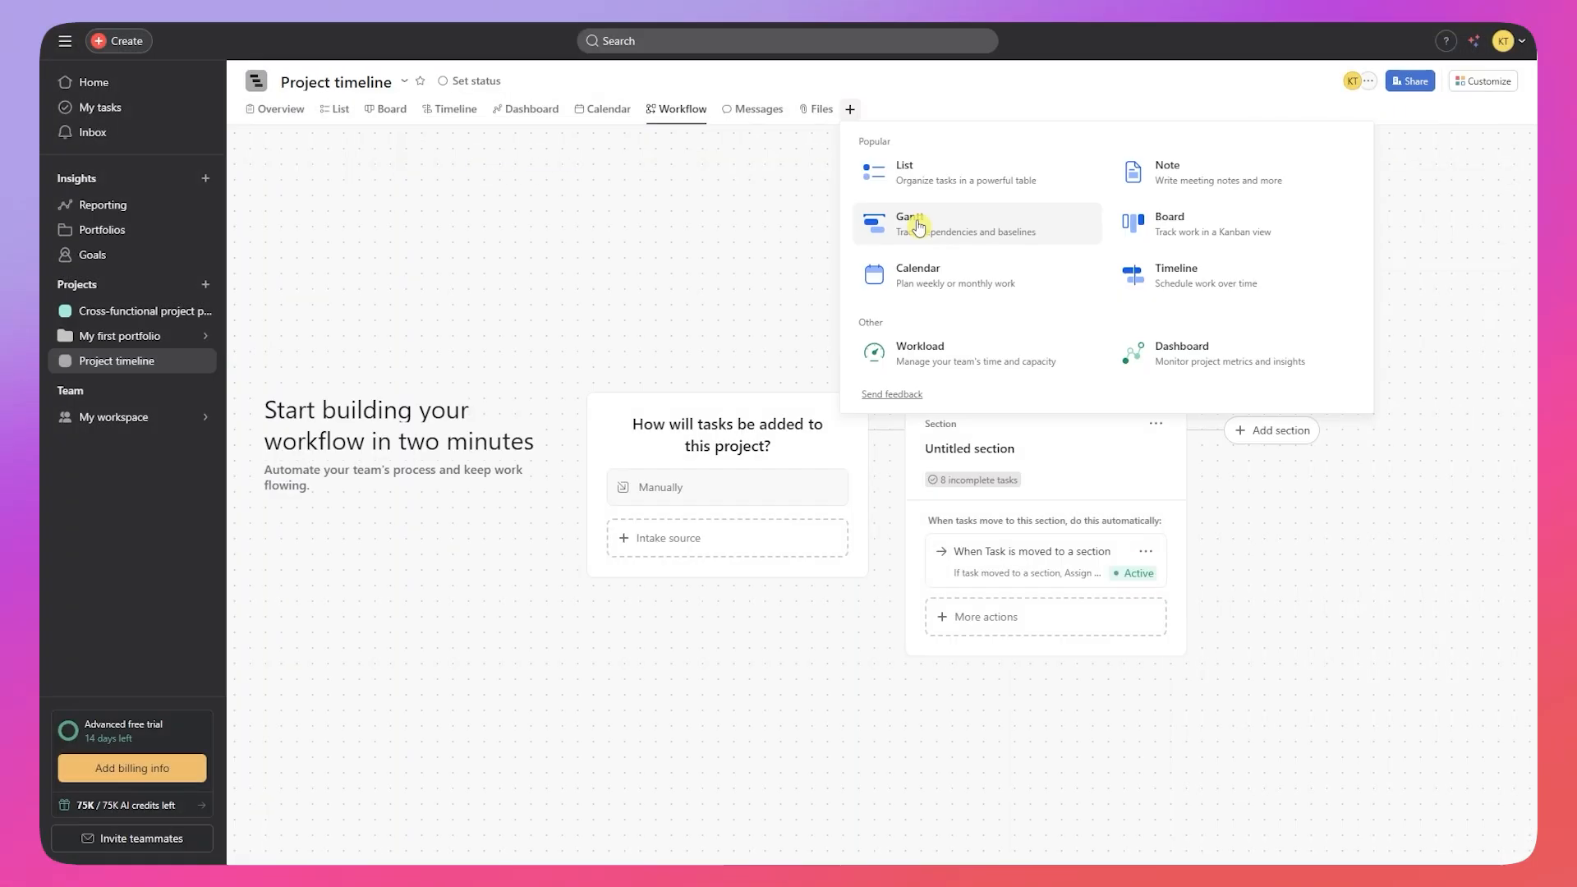
Step: Add a Gantt view to the Project timeline project
{"action": "left_click", "coordinate": [917, 227]}
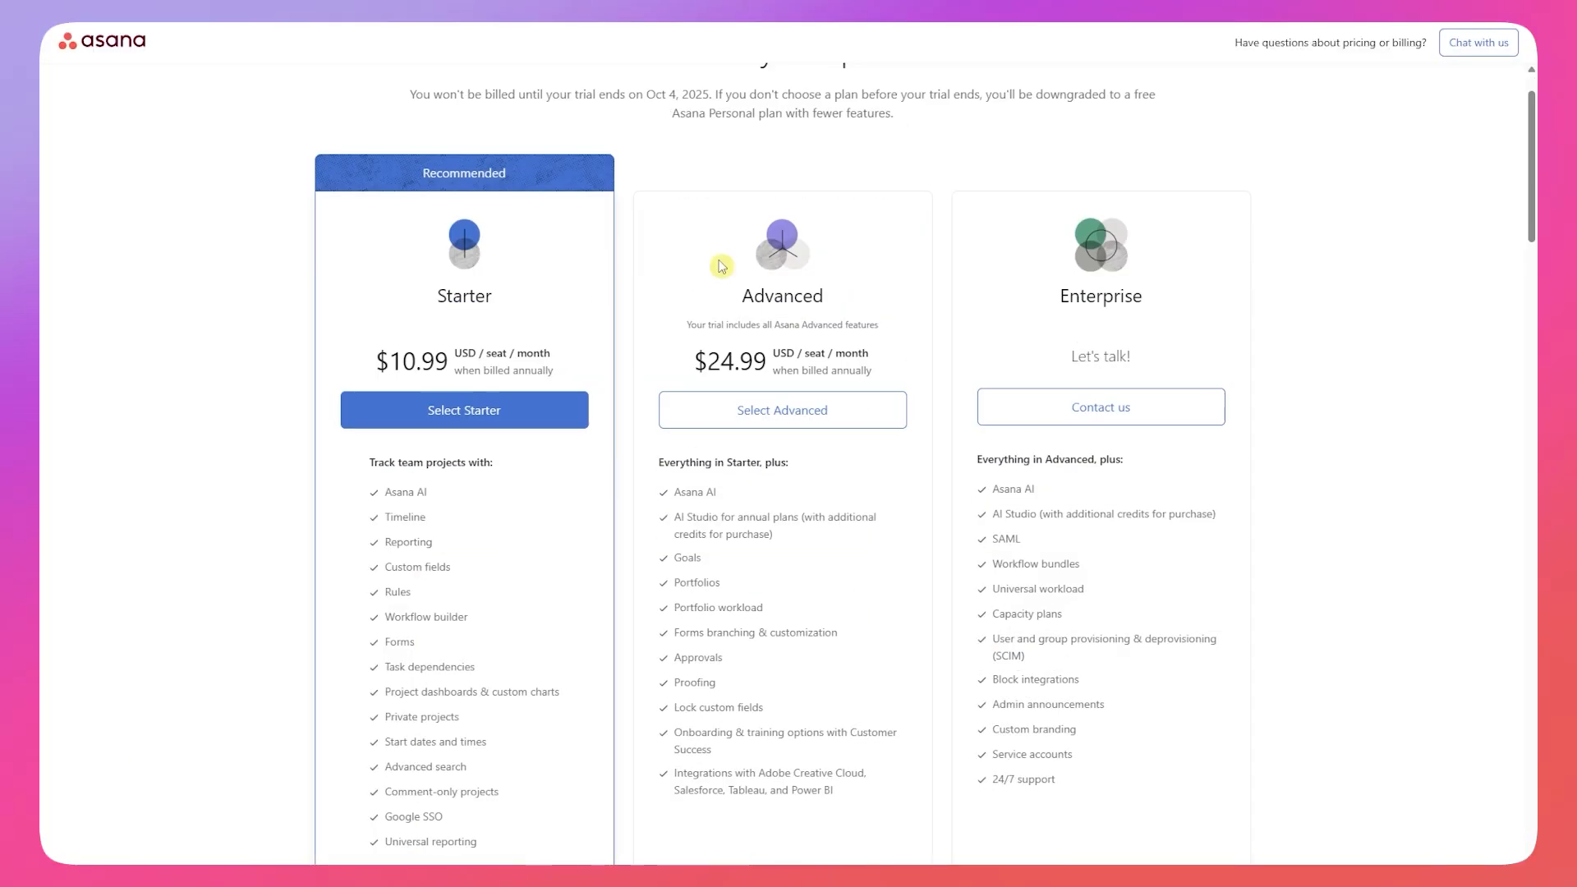
Step: Review the Starter, Advanced and Enterprise plans and open the account sign-up page from the Asana website
{"action": "scroll", "coordinate": [721, 265], "scroll_direction": "down", "scroll_amount": 1}
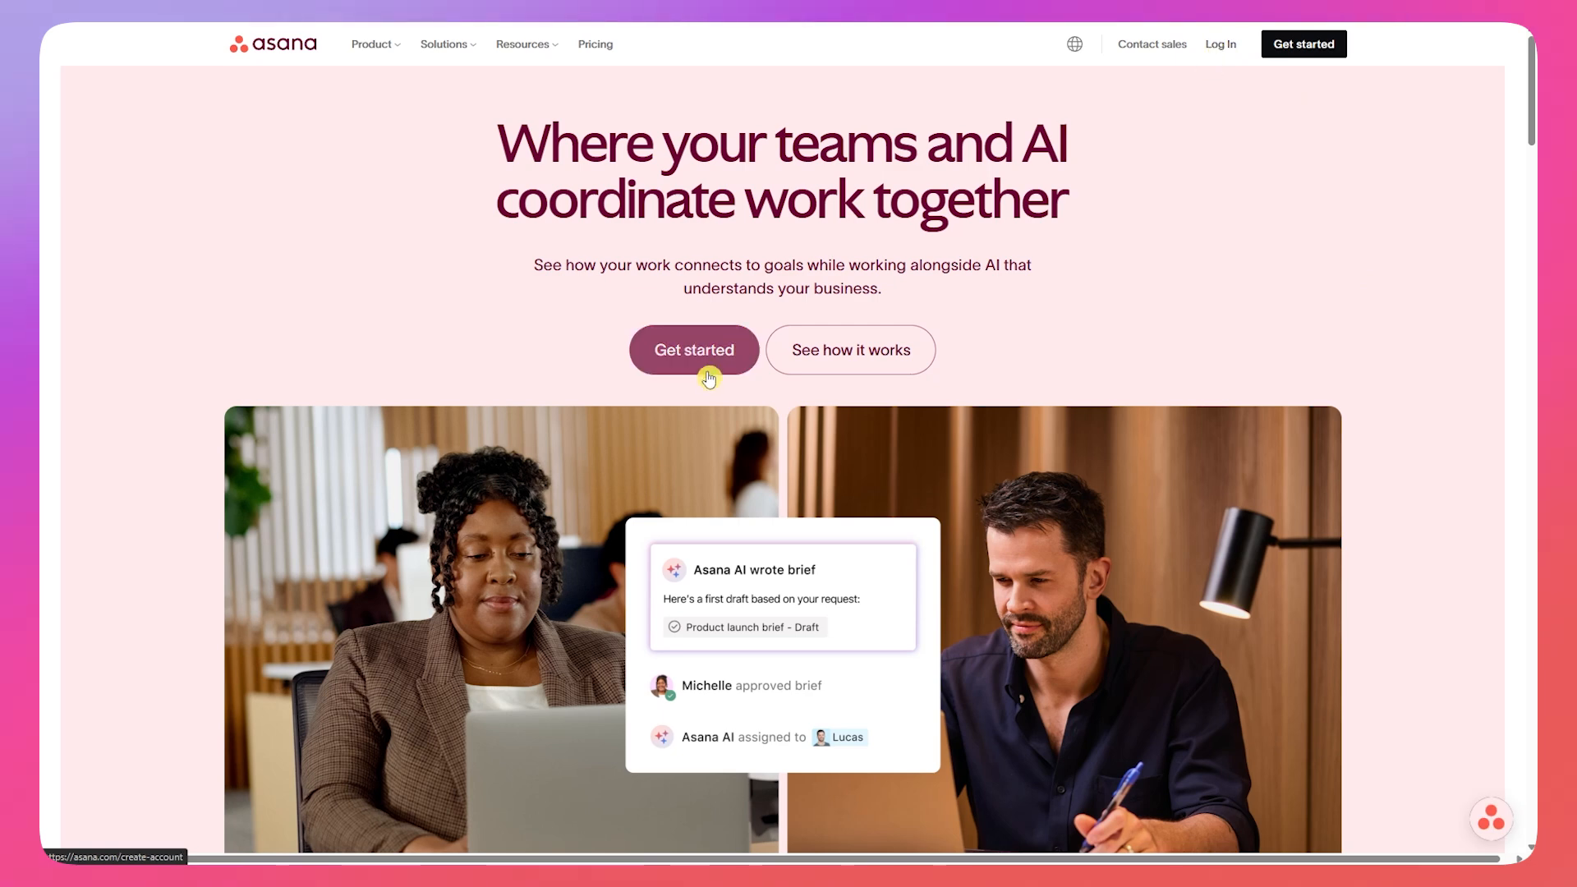
{"action": "left_click", "coordinate": [1287, 56]}
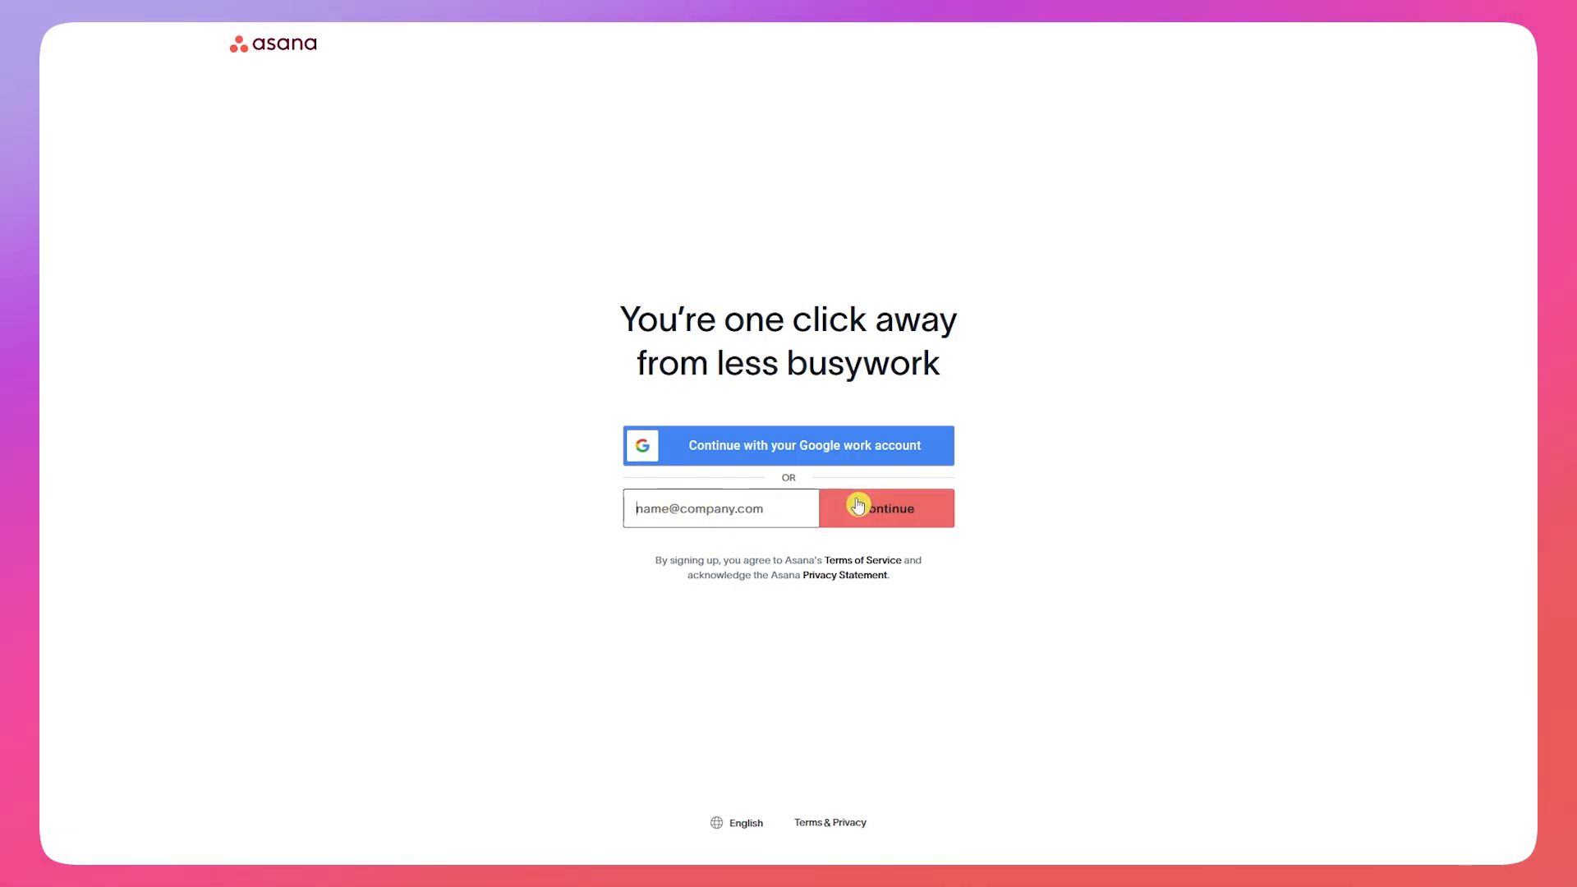
{"action": "left_click", "coordinate": [1145, 421]}
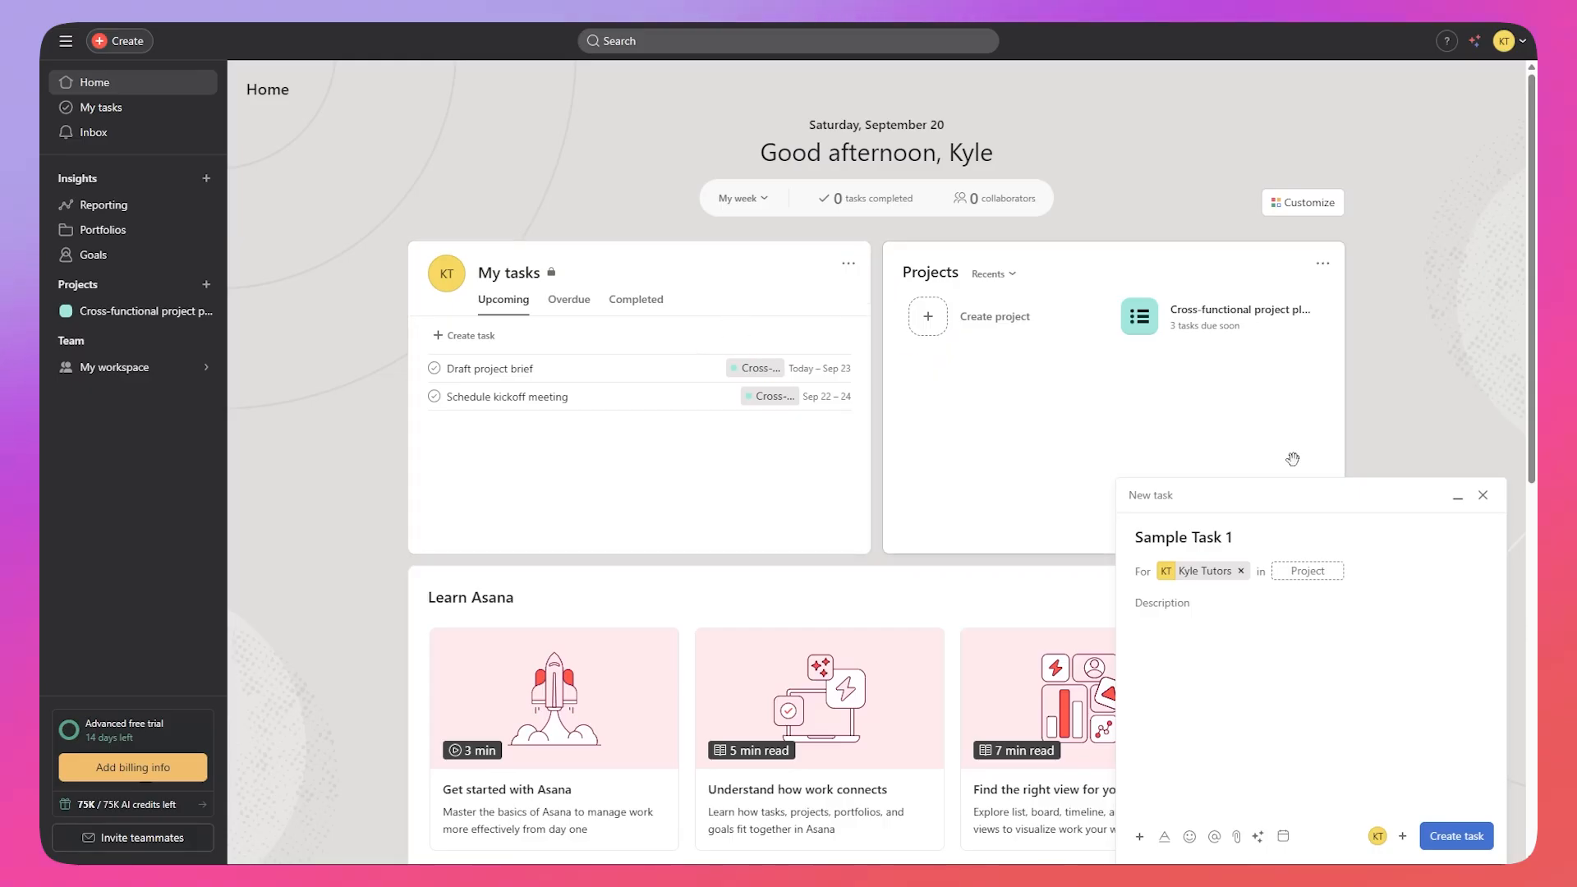
Step: Close the new task draft Sample Task 1 and delete its content
{"action": "left_click", "coordinate": [1486, 497]}
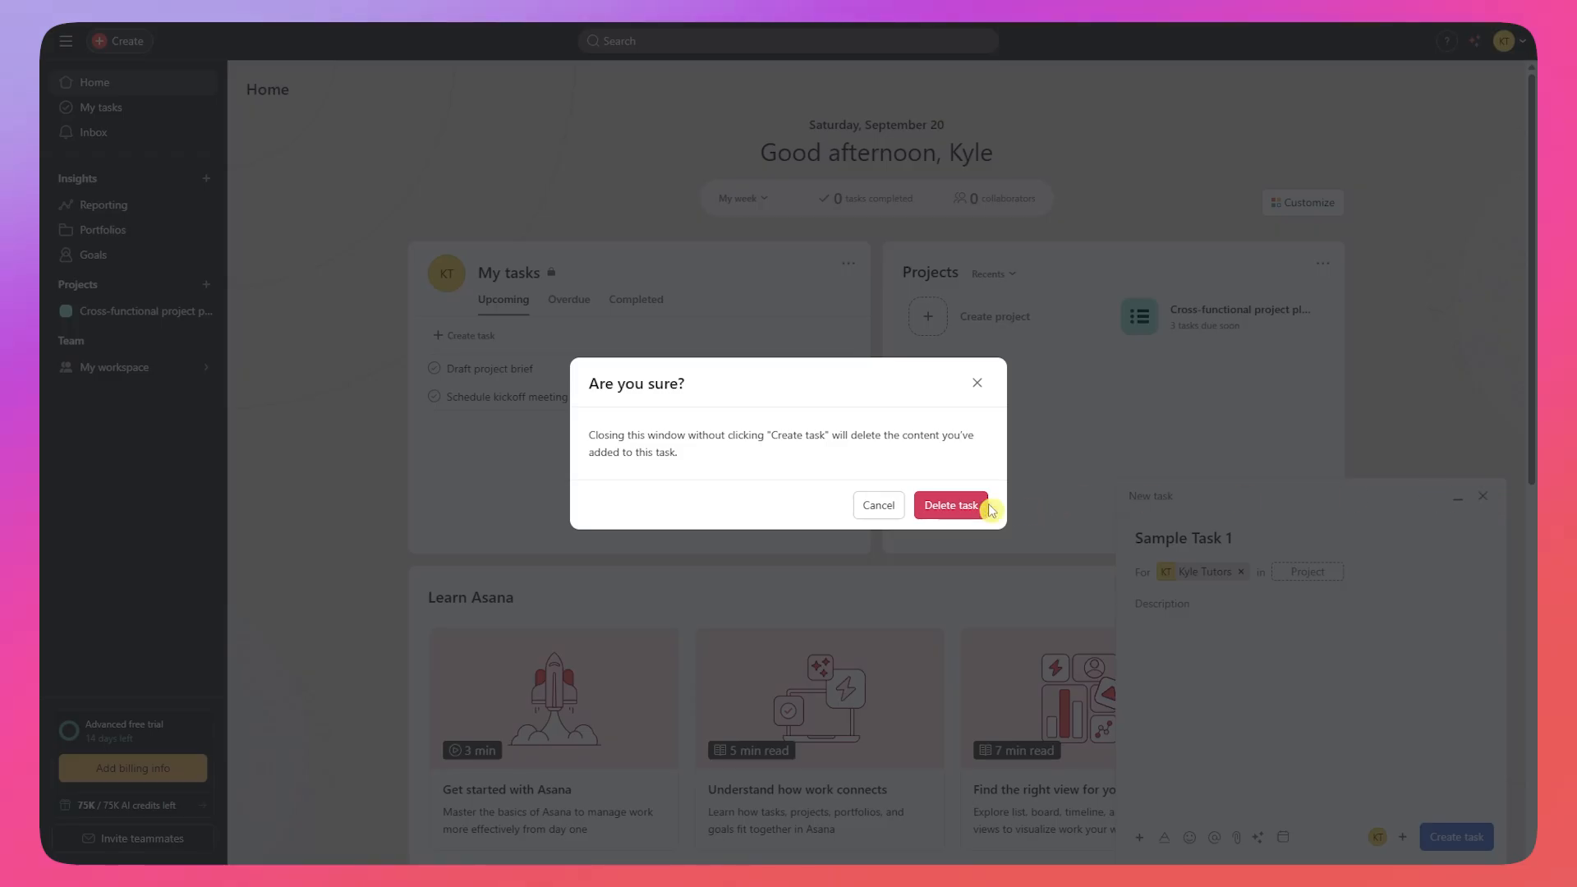
{"action": "left_click", "coordinate": [917, 520]}
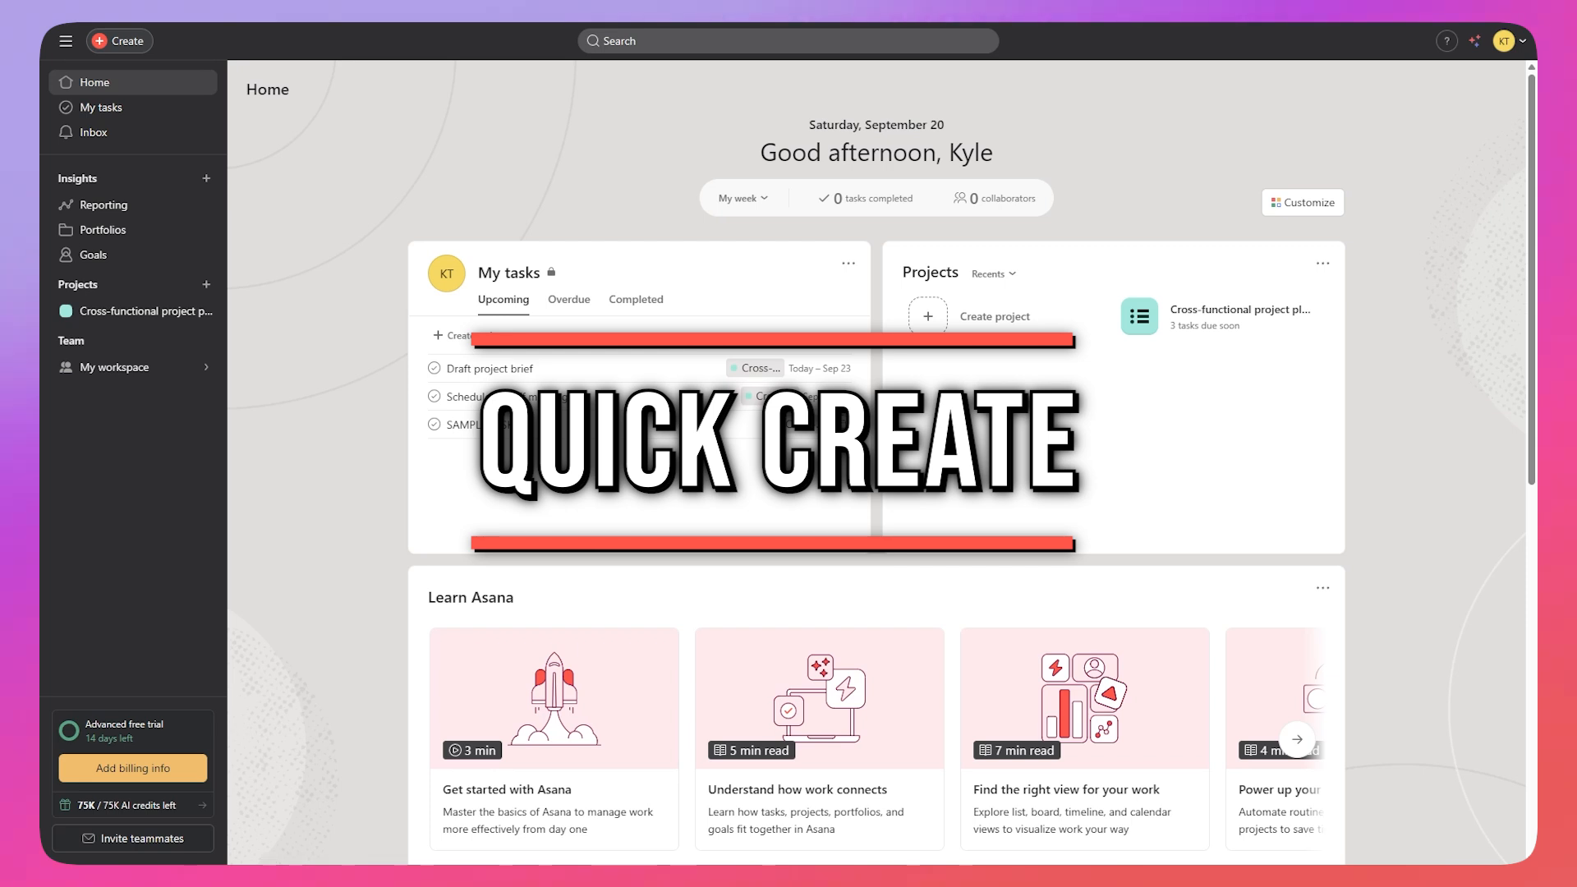
Step: View the quick-create options and the Portfolios page, and return to Home
{"action": "left_click", "coordinate": [117, 49]}
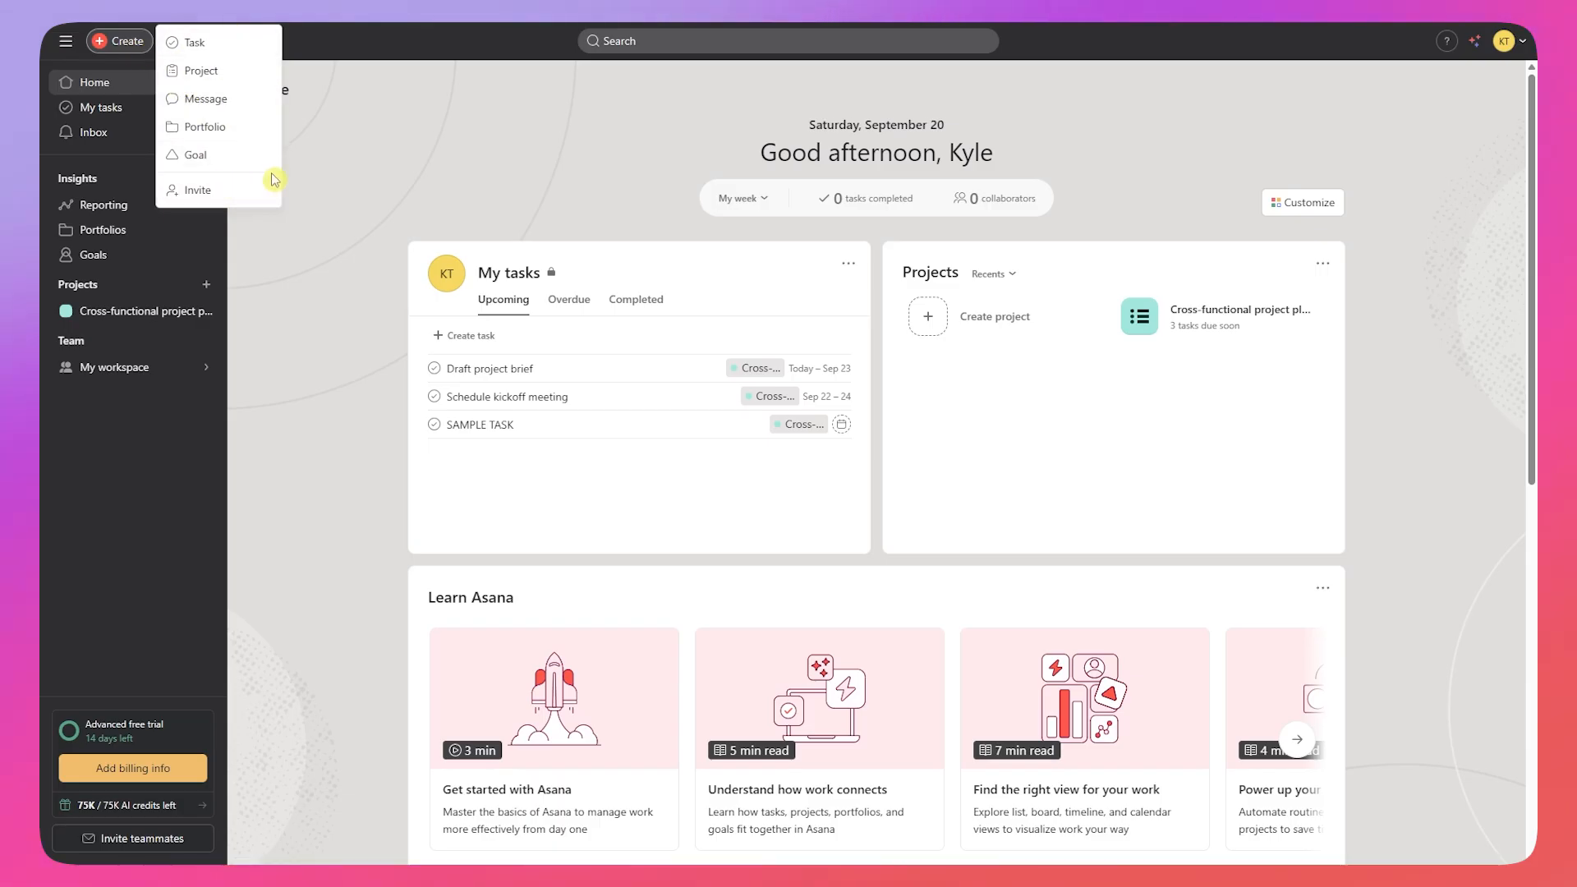
{"action": "left_click", "coordinate": [374, 190]}
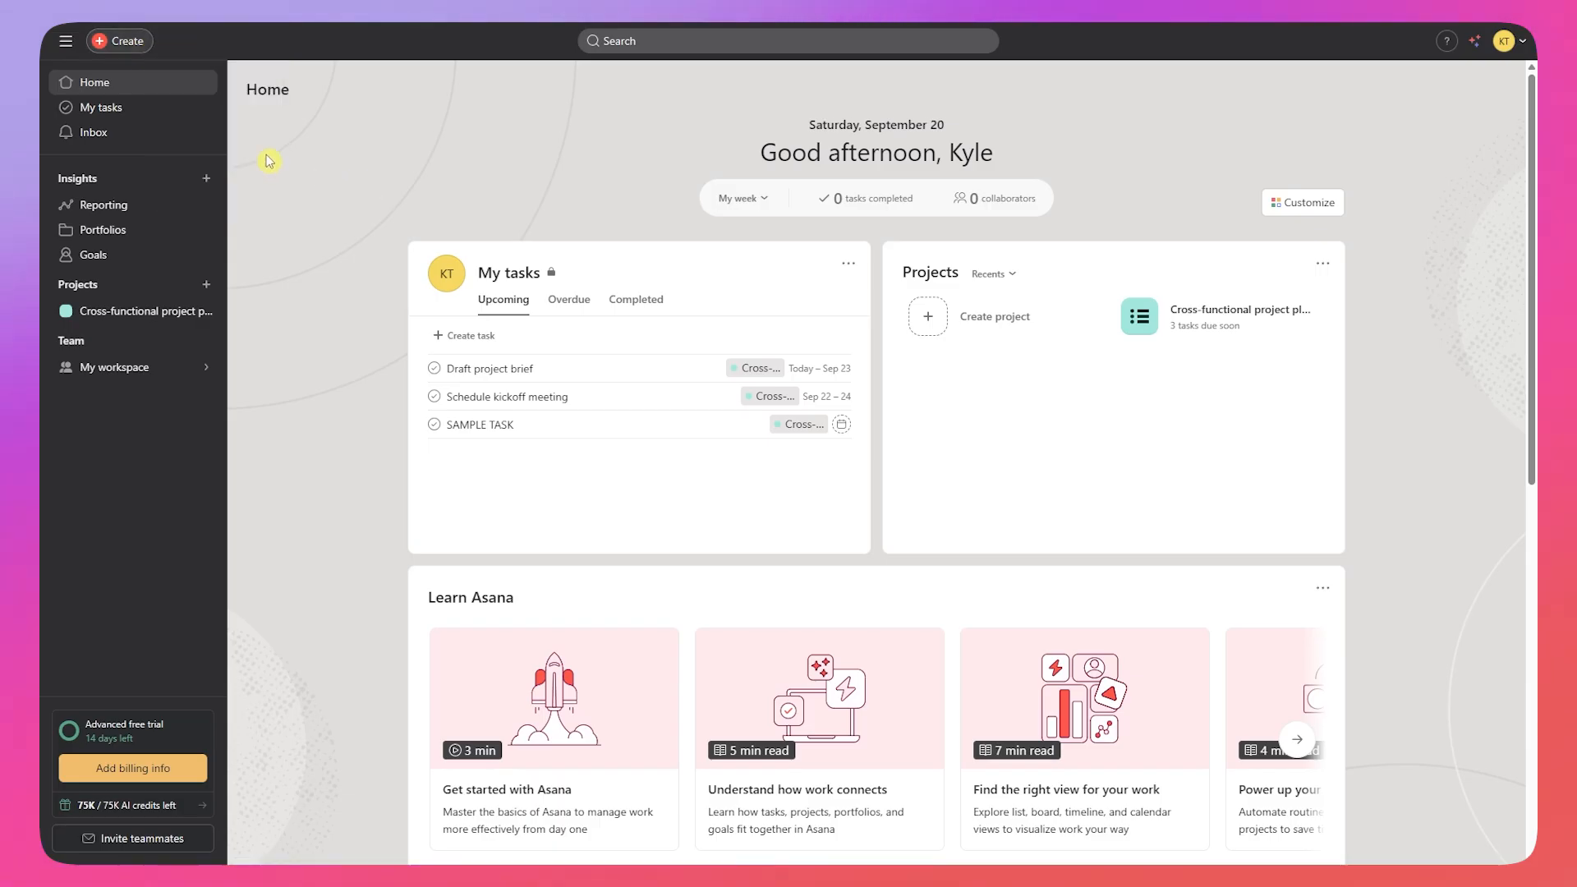
{"action": "left_click", "coordinate": [111, 235]}
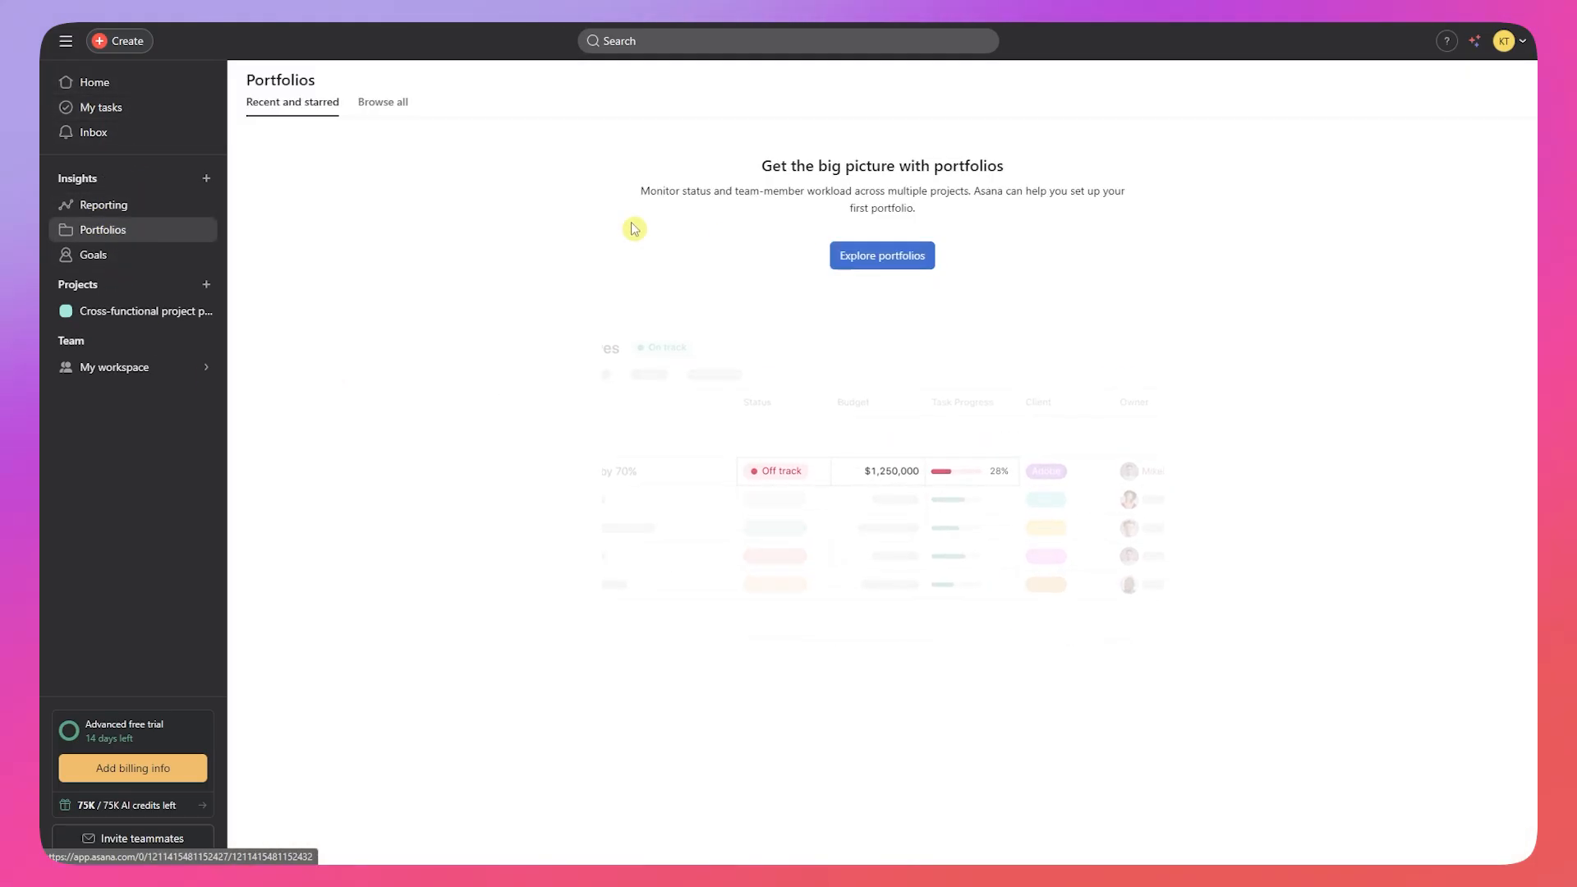
{"action": "left_click", "coordinate": [116, 80]}
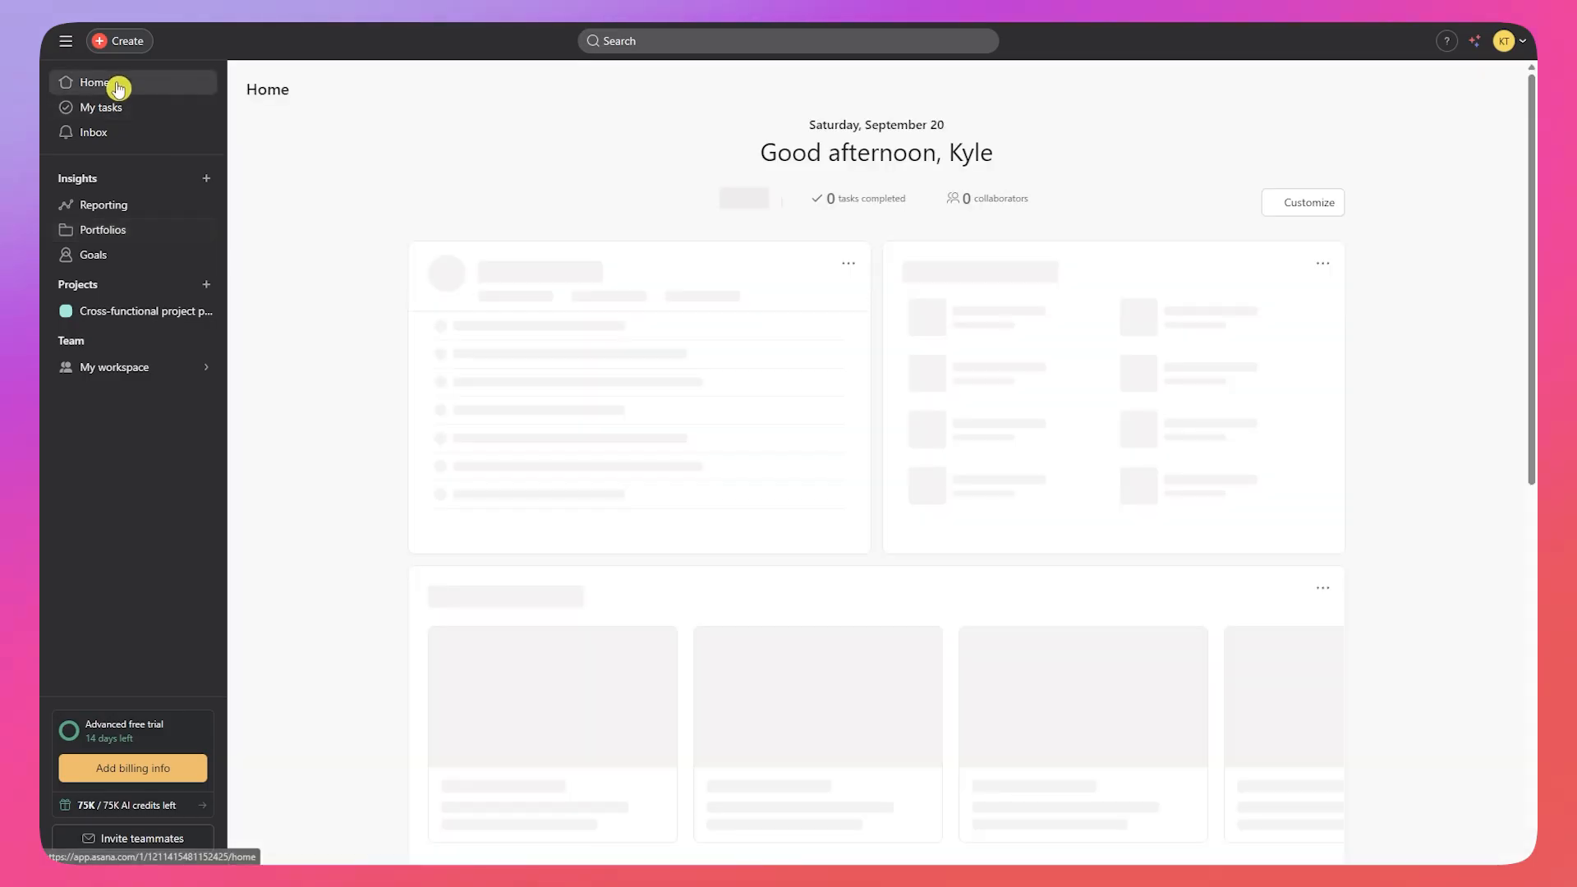
Step: Open a blank task form and view the workflow gallery for new projects, closing the gallery again
{"action": "left_click", "coordinate": [118, 47]}
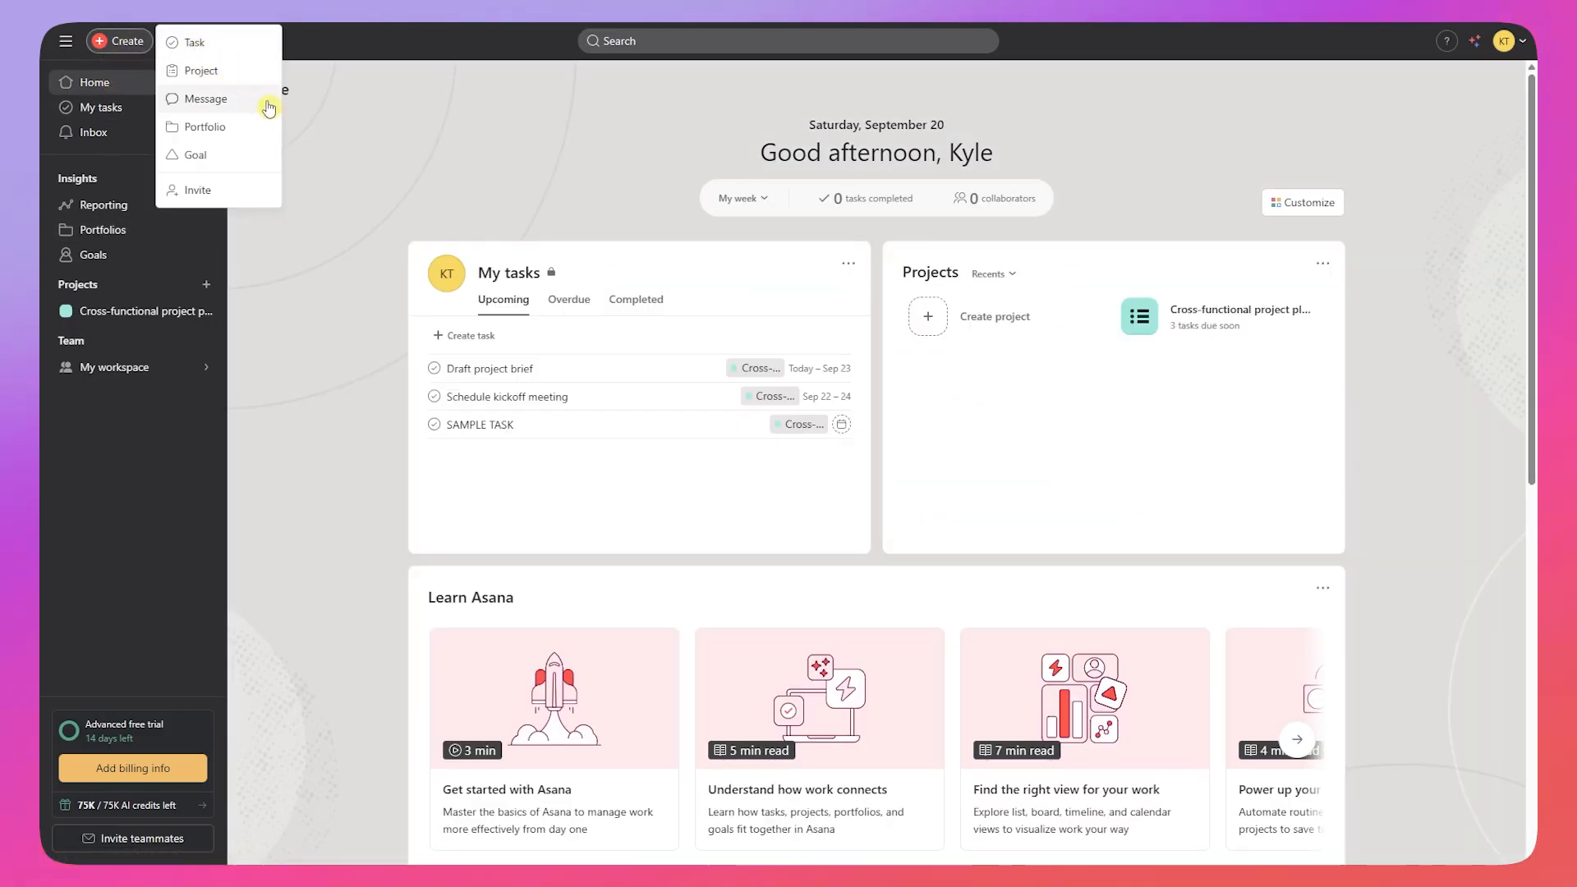
{"action": "left_click", "coordinate": [240, 46]}
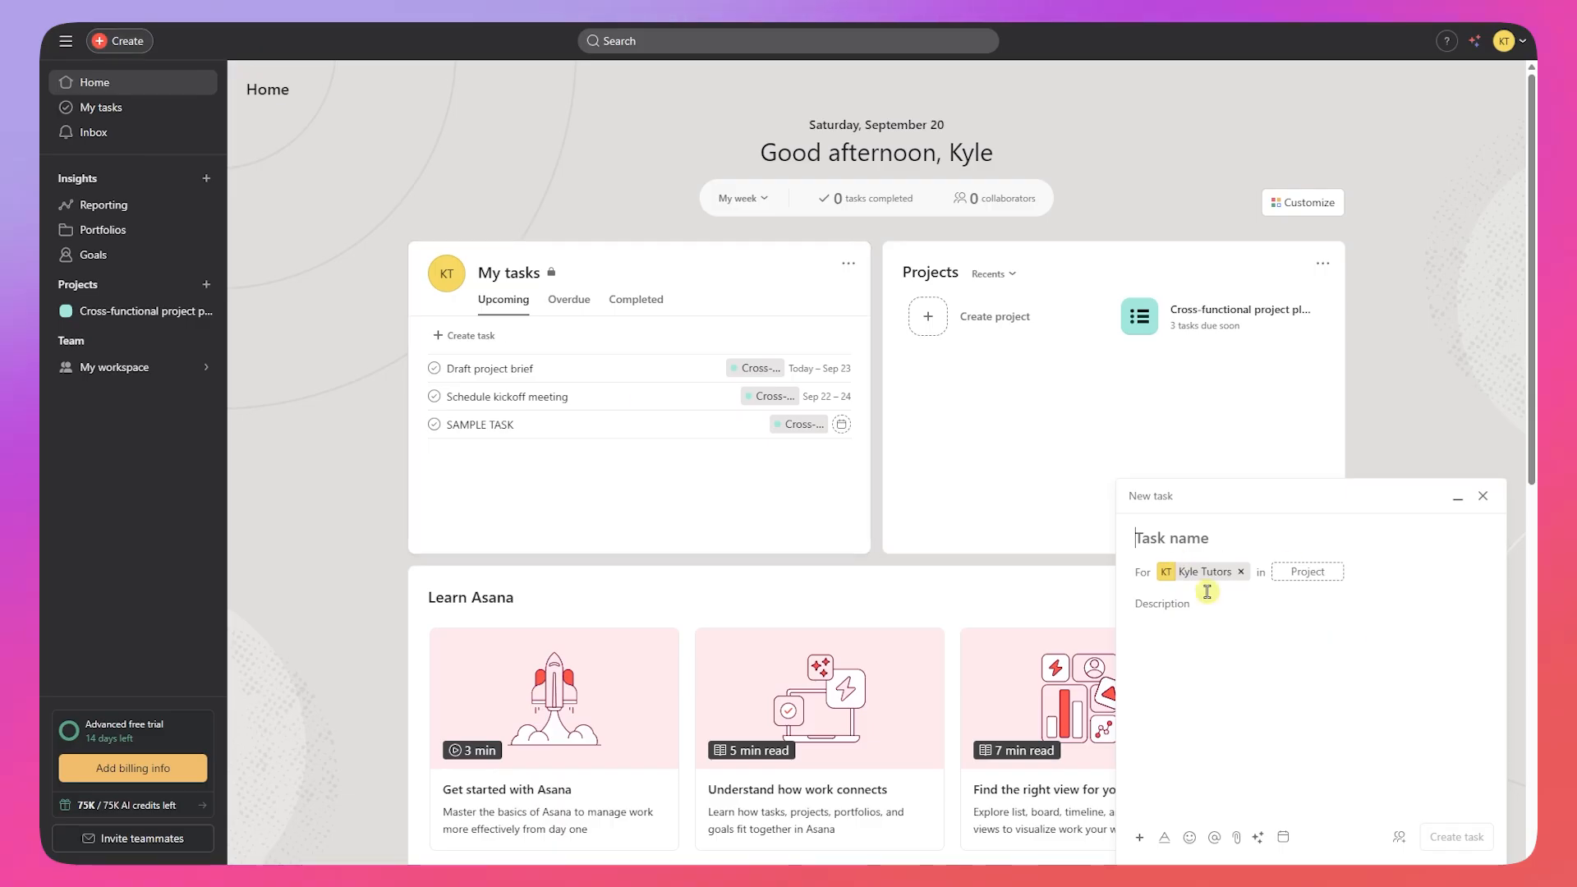
{"action": "left_click", "coordinate": [125, 43]}
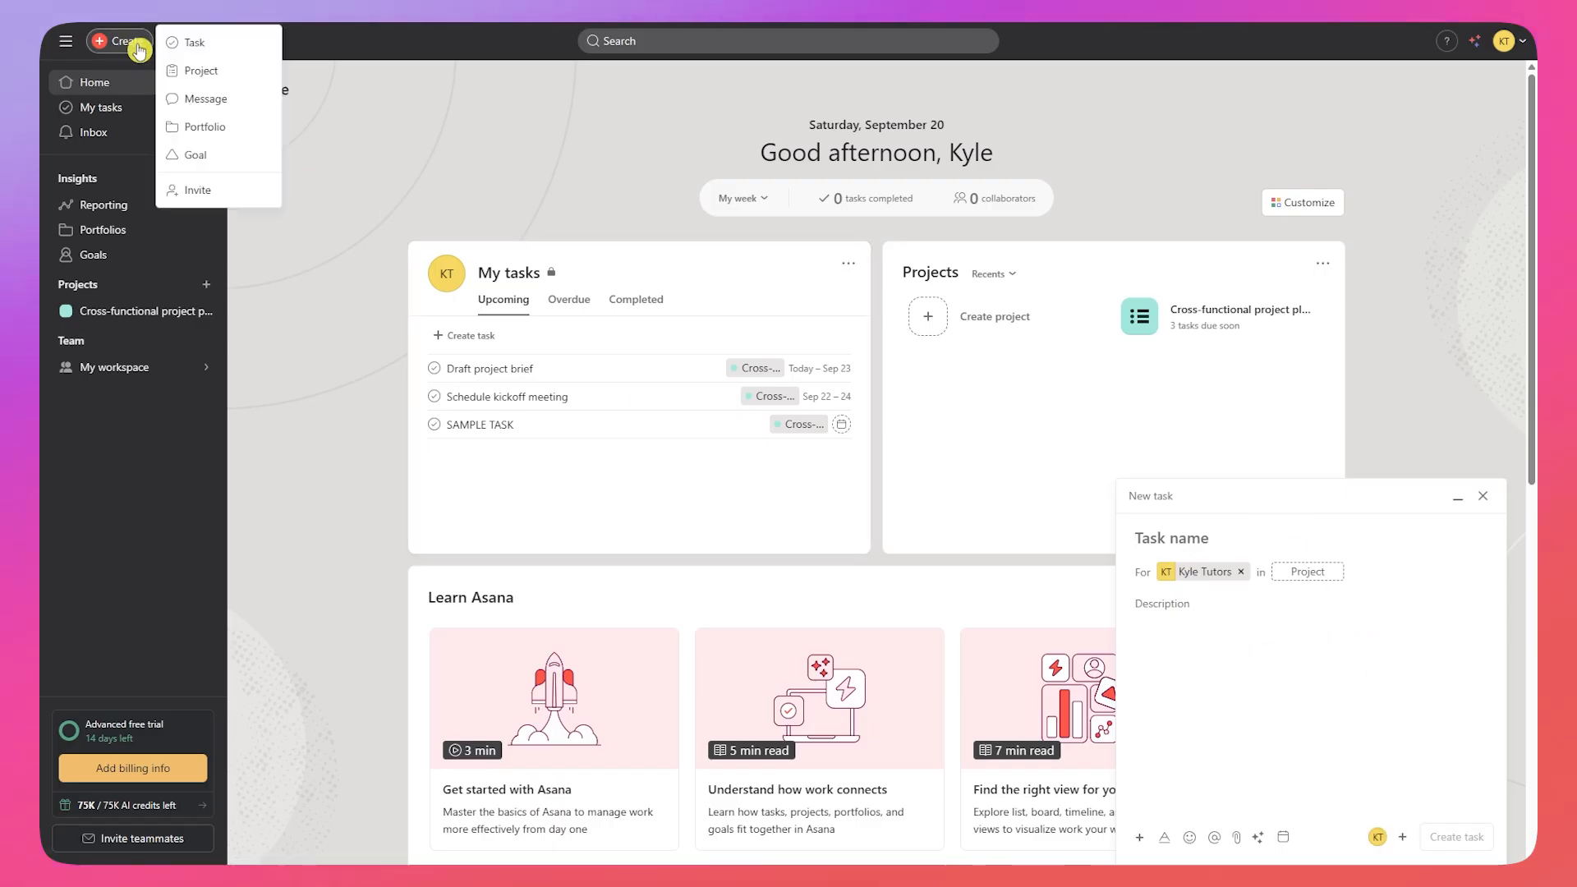
{"action": "left_click", "coordinate": [207, 67]}
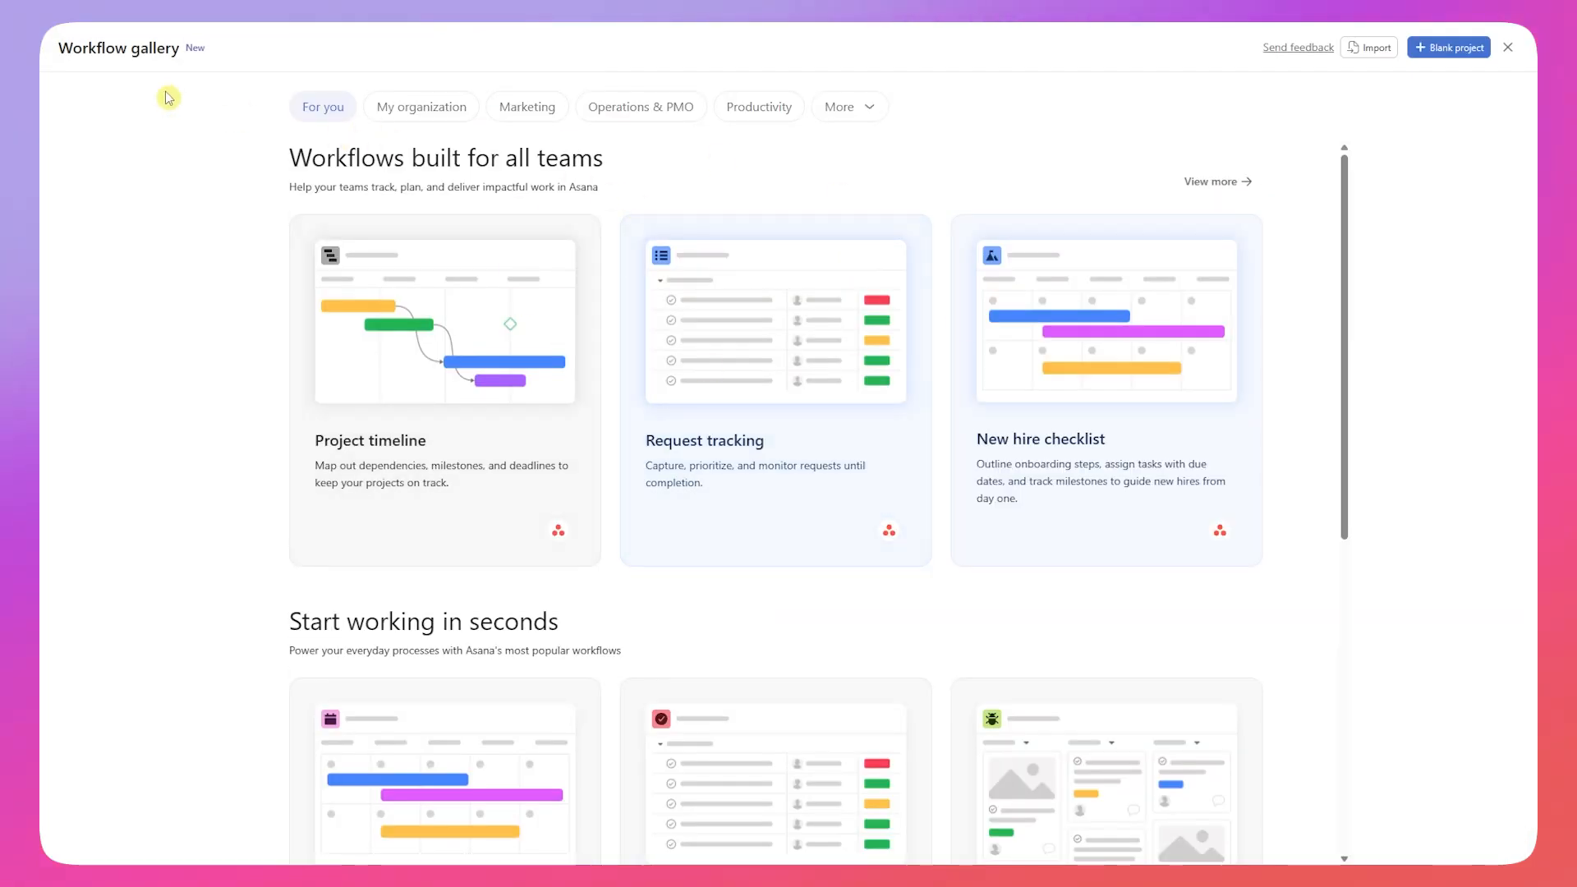
{"action": "left_click", "coordinate": [1509, 48]}
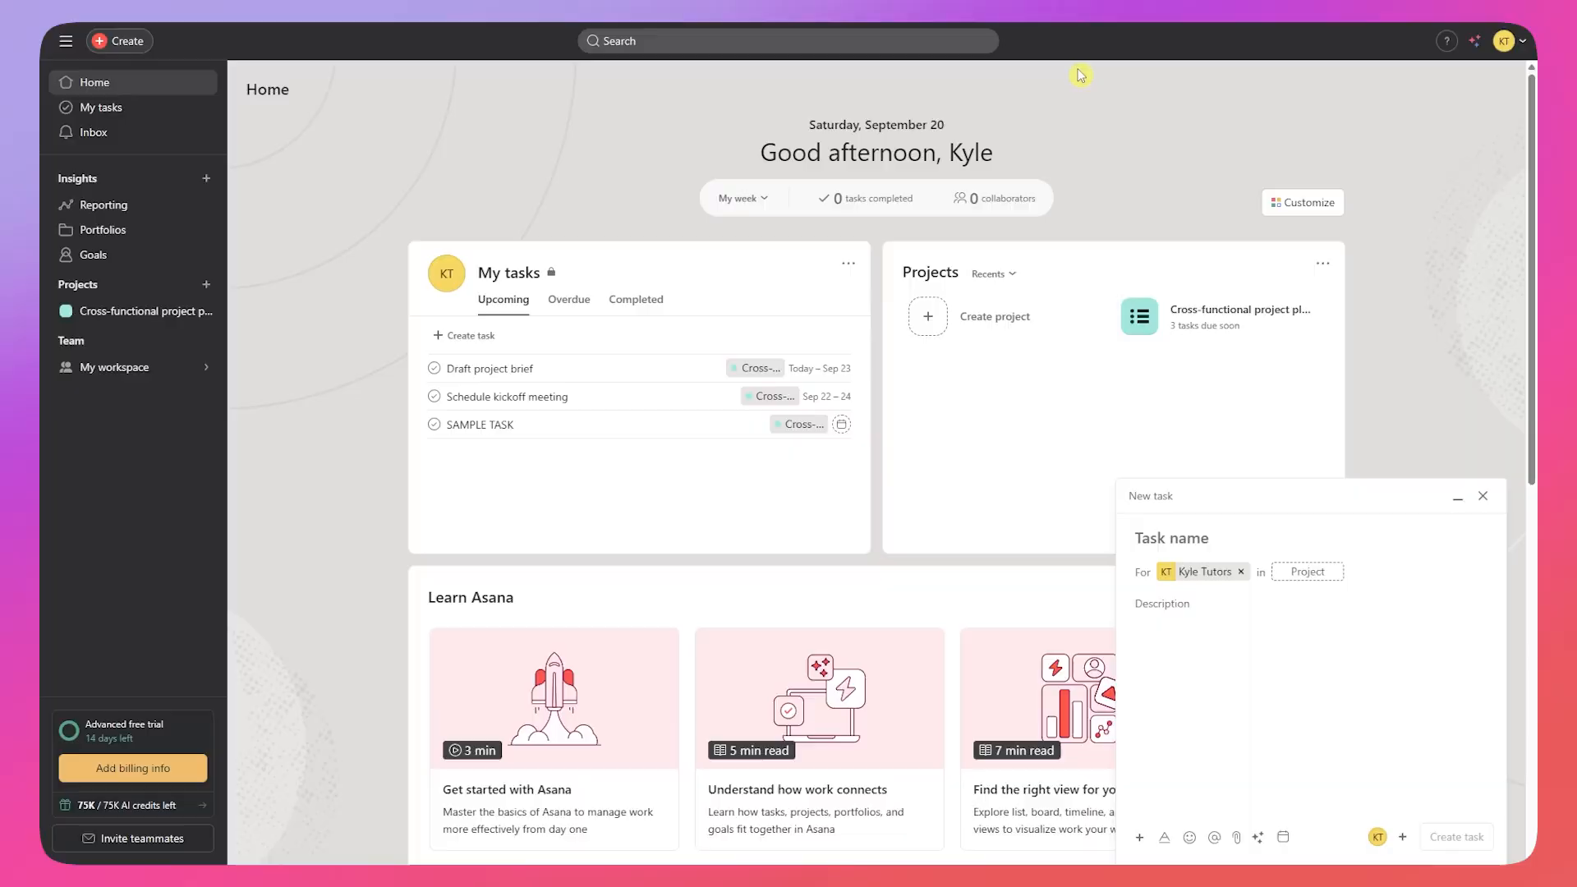
Step: View a blank message form and close both the message and task forms
{"action": "left_click", "coordinate": [131, 43]}
{"action": "left_click", "coordinate": [205, 99]}
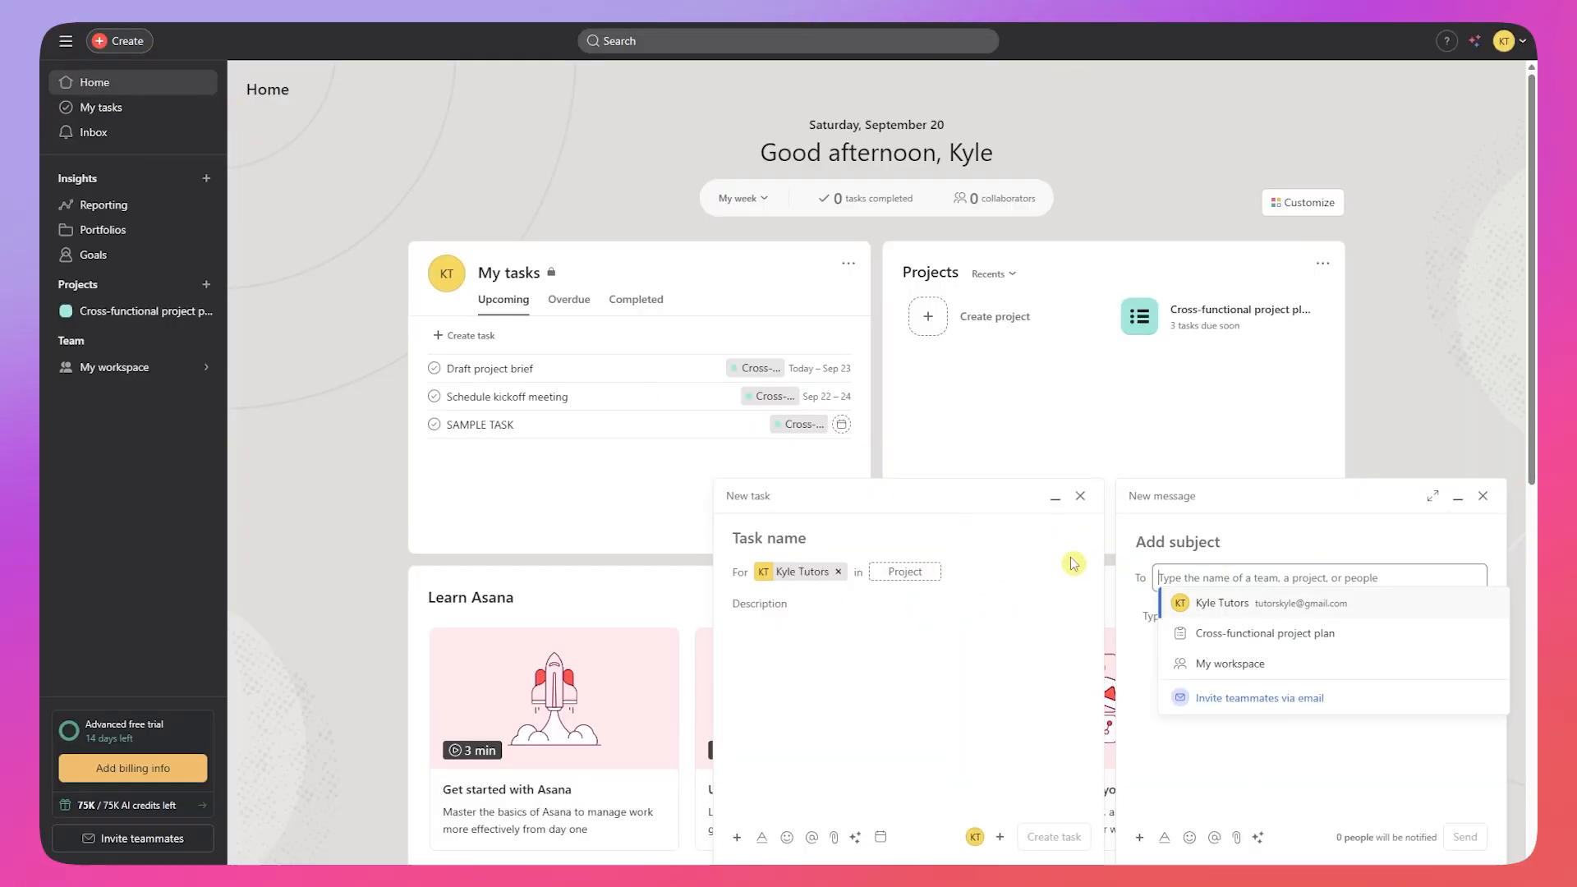
{"action": "left_click", "coordinate": [1485, 502]}
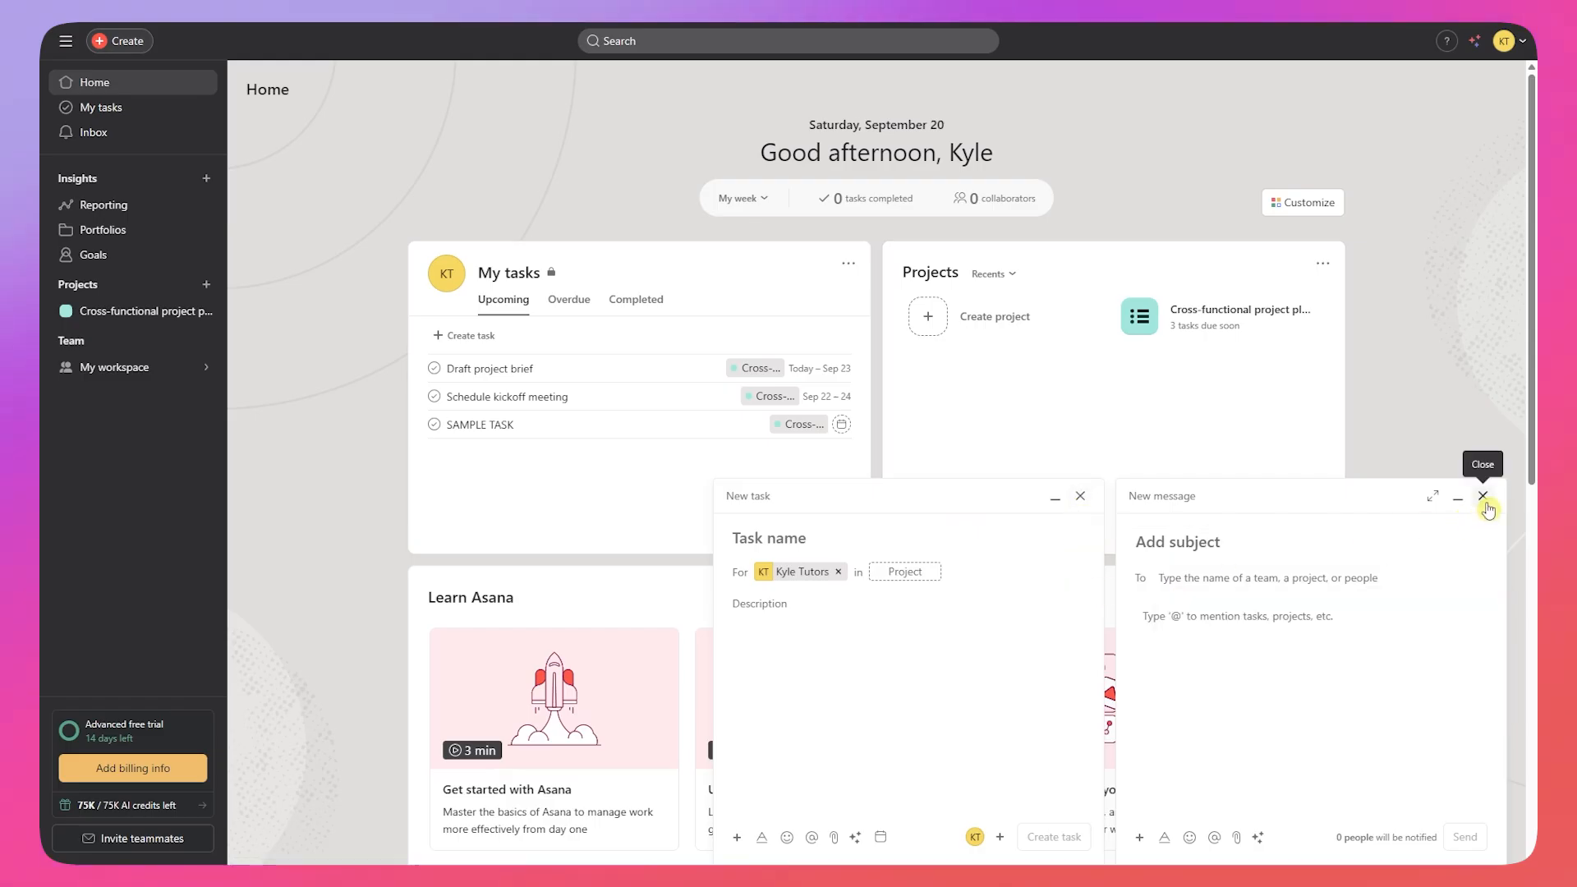
{"action": "left_click", "coordinate": [1483, 497]}
{"action": "left_click", "coordinate": [1483, 496]}
Step: View the new portfolio form and return to Home without creating one
{"action": "left_click", "coordinate": [132, 42]}
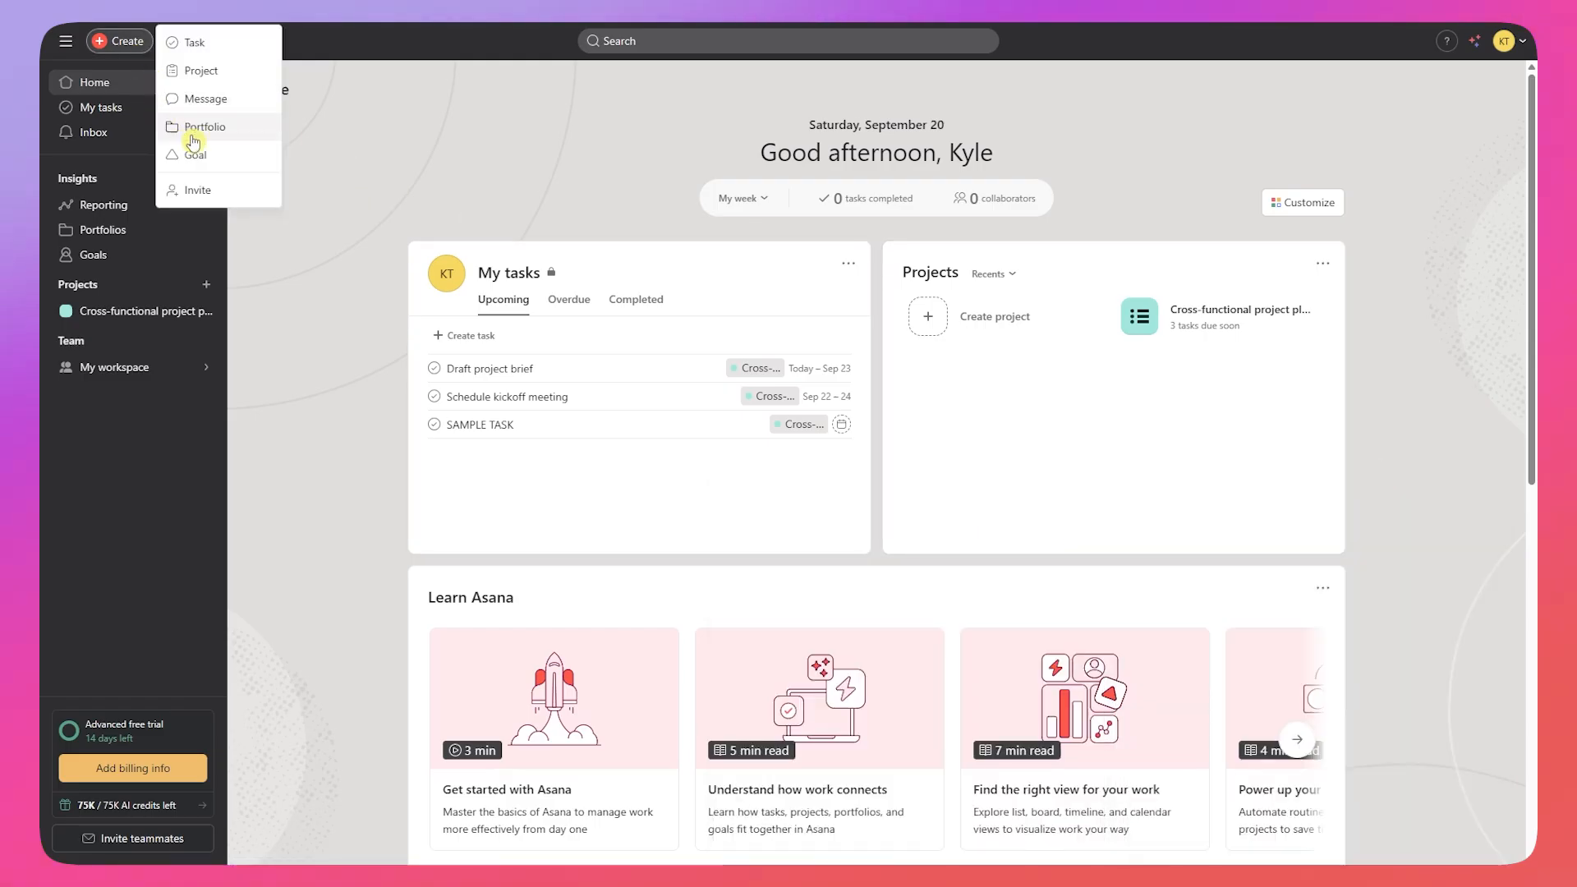
{"action": "left_click", "coordinate": [229, 144]}
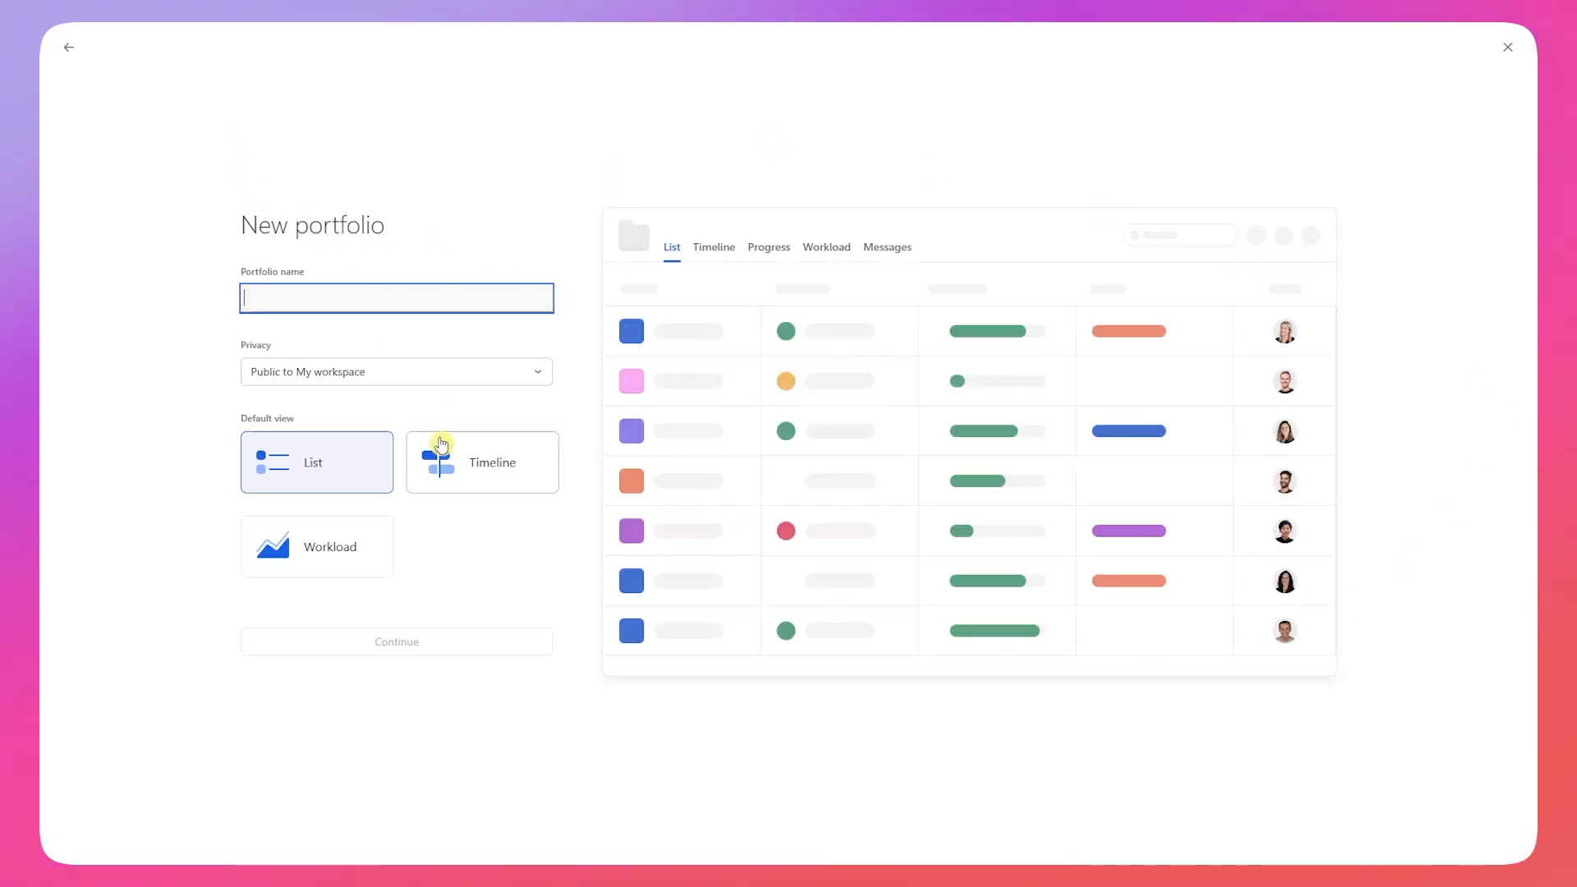
{"action": "left_click", "coordinate": [69, 48]}
Step: View the form for creating a new goal and close it without saving
{"action": "left_click", "coordinate": [126, 47]}
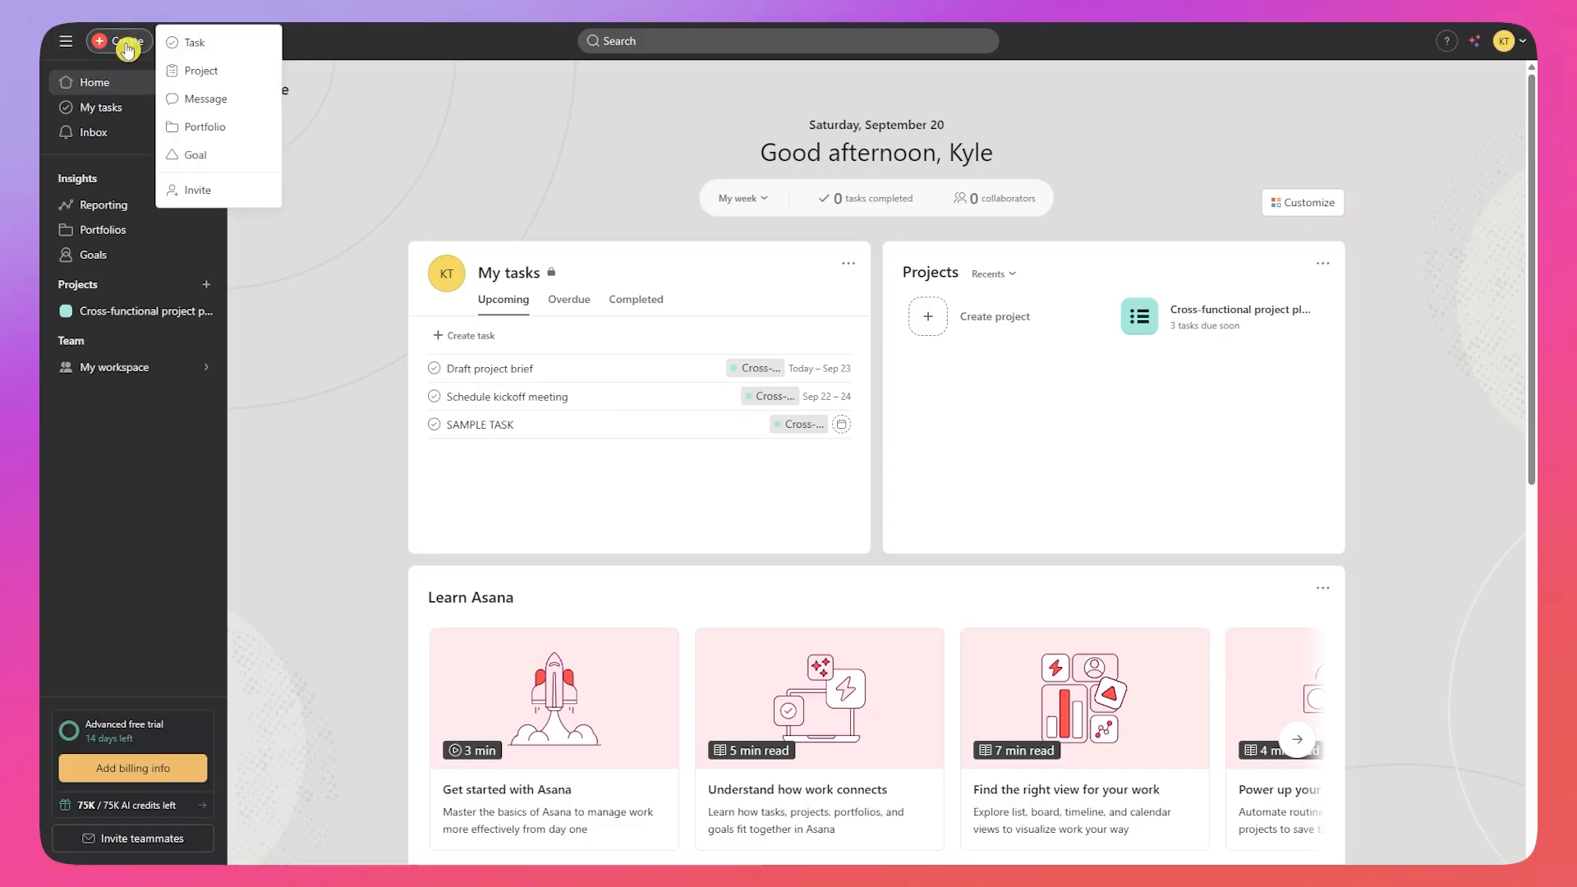
{"action": "left_click", "coordinate": [205, 157]}
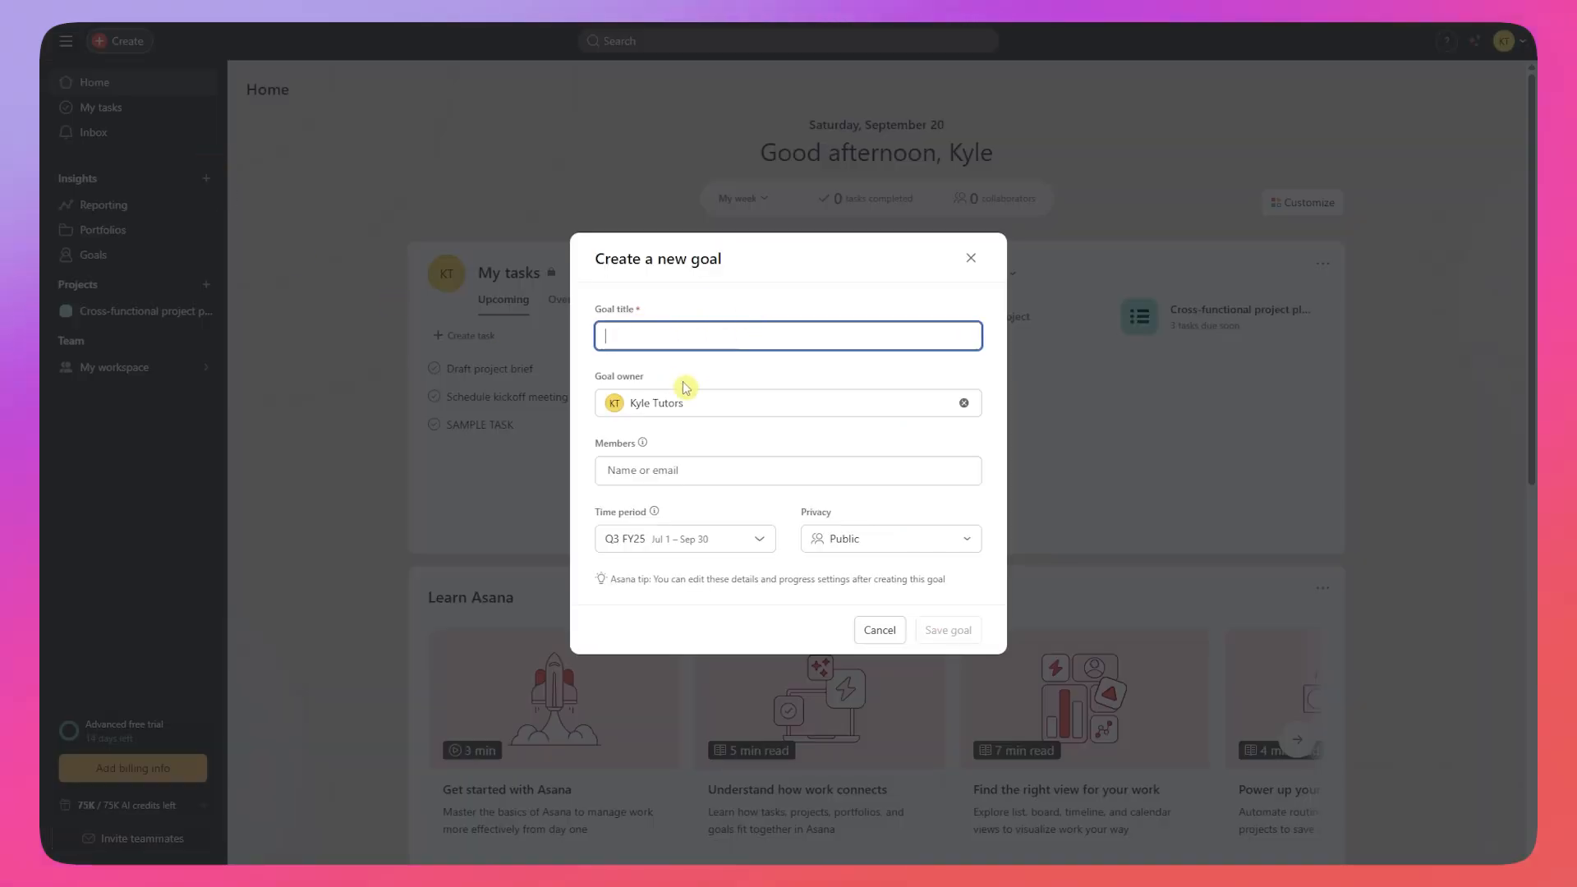
{"action": "left_click", "coordinate": [963, 264]}
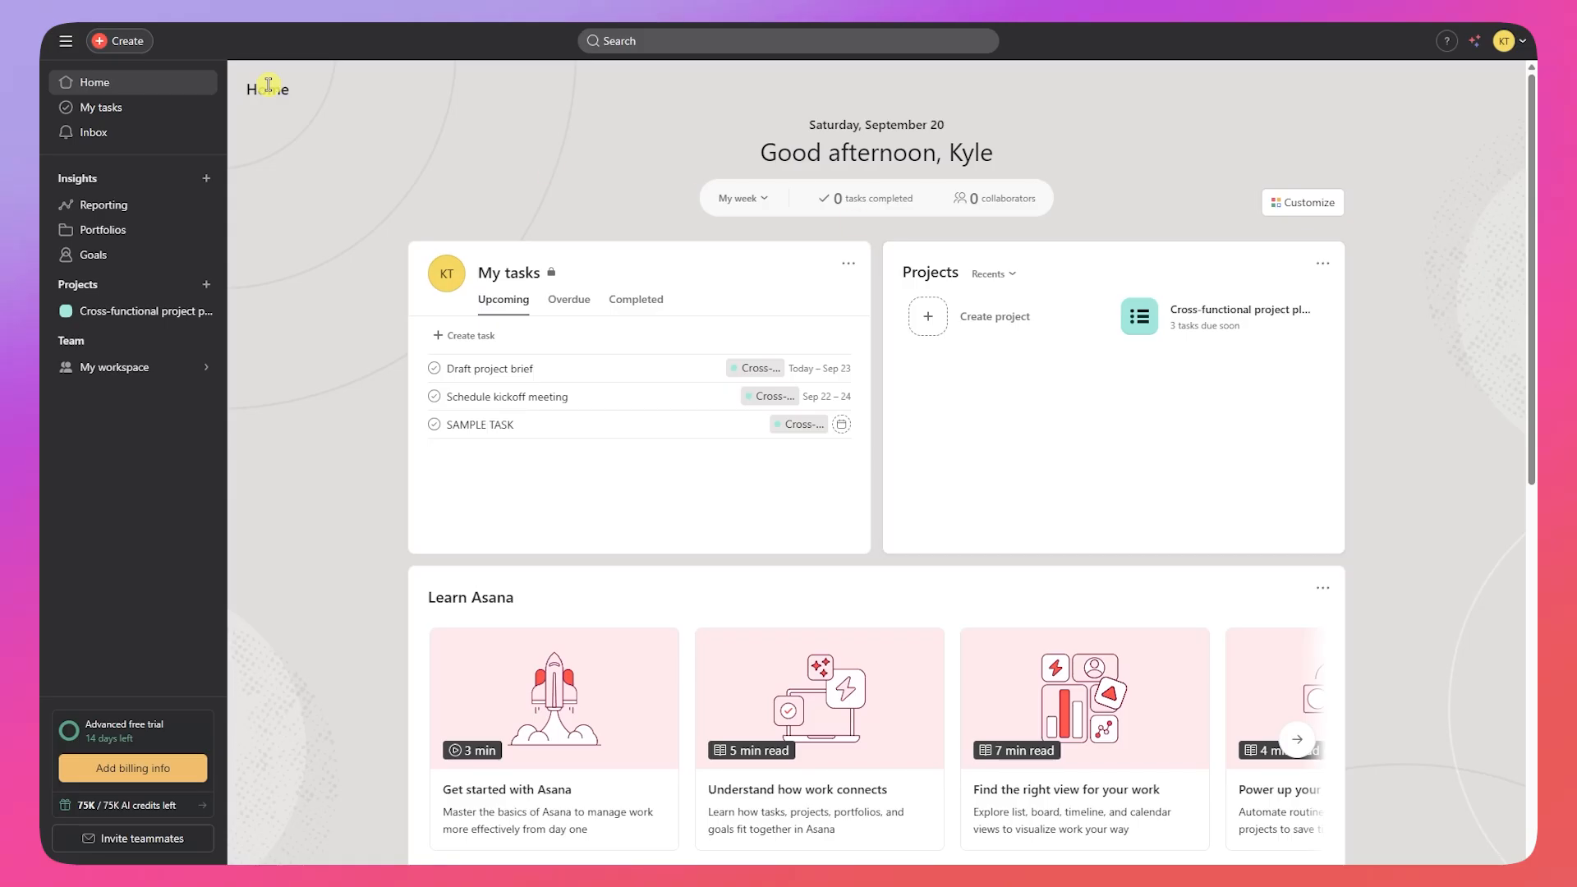
Step: View the form for inviting people to My workspace and close it without sending
{"action": "left_click", "coordinate": [123, 41]}
{"action": "left_click", "coordinate": [204, 192]}
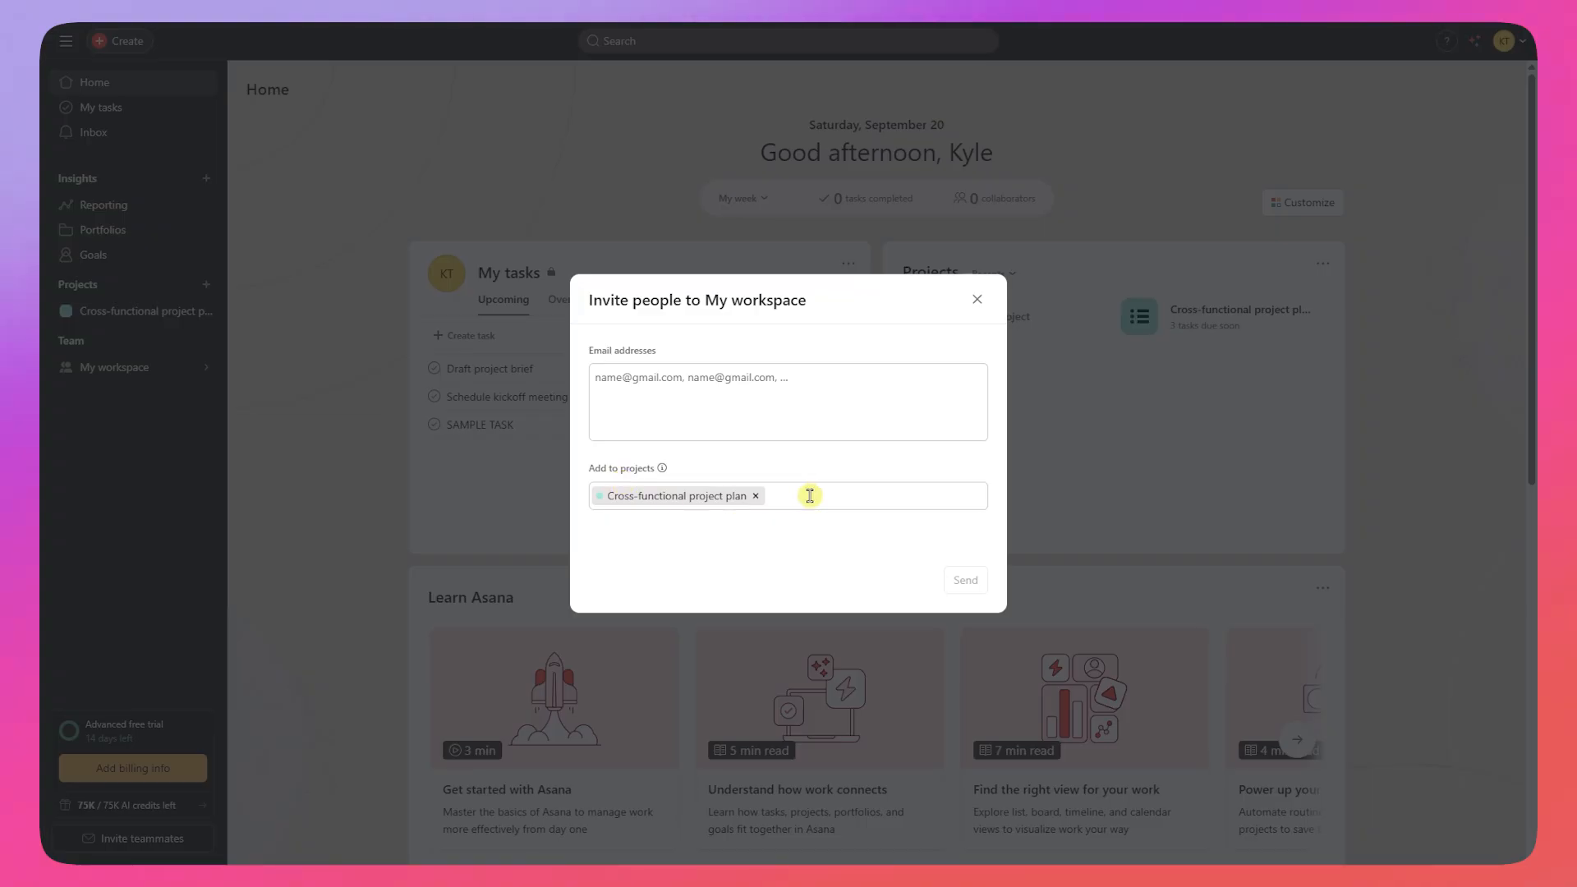
{"action": "left_click", "coordinate": [978, 300]}
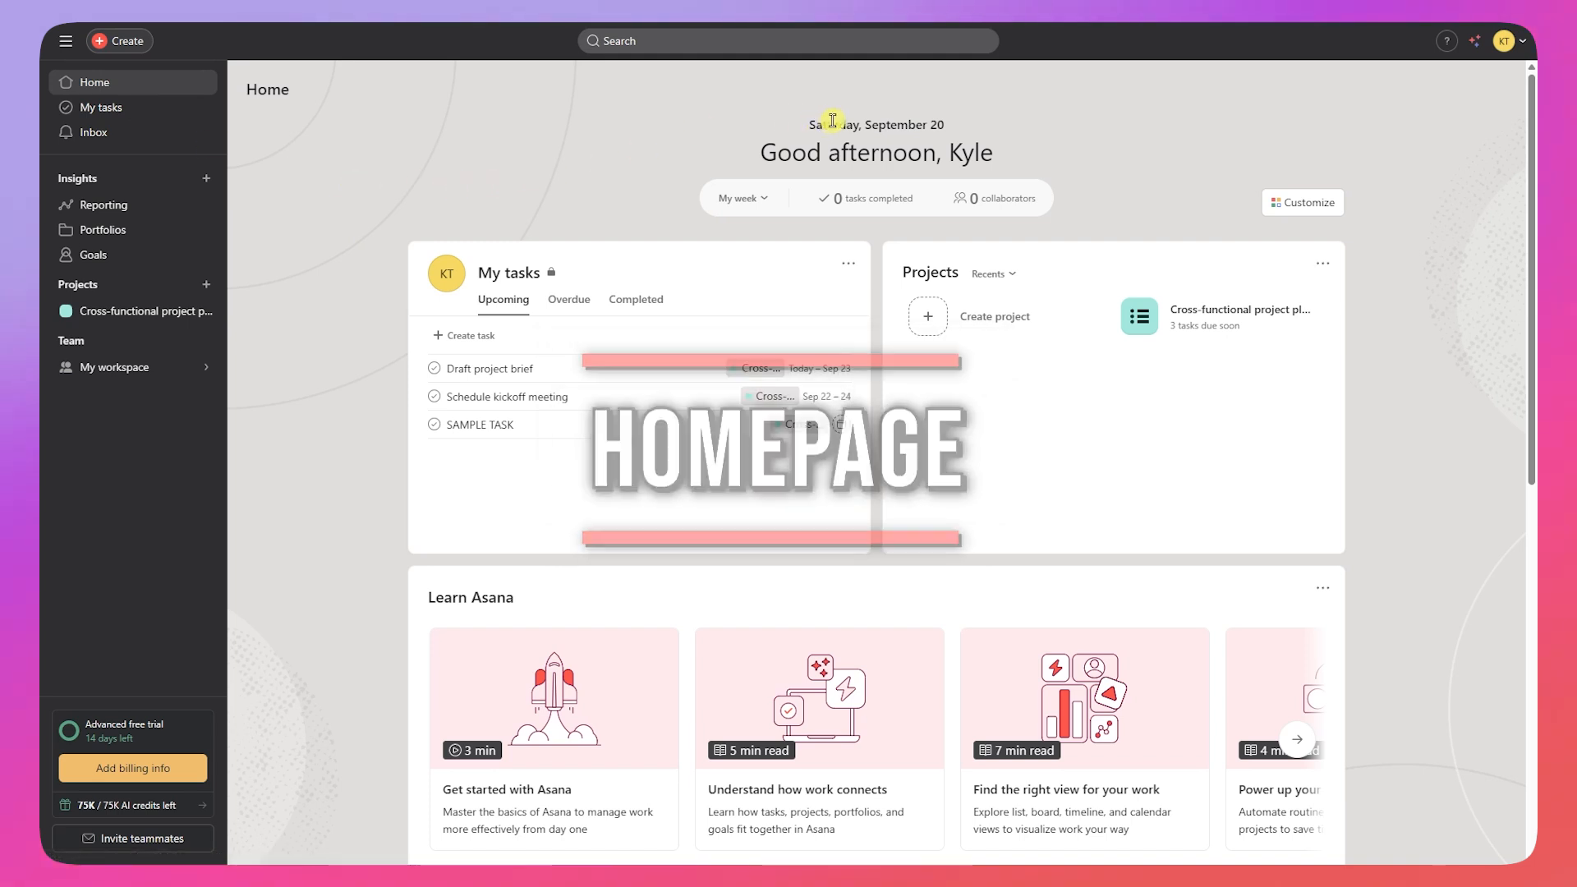
Step: View the time-period choices of the Home summary and skim through the Home page widgets
{"action": "left_click", "coordinate": [746, 202]}
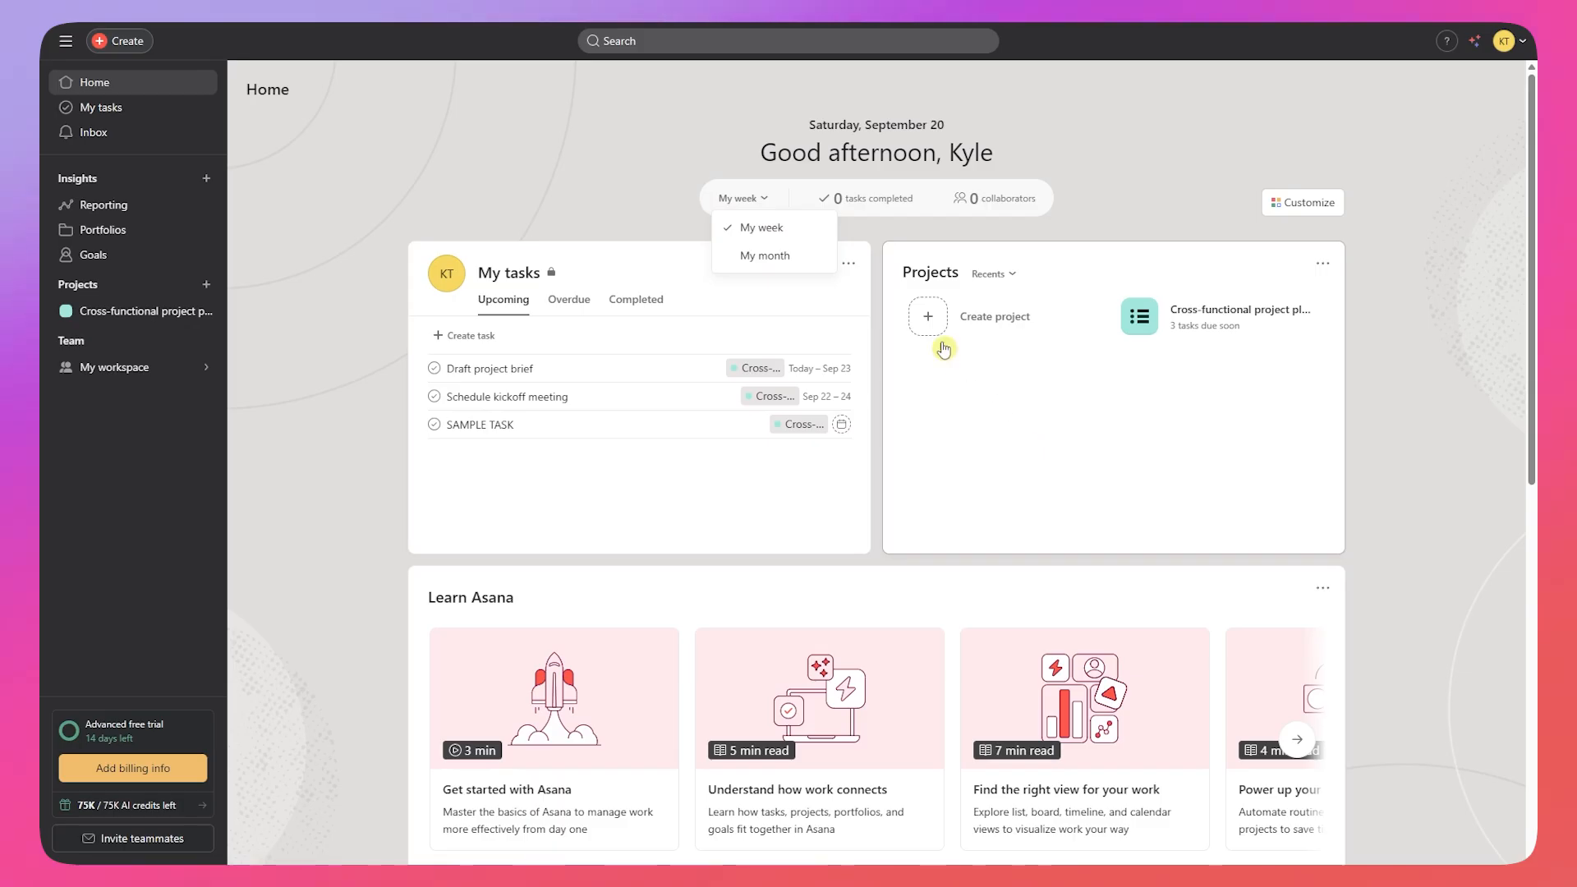
{"action": "left_click", "coordinate": [1119, 124]}
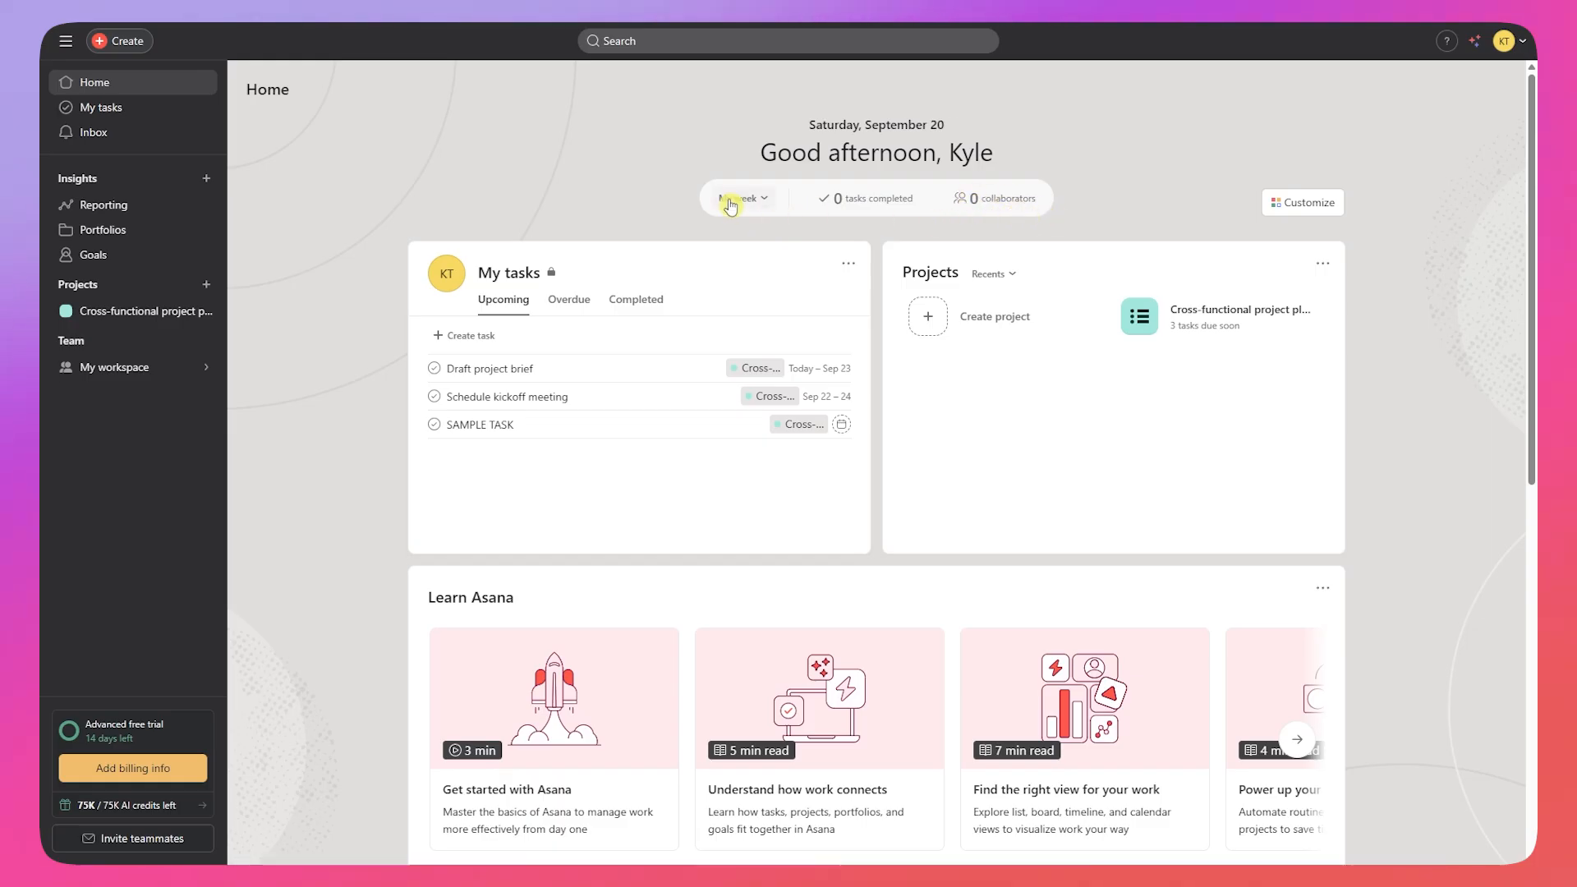
{"action": "scroll", "coordinate": [904, 440], "scroll_direction": "down", "scroll_amount": 8}
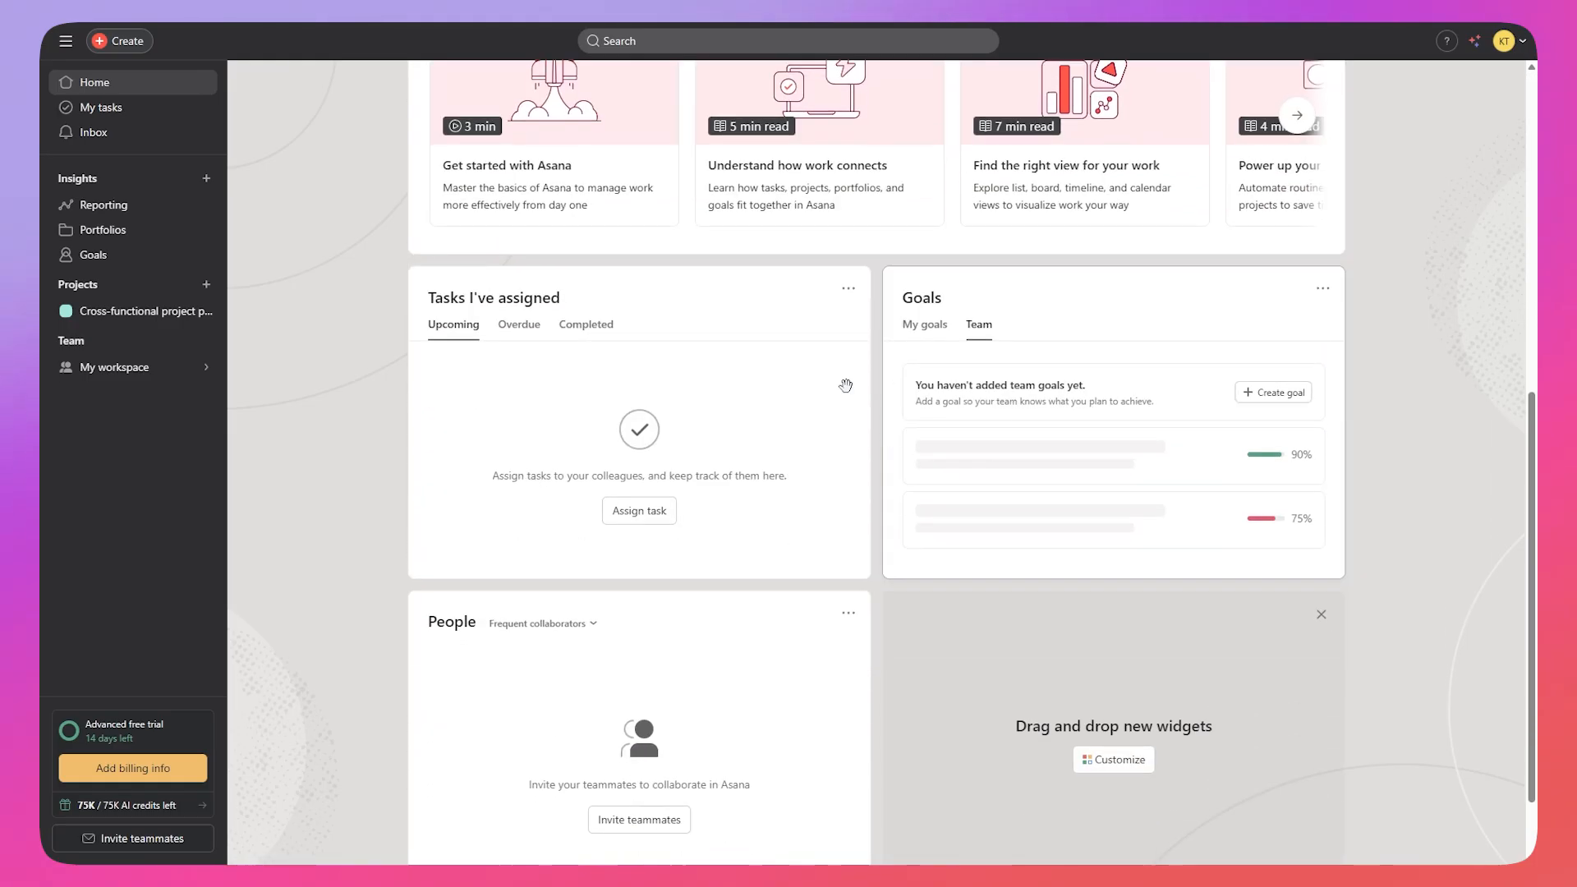
{"action": "scroll", "coordinate": [620, 522], "scroll_direction": "up", "scroll_amount": 8}
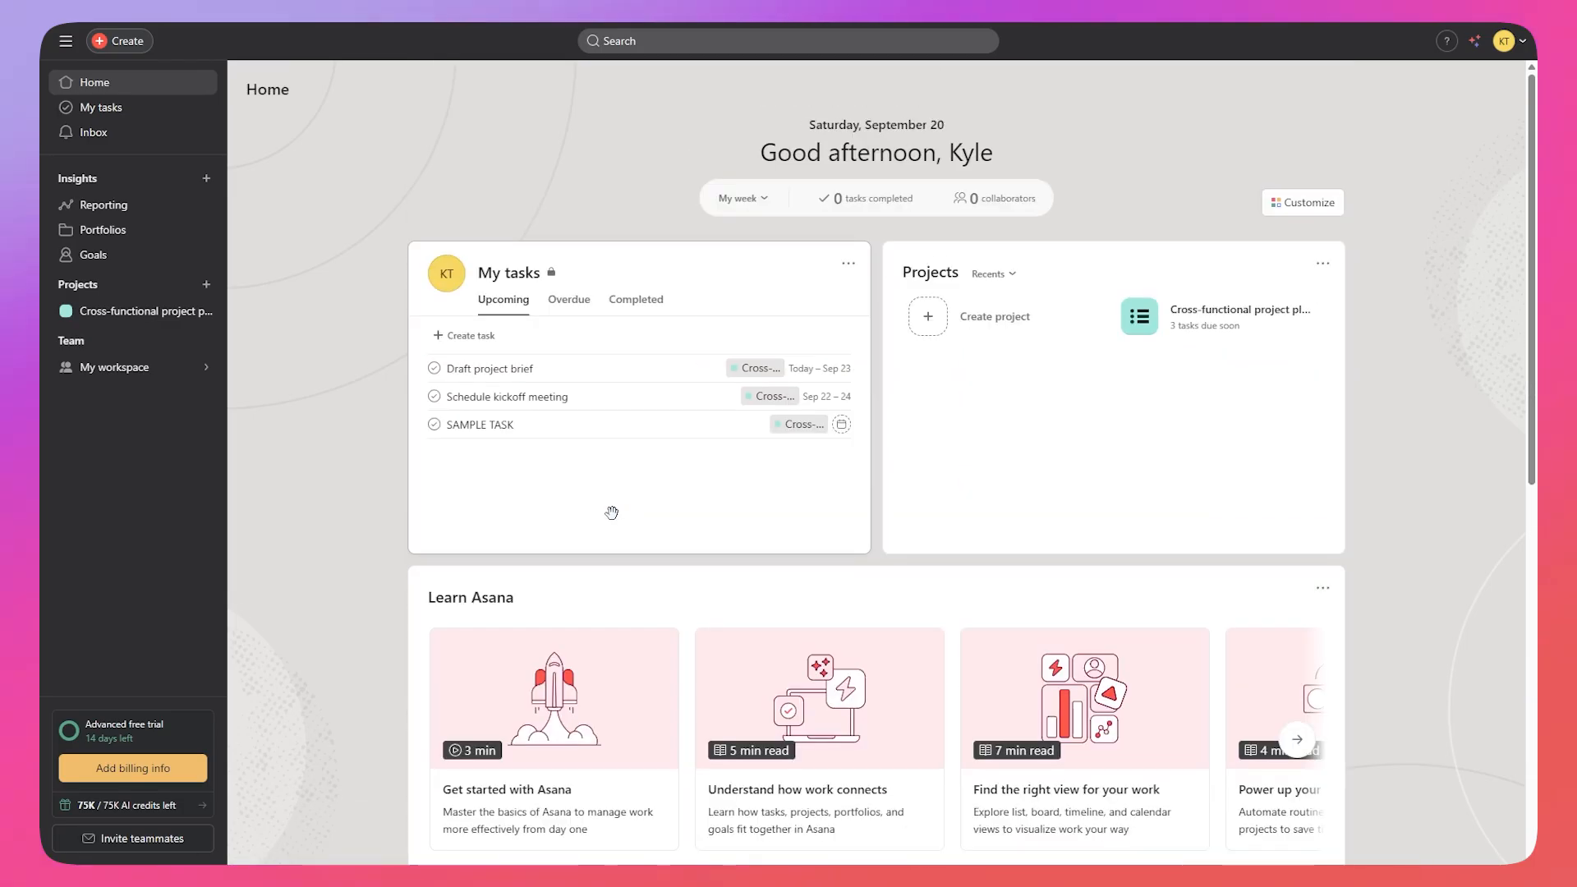
Step: Examine the option menus of the My tasks and Projects widgets and close them unchanged
{"action": "mouse_move", "coordinate": [552, 279]}
{"action": "left_click", "coordinate": [849, 265]}
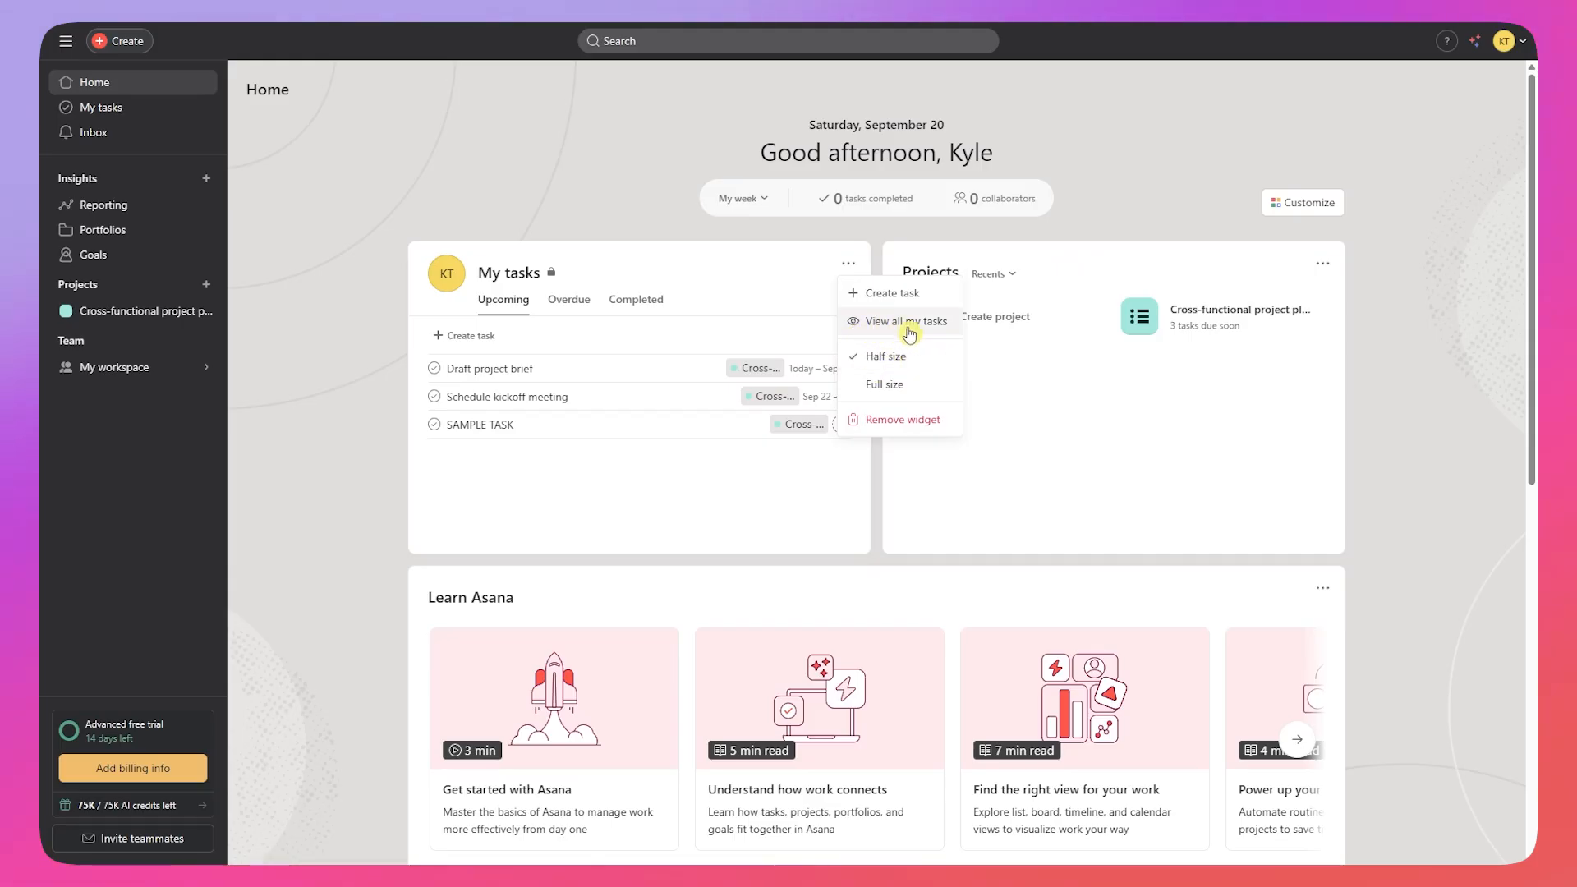
{"action": "left_click", "coordinate": [1470, 317]}
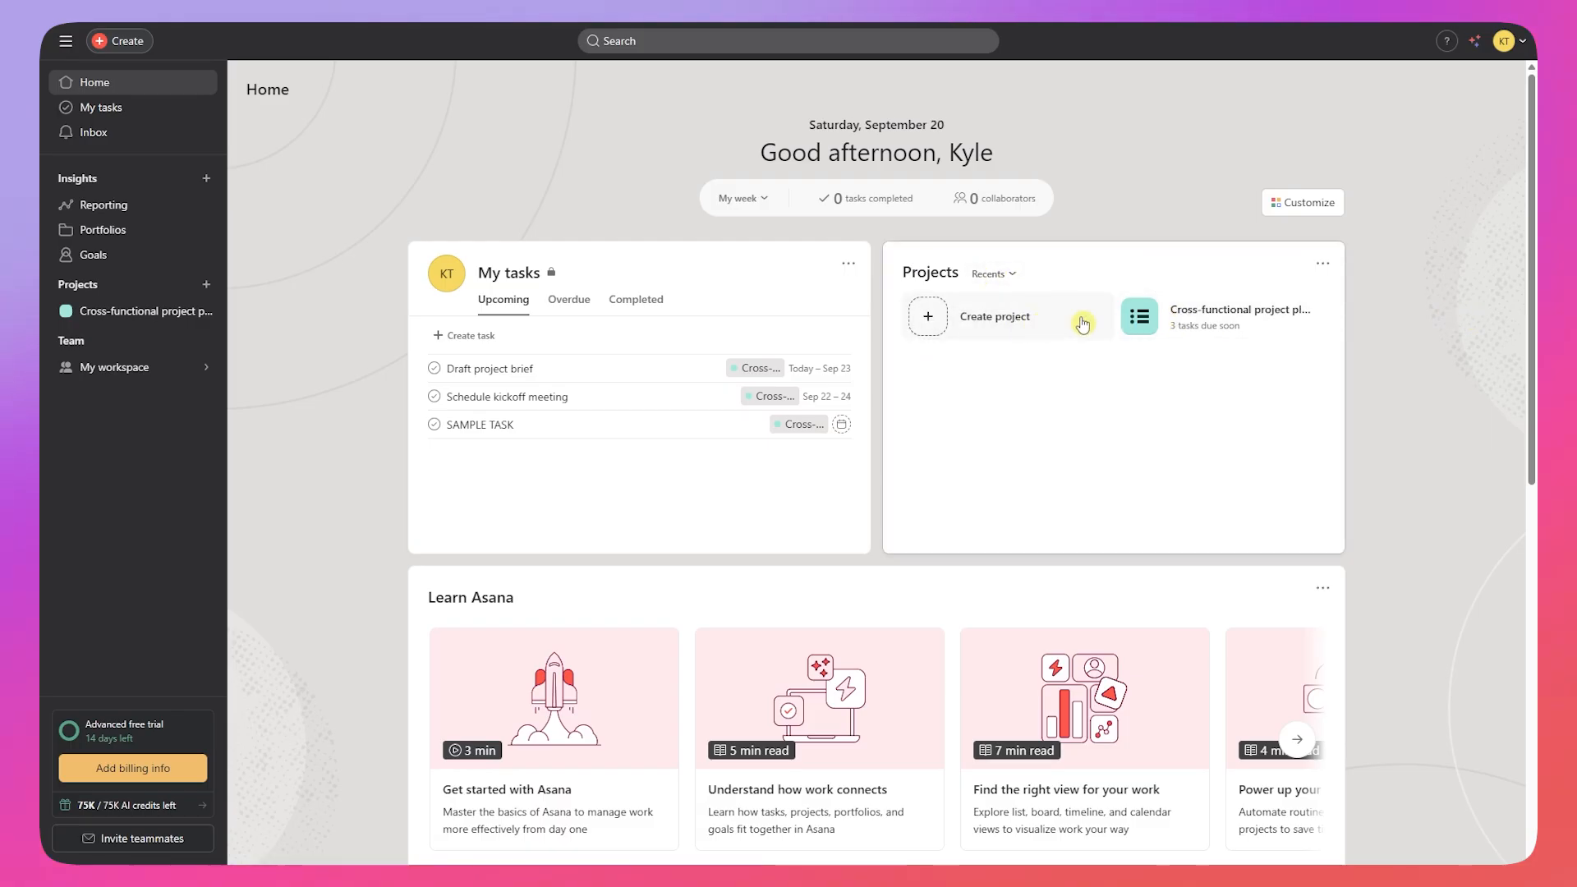
{"action": "left_click", "coordinate": [1324, 265]}
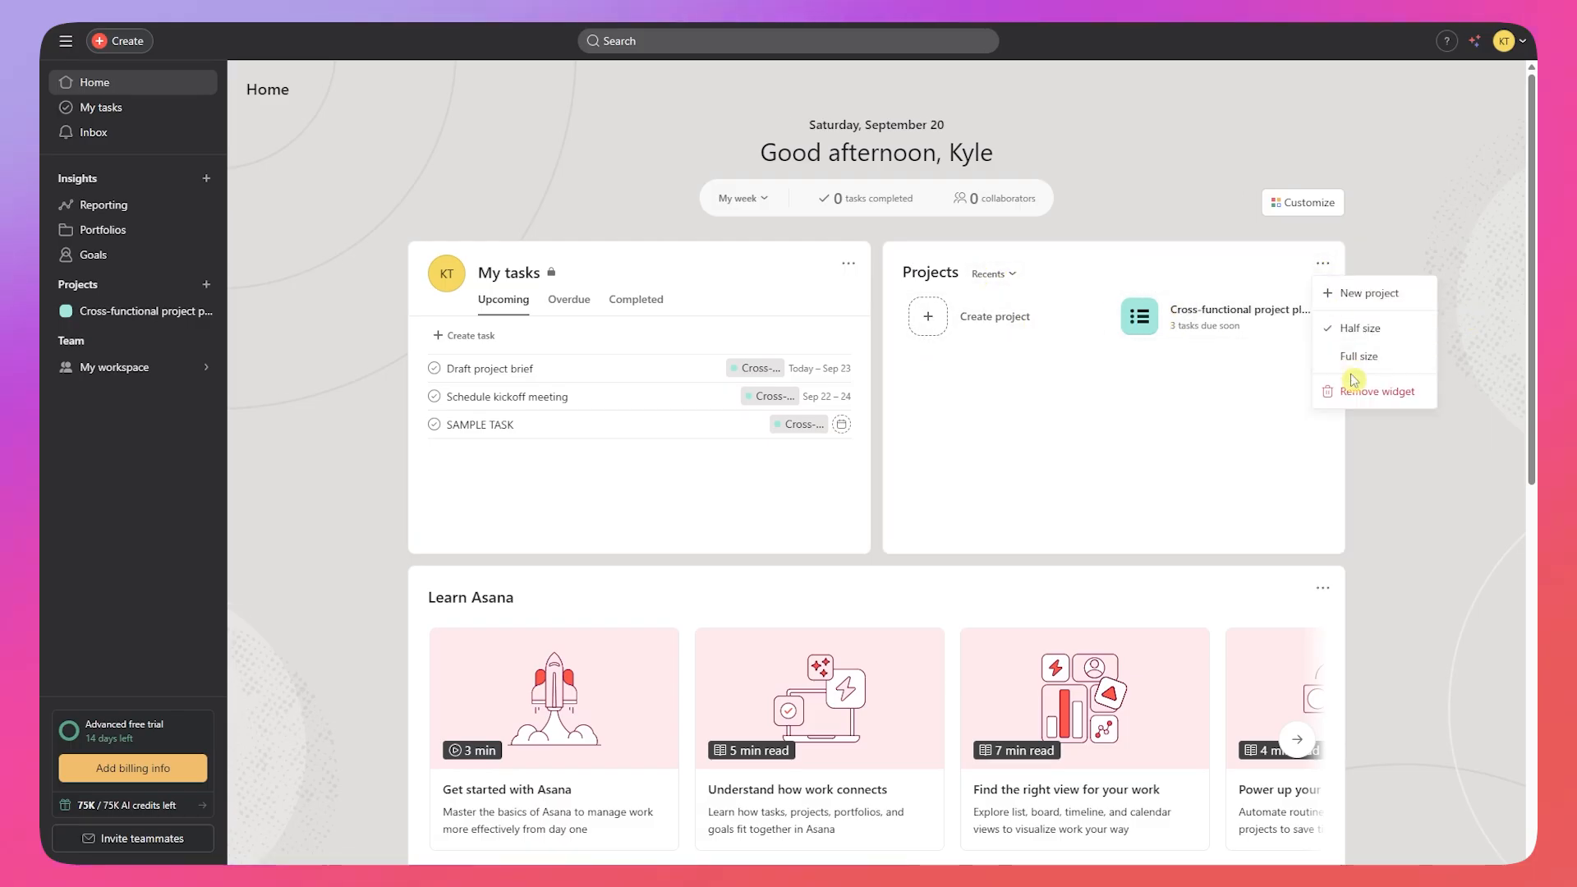
{"action": "left_click", "coordinate": [1387, 445]}
Step: Examine the remaining Home widgets, including Learn Asana, Tasks I've assigned, Goals, People and the empty widget slot
{"action": "scroll", "coordinate": [901, 517], "scroll_direction": "down", "scroll_amount": 7}
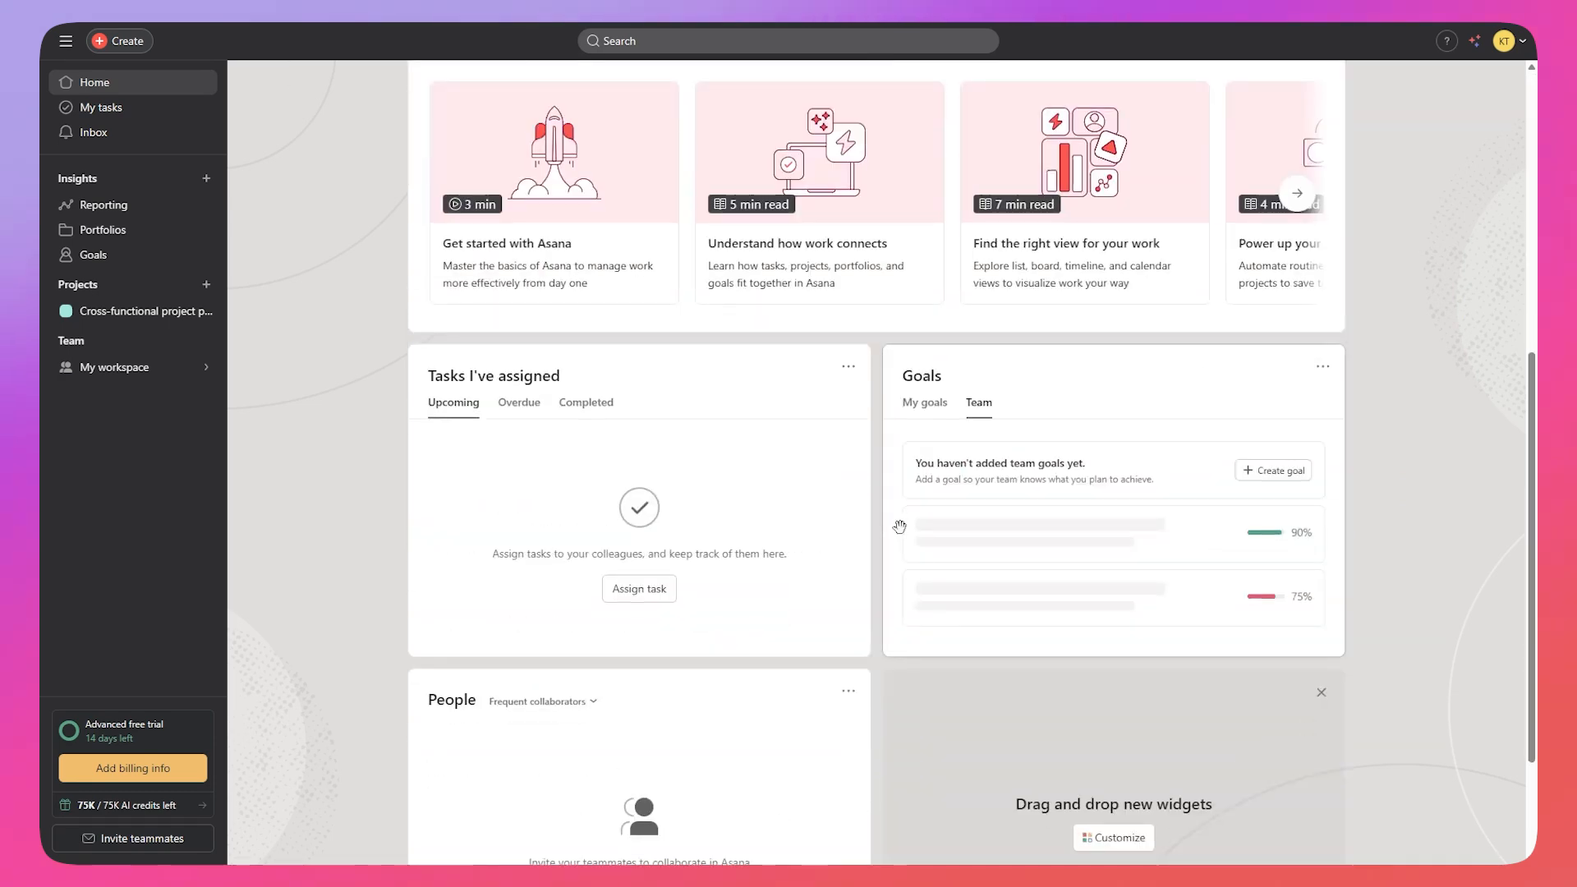
{"action": "scroll", "coordinate": [904, 500], "scroll_direction": "up", "scroll_amount": 4}
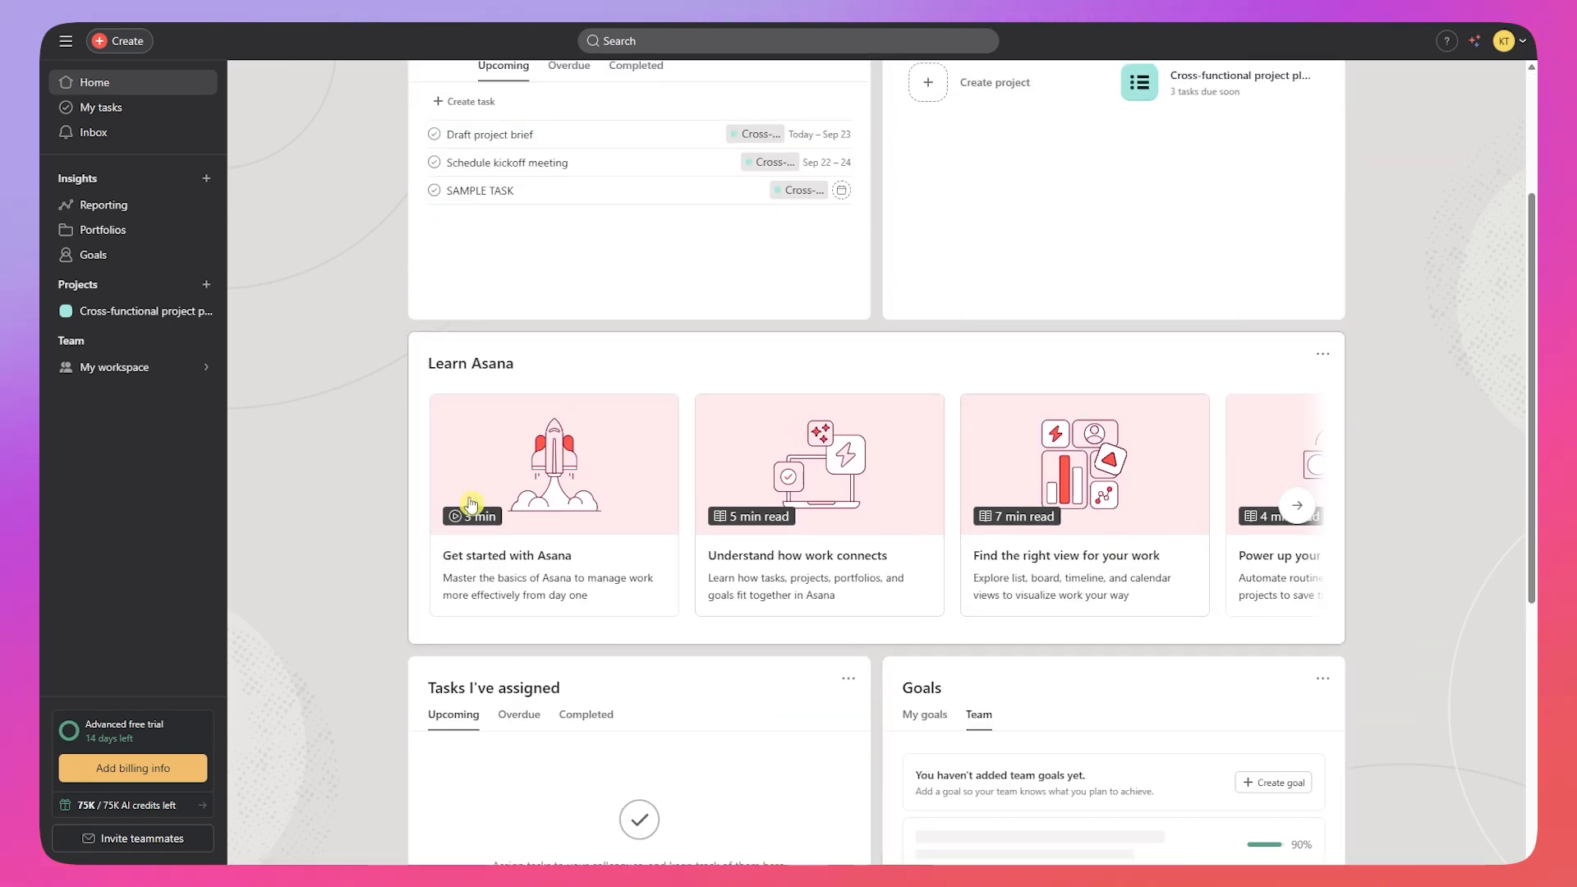
{"action": "scroll", "coordinate": [572, 435], "scroll_direction": "down", "scroll_amount": 4}
{"action": "scroll", "coordinate": [743, 484], "scroll_direction": "down", "scroll_amount": 2}
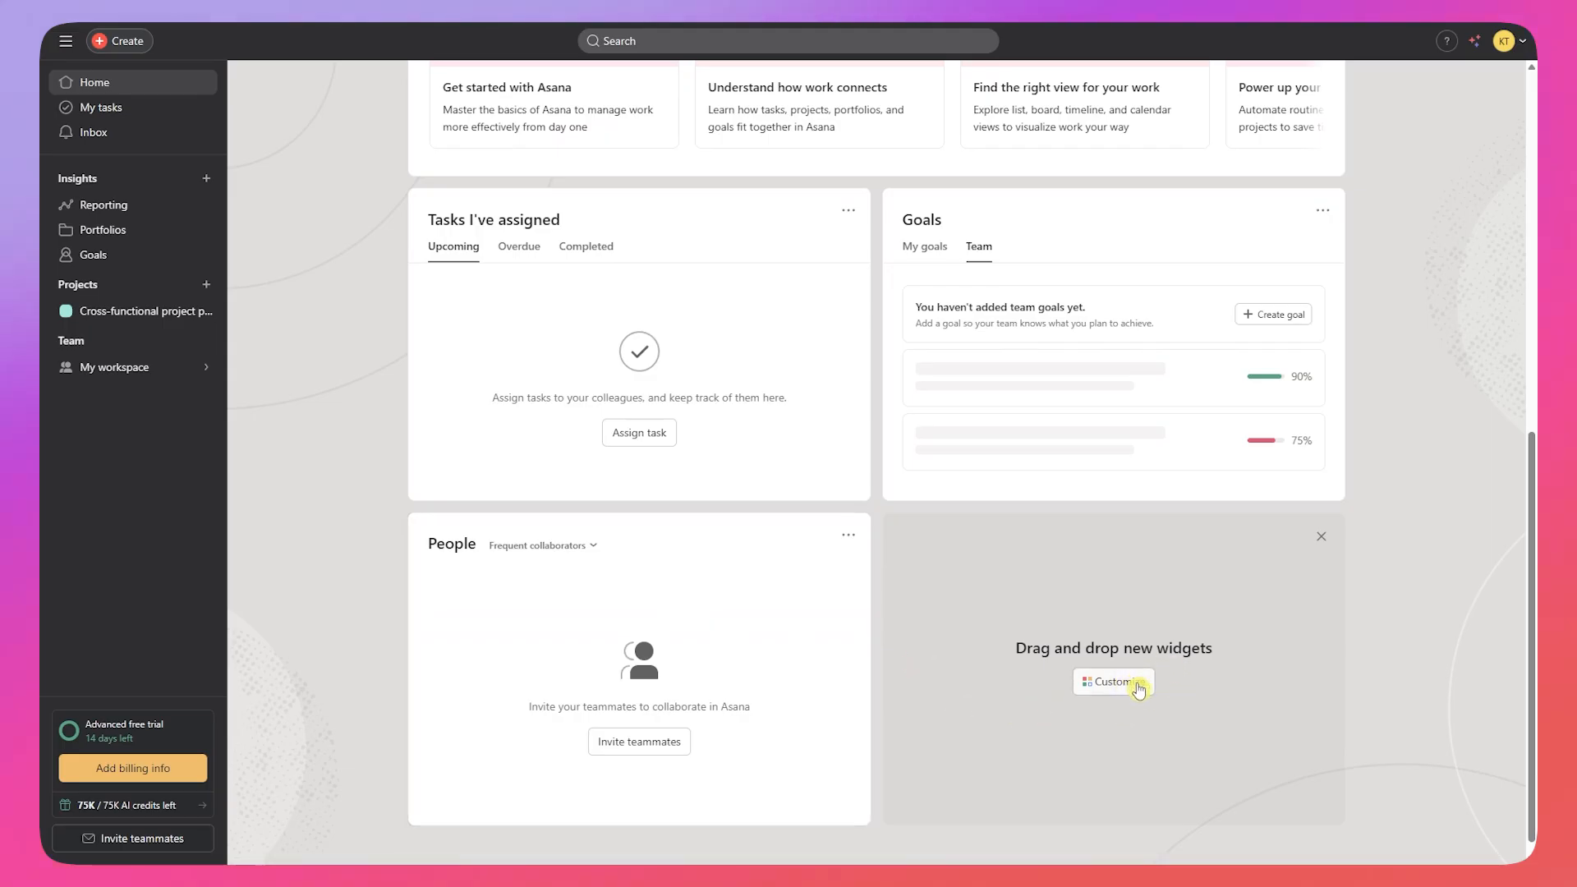
{"action": "scroll", "coordinate": [1135, 692], "scroll_direction": "up", "scroll_amount": 8}
{"action": "scroll", "coordinate": [1163, 701], "scroll_direction": "down", "scroll_amount": 8}
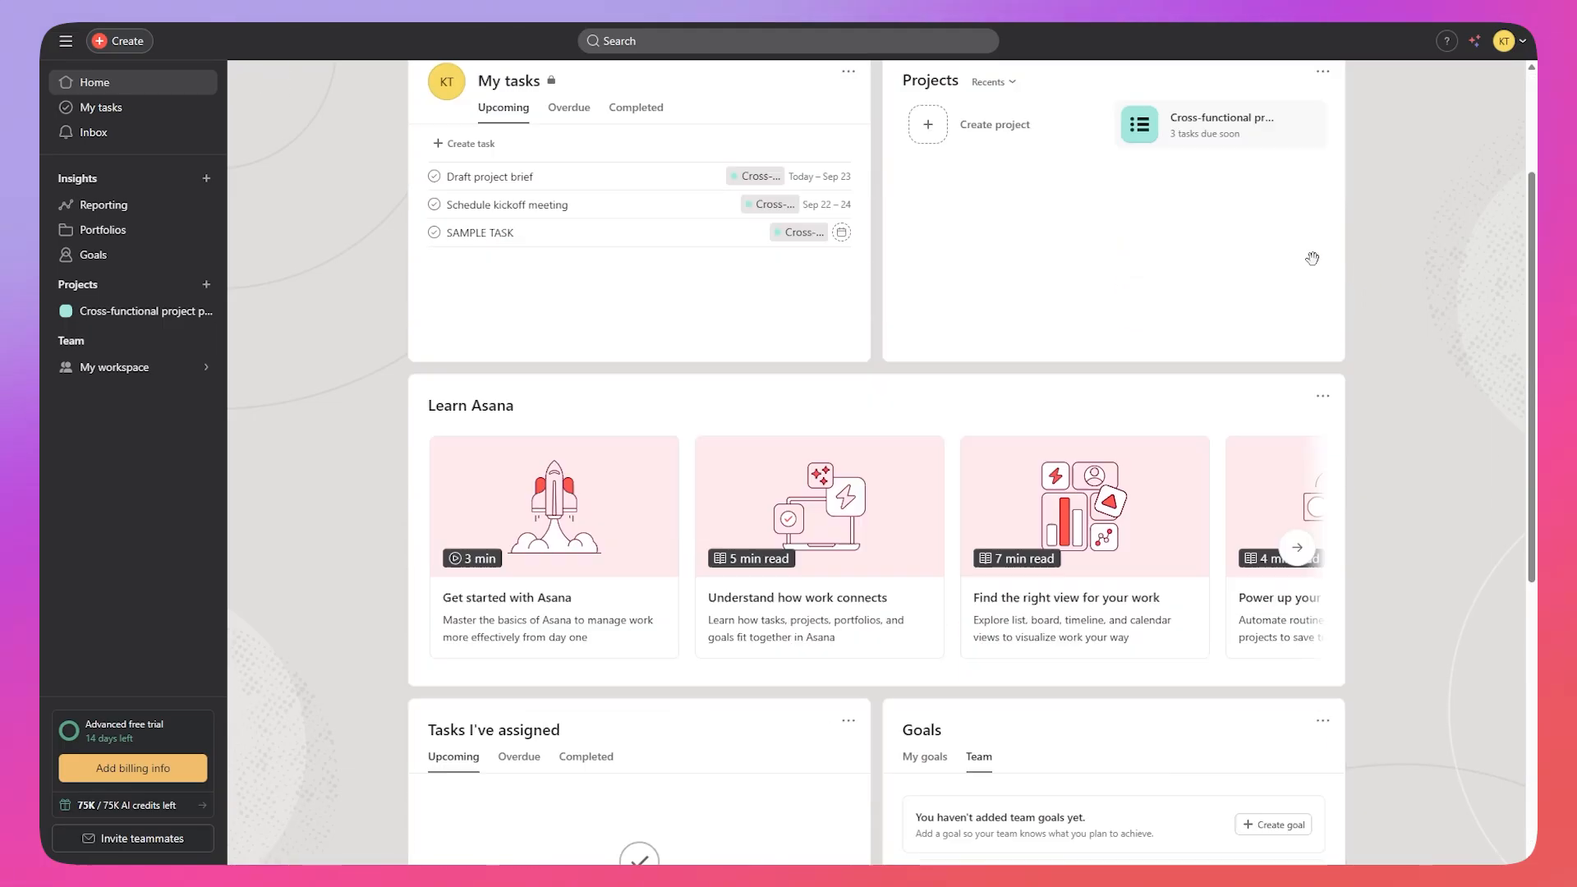
Step: Open the Home customization options, try several background colors and set the background to salmon pink
{"action": "left_click", "coordinate": [1133, 663]}
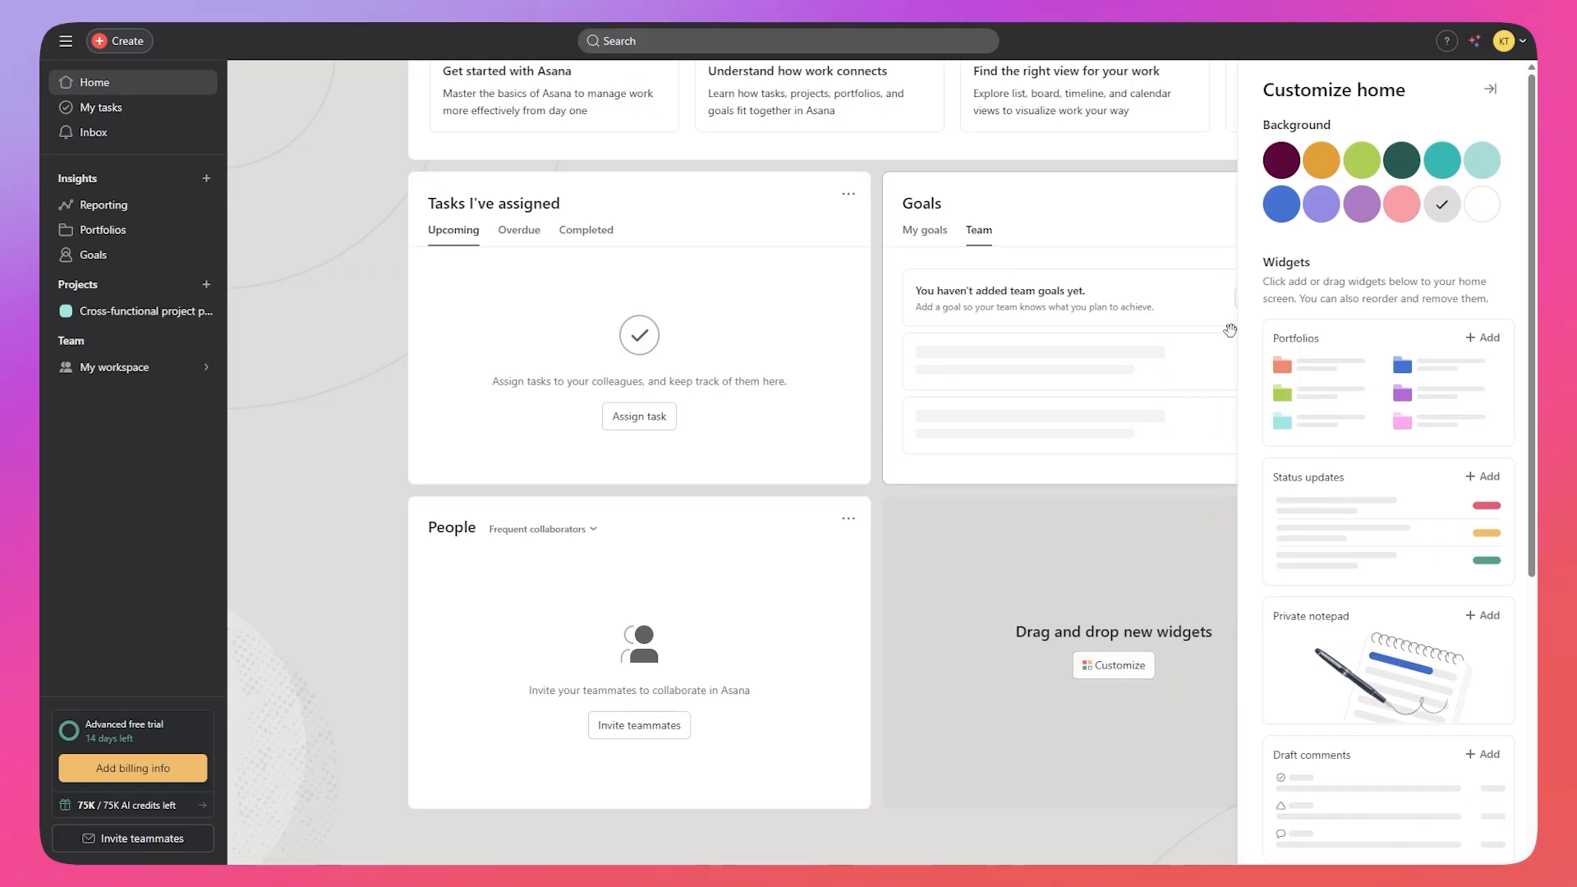
{"action": "left_click", "coordinate": [1324, 162]}
{"action": "scroll", "coordinate": [381, 307], "scroll_direction": "up", "scroll_amount": 8}
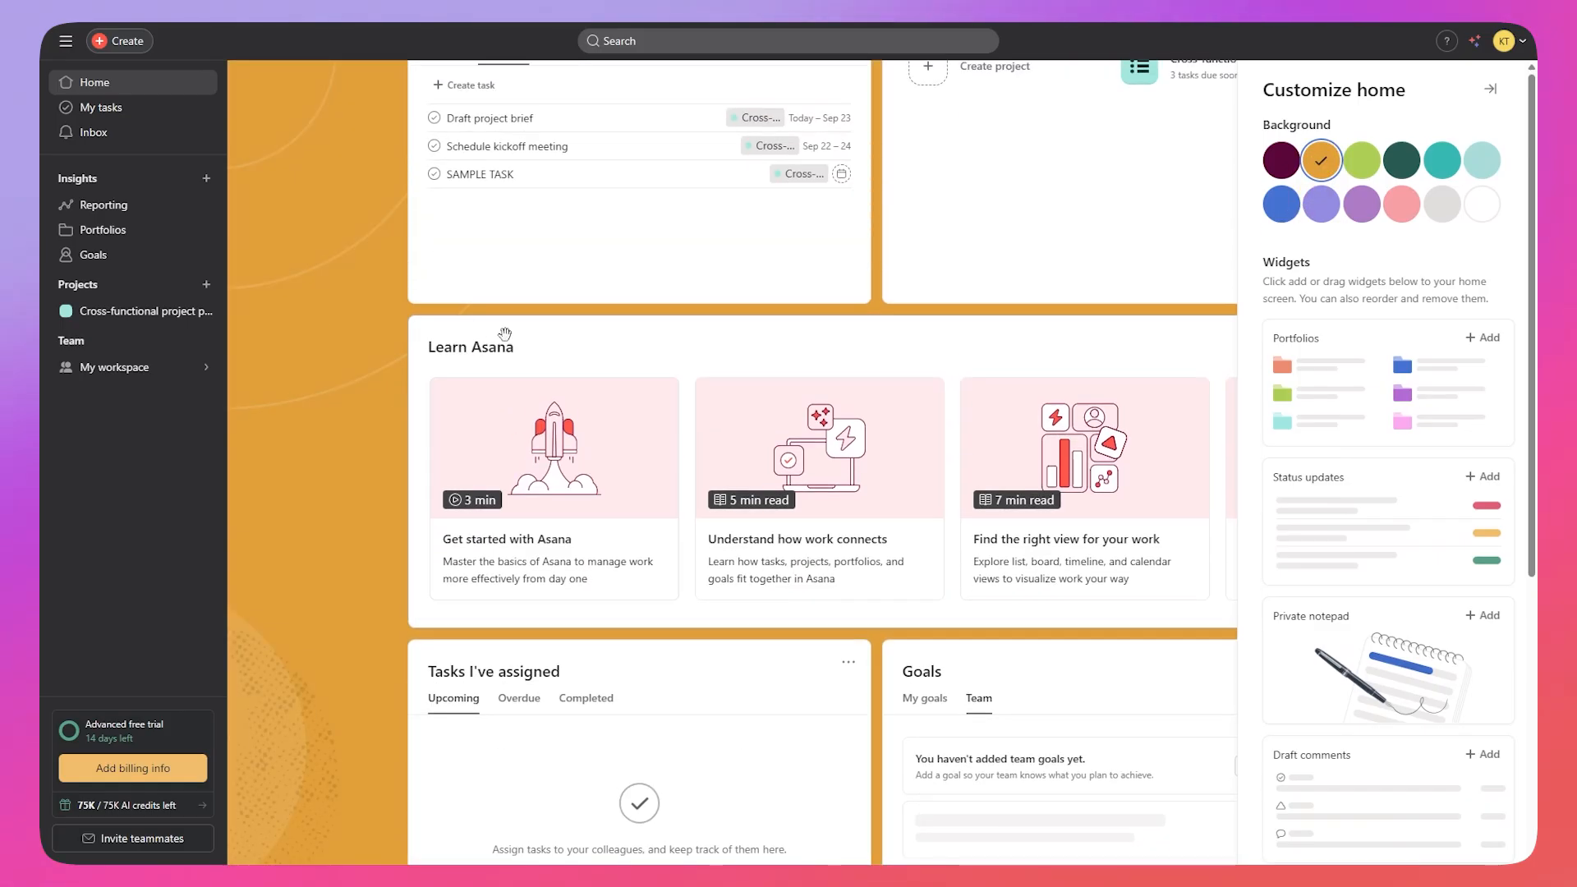
{"action": "scroll", "coordinate": [481, 297], "scroll_direction": "down", "scroll_amount": 4}
{"action": "left_click", "coordinate": [1281, 160]}
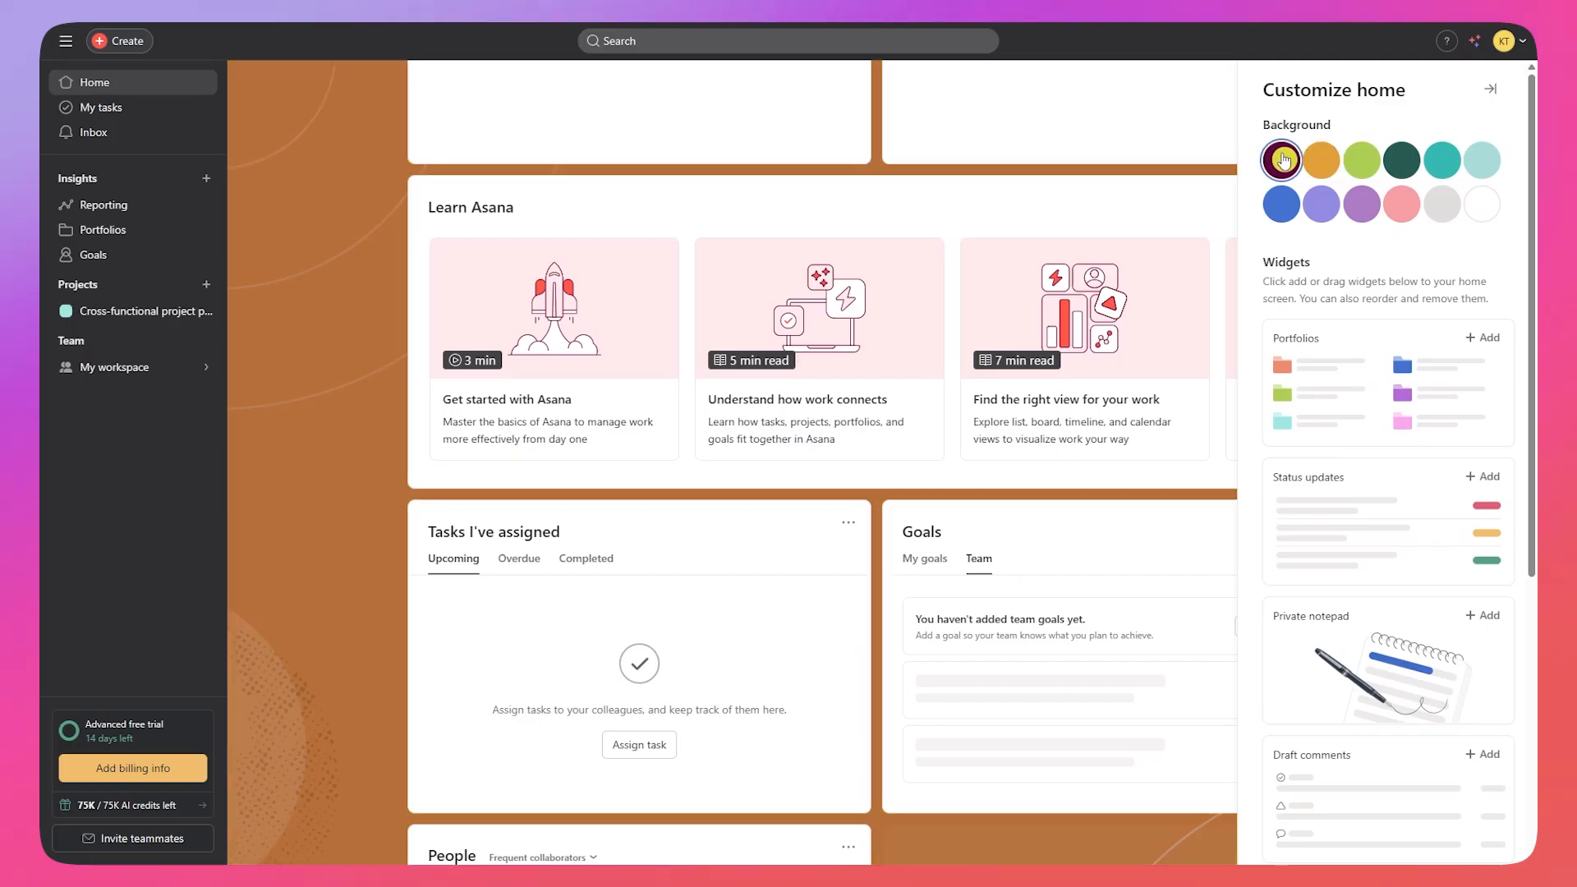
{"action": "left_click", "coordinate": [1281, 204]}
{"action": "left_click", "coordinate": [1411, 210]}
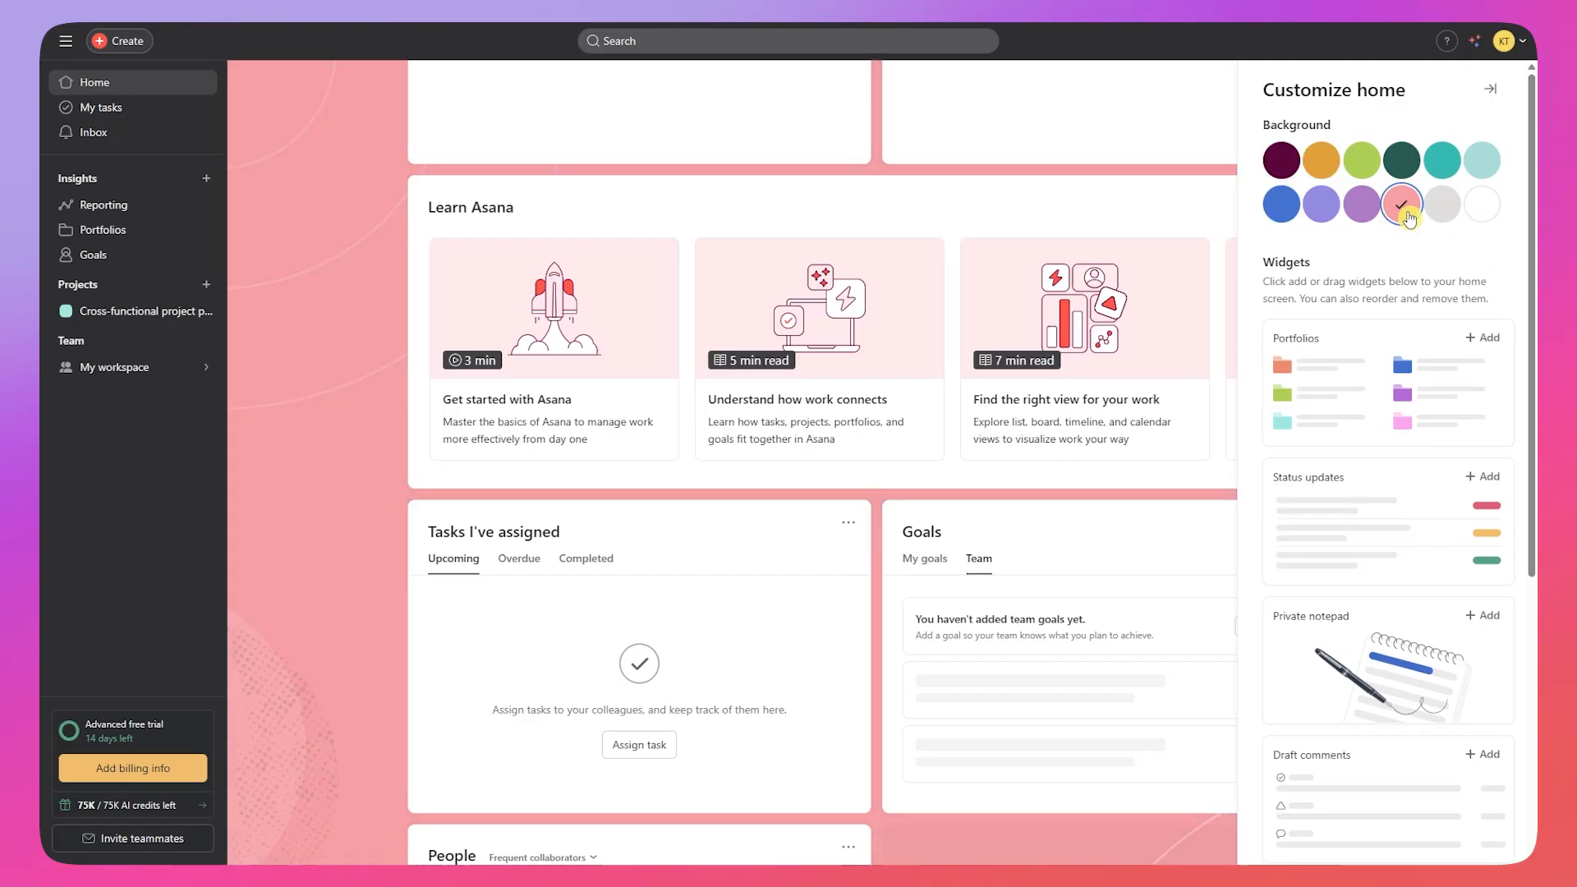
Step: Add the Status updates widget to the Home page directly above the Learn Asana widget
{"action": "left_click_drag", "start_coordinate": [1261, 261], "coordinate": [1365, 273]}
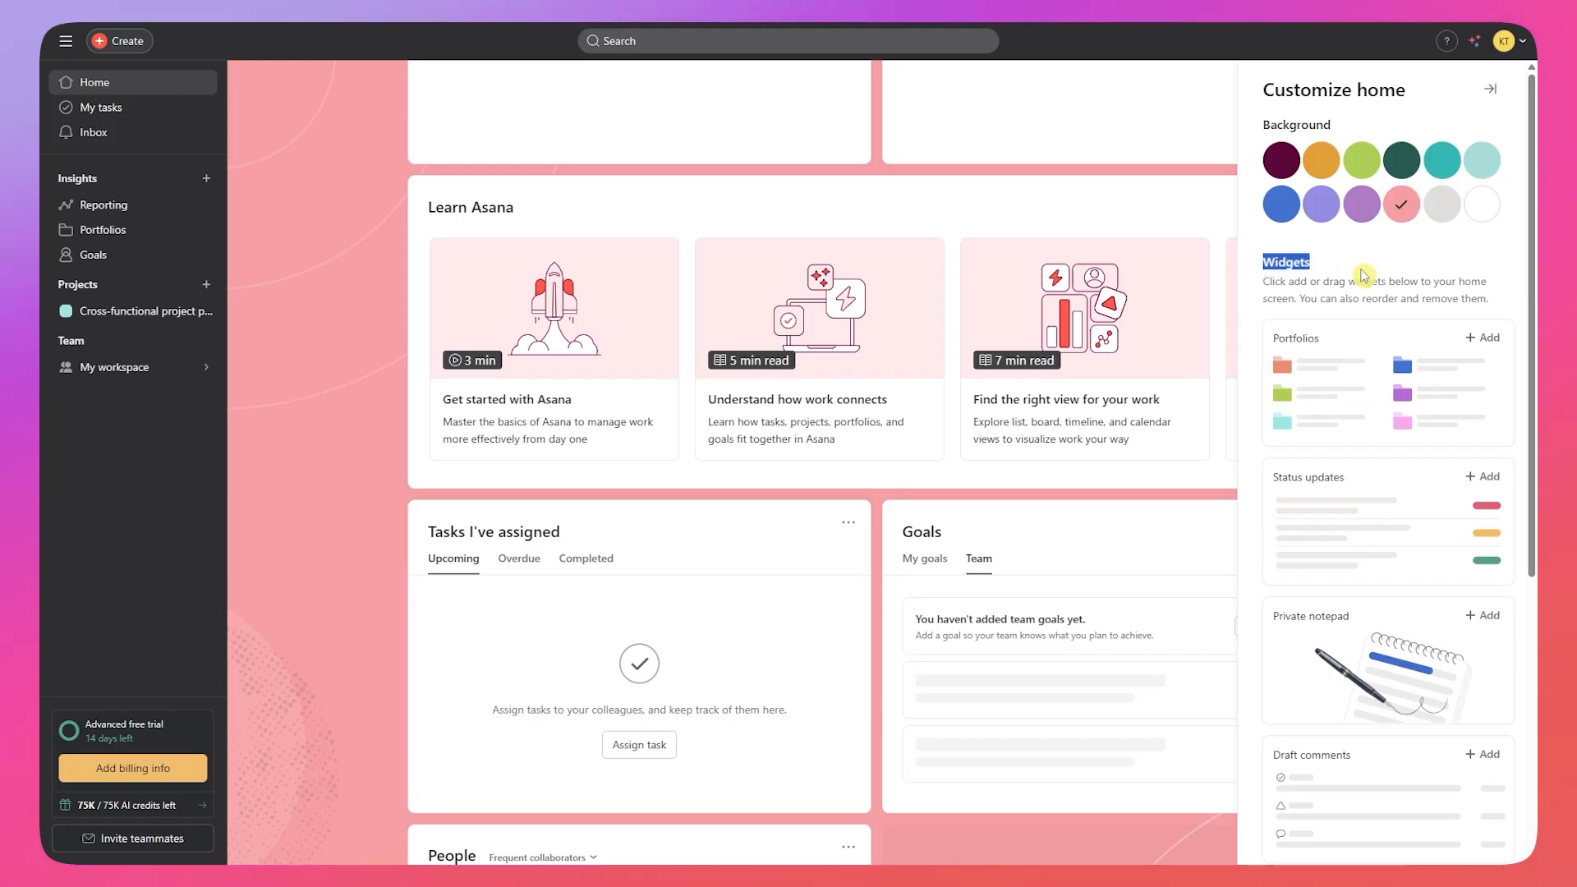
{"action": "scroll", "coordinate": [1383, 347], "scroll_direction": "down", "scroll_amount": 3}
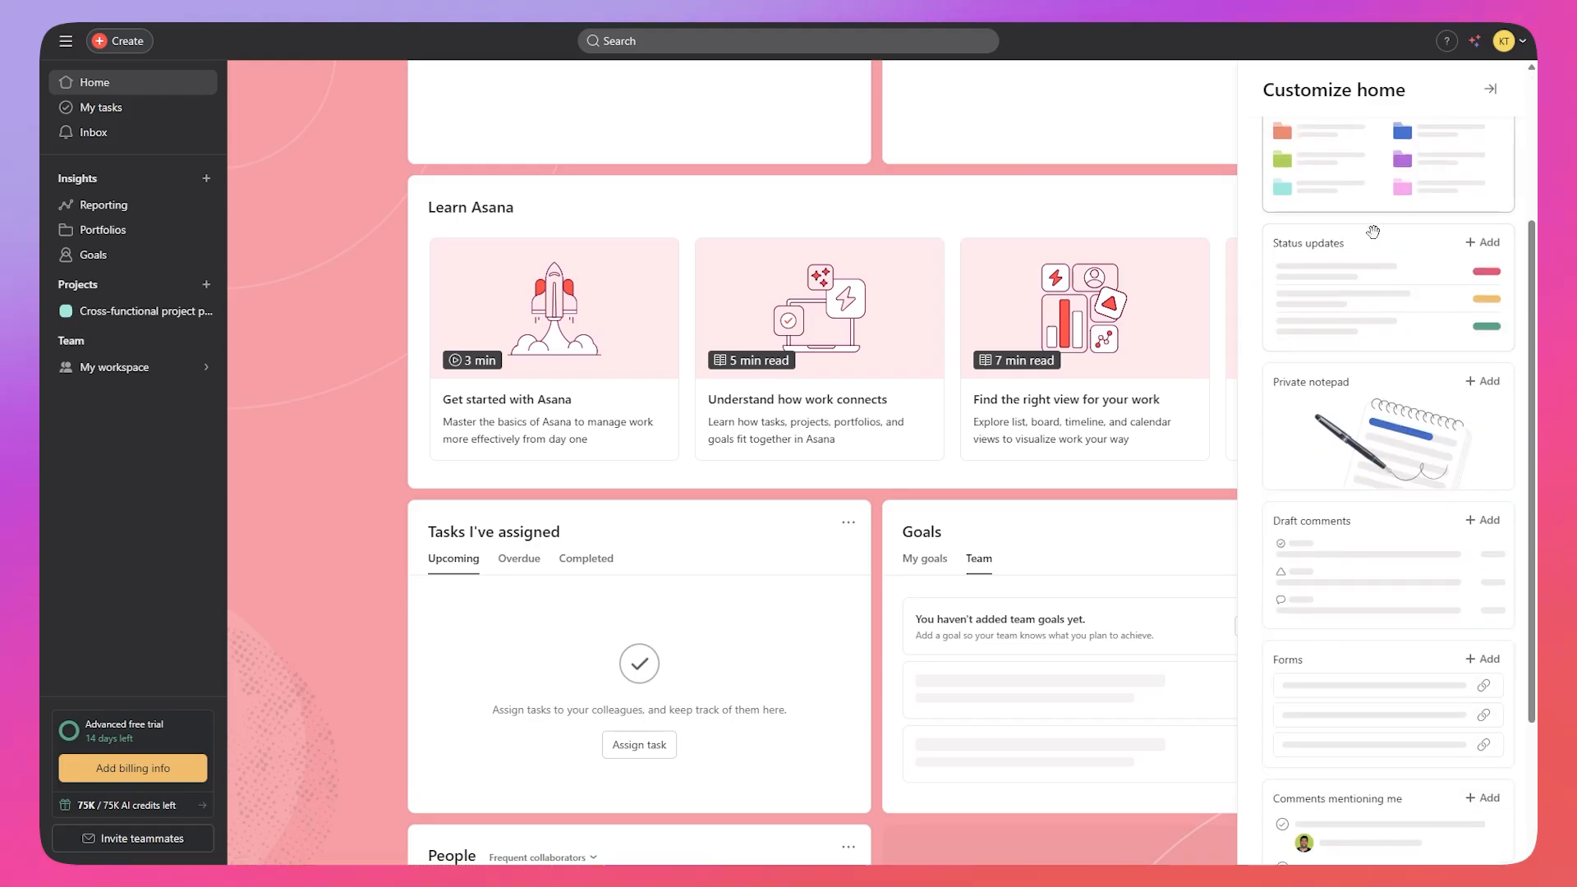
{"action": "left_click_drag", "start_coordinate": [1385, 266], "coordinate": [693, 239]}
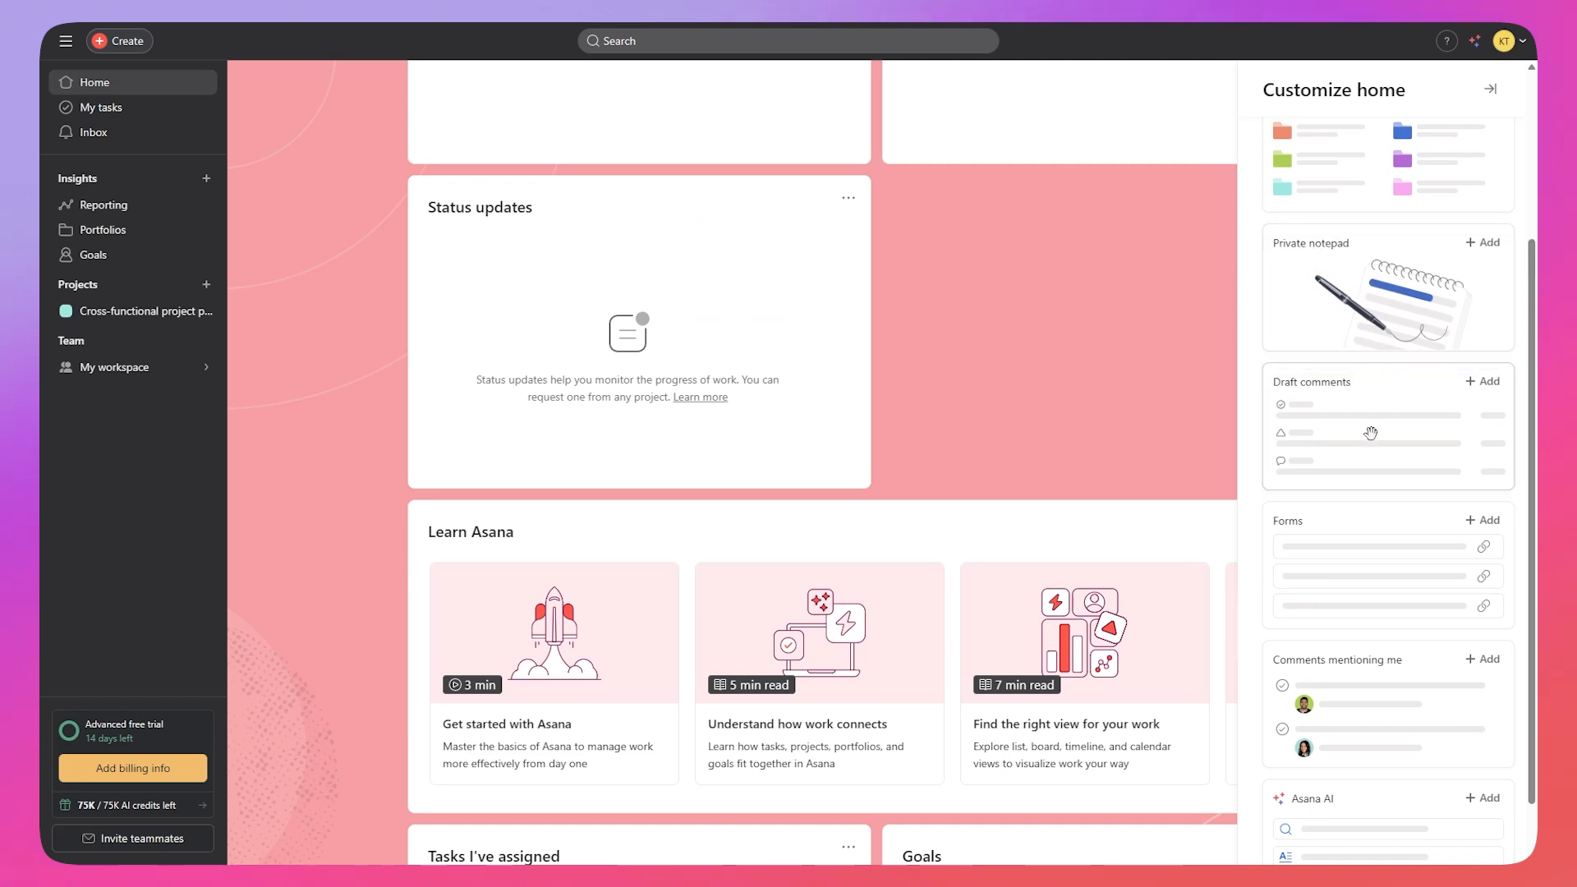
Step: Look through the remaining available widgets and review the customized Home page layout
{"action": "scroll", "coordinate": [1419, 502], "scroll_direction": "down", "scroll_amount": 1}
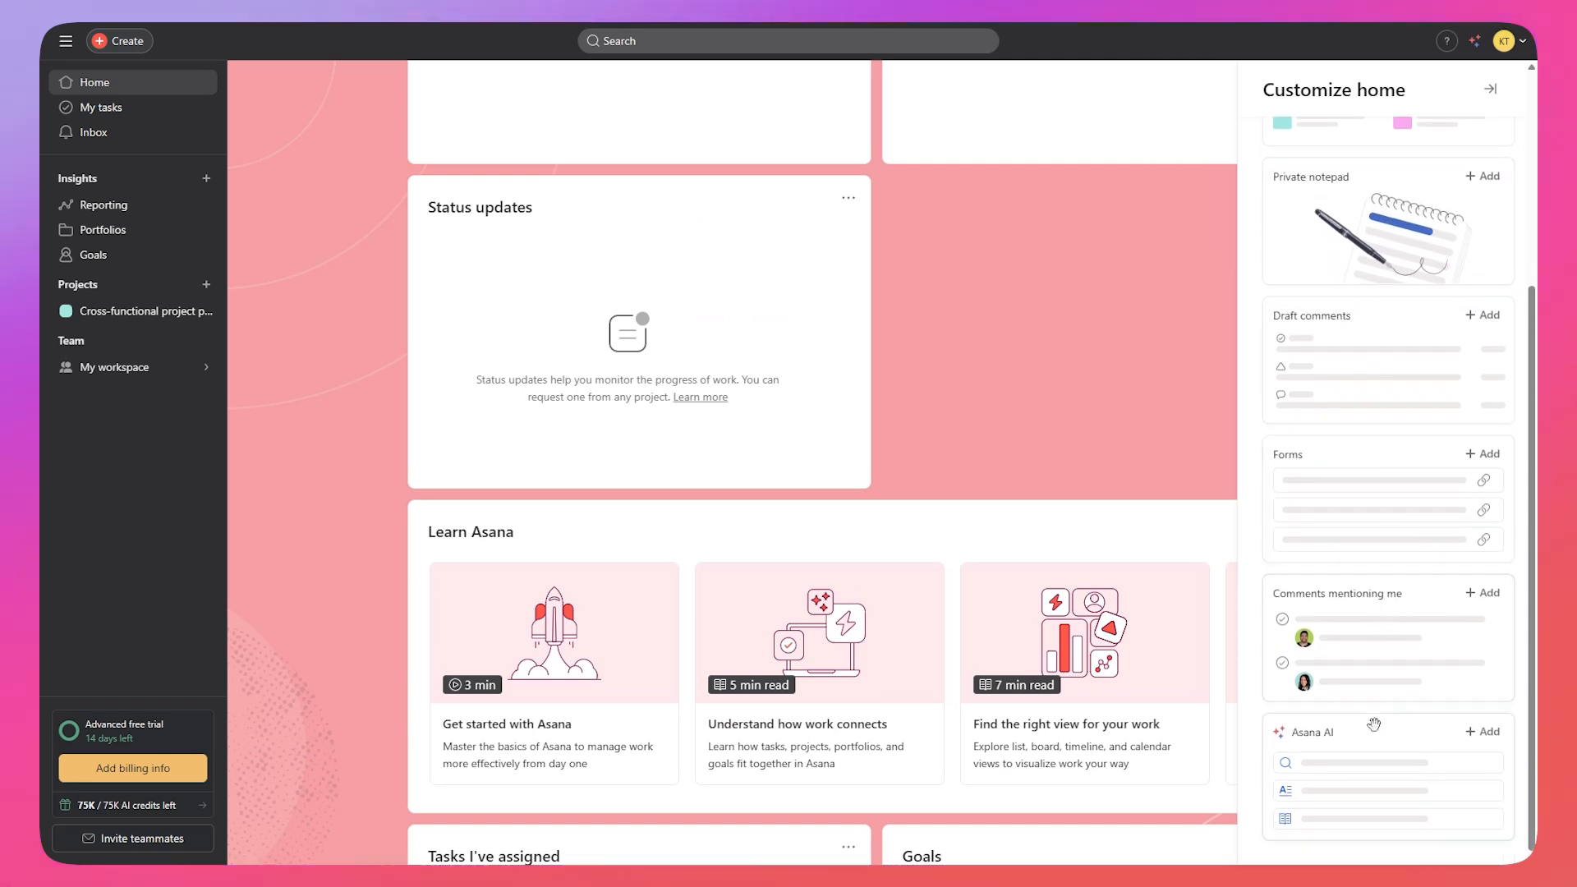
{"action": "scroll", "coordinate": [1016, 510], "scroll_direction": "up", "scroll_amount": 5}
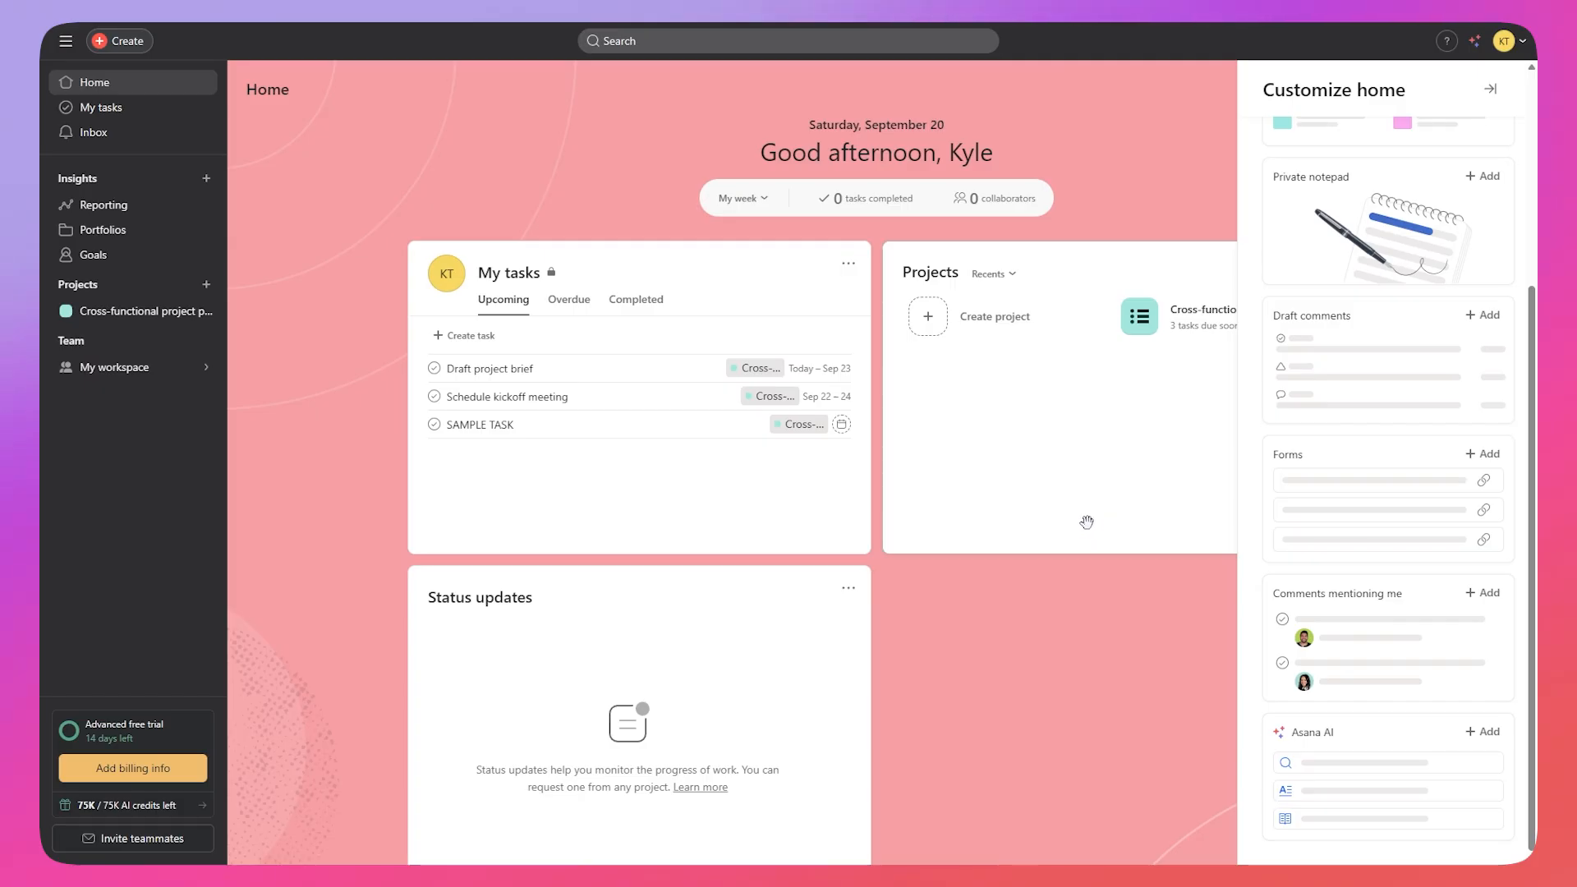
{"action": "scroll", "coordinate": [1090, 534], "scroll_direction": "down", "scroll_amount": 2}
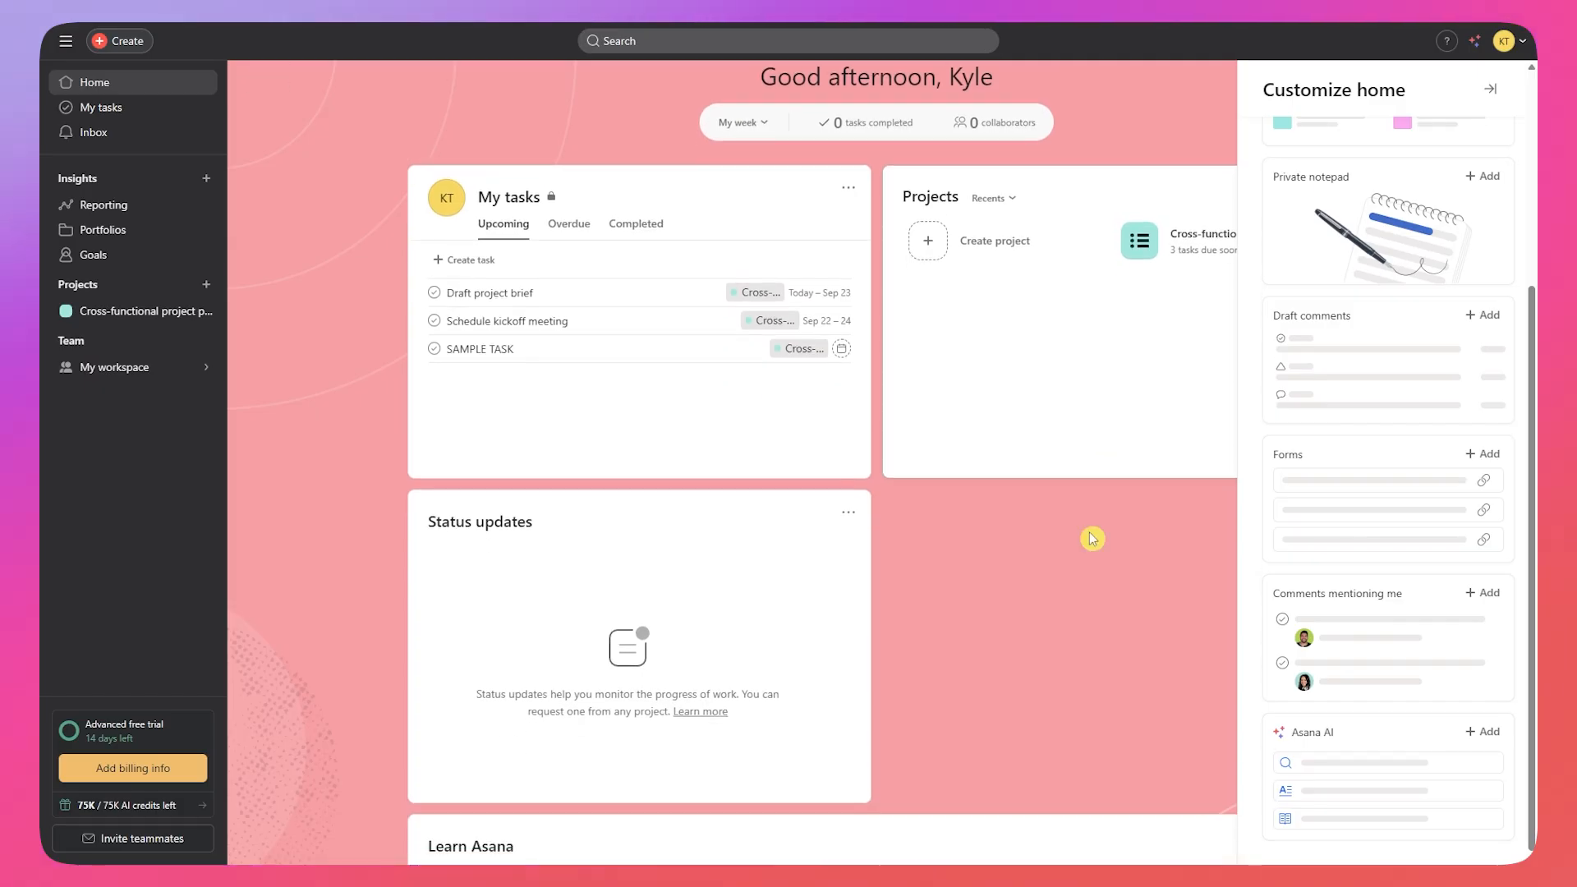
{"action": "left_click_drag", "start_coordinate": [1408, 510], "coordinate": [1404, 471]}
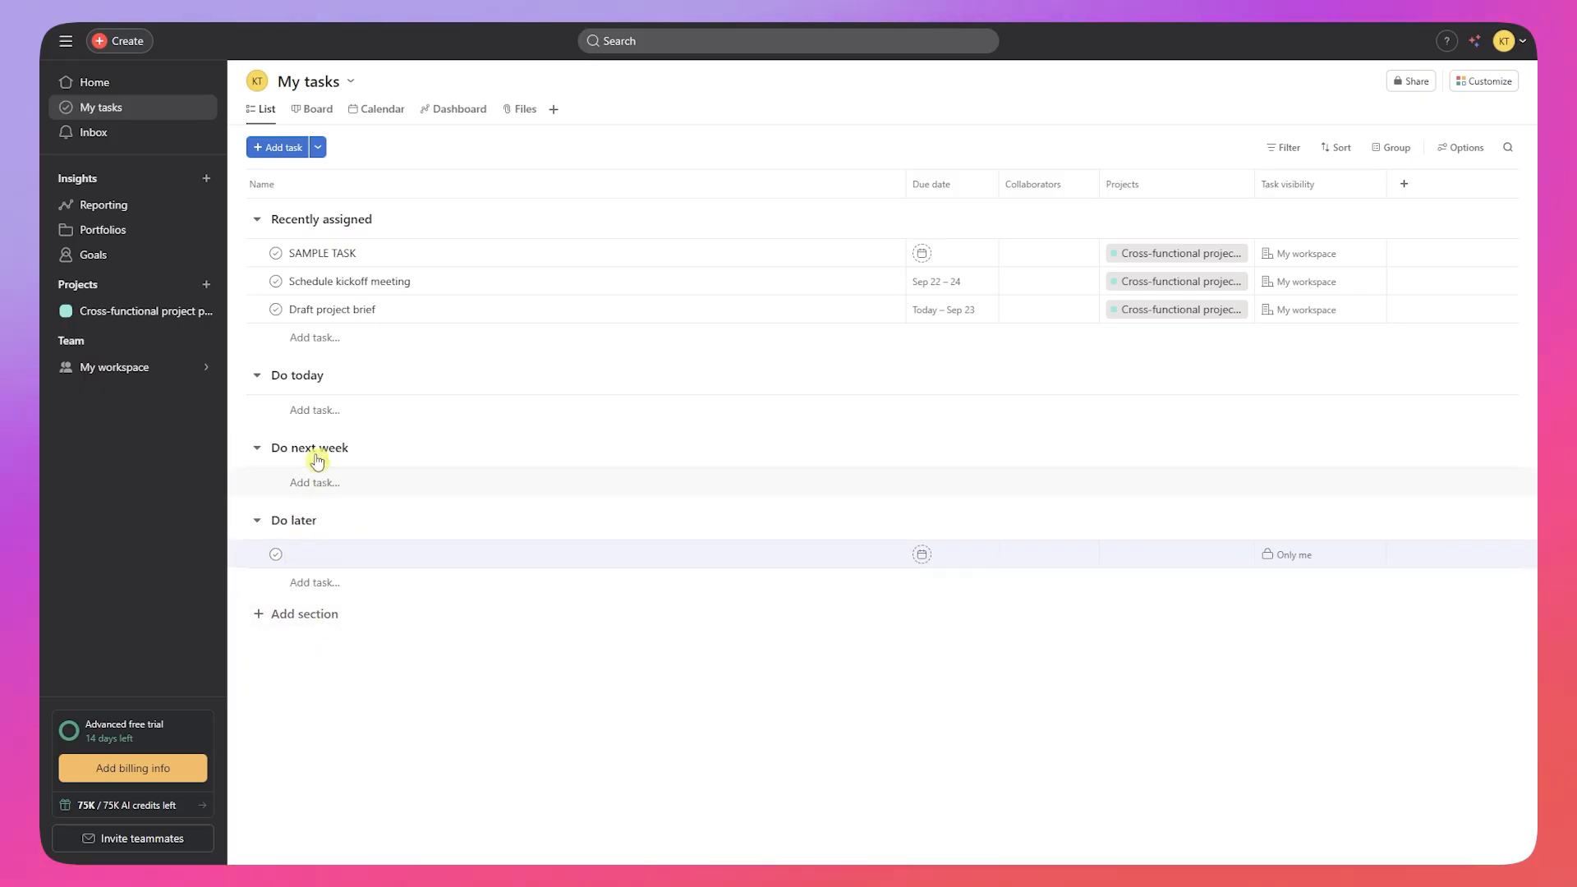
Step: Examine the My tasks page actions, including the Sync/Export choices, and close them without selecting any
{"action": "left_click", "coordinate": [312, 550]}
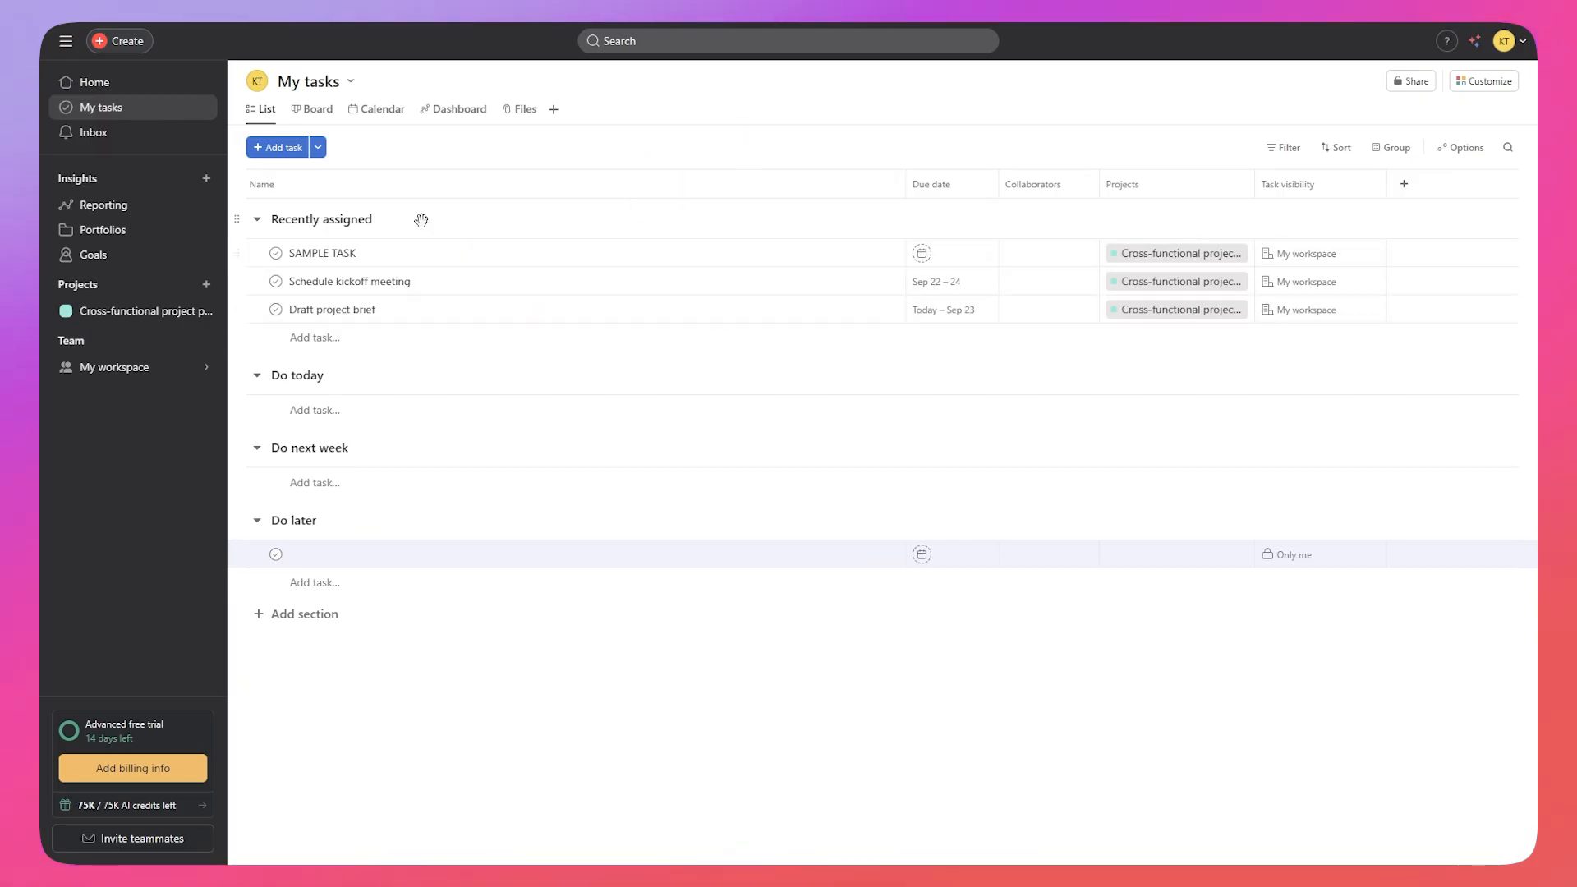
{"action": "left_click", "coordinate": [352, 82]}
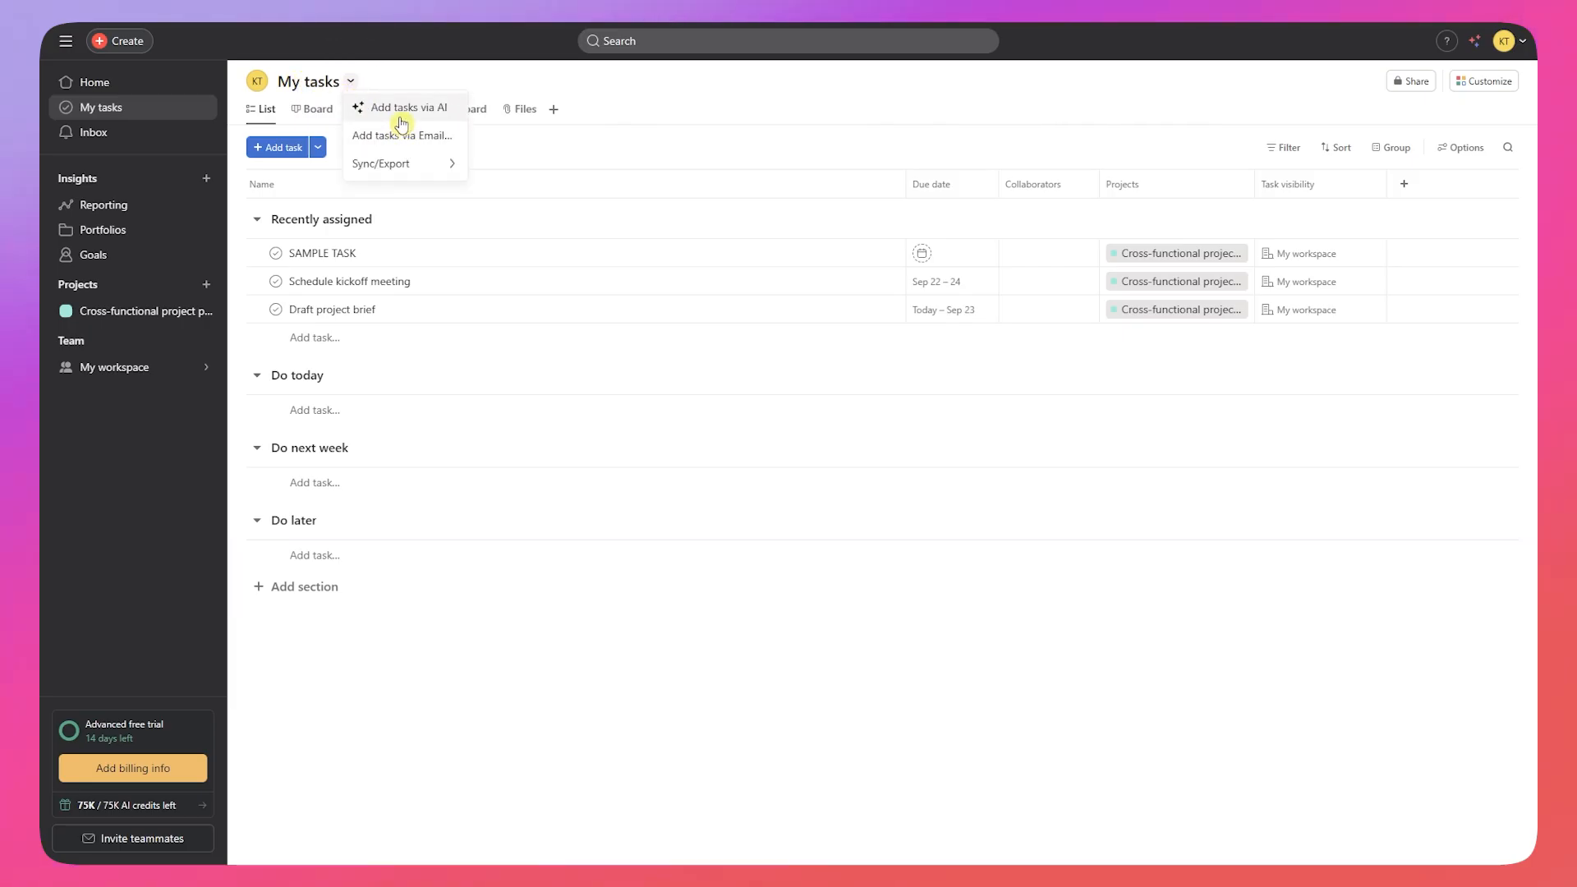
{"action": "mouse_move", "coordinate": [433, 165]}
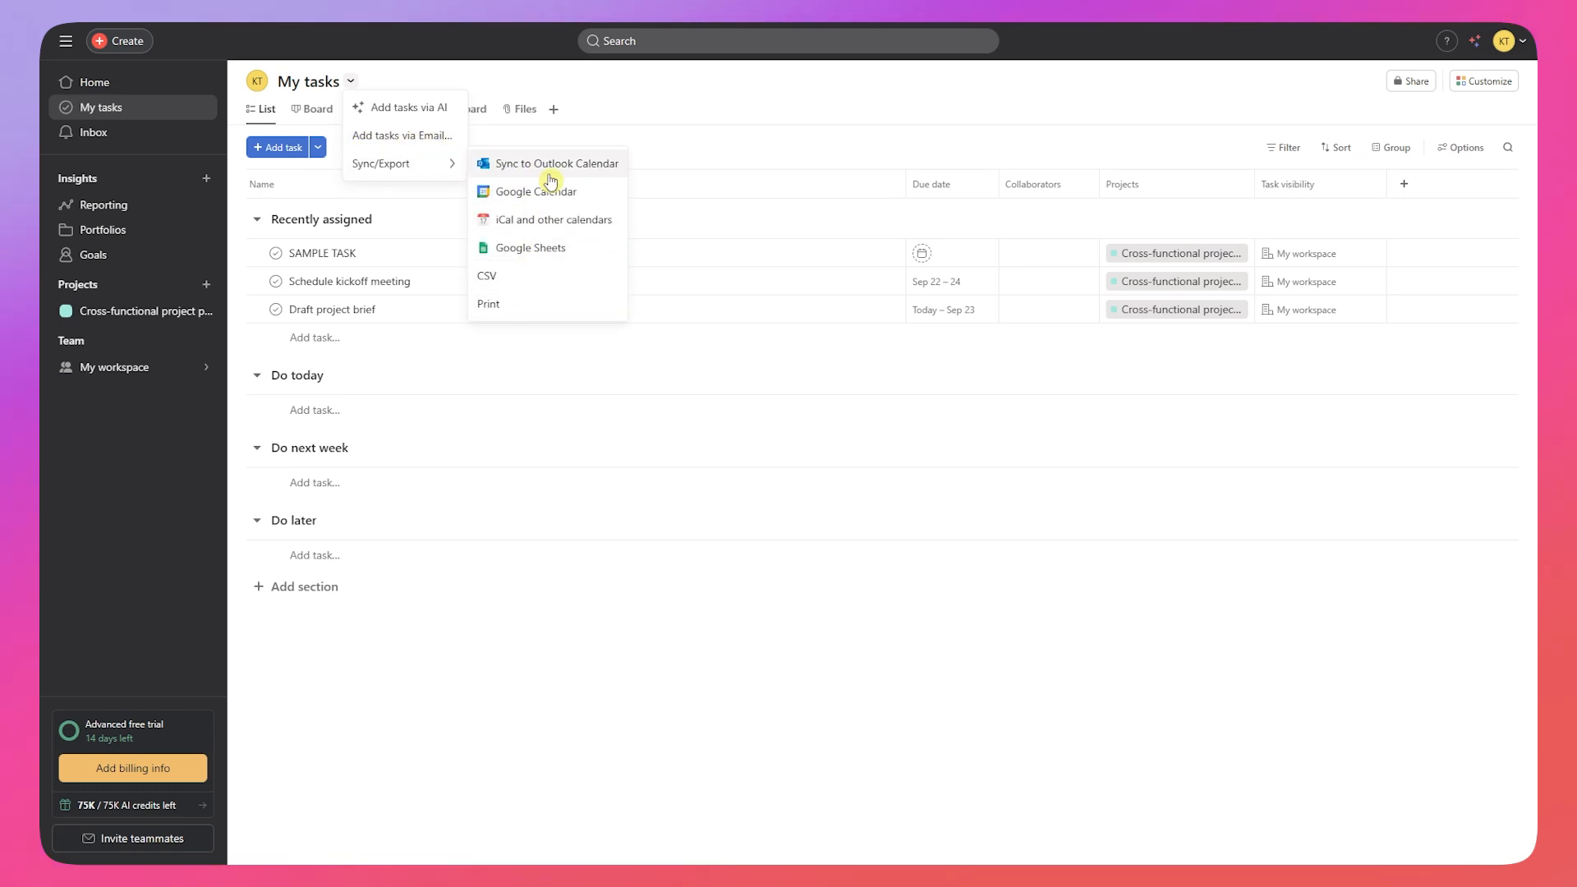
{"action": "left_click", "coordinate": [839, 88]}
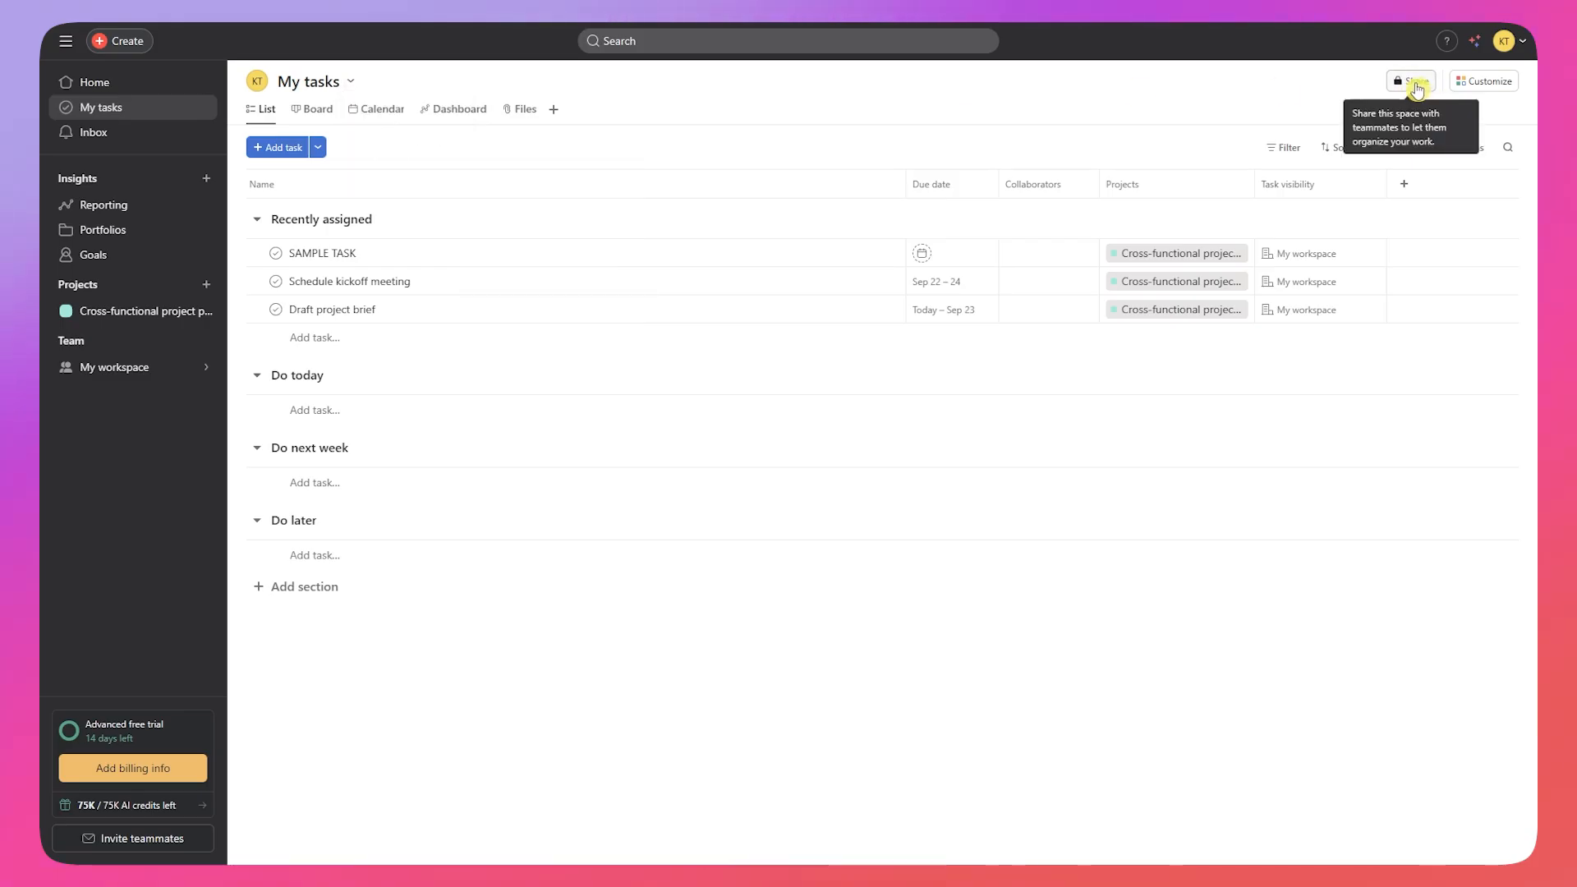
Step: View the sharing dialog and the Customize options with their Add choices for My tasks, closing both unchanged
{"action": "left_click", "coordinate": [1415, 90]}
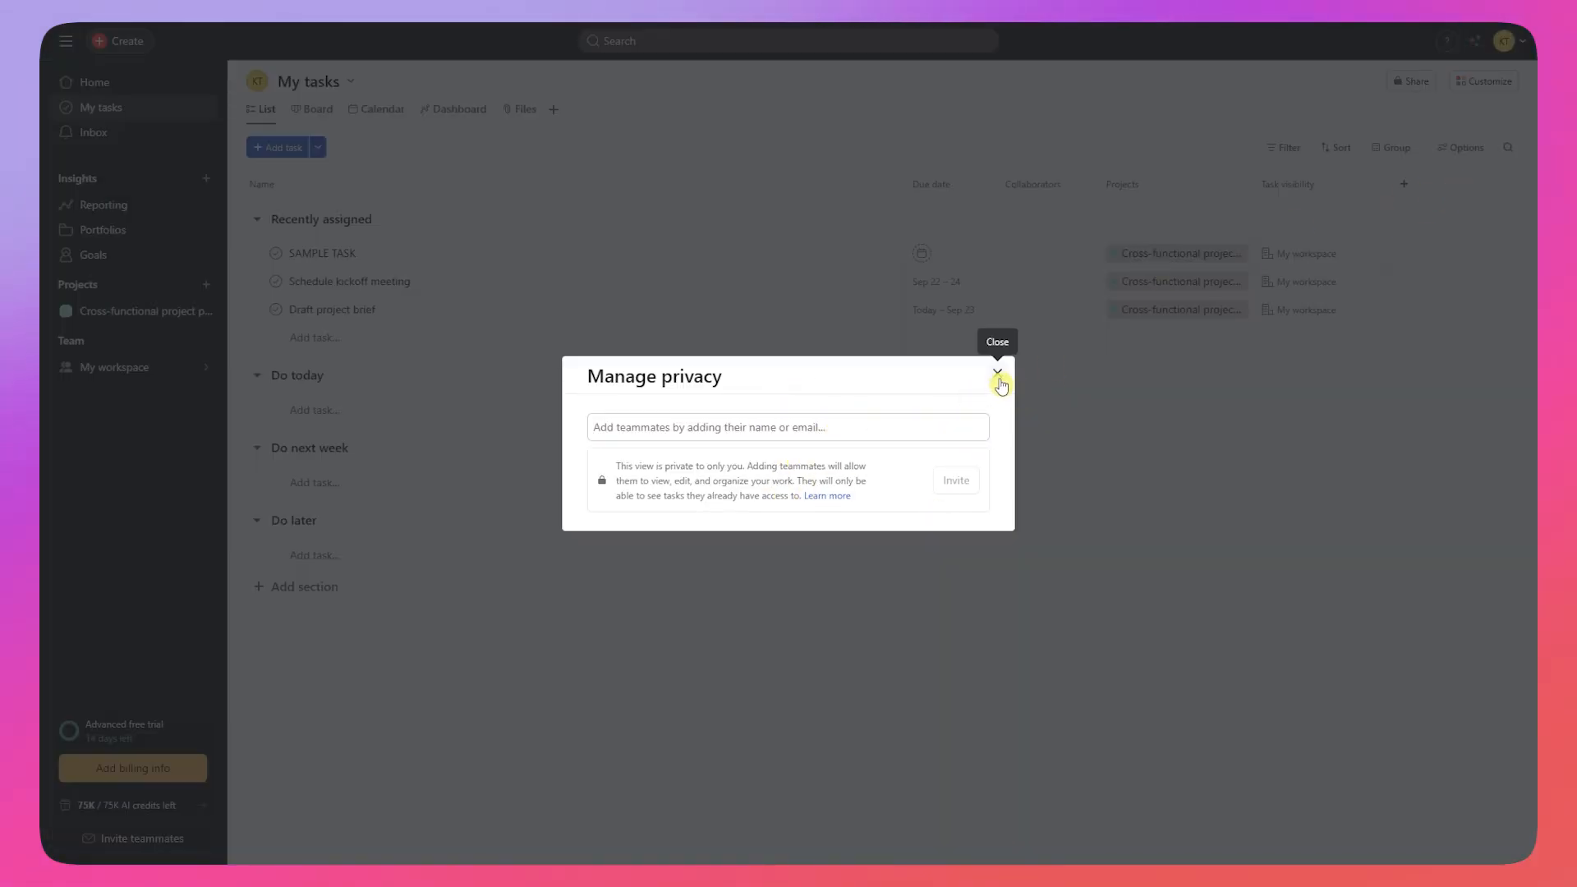
{"action": "left_click", "coordinate": [998, 377]}
{"action": "left_click", "coordinate": [1481, 81]}
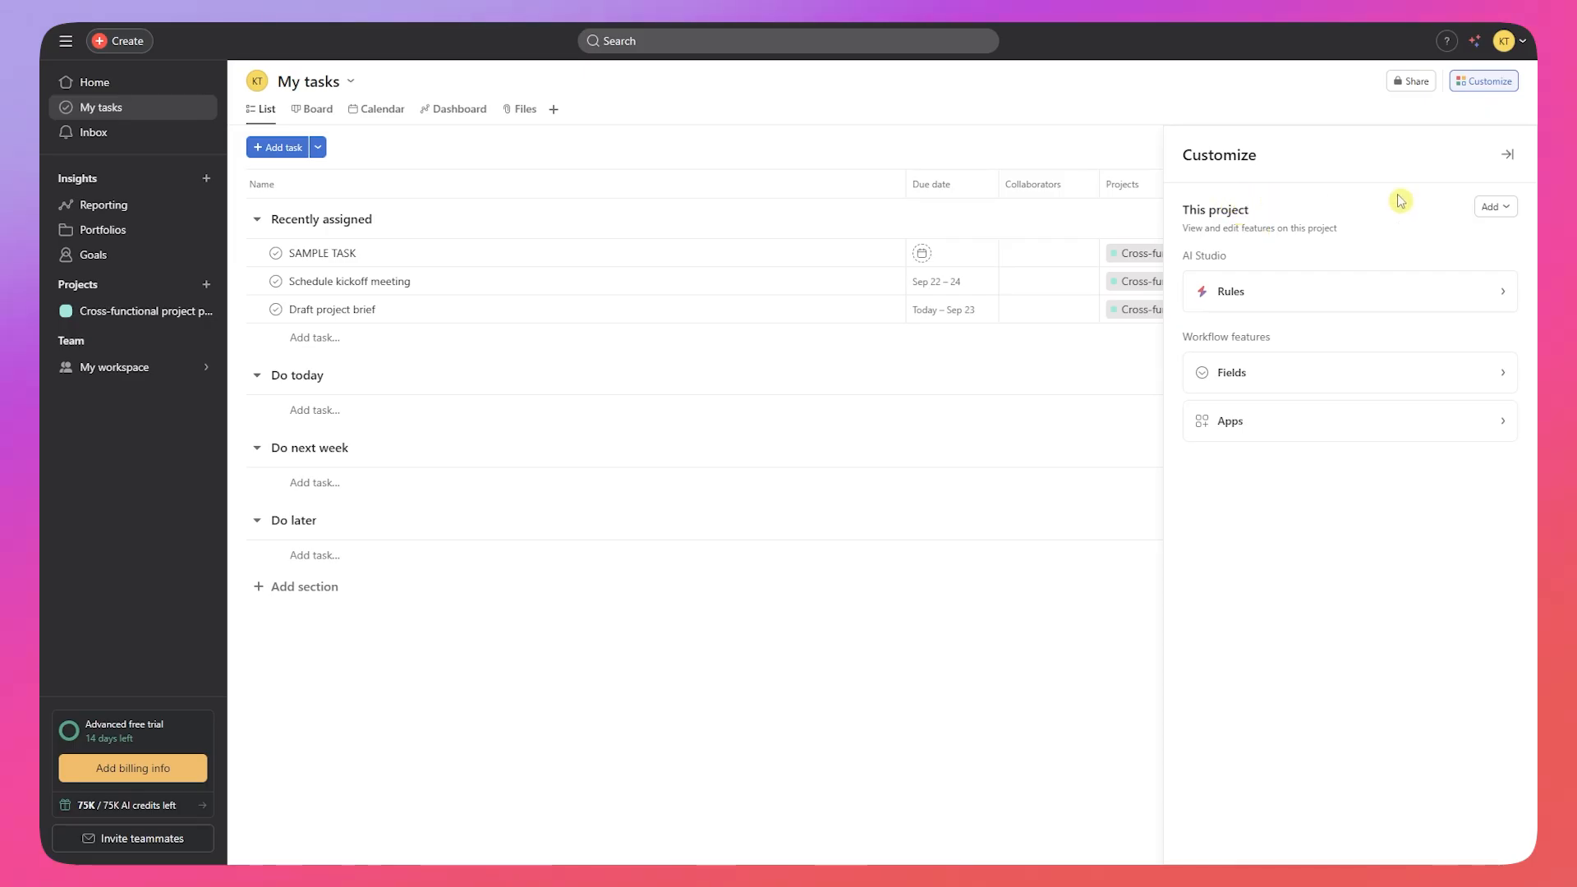
{"action": "left_click", "coordinate": [1488, 207]}
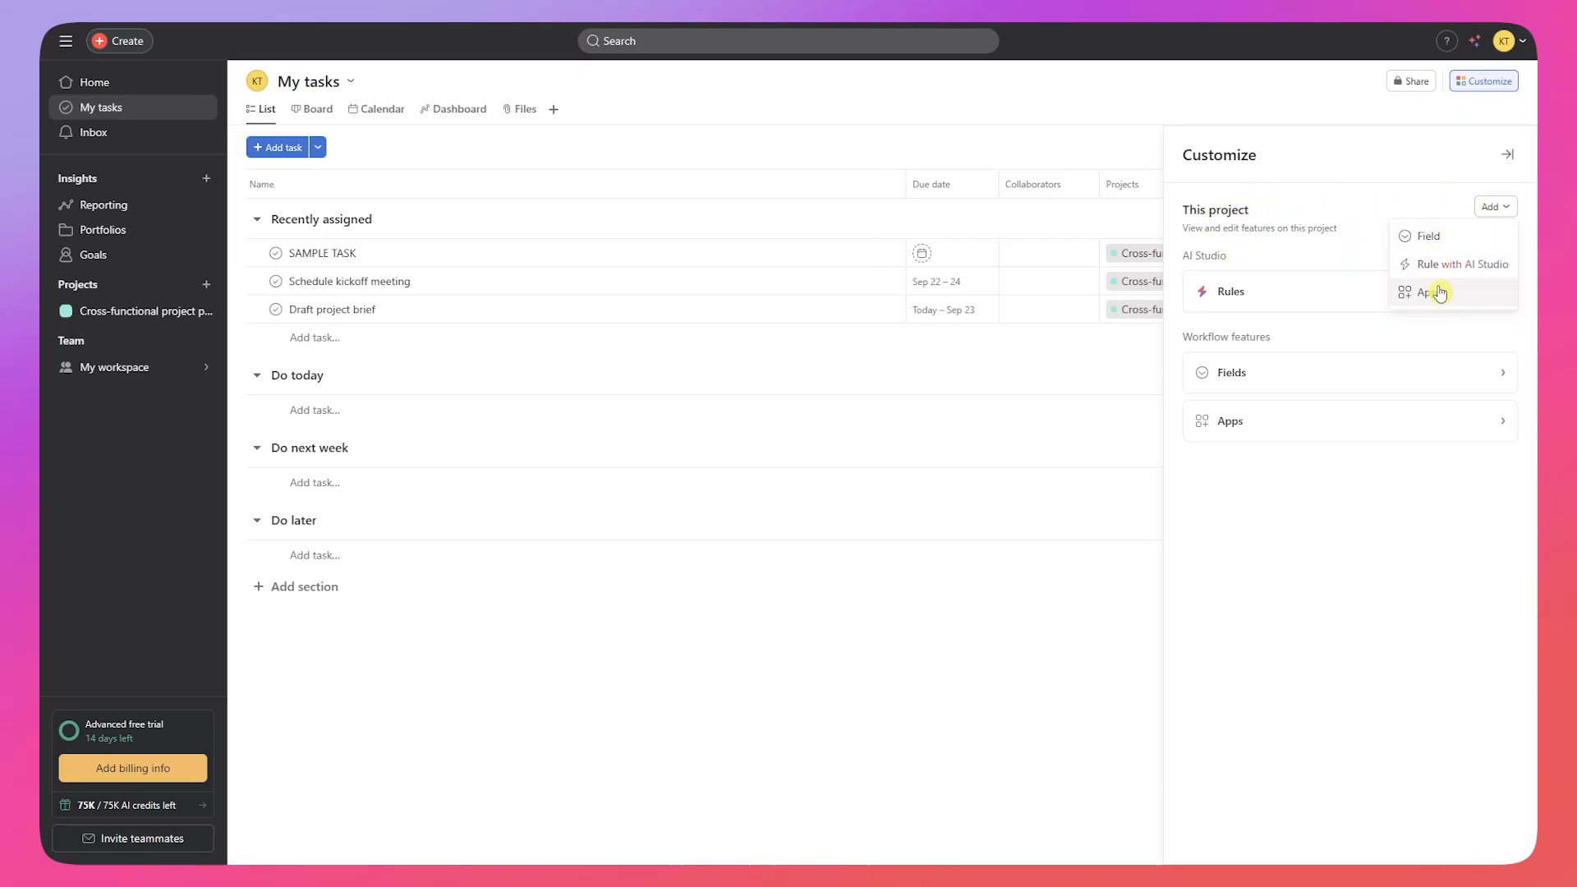
{"action": "left_click", "coordinate": [1340, 339]}
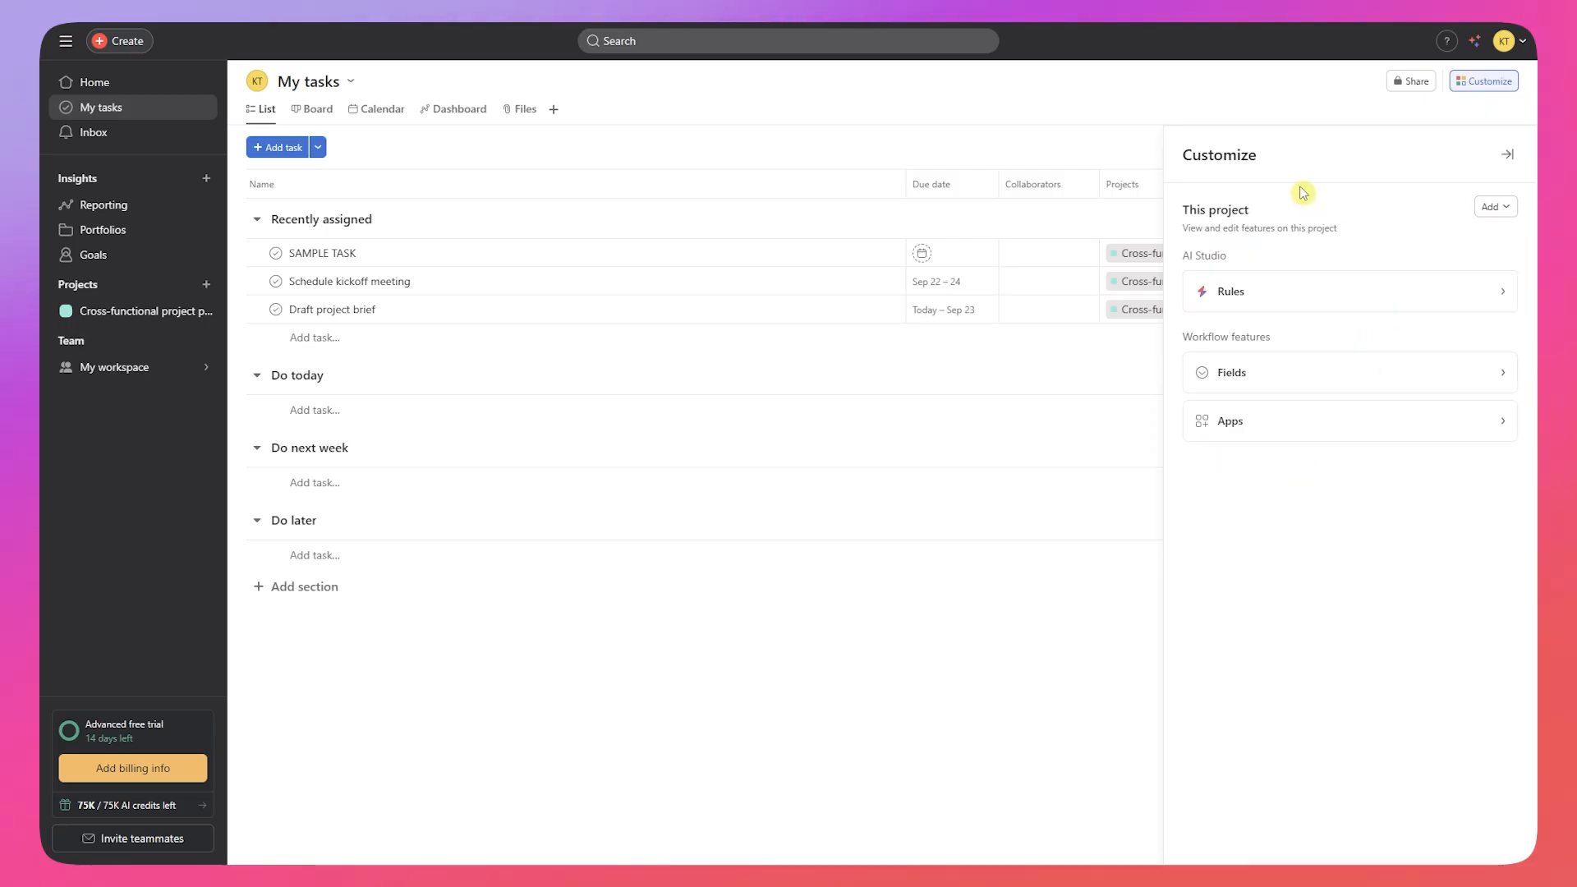
{"action": "left_click", "coordinate": [1496, 85]}
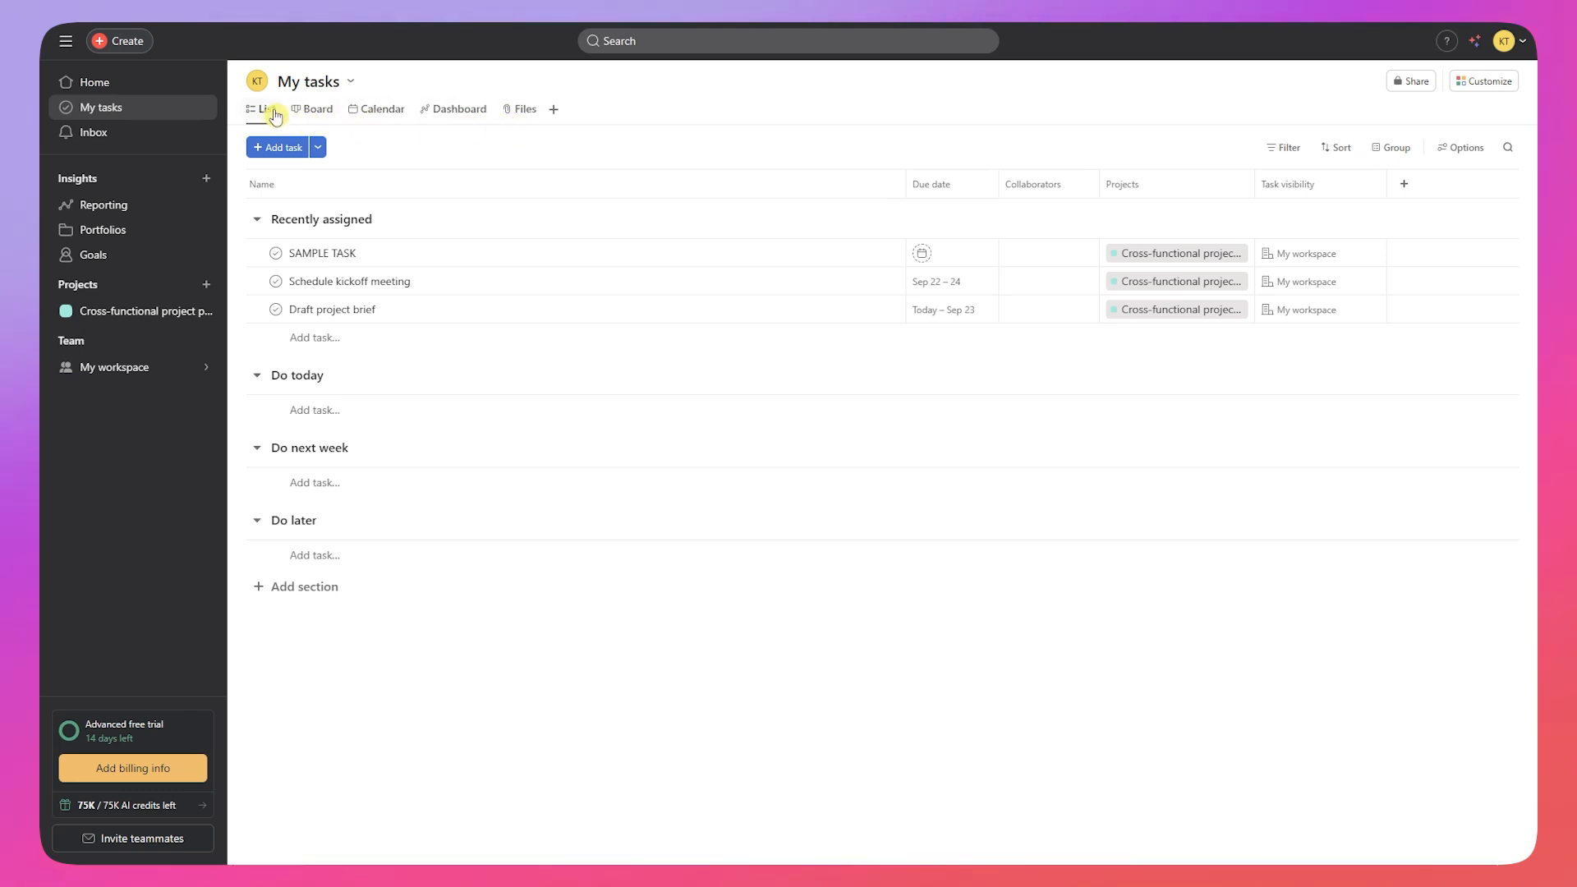
Step: Add a Note view to My tasks, keeping its default name, and view the available view types again
{"action": "left_click", "coordinate": [555, 115]}
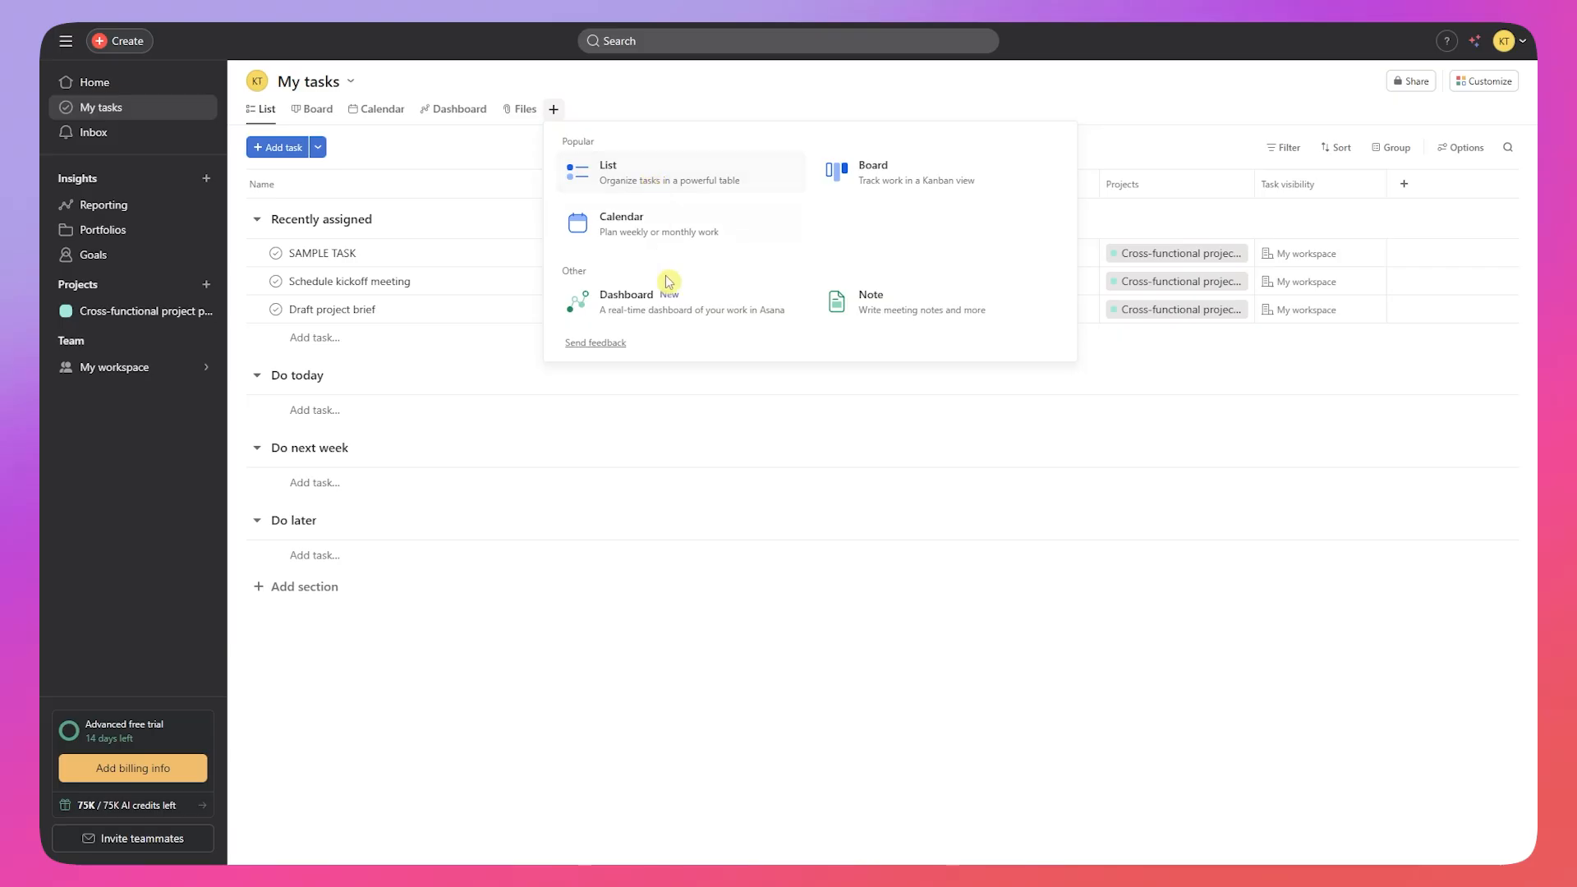
{"action": "left_click", "coordinate": [927, 321]}
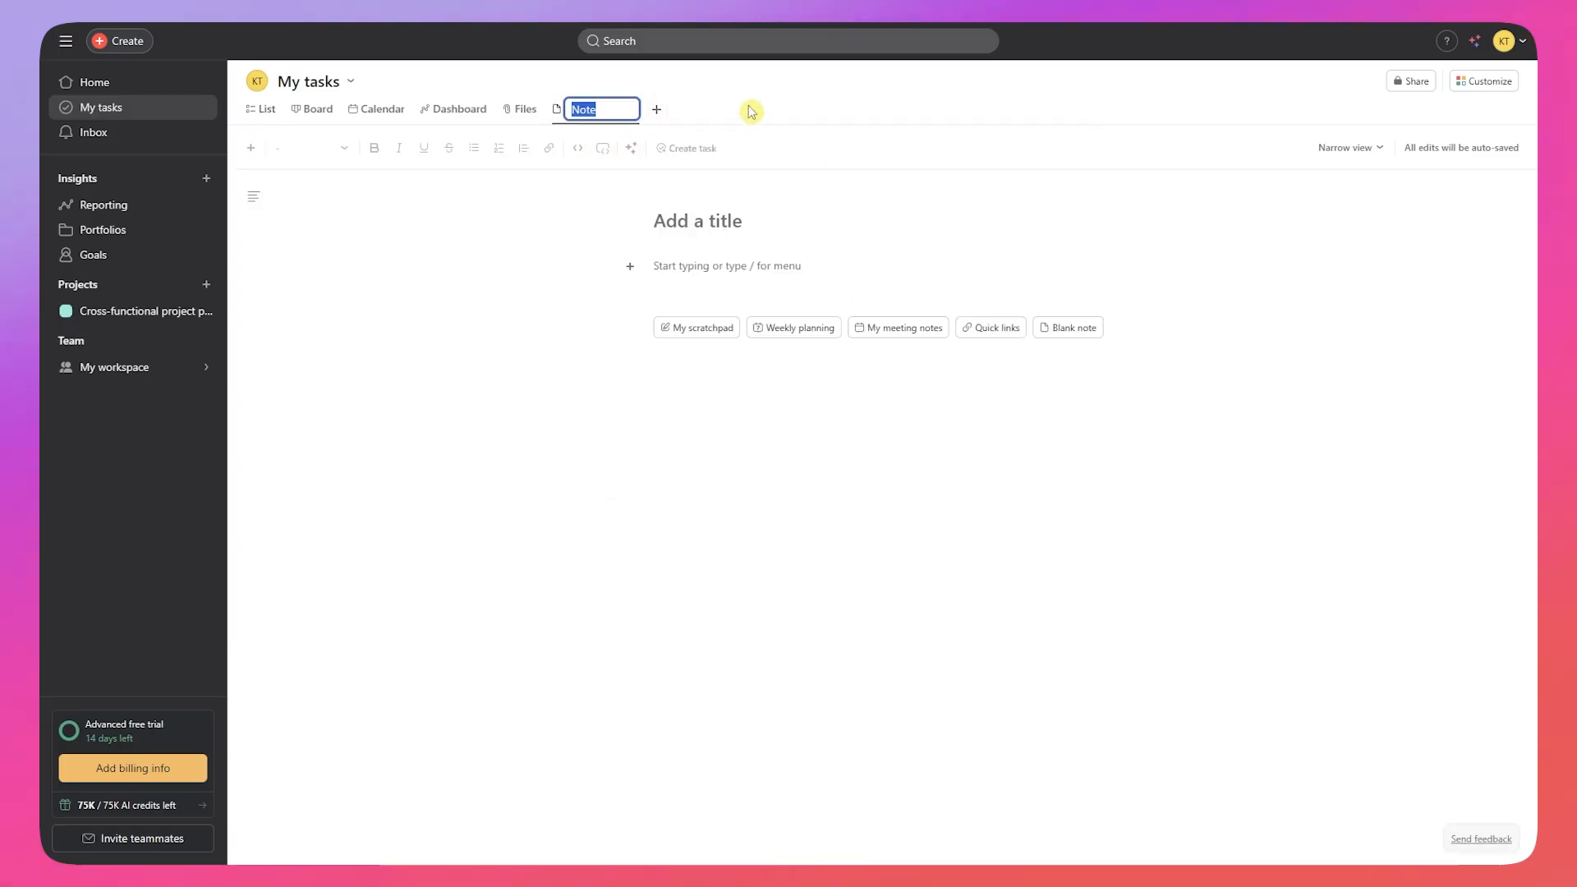
{"action": "left_click", "coordinate": [781, 219]}
{"action": "left_click", "coordinate": [798, 265]}
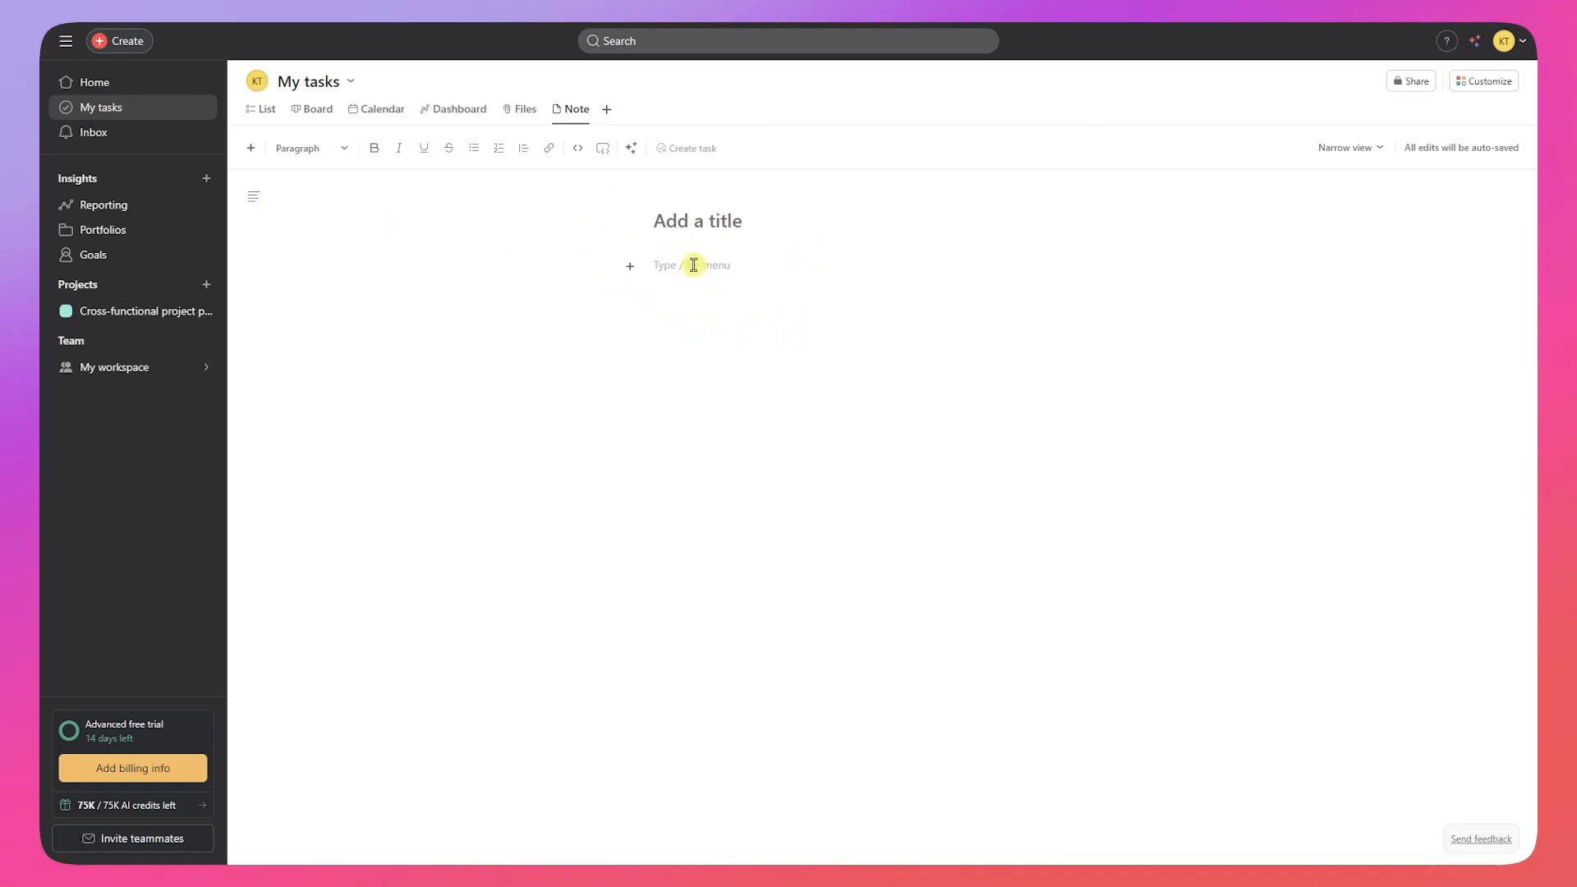
{"action": "left_click", "coordinate": [610, 113]}
{"action": "left_click", "coordinate": [611, 115]}
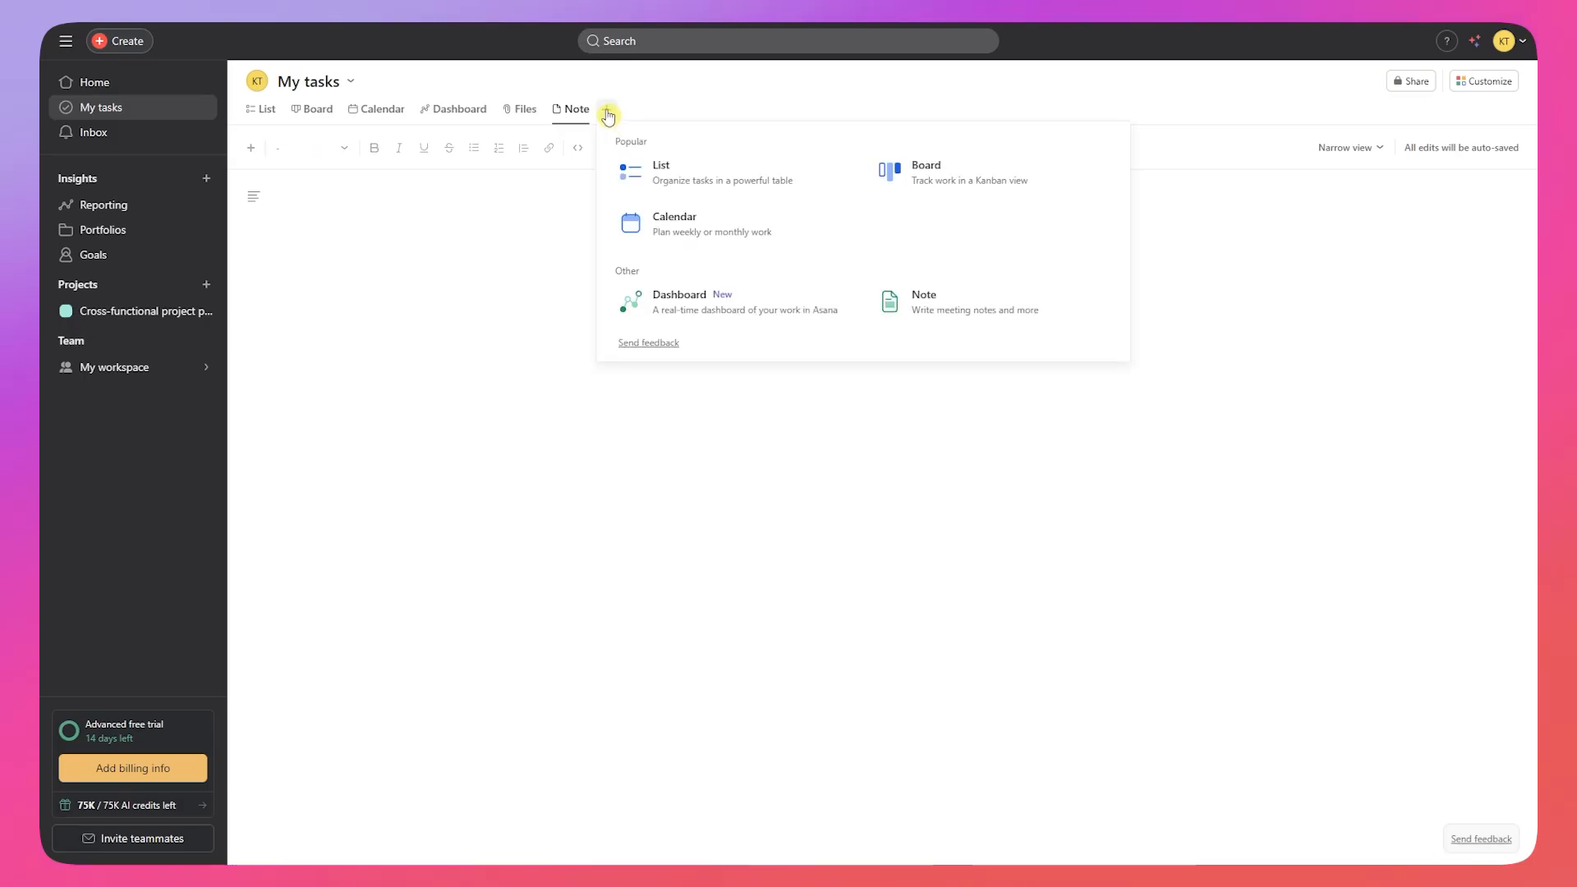
Step: Return to the List view and examine its view options and the Add task types, leaving everything unchanged
{"action": "left_click", "coordinate": [269, 117]}
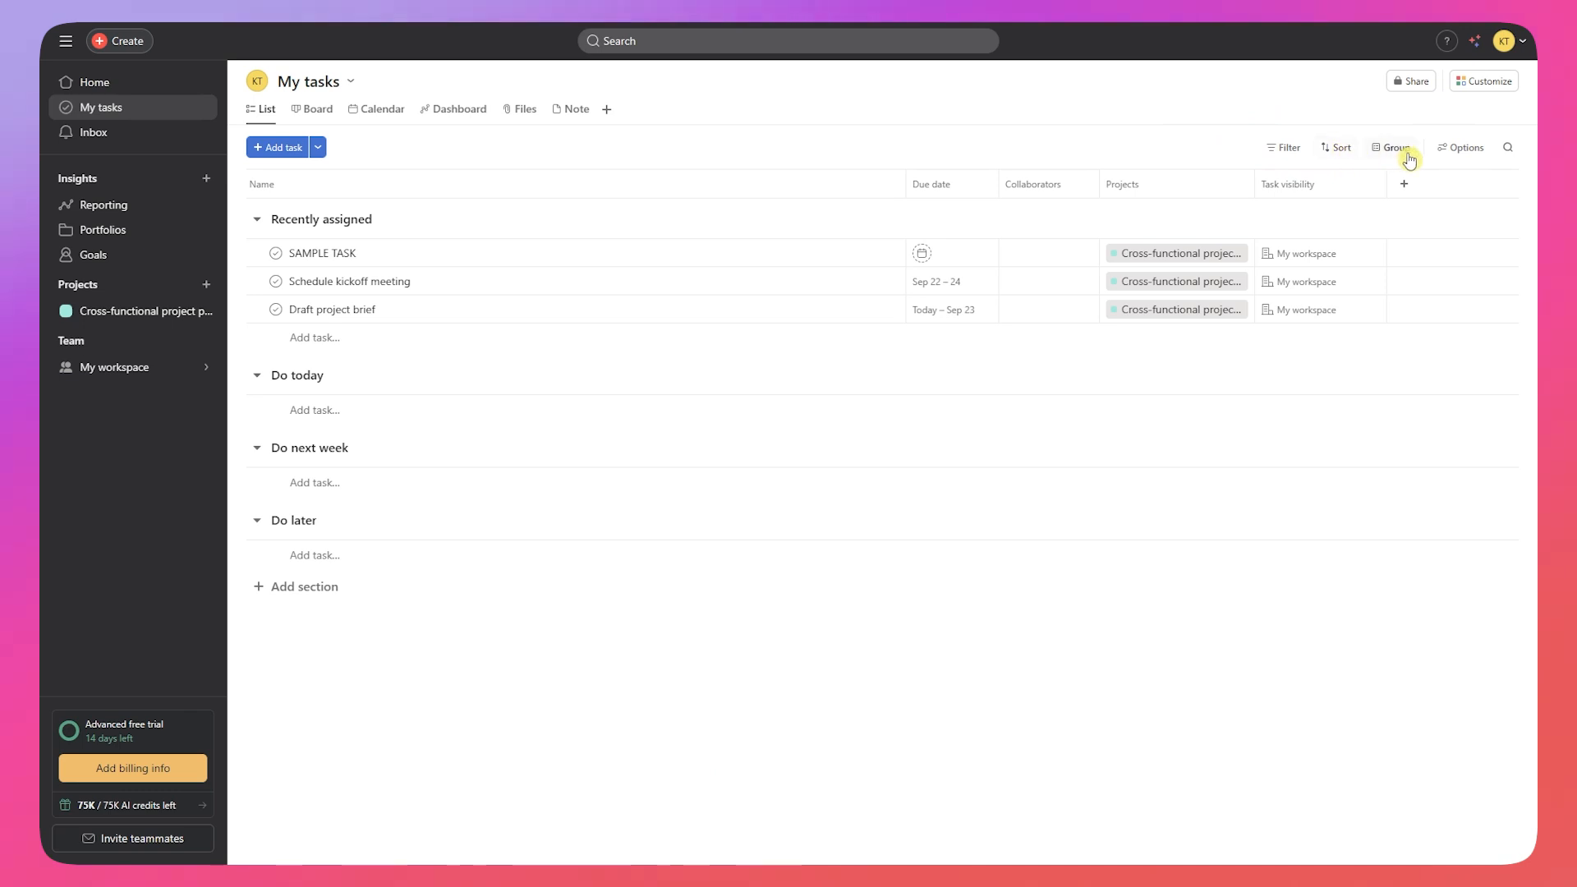
{"action": "left_click", "coordinate": [1451, 150]}
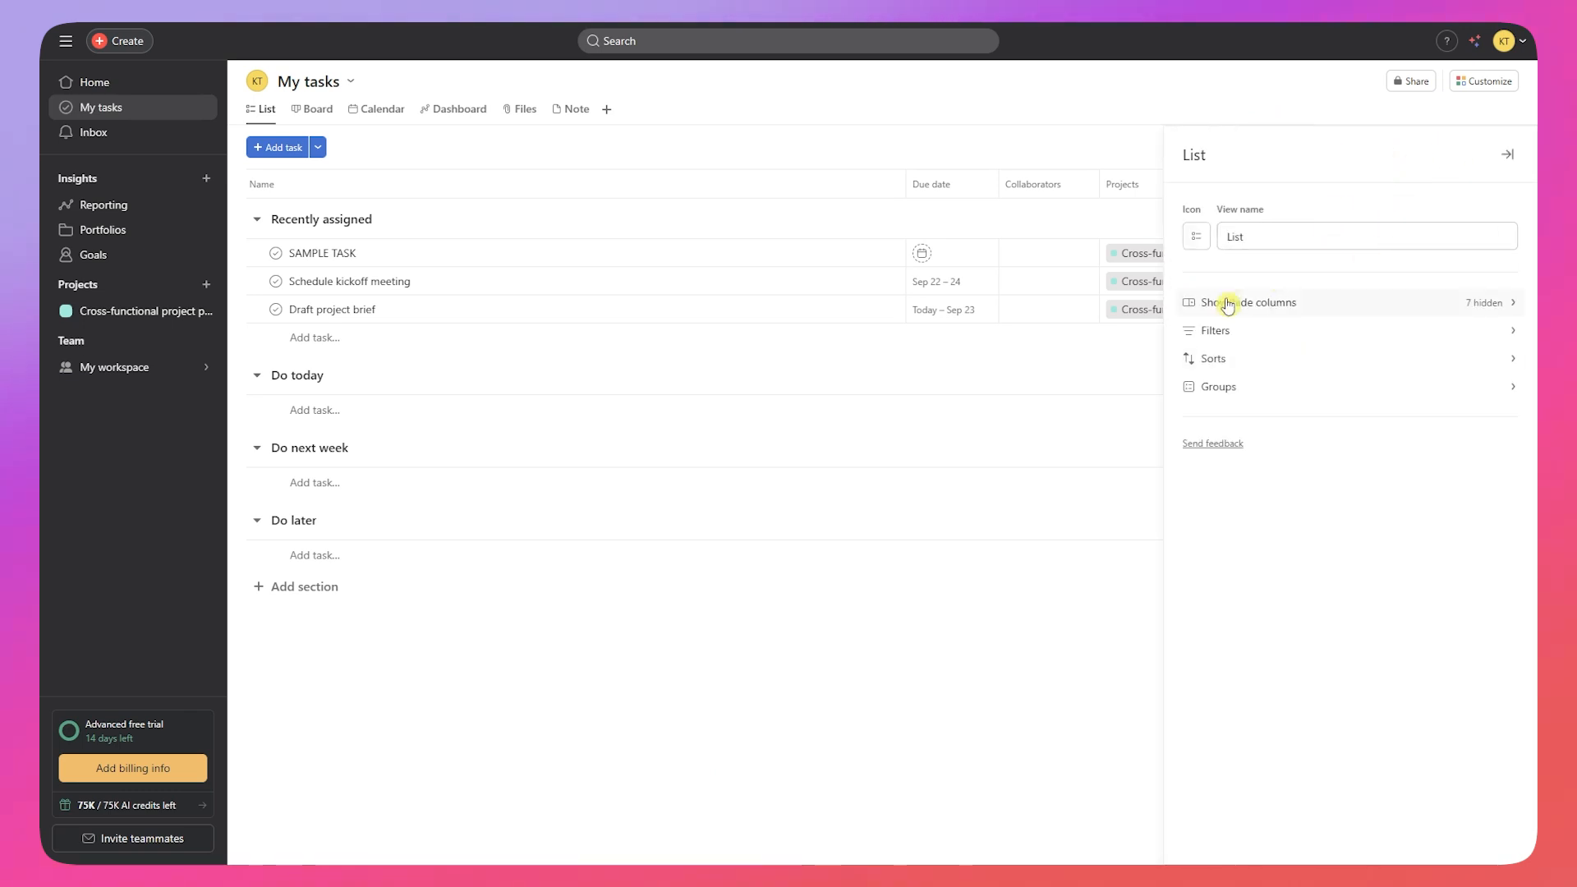
{"action": "left_click", "coordinate": [1056, 98]}
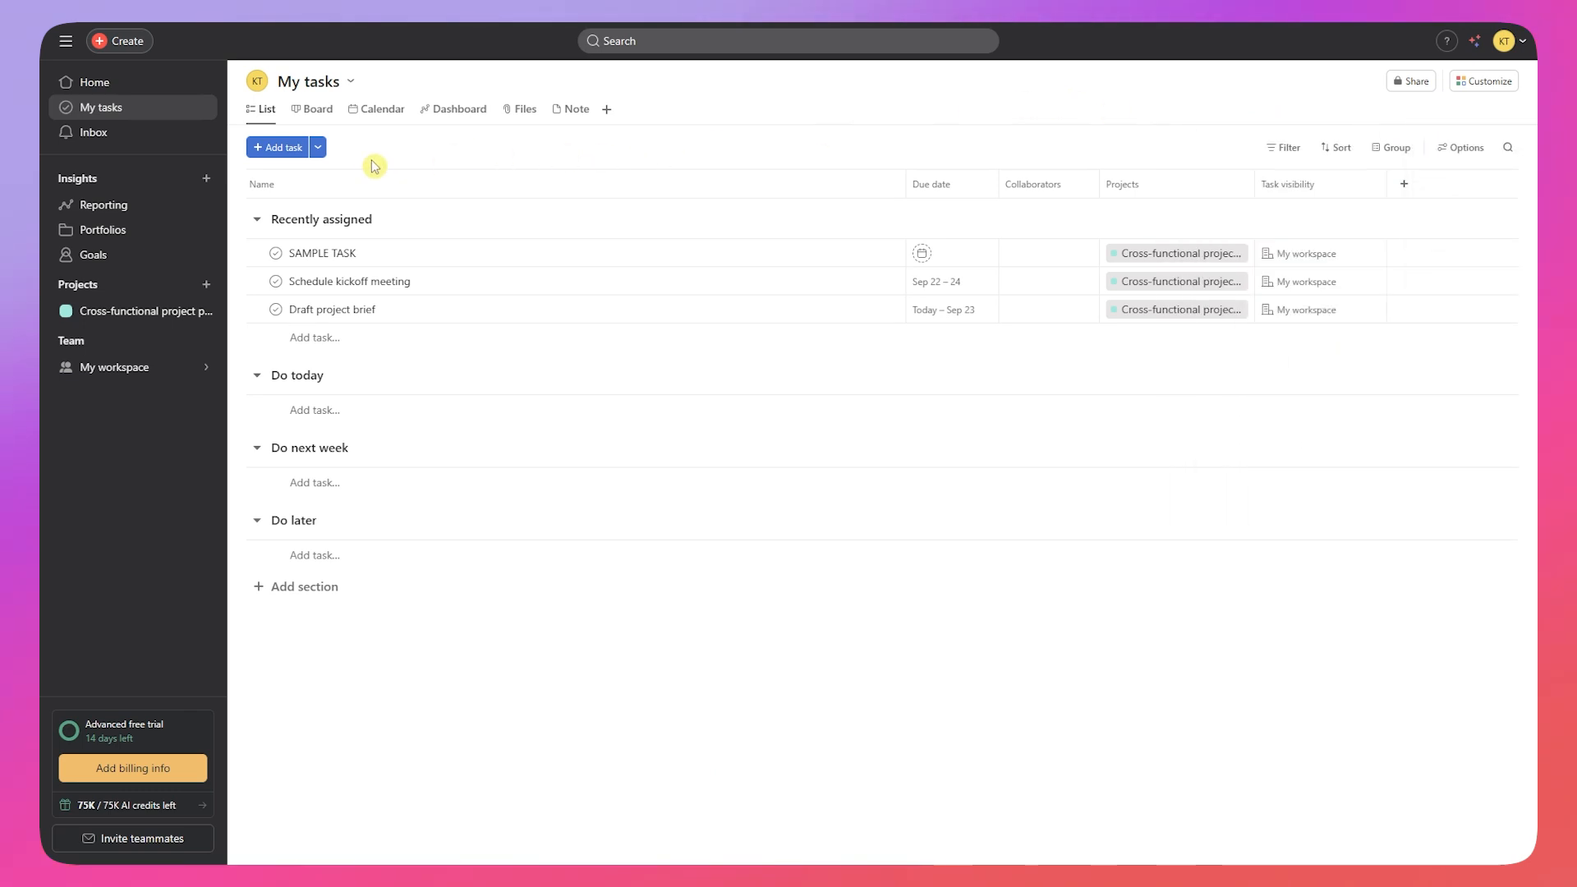
{"action": "left_click", "coordinate": [322, 153]}
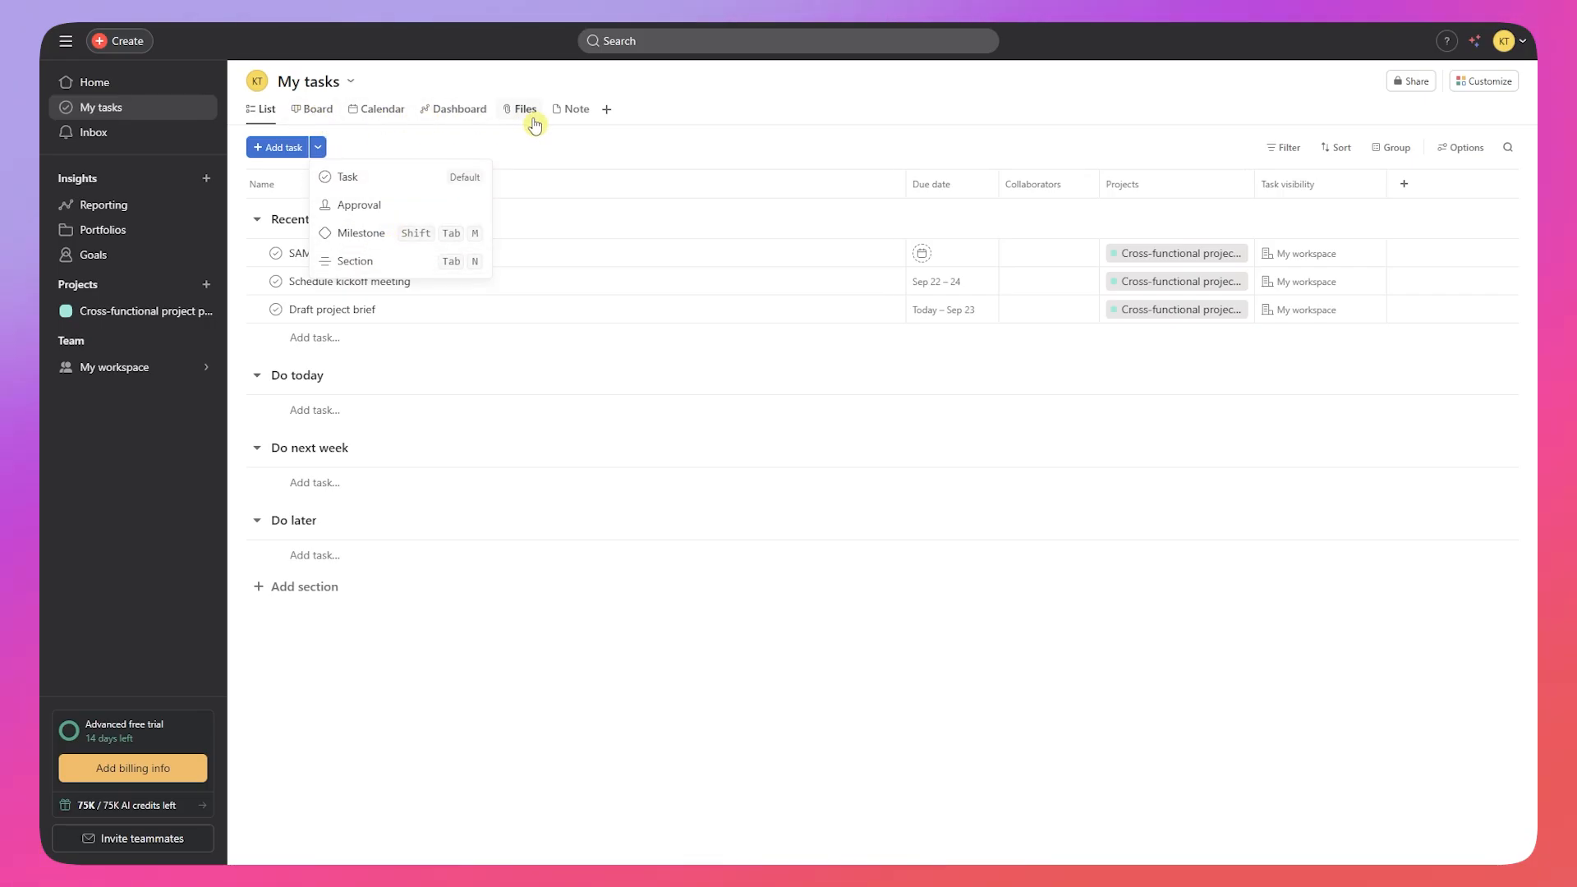
{"action": "left_click", "coordinate": [322, 125]}
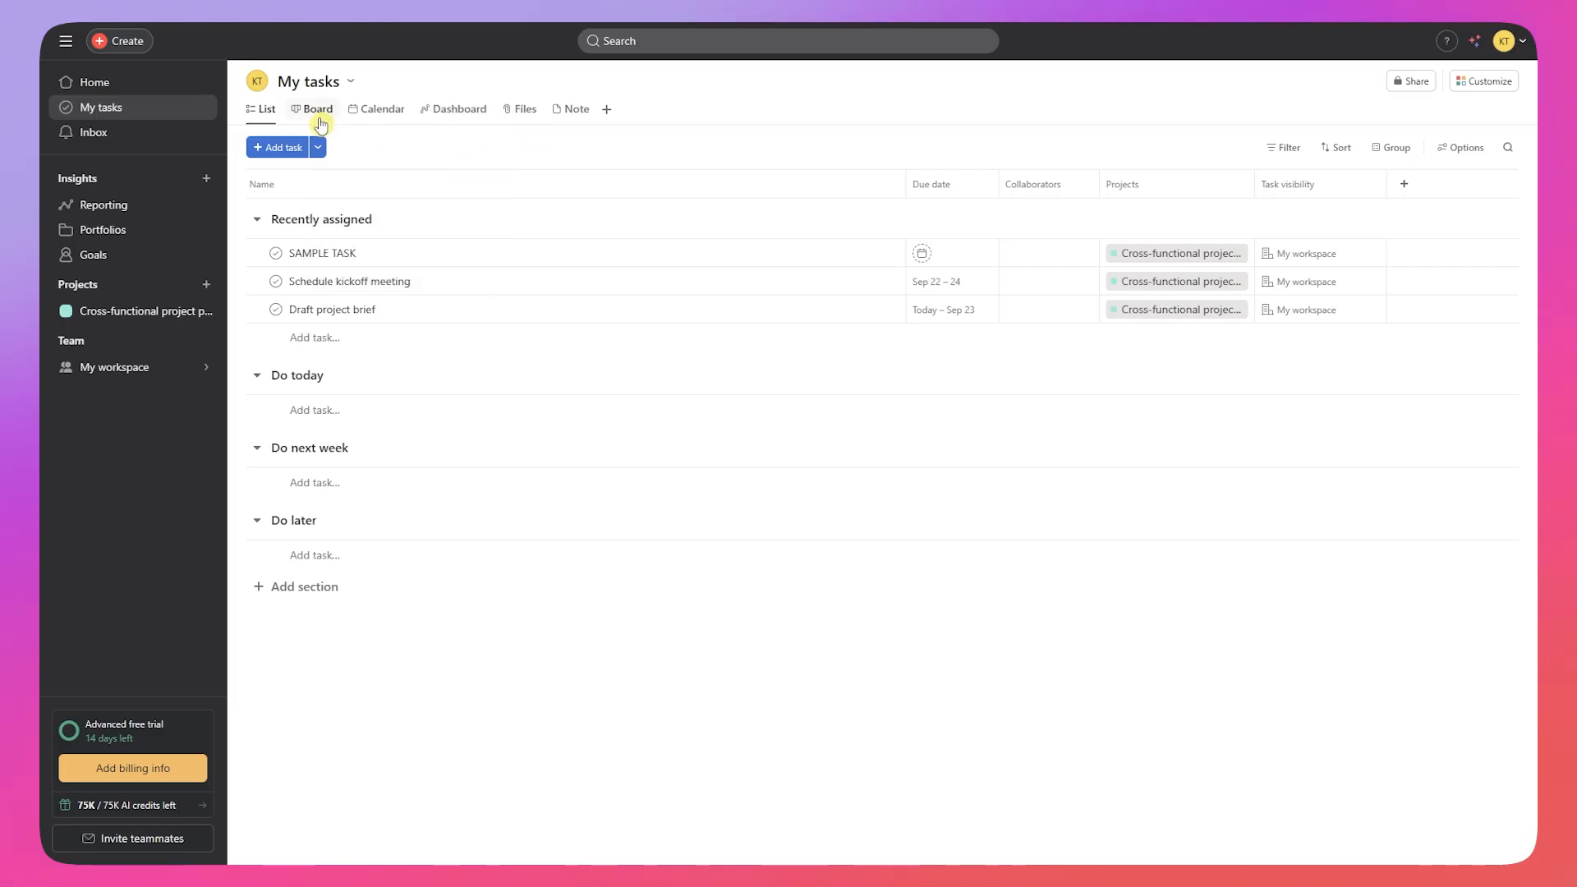
Step: Switch My tasks to the Board view and move the SAMPLE TASK card to the Do next week section
{"action": "left_click", "coordinate": [321, 111]}
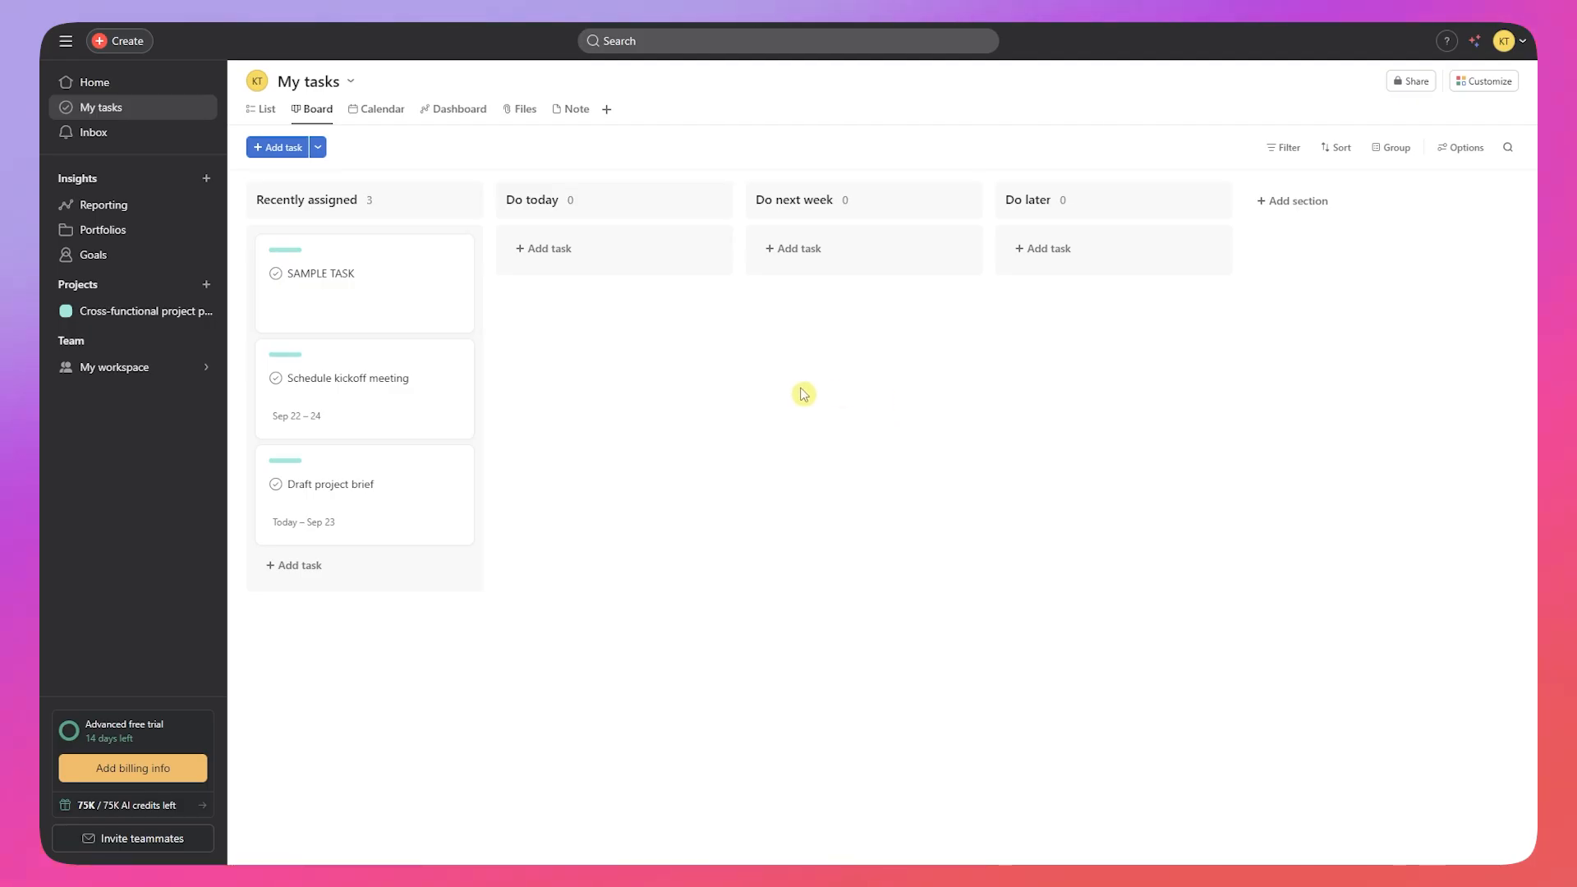
{"action": "left_click_drag", "start_coordinate": [377, 285], "coordinate": [855, 271]}
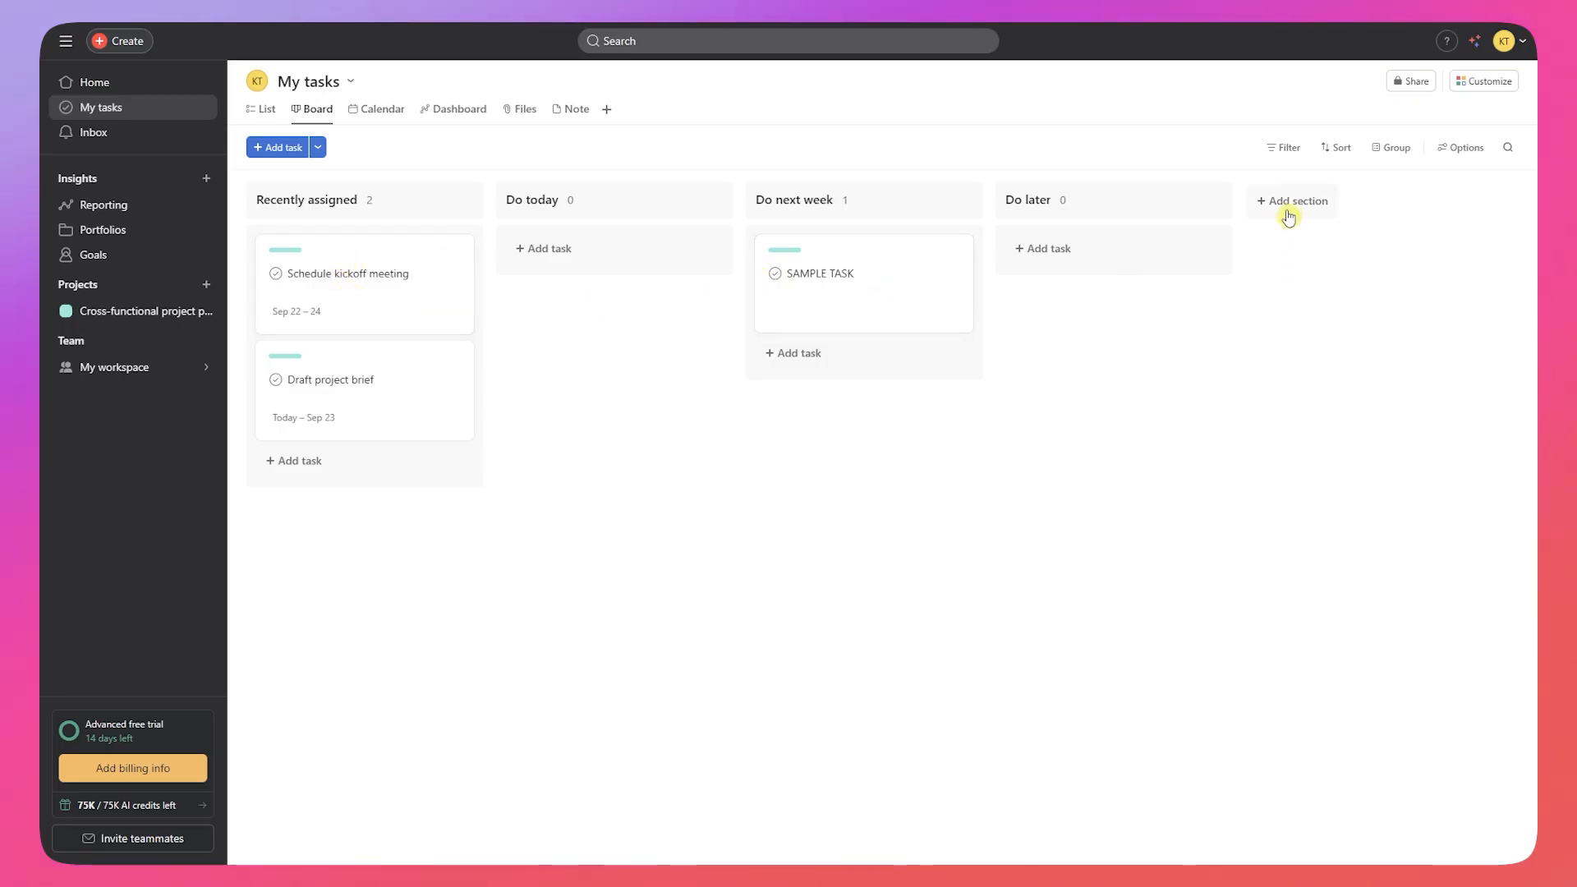
Step: Add a board section named Completed after Do later, without creating any further section
{"action": "left_click", "coordinate": [1312, 209]}
{"action": "type", "text": "Comp"}
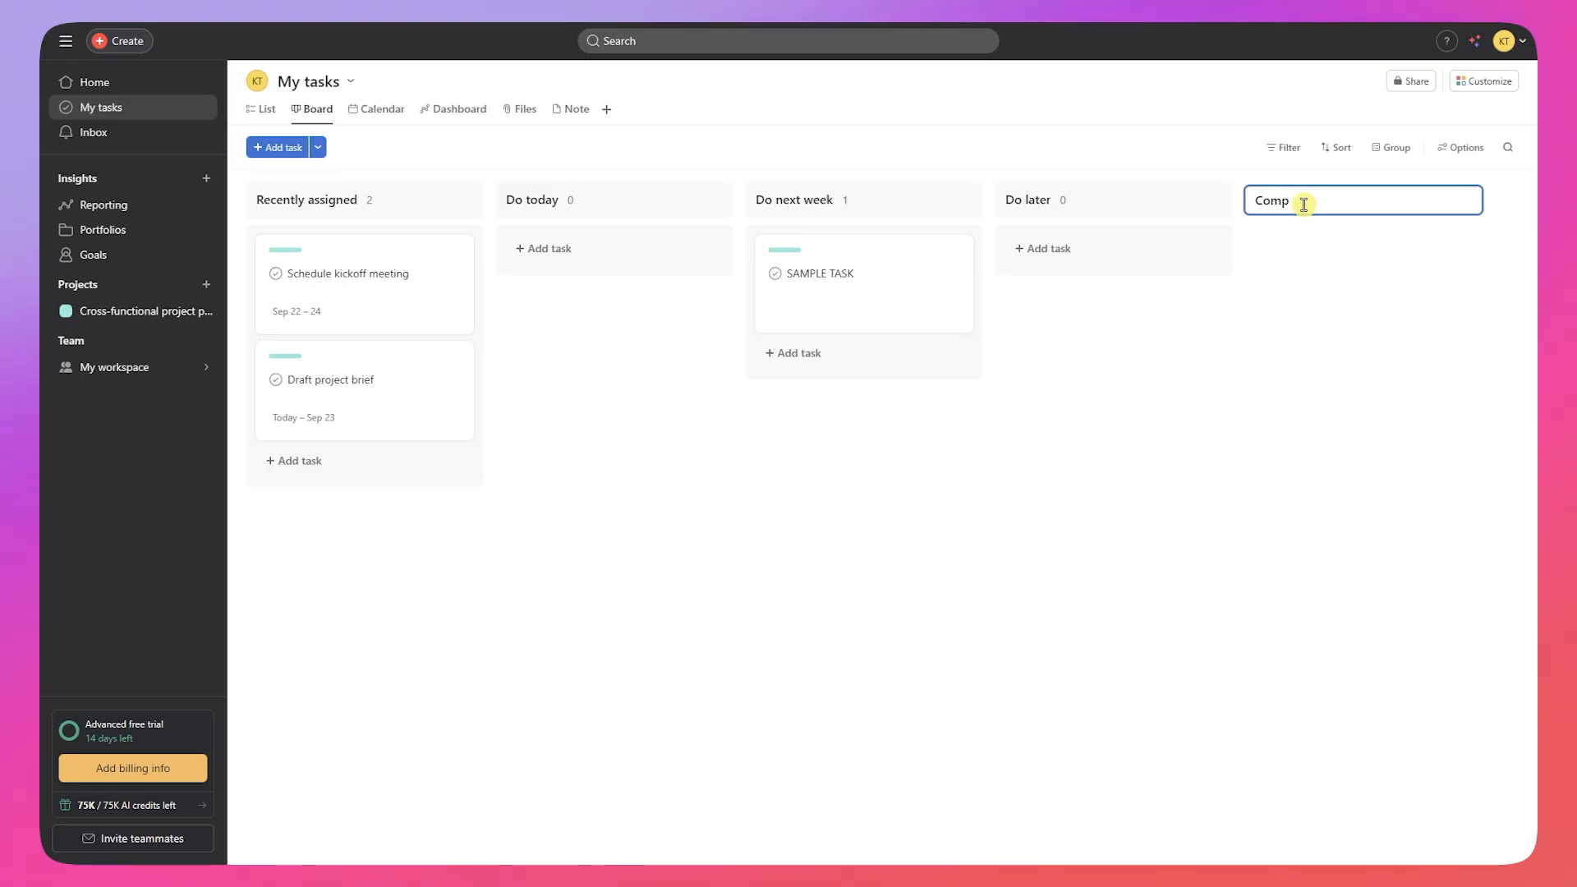
{"action": "type", "text": "leted"}
{"action": "key", "text": "Return"}
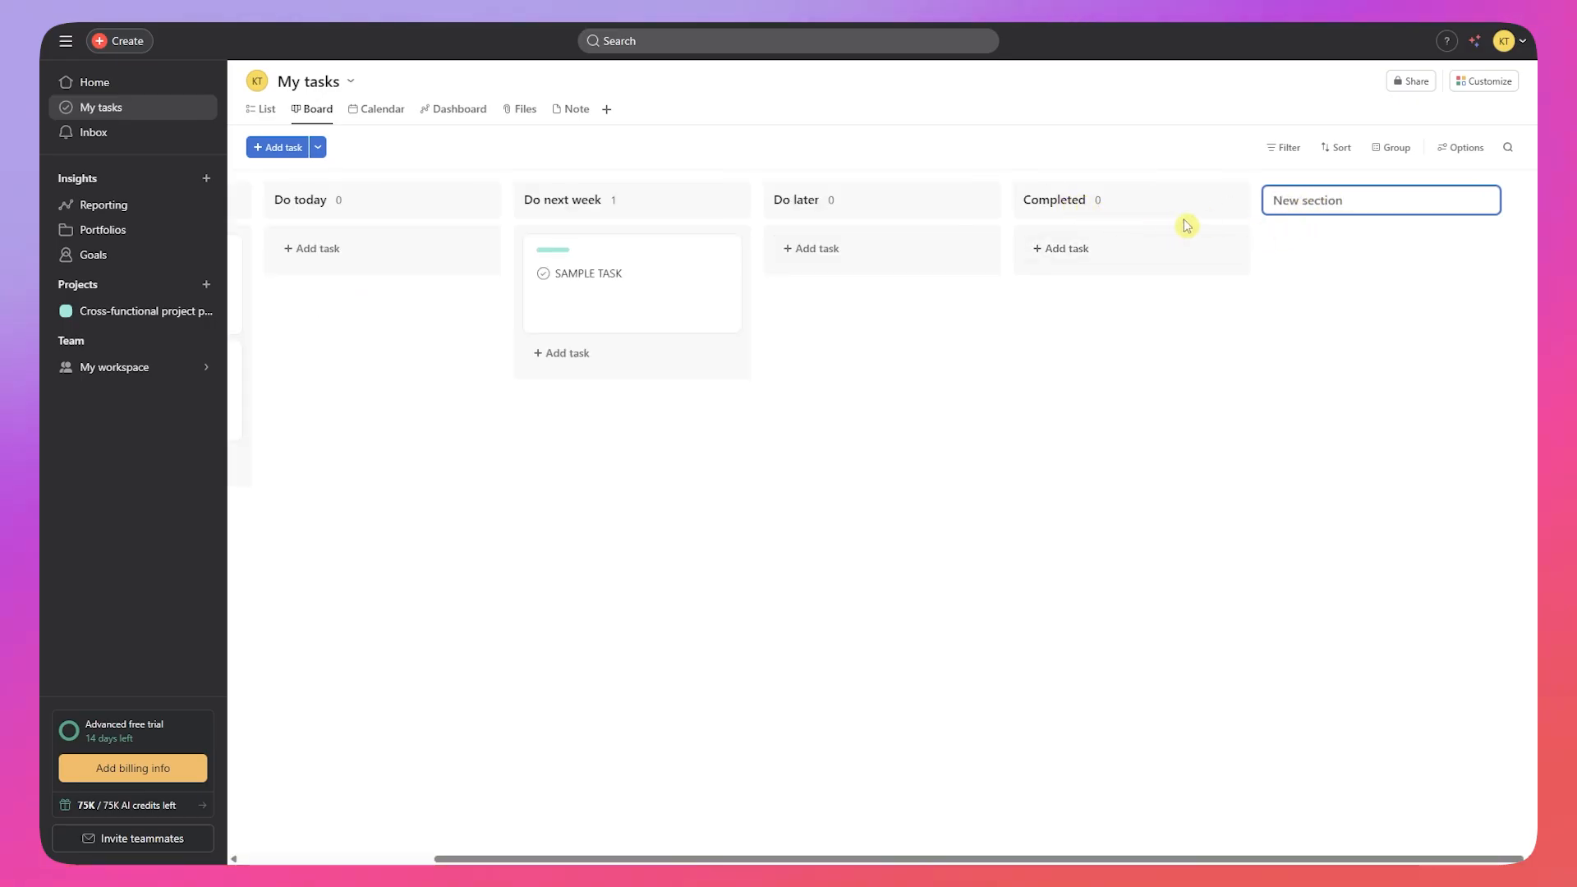
{"action": "left_click", "coordinate": [732, 413]}
Step: Move the Schedule kickoff meeting card to the Completed section and return to the List view
{"action": "left_click_drag", "start_coordinate": [566, 859], "coordinate": [364, 861]}
{"action": "left_click_drag", "start_coordinate": [352, 285], "coordinate": [1359, 281]}
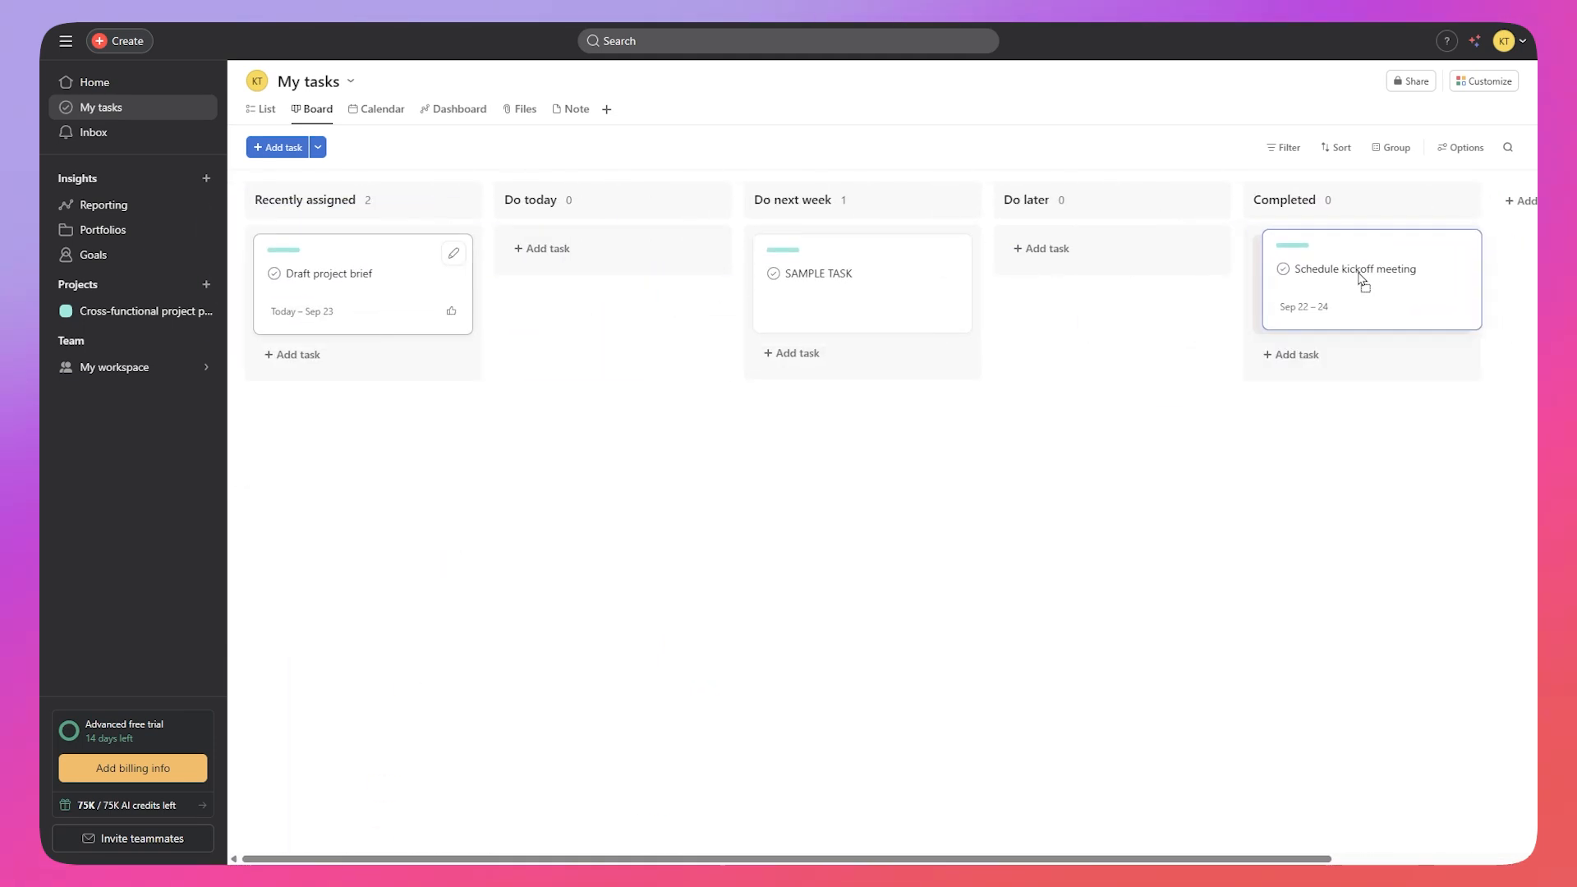
{"action": "double_click", "coordinate": [263, 113]}
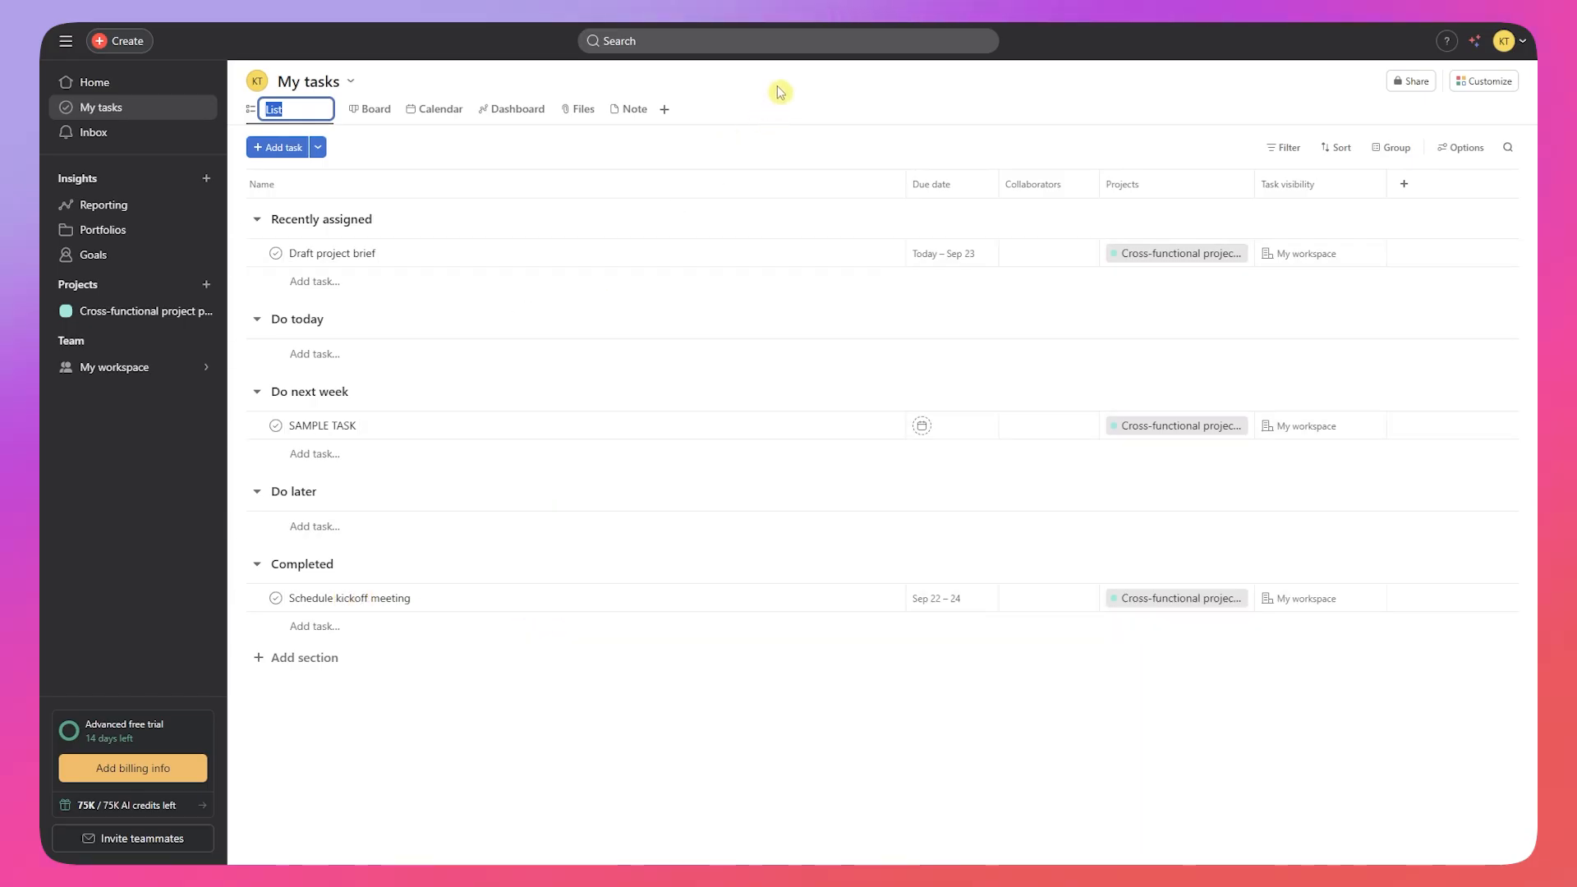
Step: Look through the Board, Calendar and Dashboard views of My tasks, including all the dashboard charts
{"action": "key", "text": "Return"}
{"action": "left_click", "coordinate": [317, 112]}
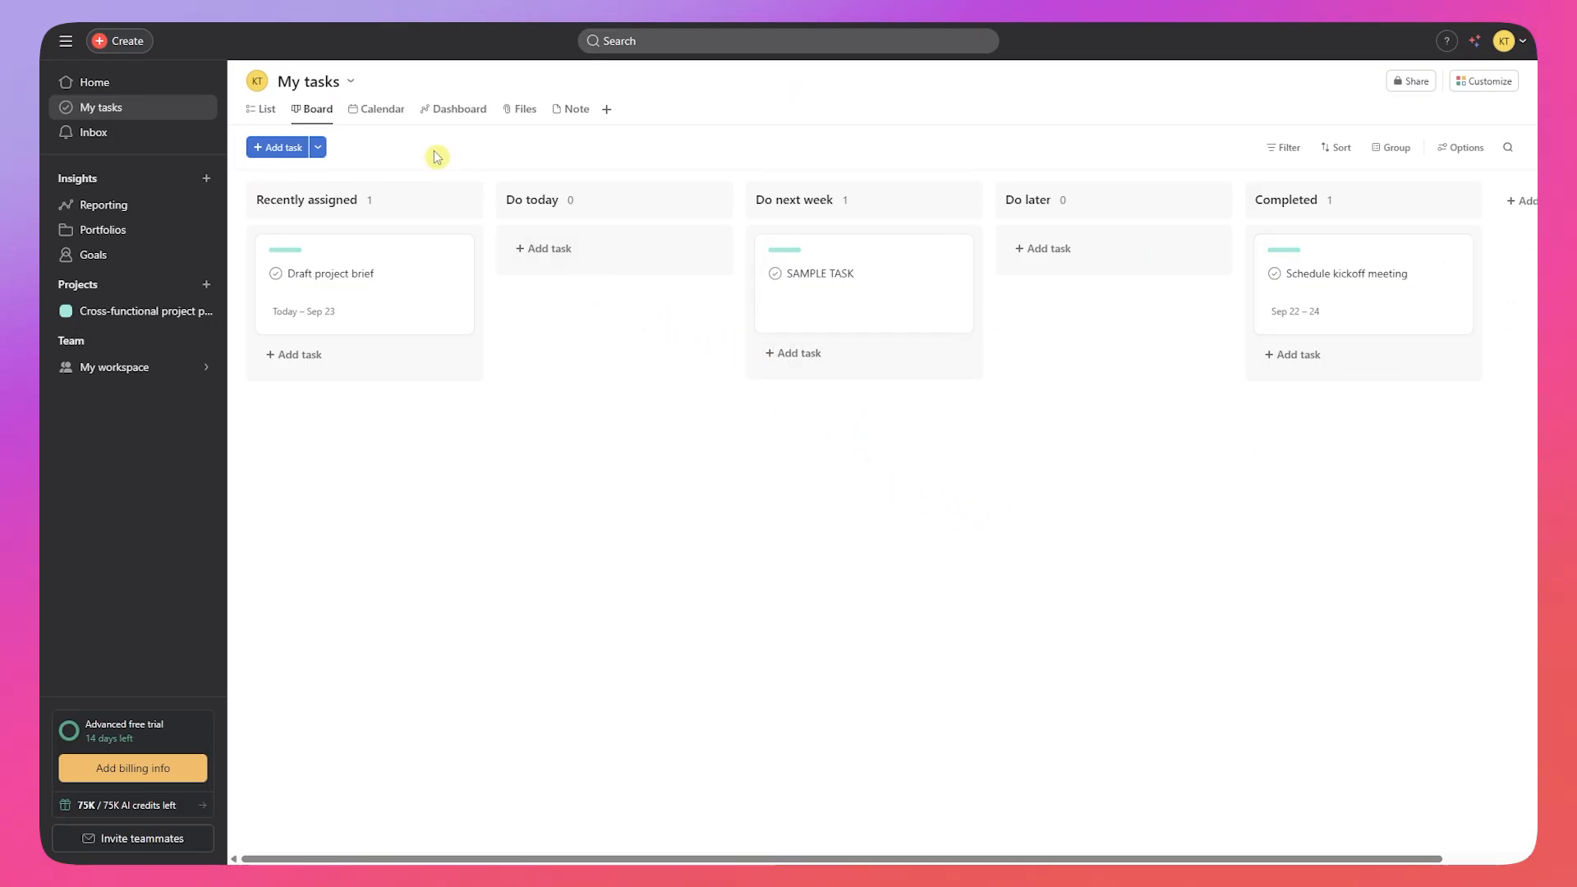
{"action": "left_click", "coordinate": [377, 111]}
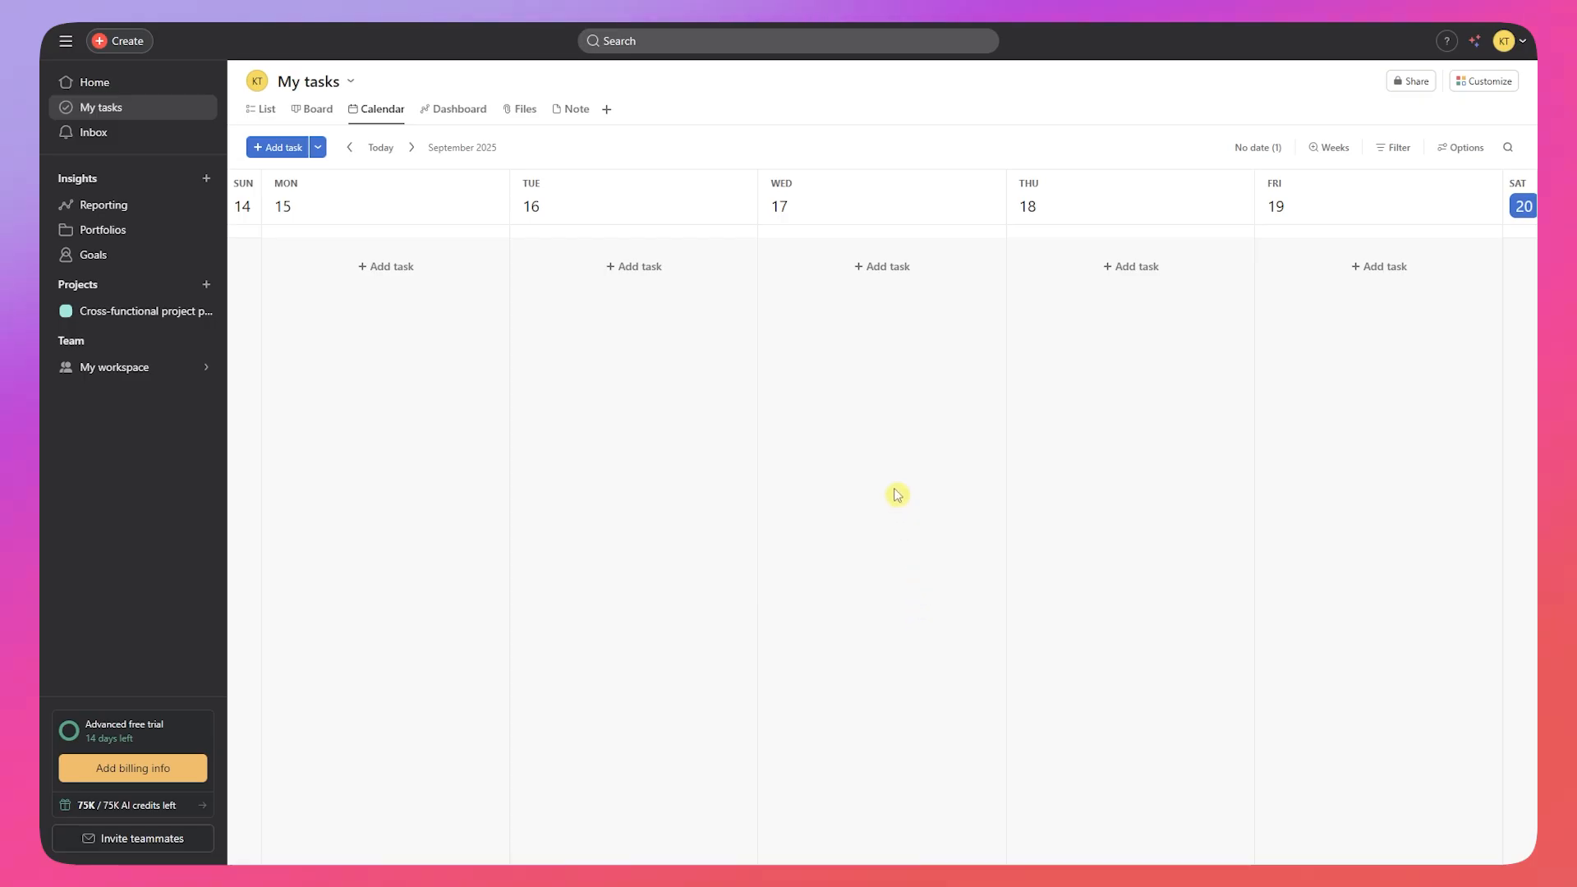
{"action": "left_click", "coordinate": [447, 117]}
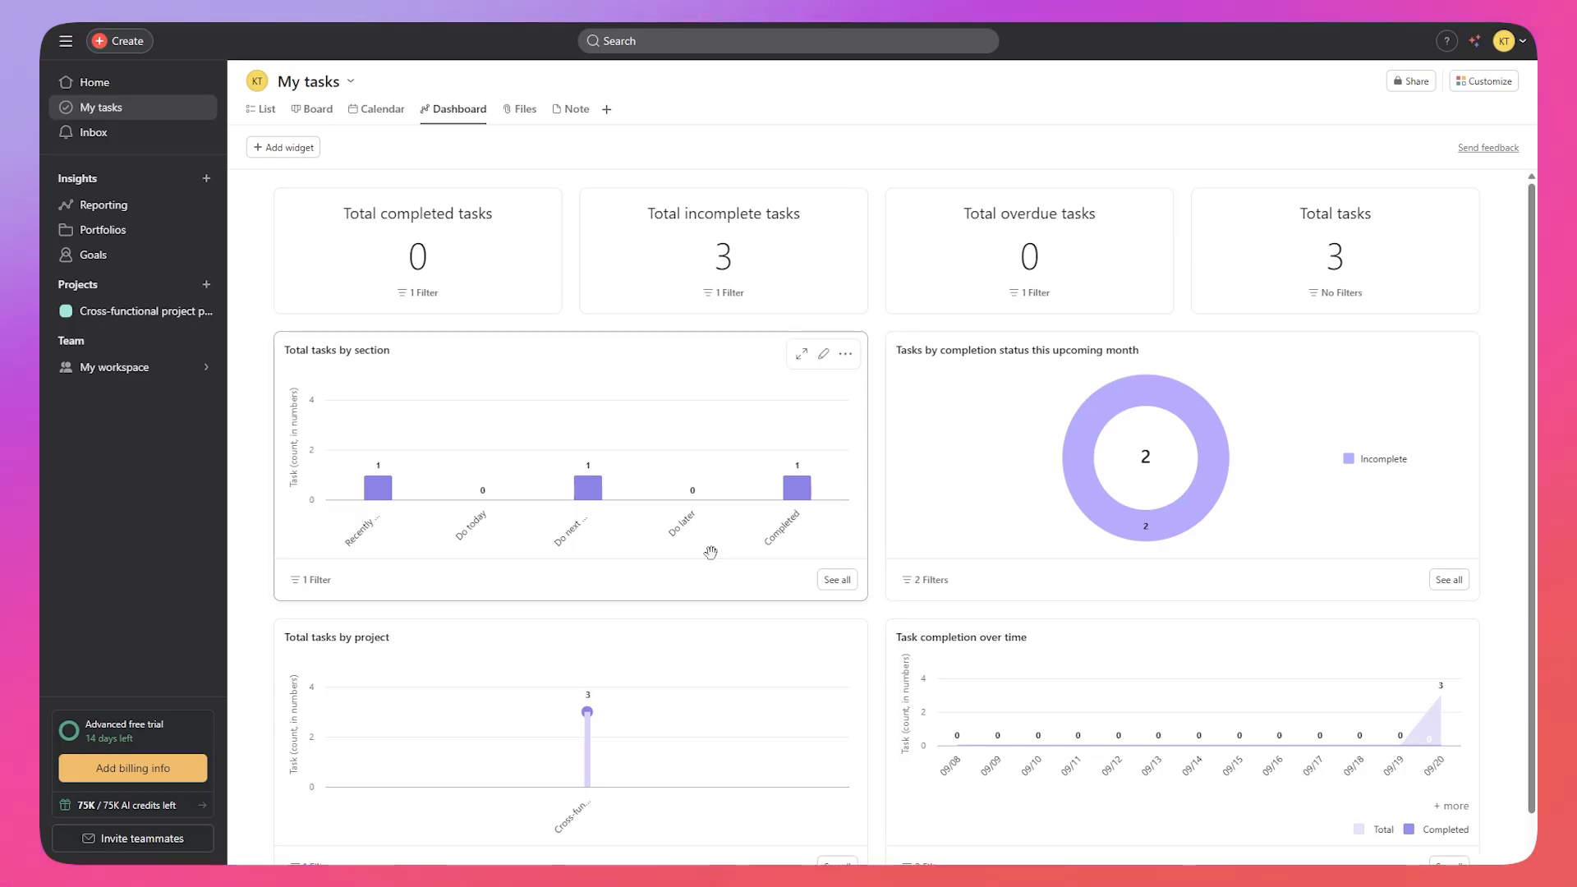
{"action": "scroll", "coordinate": [707, 570], "scroll_direction": "down", "scroll_amount": 1}
{"action": "scroll", "coordinate": [707, 571], "scroll_direction": "up", "scroll_amount": 1}
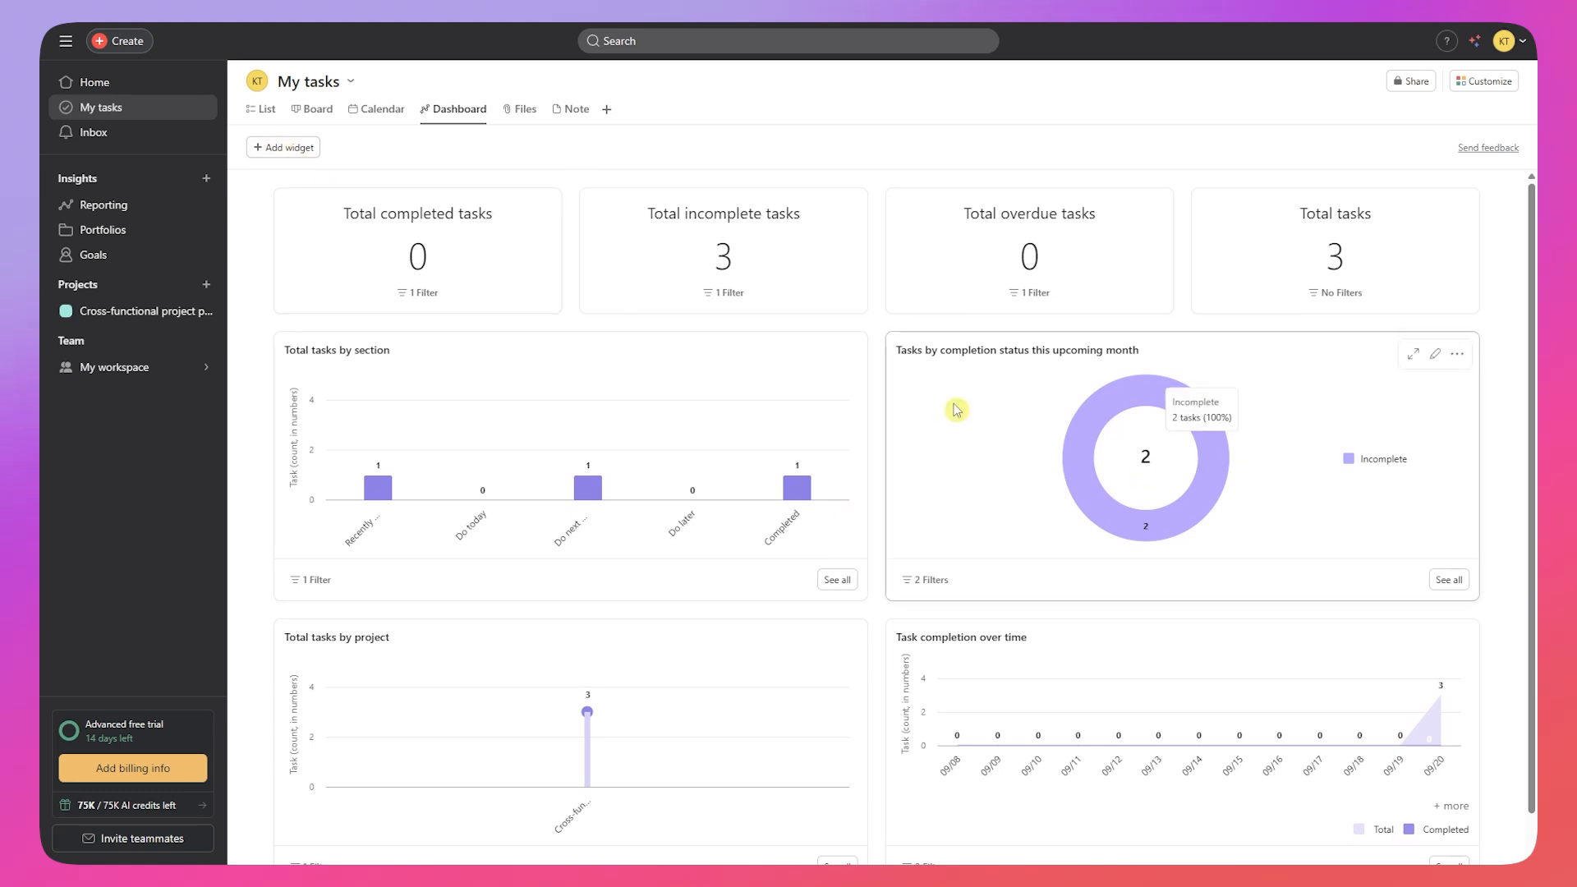
Step: Start a new chart widget on the dashboard, examine its chart style options, and cancel without adding it
{"action": "left_click", "coordinate": [300, 147]}
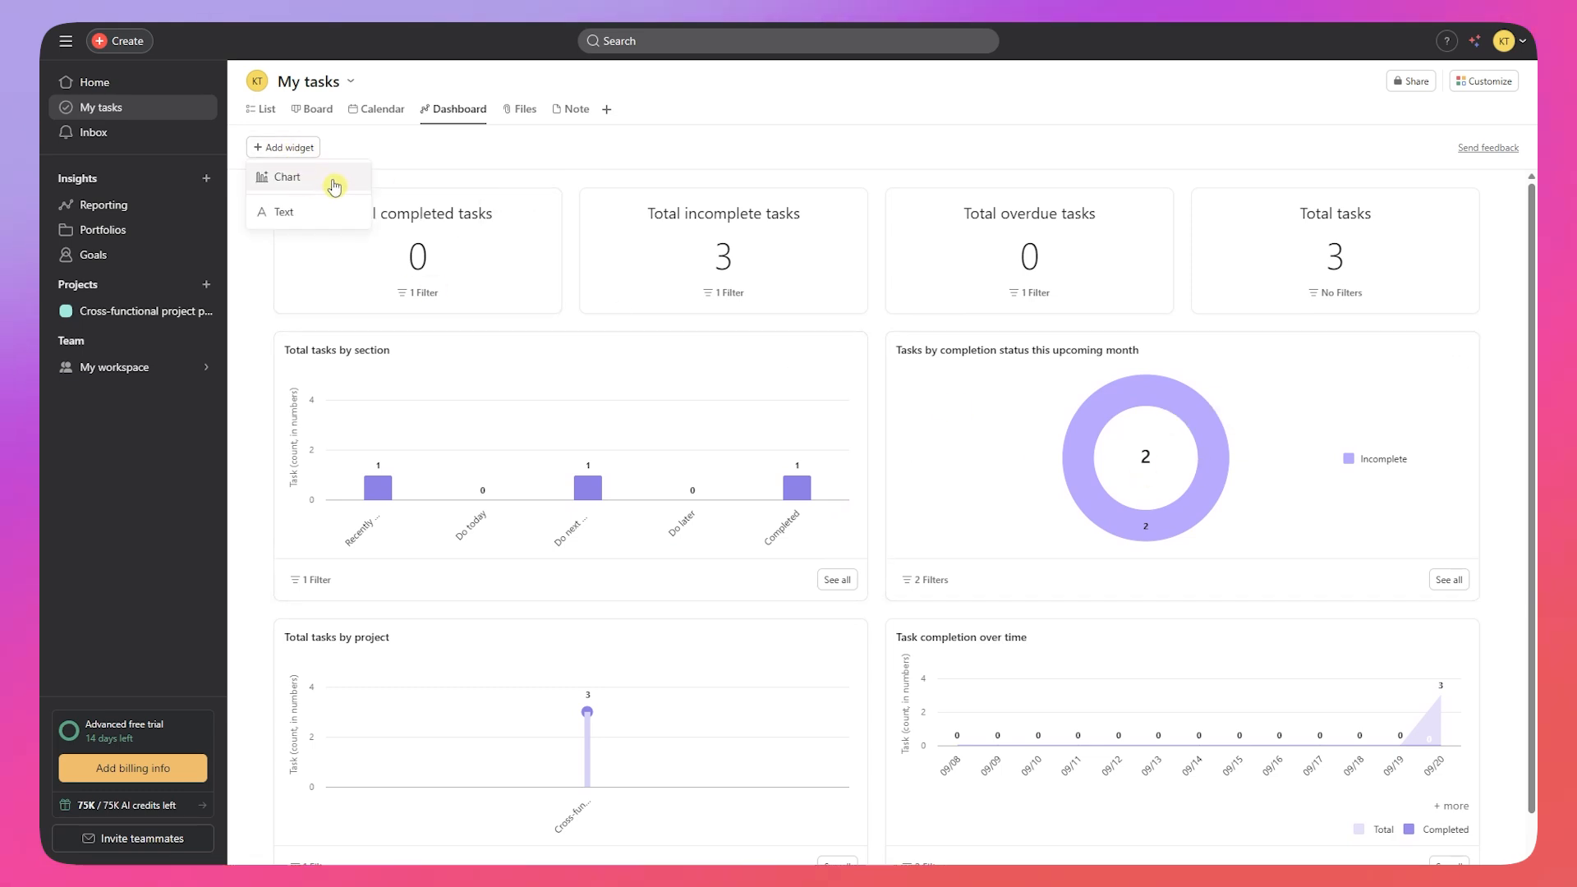
{"action": "left_click", "coordinate": [279, 177]}
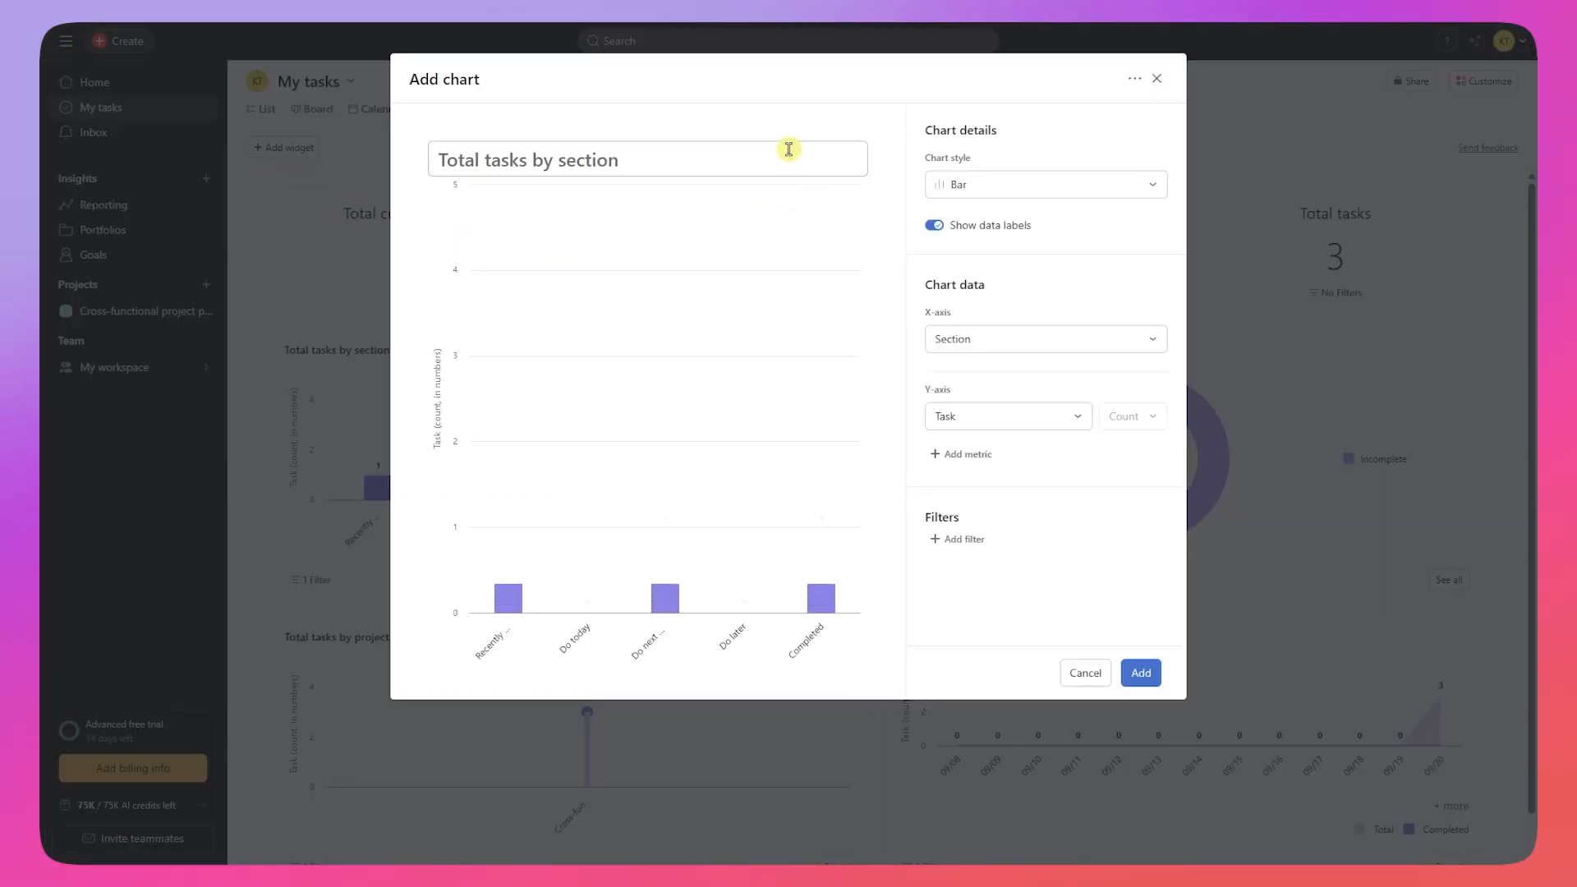
{"action": "left_click", "coordinate": [1028, 190]}
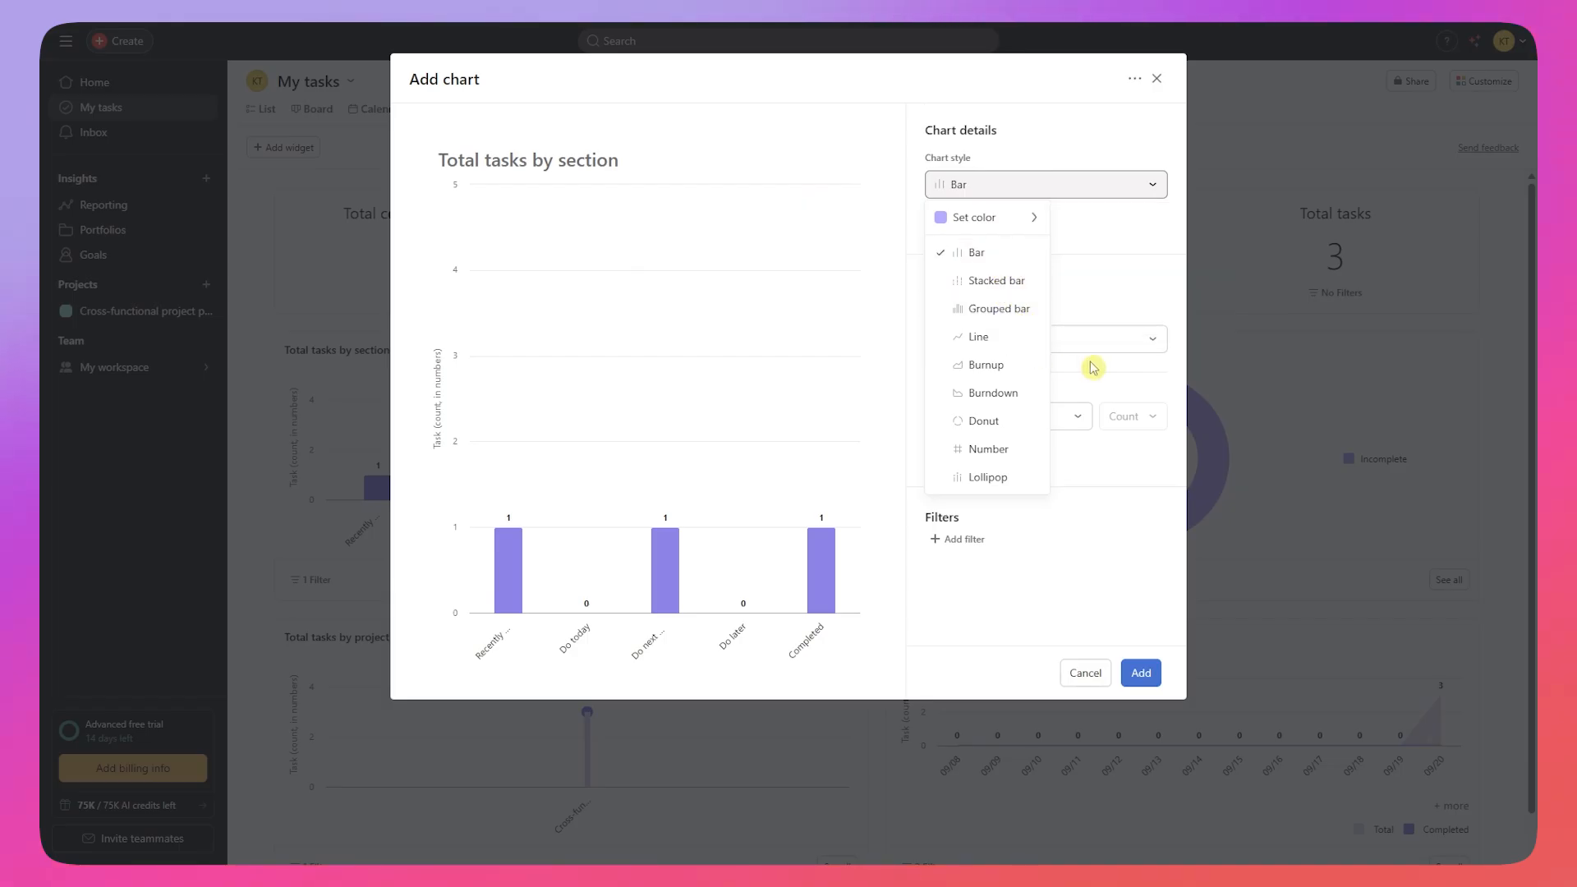
{"action": "left_click", "coordinate": [1125, 309]}
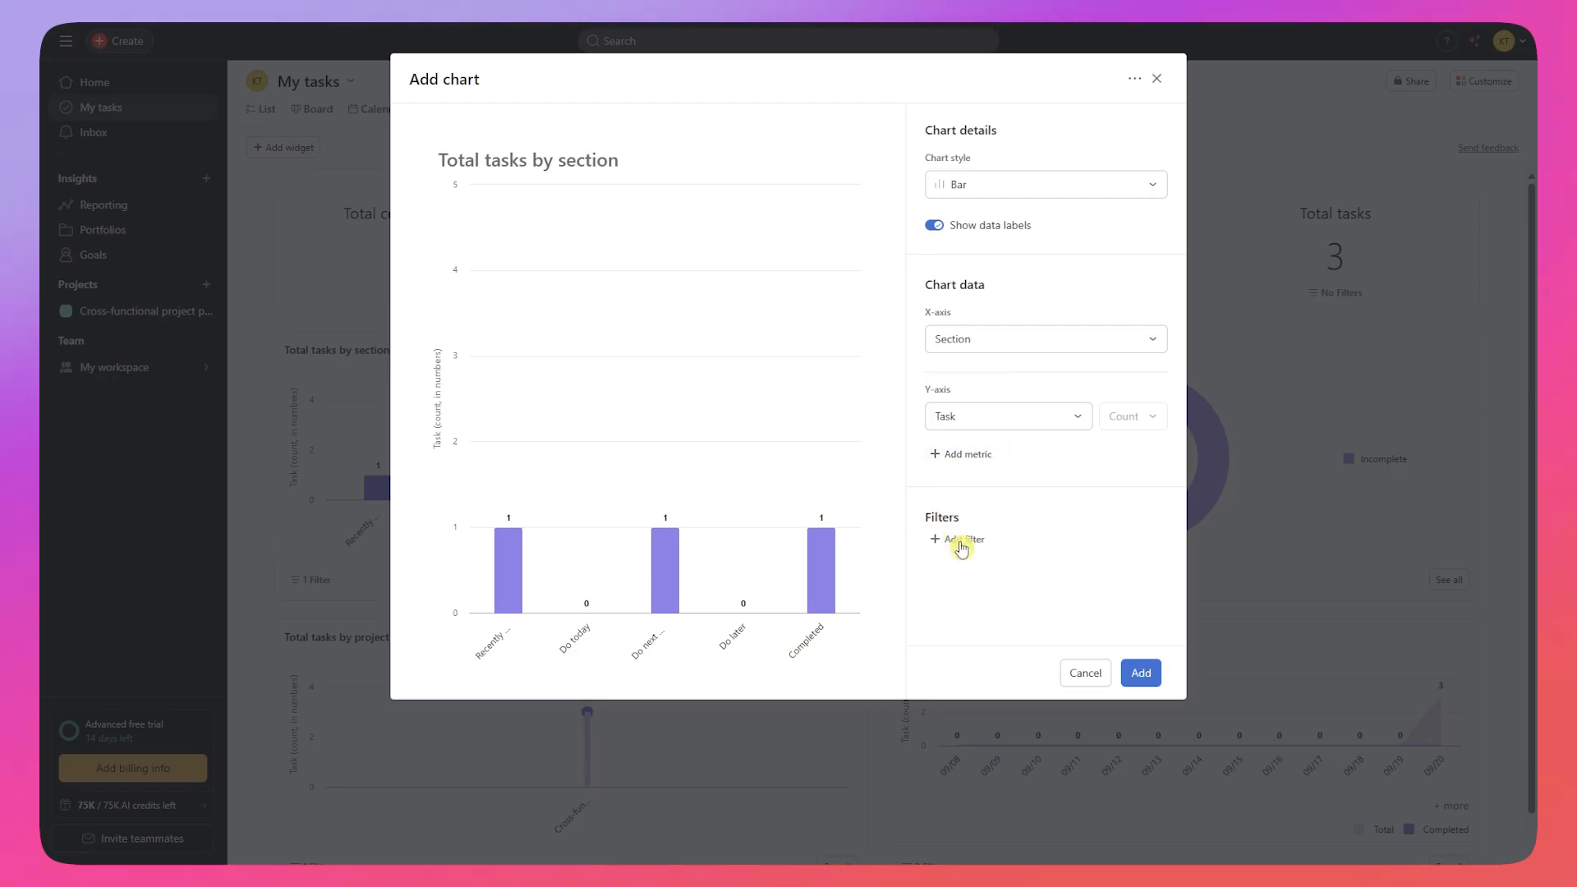
{"action": "left_click", "coordinate": [1084, 673]}
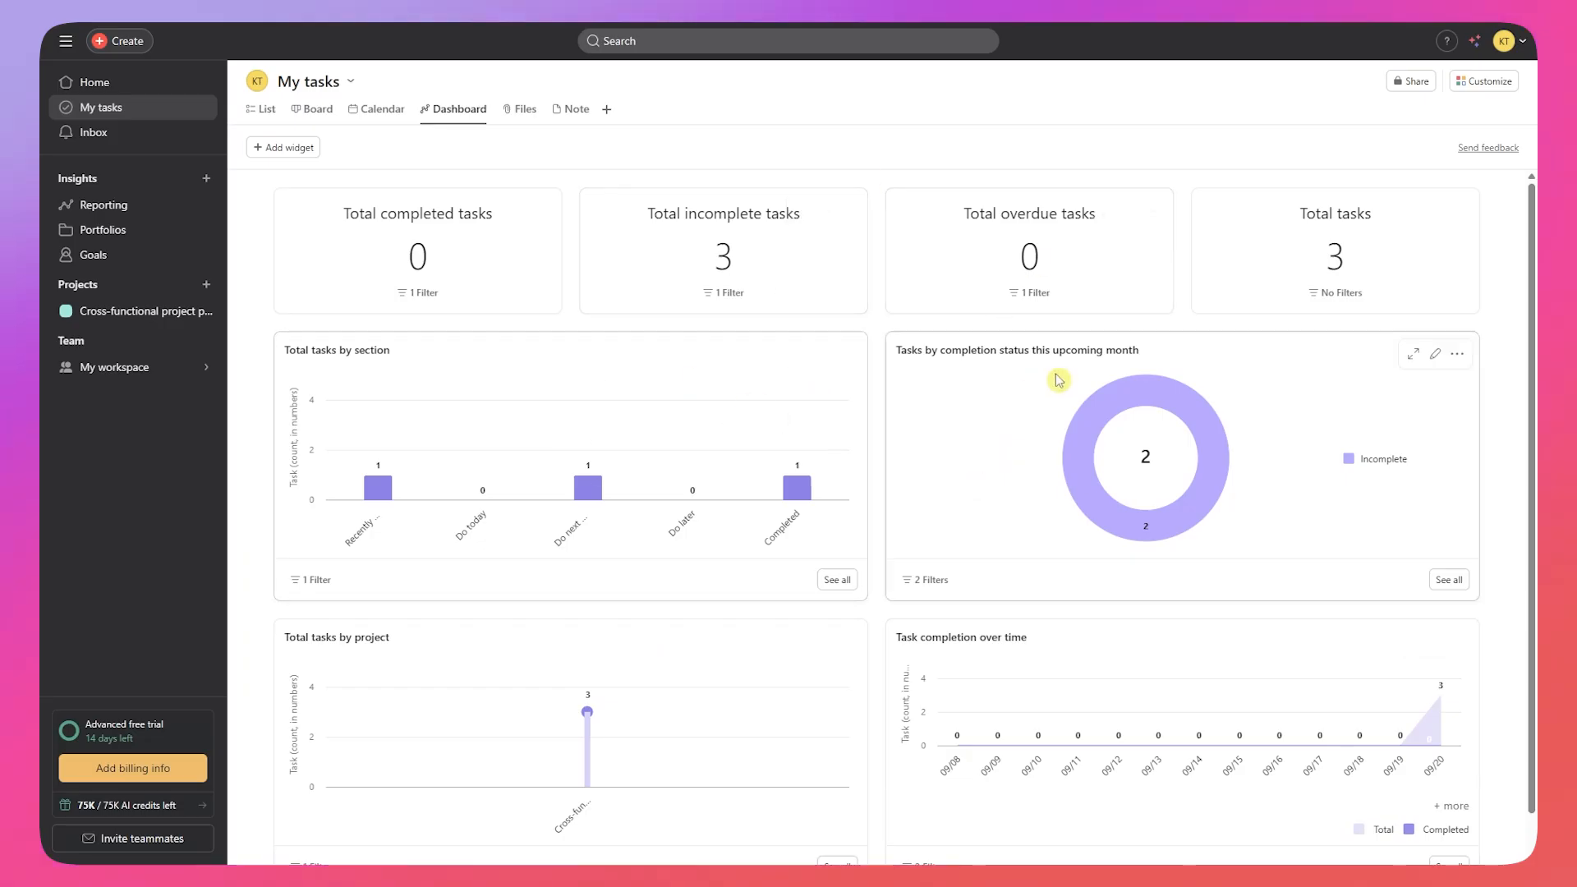
Step: Switch to the Files view, preview the attached JPEG image, and close the preview
{"action": "left_click", "coordinate": [527, 111]}
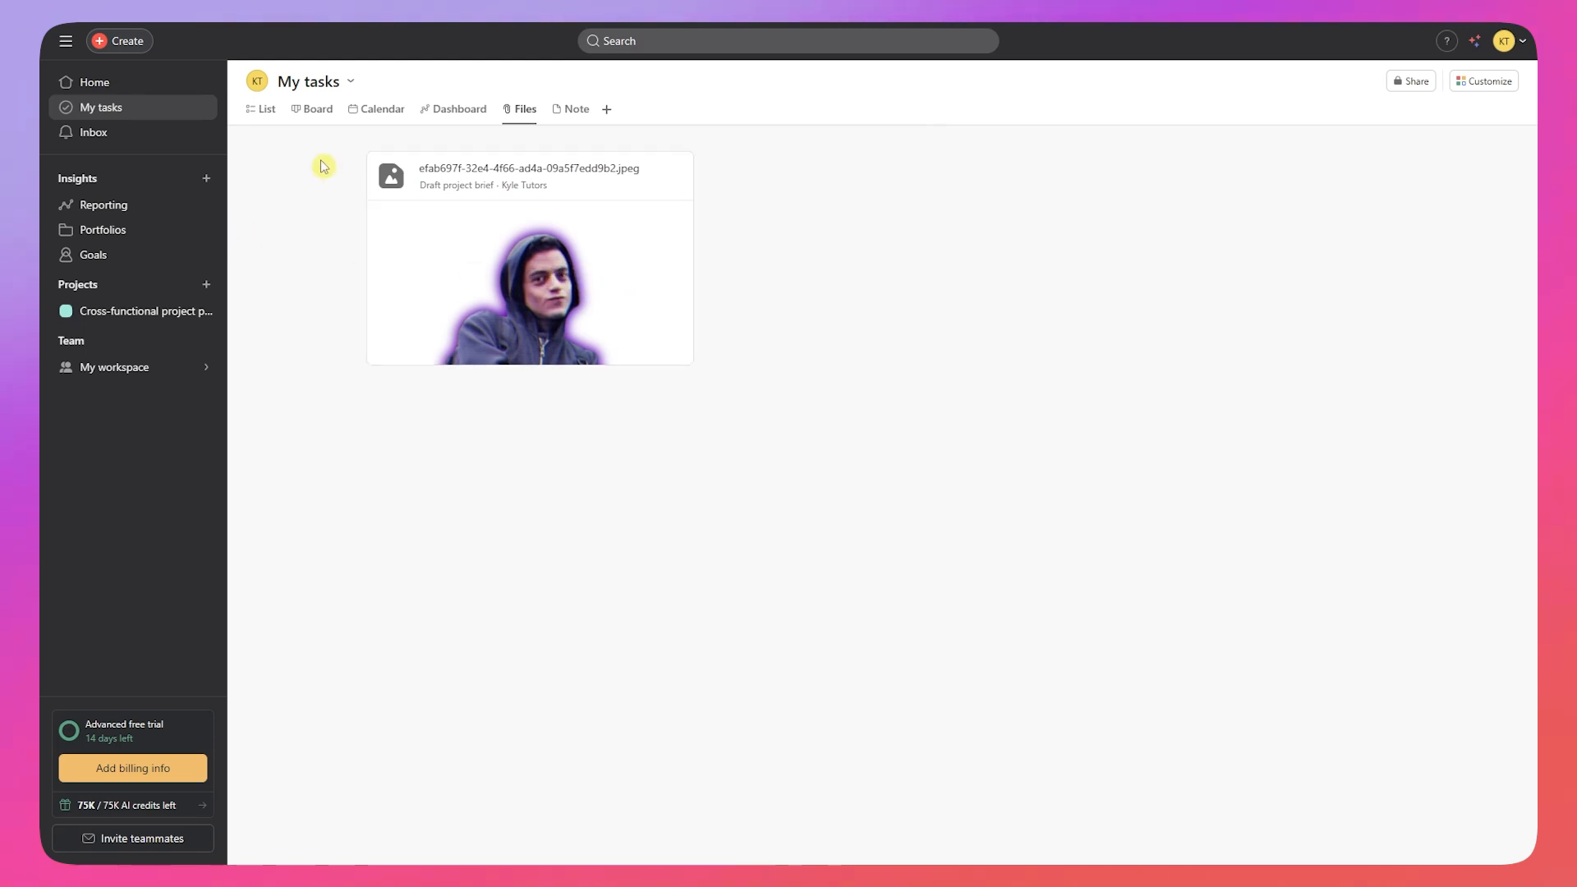
{"action": "left_click", "coordinate": [550, 293]}
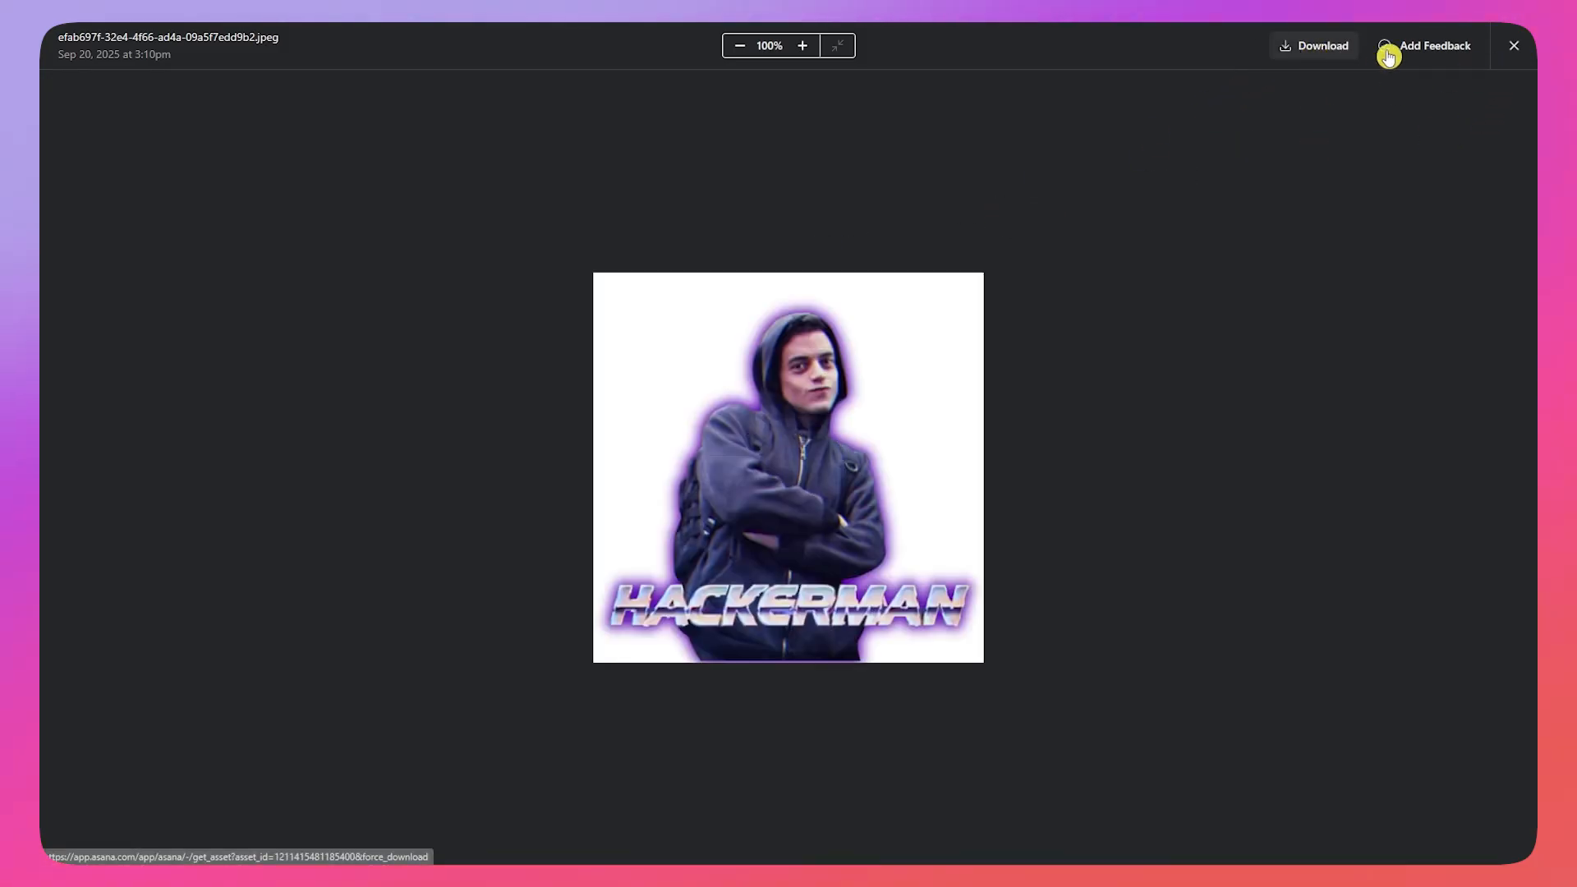
{"action": "left_click", "coordinate": [1514, 45]}
{"action": "left_click", "coordinate": [1509, 42]}
{"action": "left_click", "coordinate": [941, 269]}
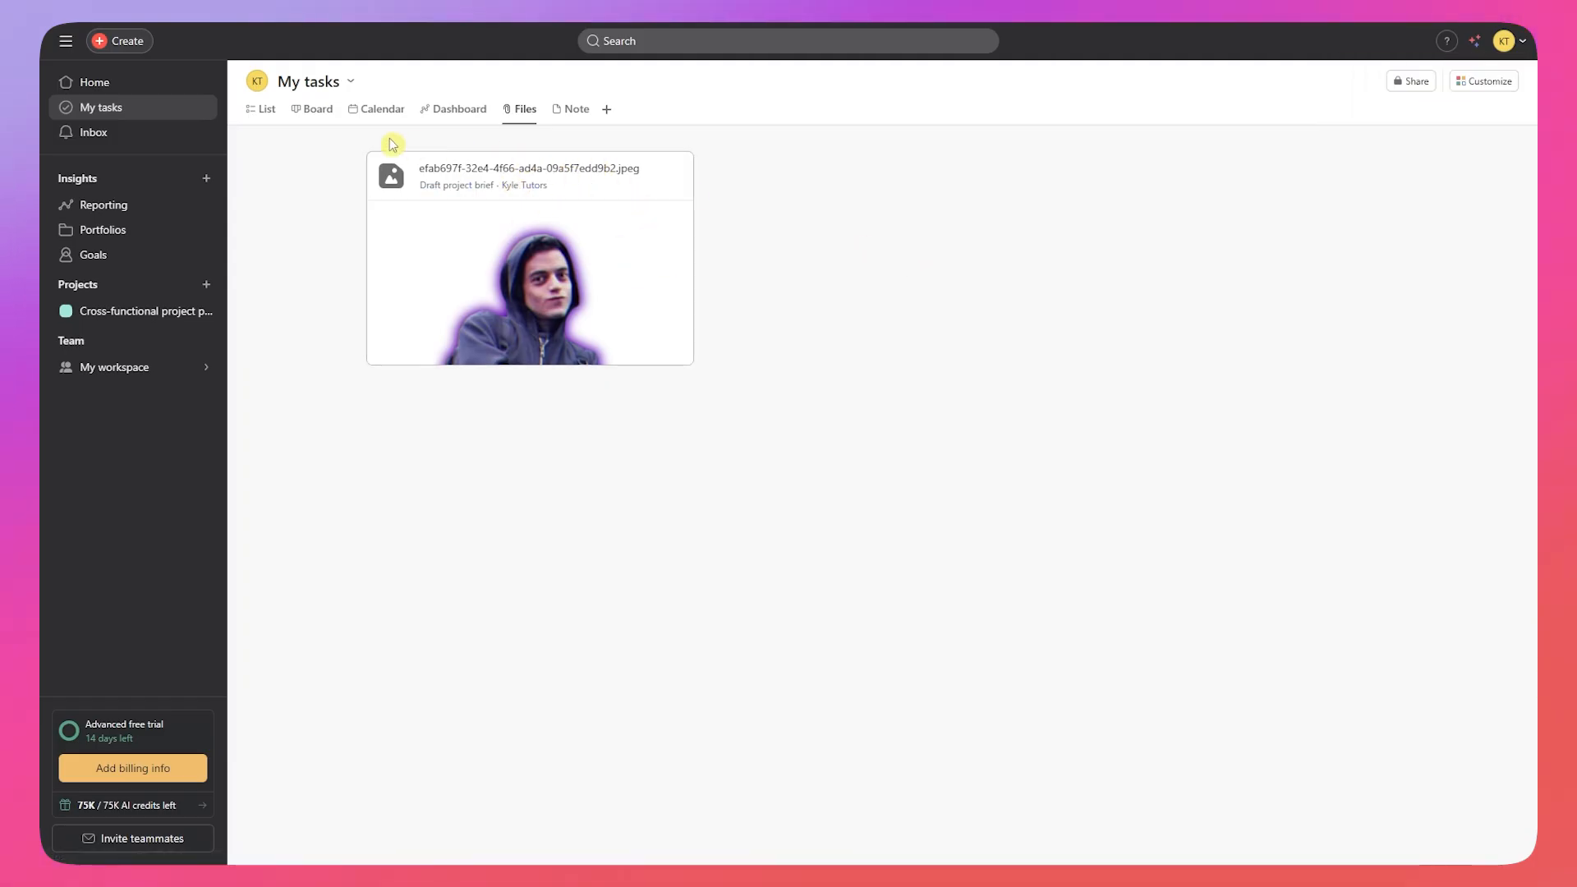
Step: View the details and attachment of the Draft project brief task in the List view, and return to the Files view
{"action": "left_click", "coordinate": [257, 113]}
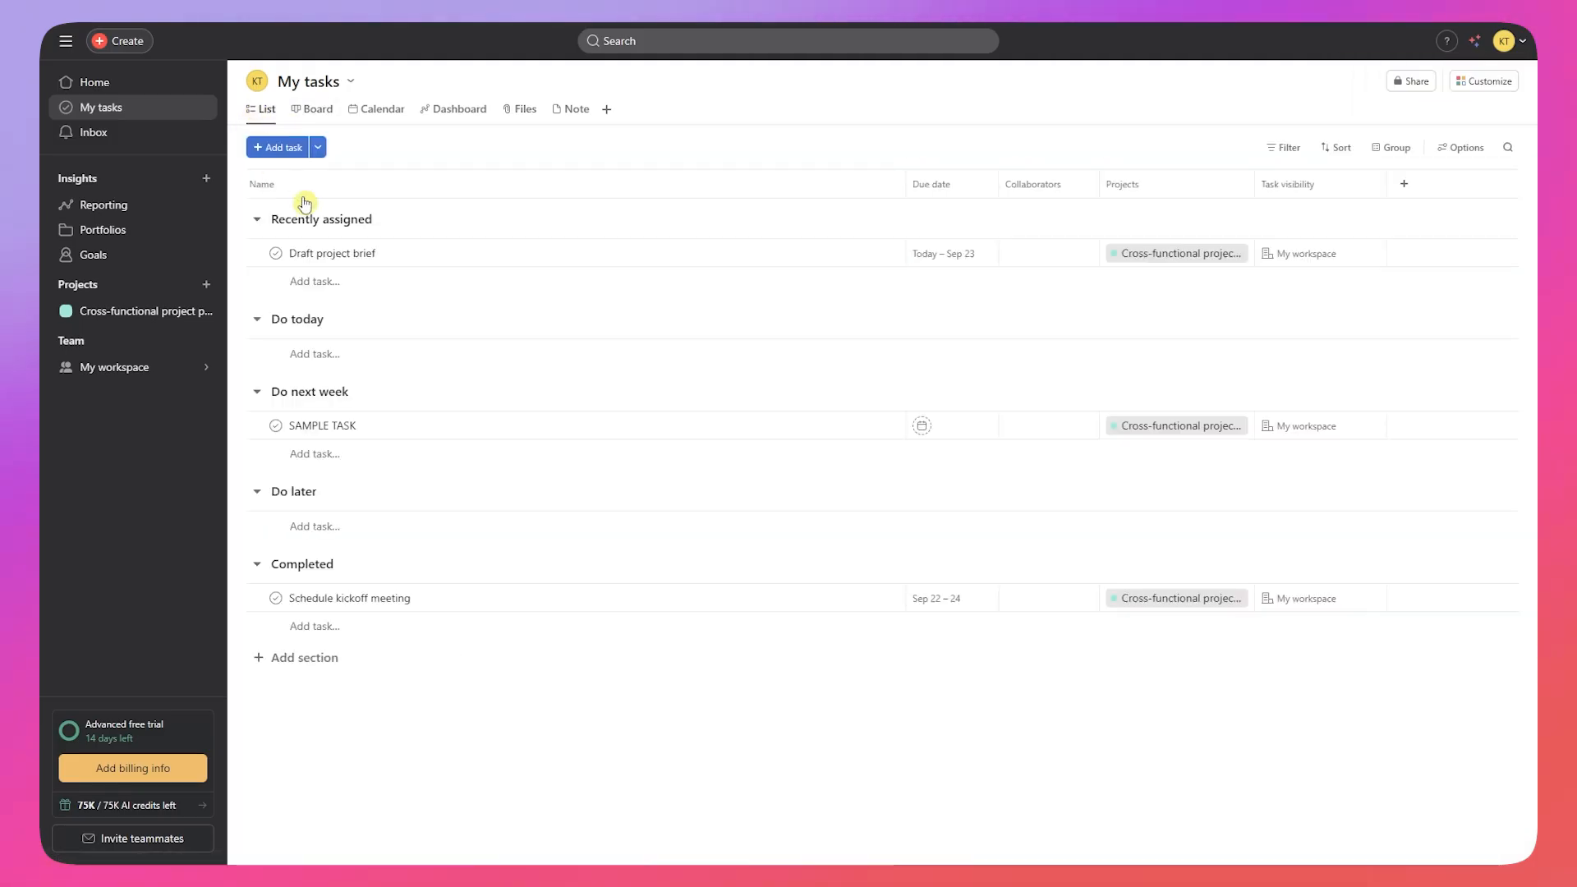
{"action": "left_click", "coordinate": [403, 259]}
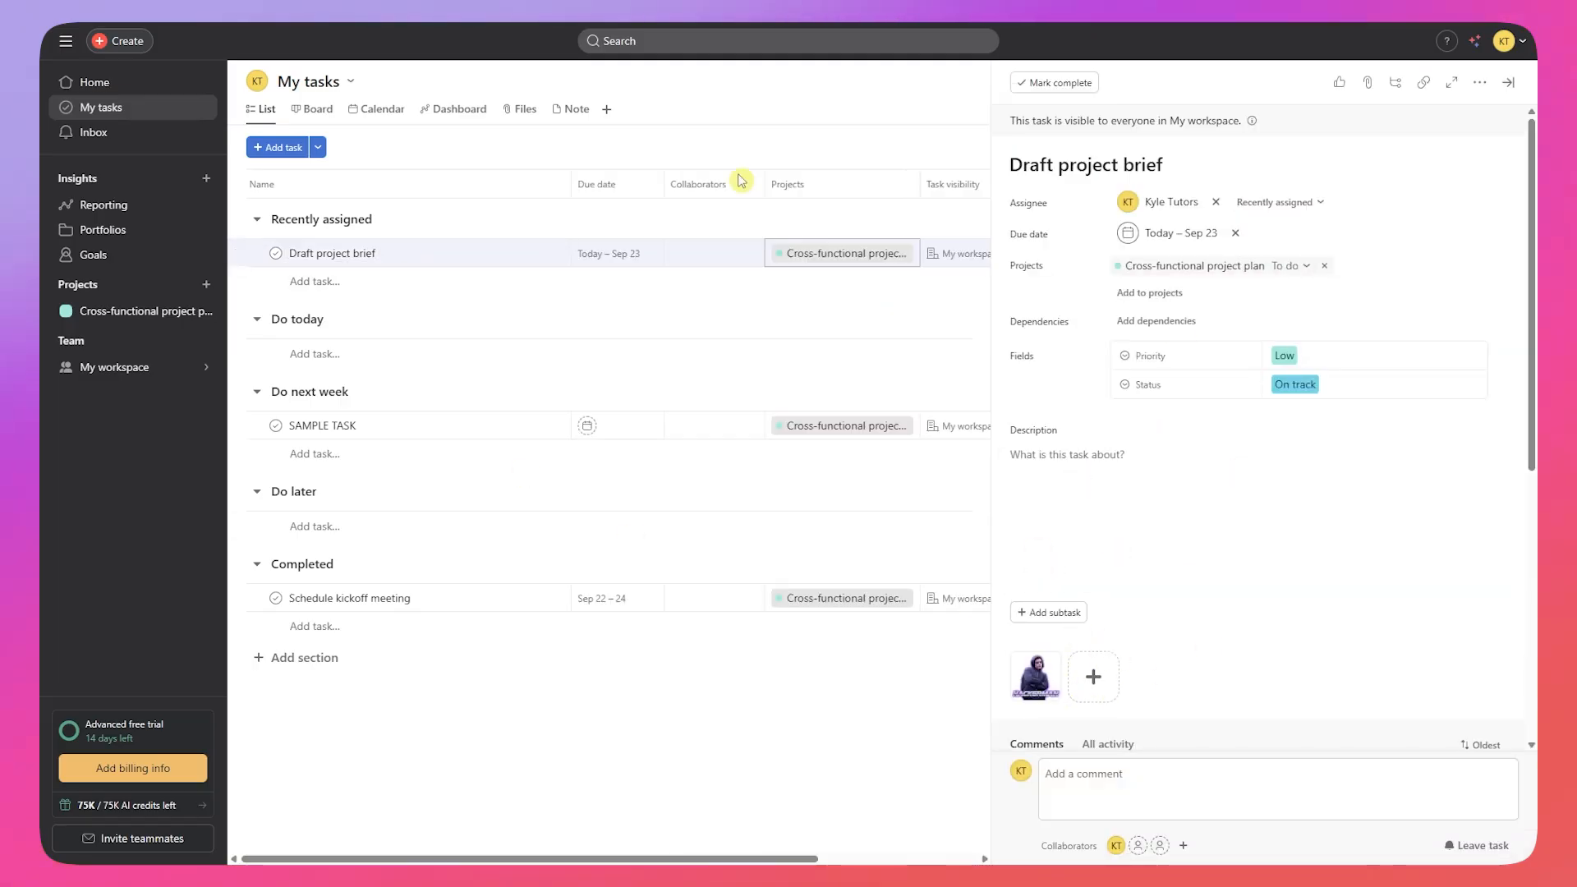
{"action": "left_click", "coordinate": [520, 109]}
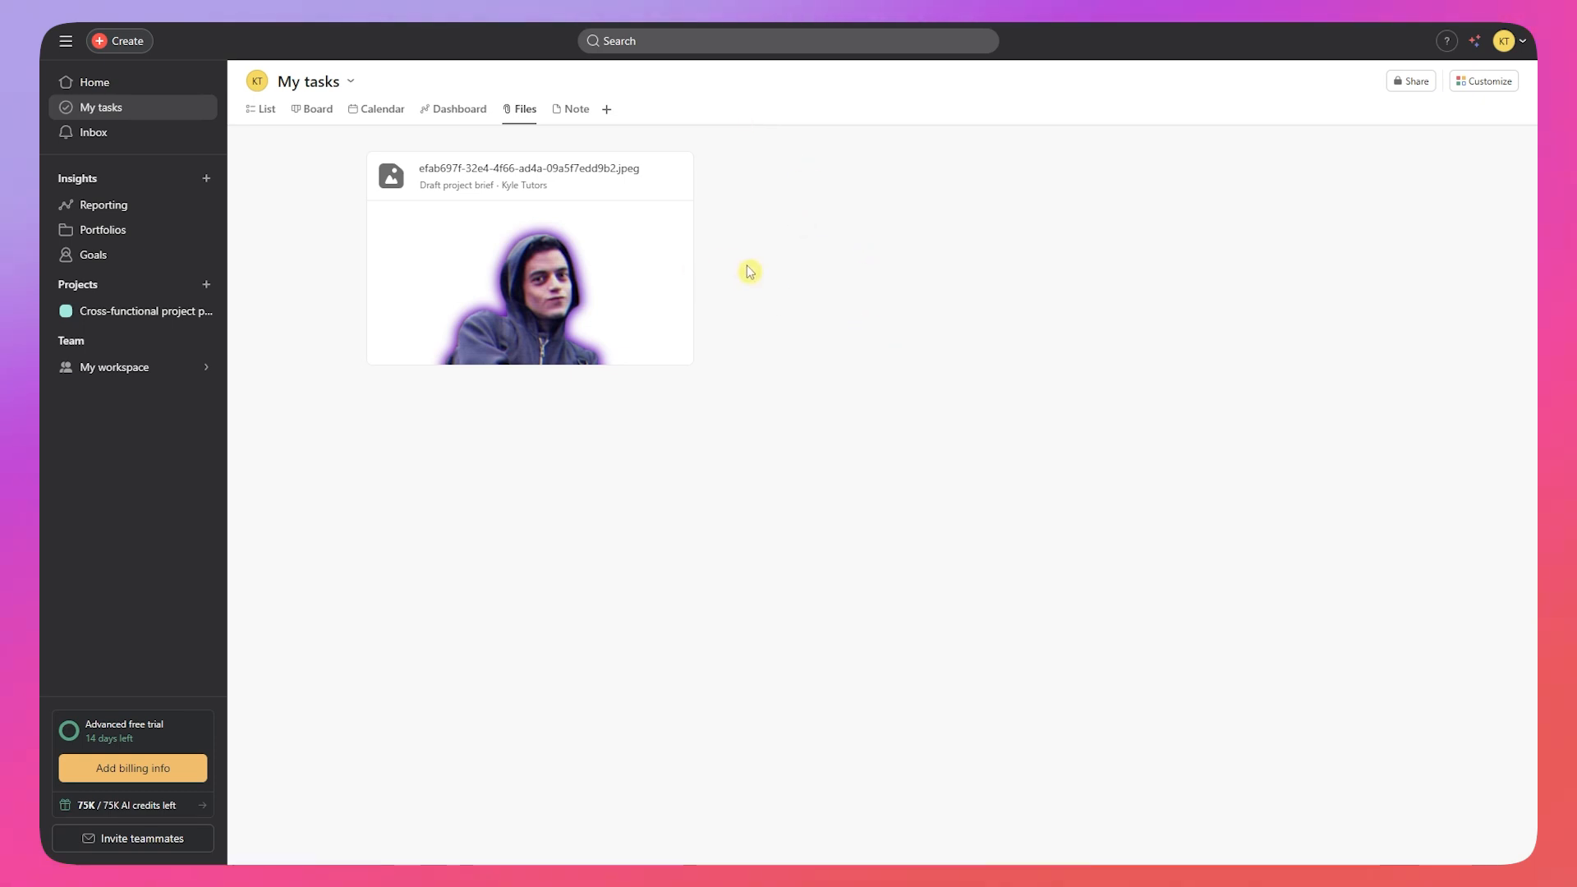
Step: Switch My tasks to the Note view and title the note Sample Note
{"action": "left_click", "coordinate": [578, 109]}
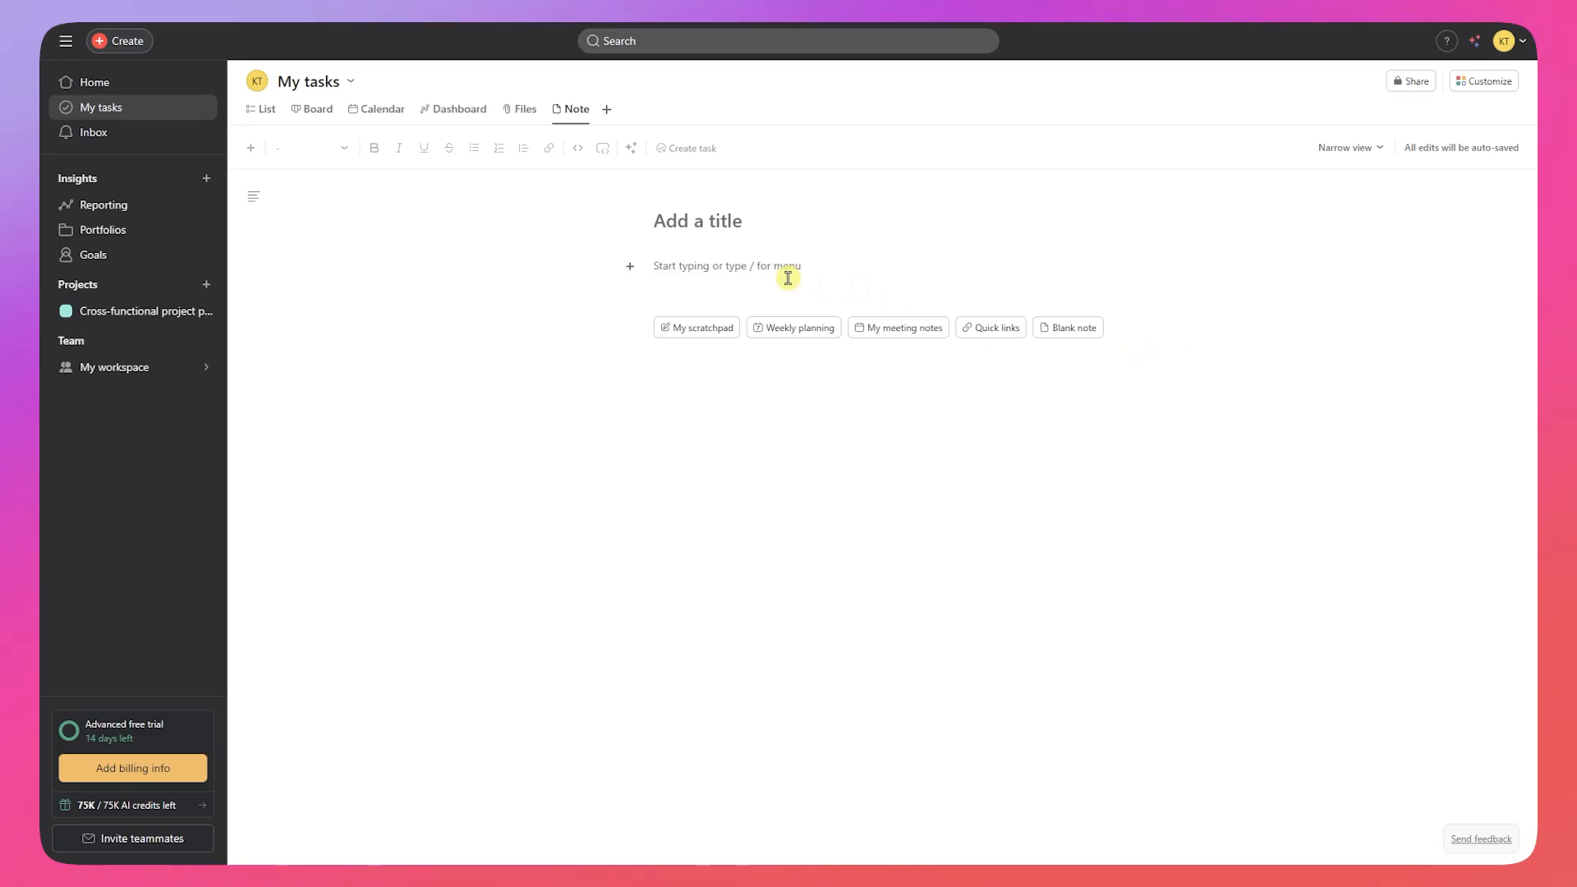
{"action": "left_click", "coordinate": [737, 219]}
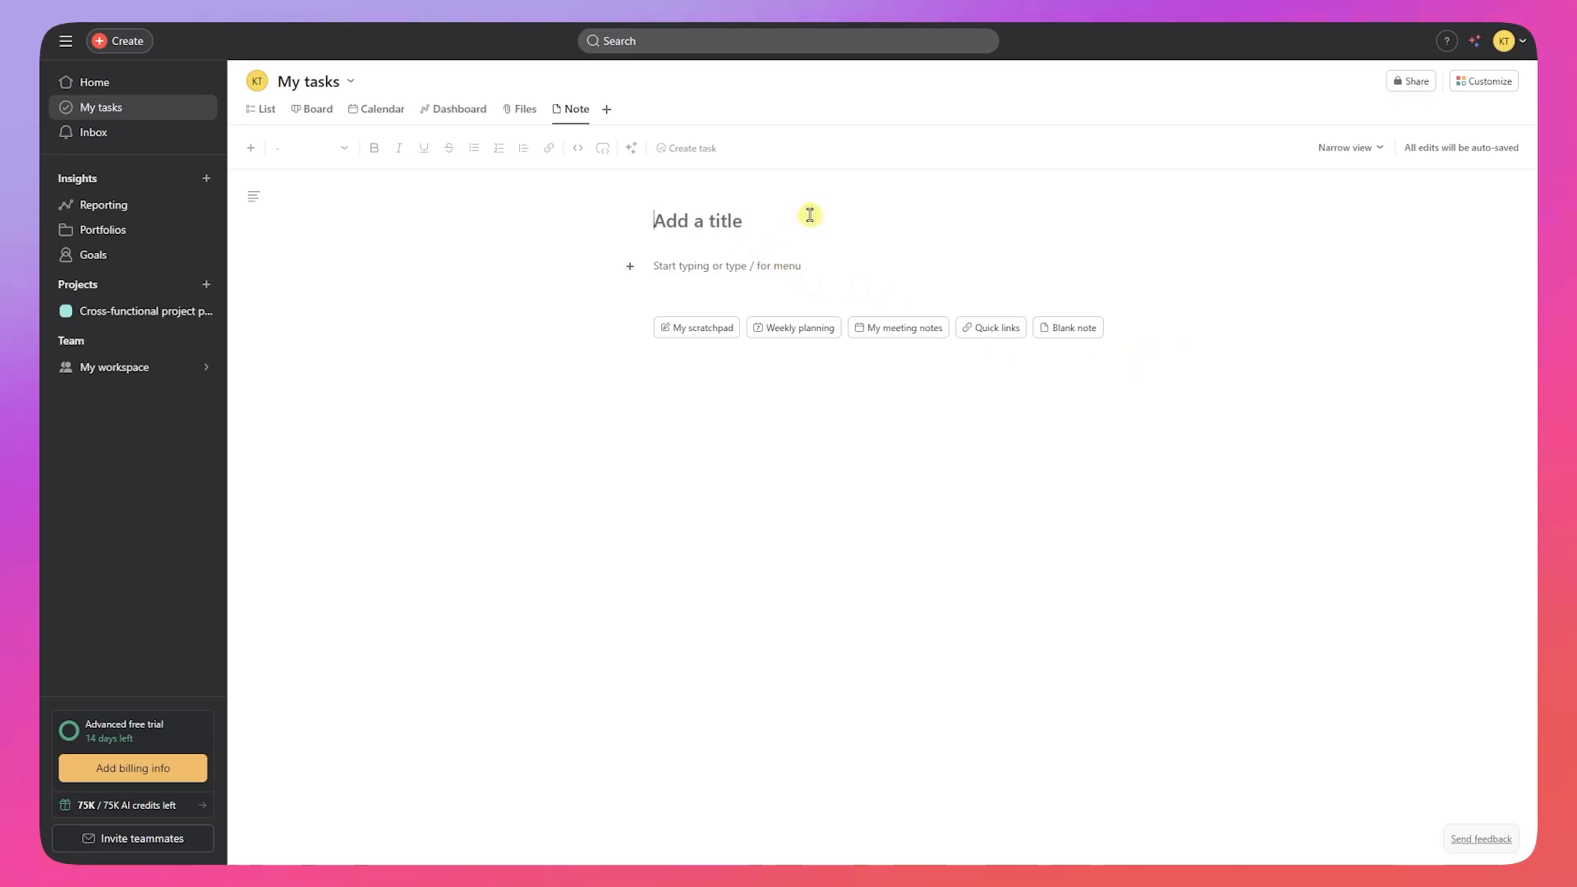
{"action": "type", "text": "Sample nOTE"}
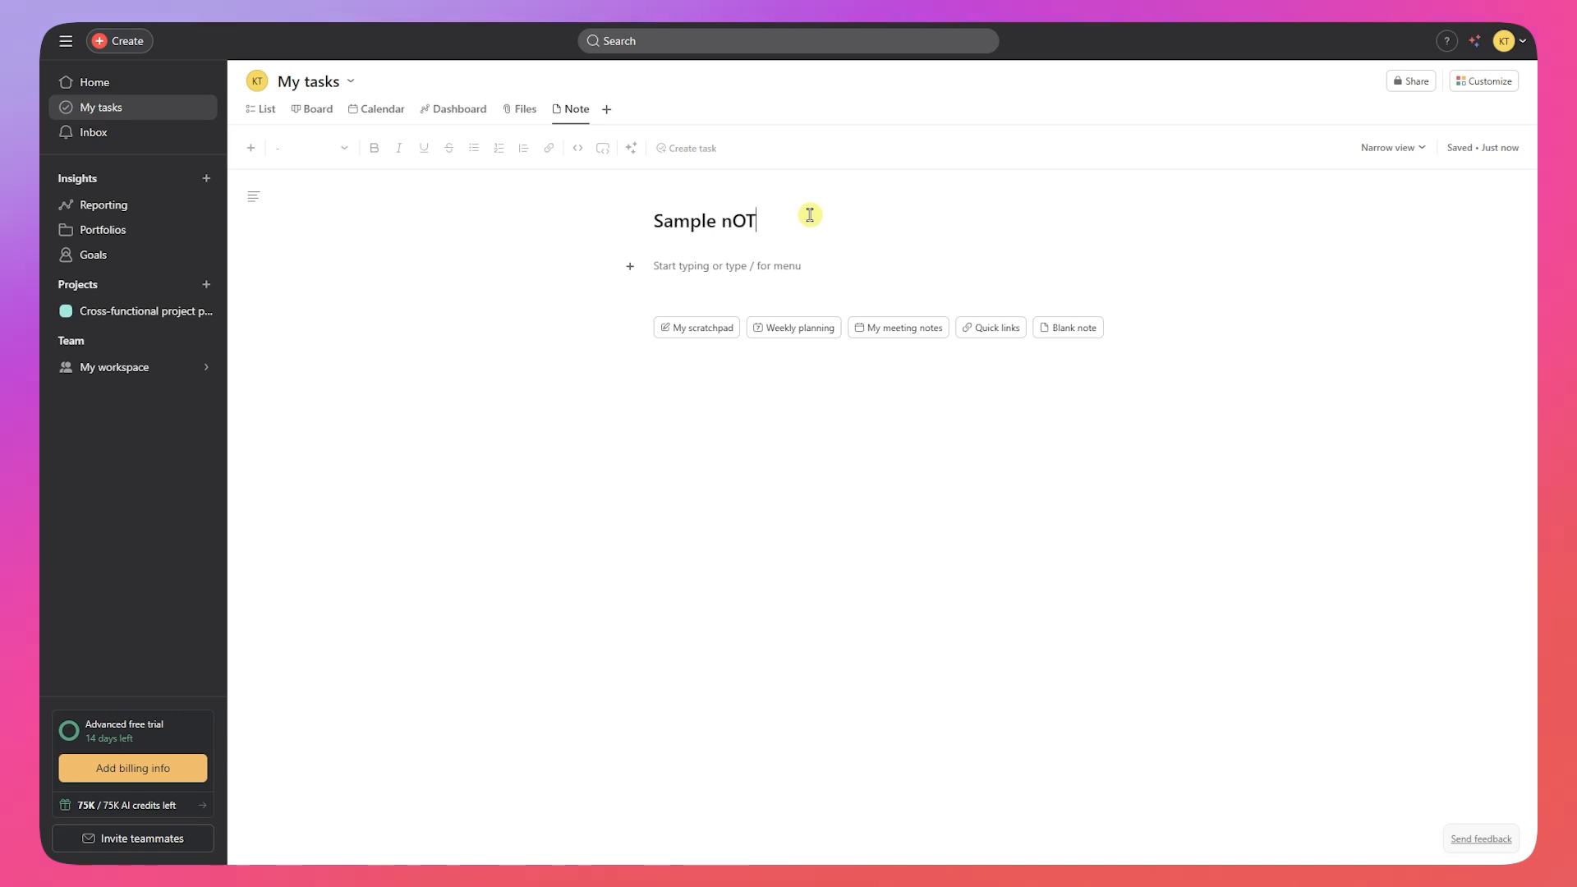
{"action": "type", "text": "Note"}
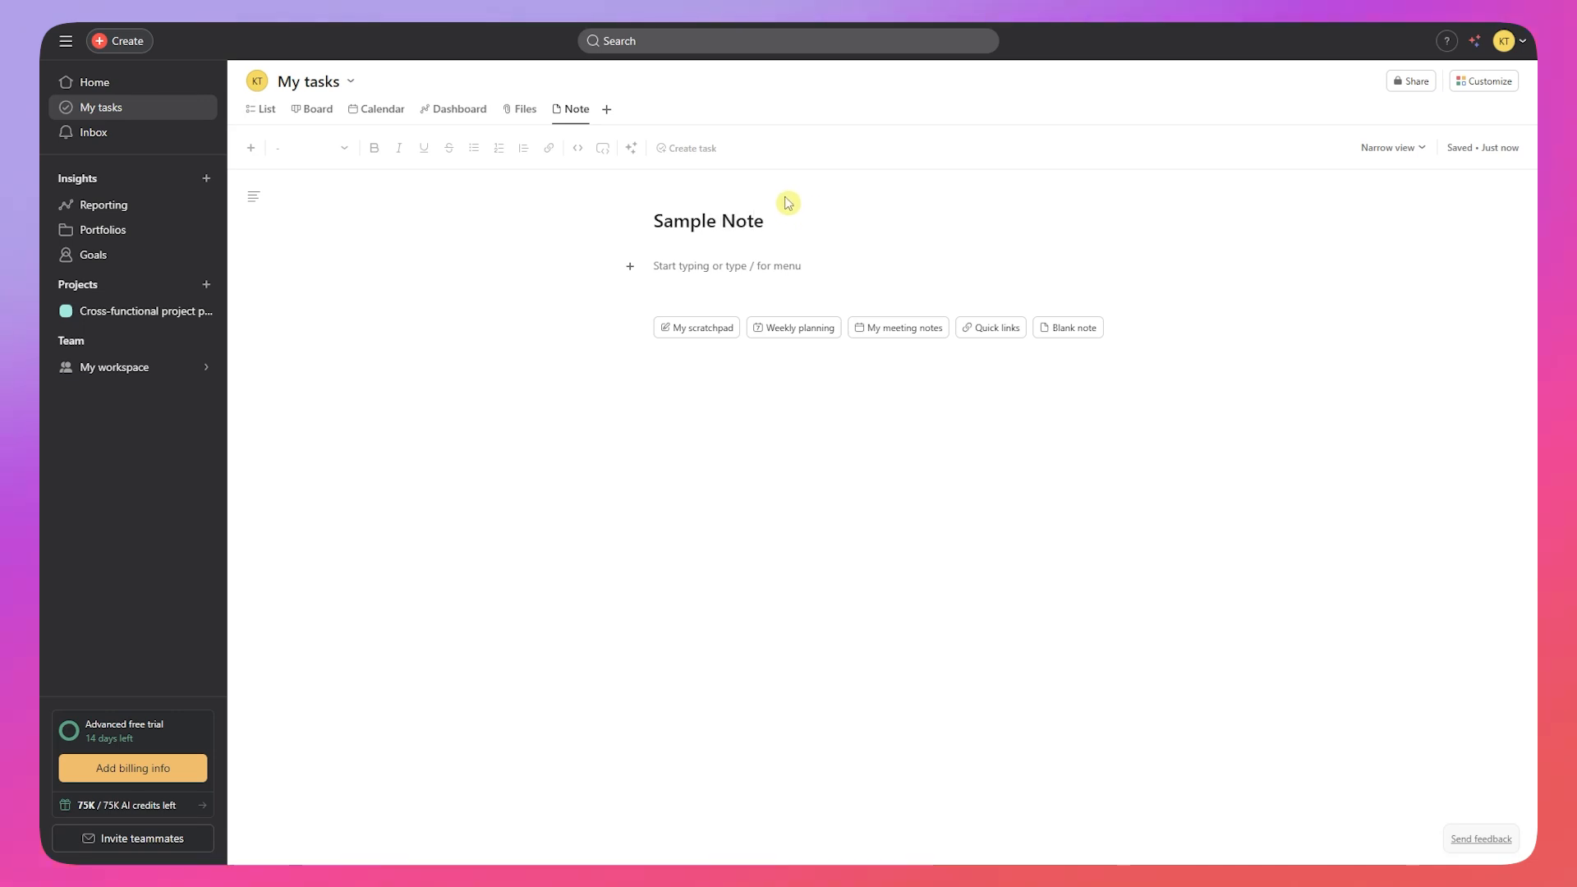
{"action": "left_click_drag", "start_coordinate": [784, 218], "coordinate": [596, 234]}
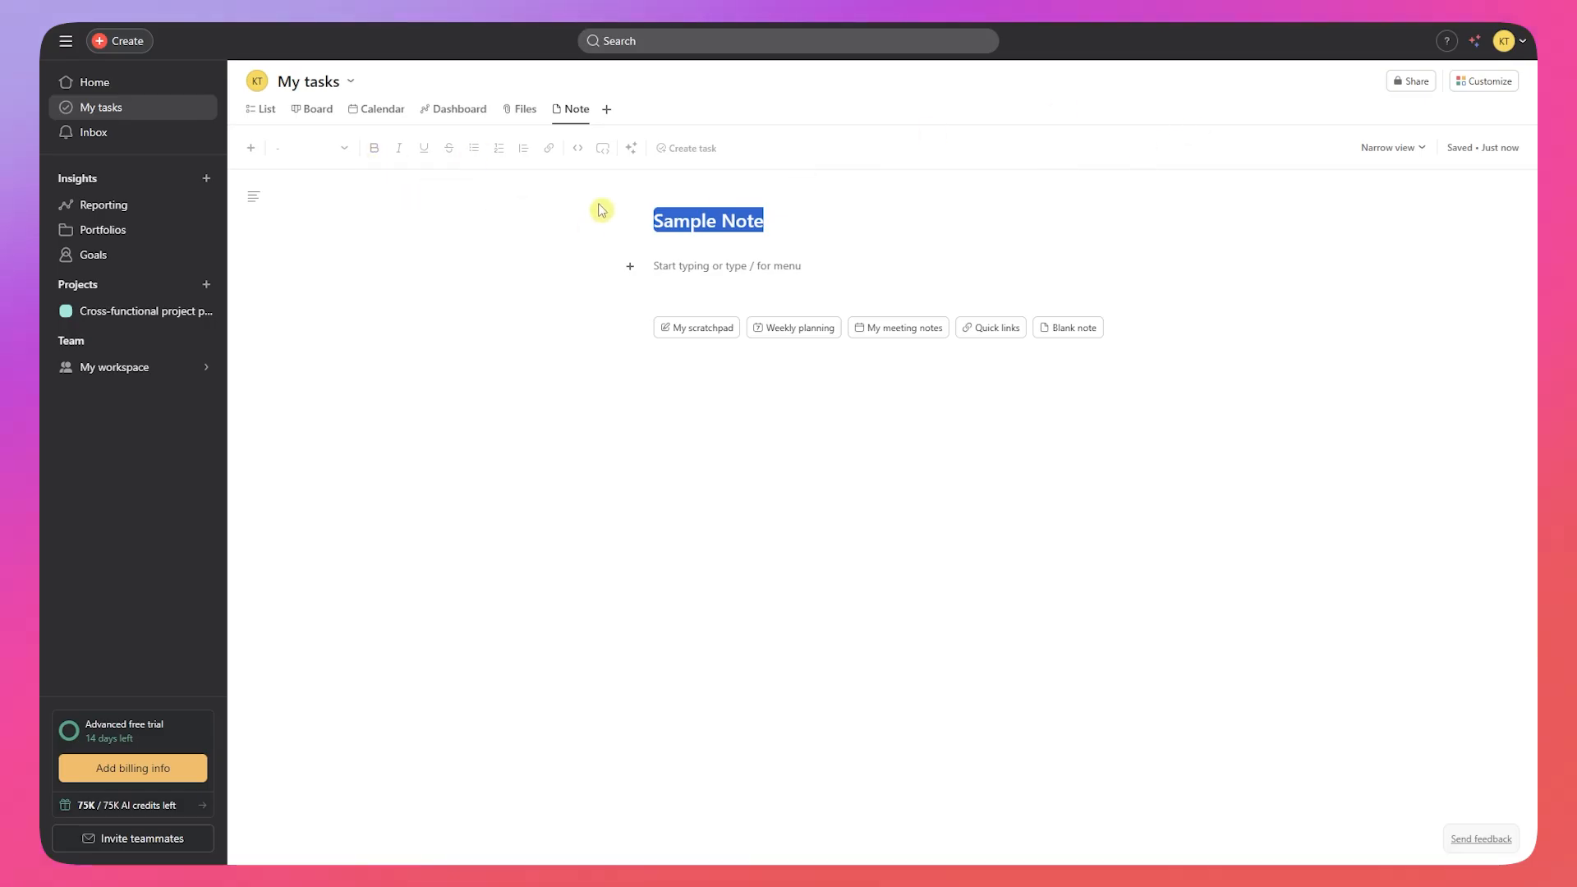
{"action": "left_click", "coordinate": [714, 277]}
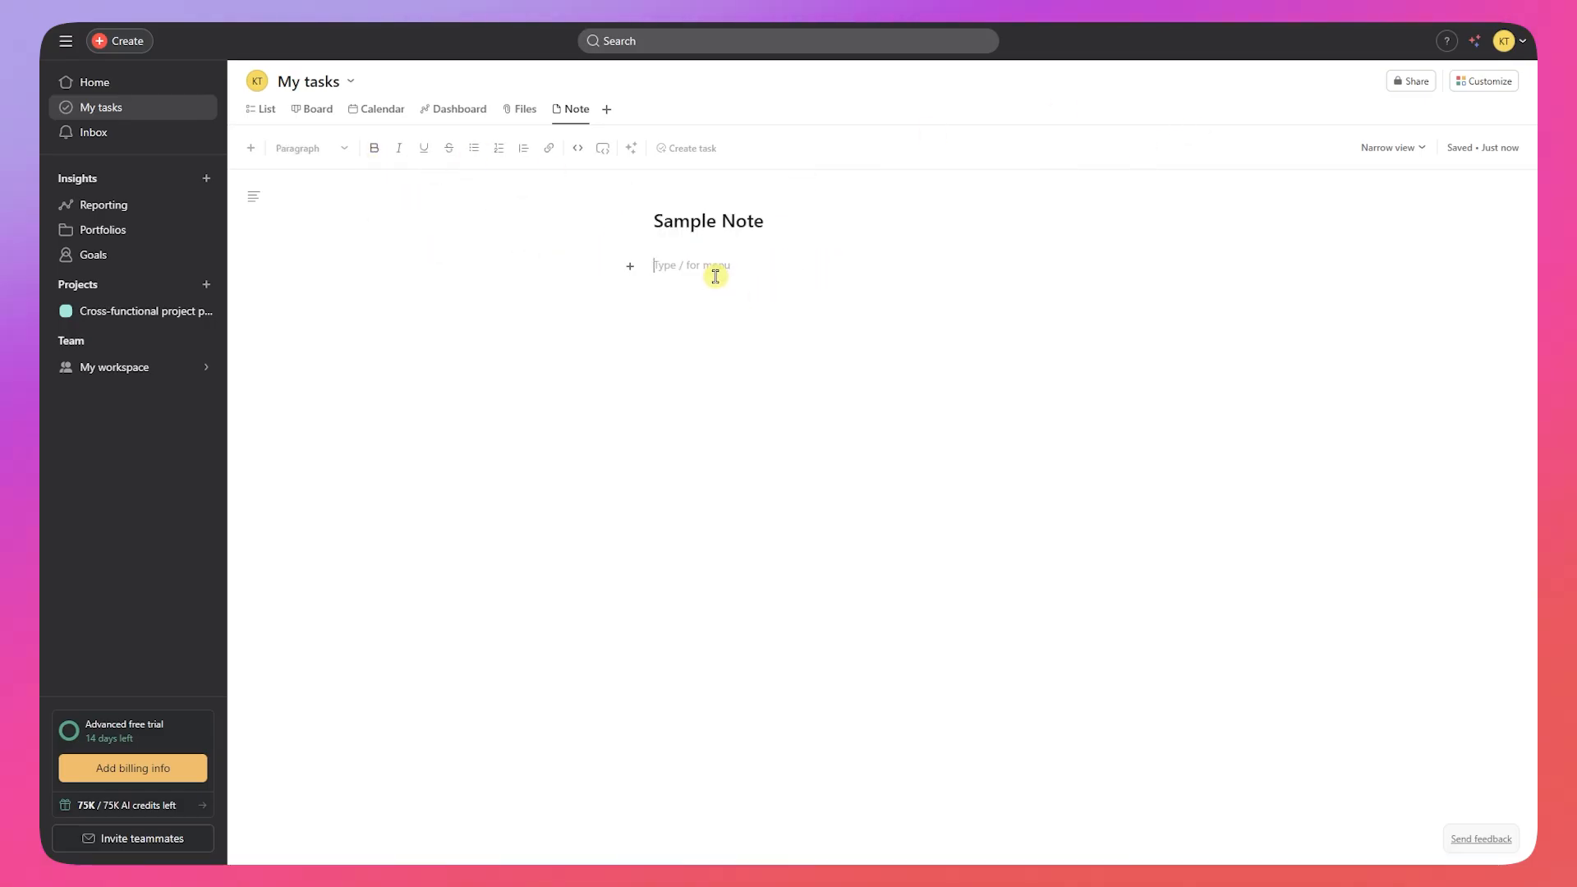
{"action": "left_click", "coordinate": [761, 220]}
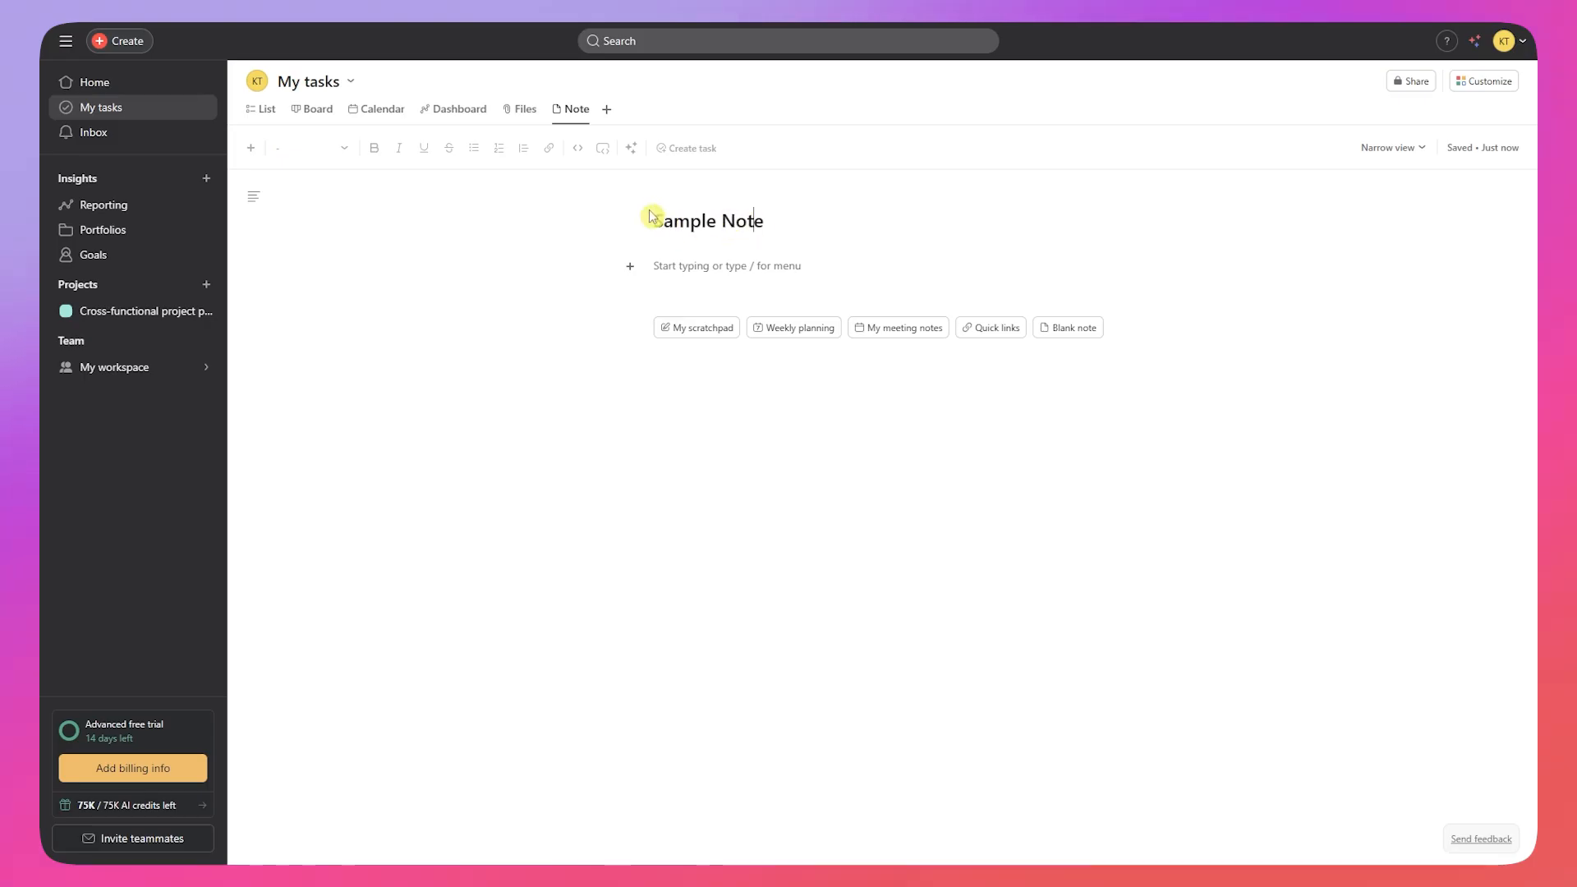
{"action": "left_click", "coordinate": [705, 266]}
{"action": "left_click", "coordinate": [709, 321]}
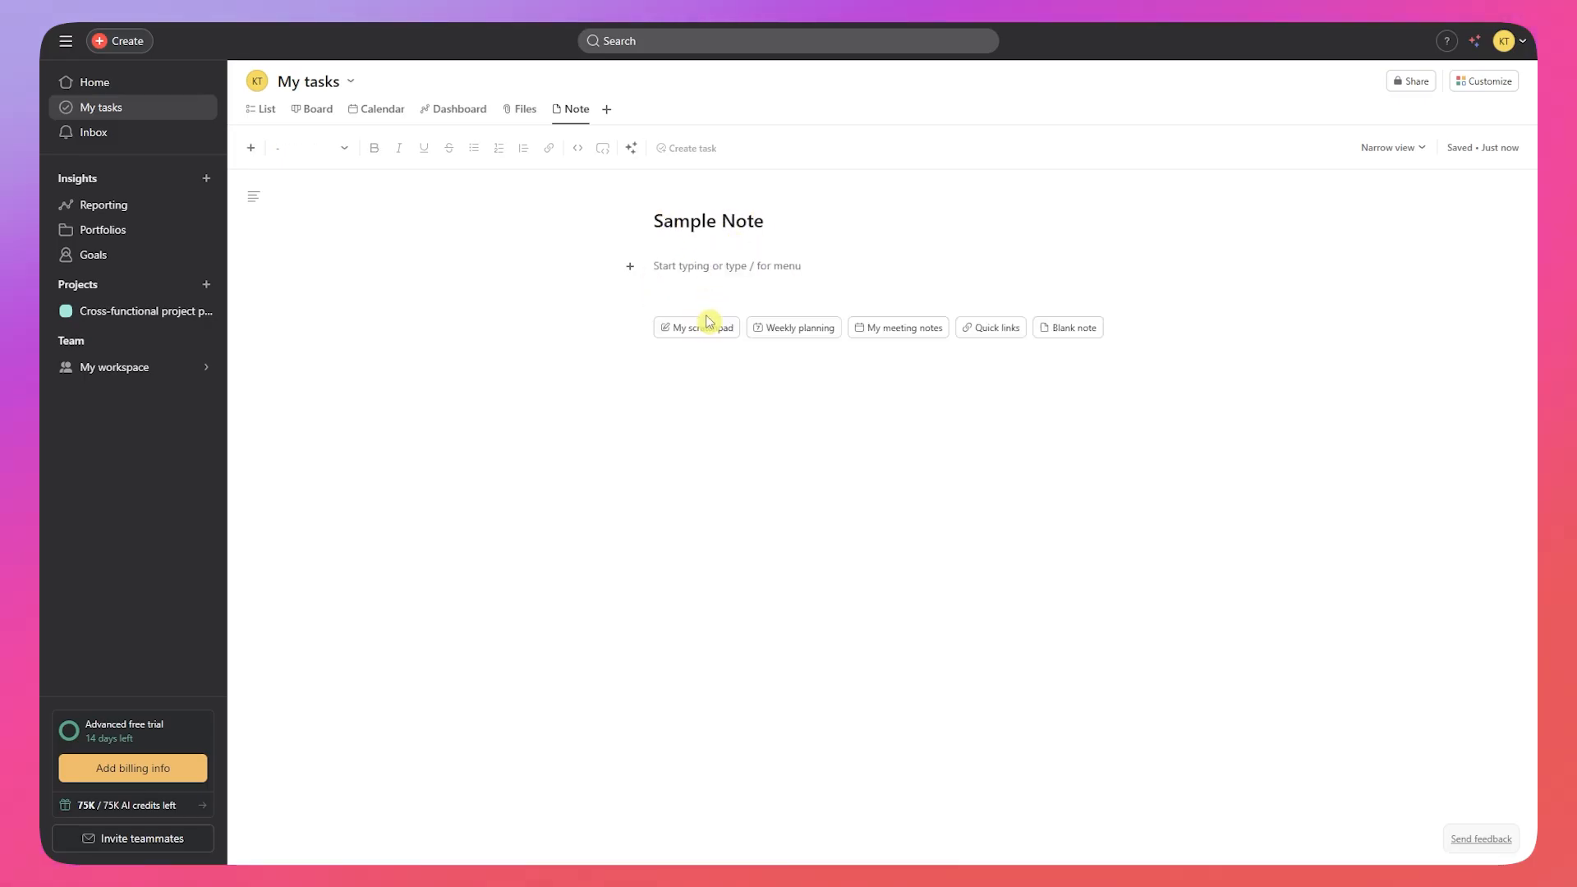
Step: Write "First Part:" as the first line of the note's body and make it bold
{"action": "left_click", "coordinate": [708, 271]}
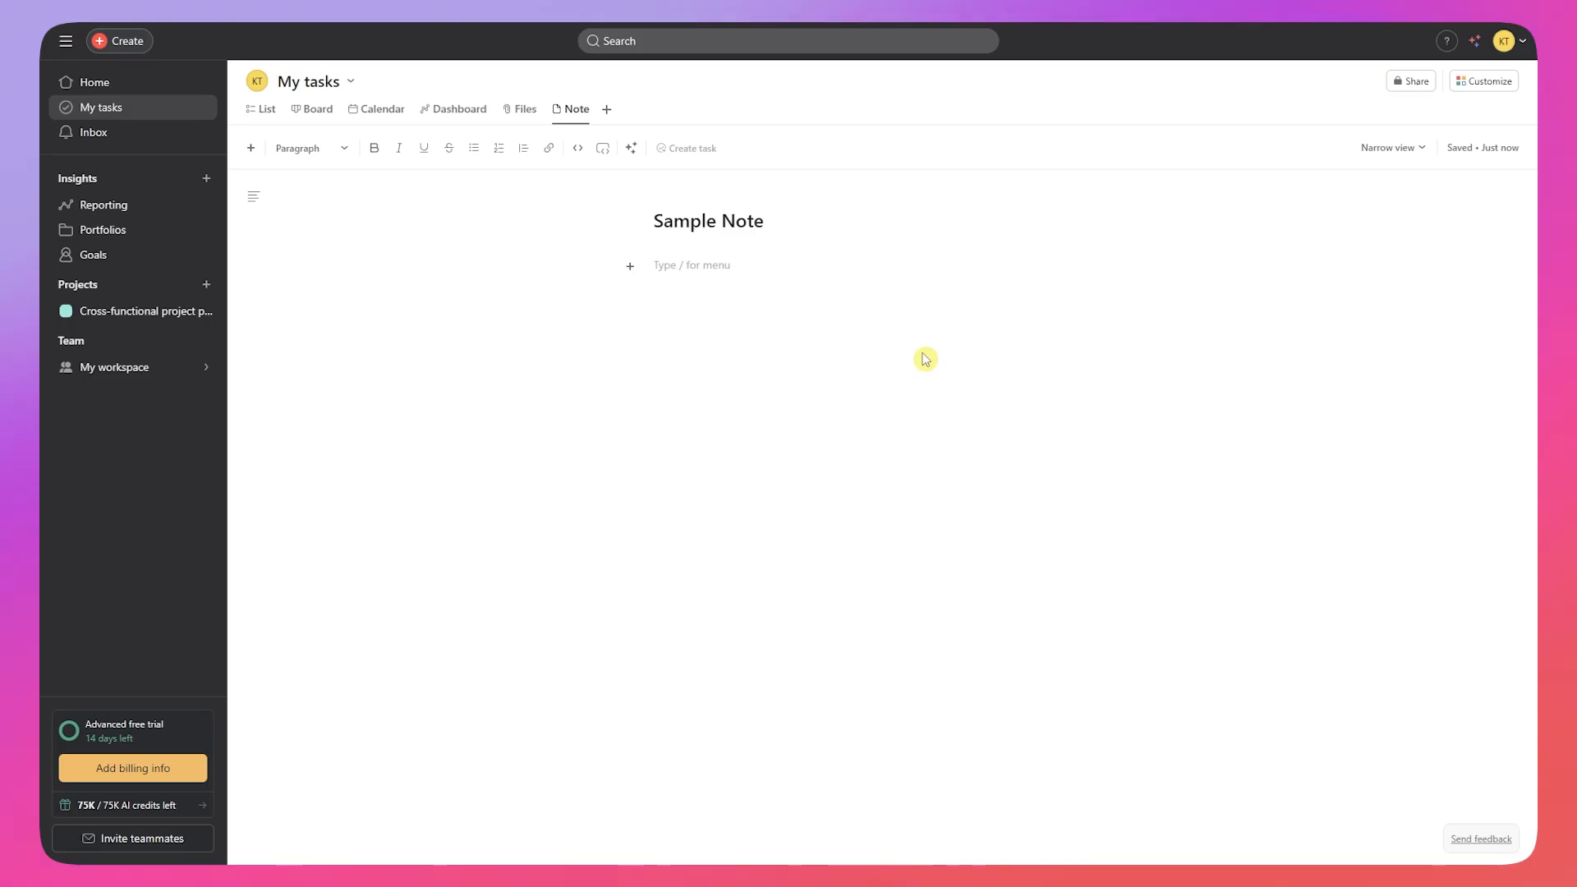
{"action": "type", "text": "firs"}
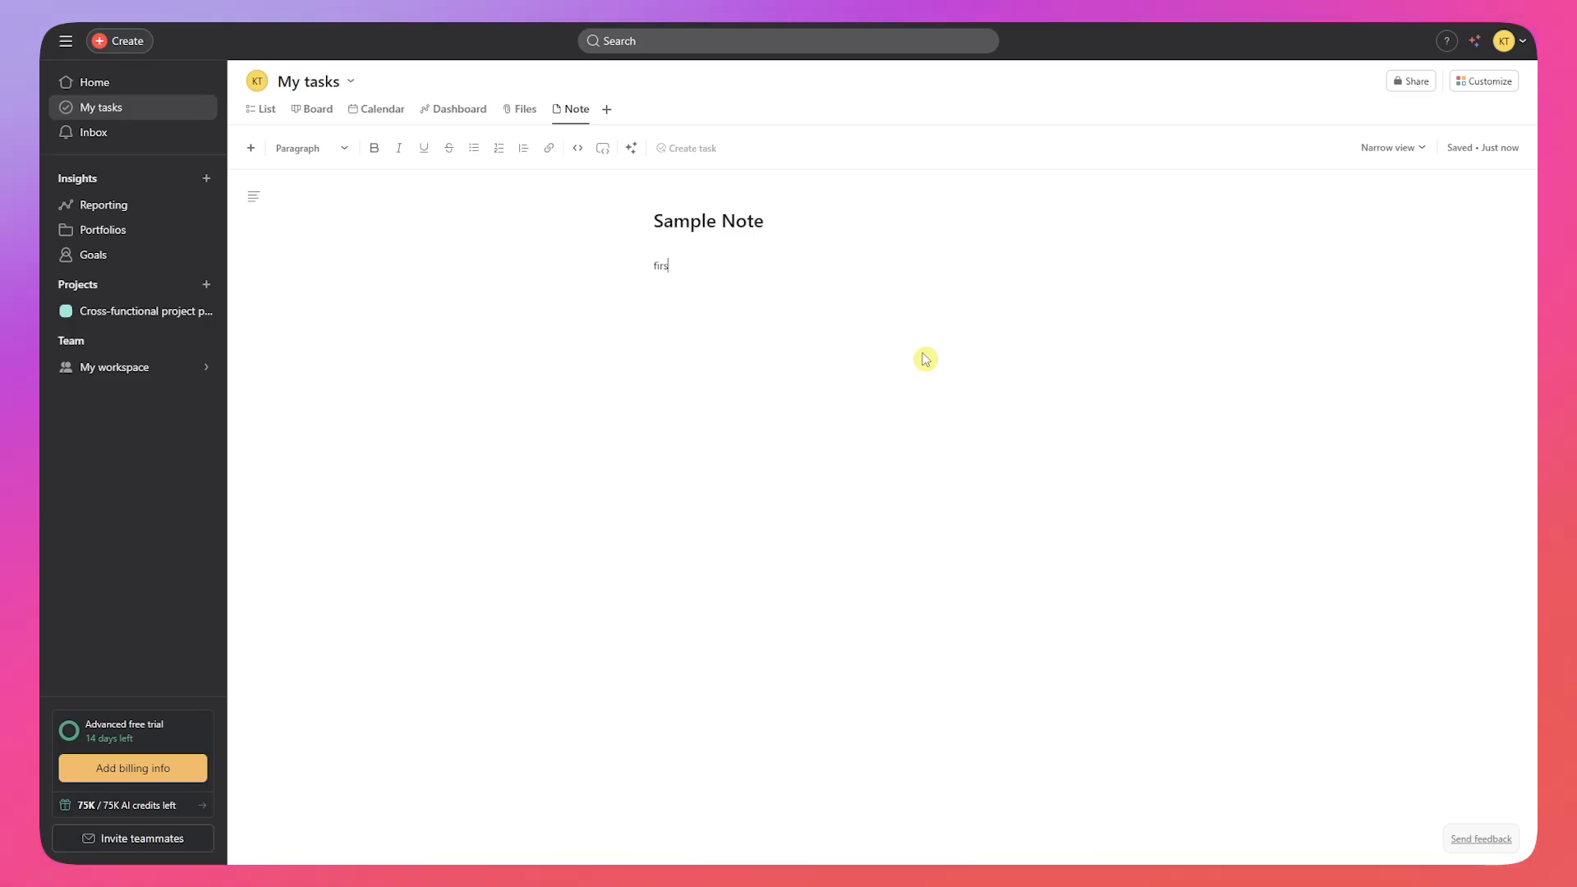
{"action": "key", "text": "BackSpace"}
{"action": "type", "text": "Fi"}
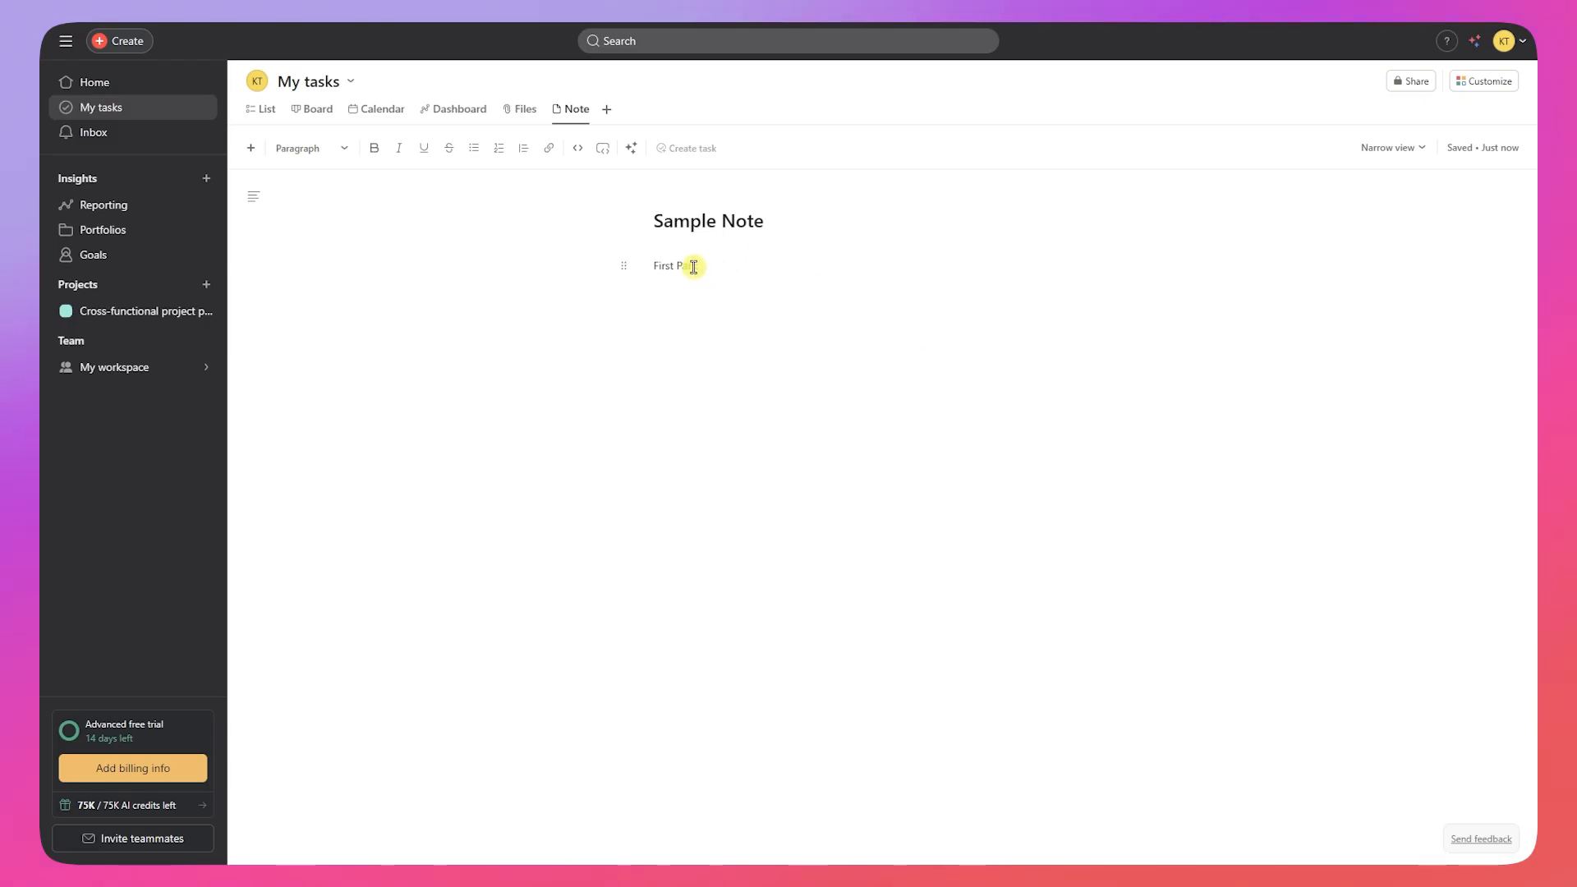
{"action": "left_click_drag", "start_coordinate": [711, 269], "coordinate": [626, 268]}
{"action": "left_click", "coordinate": [374, 149]}
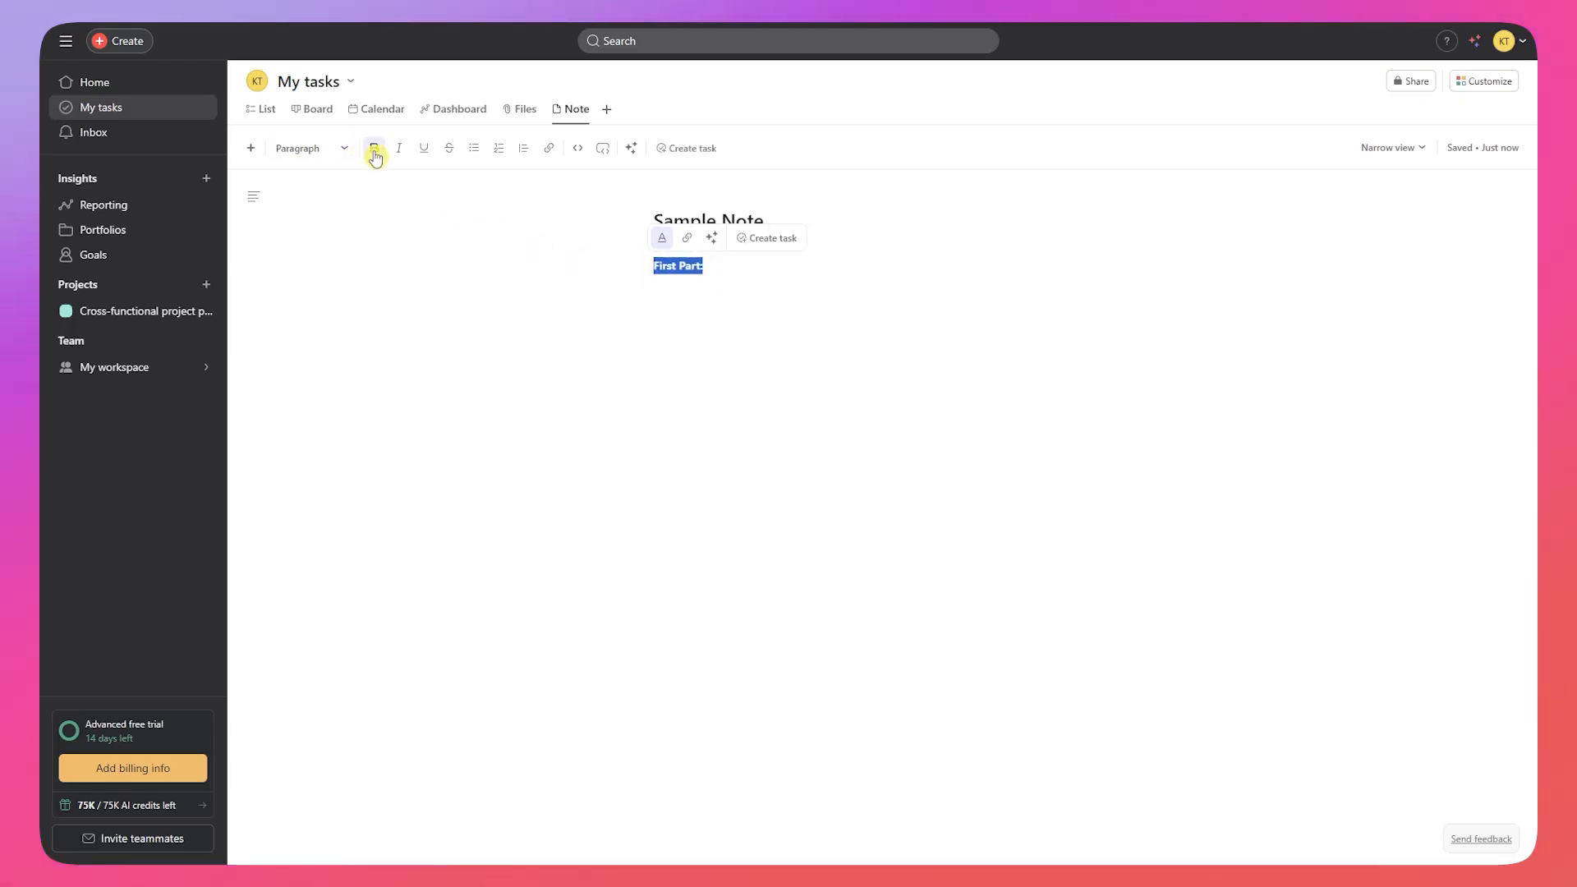
Step: Set the text style of the "First Part:" line to Heading 1
{"action": "left_click", "coordinate": [332, 149]}
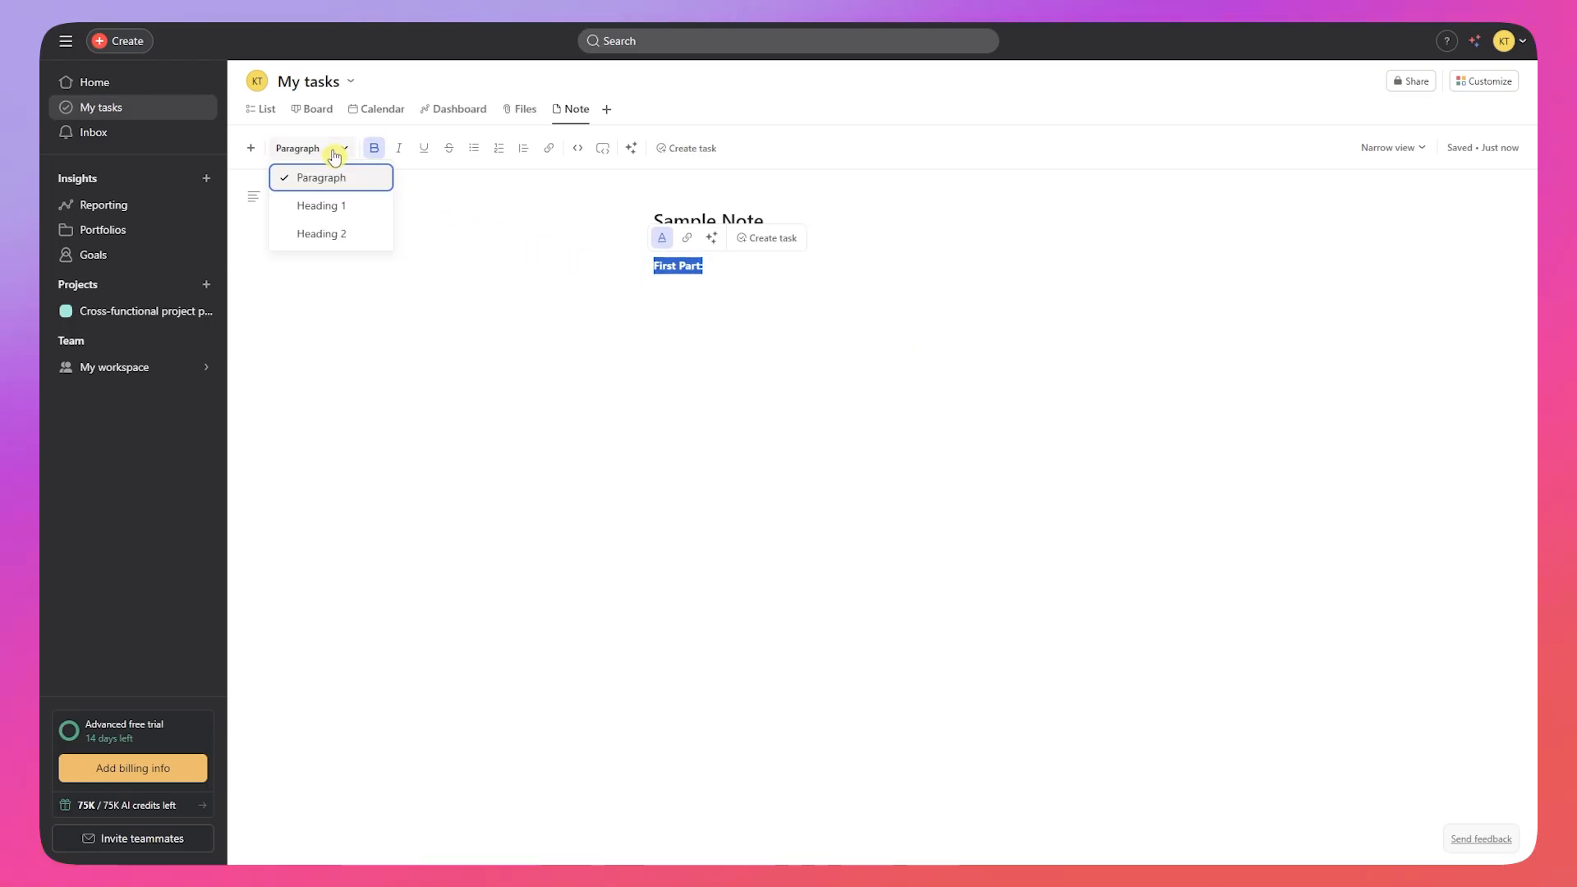
{"action": "left_click", "coordinate": [345, 236]}
{"action": "left_click", "coordinate": [321, 149]}
{"action": "left_click", "coordinate": [289, 180]}
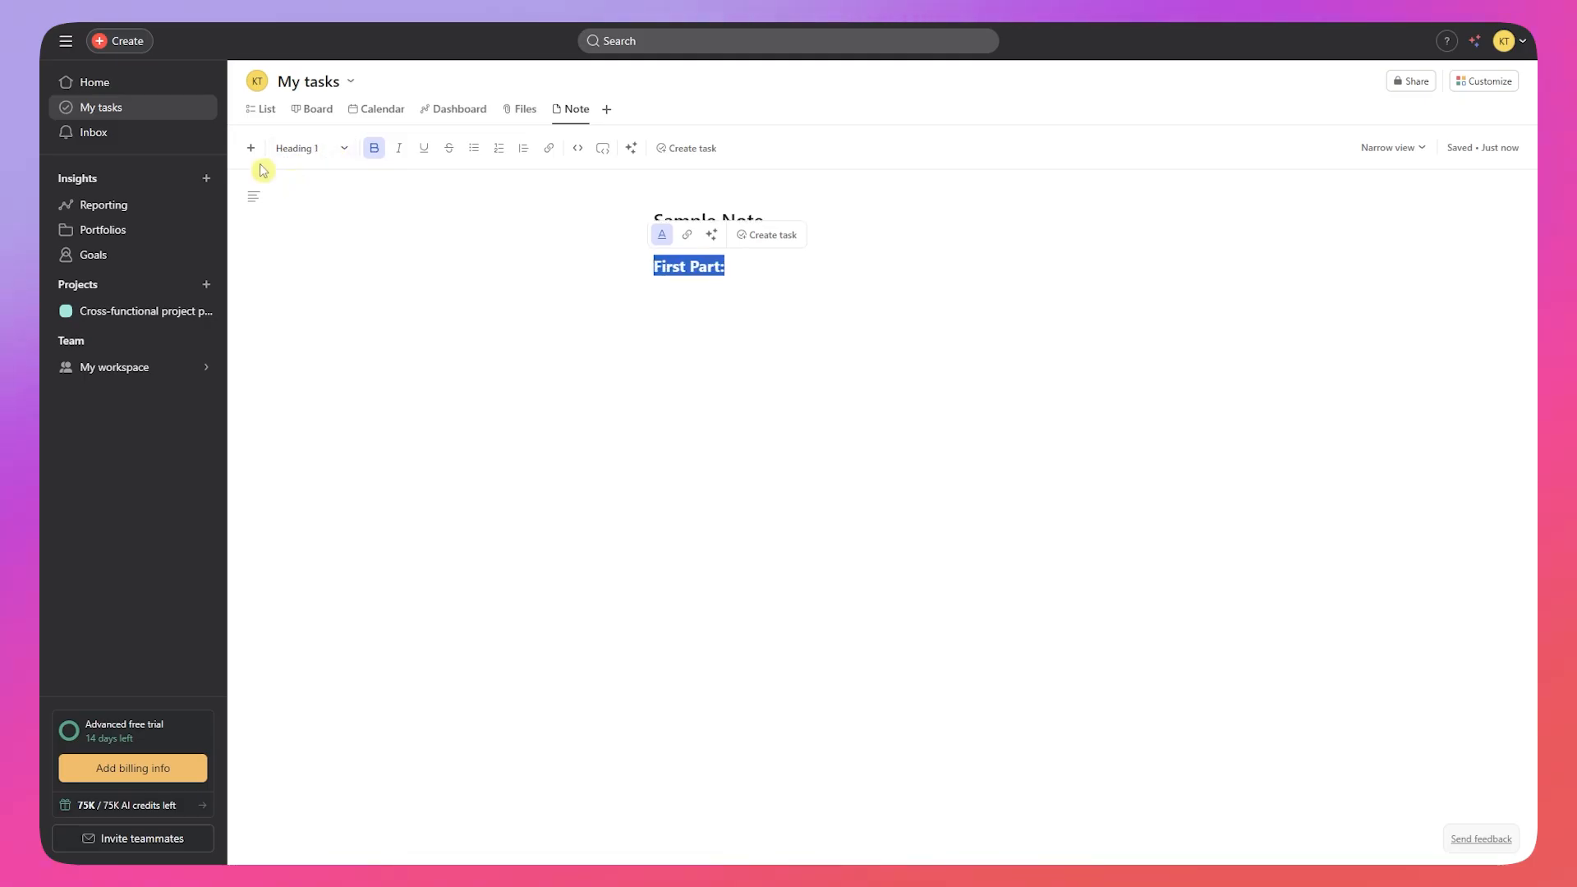
Step: Examine the content types that can be inserted into the note, without inserting any
{"action": "left_click", "coordinate": [254, 151]}
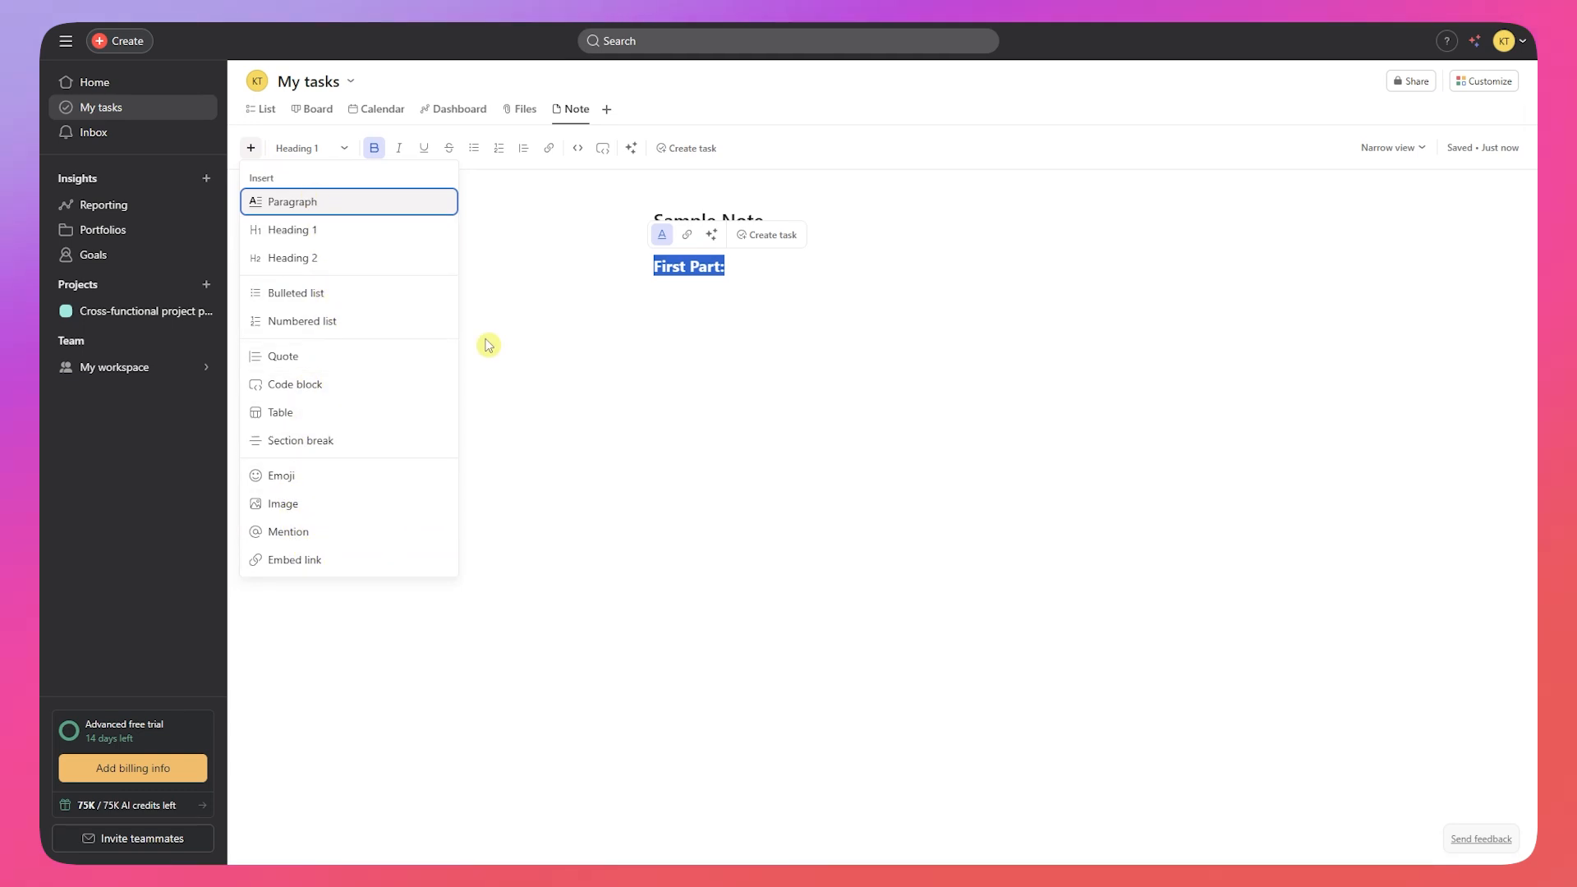
{"action": "left_click", "coordinate": [415, 154]}
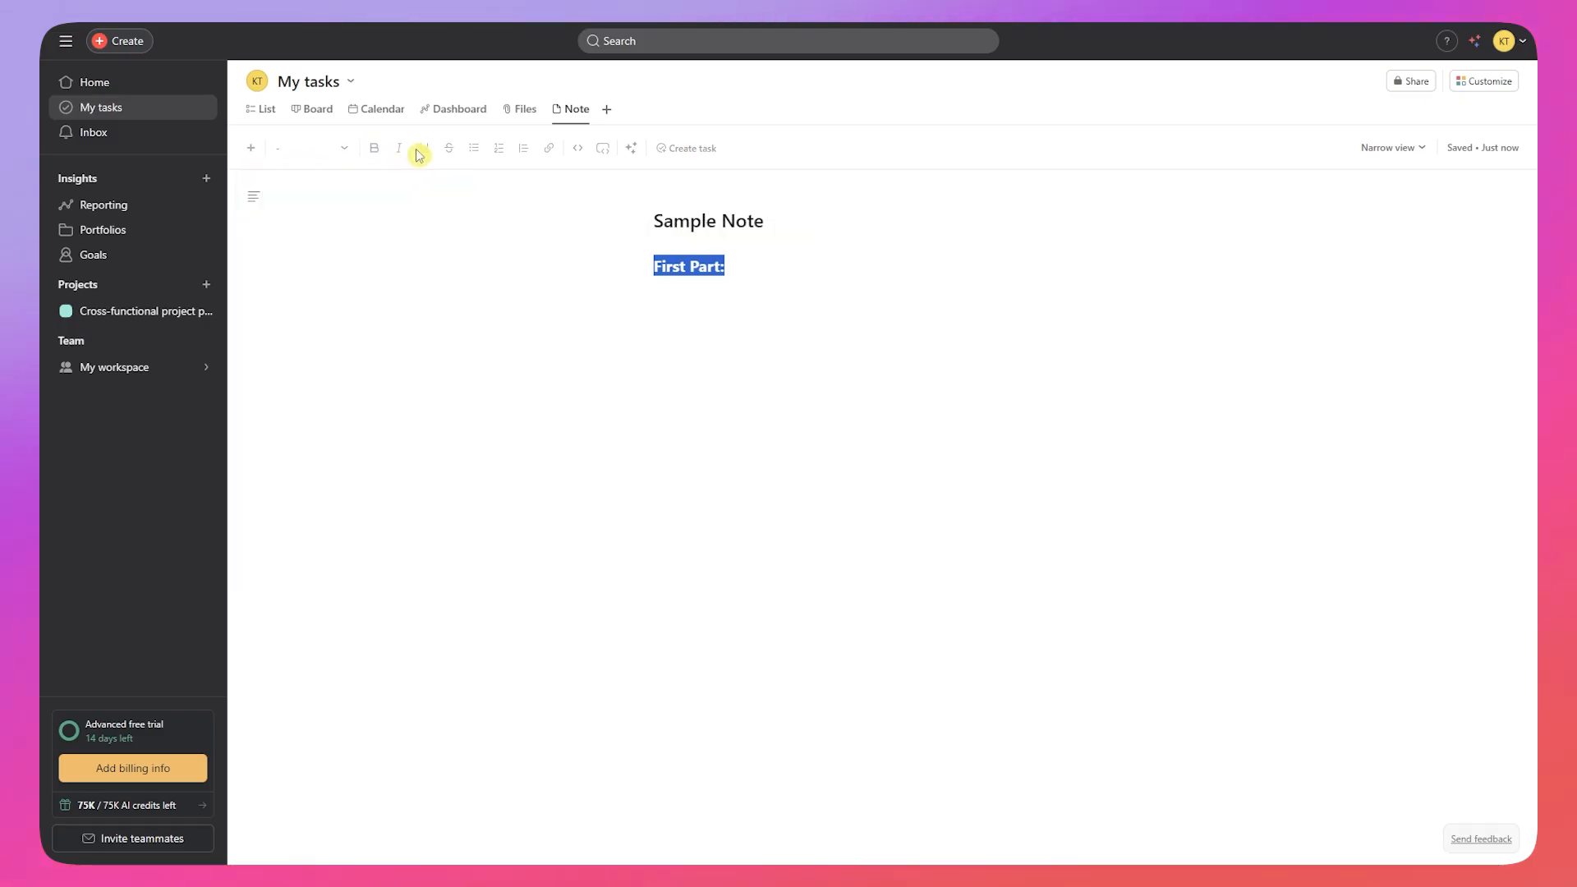
{"action": "left_click", "coordinate": [750, 318]}
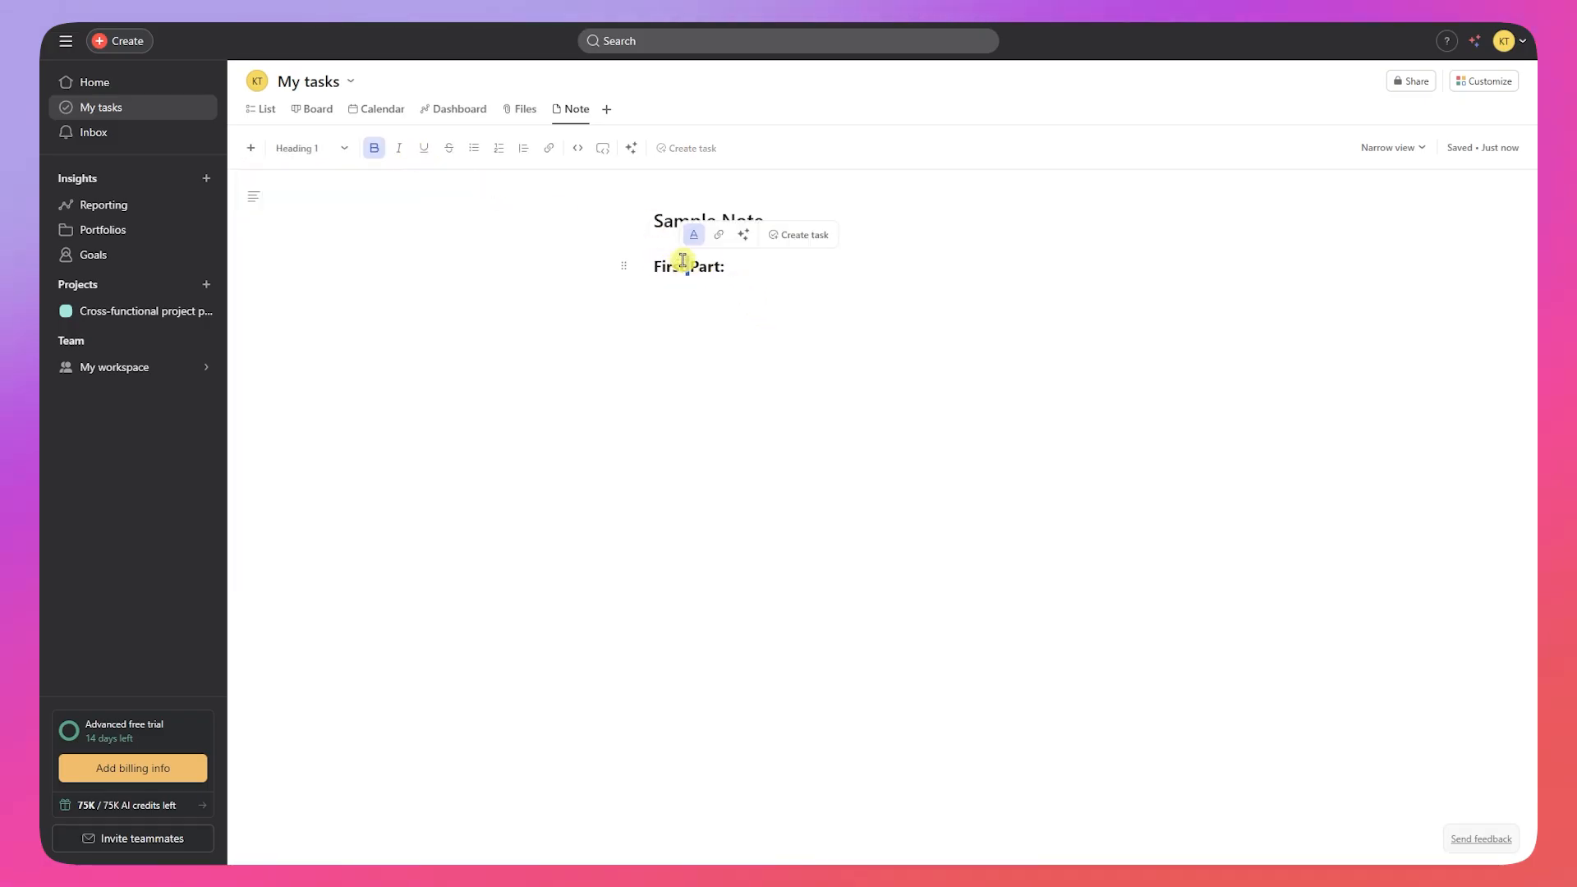
Step: Add an empty line below the "First Part:" heading and show the note's outline
{"action": "left_click", "coordinate": [738, 271]}
{"action": "key", "text": "Return"}
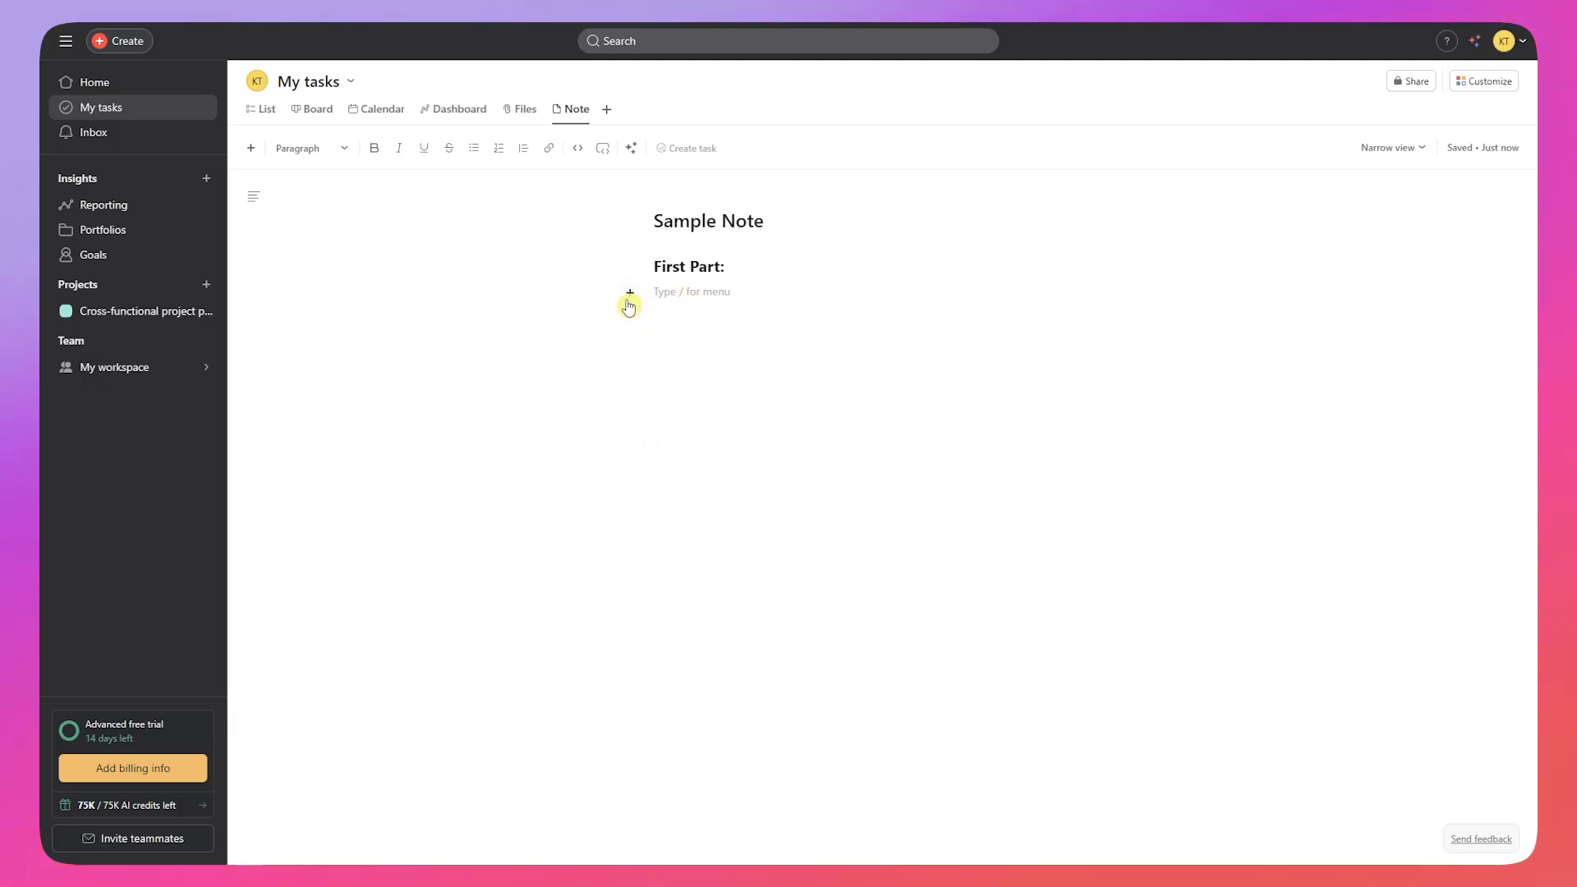
{"action": "left_click", "coordinate": [254, 198]}
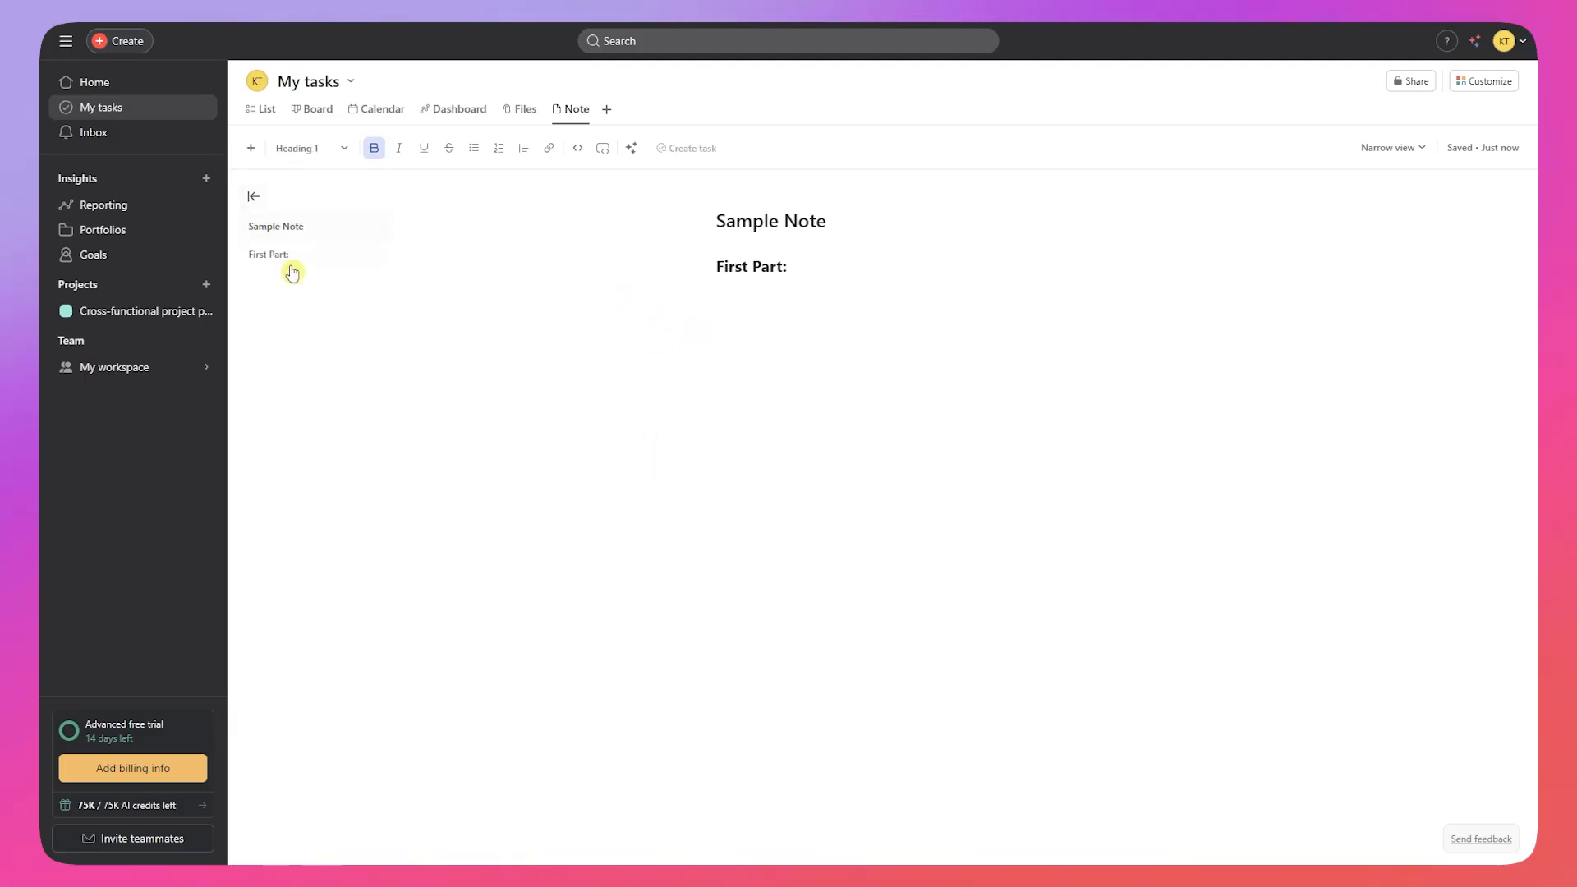
{"action": "left_click", "coordinate": [254, 198]}
{"action": "left_click", "coordinate": [255, 198]}
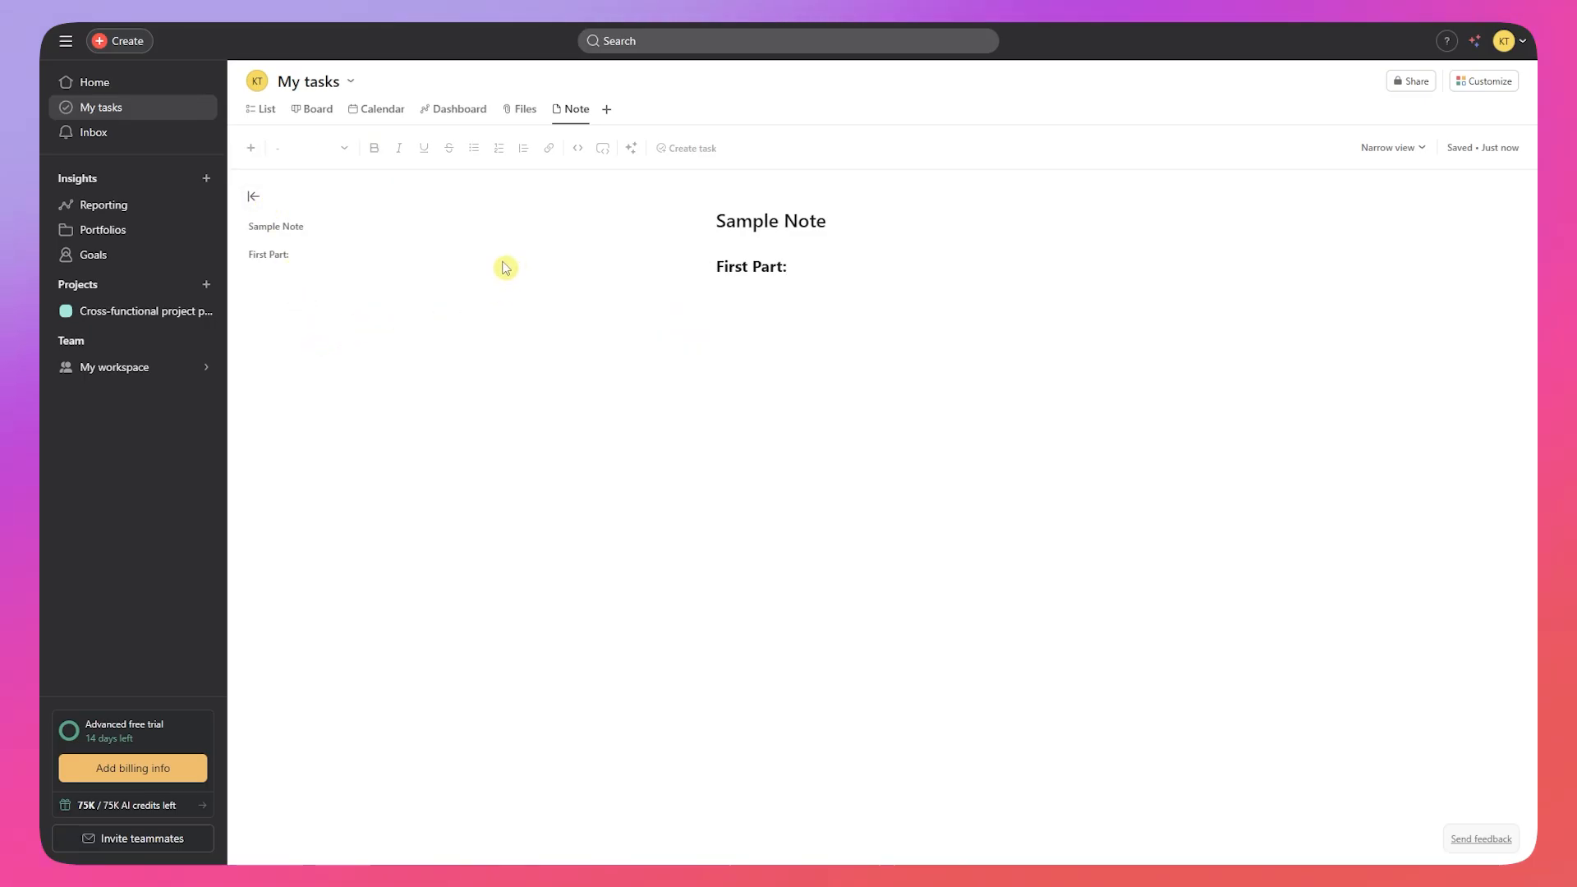
Step: Add a task named "Sample Task 2" to the Recently assigned section of the My tasks list
{"action": "left_click", "coordinate": [259, 109]}
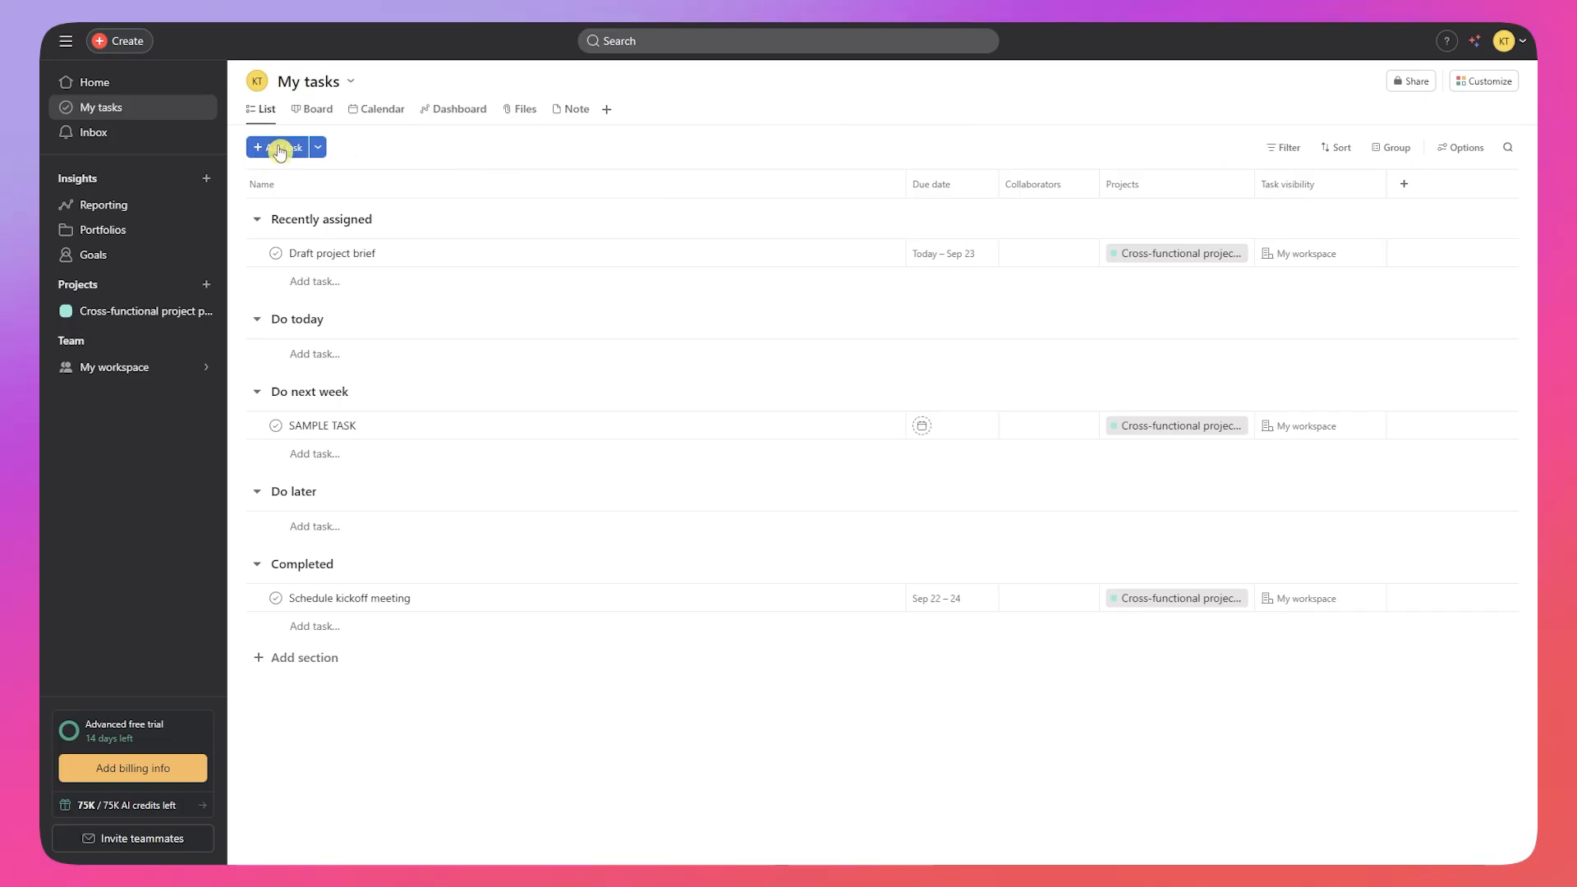
{"action": "left_click", "coordinate": [318, 148]}
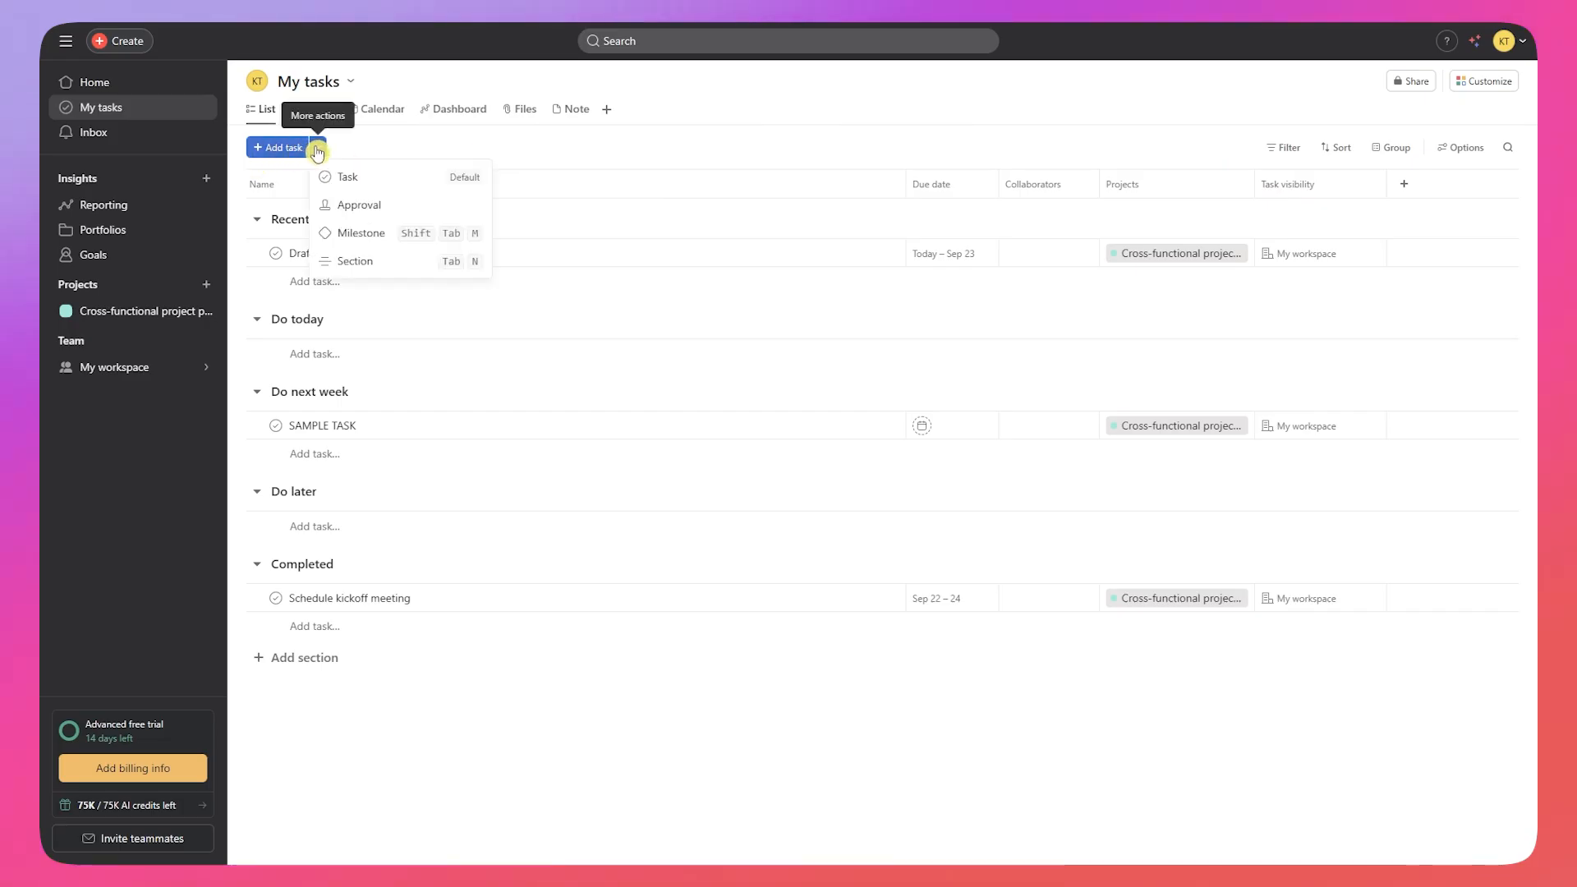
{"action": "left_click", "coordinate": [281, 149]}
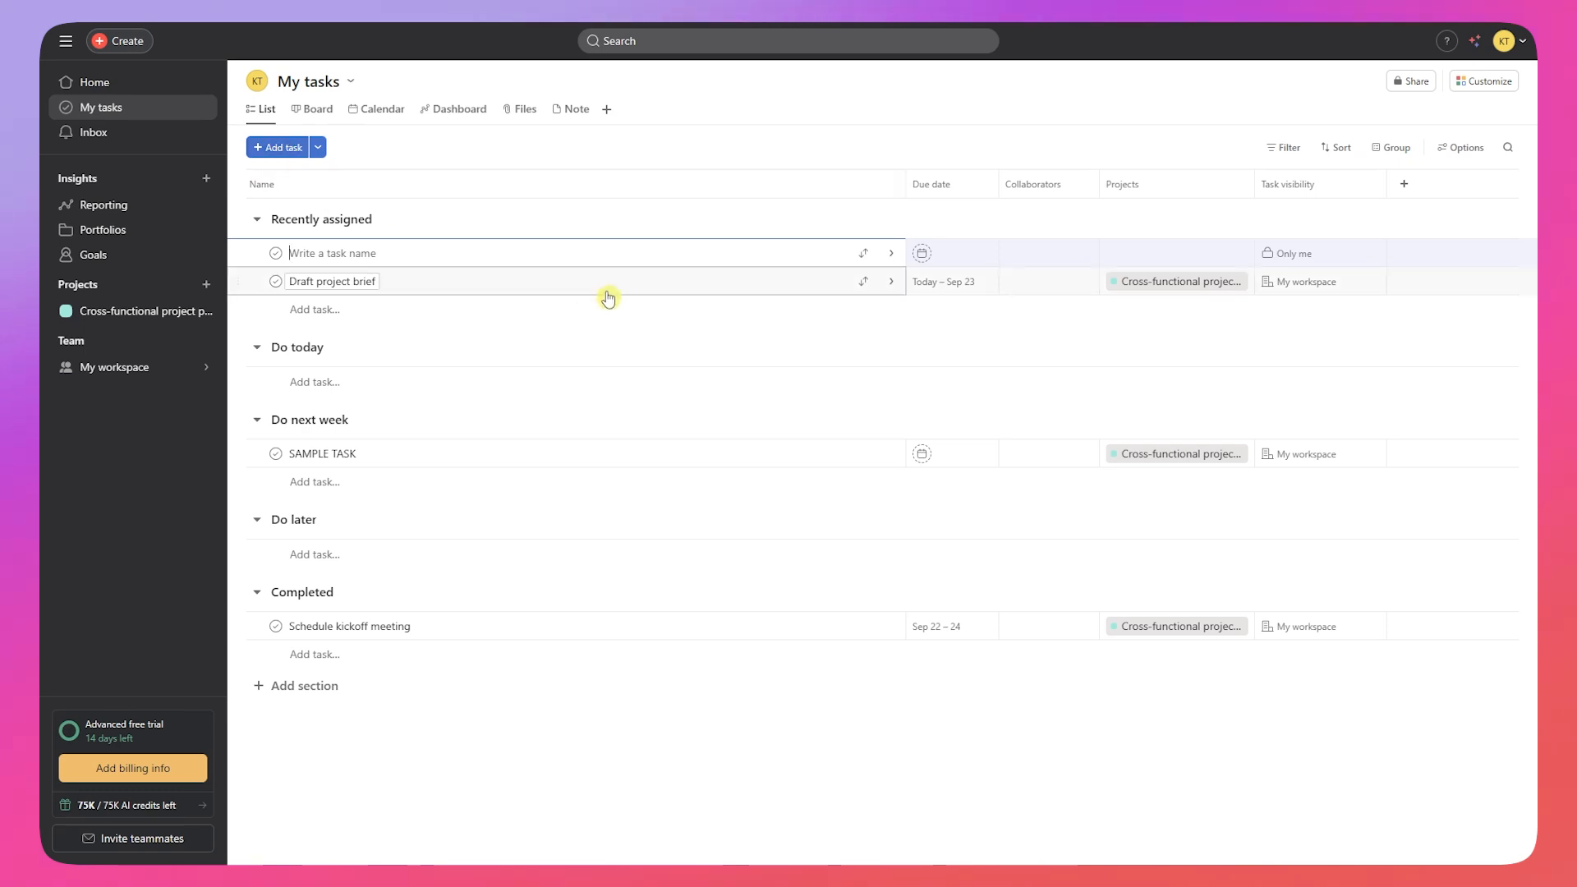
{"action": "left_click", "coordinate": [534, 255]}
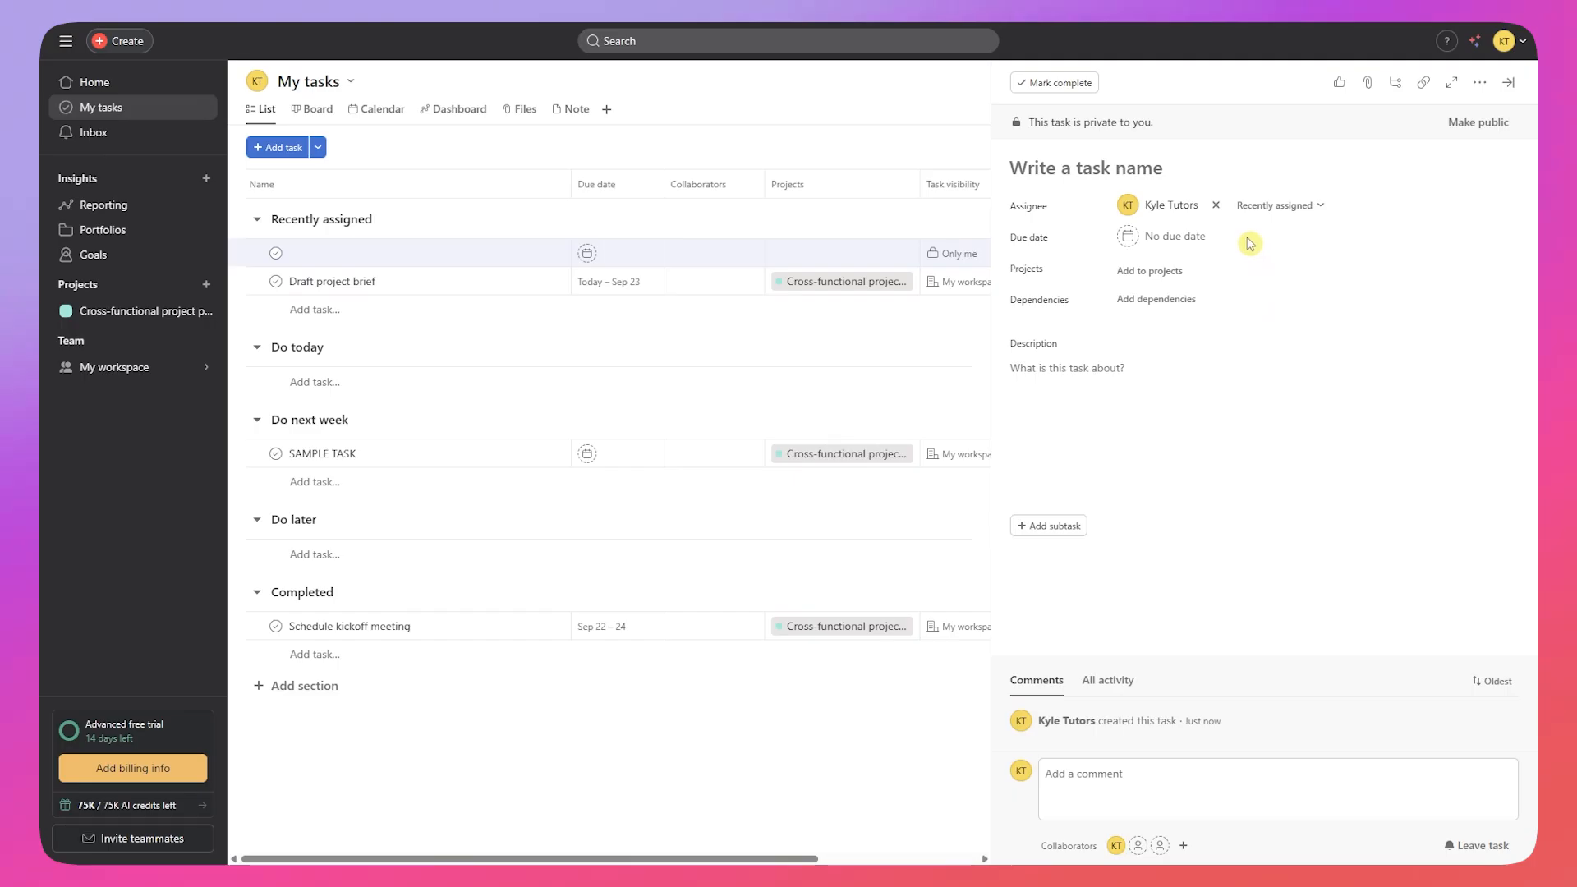
{"action": "left_click", "coordinate": [1096, 165]}
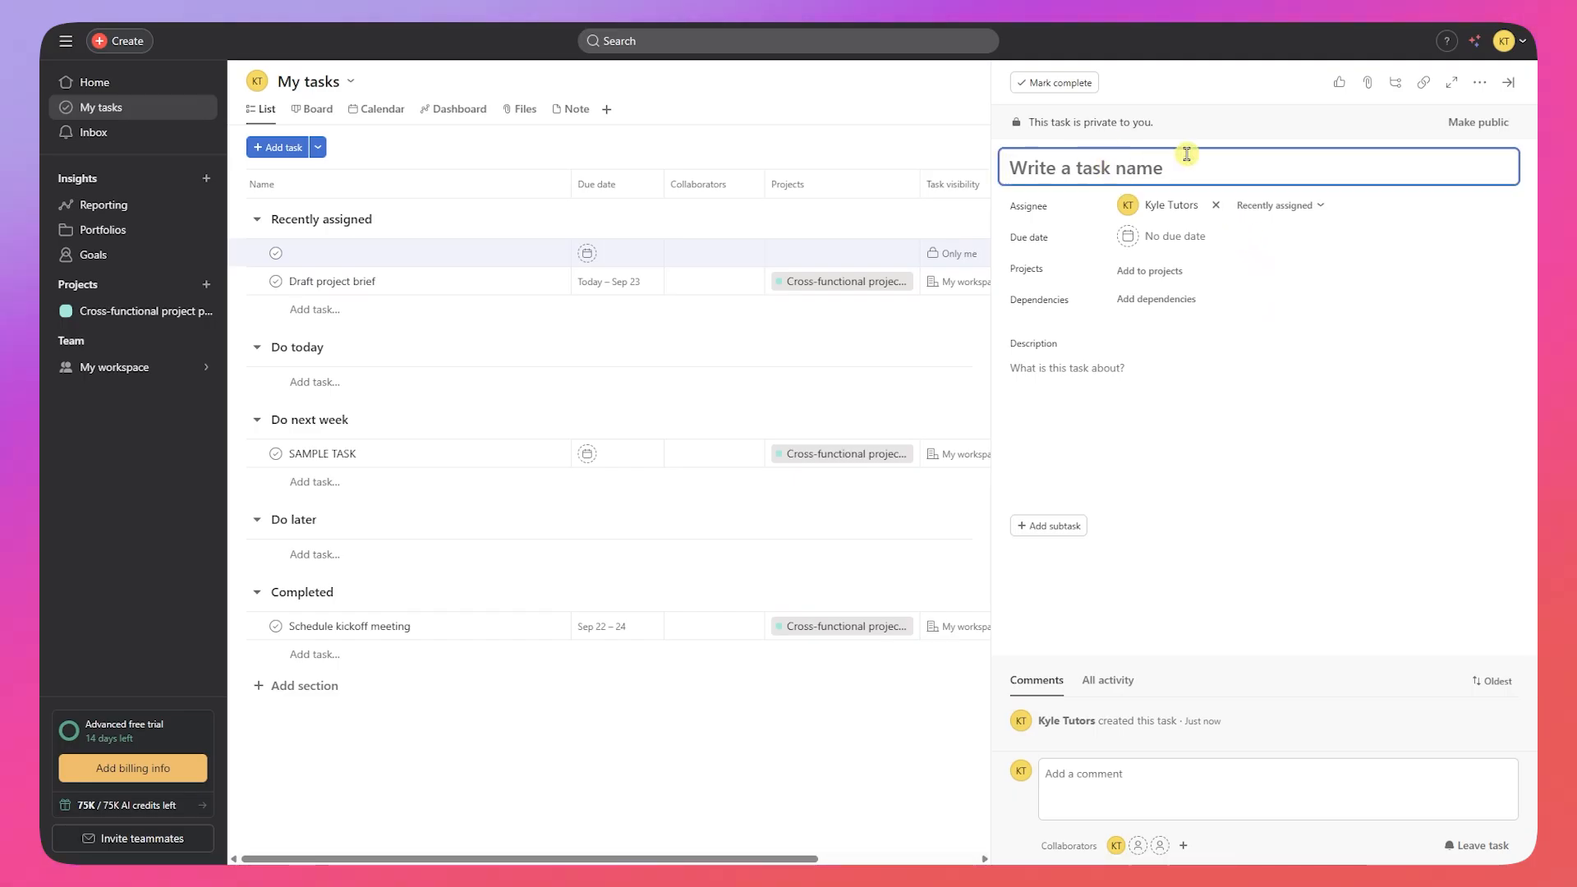
{"action": "type", "text": "Sample Task 2"}
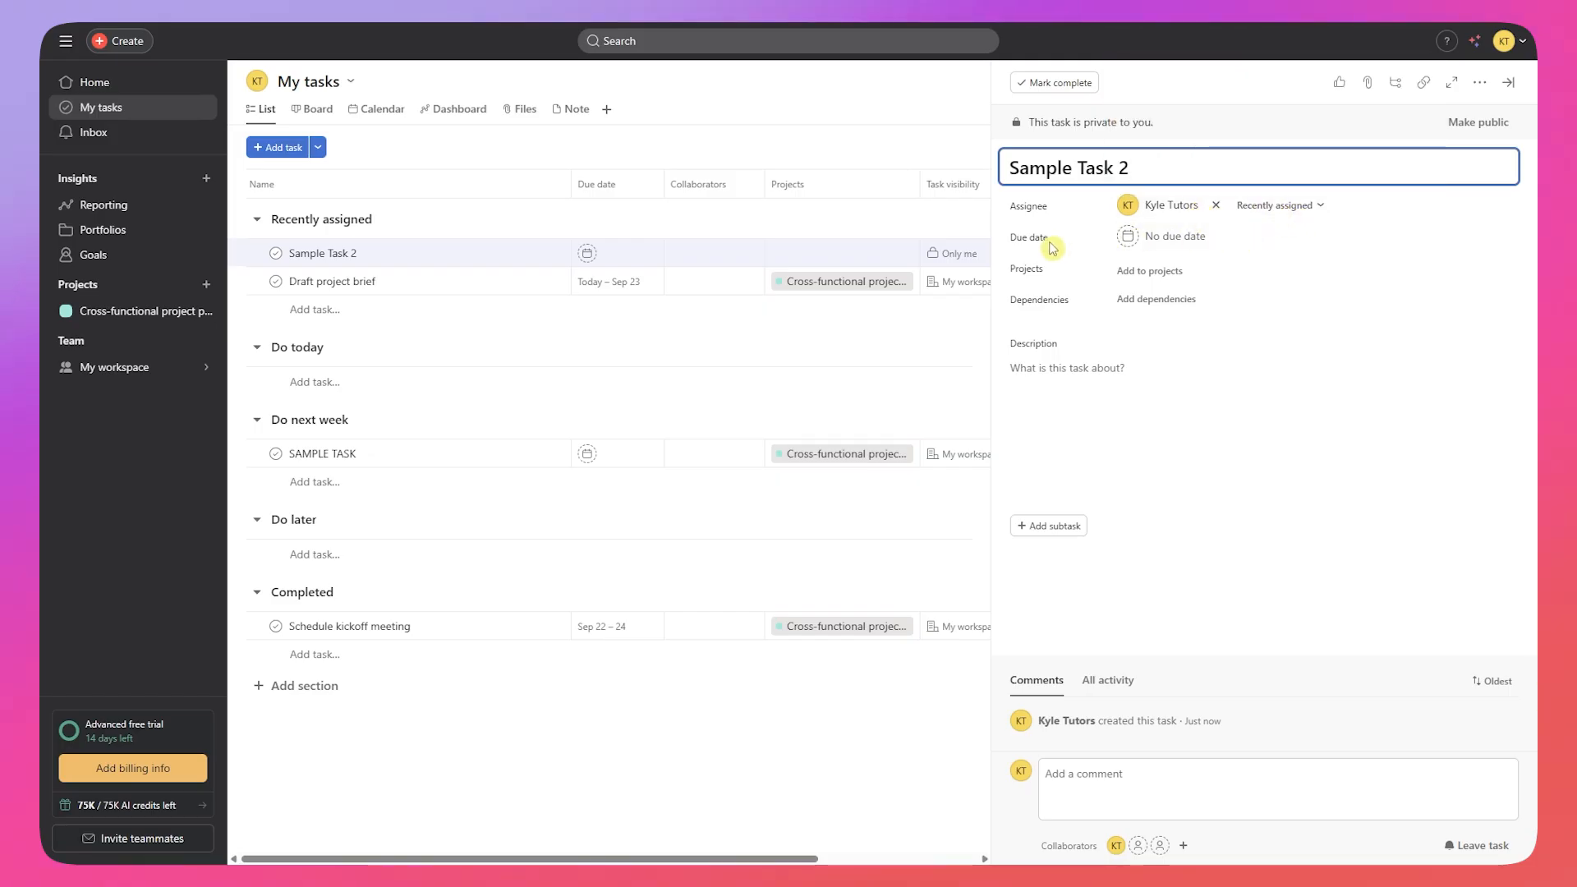
Step: Add Sample Task 2 to the Cross-functional project plan project, leaving its due date unset
{"action": "left_click", "coordinate": [1193, 245]}
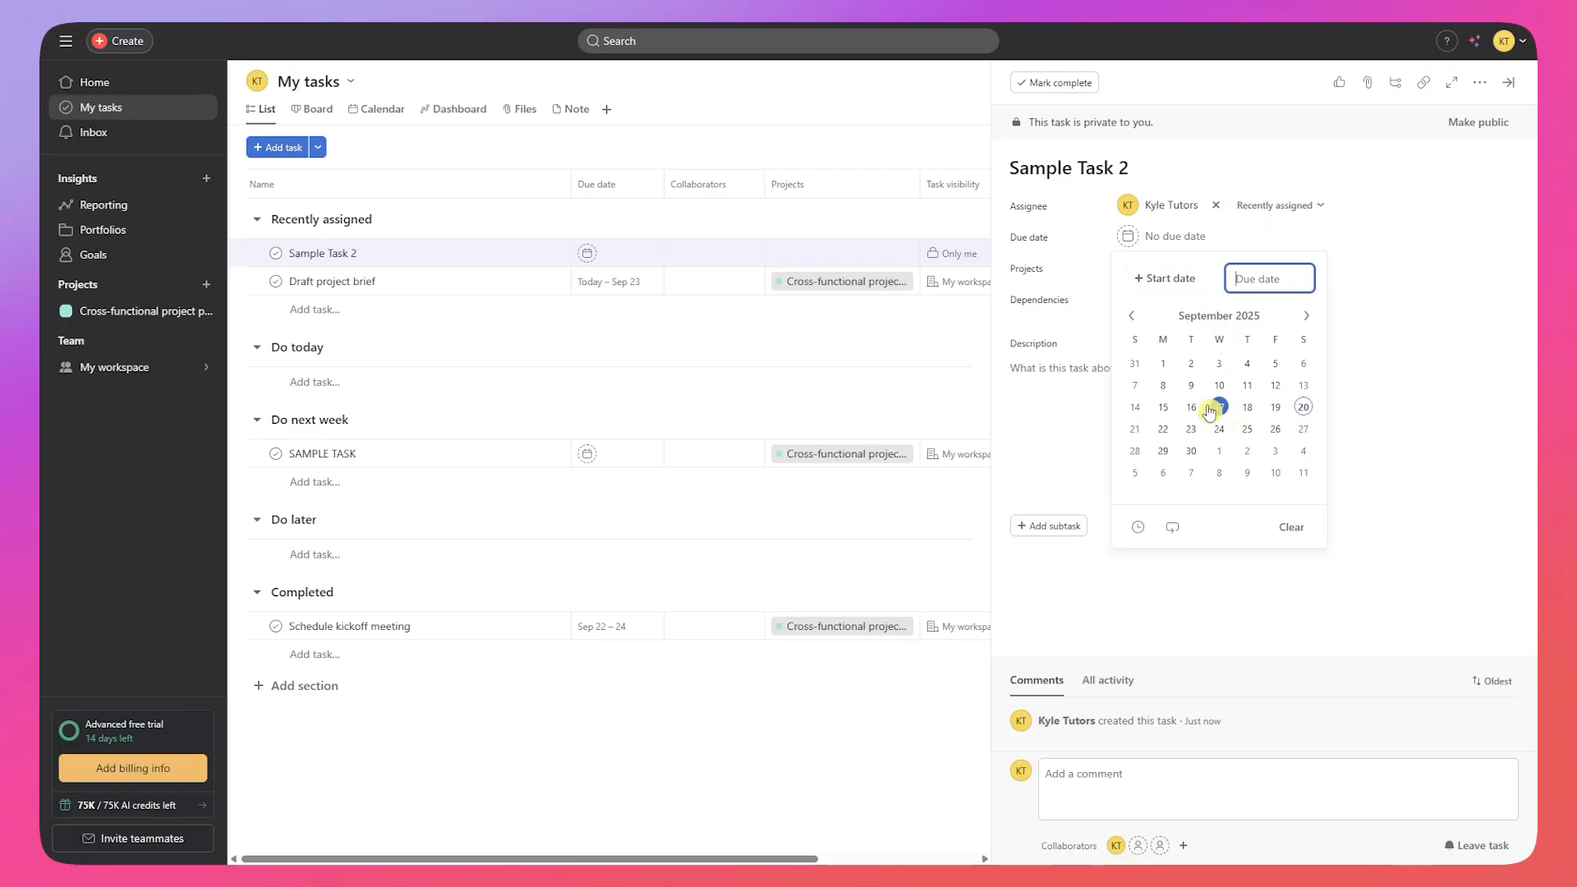
{"action": "left_click", "coordinate": [1068, 439]}
{"action": "left_click", "coordinate": [1155, 271]}
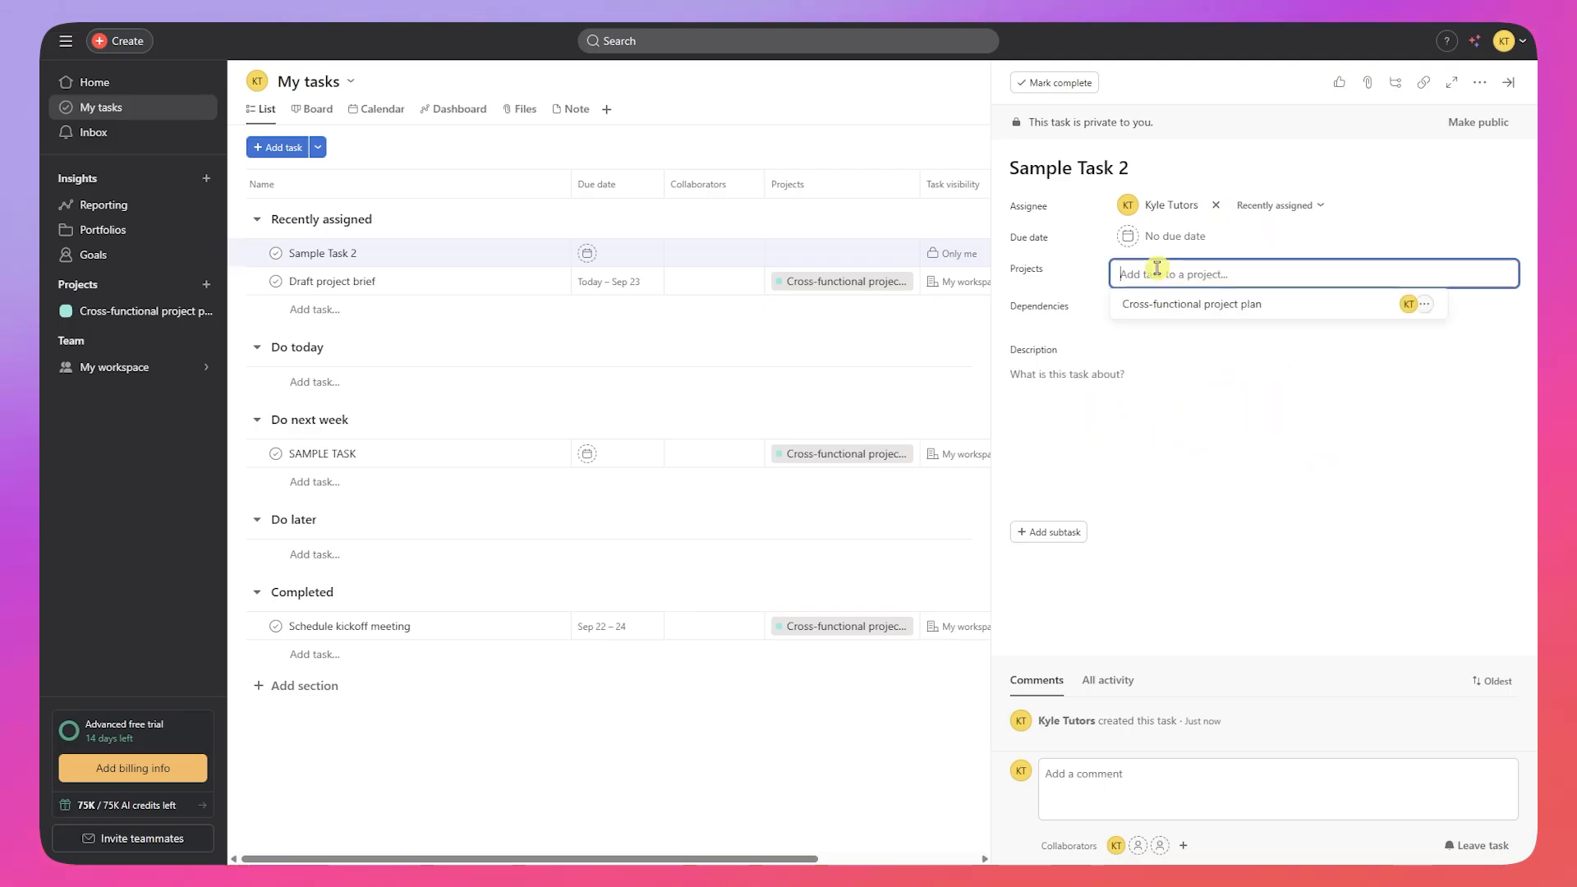
{"action": "left_click", "coordinate": [1158, 305]}
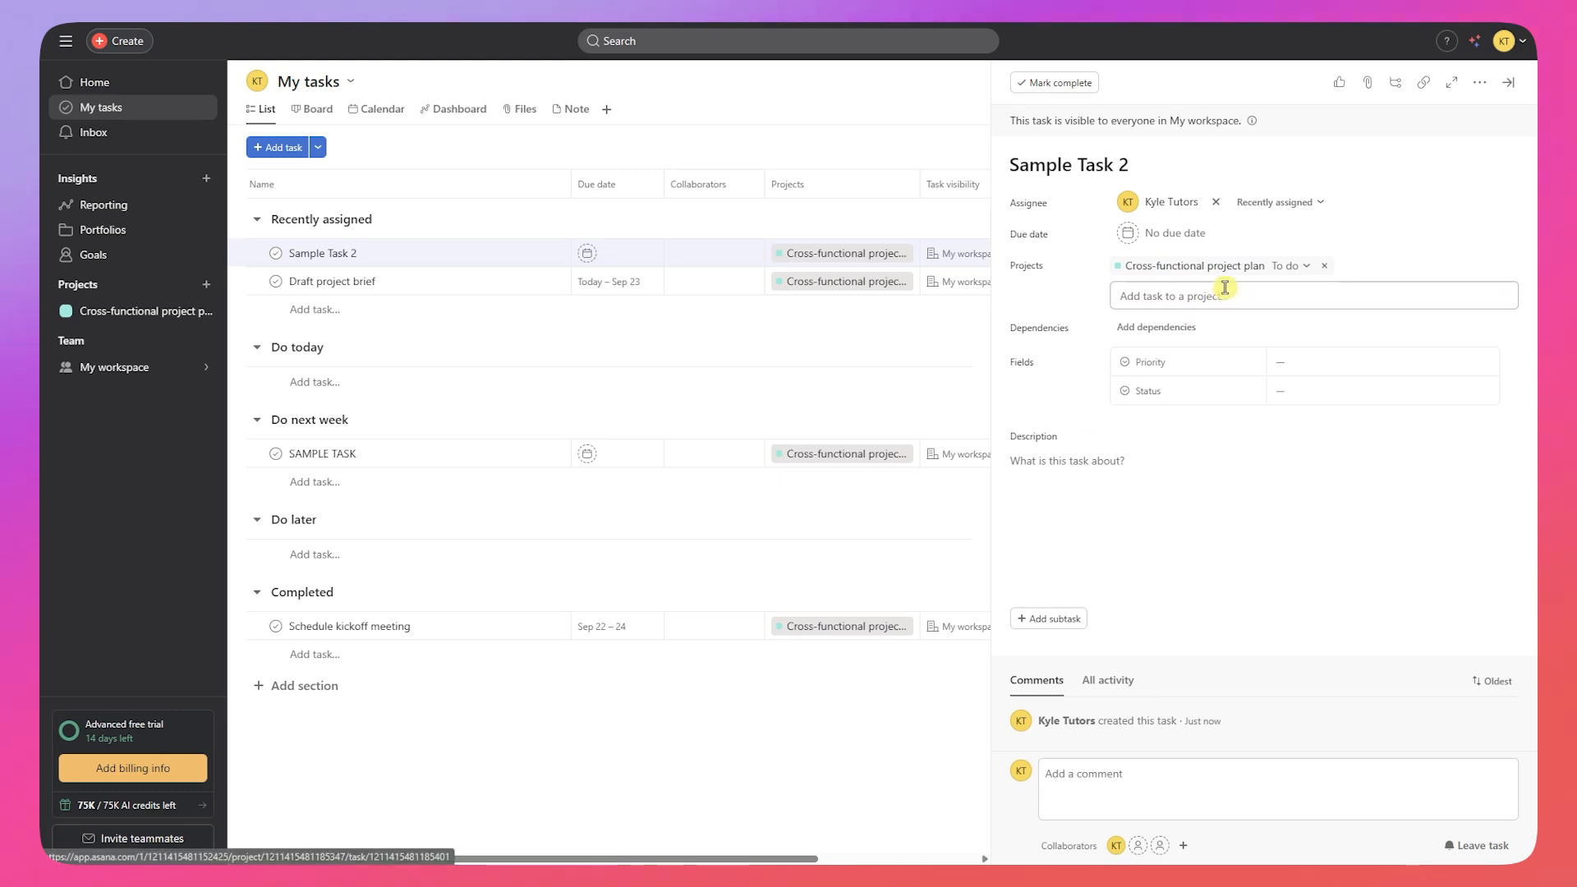
Step: Examine which tasks can be set as blocking Sample Task 2, without choosing a dependency
{"action": "left_click", "coordinate": [1141, 328]}
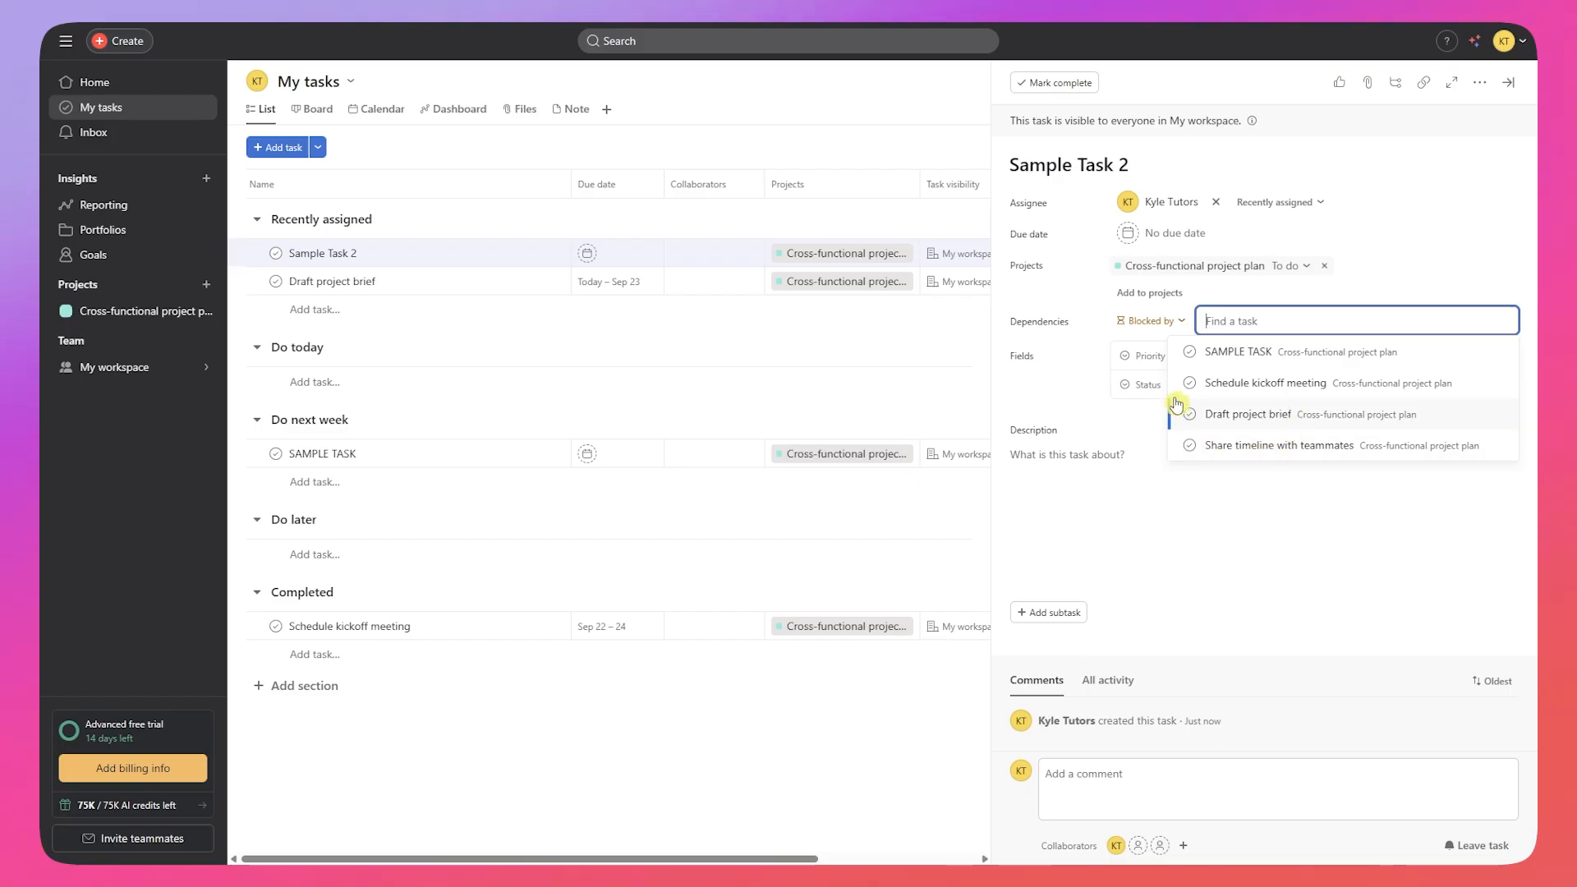
{"action": "mouse_move", "coordinate": [1059, 330]}
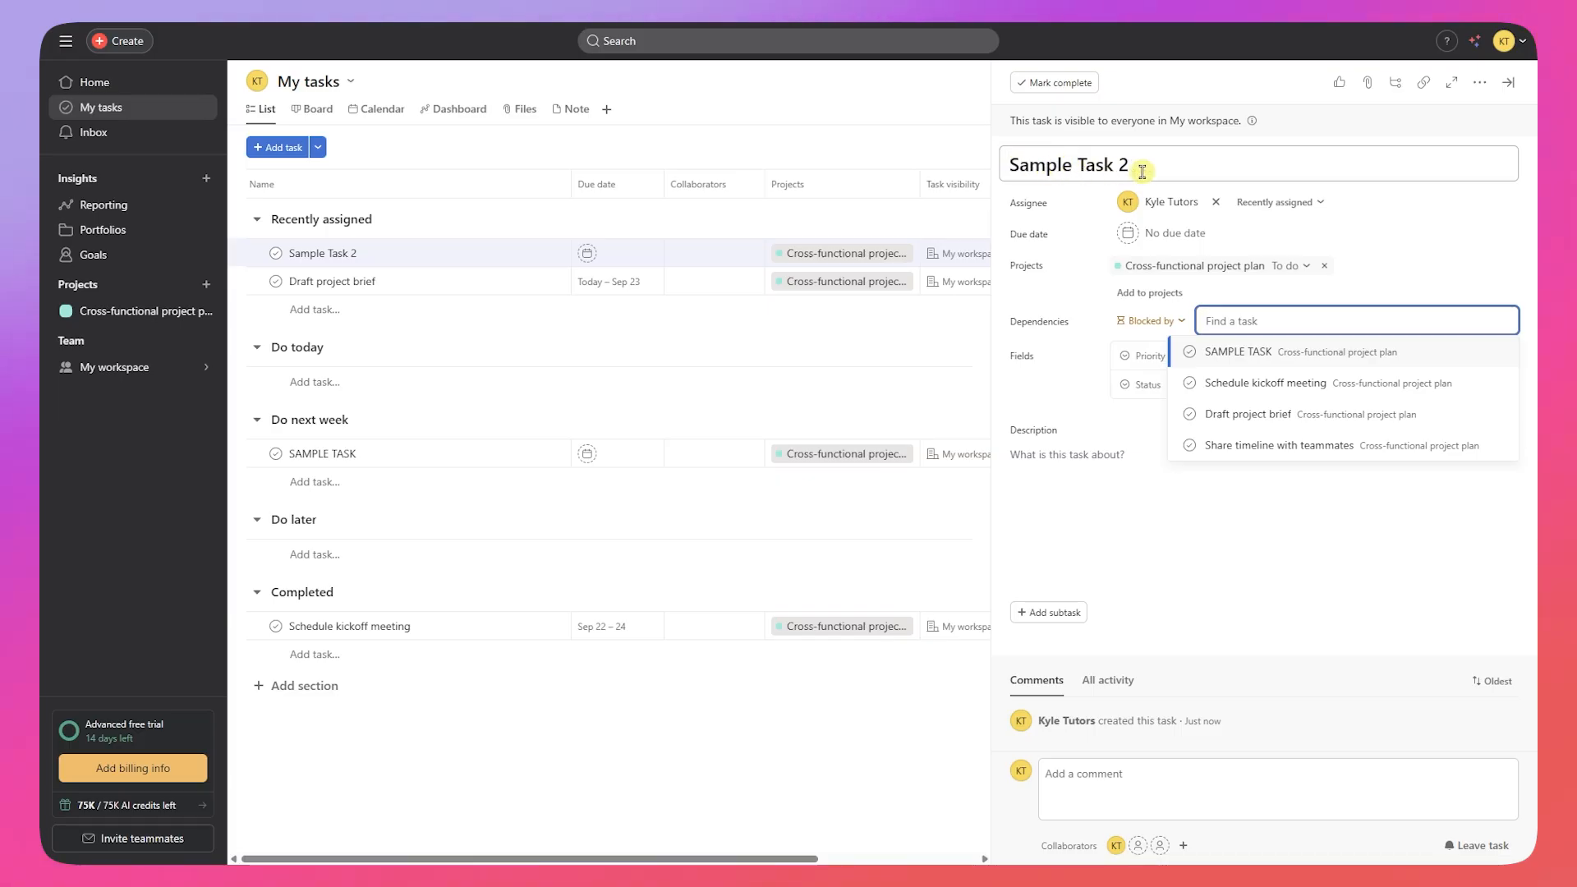
{"action": "left_click", "coordinate": [1039, 356]}
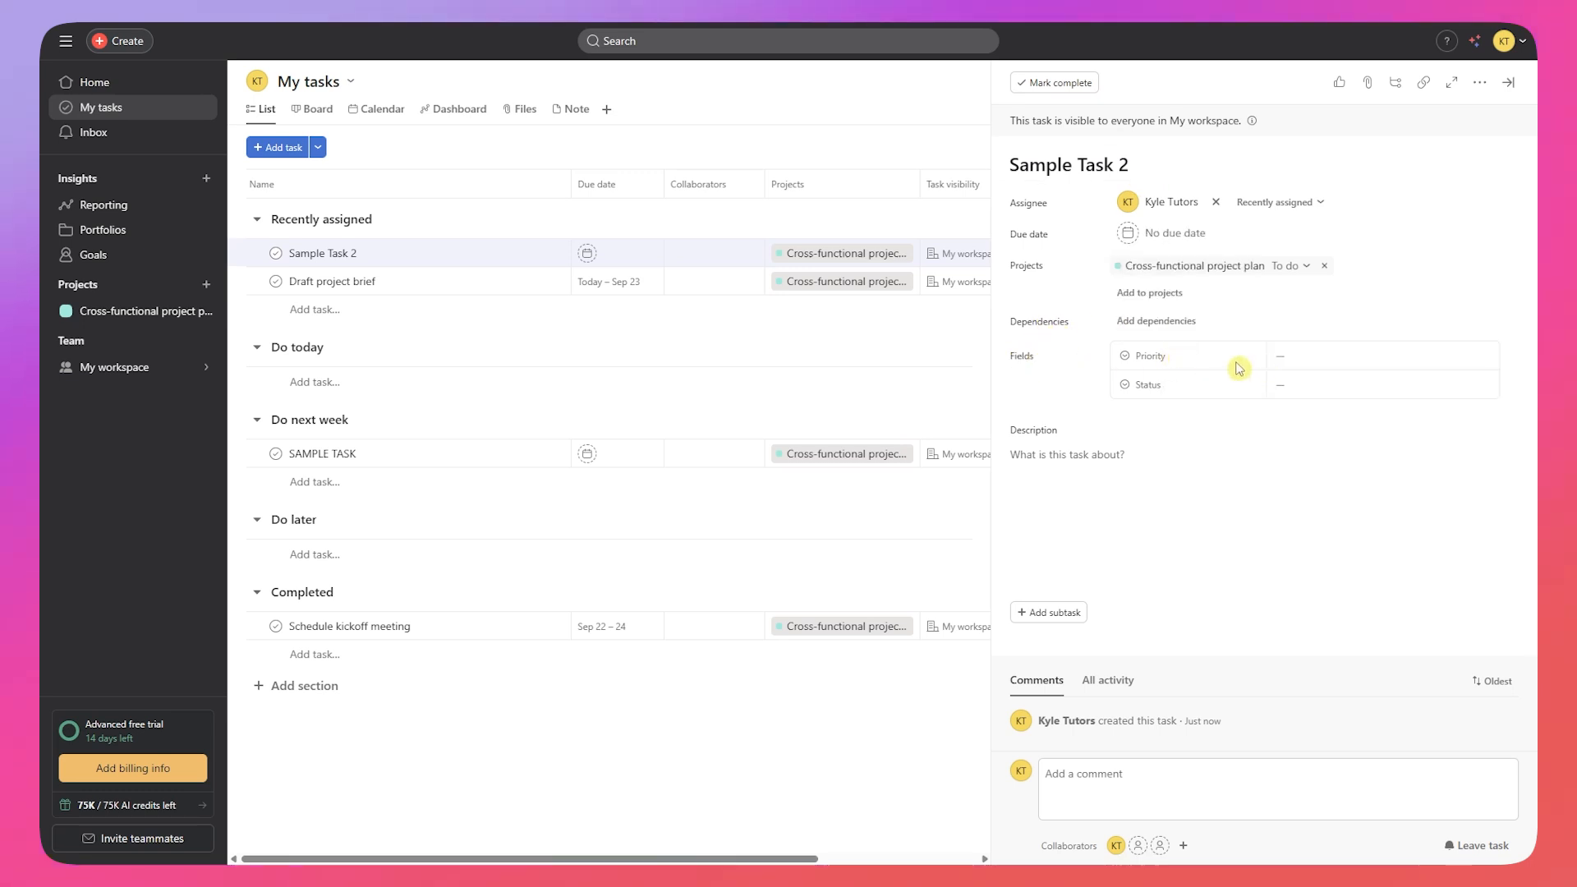
Step: Examine the content types that can be inserted into Sample Task 2's description, without inserting any
{"action": "left_click", "coordinate": [1137, 450]}
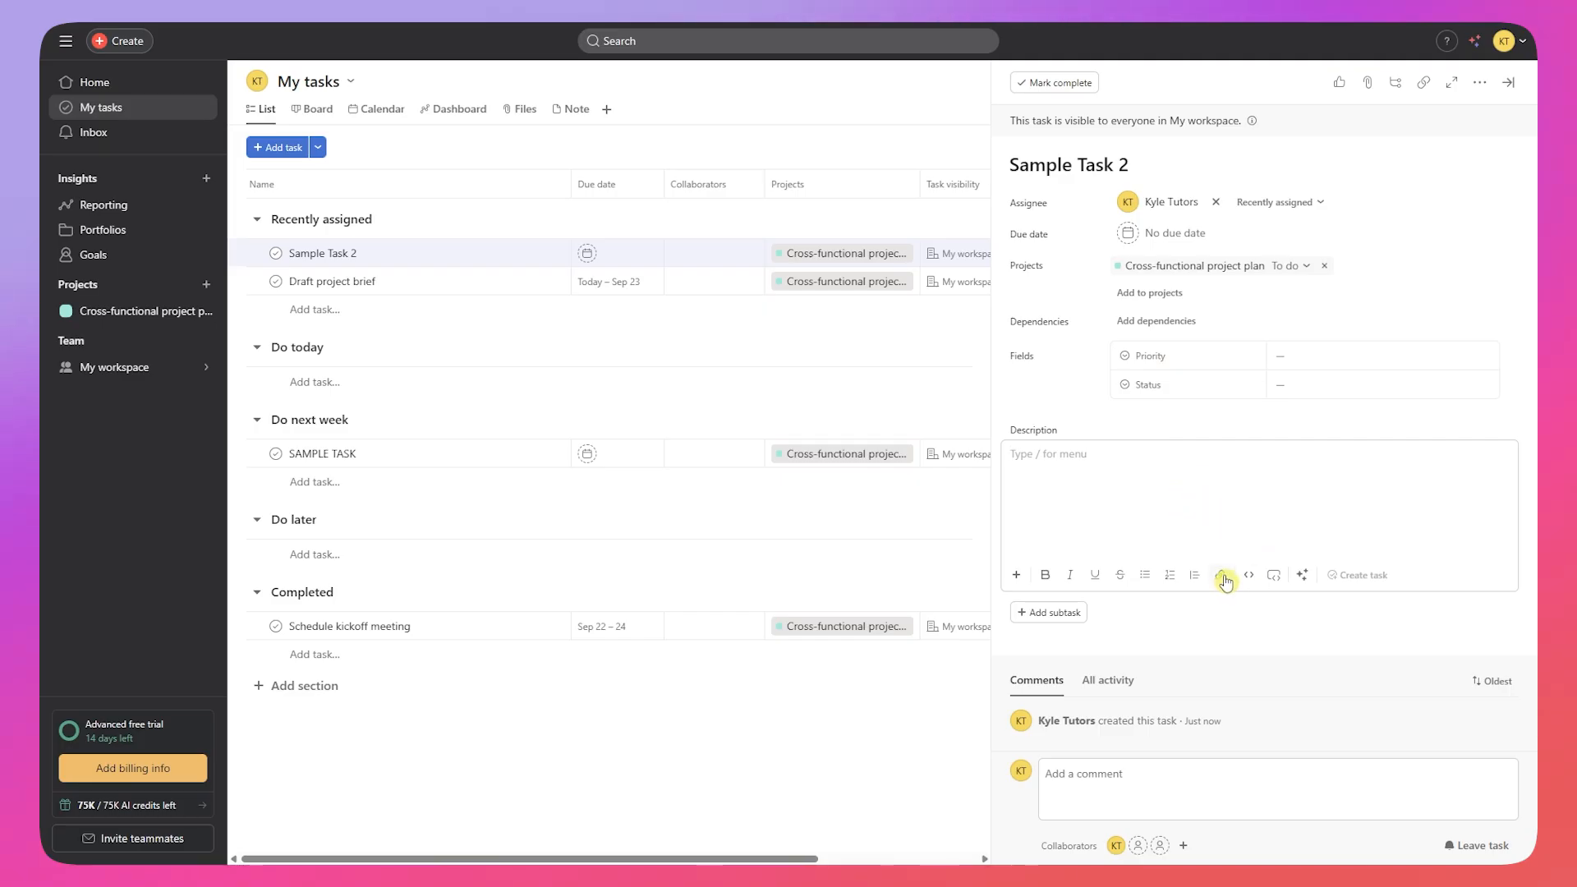
{"action": "left_click", "coordinate": [1016, 575]}
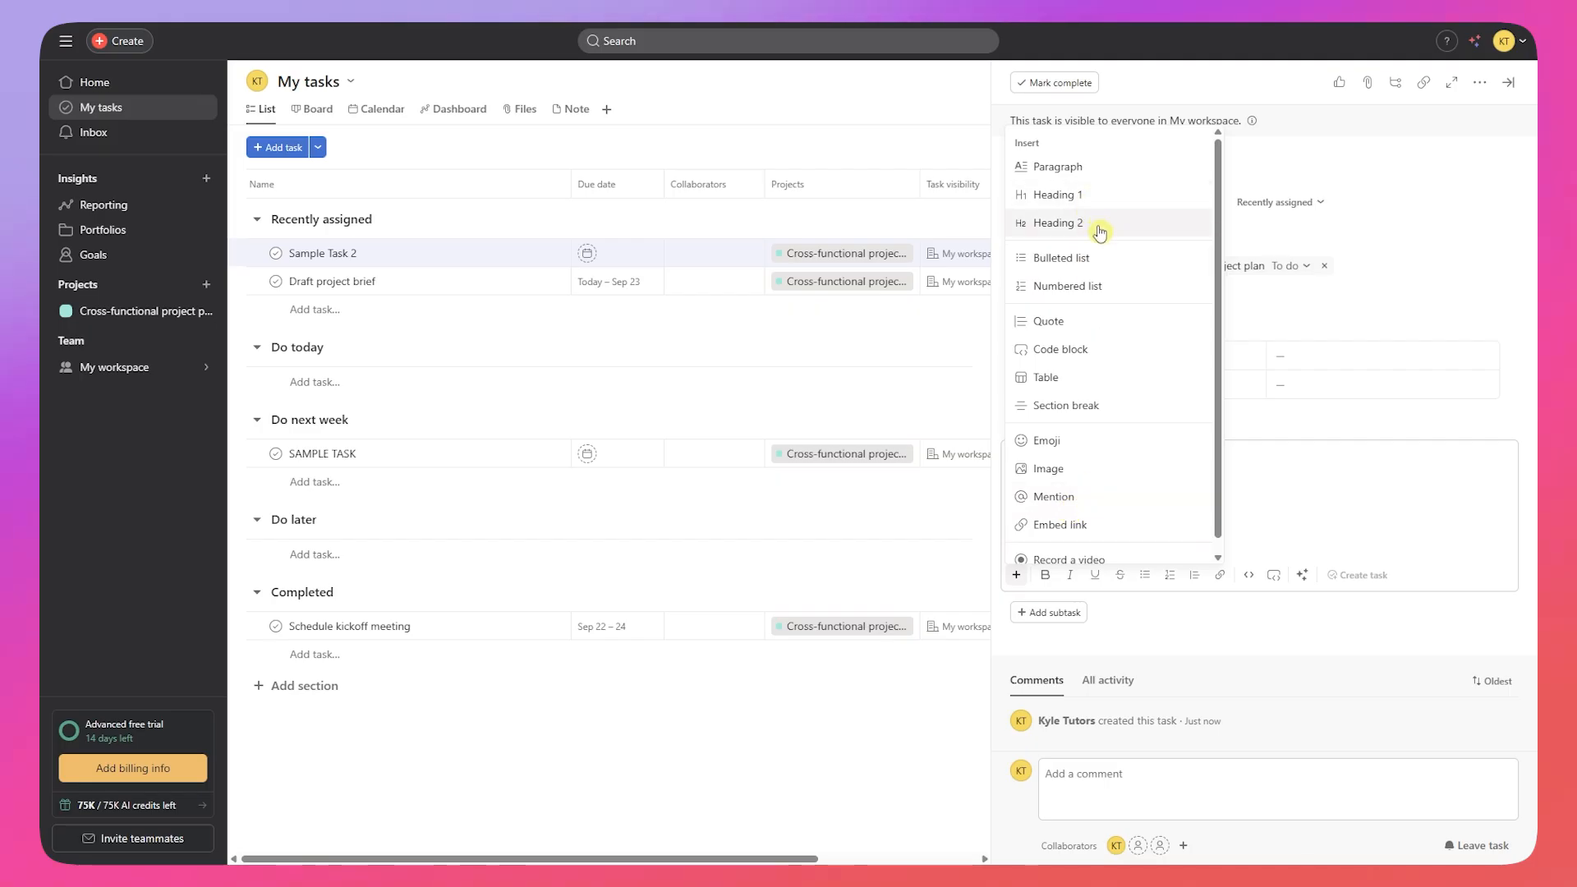
{"action": "scroll", "coordinate": [1111, 279], "scroll_direction": "down", "scroll_amount": 1}
{"action": "left_click", "coordinate": [1227, 508]}
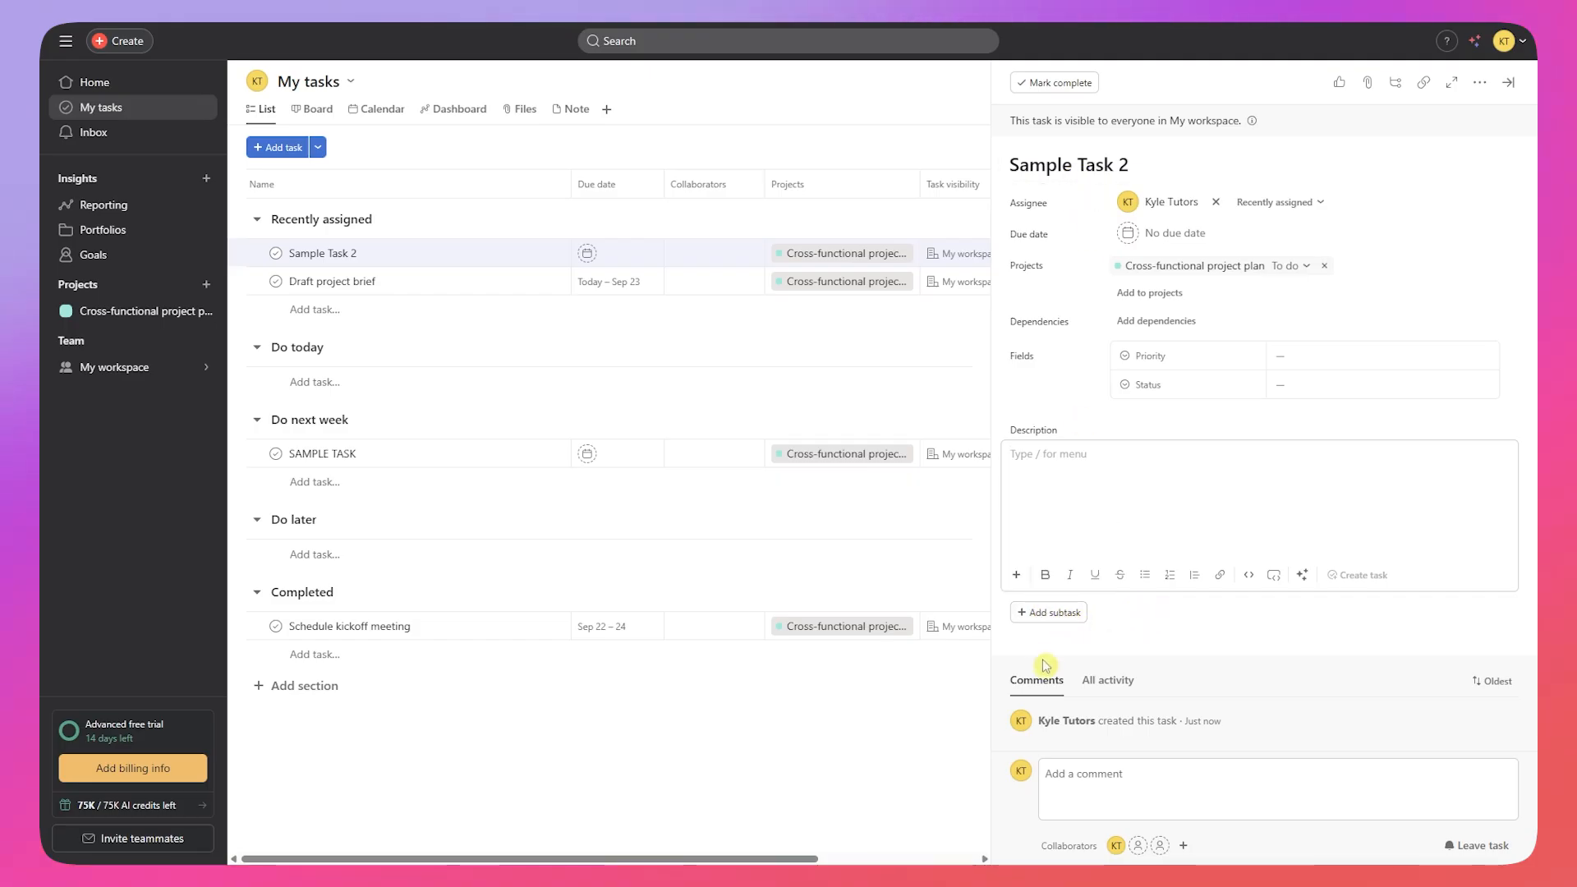
Step: Add two subtasks to Sample Task 2, named "subtask 1" and "subtask 2"
{"action": "left_click", "coordinate": [1041, 616]}
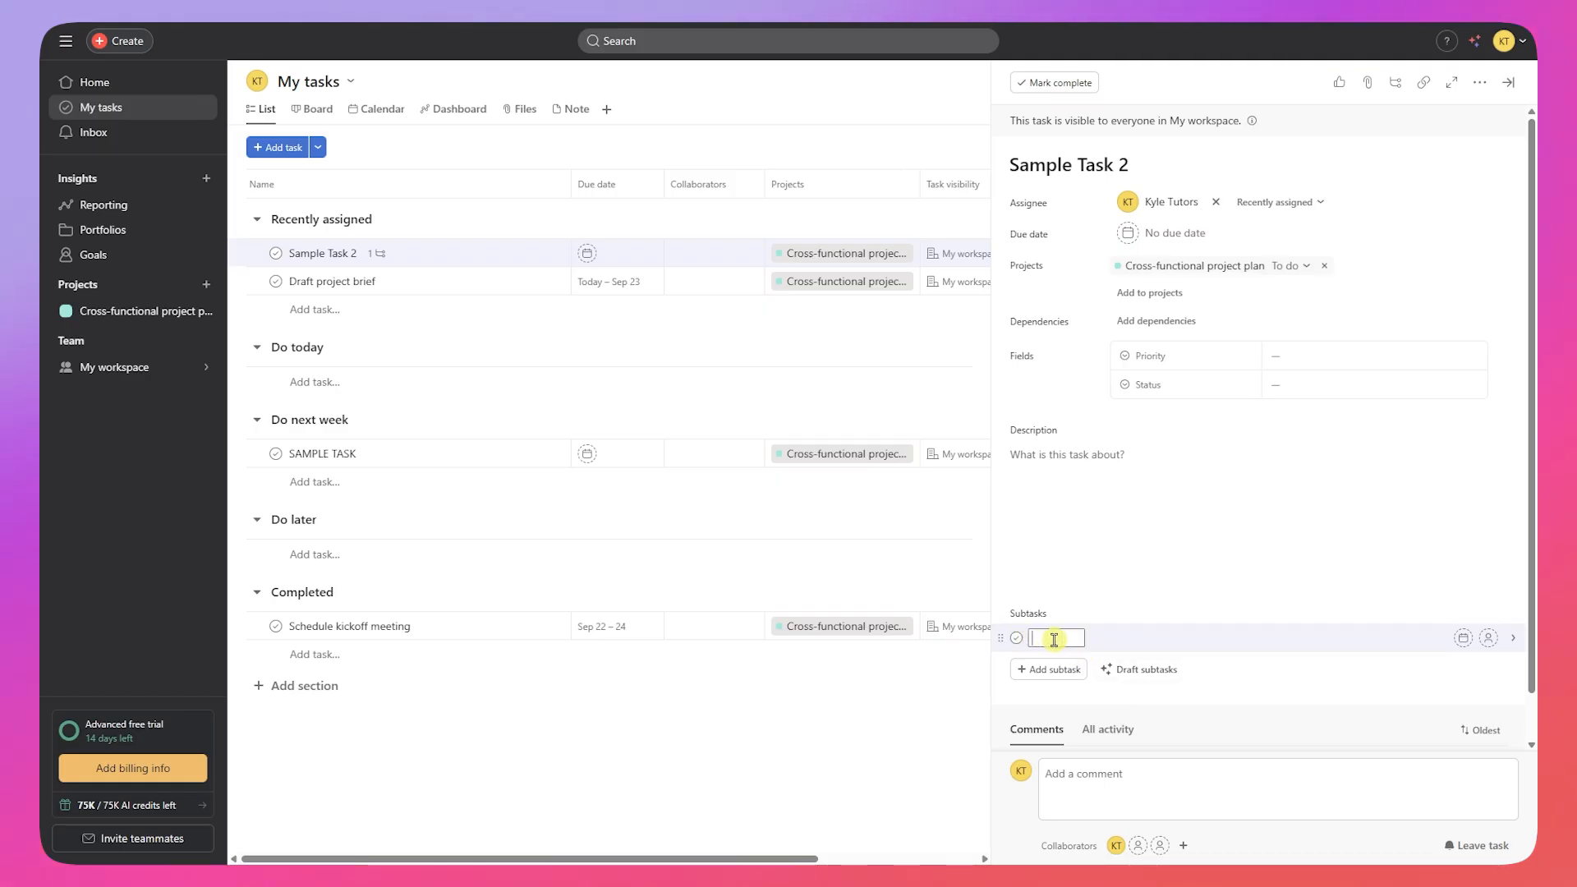
{"action": "type", "text": "sub"}
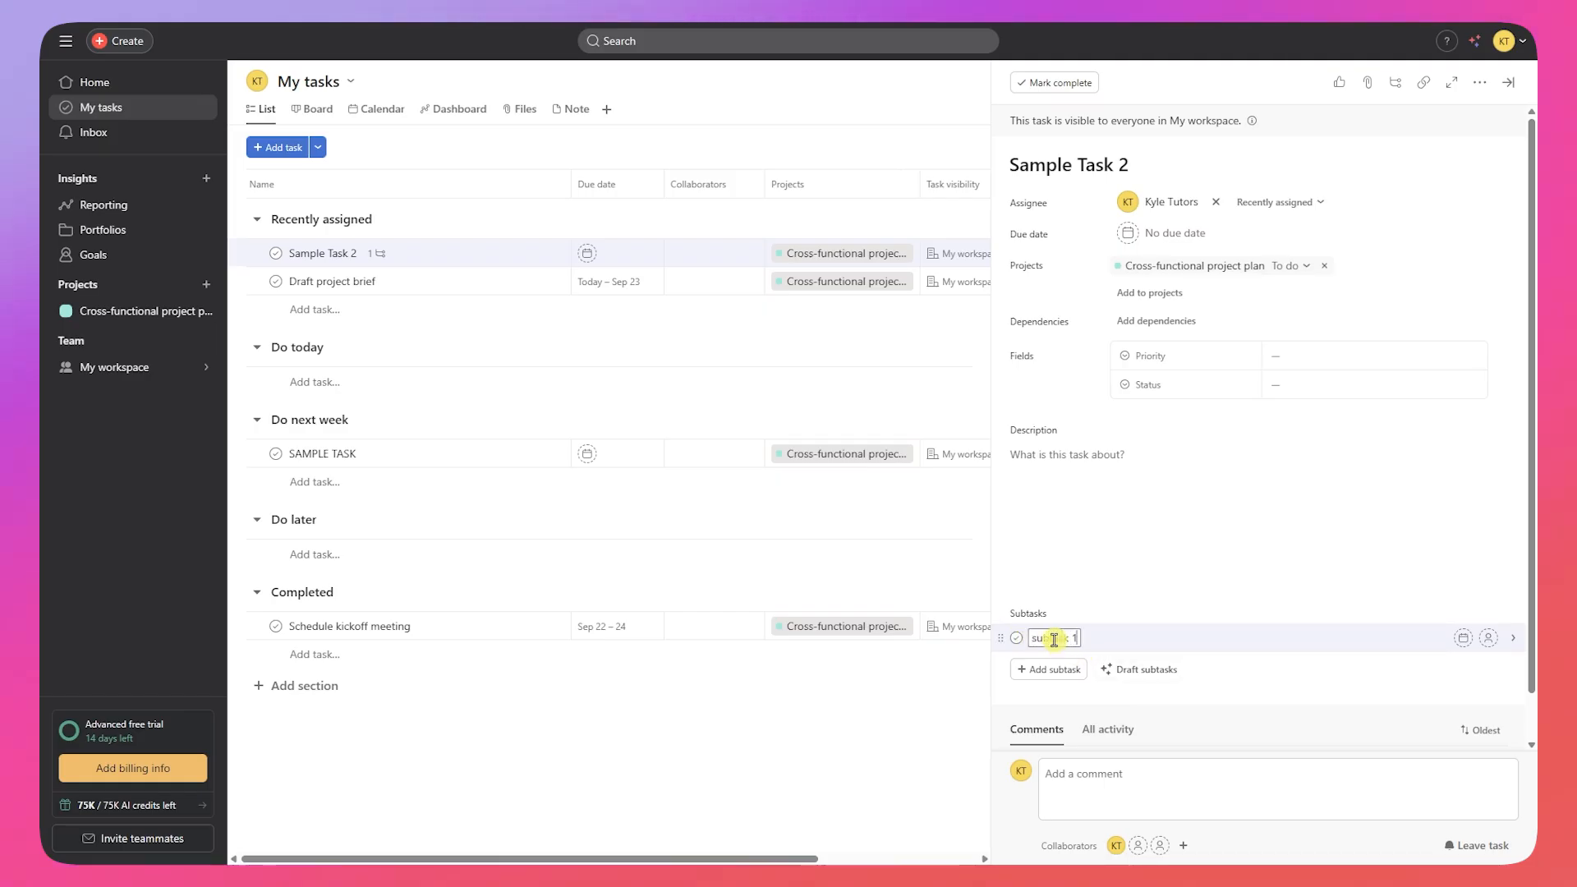
{"action": "type", "text": "task 1"}
{"action": "key", "text": "Return"}
{"action": "type", "text": "sub"}
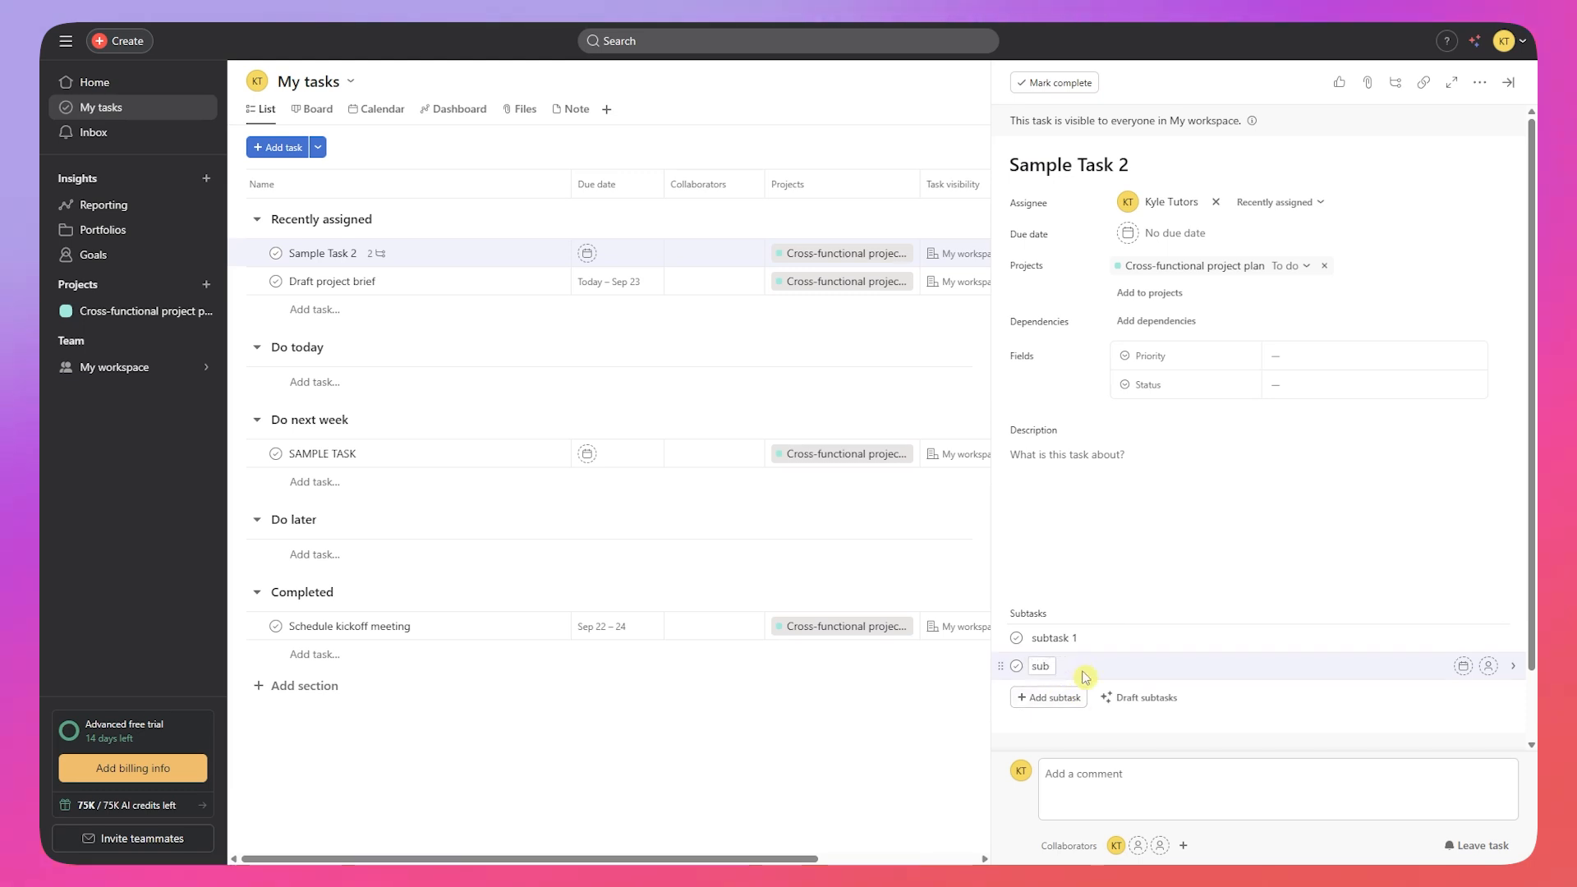
{"action": "type", "text": "task 2"}
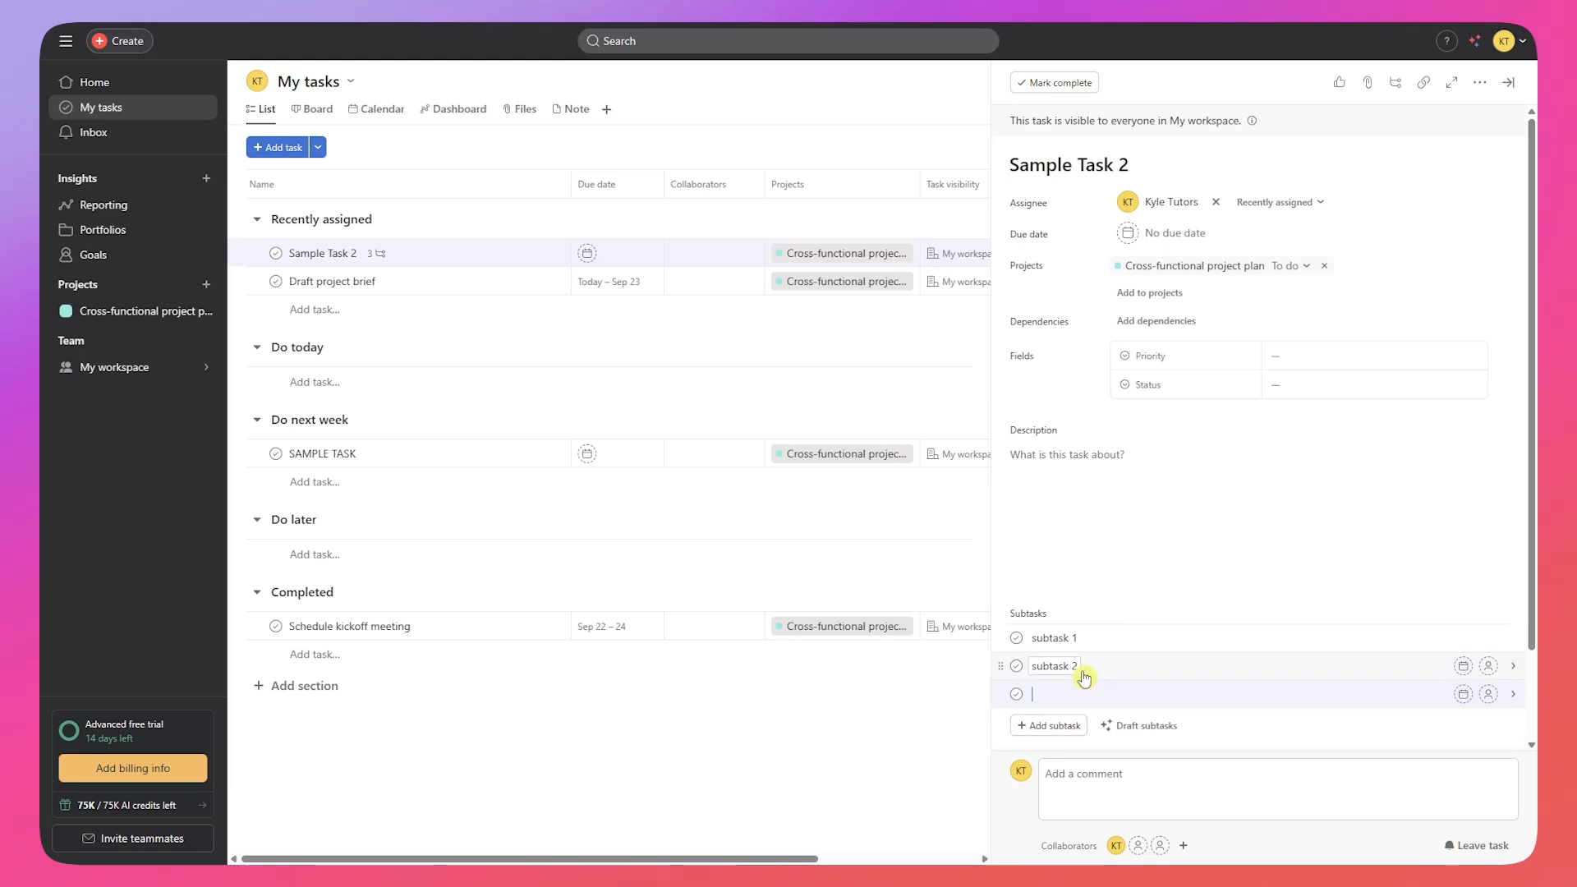
{"action": "key", "text": "Return"}
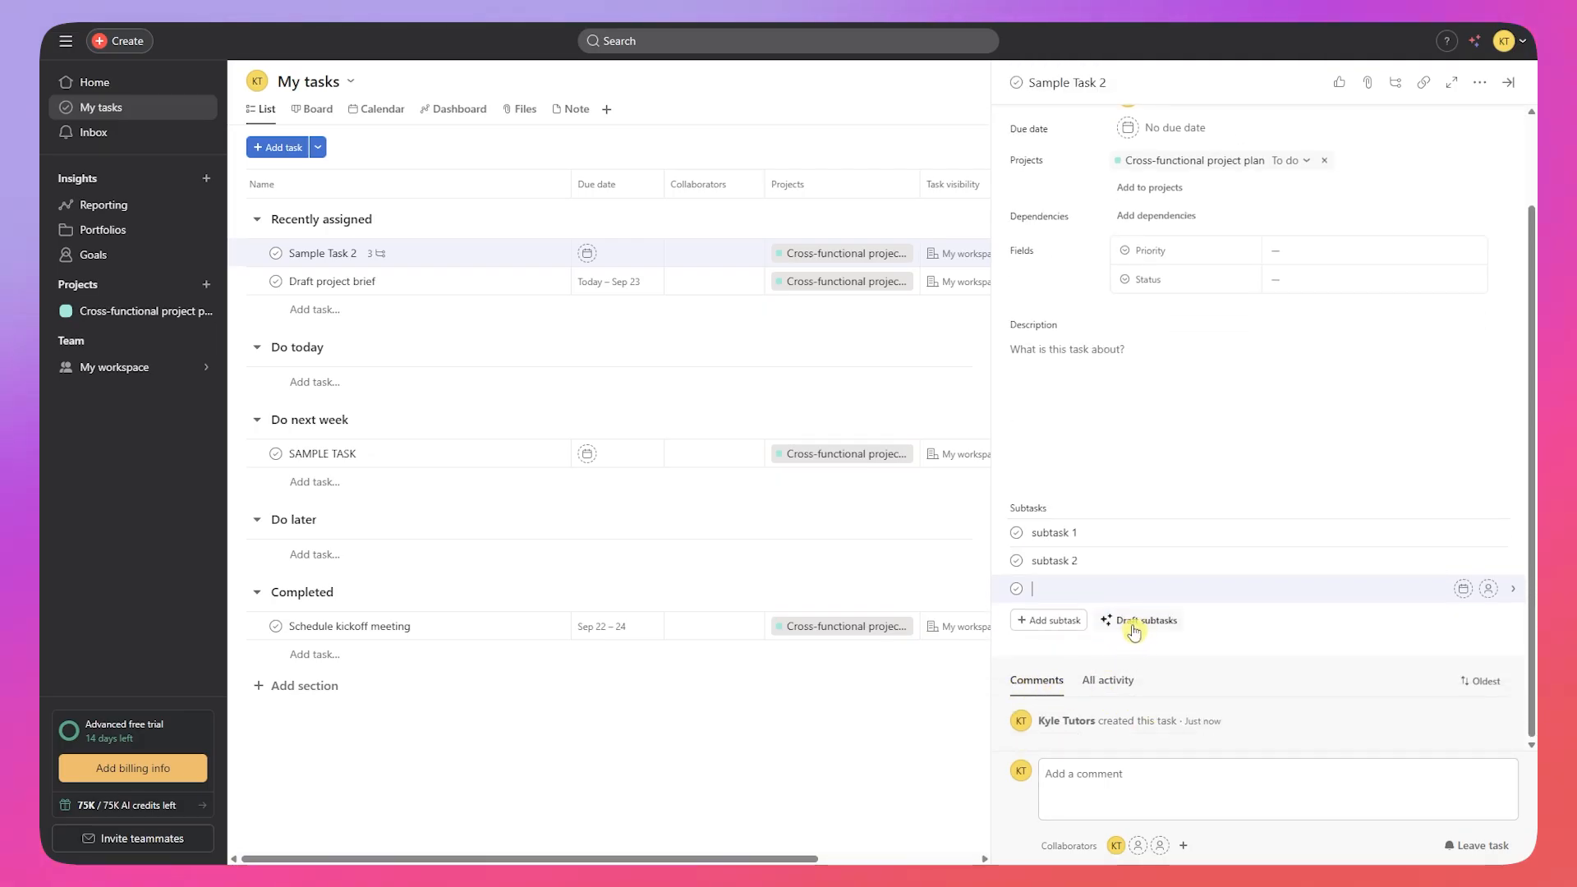
Step: Examine the due date and assignee options of the empty third subtask and discard that subtask
{"action": "left_click", "coordinate": [1463, 589]}
{"action": "left_click", "coordinate": [1488, 588]}
{"action": "left_click", "coordinate": [1487, 589]}
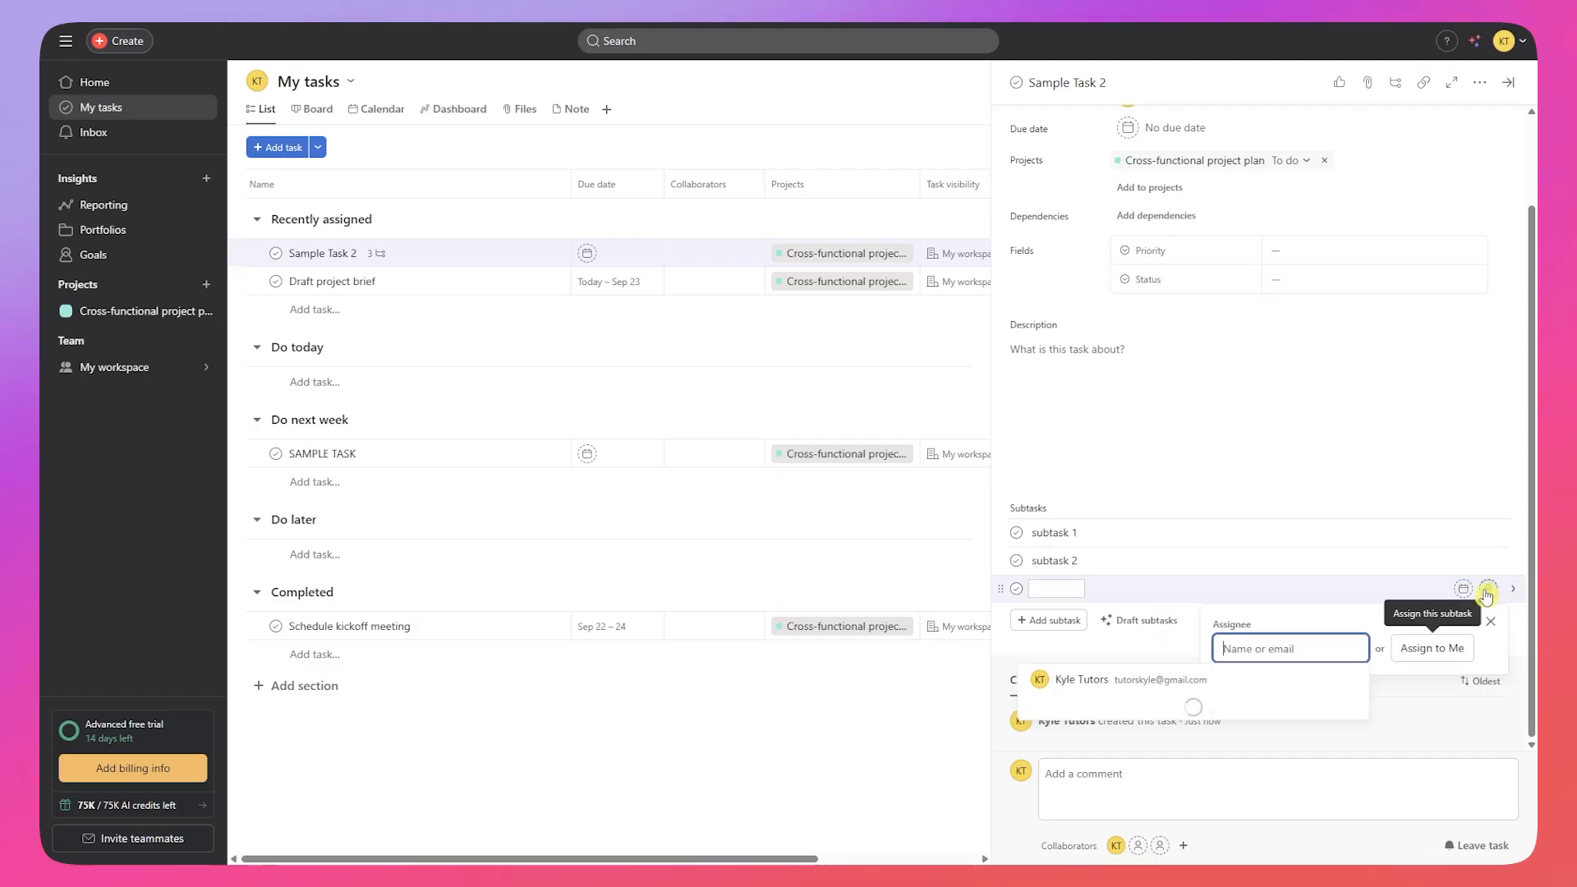
{"action": "left_click", "coordinate": [1076, 650]}
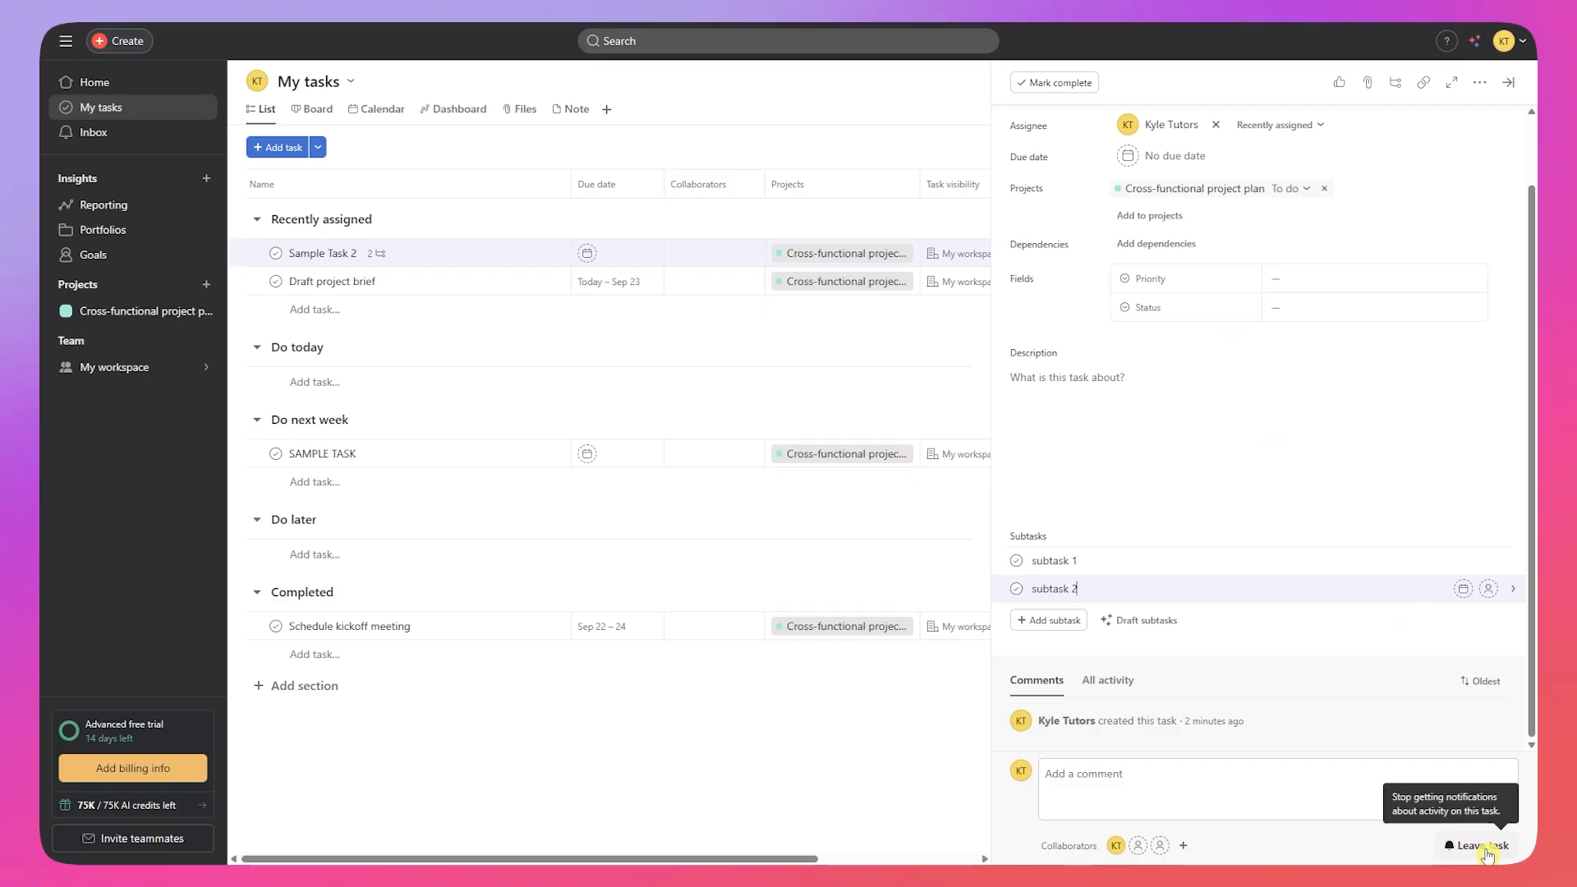
Step: Add an approval with the default name to the Recently assigned section and open its details
{"action": "left_click", "coordinate": [318, 147]}
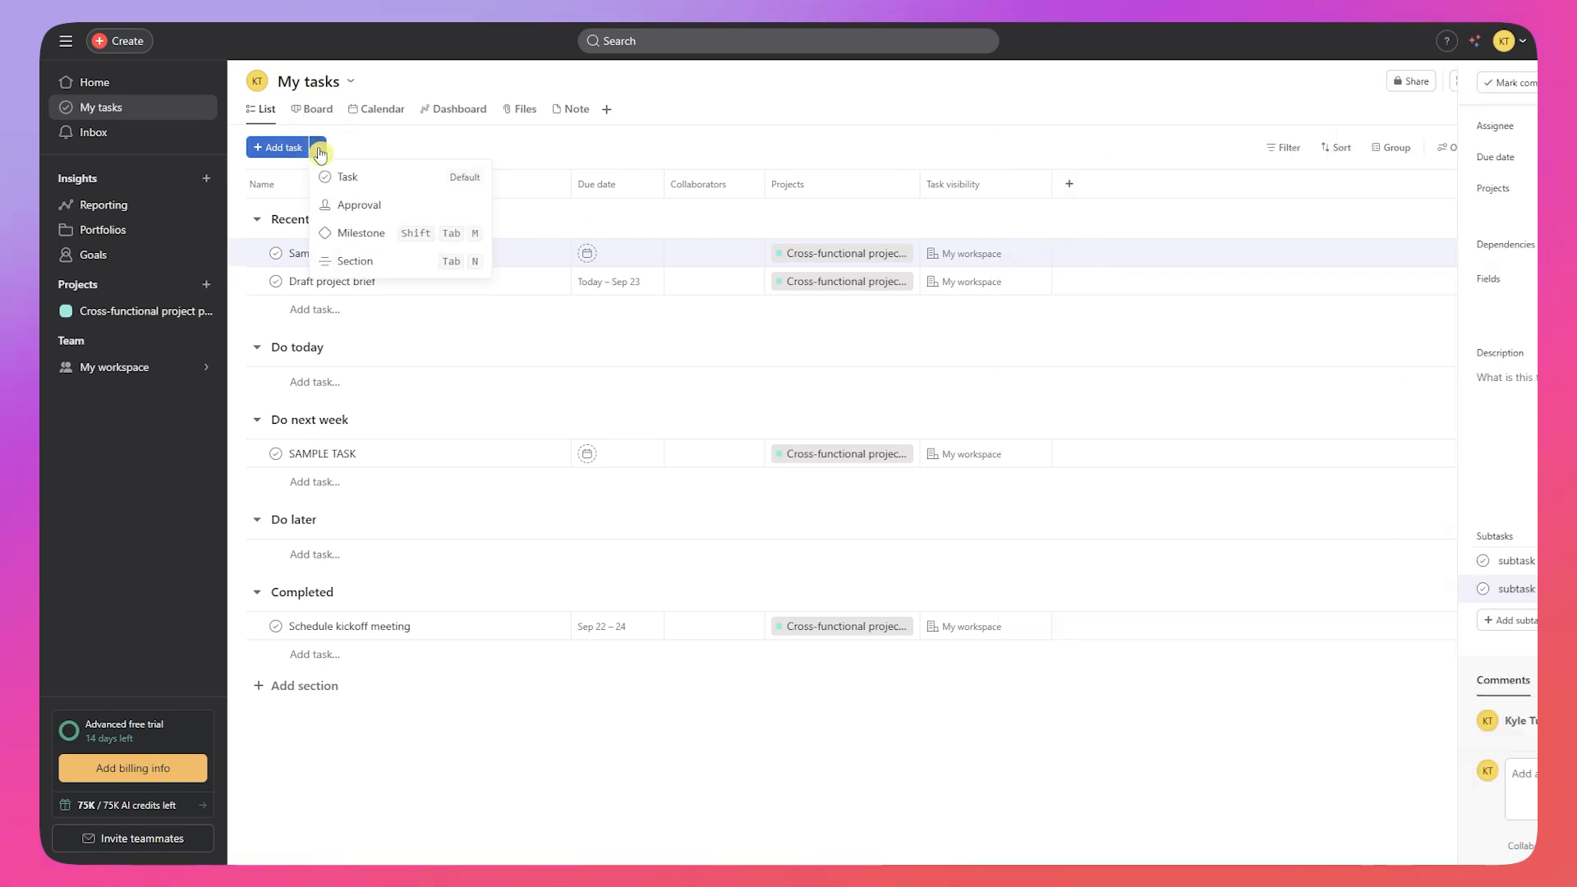
{"action": "left_click", "coordinate": [362, 205]}
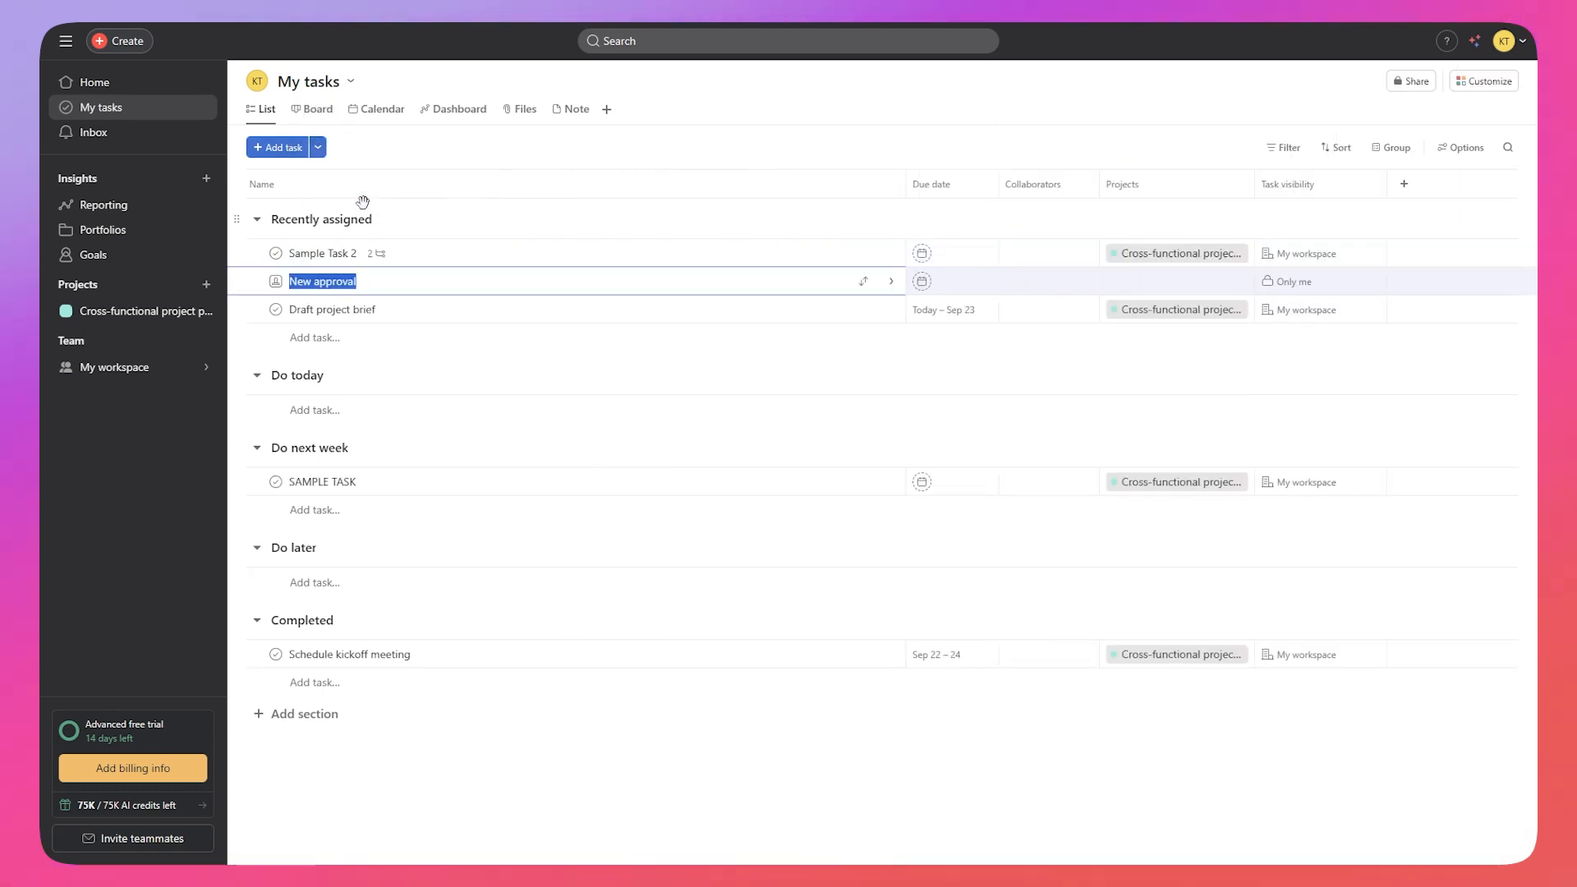
{"action": "left_click", "coordinate": [371, 294]}
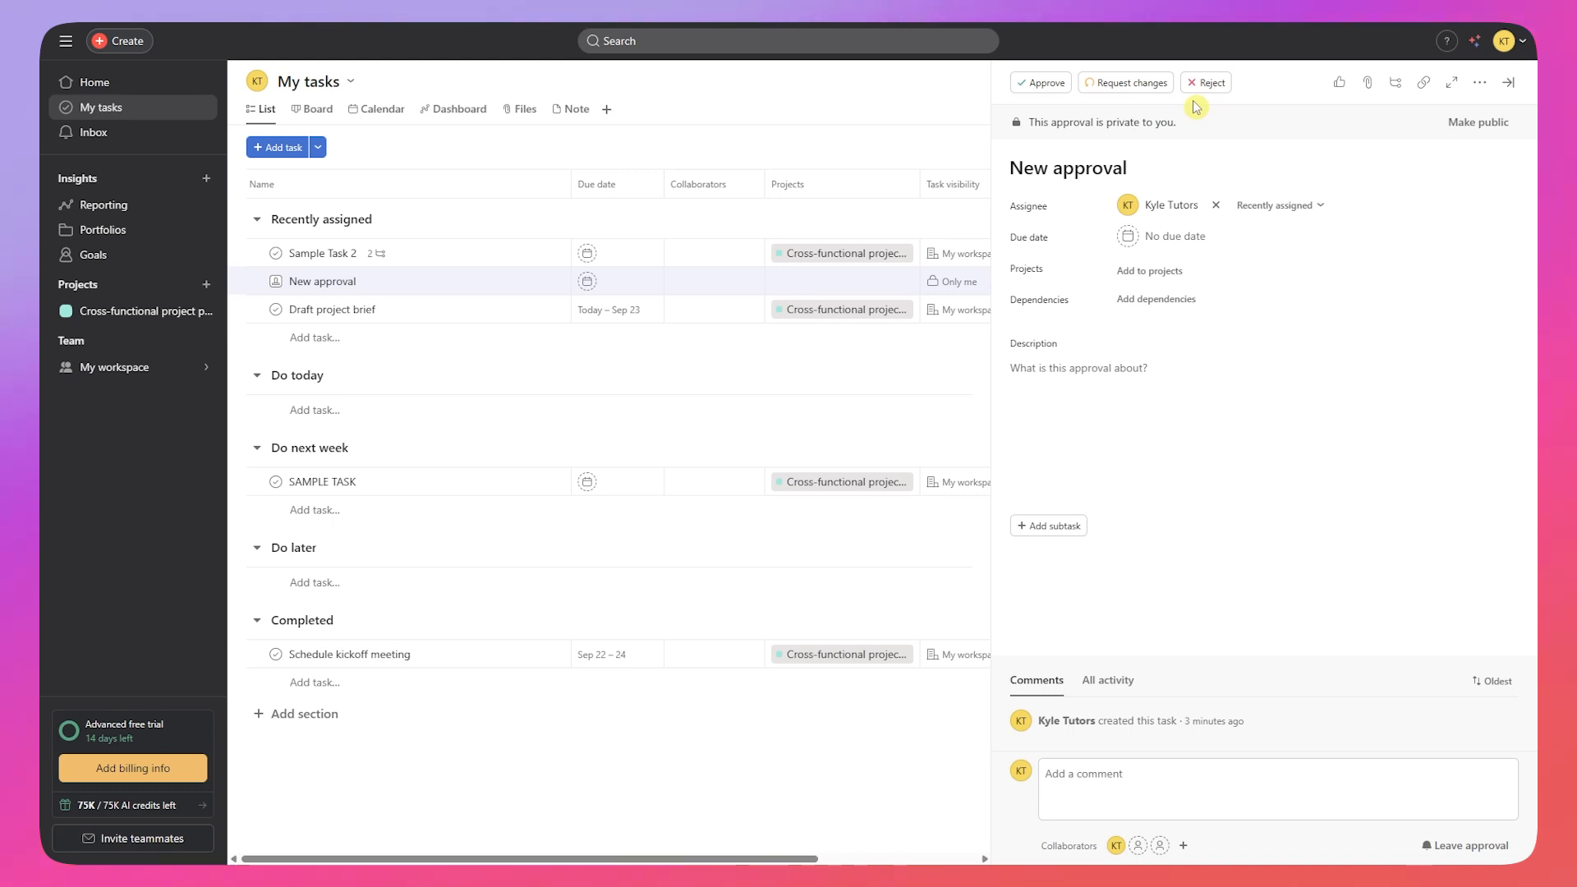
Step: Make the new approval public to everyone in the workspace and like it
{"action": "left_click_drag", "start_coordinate": [1049, 123], "coordinate": [1181, 124]}
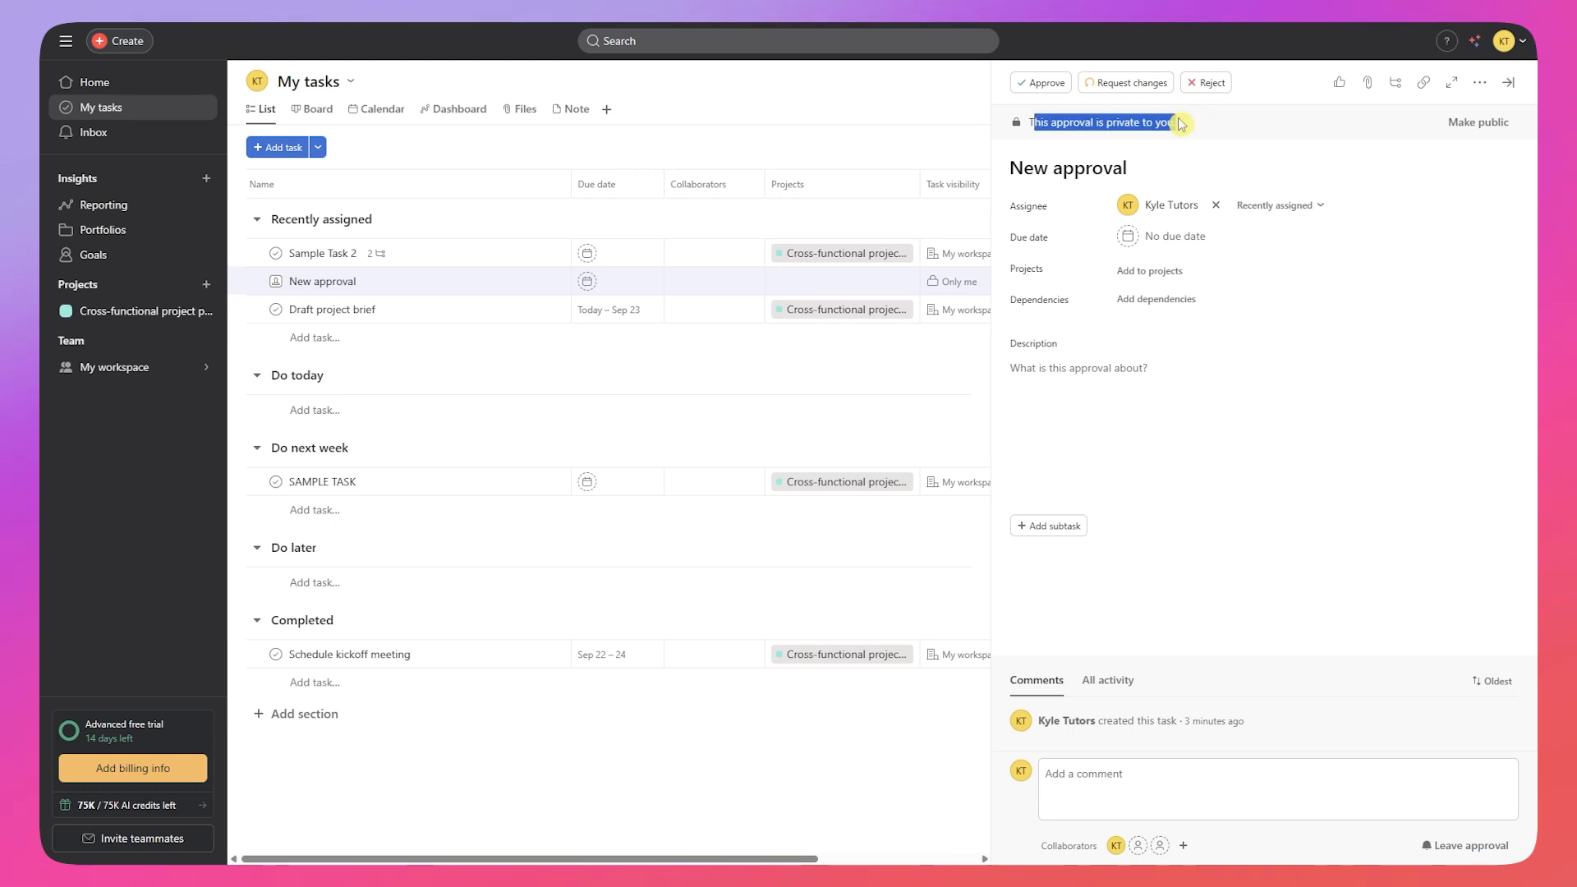
{"action": "left_click", "coordinate": [1475, 129]}
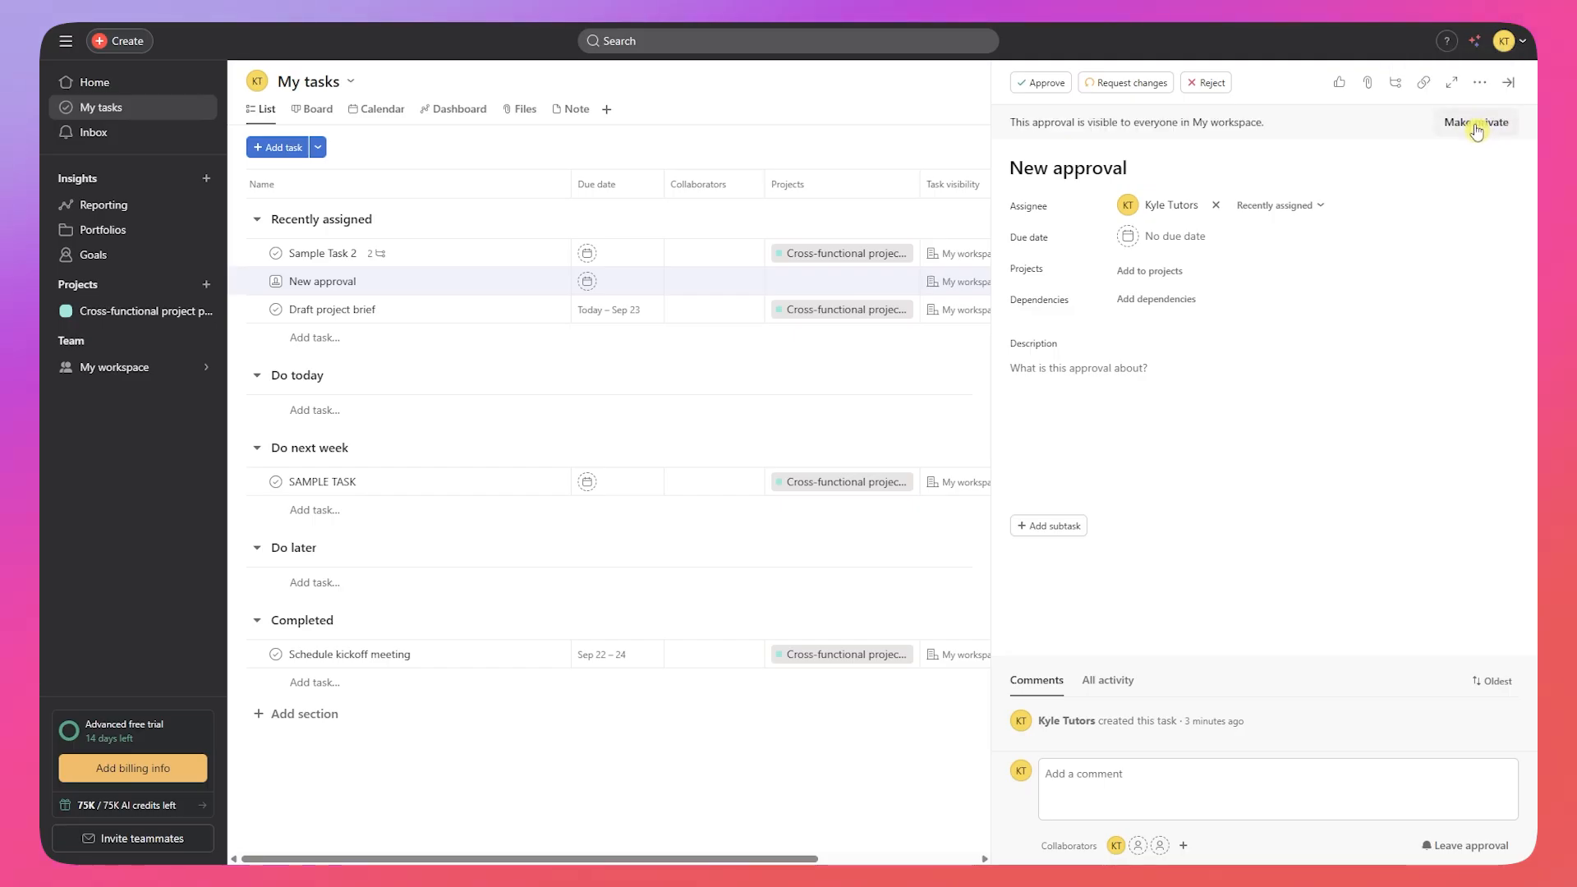
{"action": "left_click_drag", "start_coordinate": [1071, 124], "coordinate": [1289, 125]}
{"action": "left_click", "coordinate": [1289, 126]}
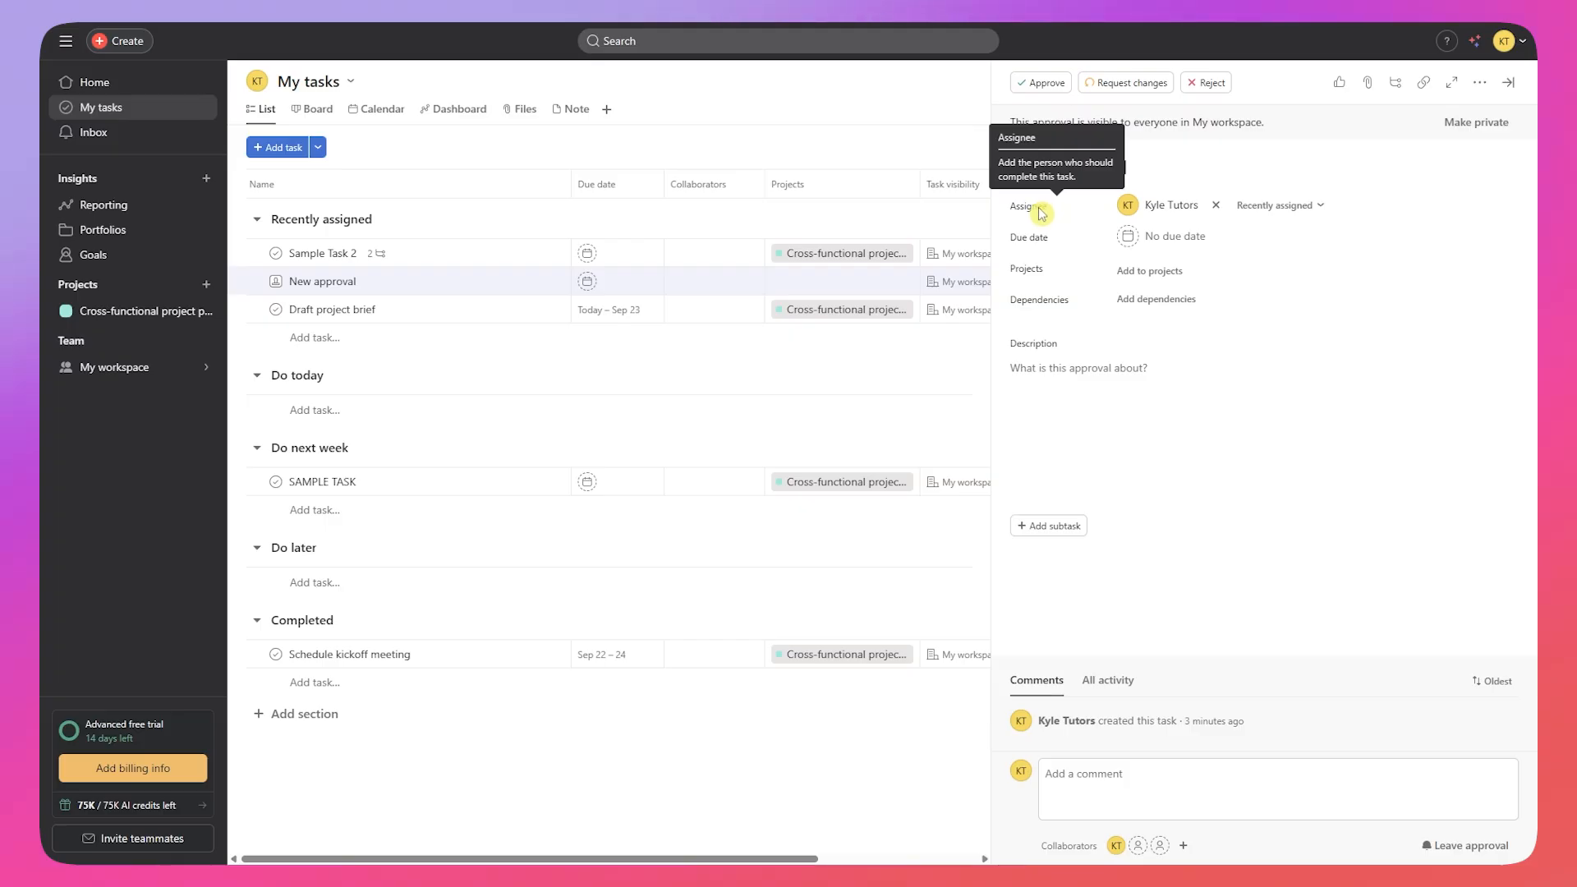
{"action": "left_click", "coordinate": [1340, 84]}
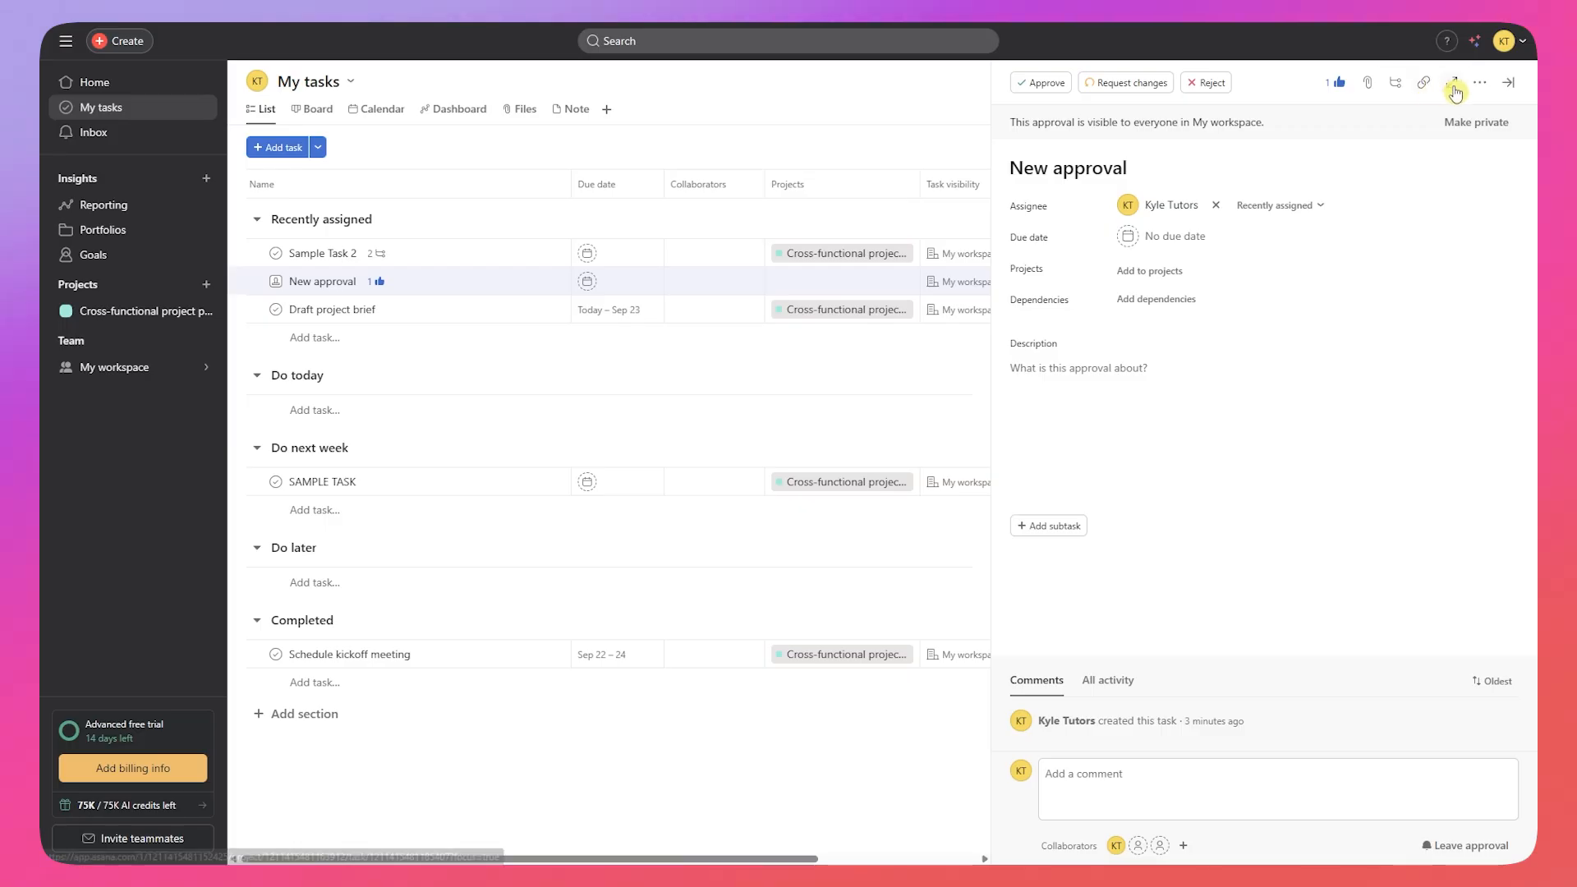
Step: Examine the approval's additional actions and project choices without applying any, and close its details
{"action": "left_click", "coordinate": [1480, 83]}
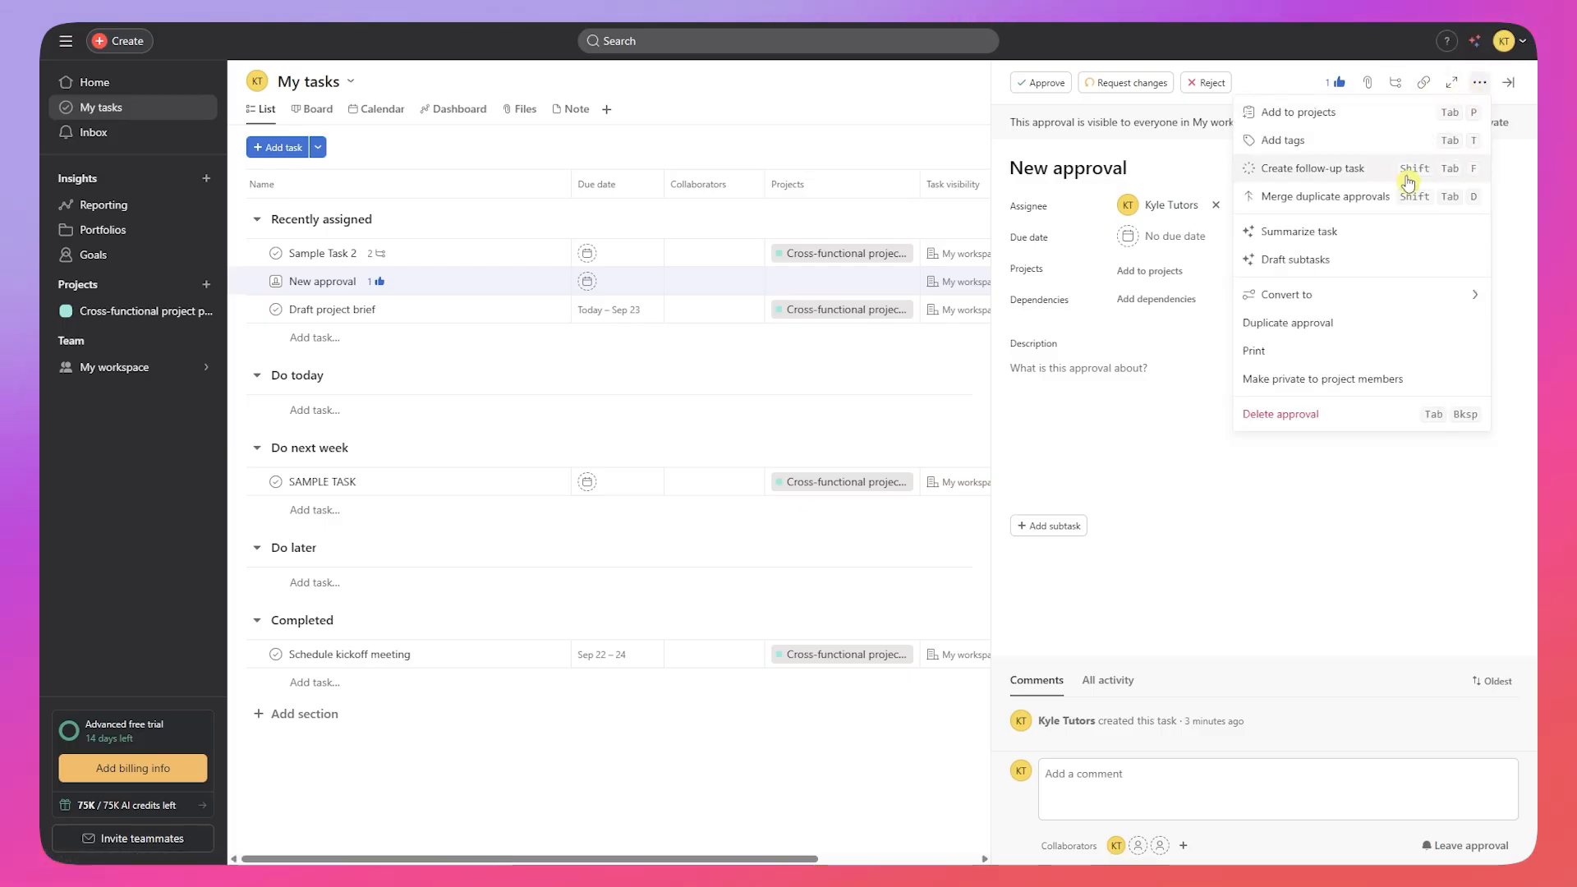
{"action": "left_click", "coordinate": [1308, 118]}
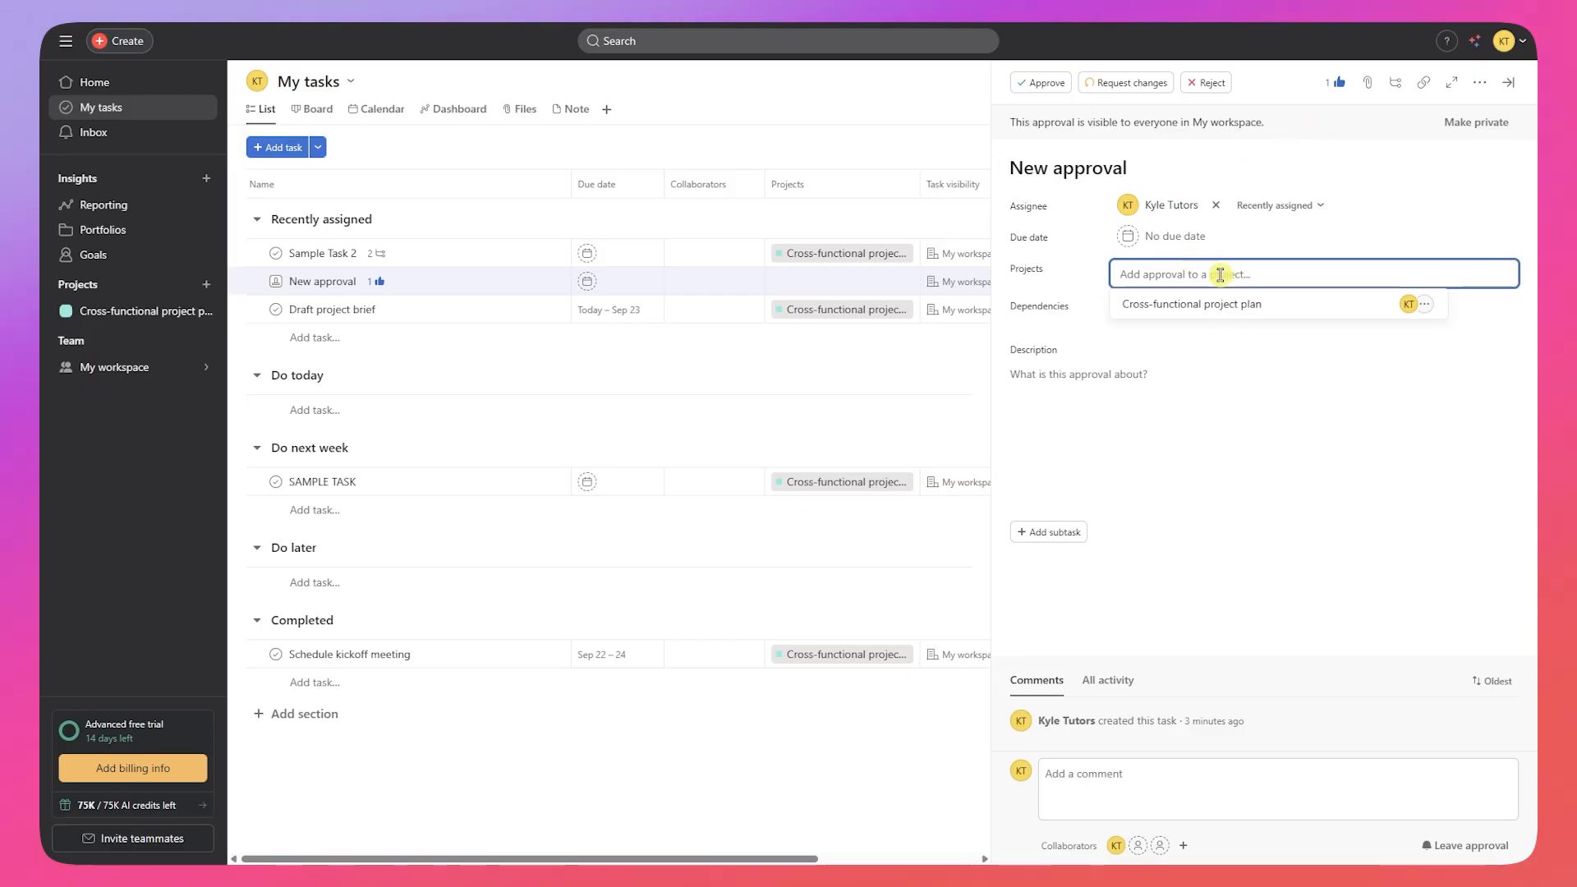
{"action": "left_click", "coordinate": [1480, 82]}
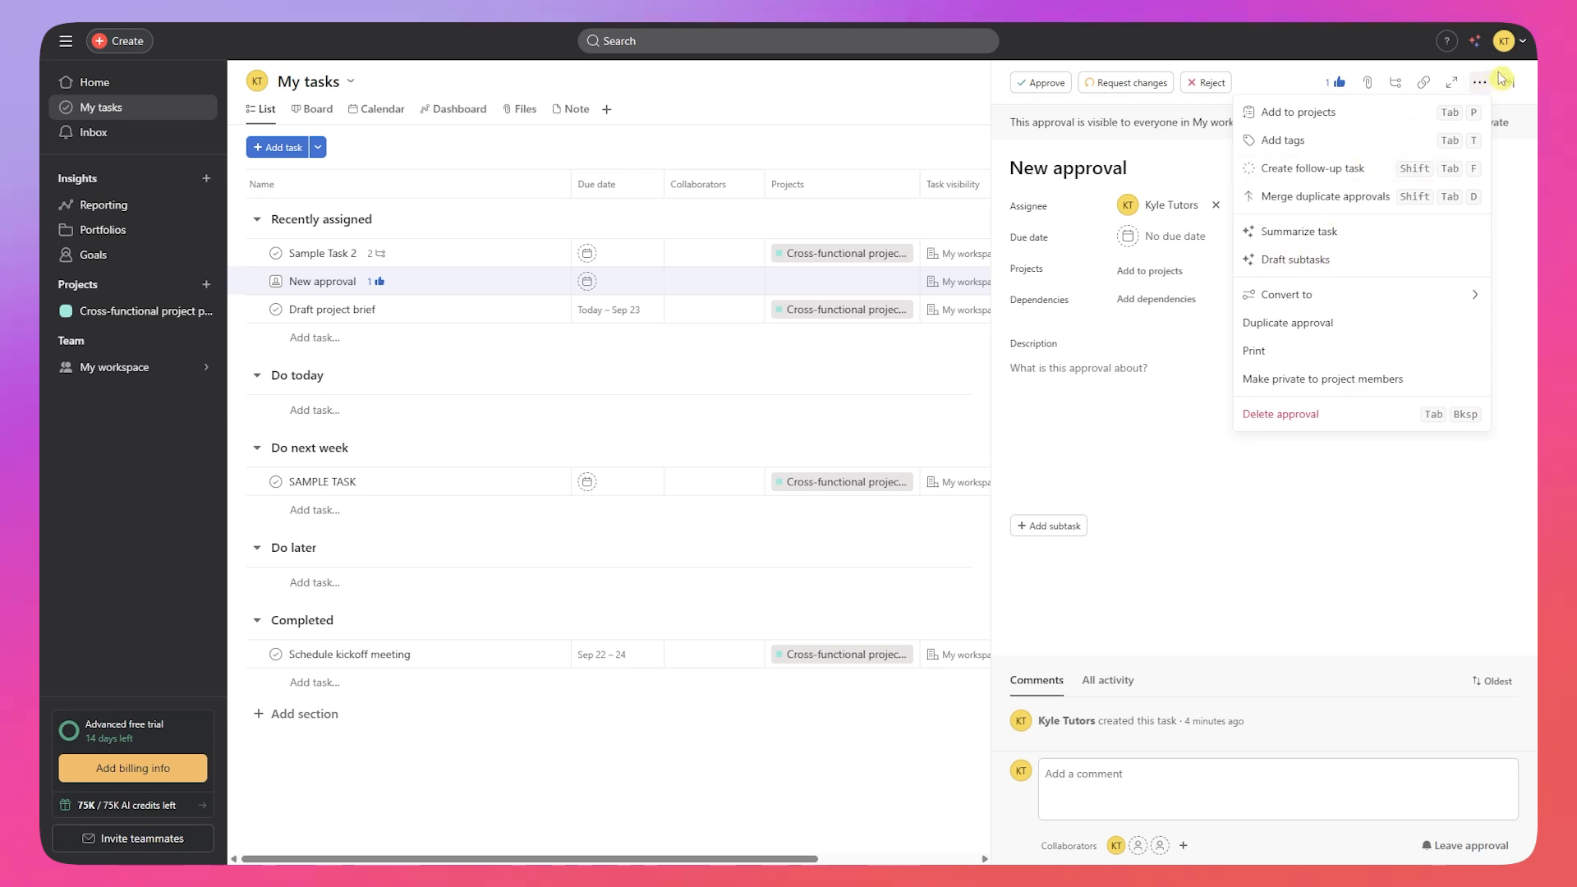
{"action": "left_click", "coordinate": [1272, 75]}
{"action": "left_click", "coordinate": [481, 155]}
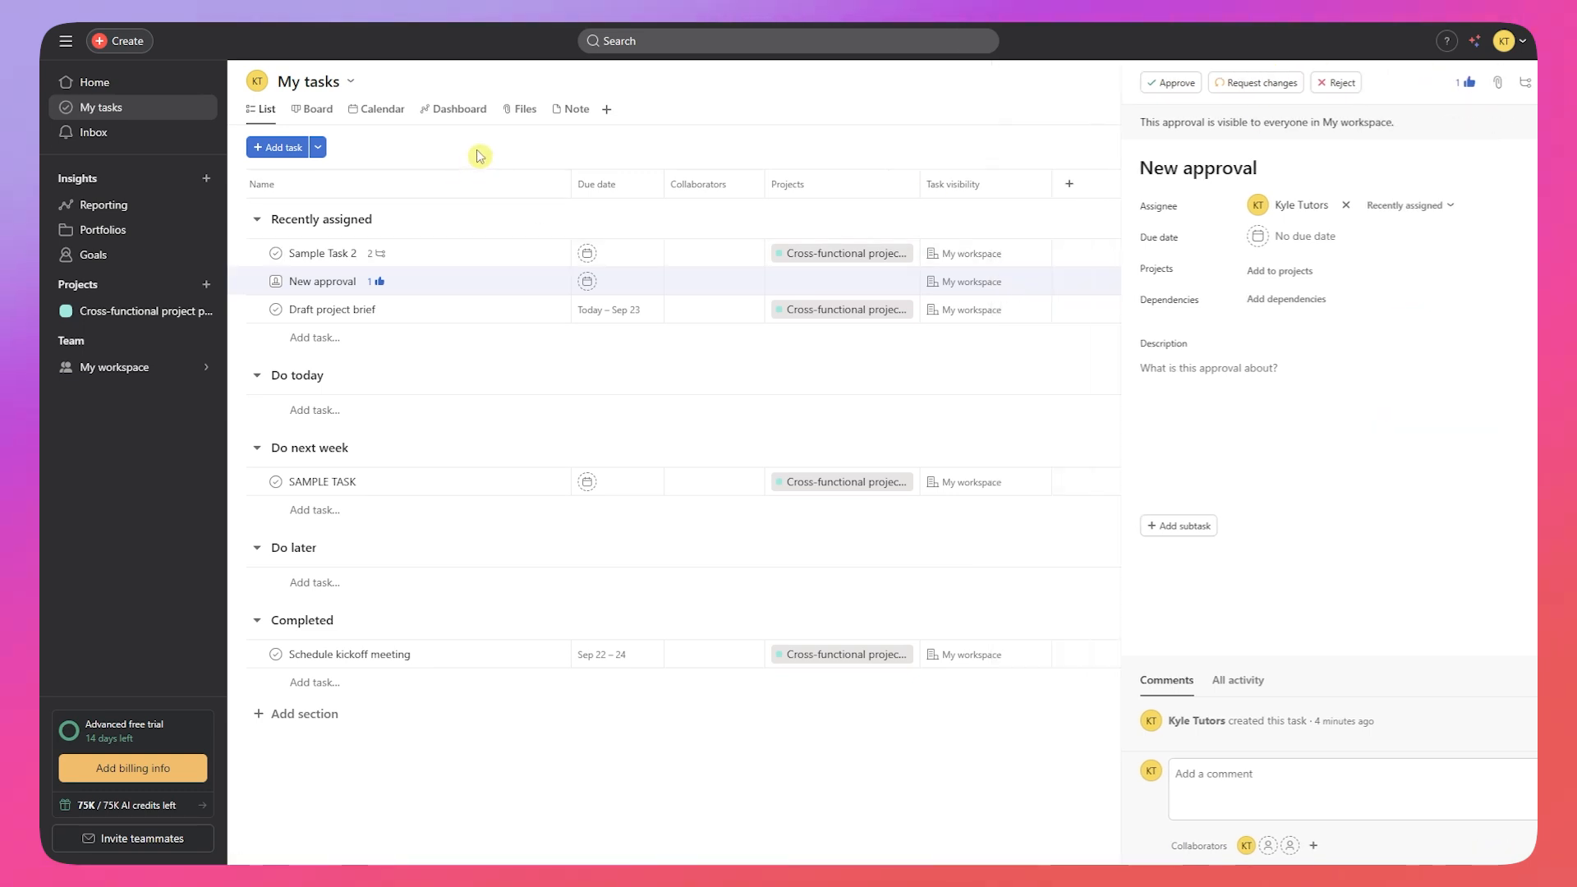
Step: Add a milestone with the default name below the new approval in the Recently assigned section
{"action": "left_click", "coordinate": [319, 150]}
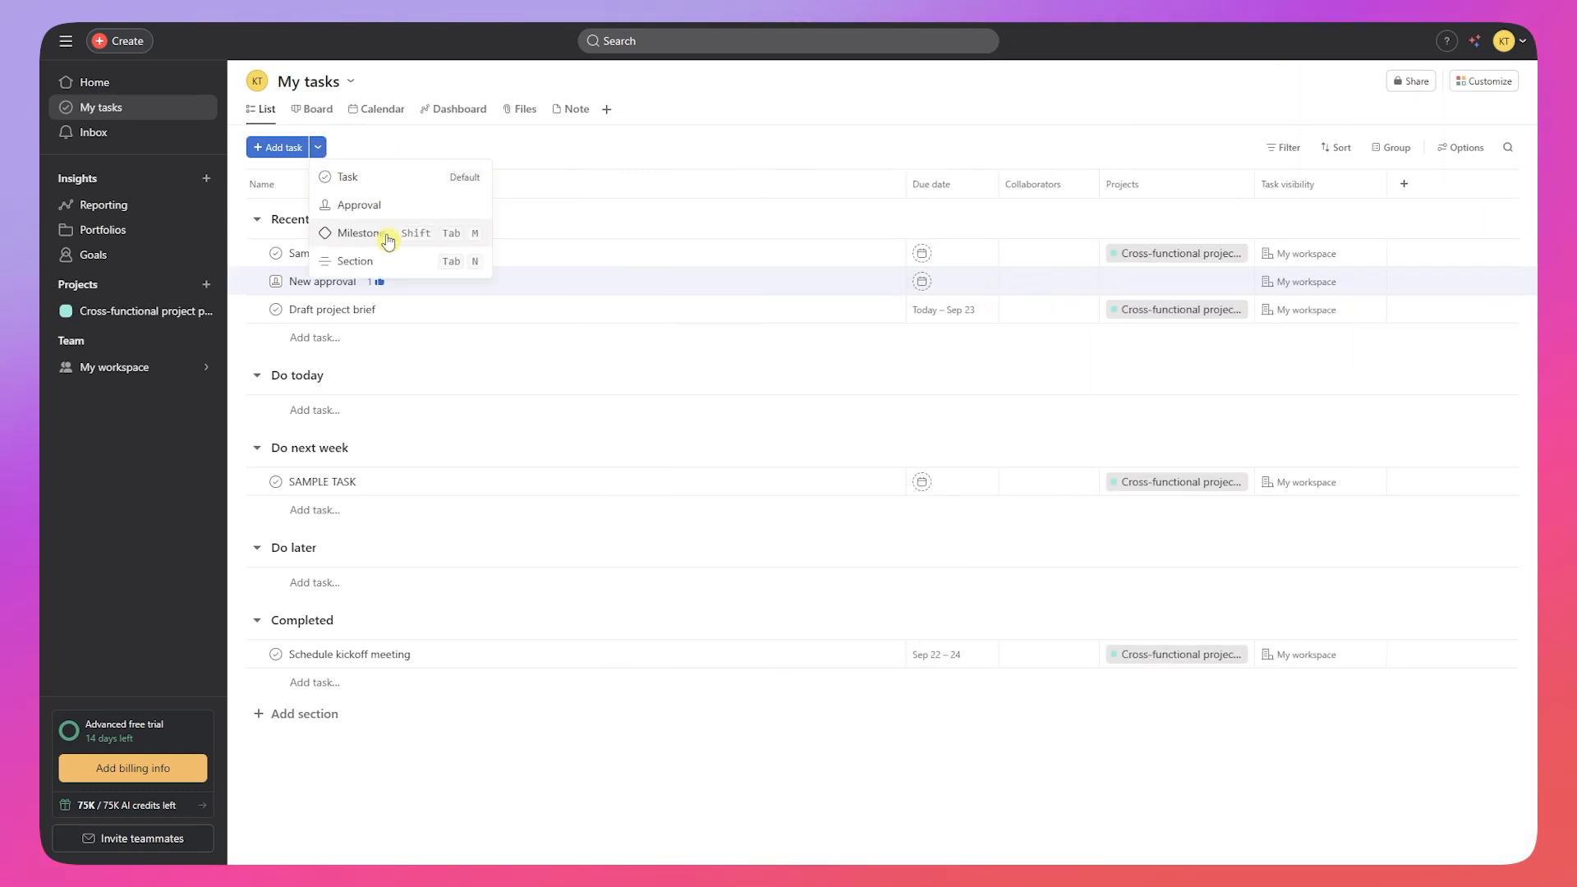
{"action": "left_click", "coordinate": [354, 237]}
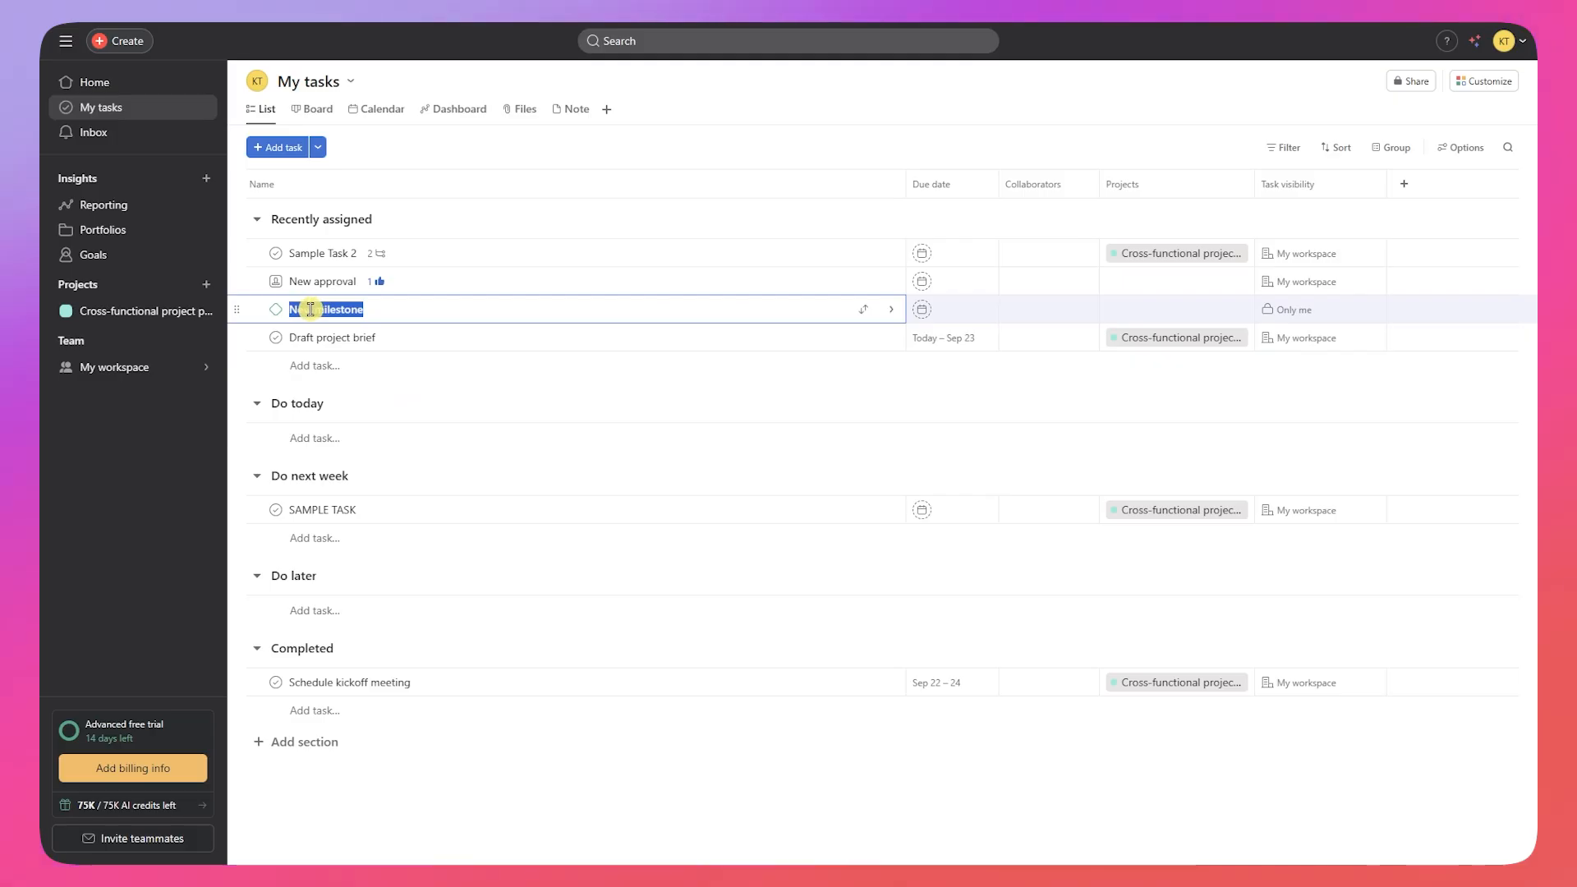
Step: Open the details of the new milestone in the Recently assigned section and select its title
{"action": "left_click", "coordinate": [346, 308]}
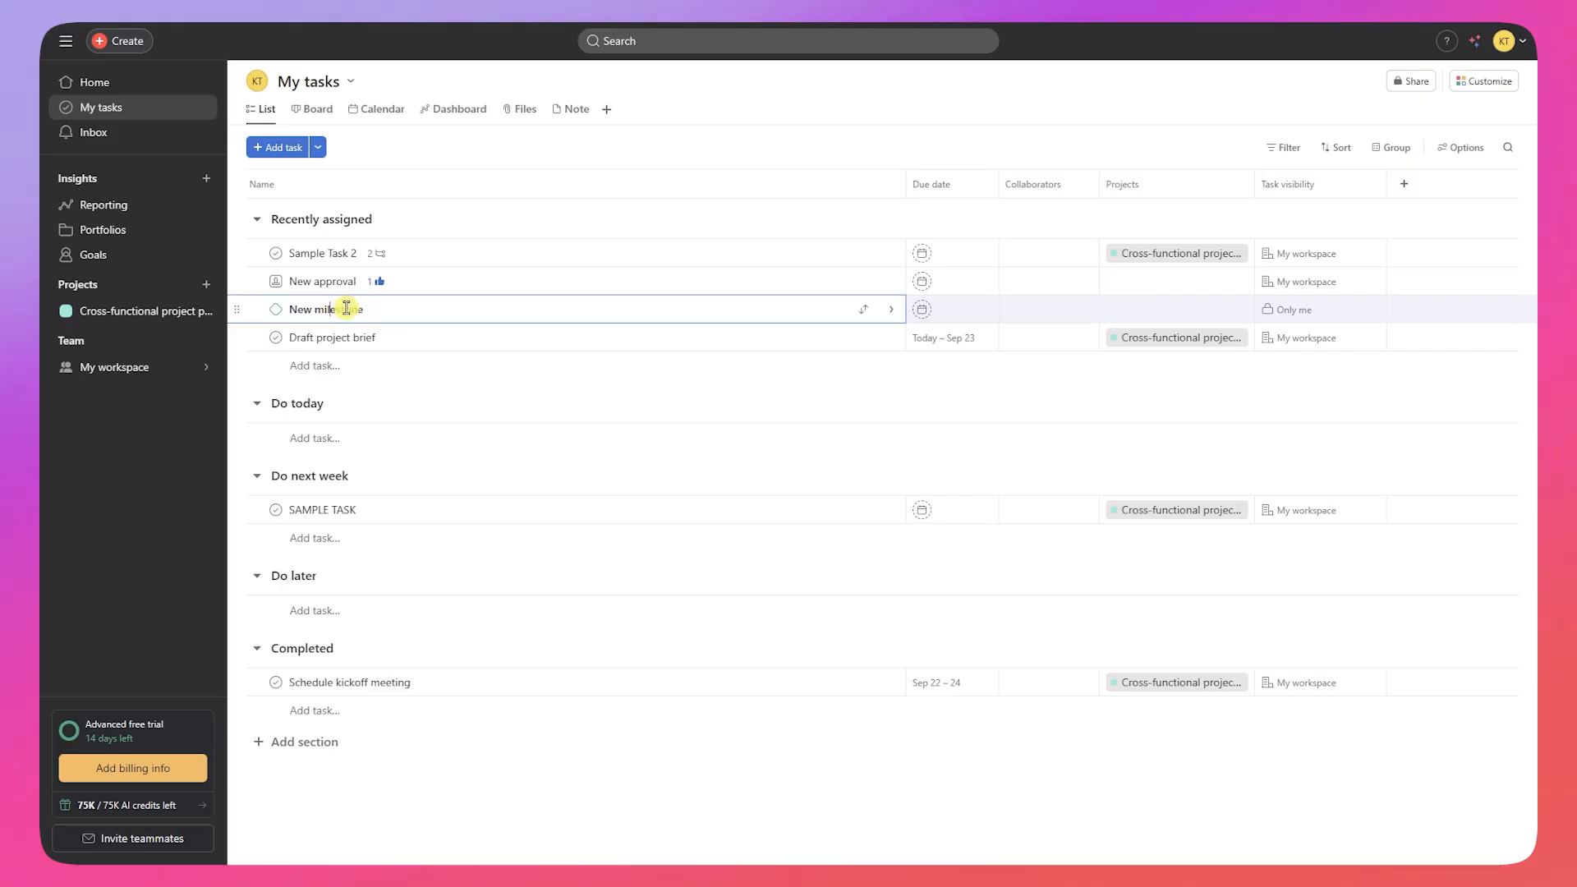
{"action": "left_click", "coordinate": [389, 317]}
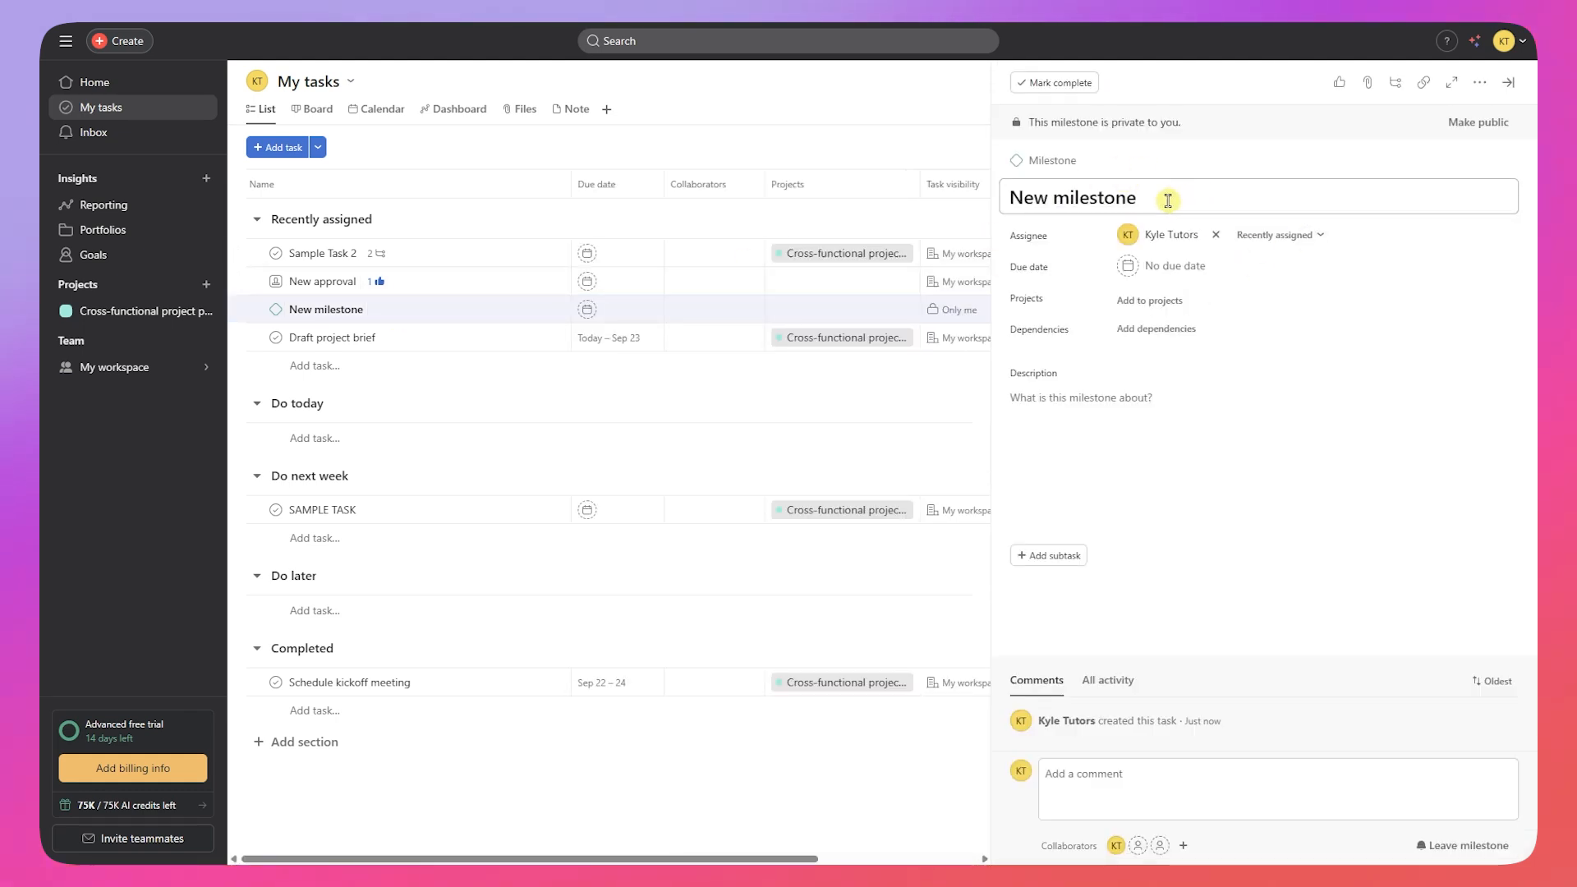
{"action": "left_click_drag", "start_coordinate": [1170, 201], "coordinate": [1003, 199]}
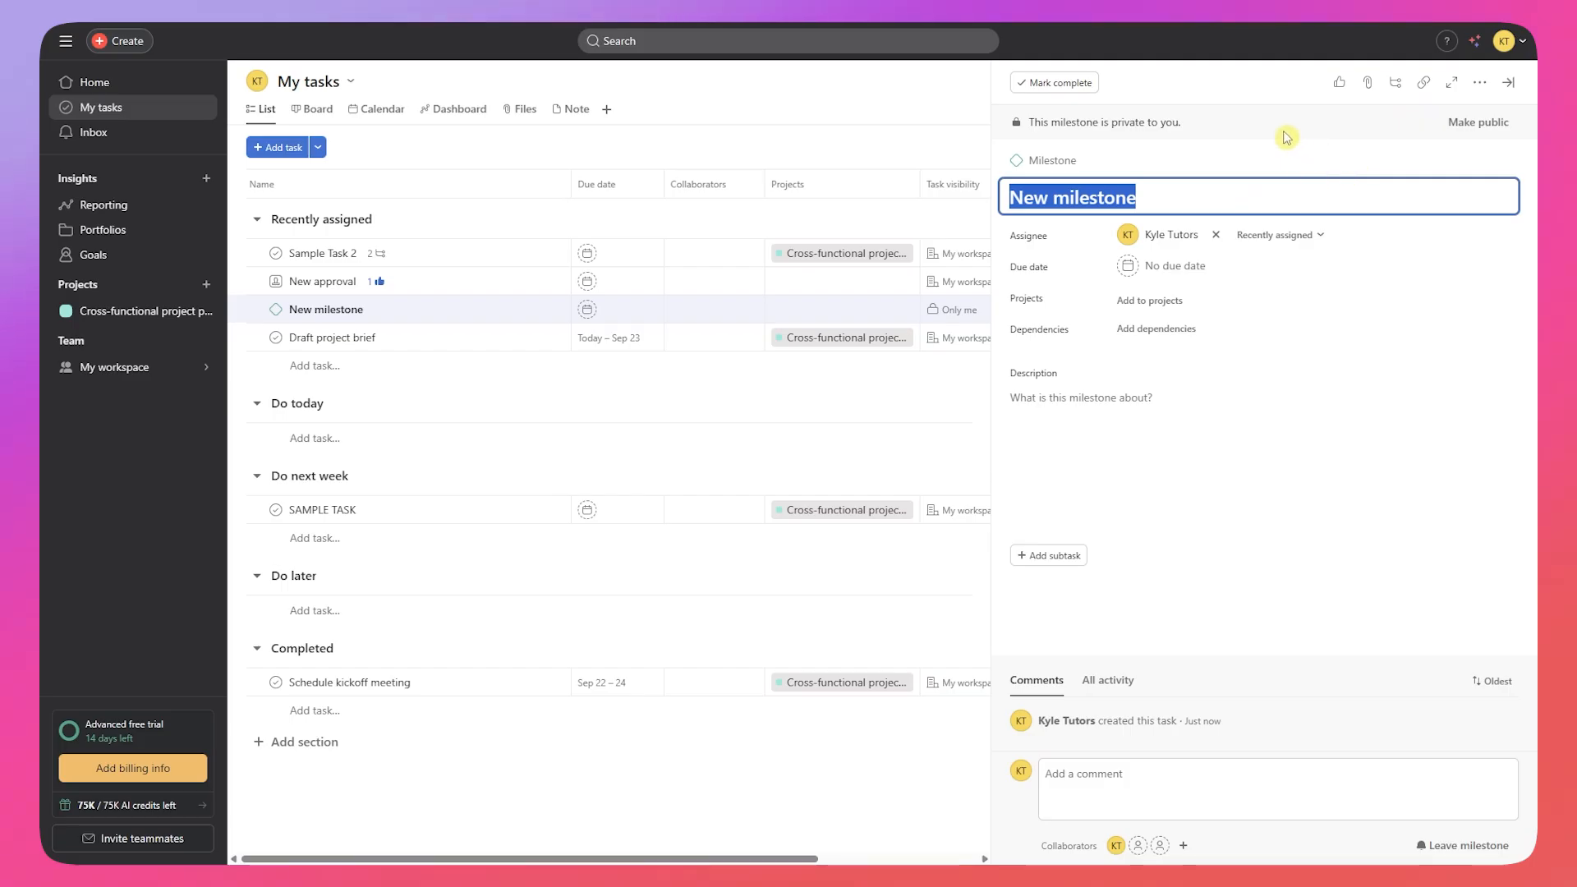
Step: Add an unnamed section below Recently assigned and another one at the end of the task list
{"action": "left_click", "coordinate": [317, 147]}
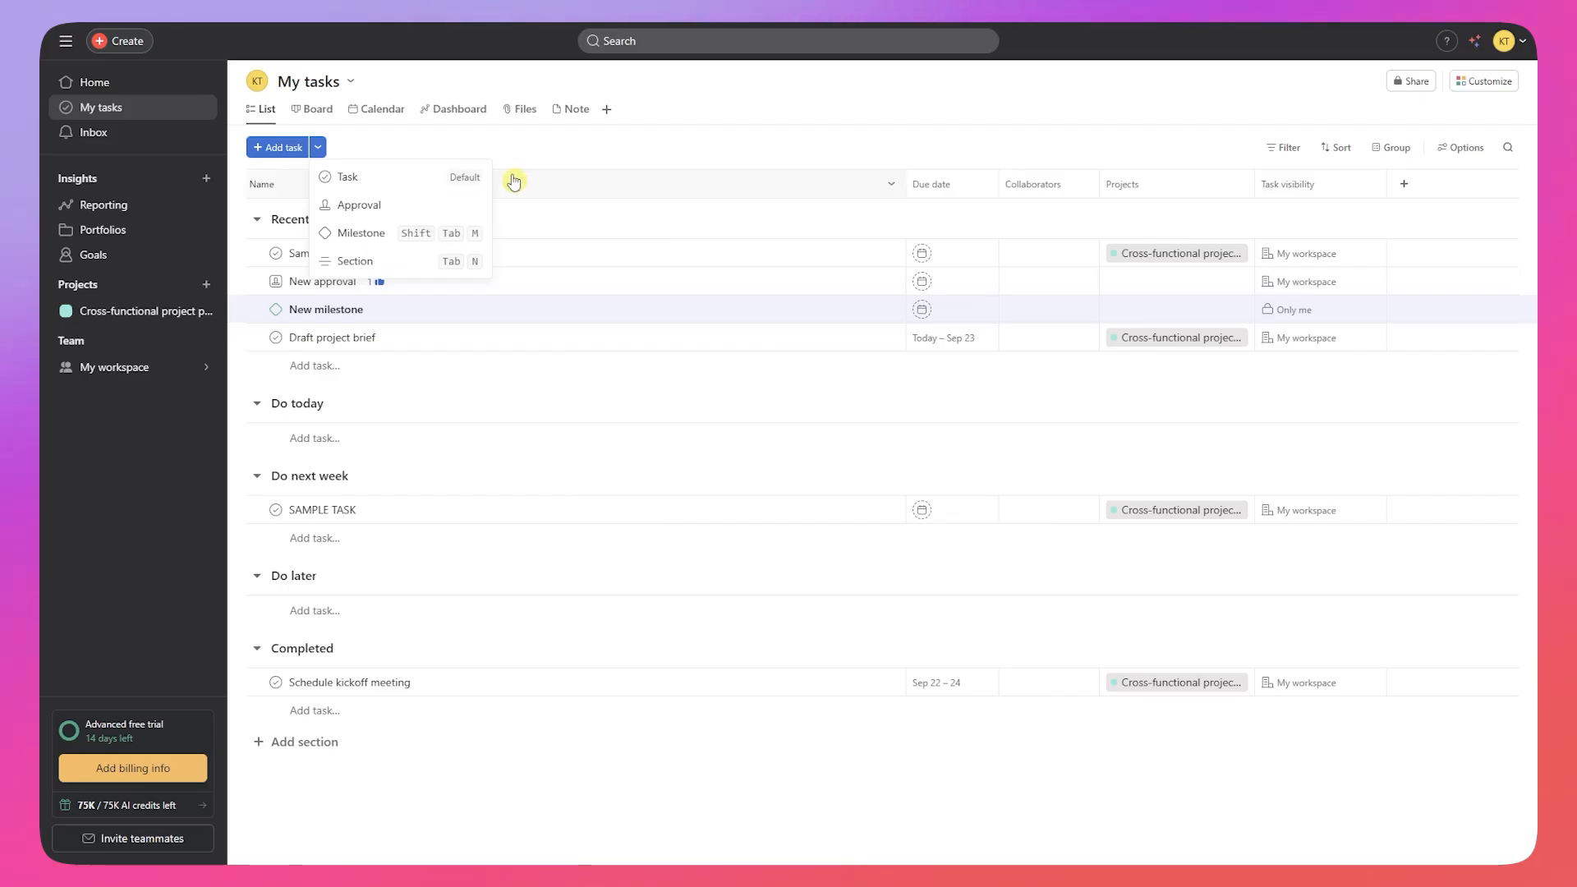
{"action": "left_click", "coordinate": [397, 261]}
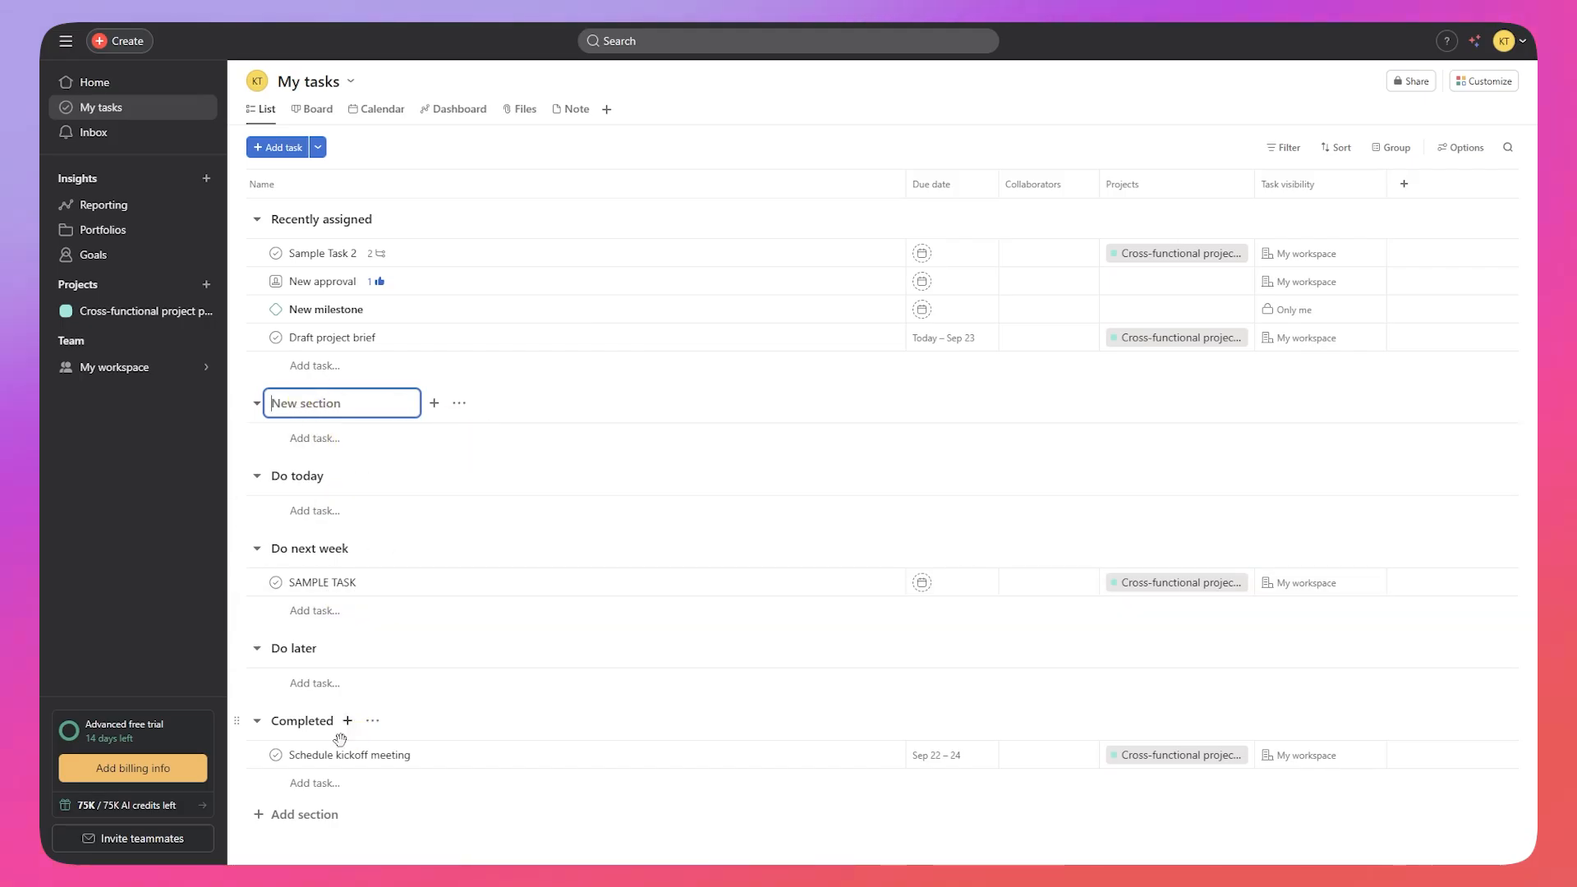
{"action": "left_click", "coordinate": [309, 823]}
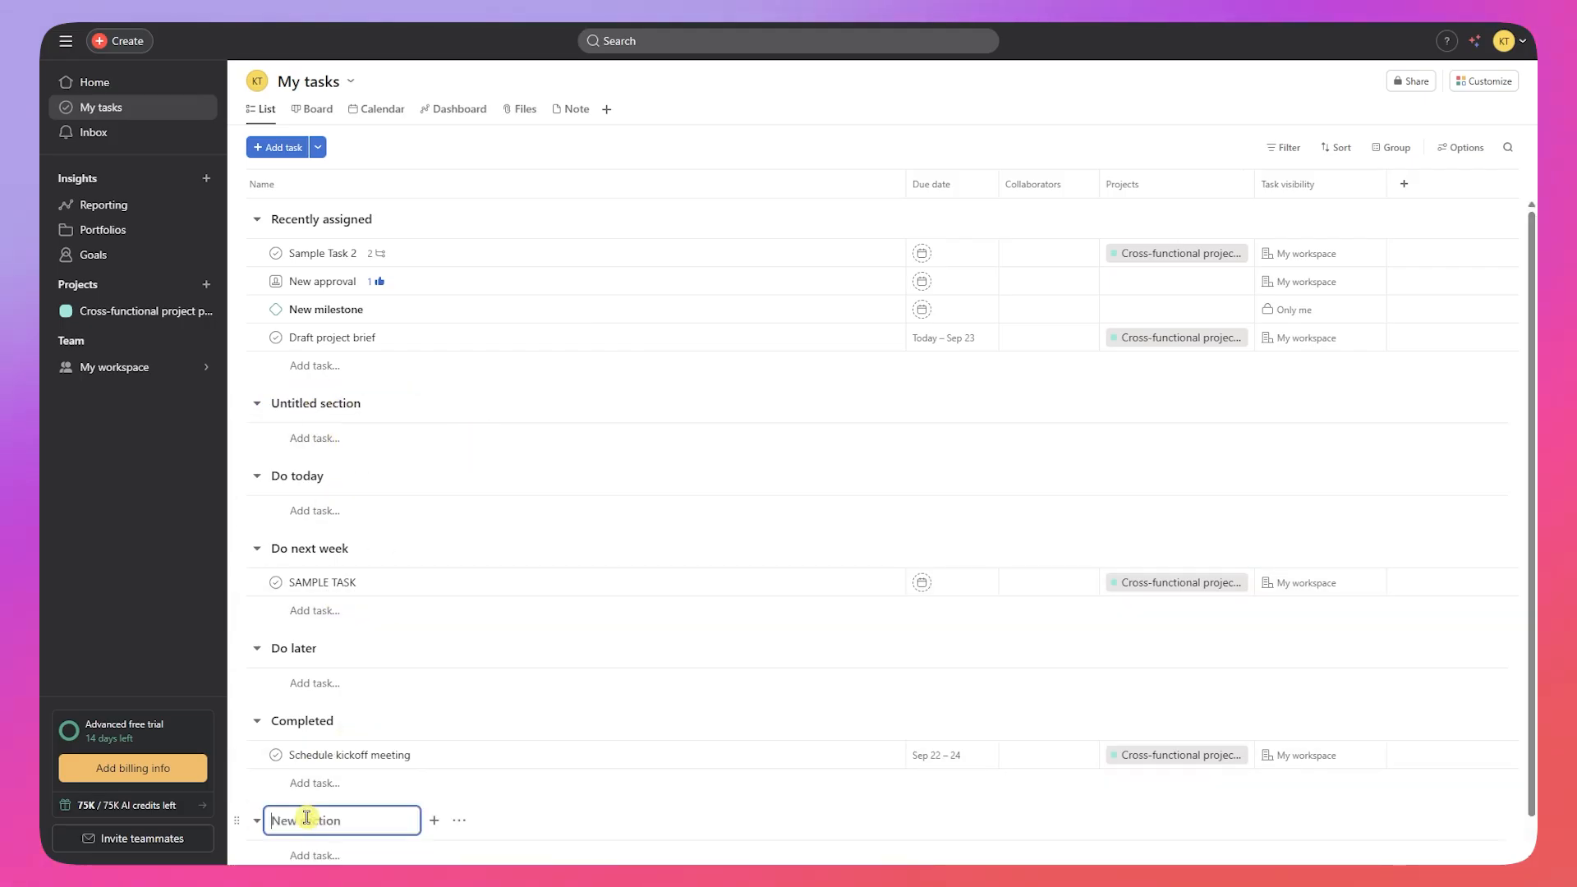
{"action": "left_click", "coordinate": [402, 145]}
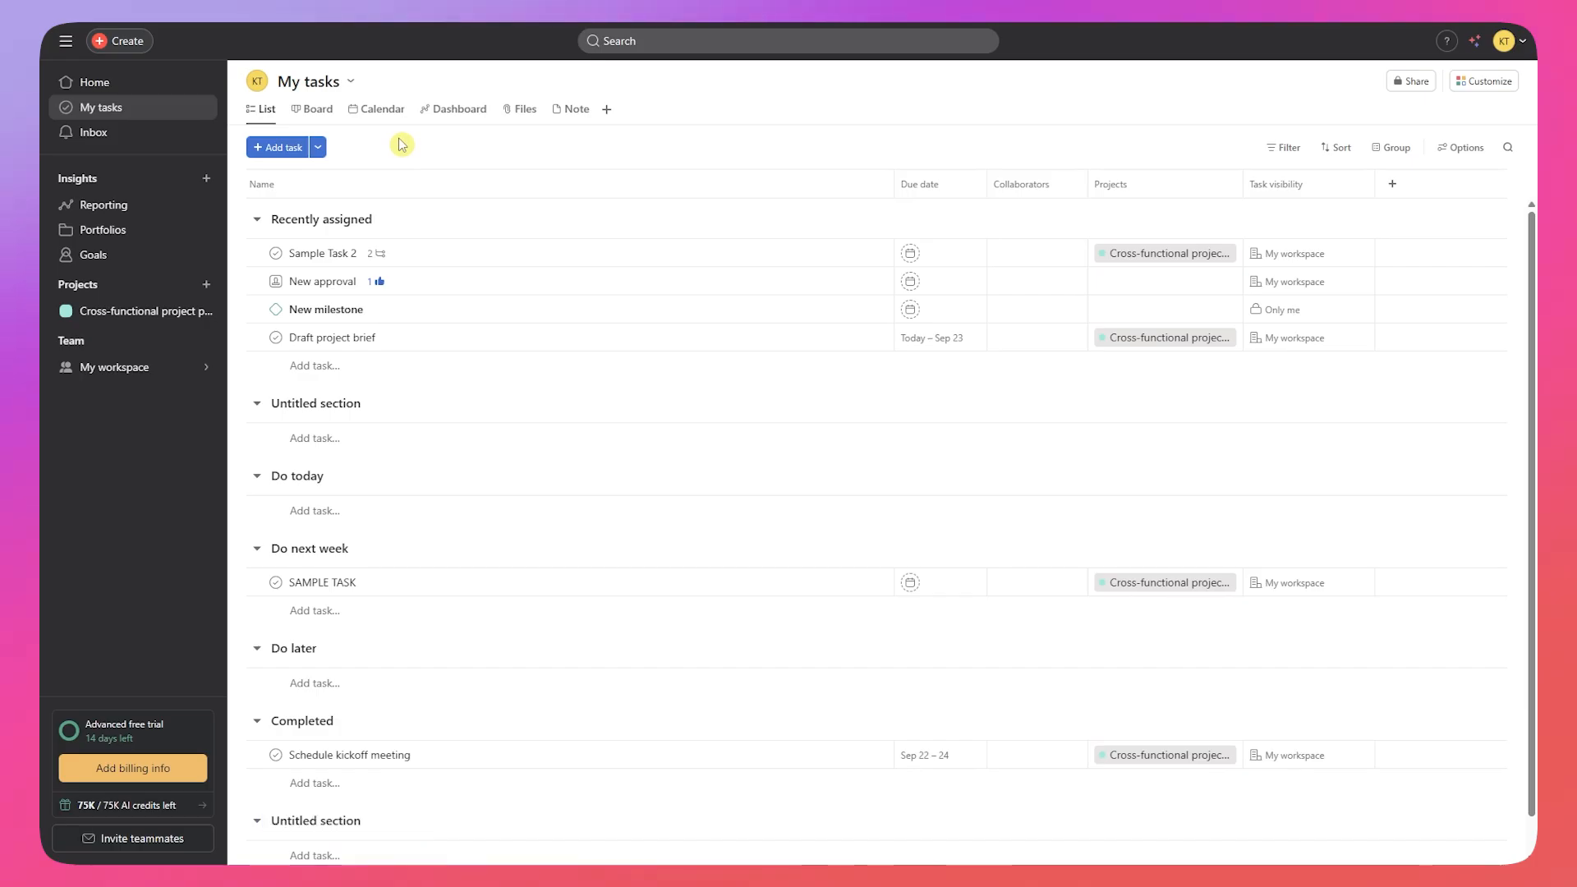
Step: Delete both untitled sections from the My tasks list
{"action": "left_click", "coordinate": [323, 152]}
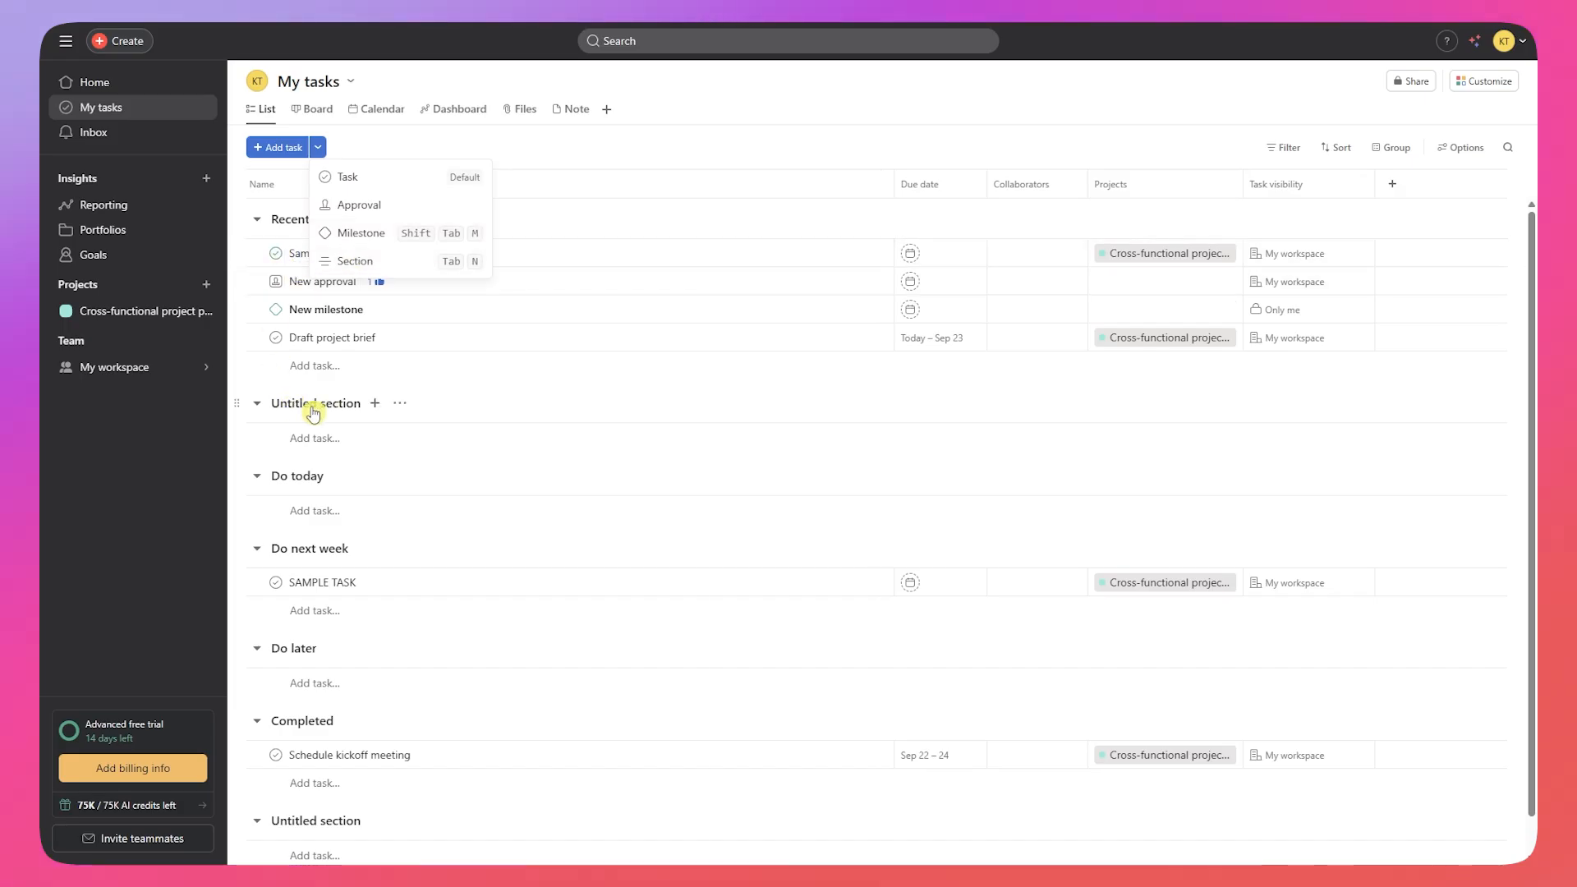
{"action": "left_click", "coordinate": [402, 406]}
{"action": "left_click", "coordinate": [460, 595]}
{"action": "left_click", "coordinate": [400, 749]}
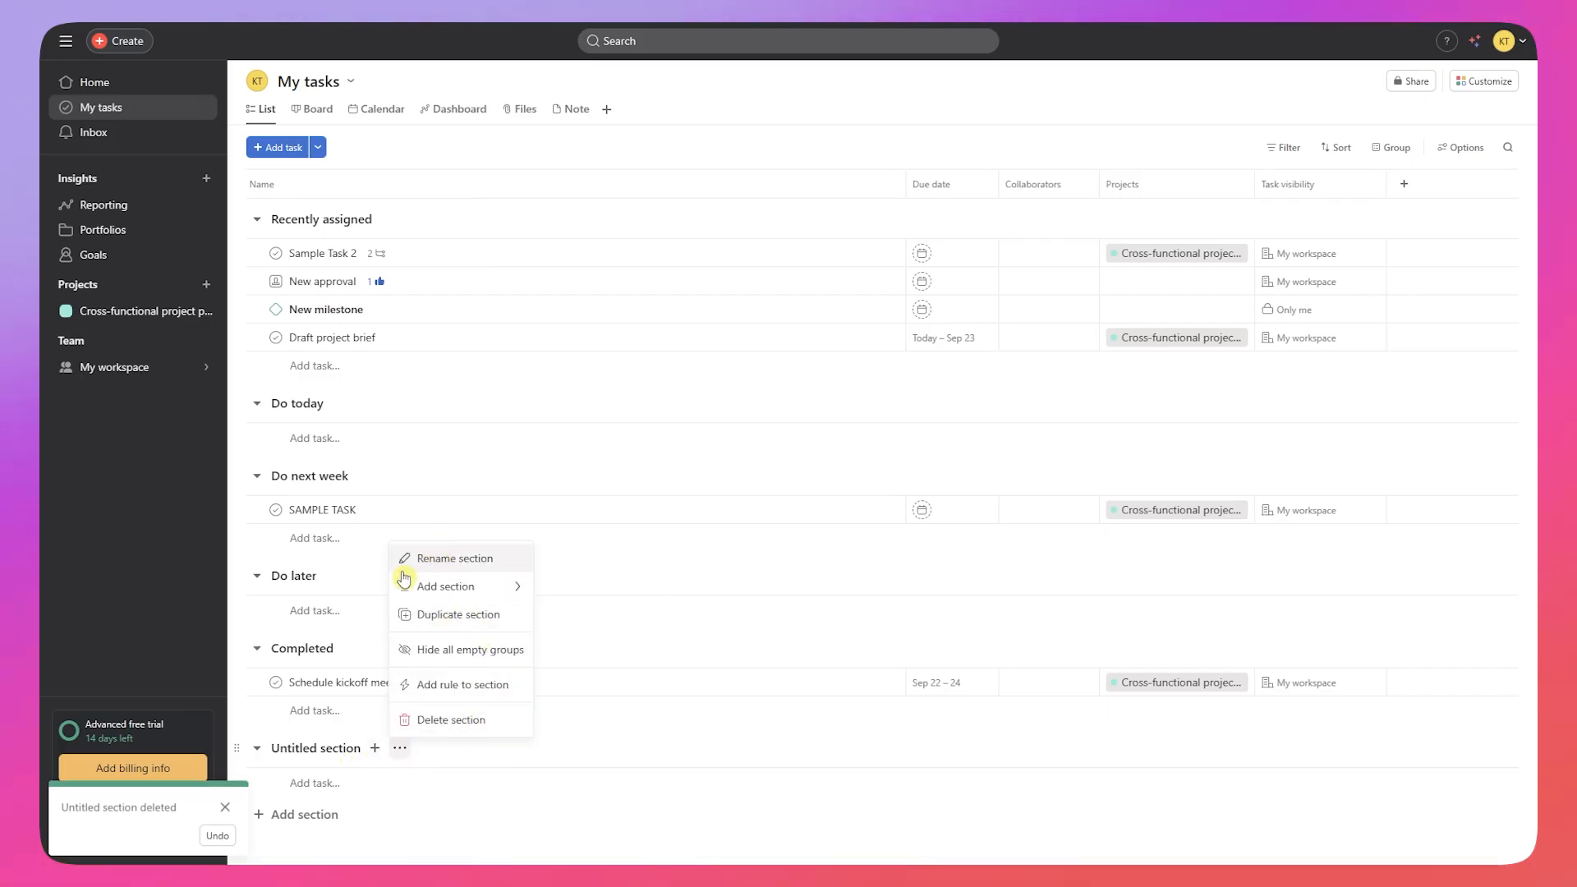
{"action": "left_click", "coordinate": [454, 720]}
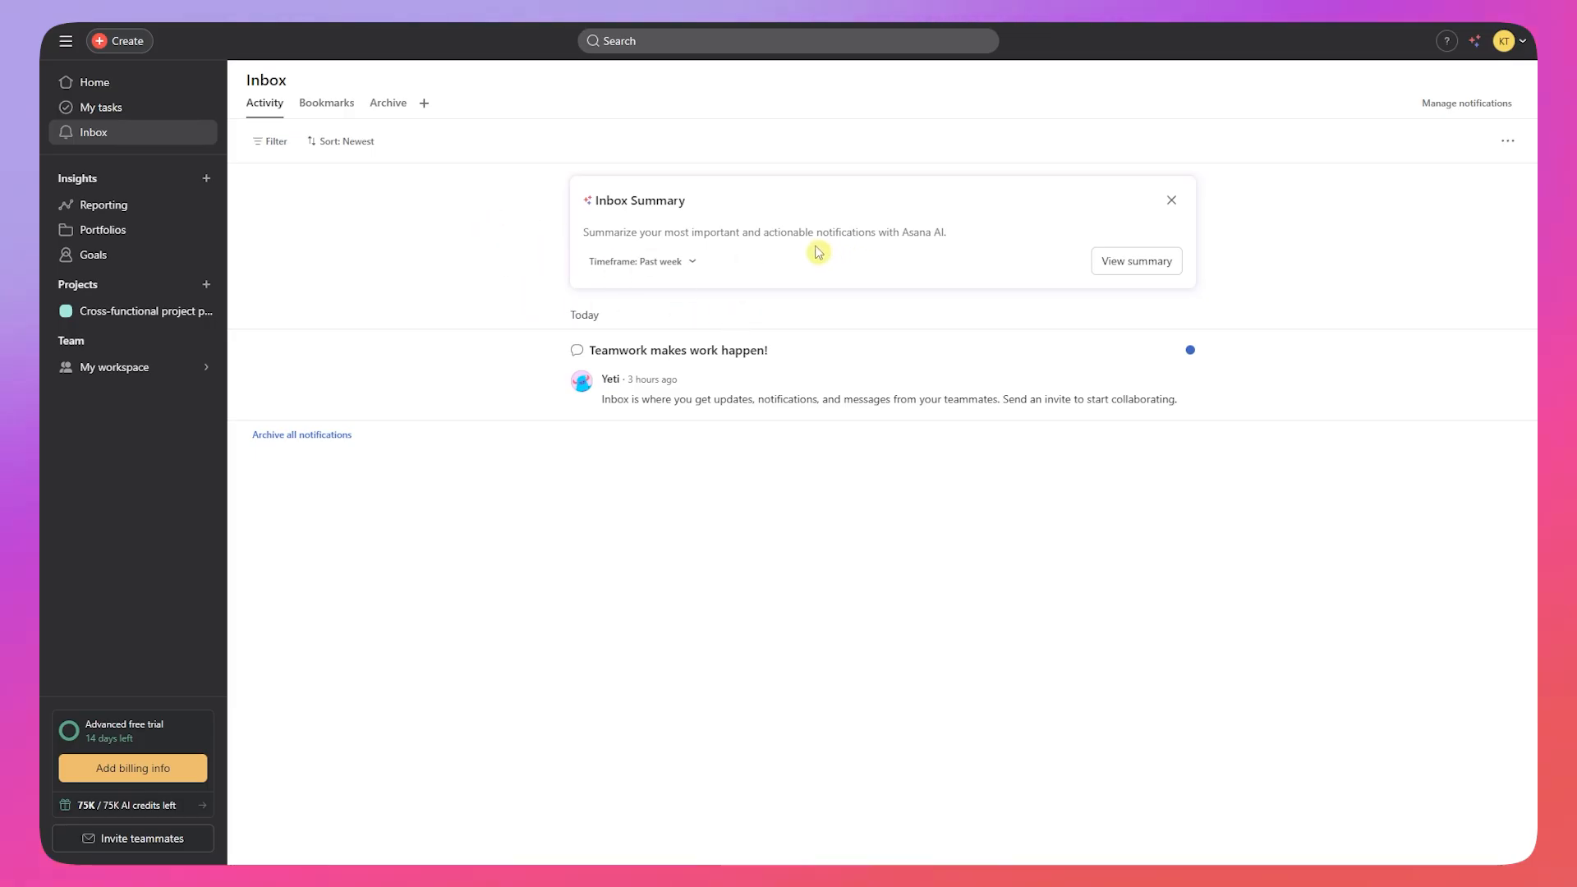
Step: Examine the Activity, Bookmarks and Archive views of the Inbox
{"action": "left_click", "coordinate": [336, 110]}
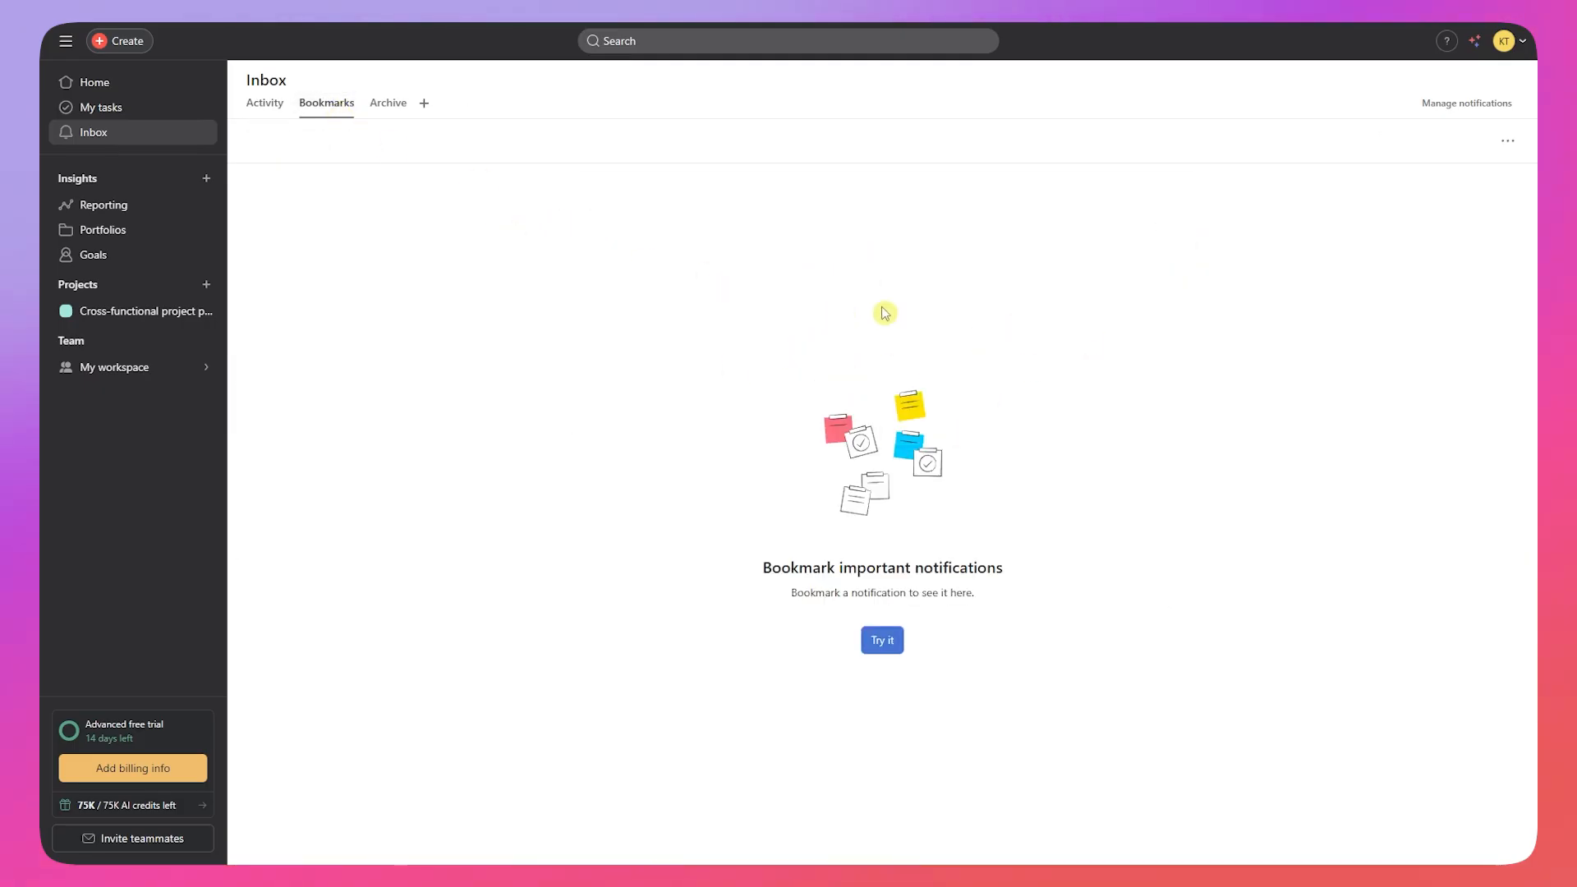
{"action": "left_click", "coordinate": [385, 114]}
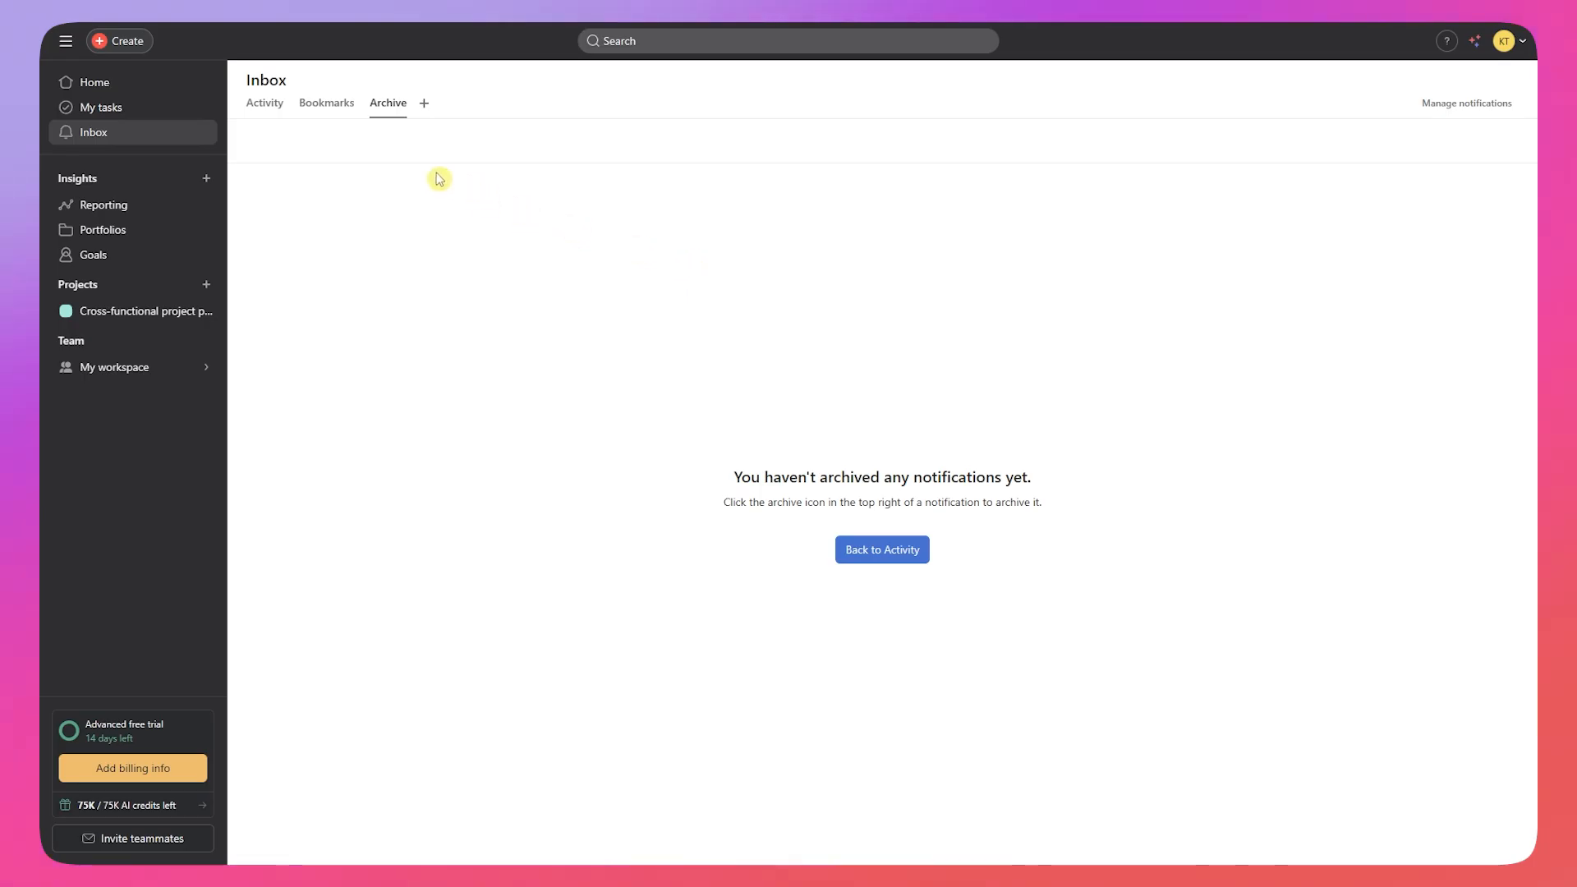
{"action": "left_click", "coordinate": [272, 105]}
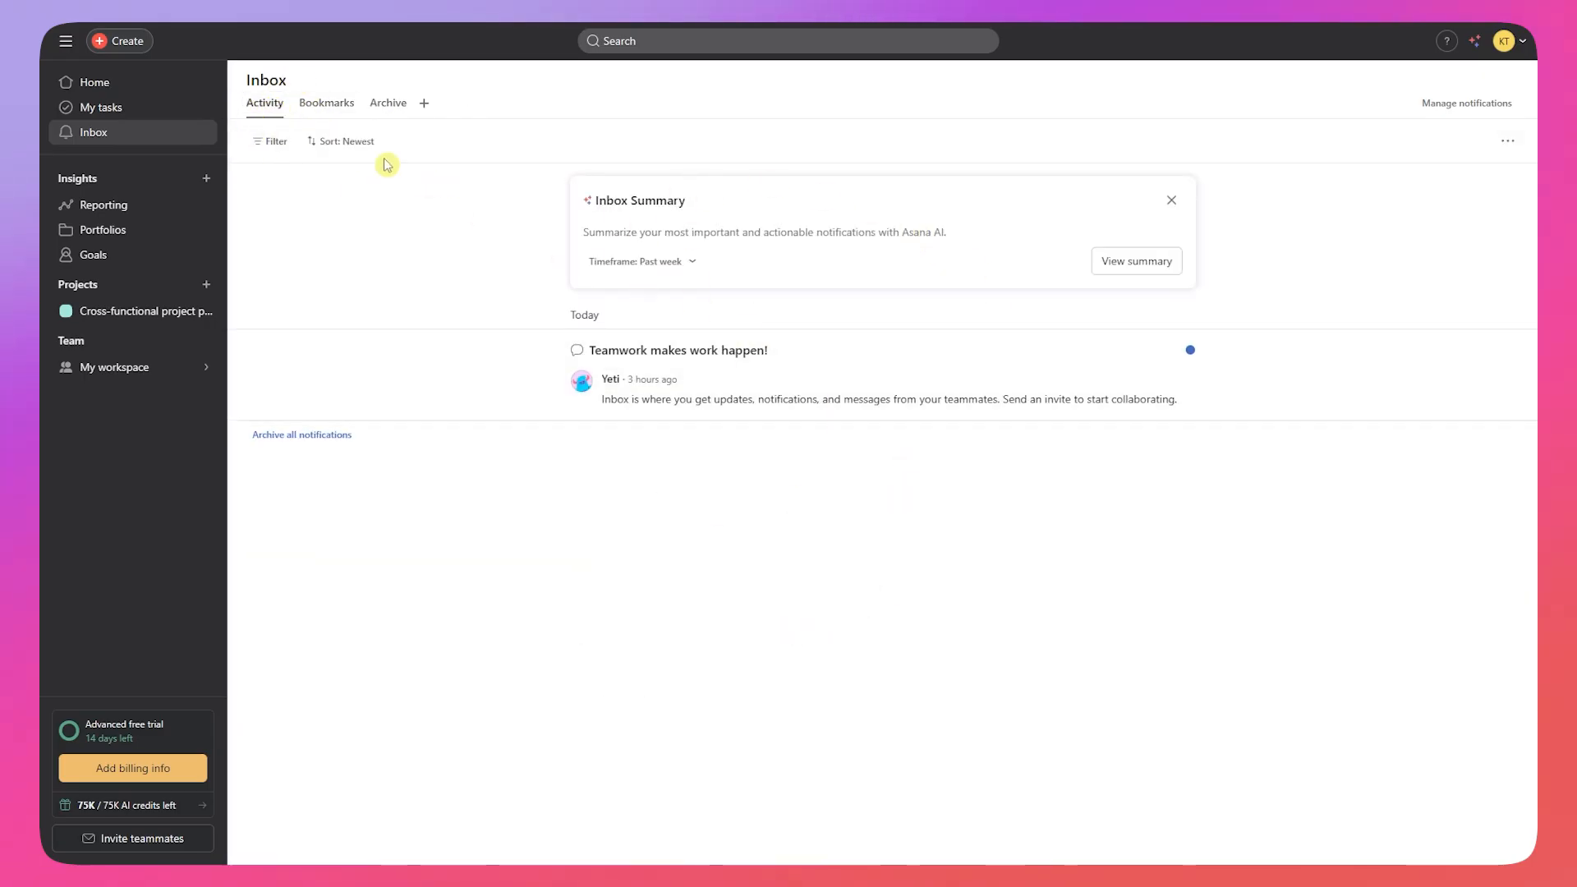
{"action": "left_click", "coordinate": [304, 103]}
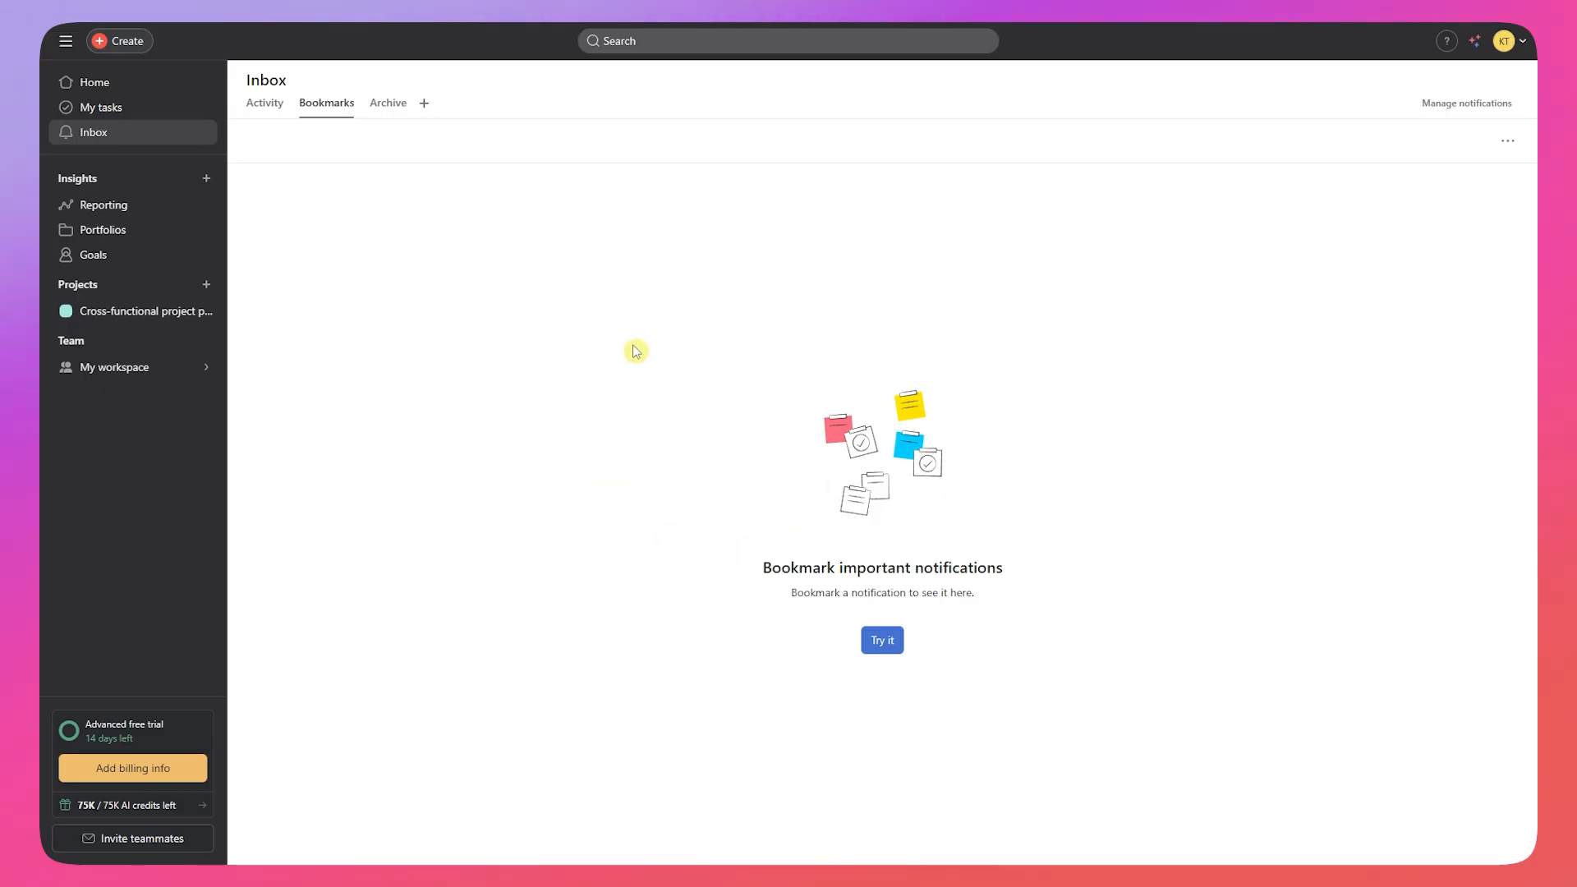
{"action": "left_click", "coordinate": [264, 104]}
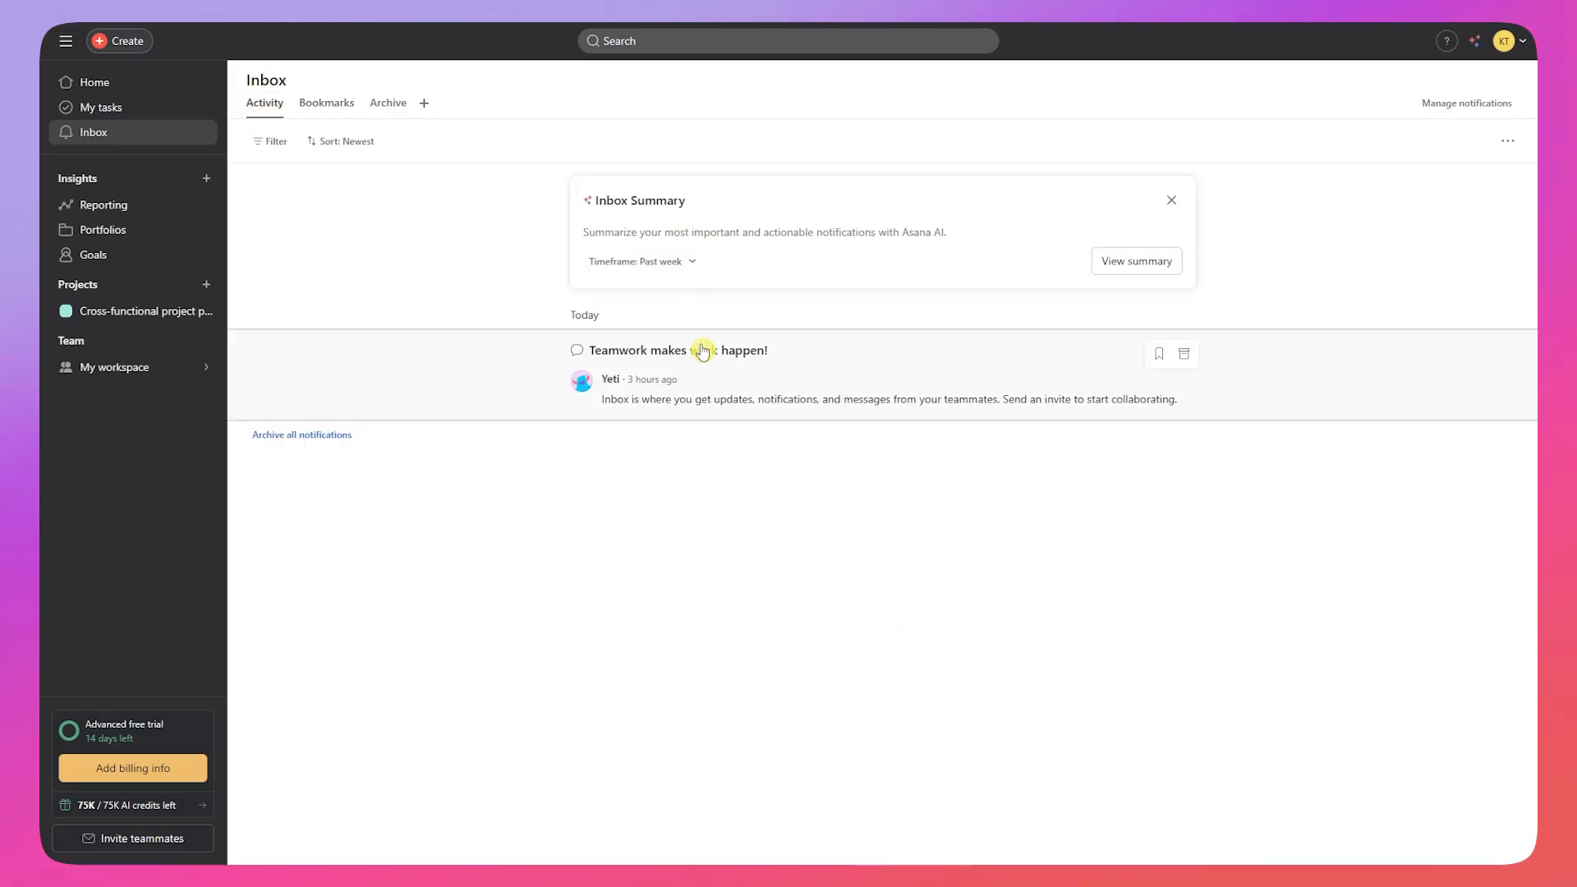
{"action": "left_click", "coordinate": [337, 104]}
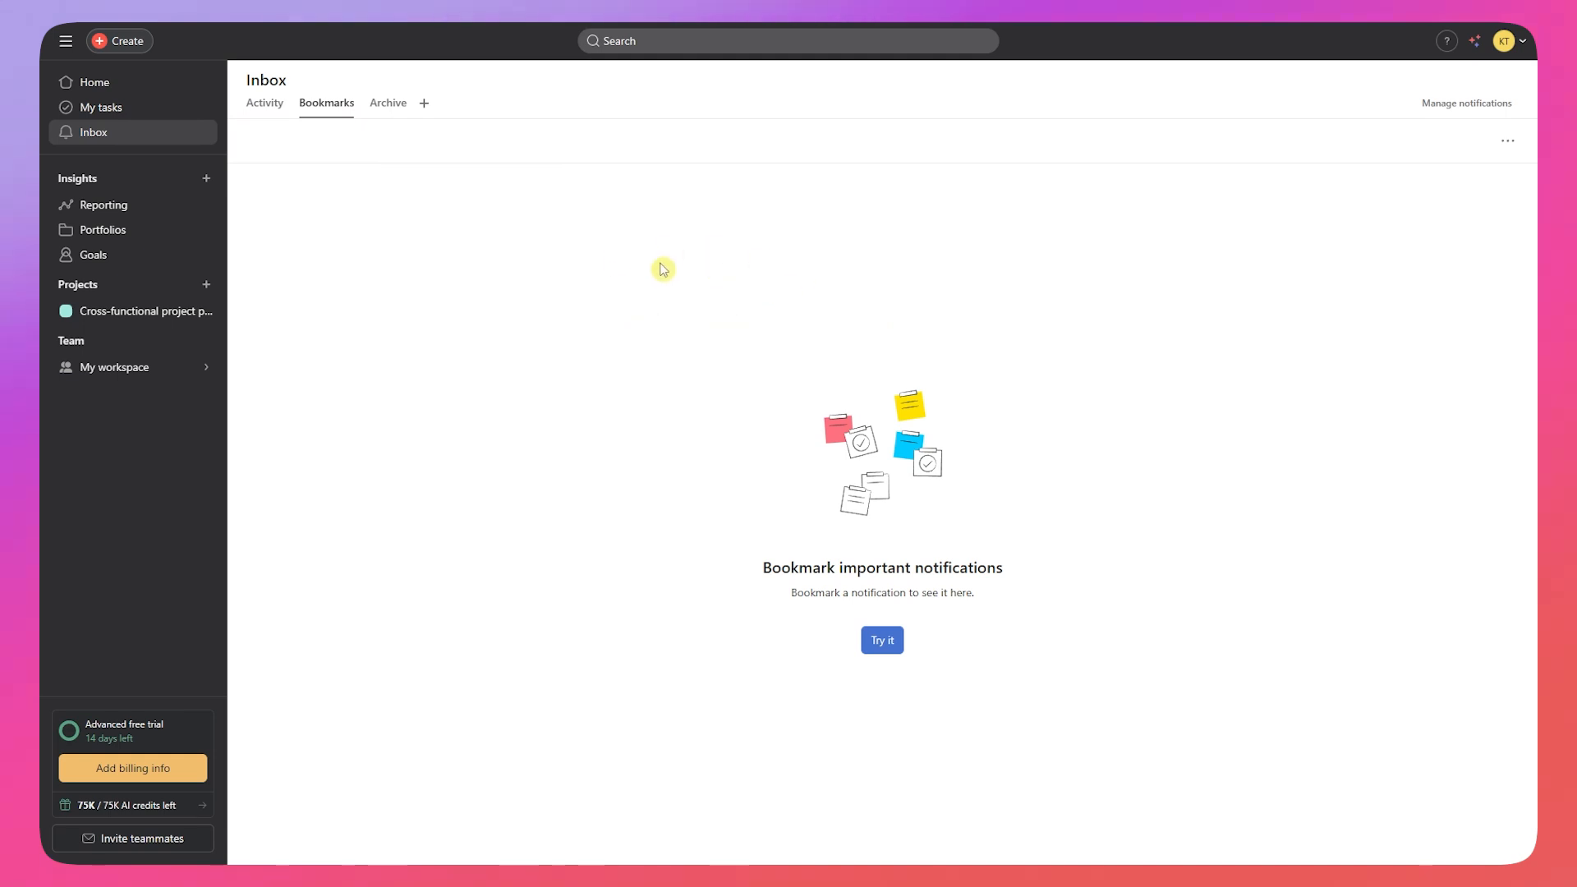
{"action": "left_click", "coordinate": [385, 105]}
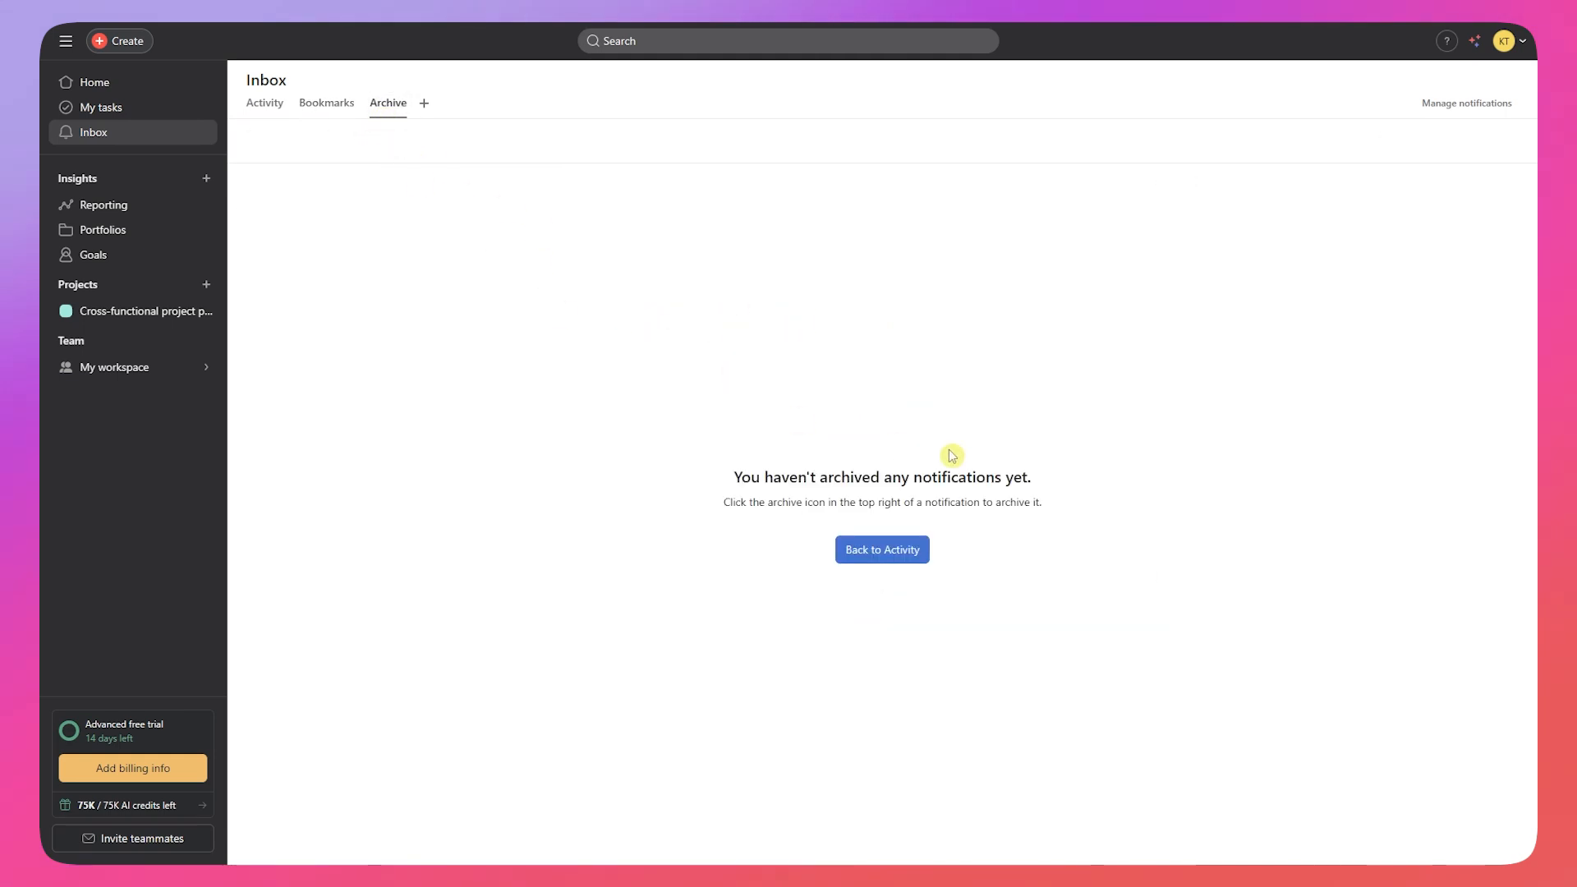
{"action": "left_click", "coordinate": [322, 104]}
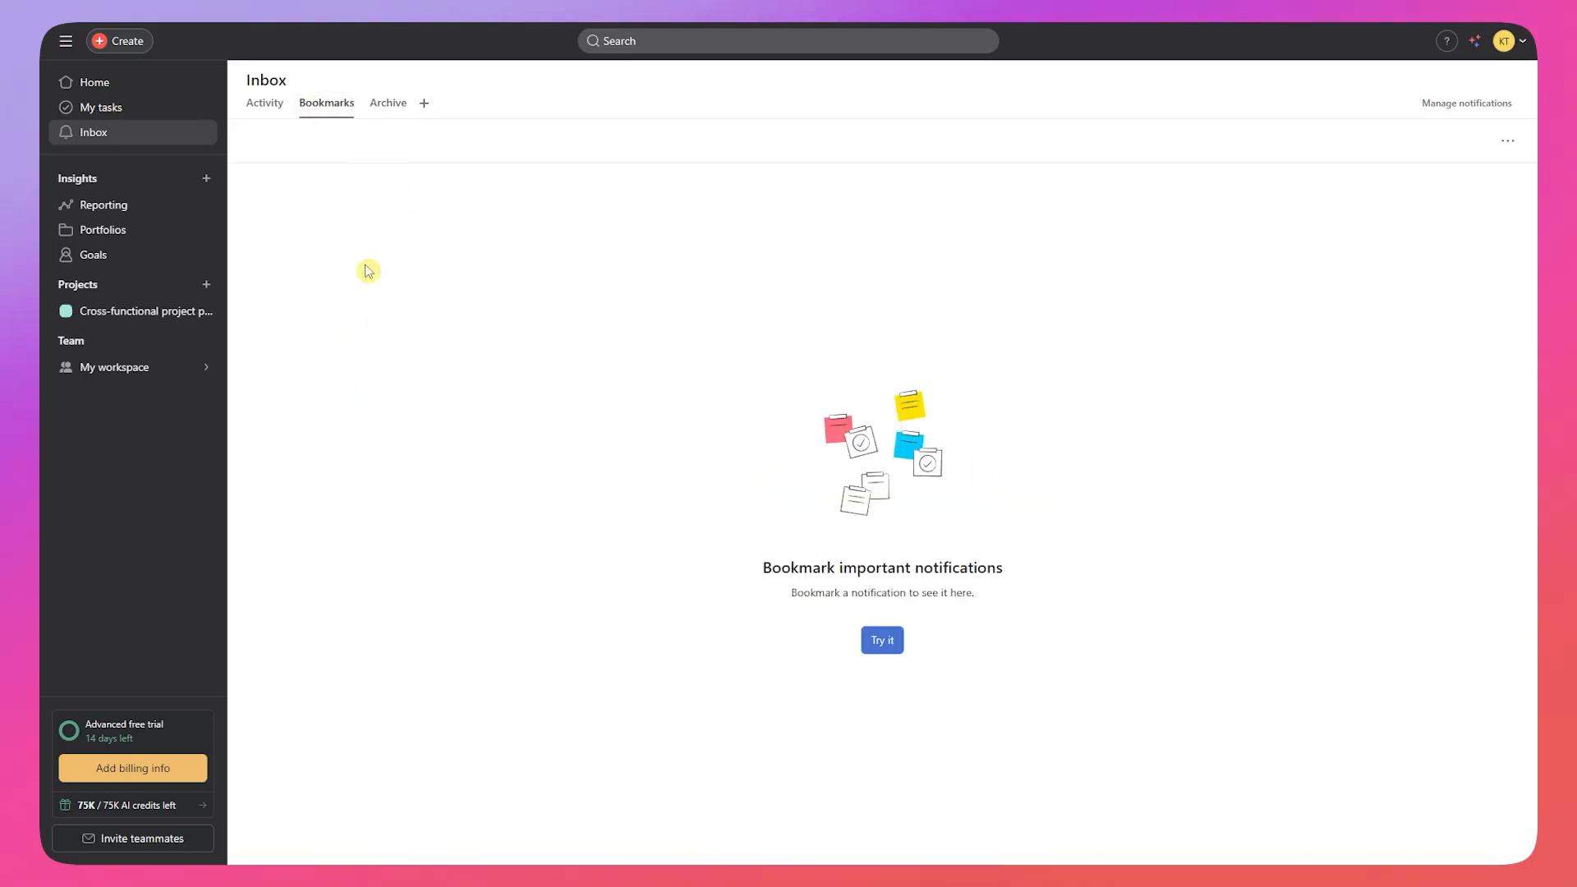
{"action": "left_click", "coordinate": [274, 113]}
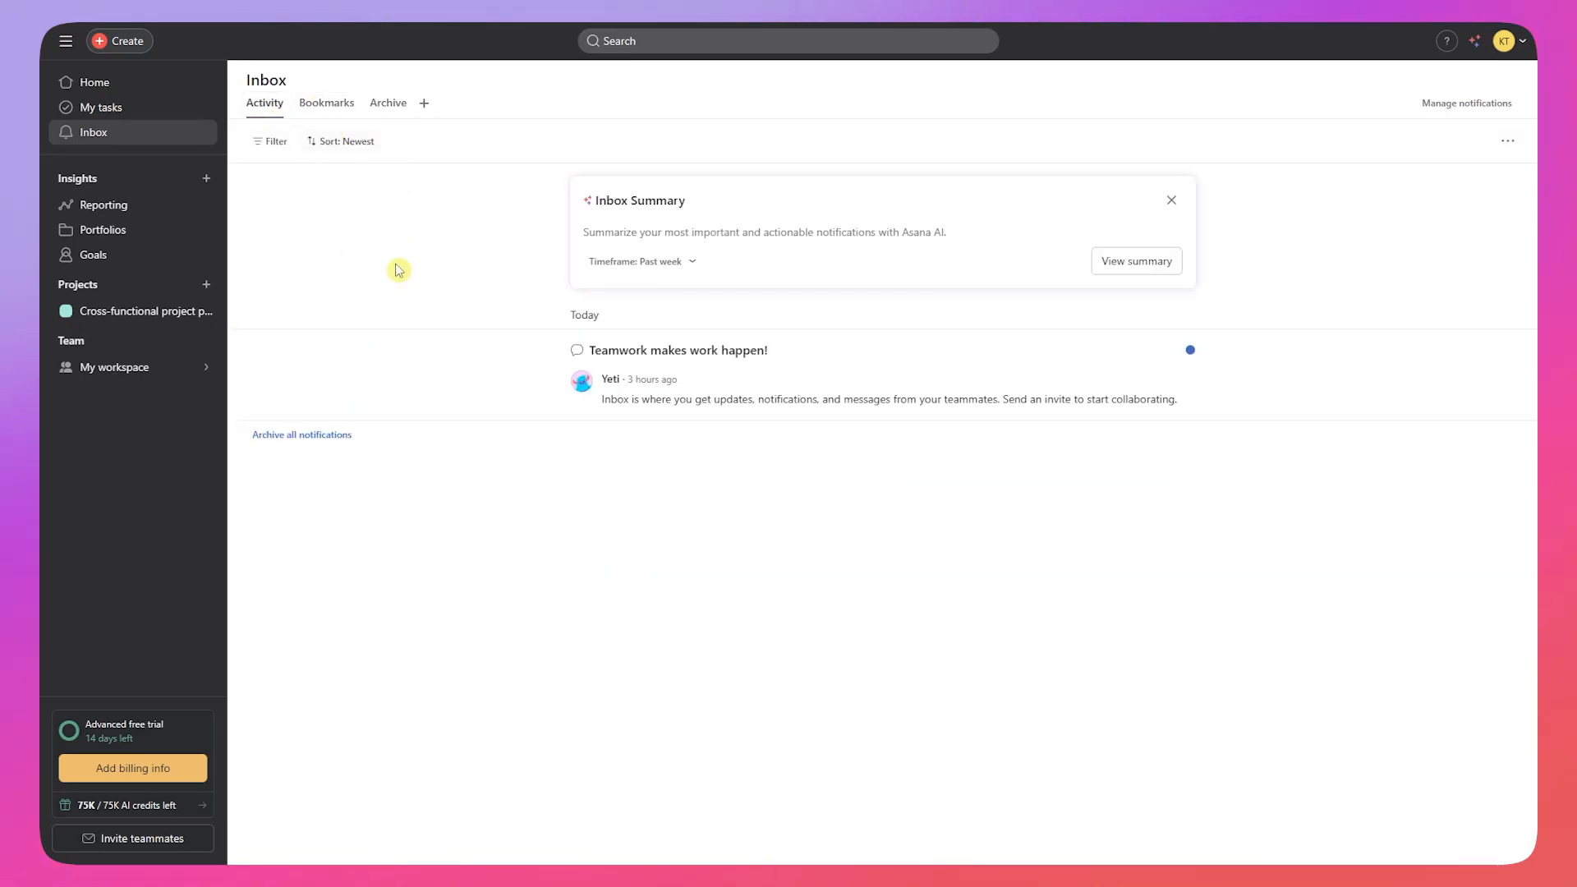
{"action": "left_click", "coordinate": [383, 112]}
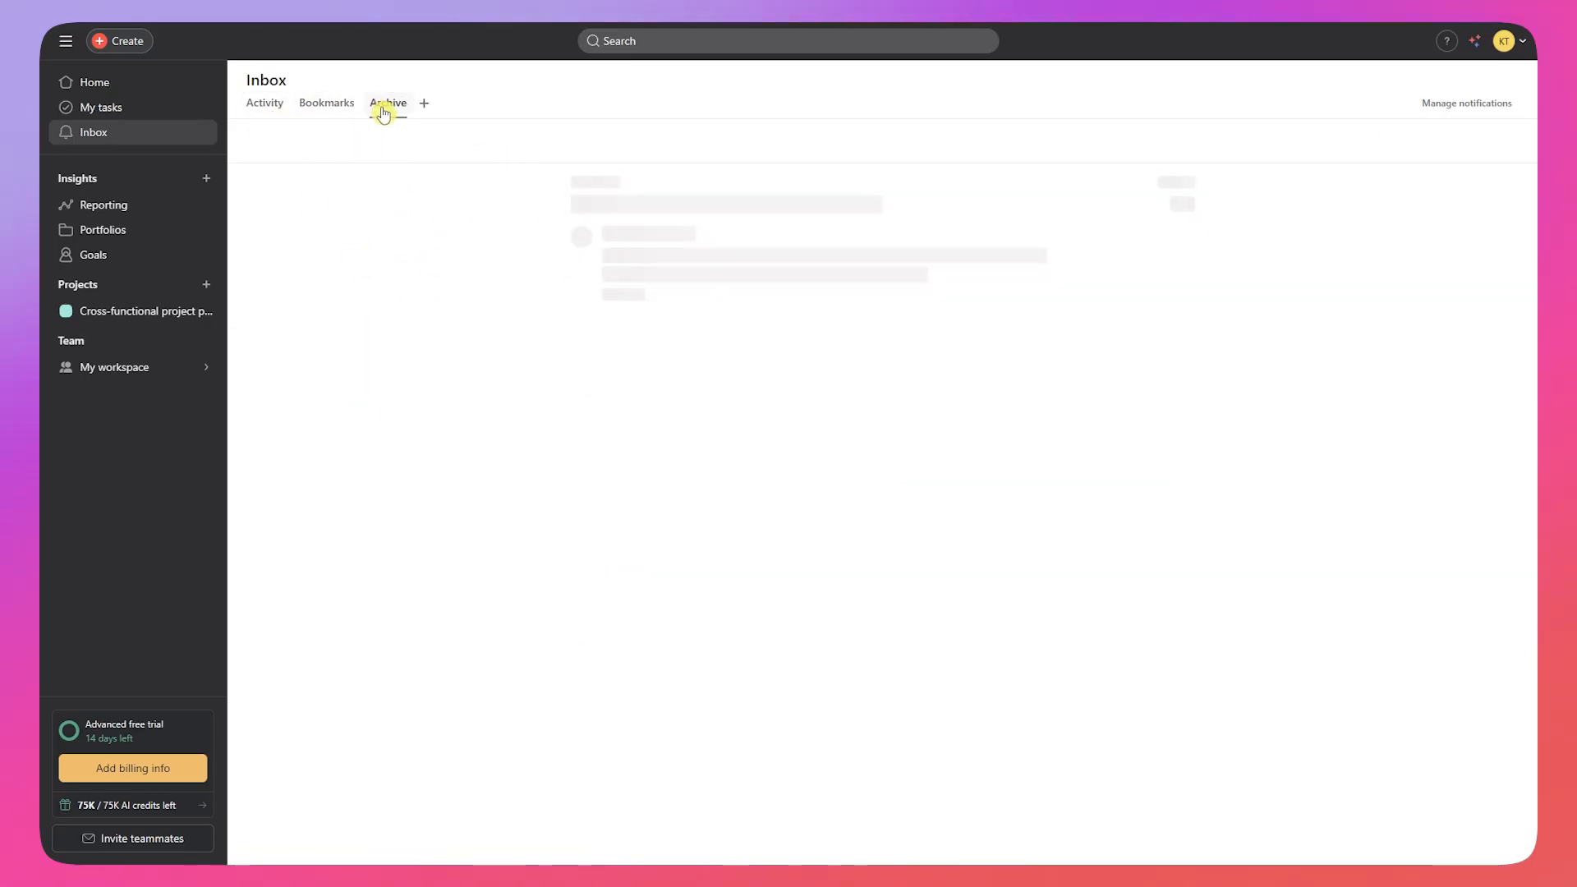
Step: Create a custom Inbox tab with the default name
{"action": "left_click", "coordinate": [427, 108]}
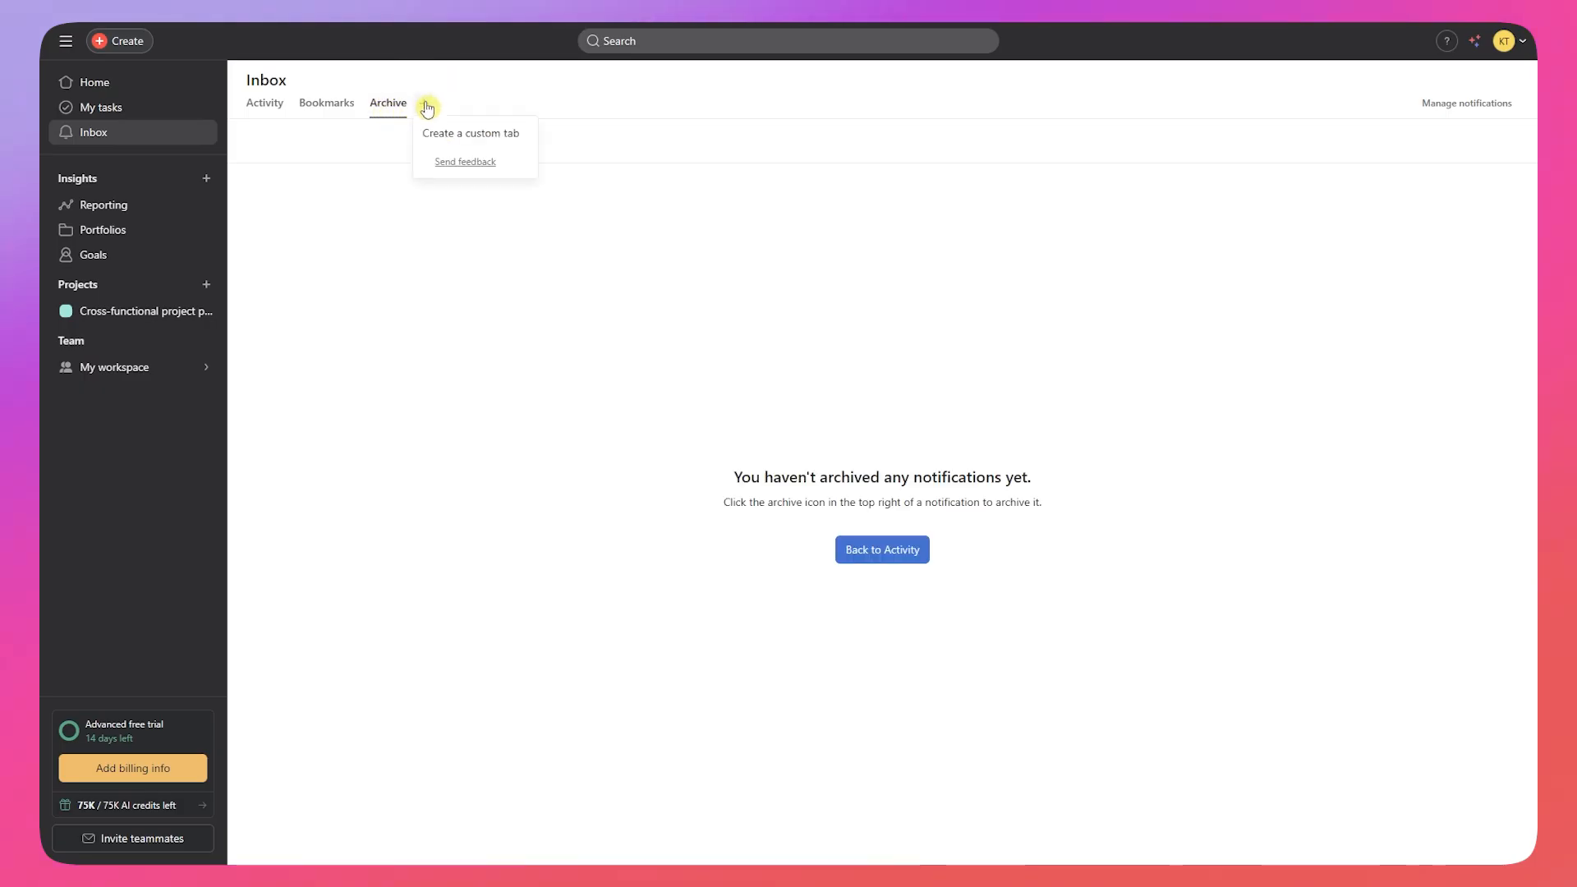
{"action": "left_click", "coordinate": [468, 135]}
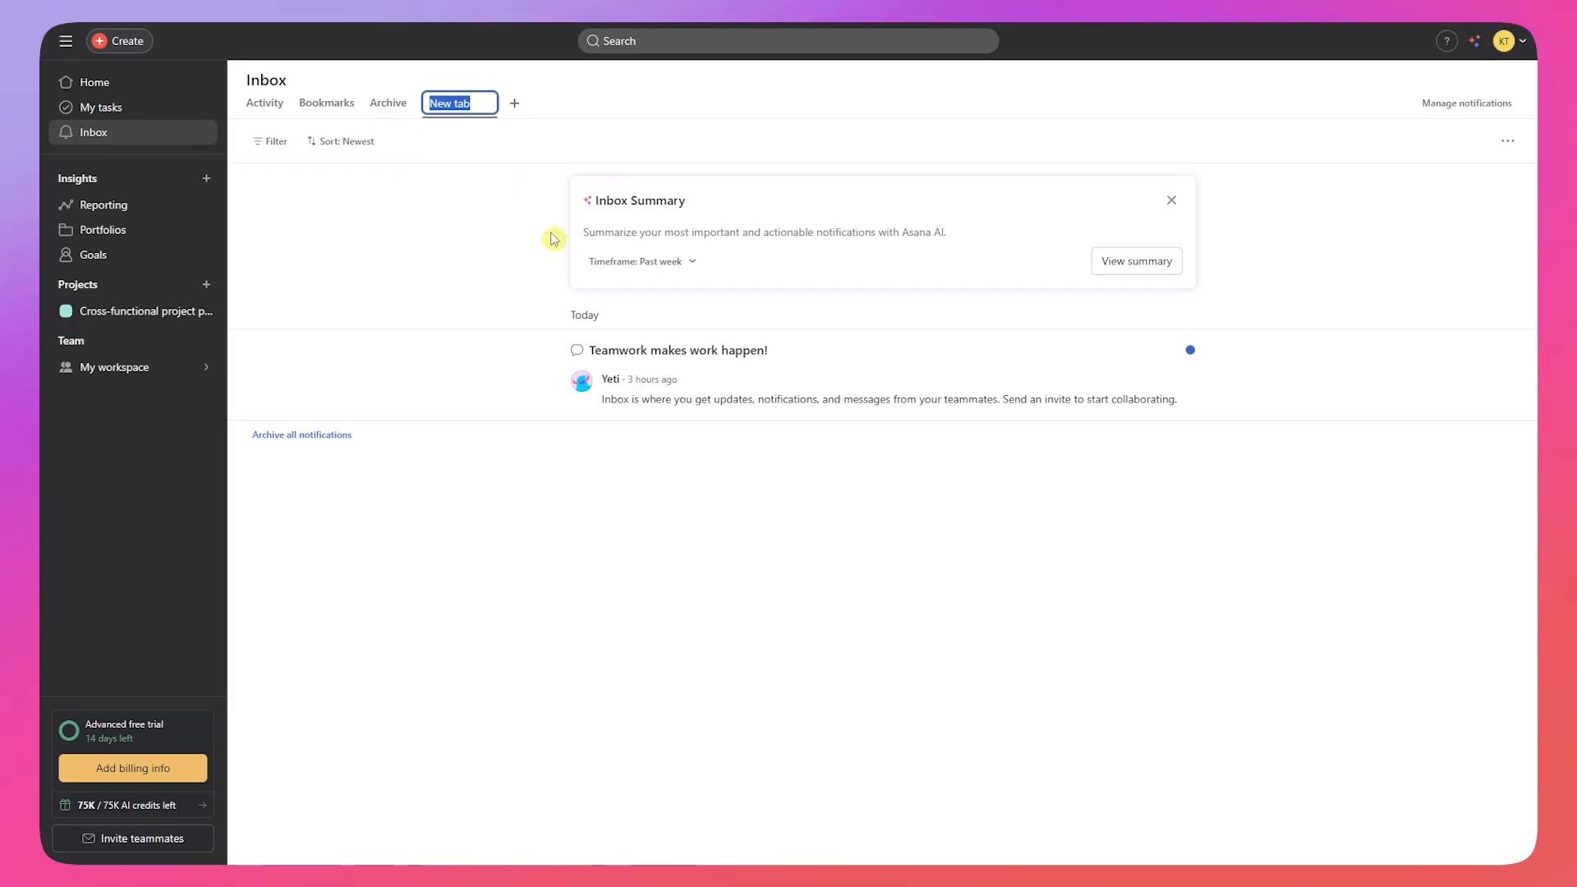
{"action": "left_click", "coordinate": [413, 251]}
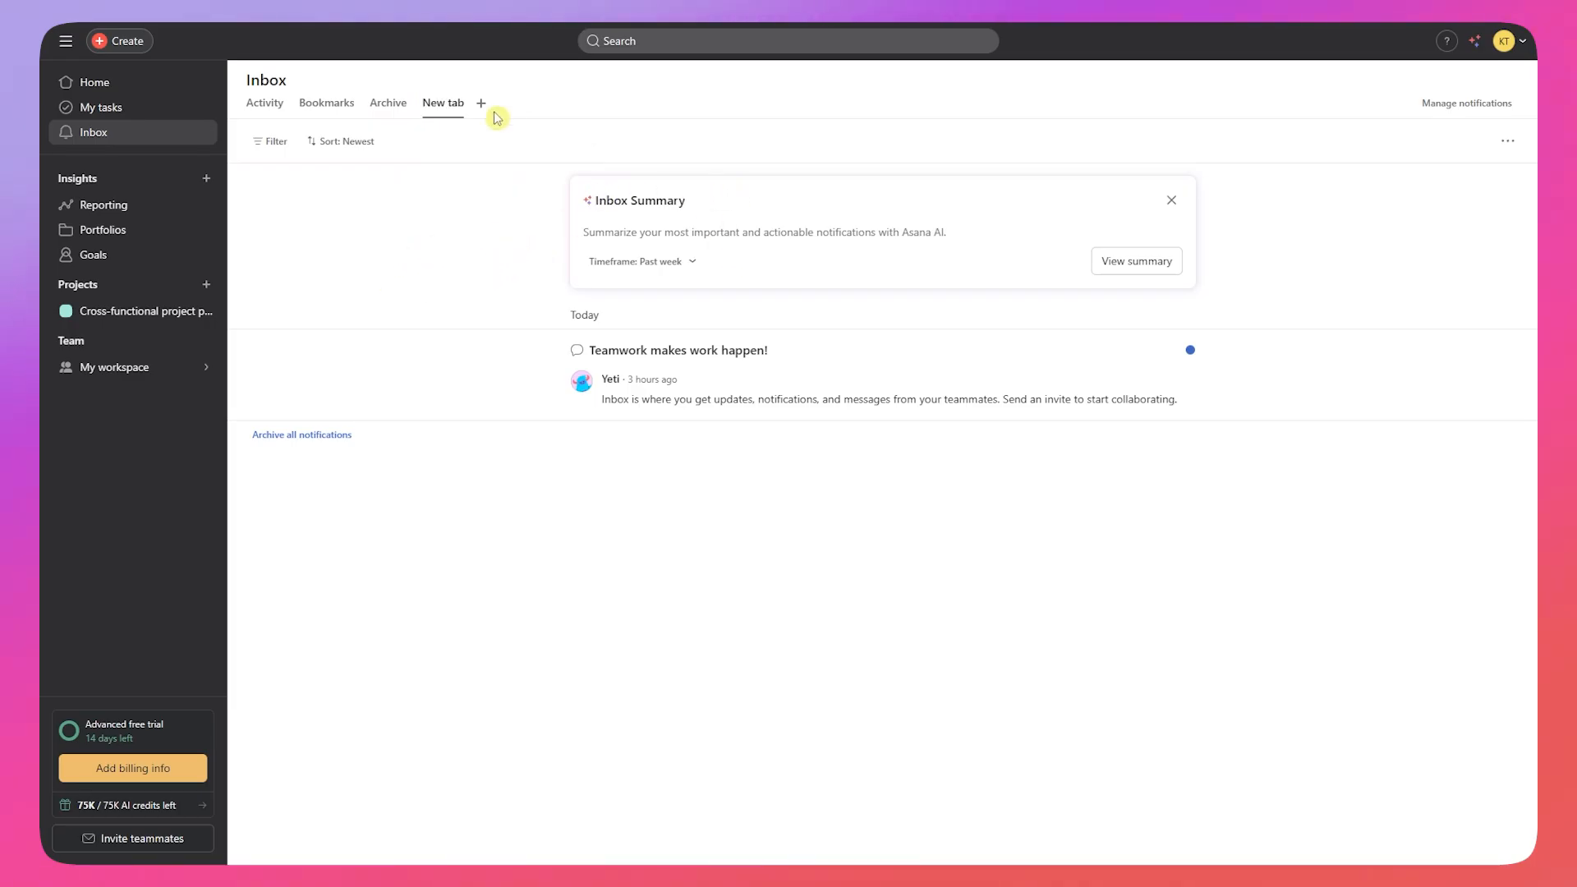
Step: Rename the custom Inbox tab as "sample notfs"
{"action": "left_click", "coordinate": [450, 108]}
{"action": "left_click", "coordinate": [455, 133]}
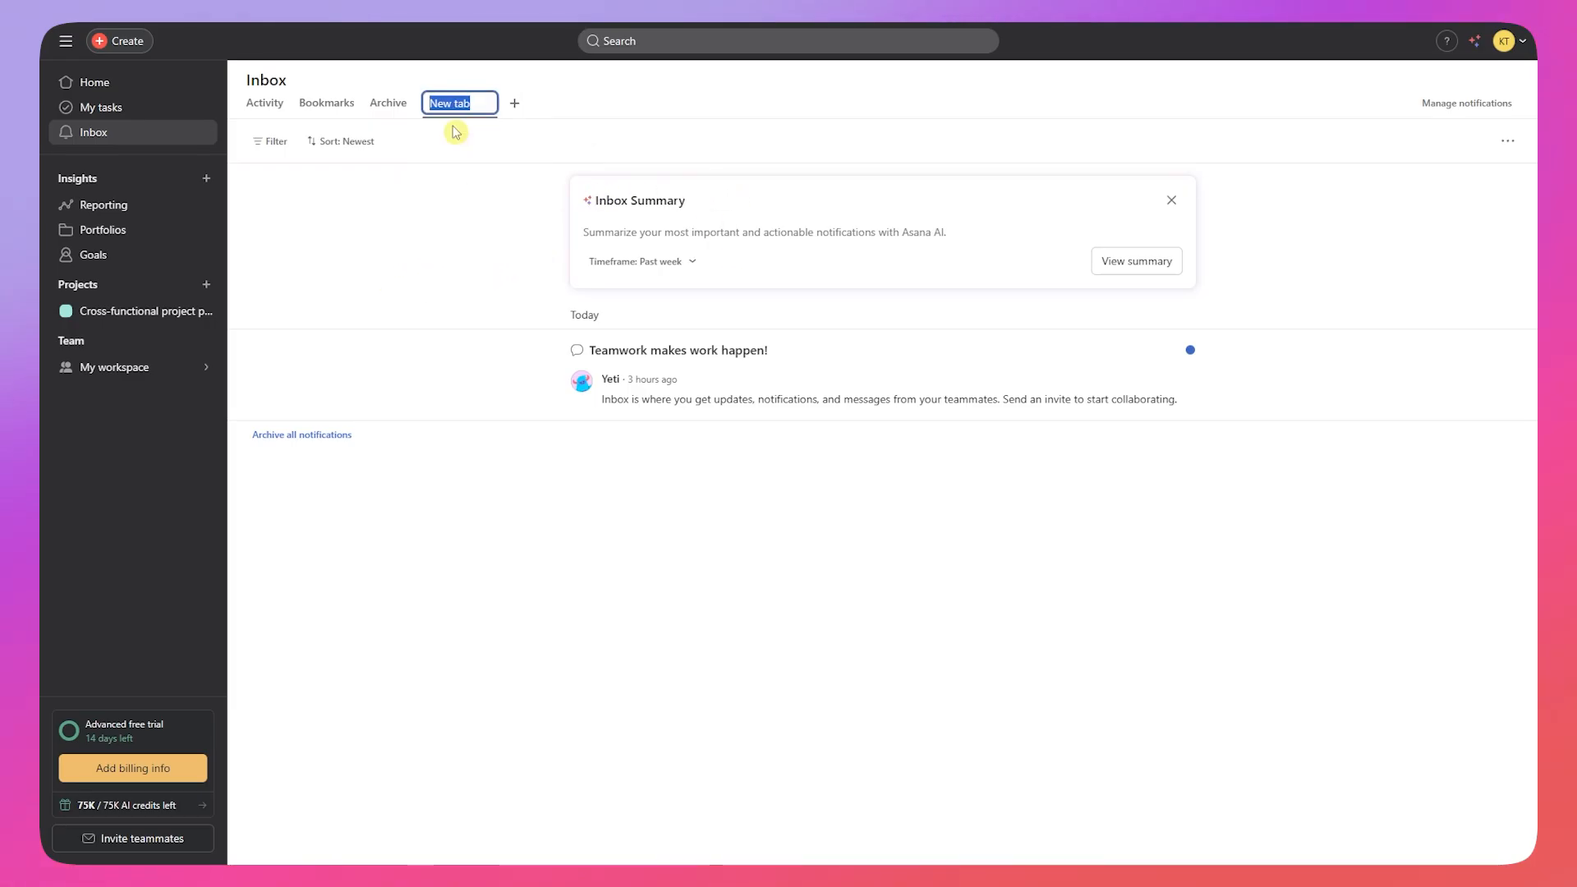
{"action": "type", "text": "asmple"}
{"action": "key", "text": "BackSpace"}
{"action": "key", "text": "BackSpace"}
{"action": "key", "text": "BackSpace"}
{"action": "key", "text": "BackSpace"}
{"action": "key", "text": "BackSpace"}
{"action": "key", "text": "BackSpace"}
{"action": "type", "text": "samp"}
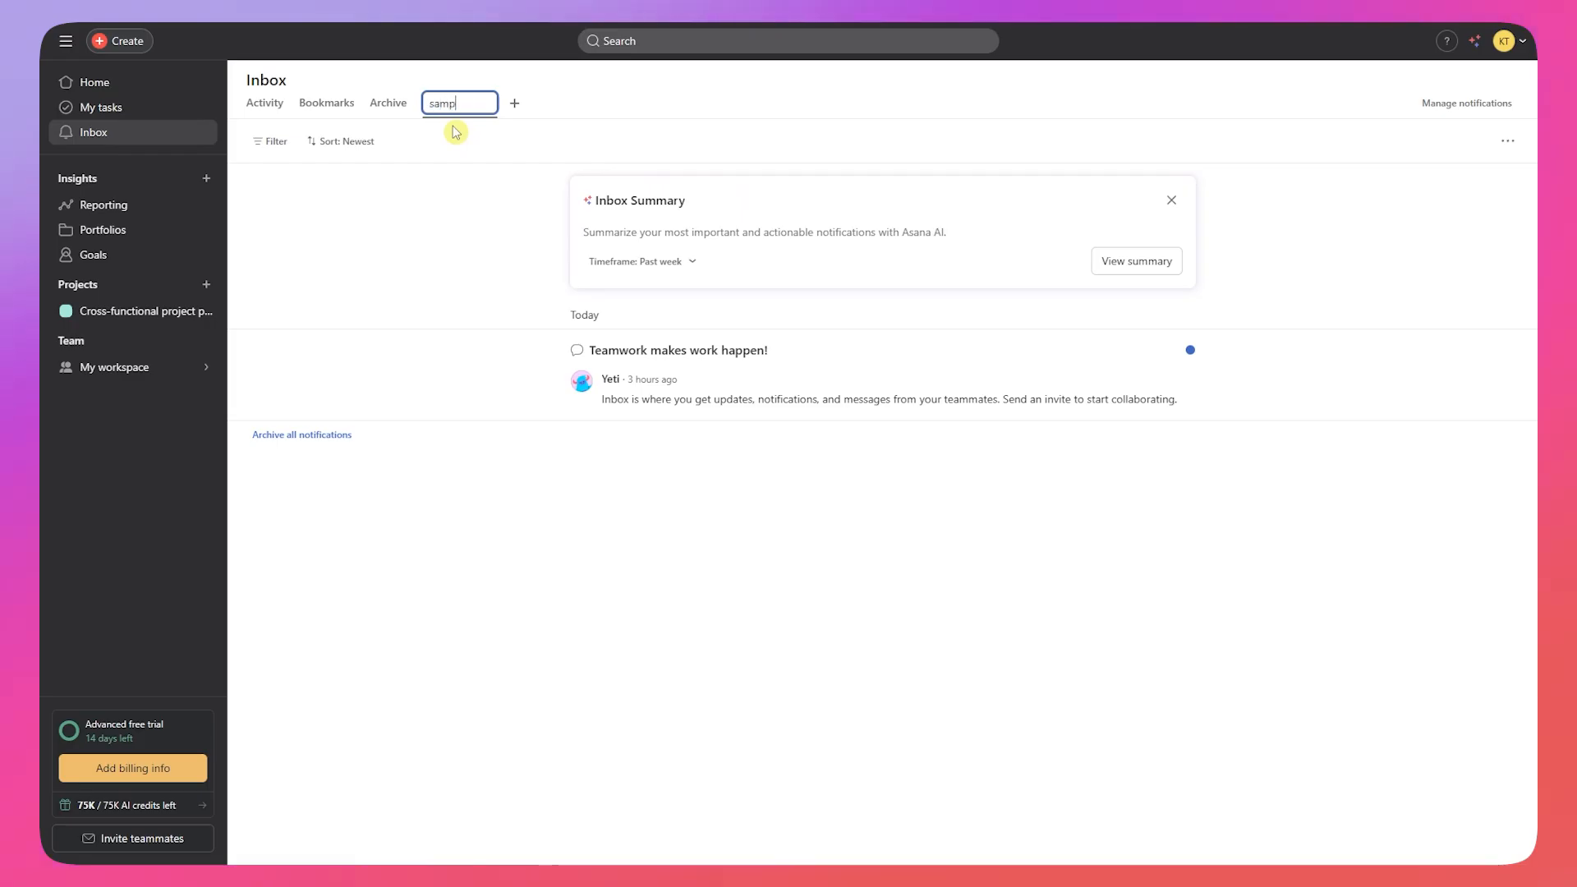
{"action": "type", "text": "le totfs"}
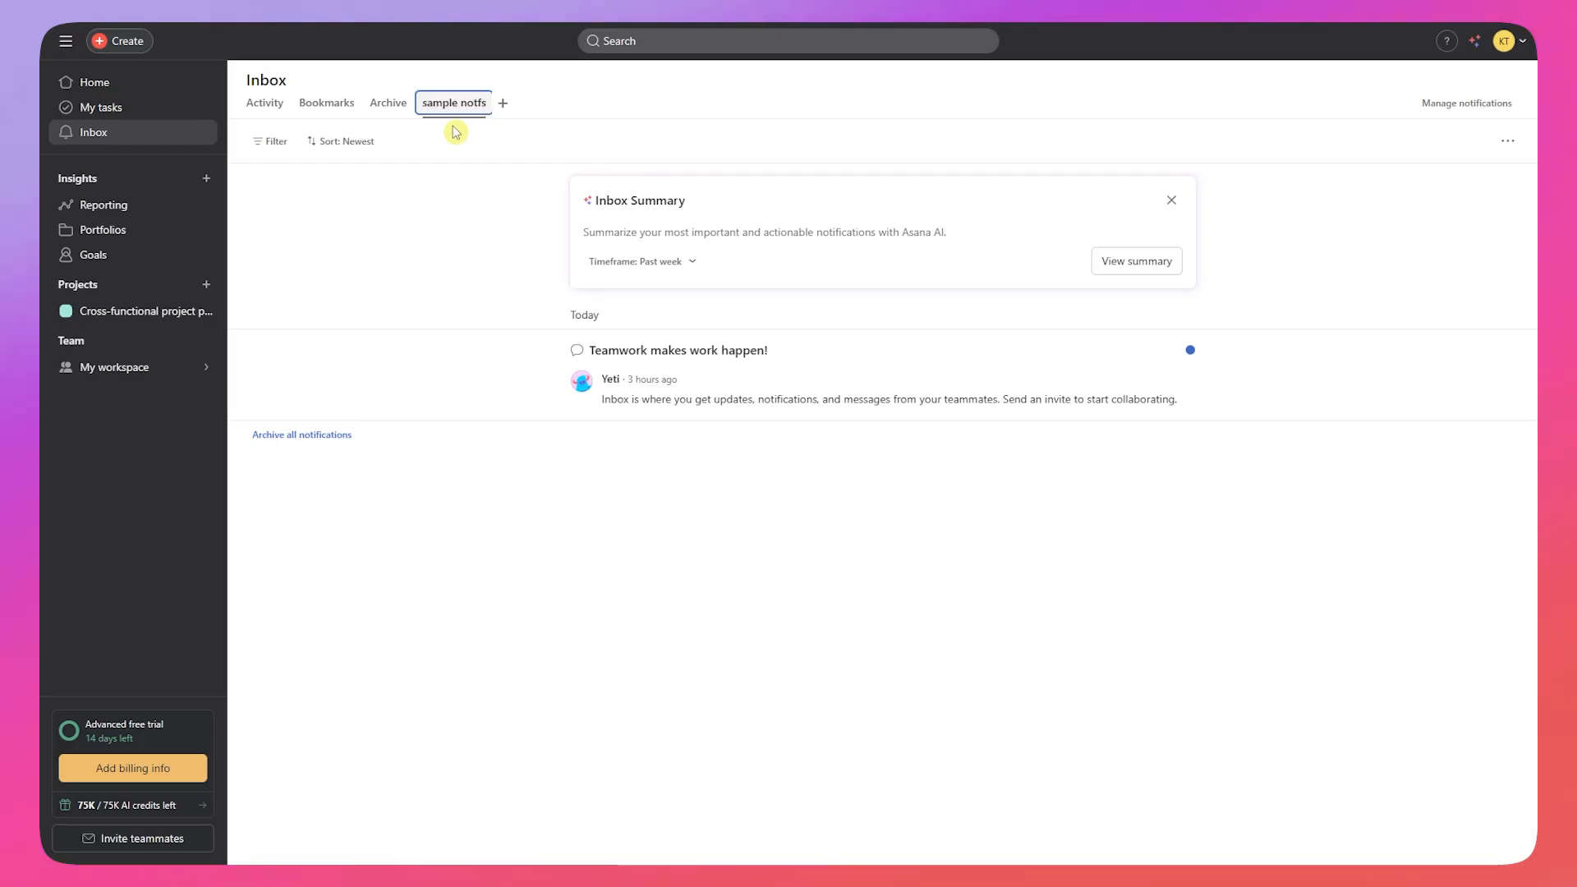
{"action": "left_click", "coordinate": [480, 219]}
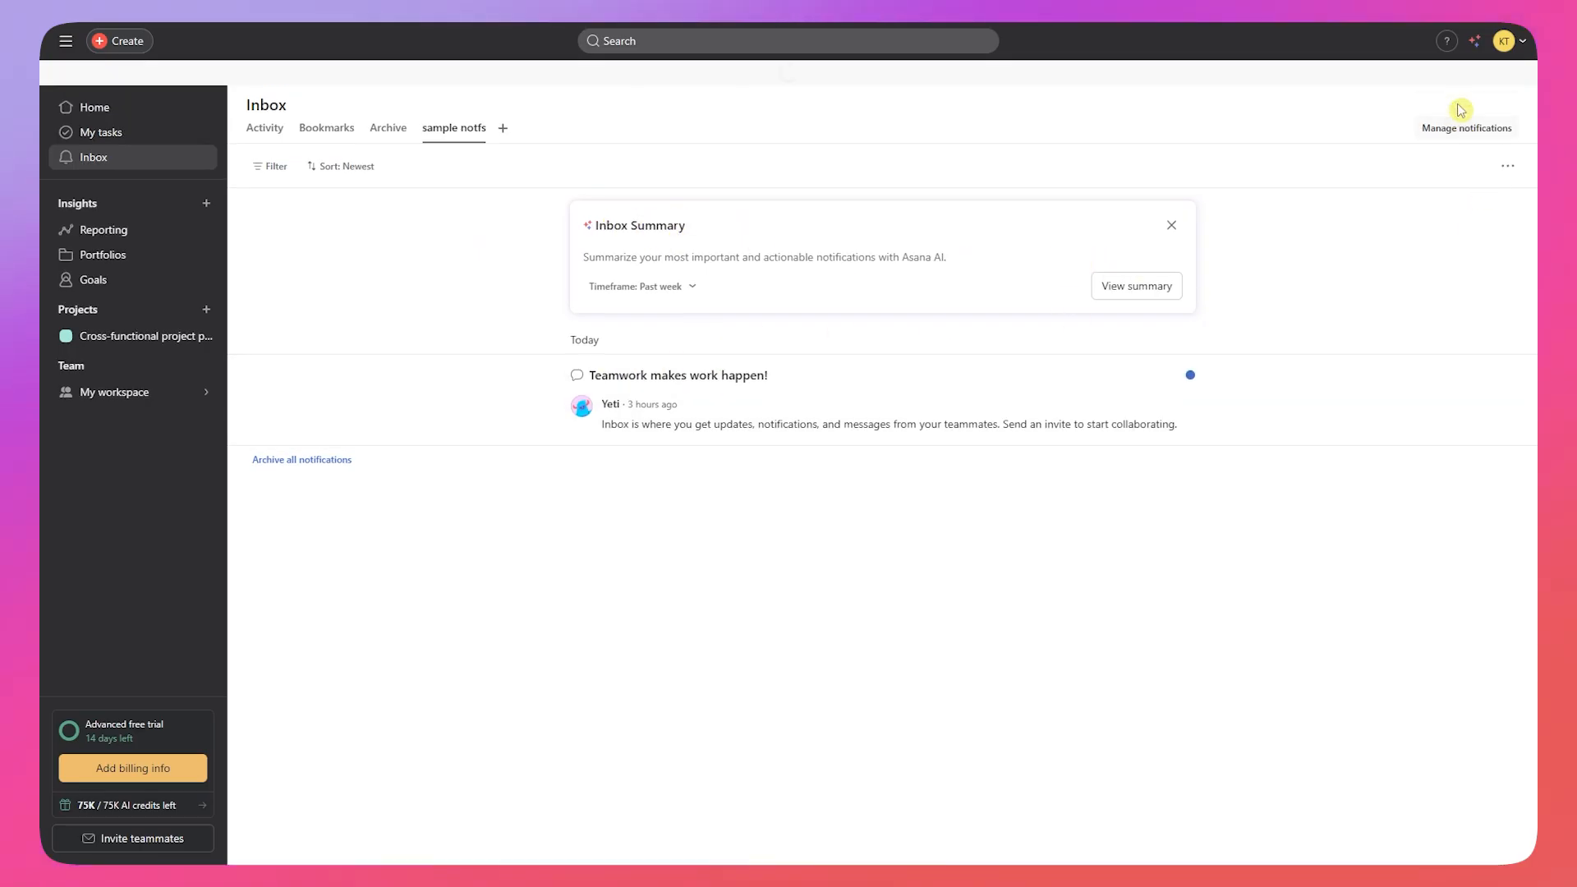
Step: Examine the portfolio and email notification options in the Inbox's notification settings, and close the settings
{"action": "left_click", "coordinate": [1461, 106]}
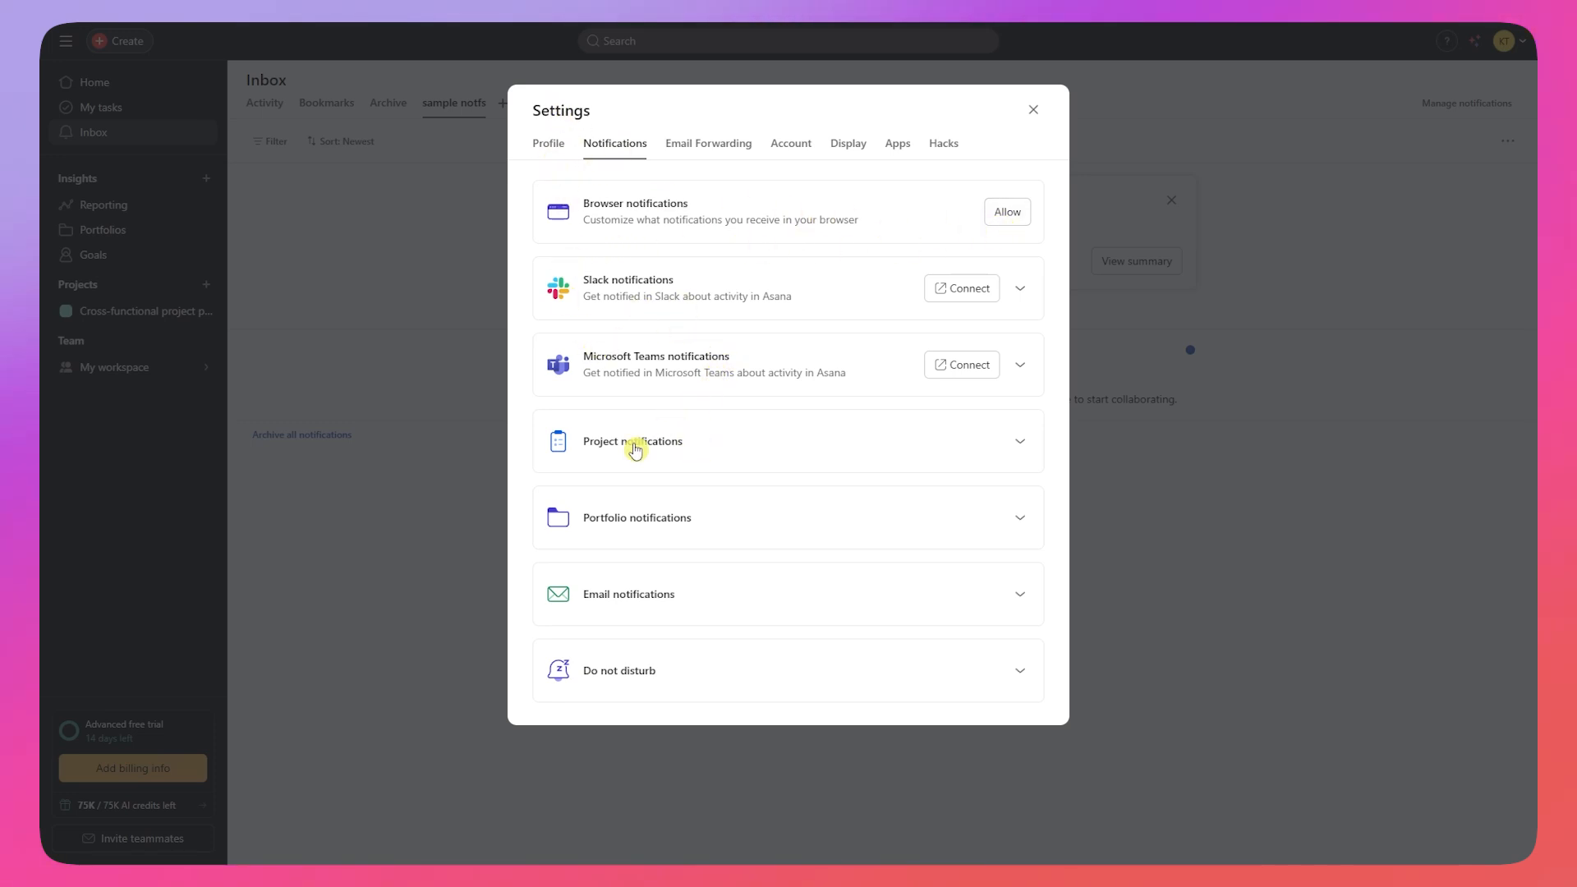
{"action": "left_click", "coordinate": [799, 531]}
{"action": "scroll", "coordinate": [752, 640], "scroll_direction": "down", "scroll_amount": 1}
{"action": "left_click", "coordinate": [762, 684]}
{"action": "scroll", "coordinate": [763, 684], "scroll_direction": "down", "scroll_amount": 10}
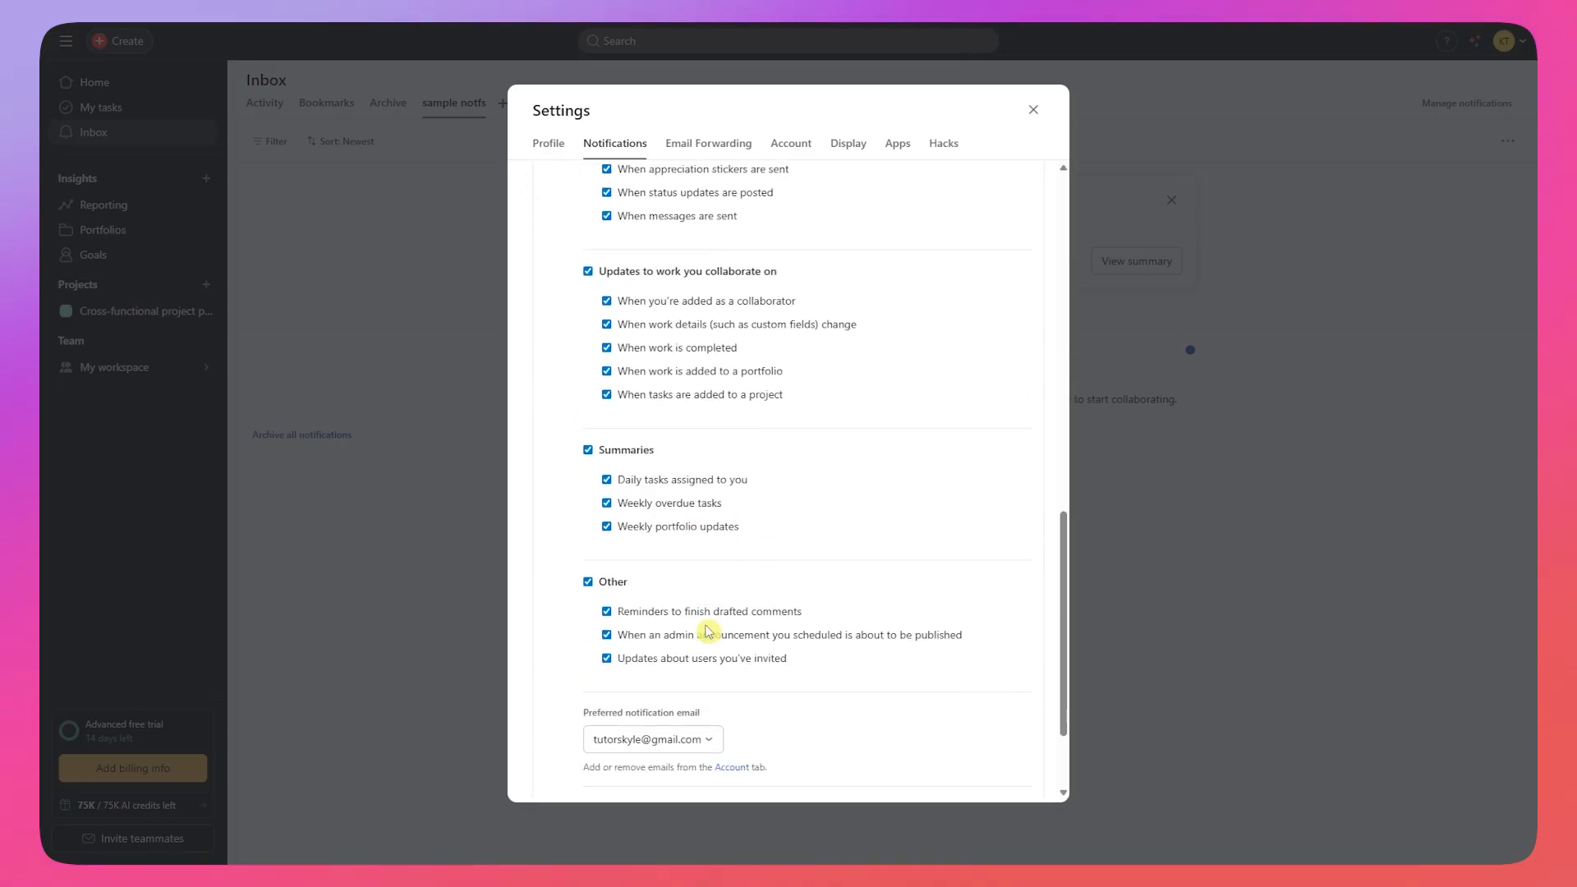
{"action": "left_click", "coordinate": [800, 741]}
{"action": "scroll", "coordinate": [751, 525], "scroll_direction": "up", "scroll_amount": 10}
{"action": "left_click", "coordinate": [1034, 118]}
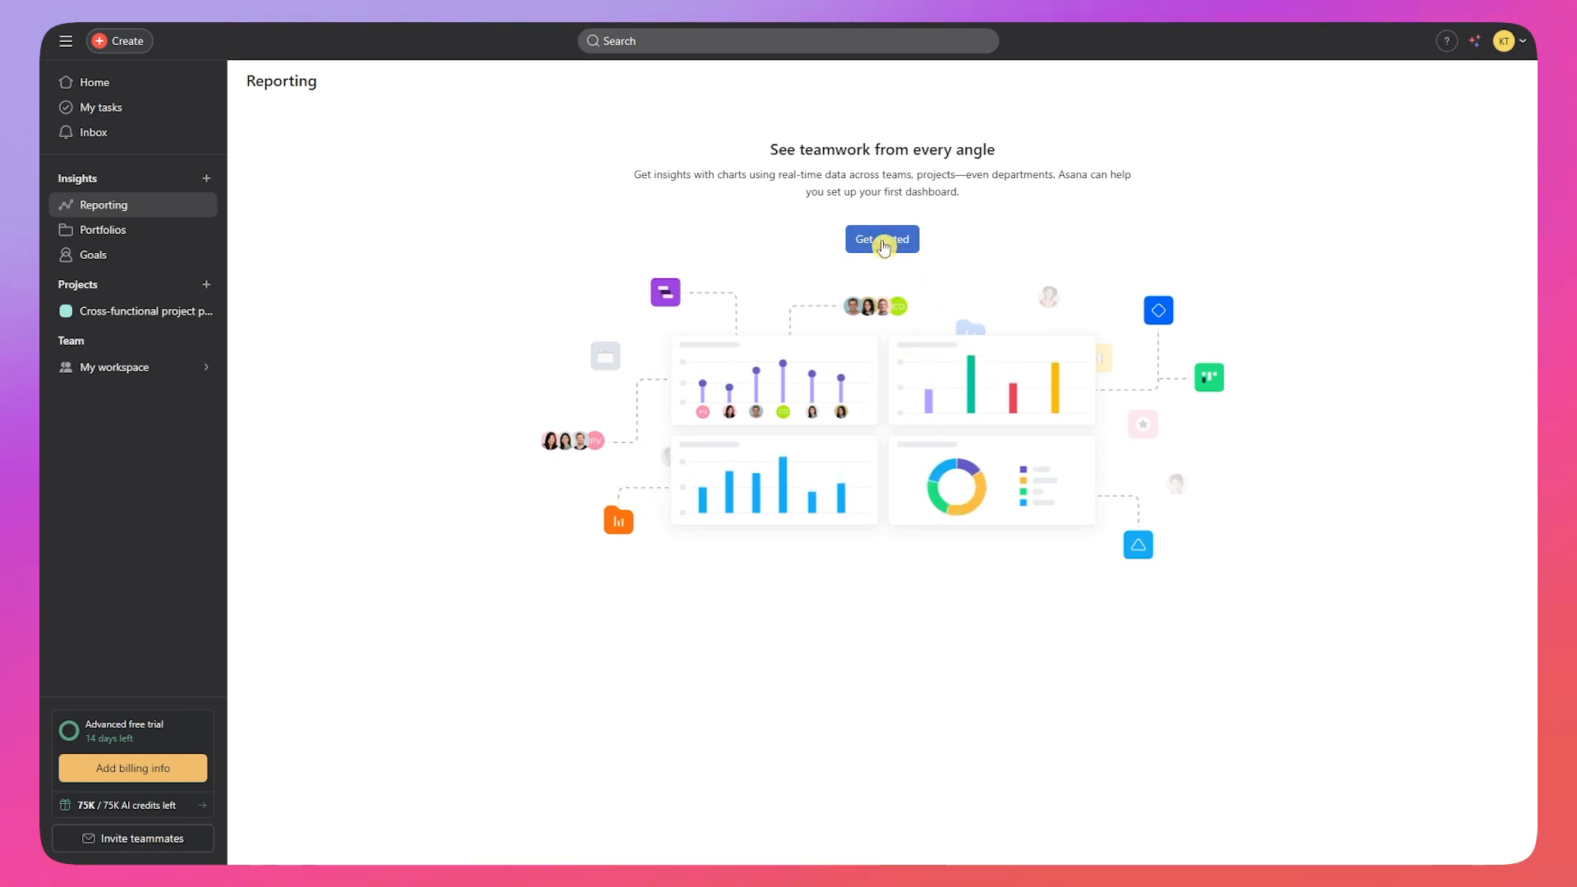
Step: Create a new reporting dashboard and browse the Work health, Progress and Recommended chart templates
{"action": "left_click", "coordinate": [884, 242]}
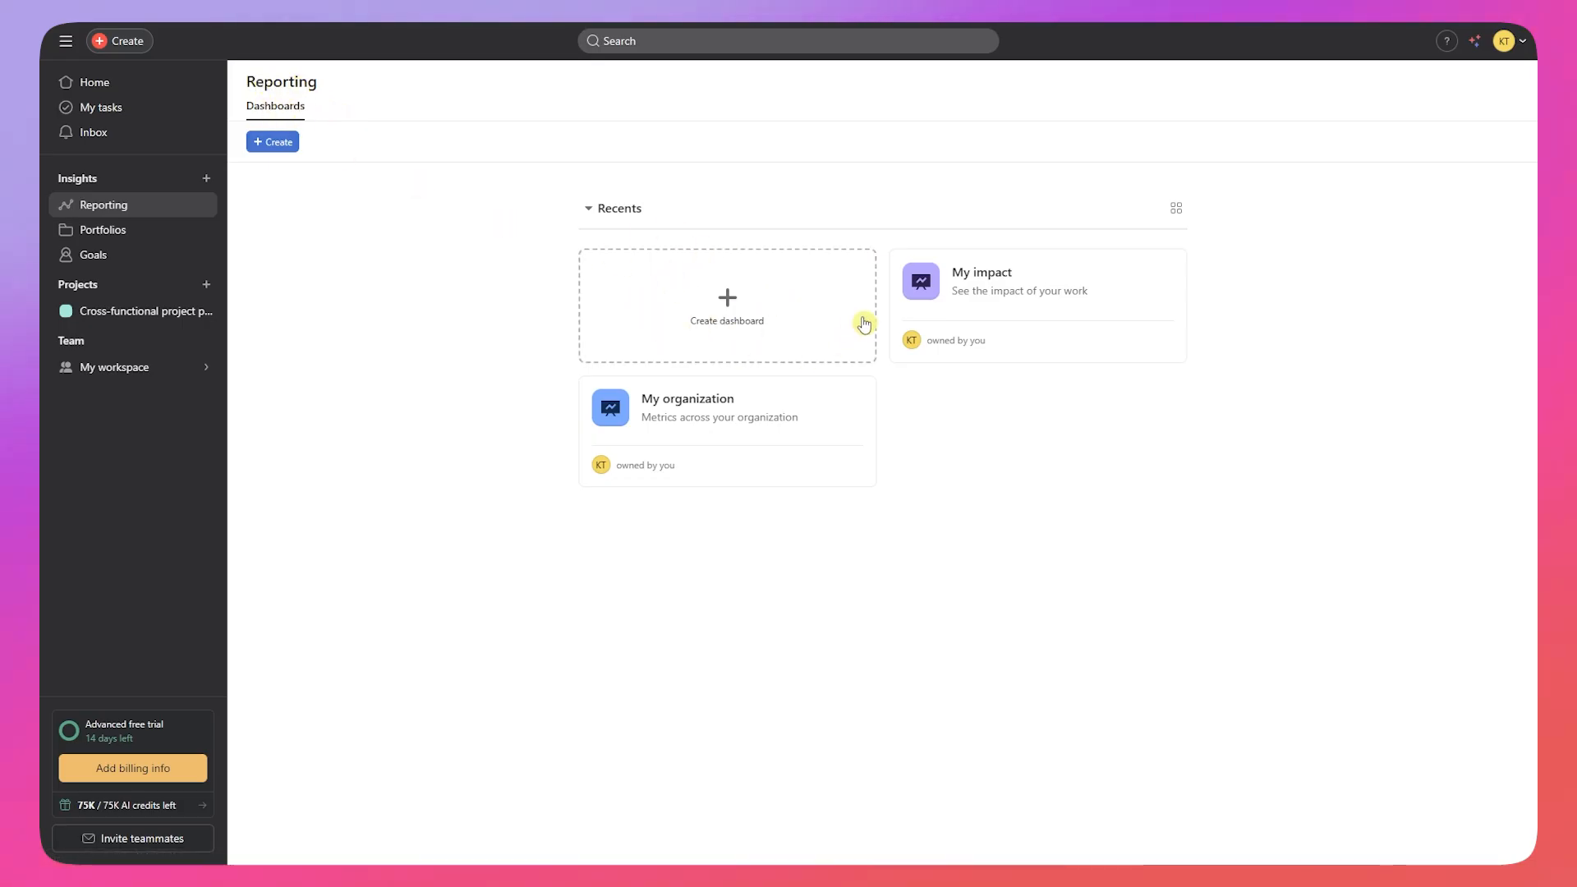
{"action": "left_click", "coordinate": [280, 144]}
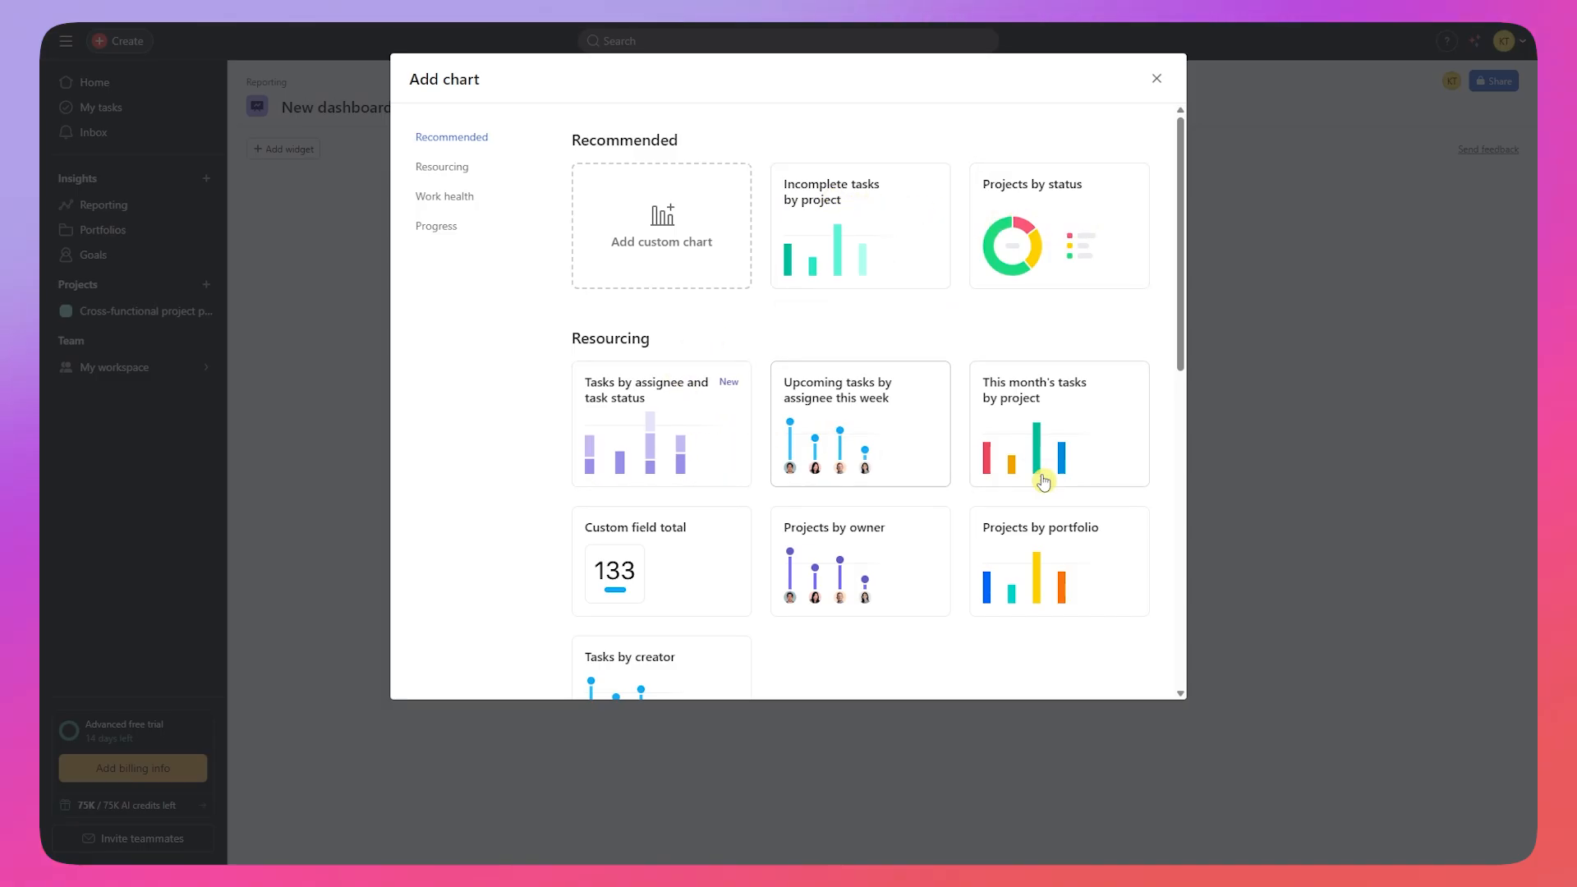
{"action": "left_click", "coordinate": [456, 198]}
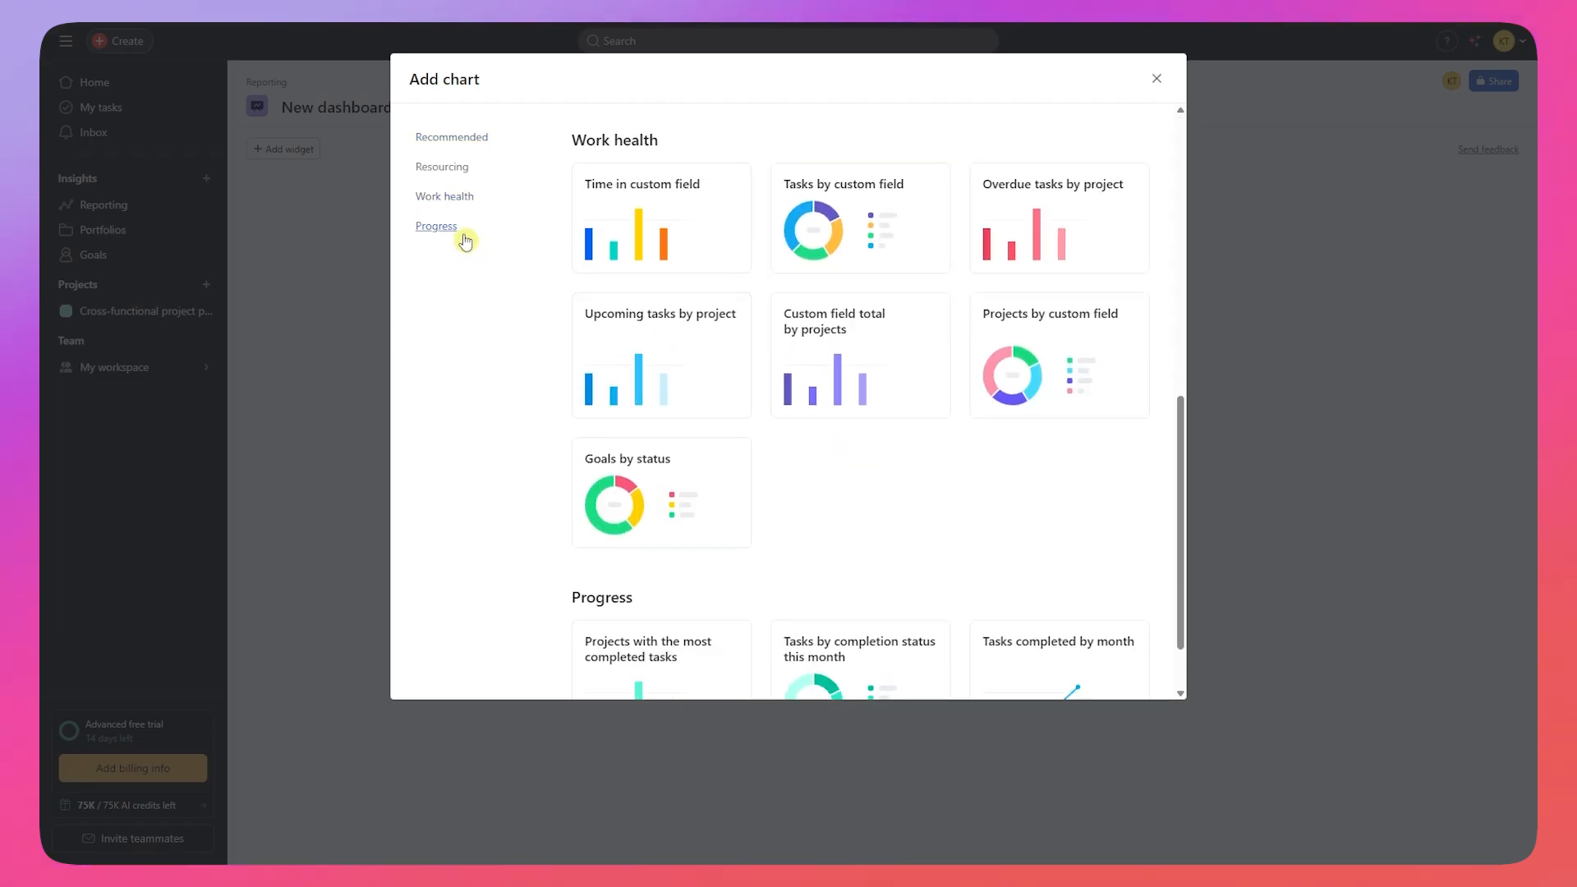
{"action": "left_click", "coordinate": [454, 227]}
{"action": "left_click", "coordinate": [453, 141]}
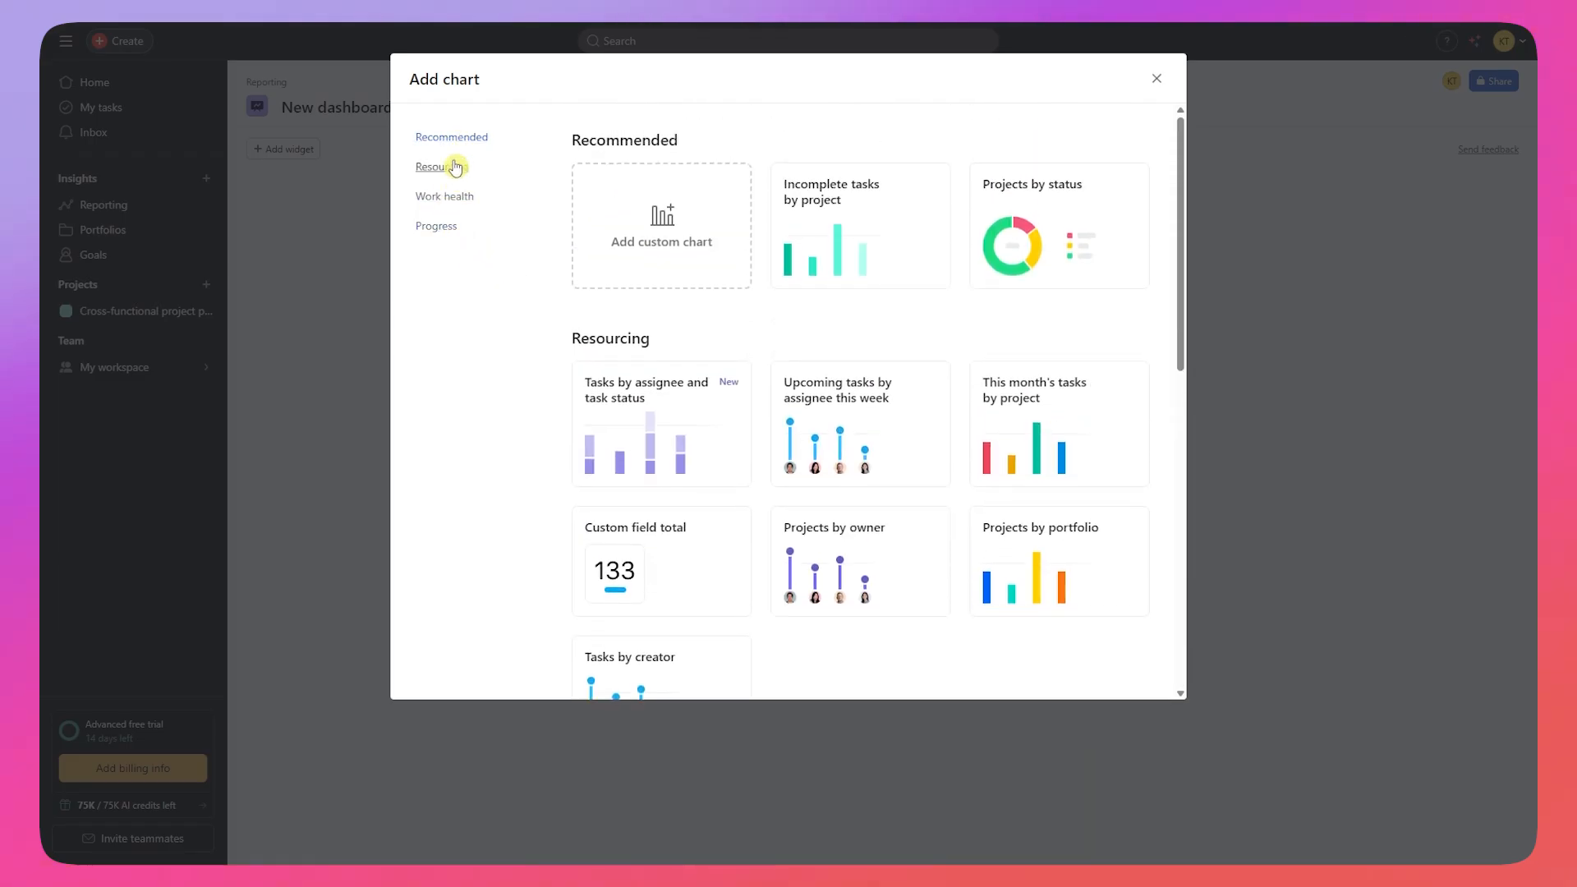
Step: Examine the custom chart setup with its preview of total tasks by assignee, and close it without adding the chart
{"action": "left_click", "coordinate": [672, 223]}
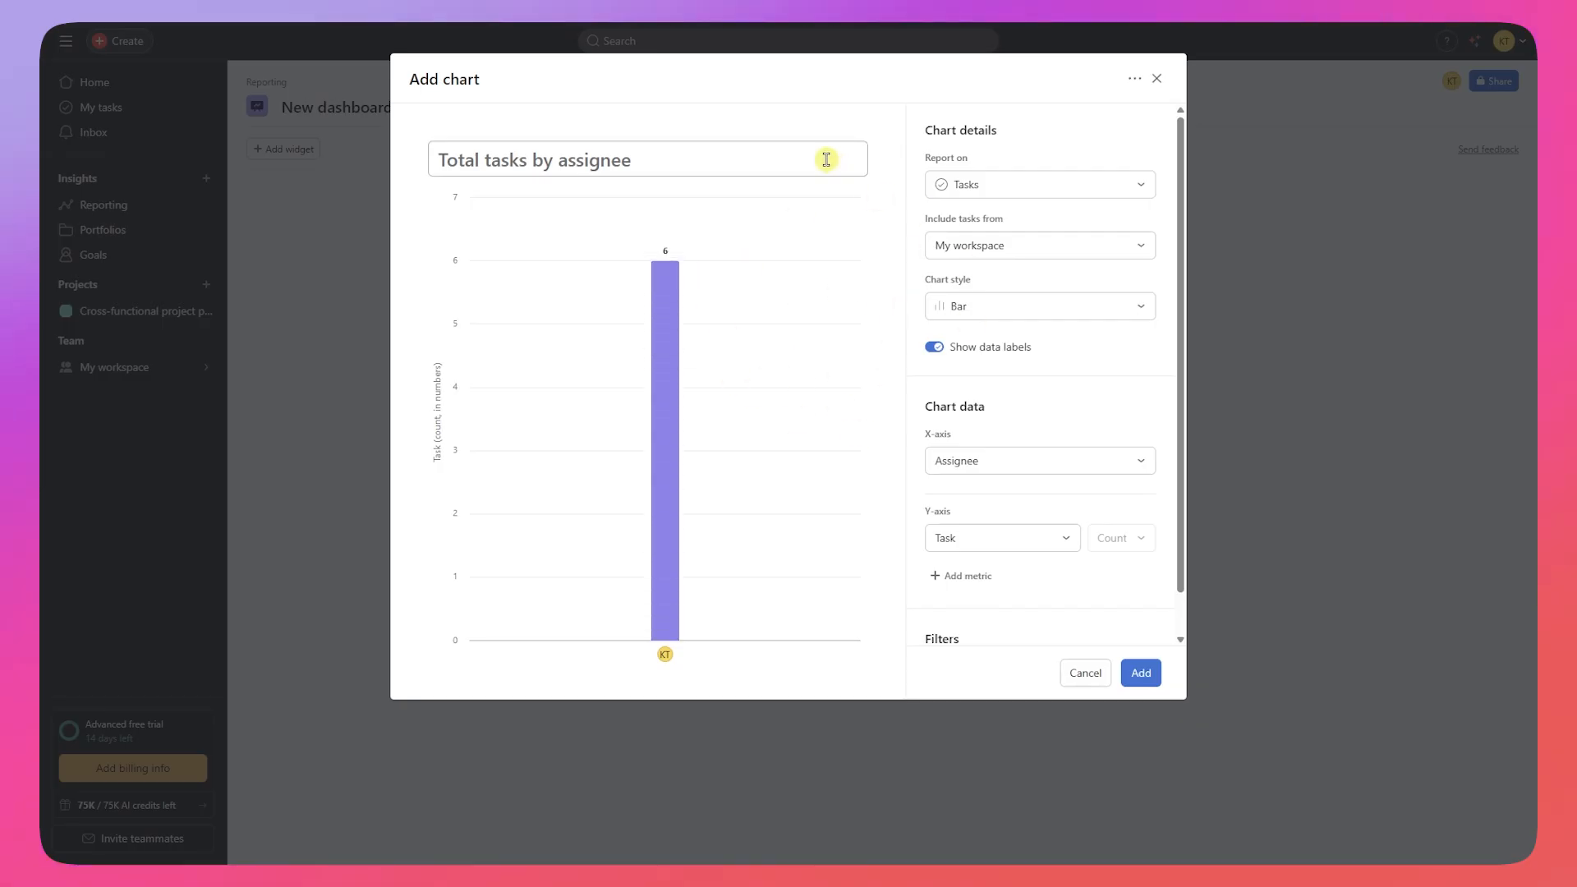
{"action": "mouse_move", "coordinate": [669, 345]}
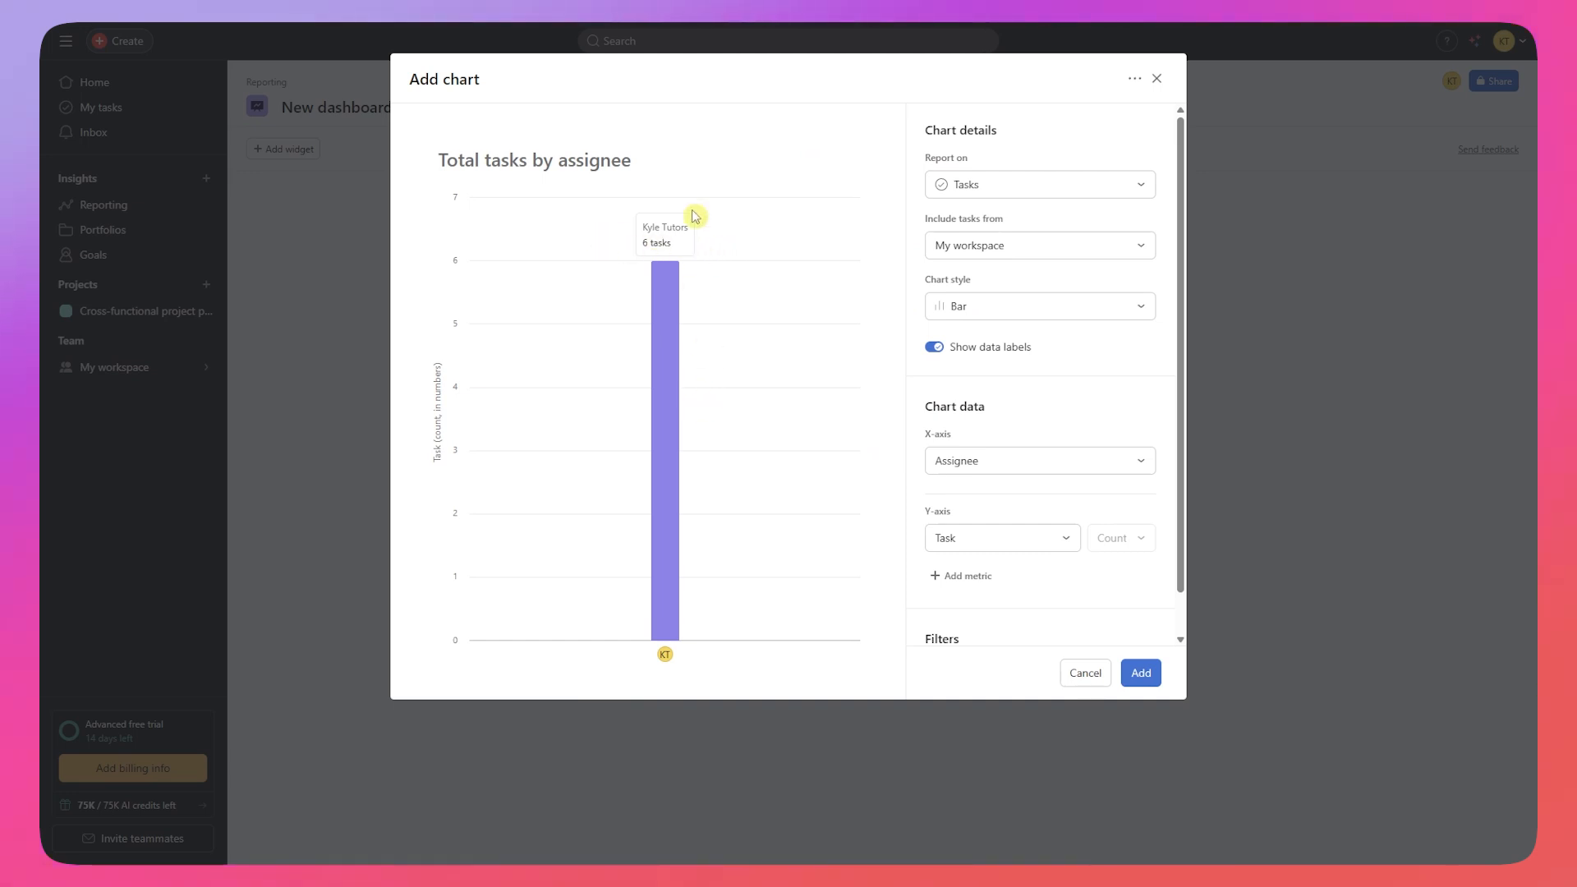
{"action": "left_click", "coordinate": [1156, 78]}
Step: View the Dashboard of My tasks
{"action": "left_click", "coordinate": [156, 110]}
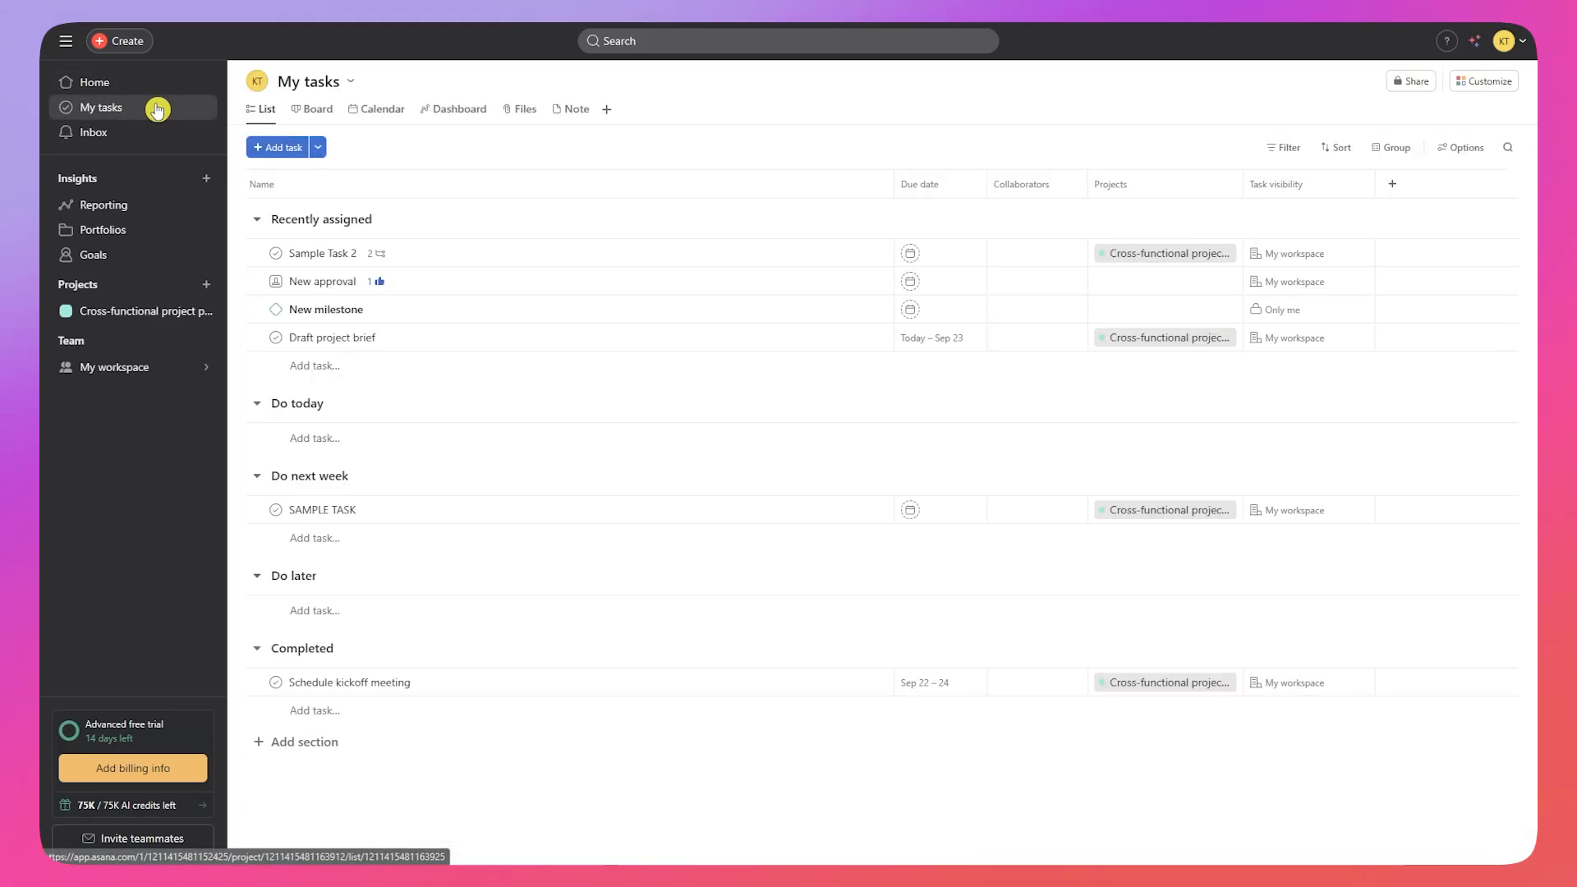
{"action": "left_click", "coordinate": [455, 111]}
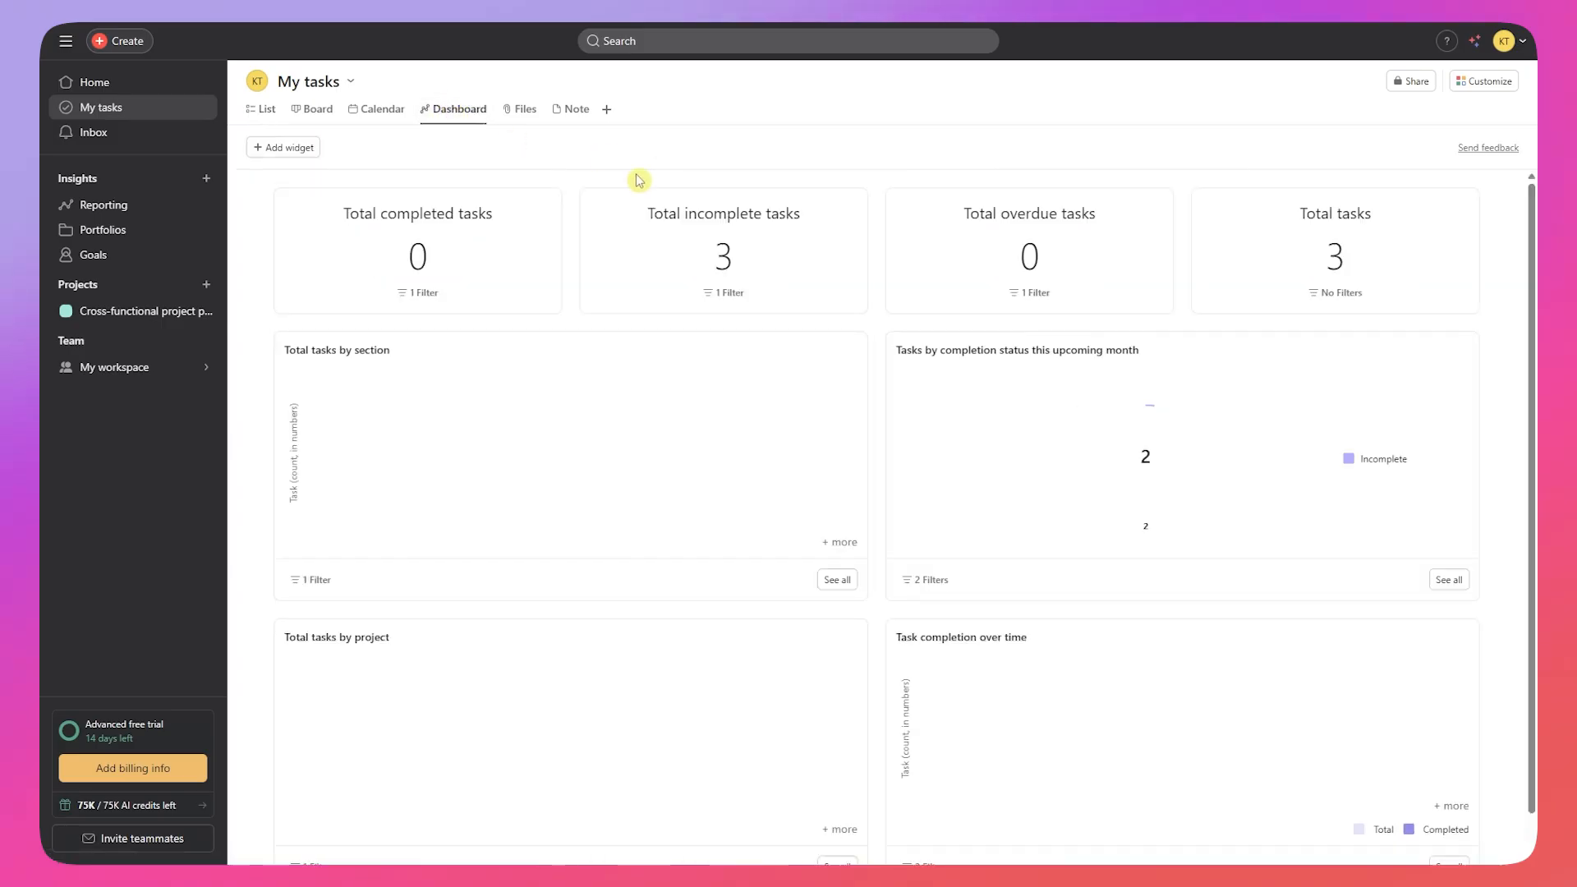
Step: Create another reporting dashboard and add the Incomplete tasks by project template chart with its default settings
{"action": "left_click", "coordinate": [128, 208]}
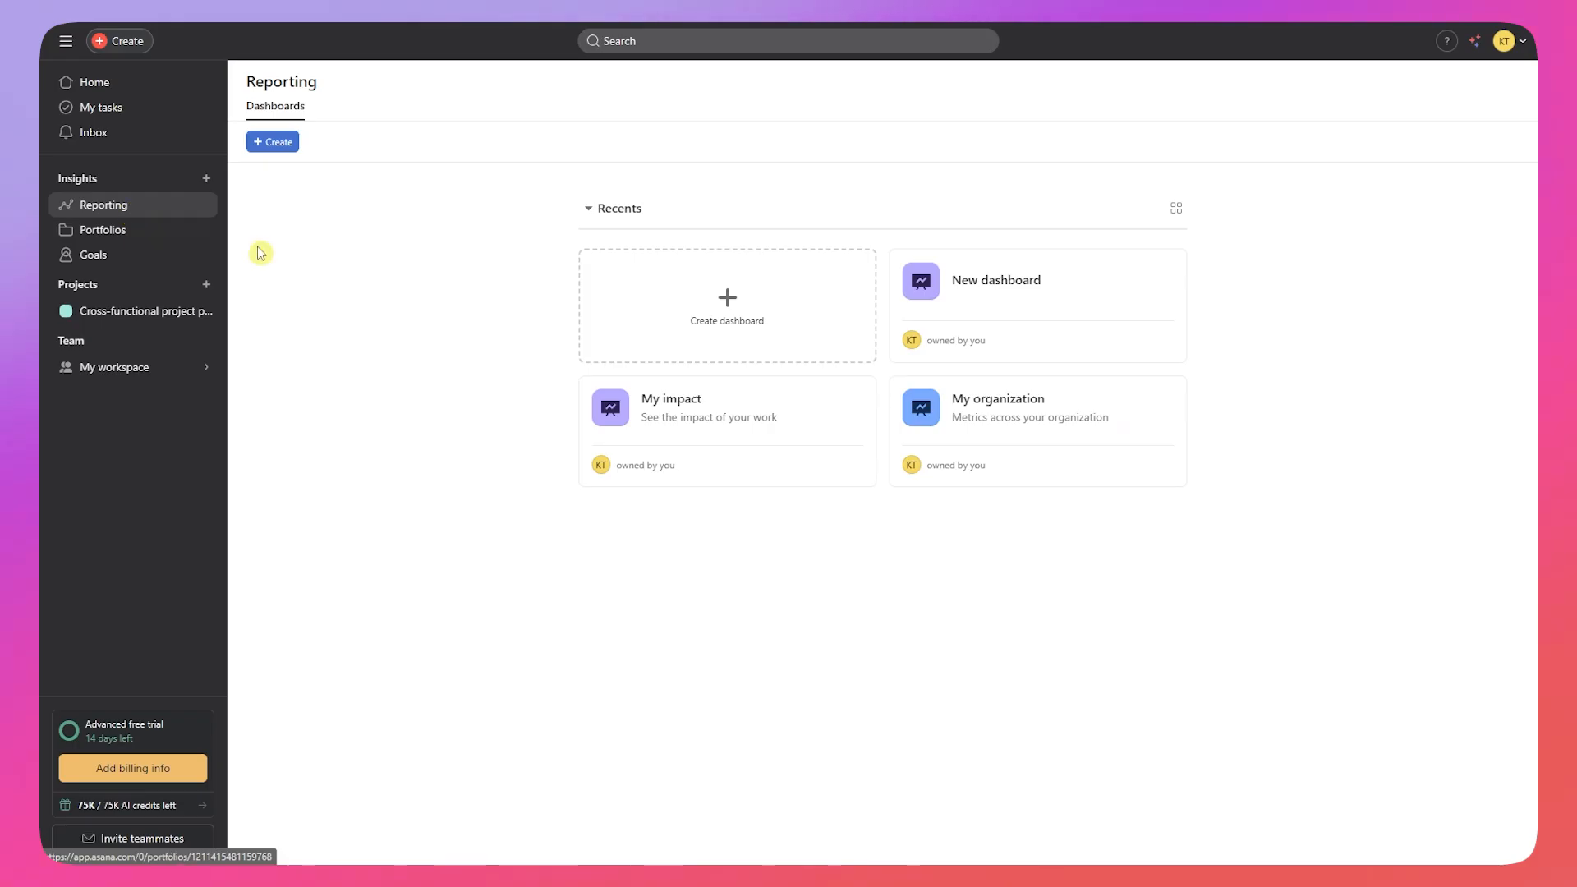
{"action": "left_click", "coordinate": [272, 141]}
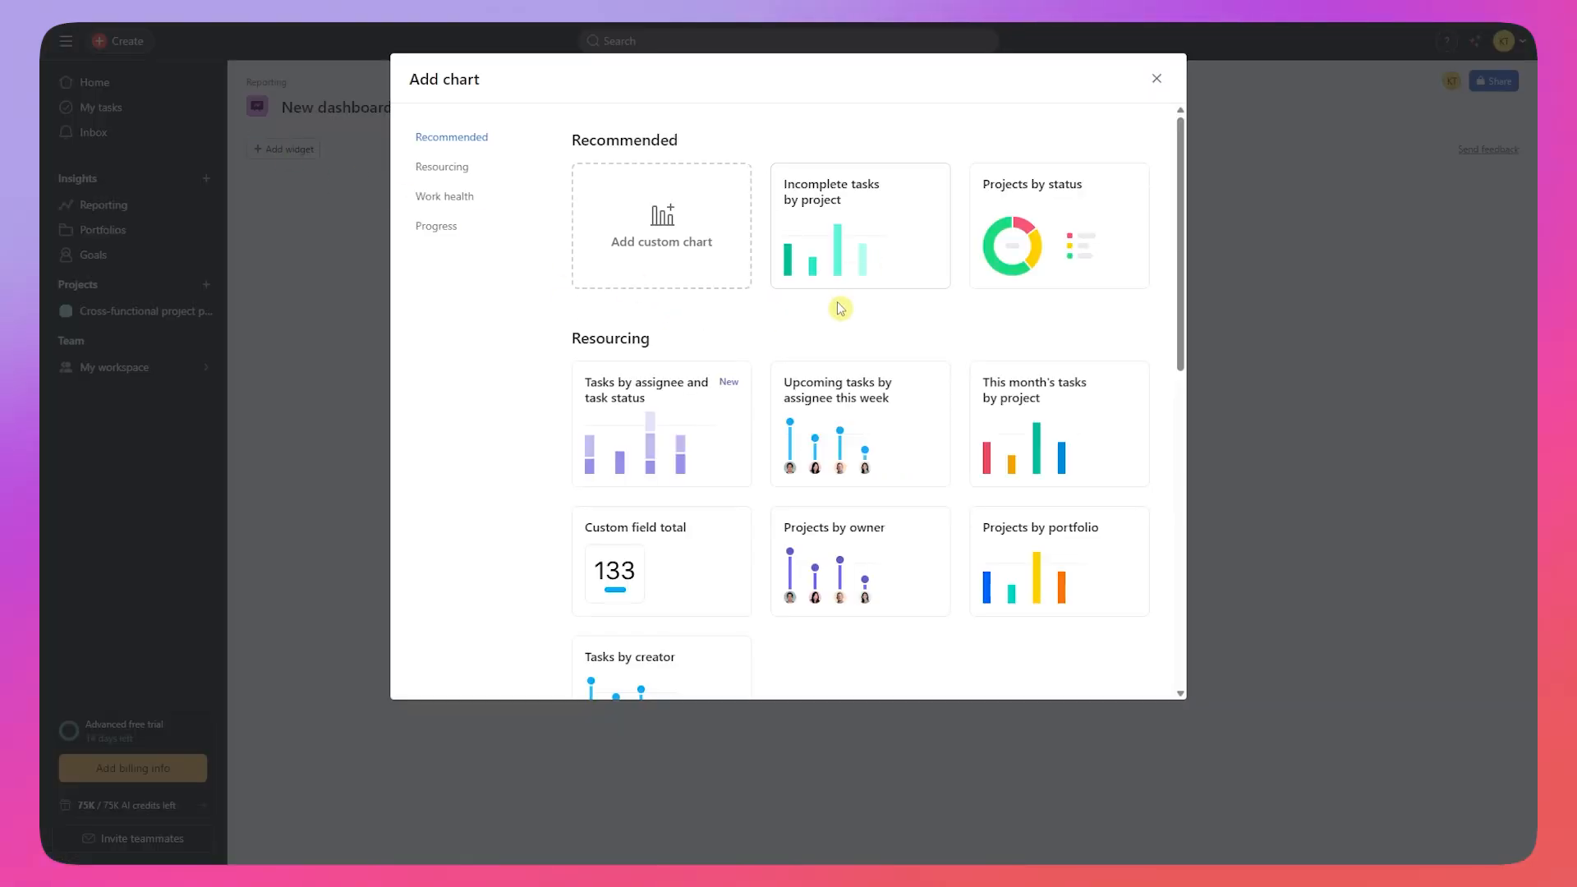
{"action": "left_click", "coordinate": [859, 226]}
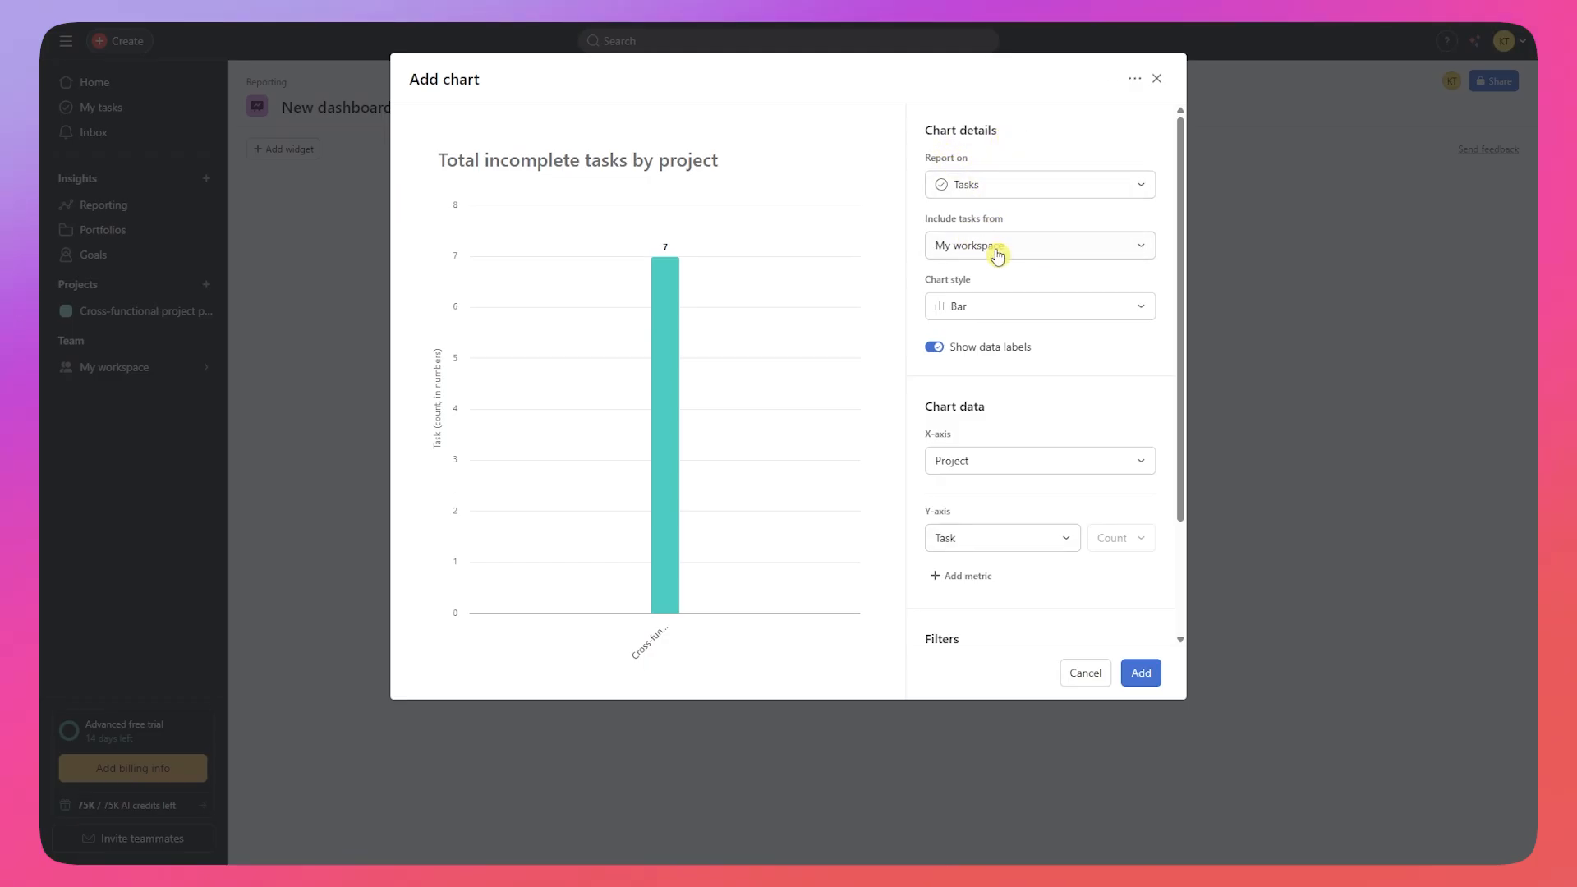
{"action": "scroll", "coordinate": [984, 428], "scroll_direction": "down", "scroll_amount": 2}
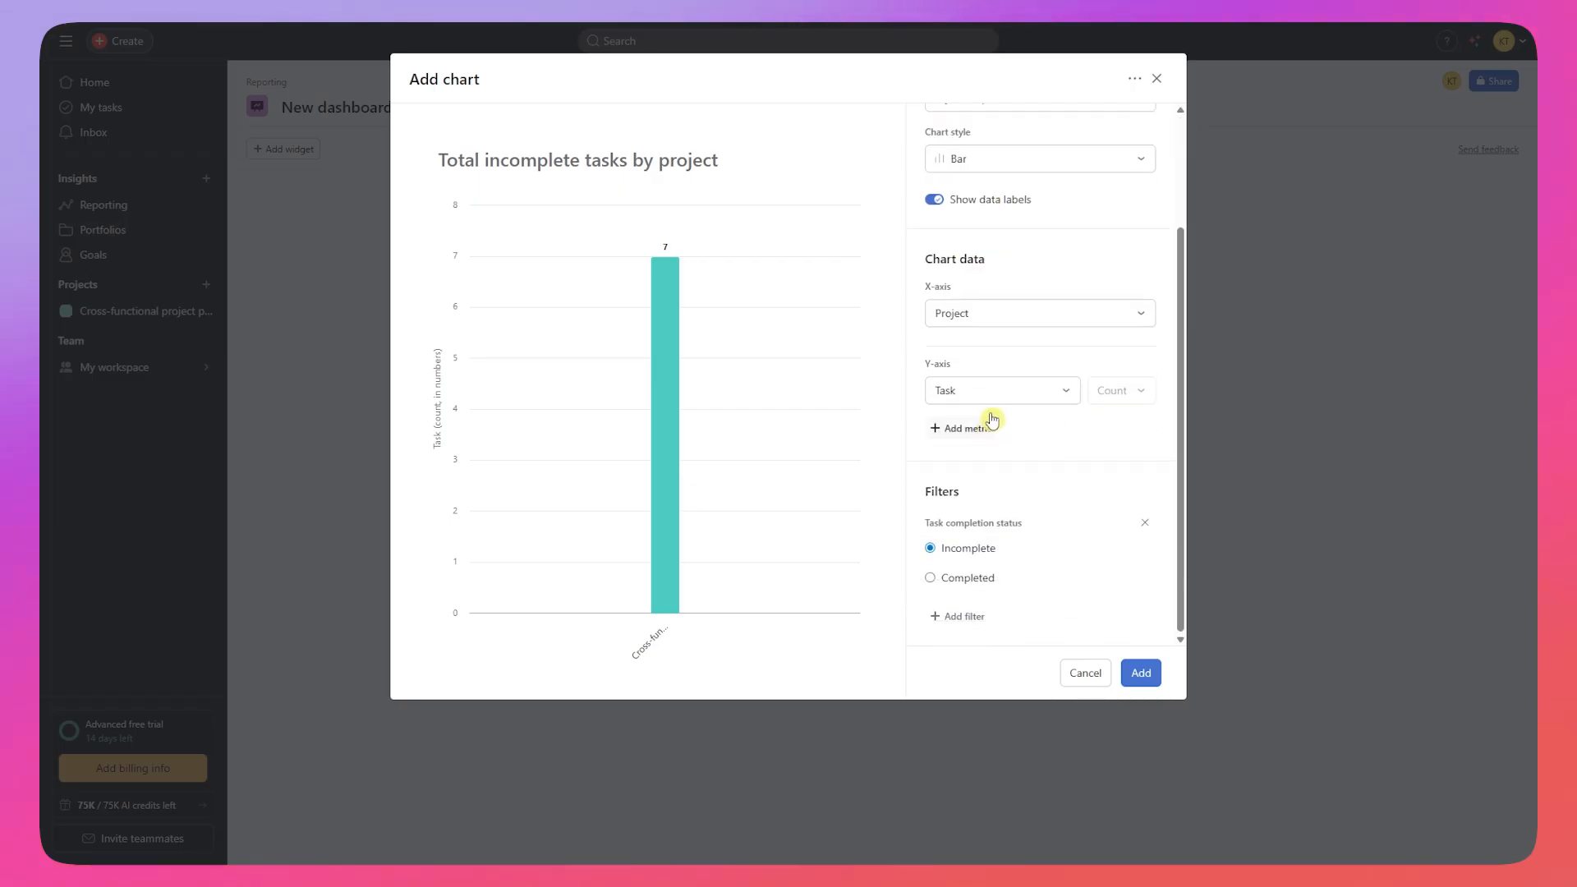
{"action": "scroll", "coordinate": [1017, 239], "scroll_direction": "up", "scroll_amount": 2}
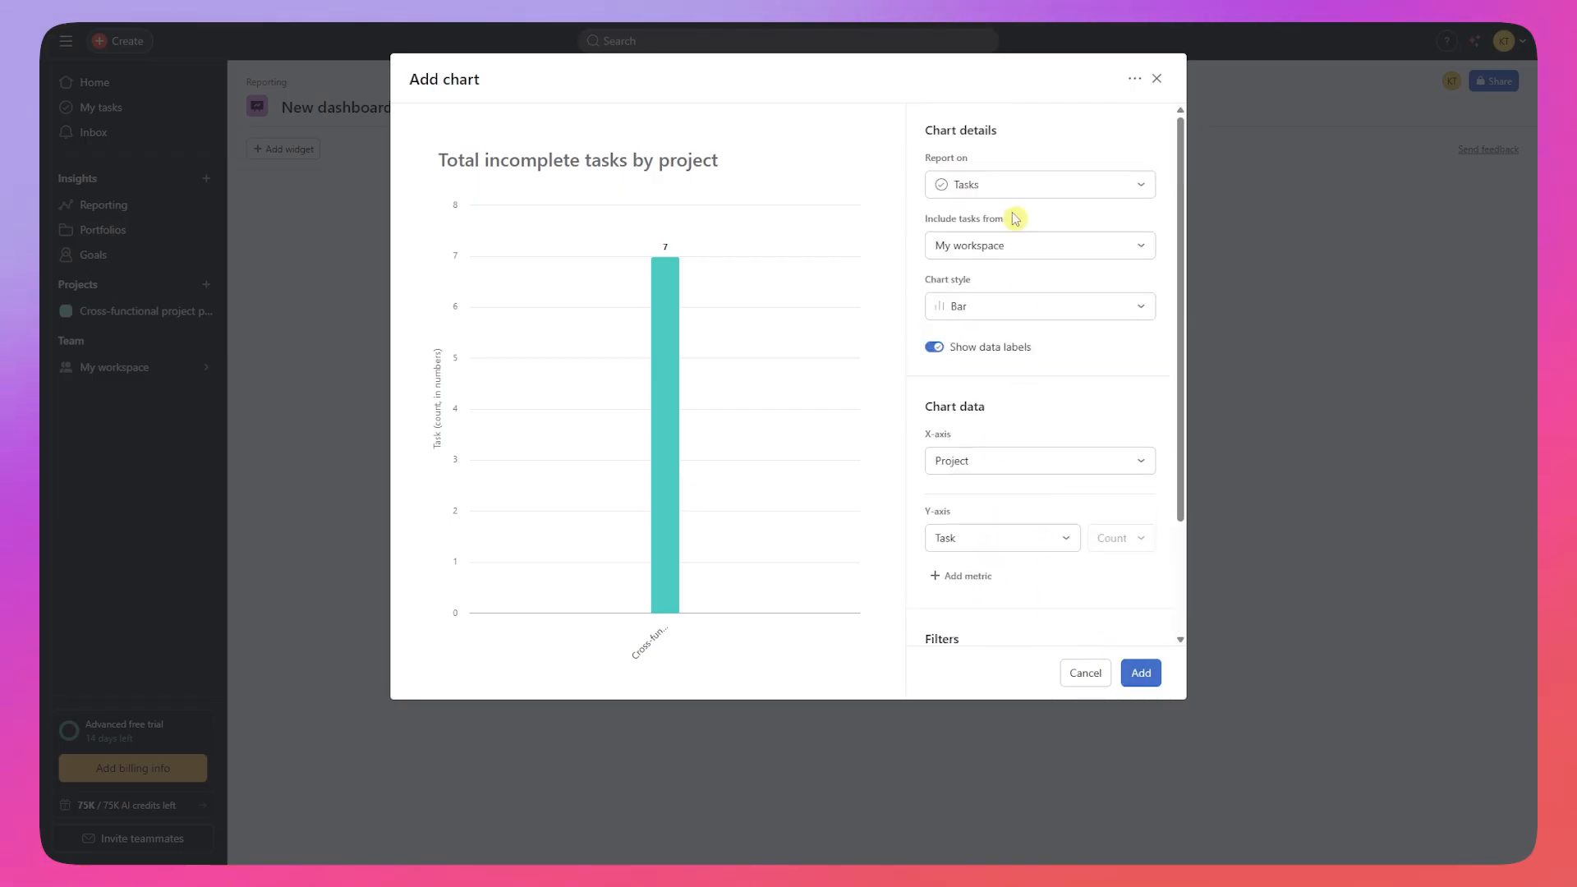
{"action": "scroll", "coordinate": [1007, 514], "scroll_direction": "down", "scroll_amount": 2}
{"action": "scroll", "coordinate": [984, 309], "scroll_direction": "up", "scroll_amount": 2}
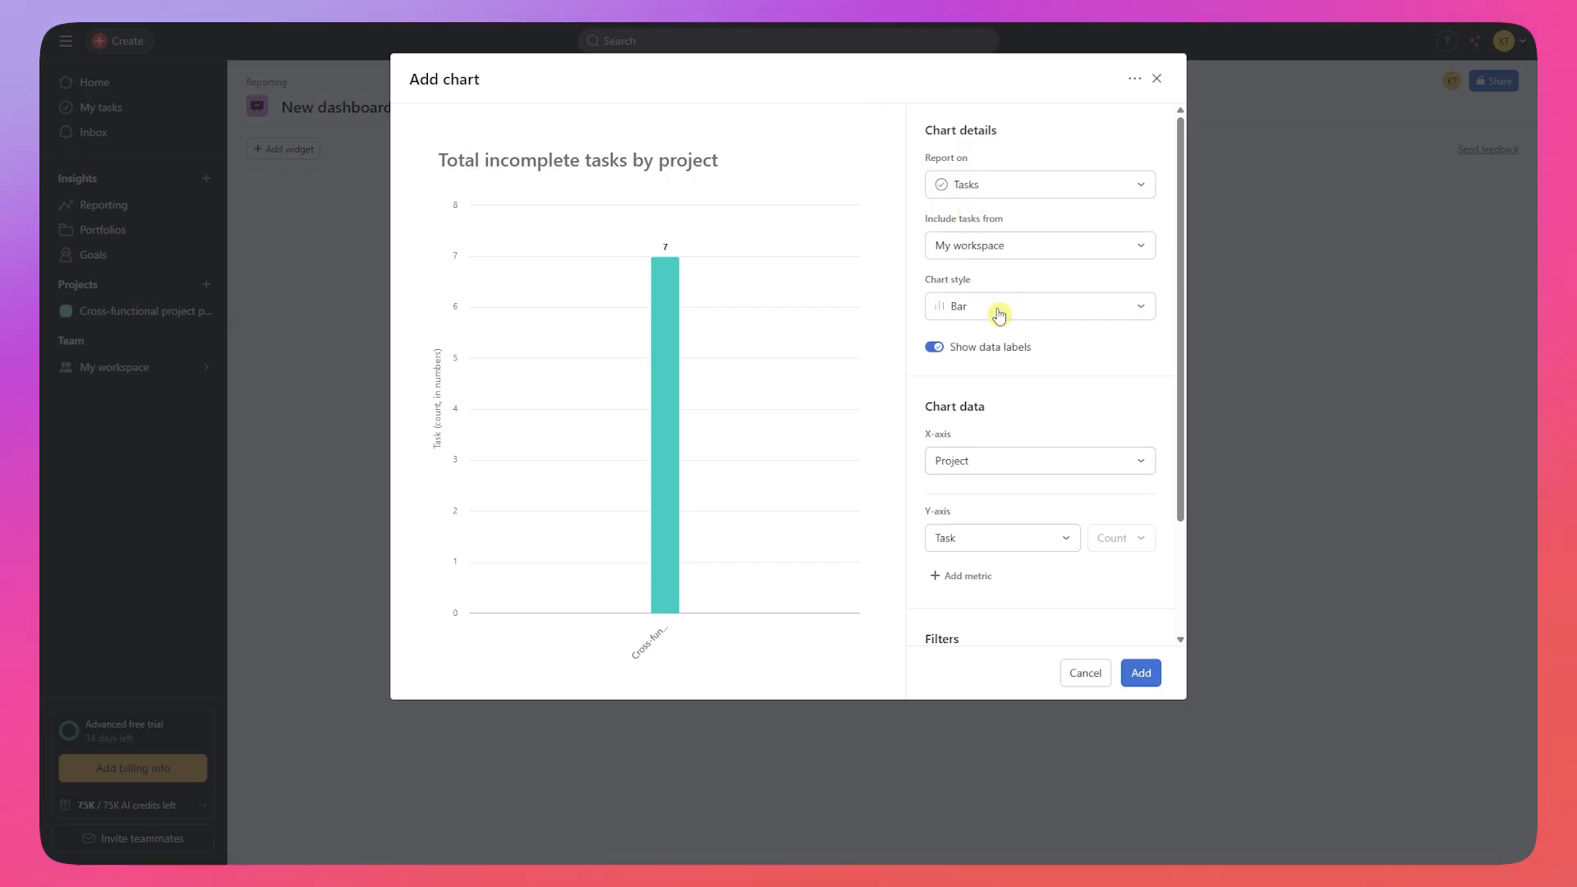
{"action": "scroll", "coordinate": [1012, 494], "scroll_direction": "down", "scroll_amount": 2}
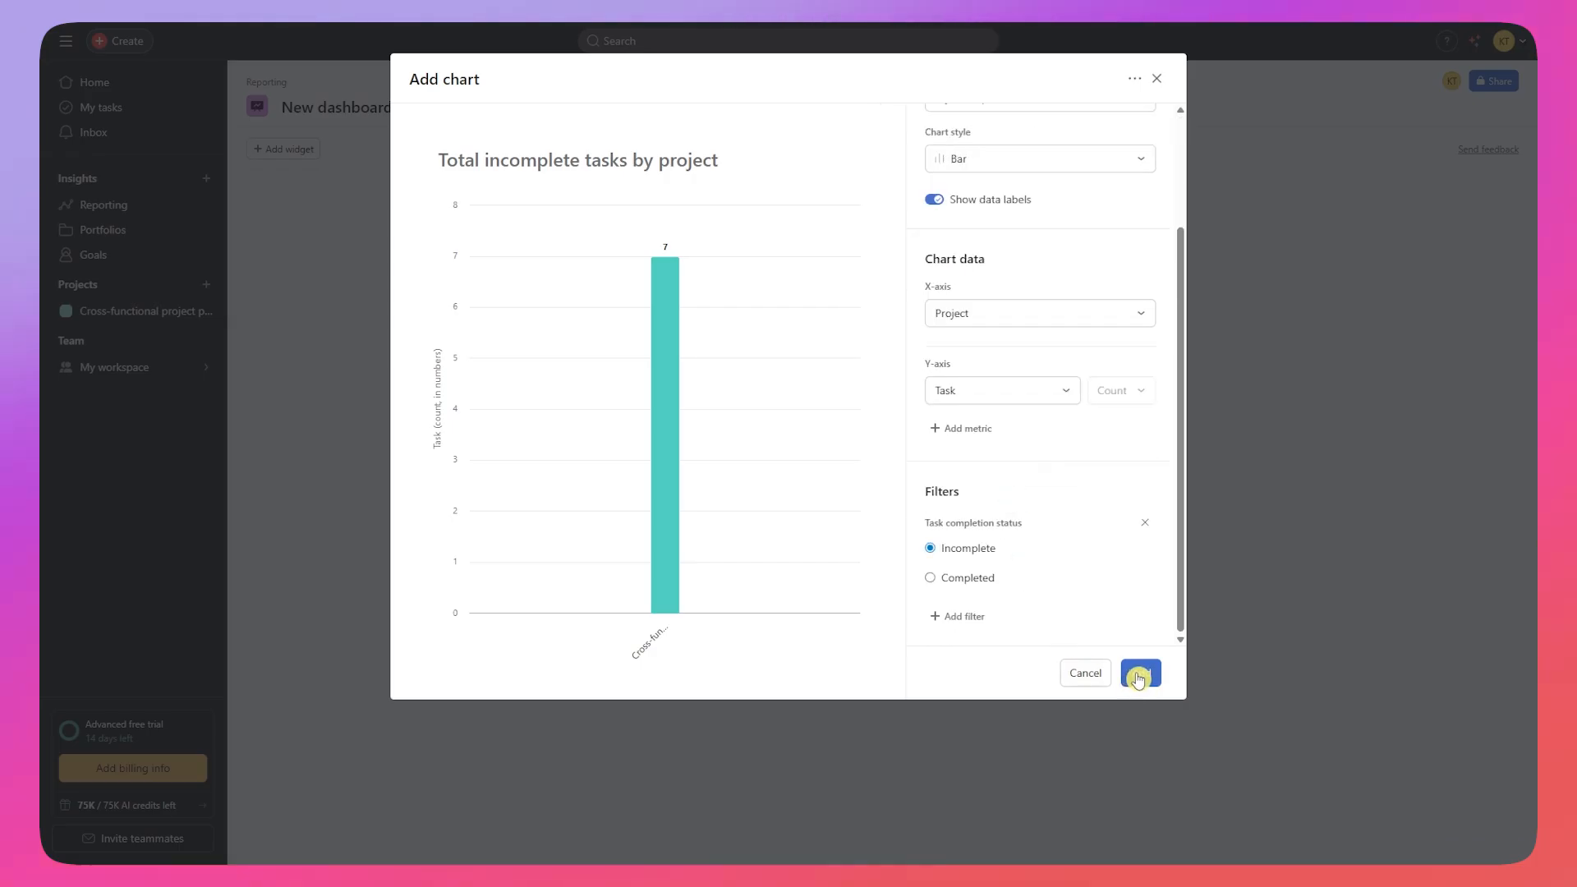
{"action": "left_click", "coordinate": [1138, 675]}
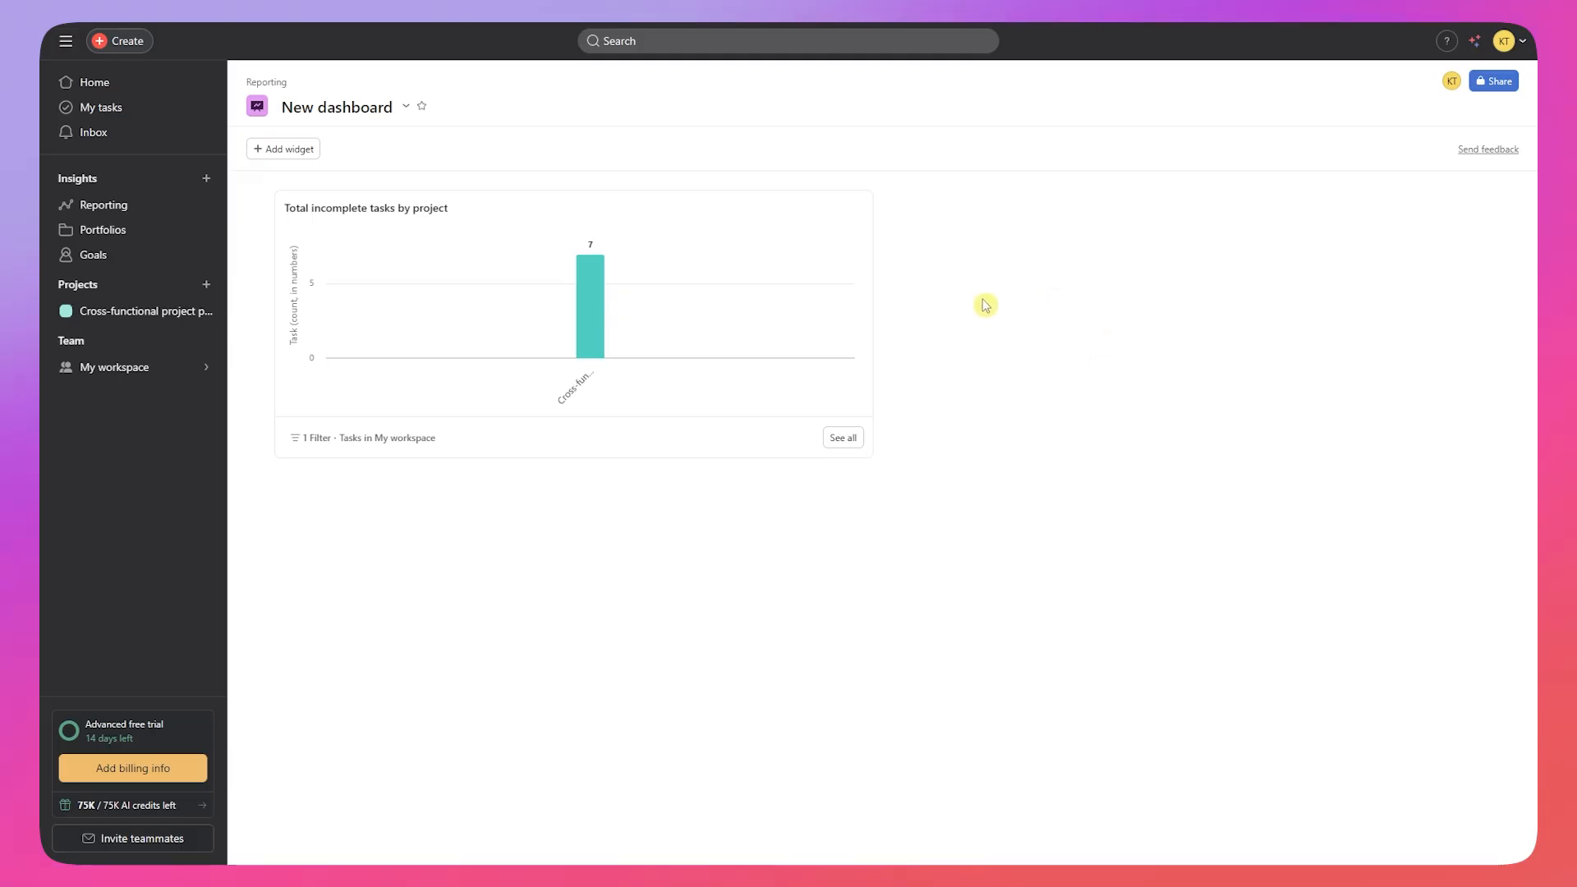
Step: Look at the template chart and custom chart choices for a new dashboard widget, and close them without adding anything
{"action": "left_click", "coordinate": [301, 155]}
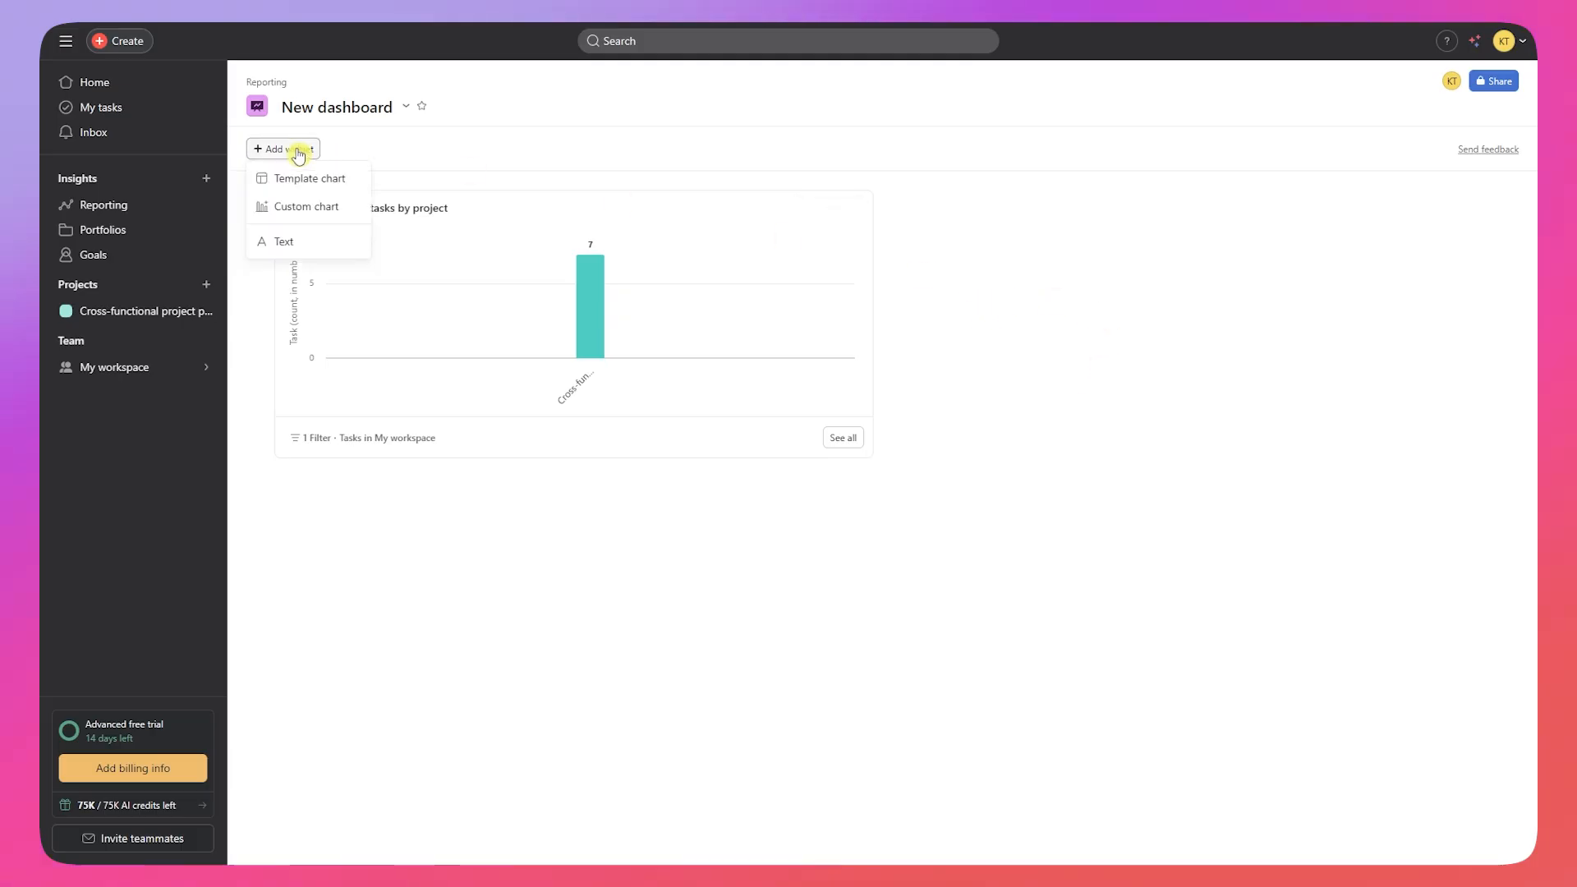
{"action": "left_click", "coordinate": [319, 179]}
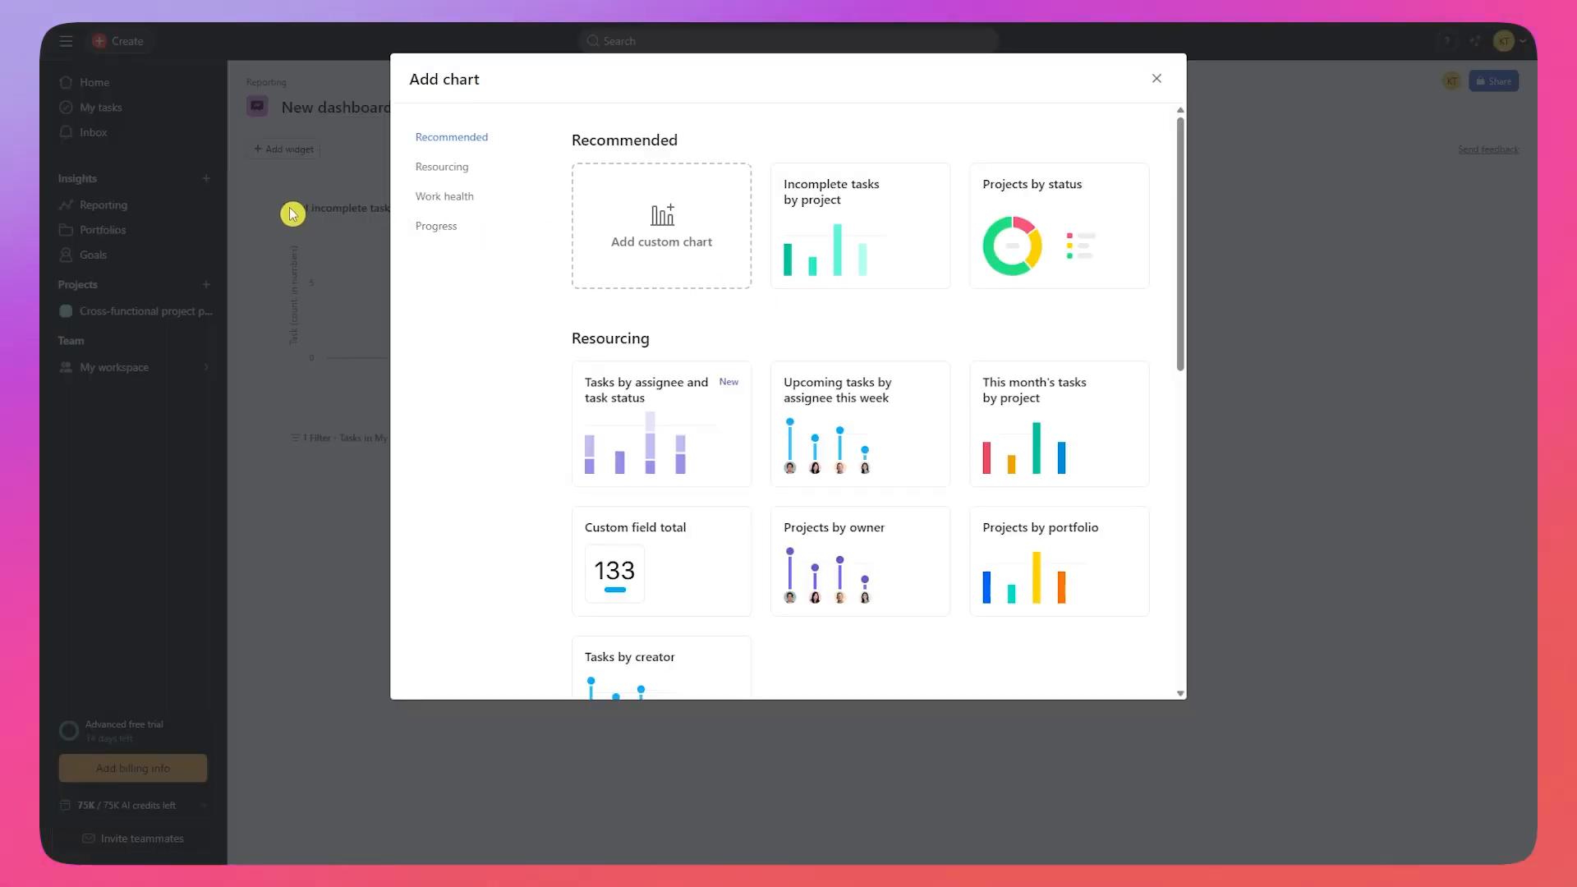
{"action": "left_click", "coordinate": [263, 150]}
{"action": "left_click", "coordinate": [315, 211]}
{"action": "left_click", "coordinate": [1158, 85]}
Step: Add a text widget to the dashboard and leave it empty
{"action": "left_click", "coordinate": [263, 149]}
{"action": "left_click", "coordinate": [290, 247]}
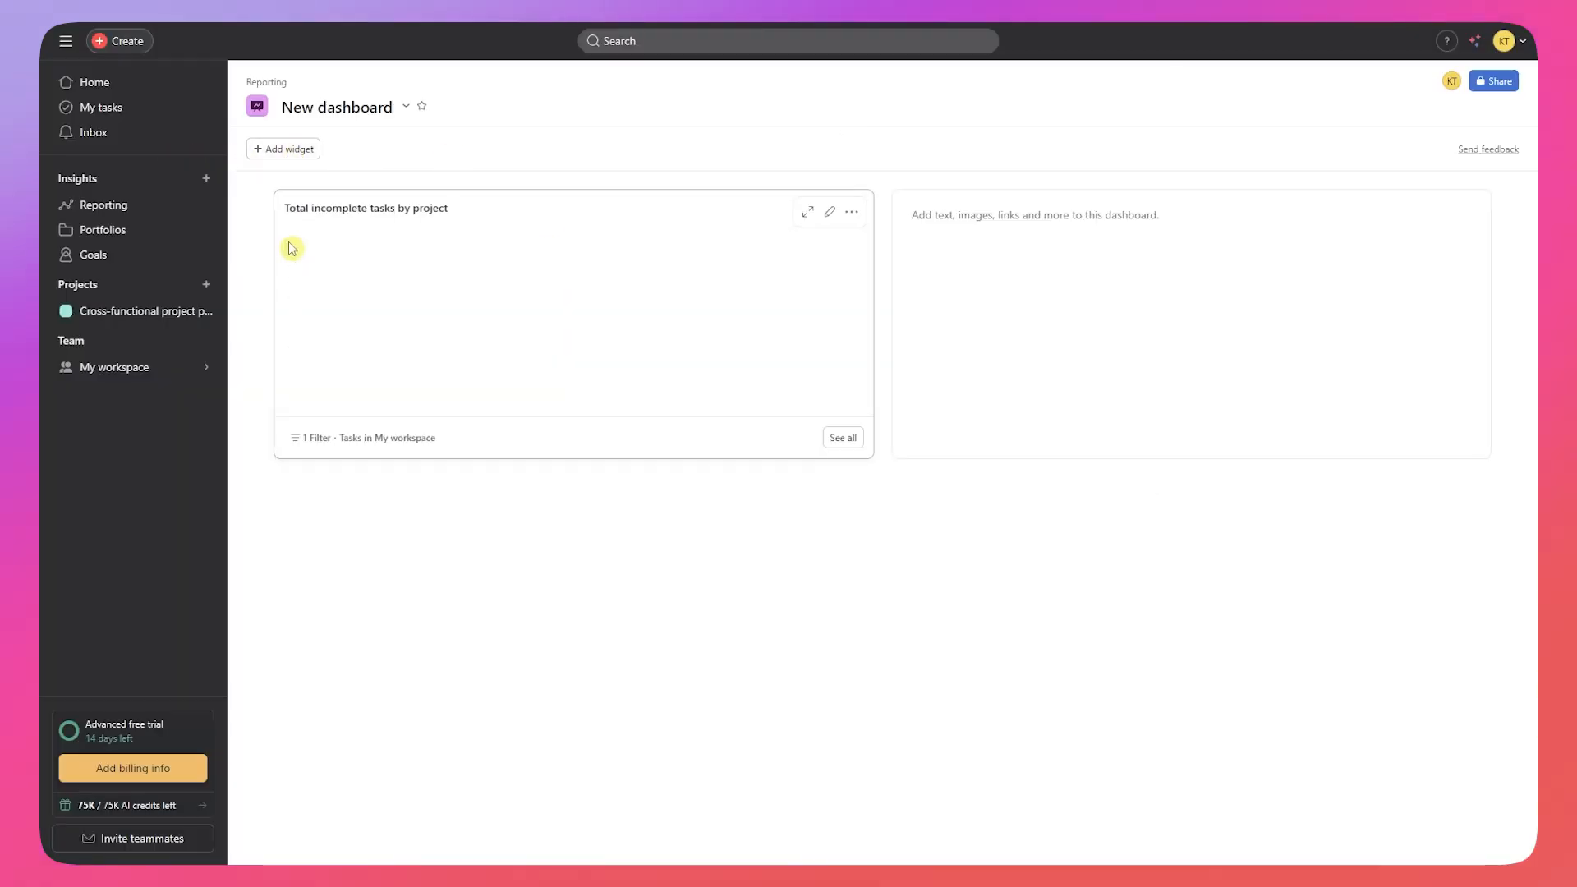
{"action": "left_click", "coordinate": [1141, 227]}
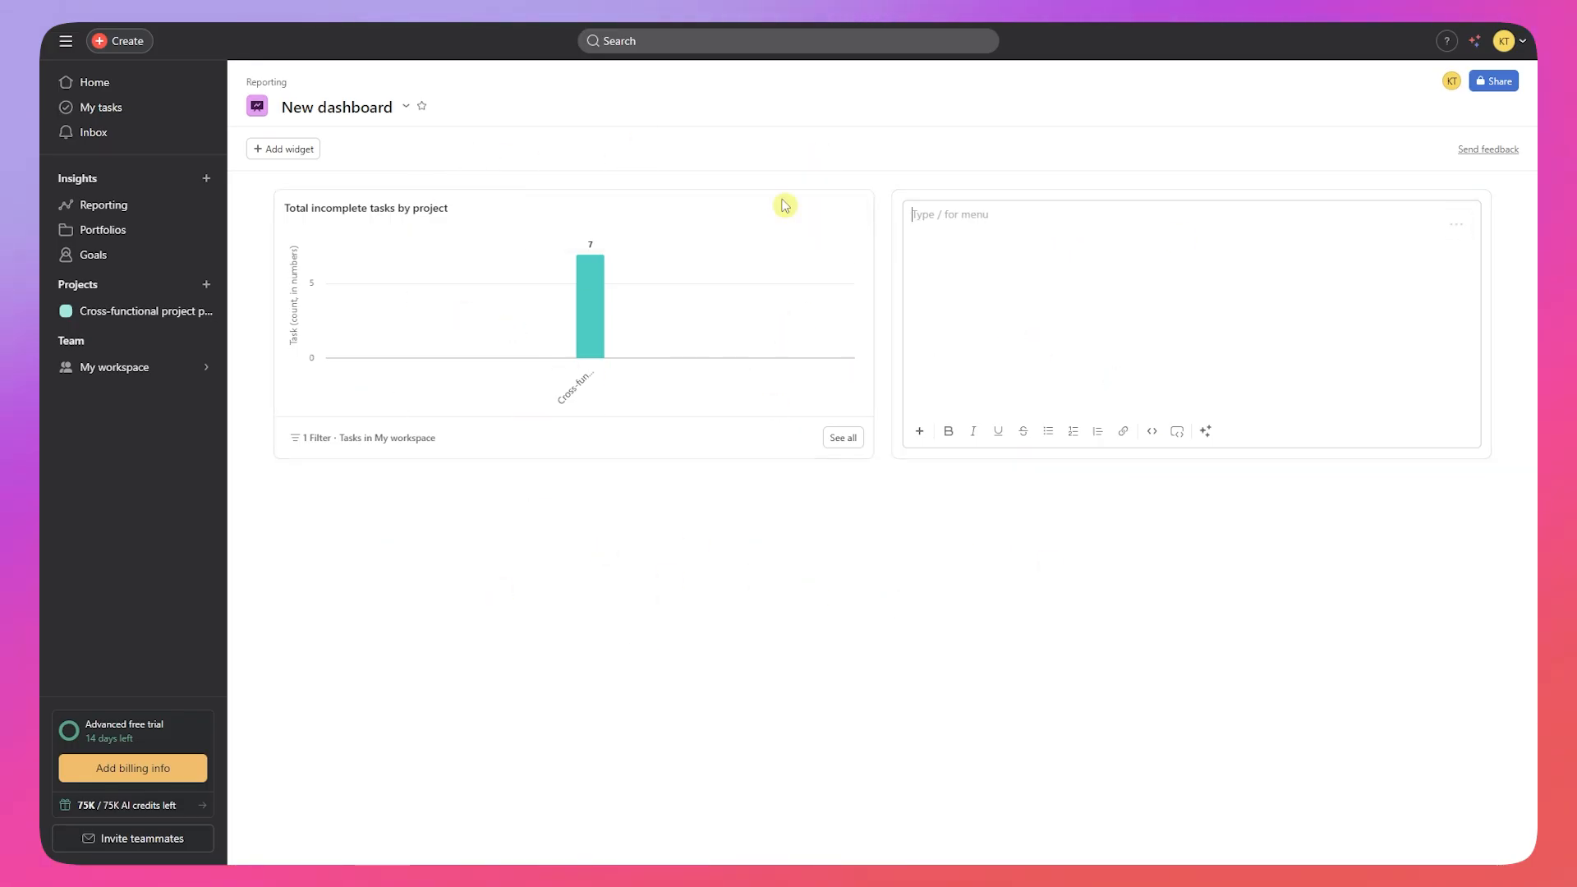
{"action": "left_click", "coordinate": [945, 110]}
Step: Duplicate the dashboard under the name "sample dashboard", including its members, and open the copy
{"action": "left_click", "coordinate": [406, 108]}
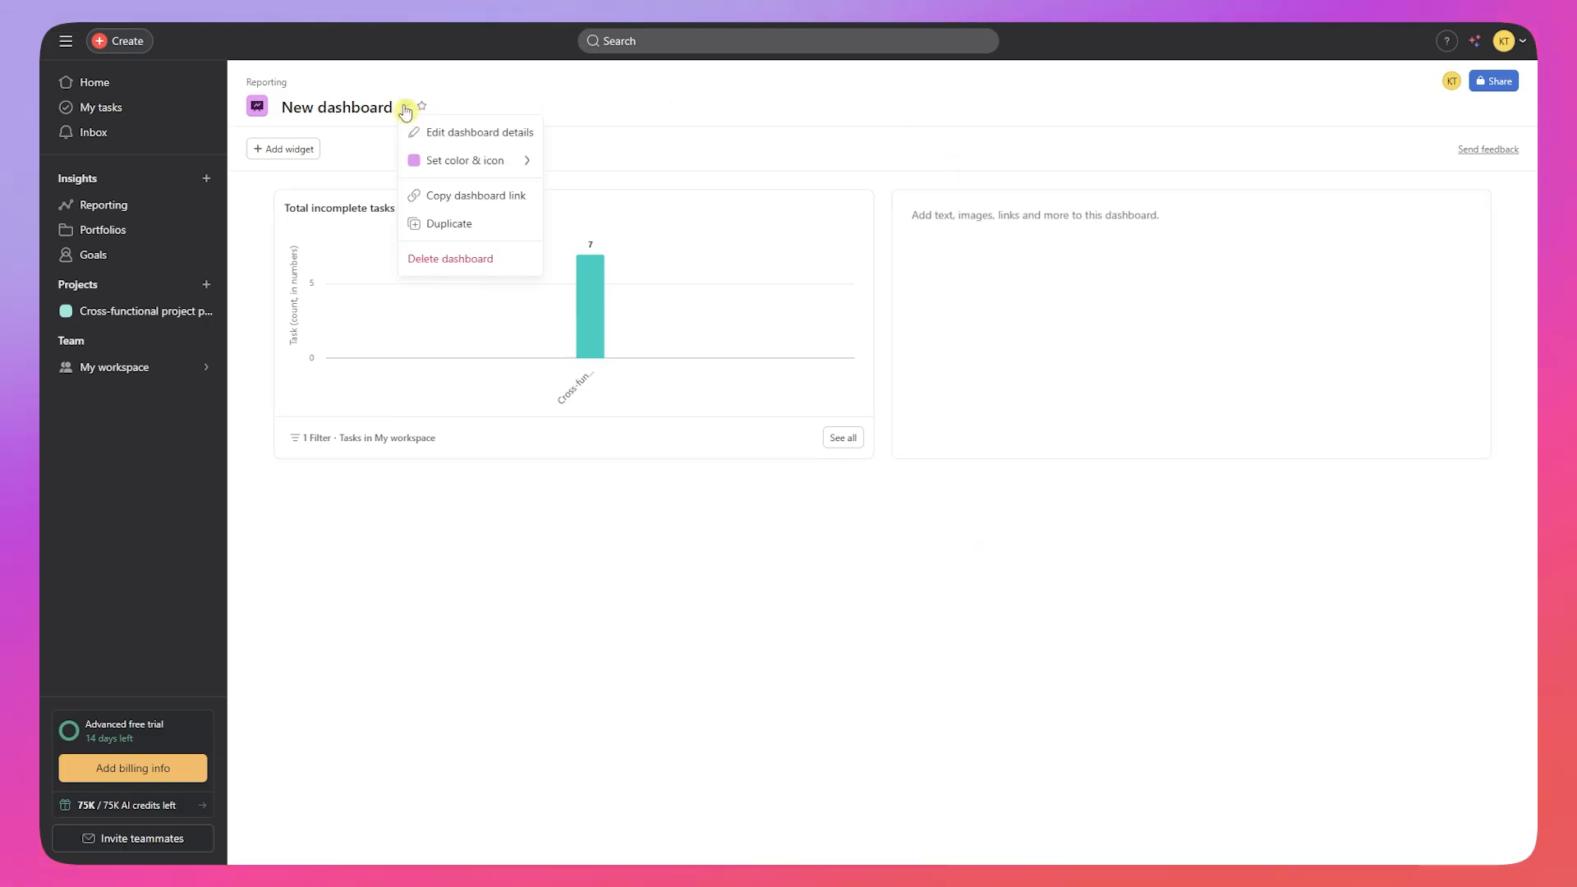
{"action": "left_click", "coordinate": [468, 233]}
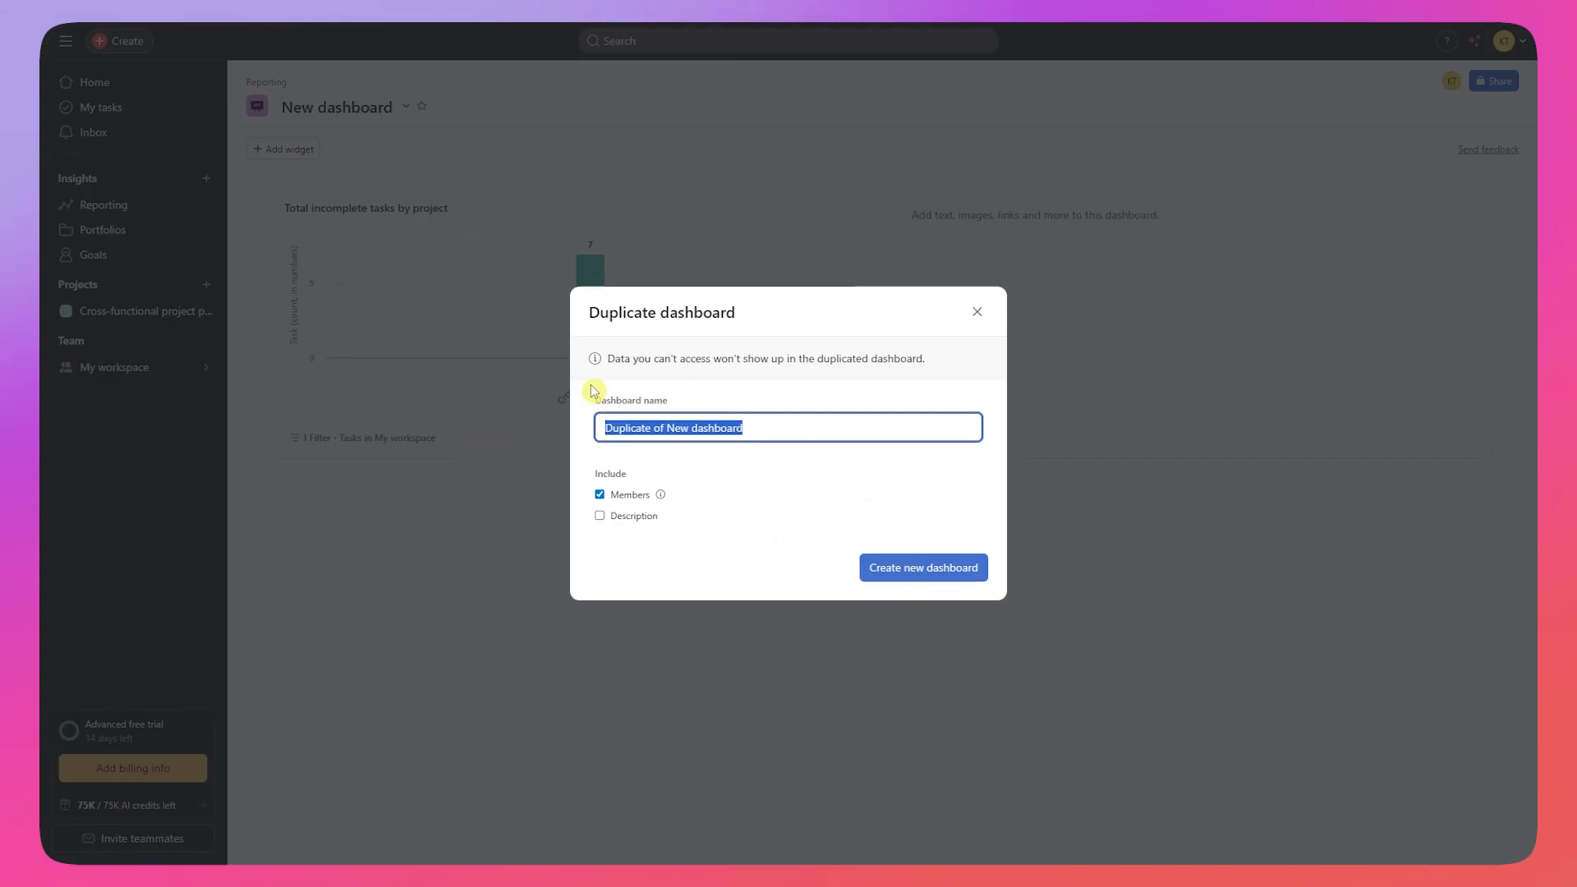
{"action": "type", "text": "aample das"}
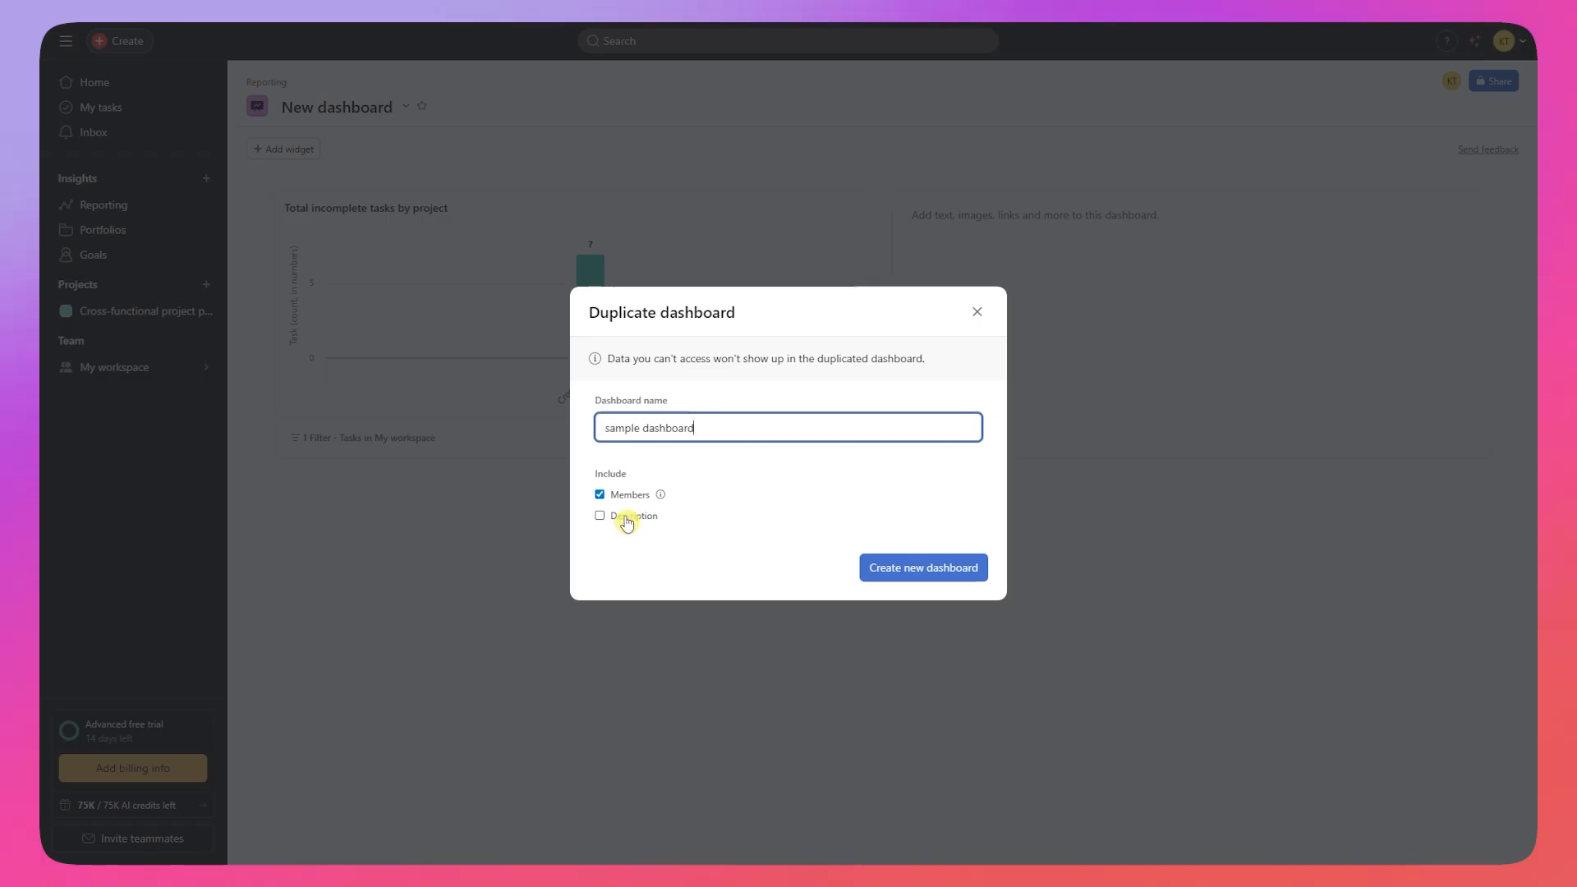
{"action": "left_click", "coordinate": [964, 569]}
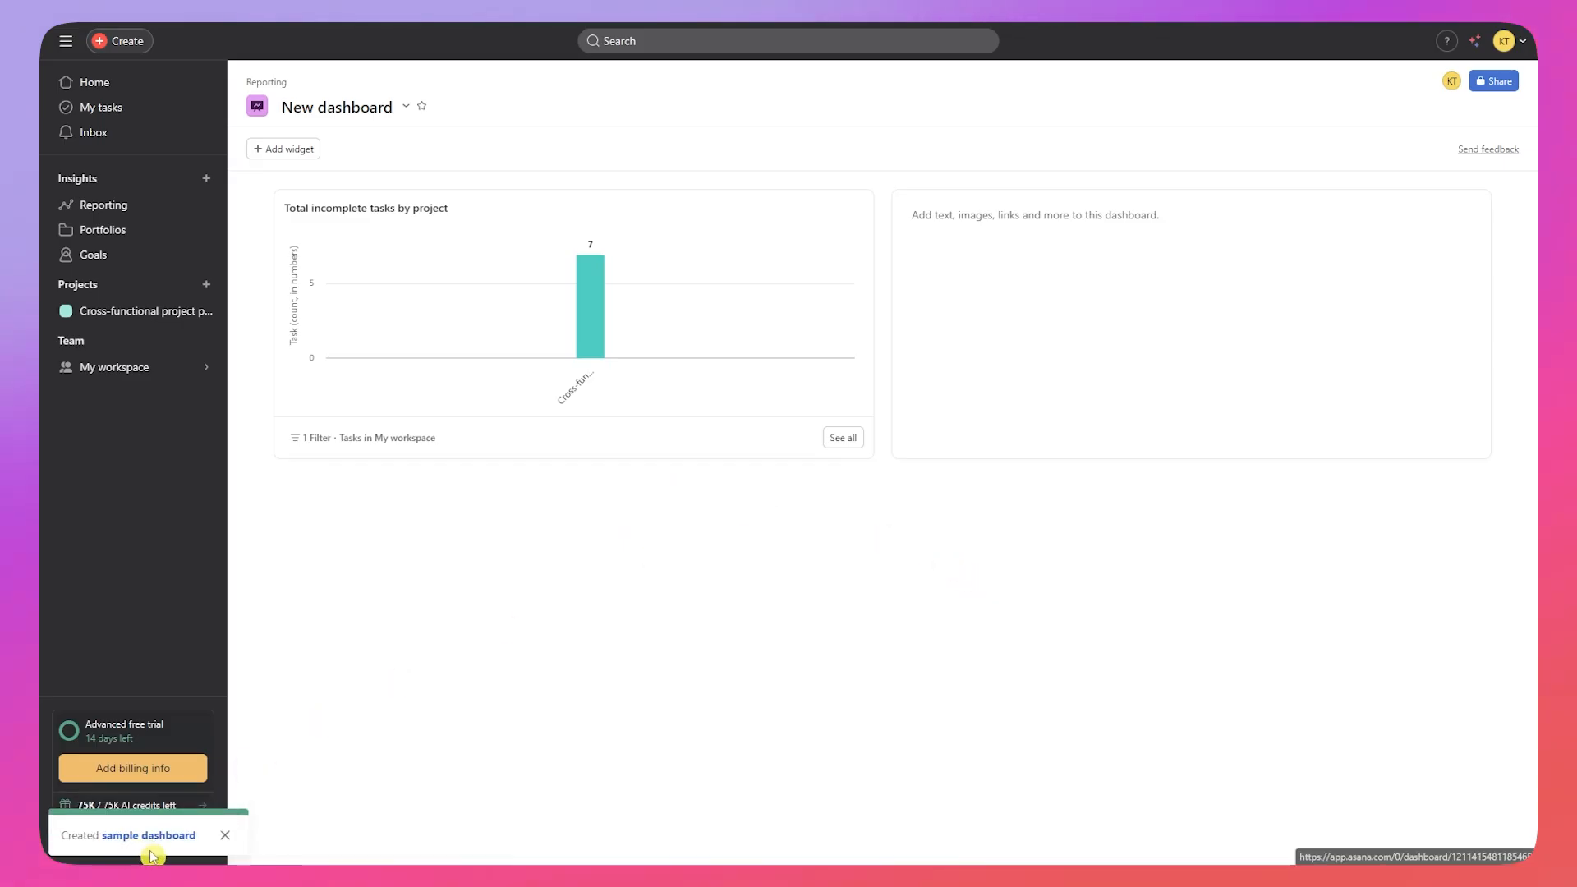
{"action": "left_click", "coordinate": [364, 105]}
{"action": "left_click", "coordinate": [161, 835]}
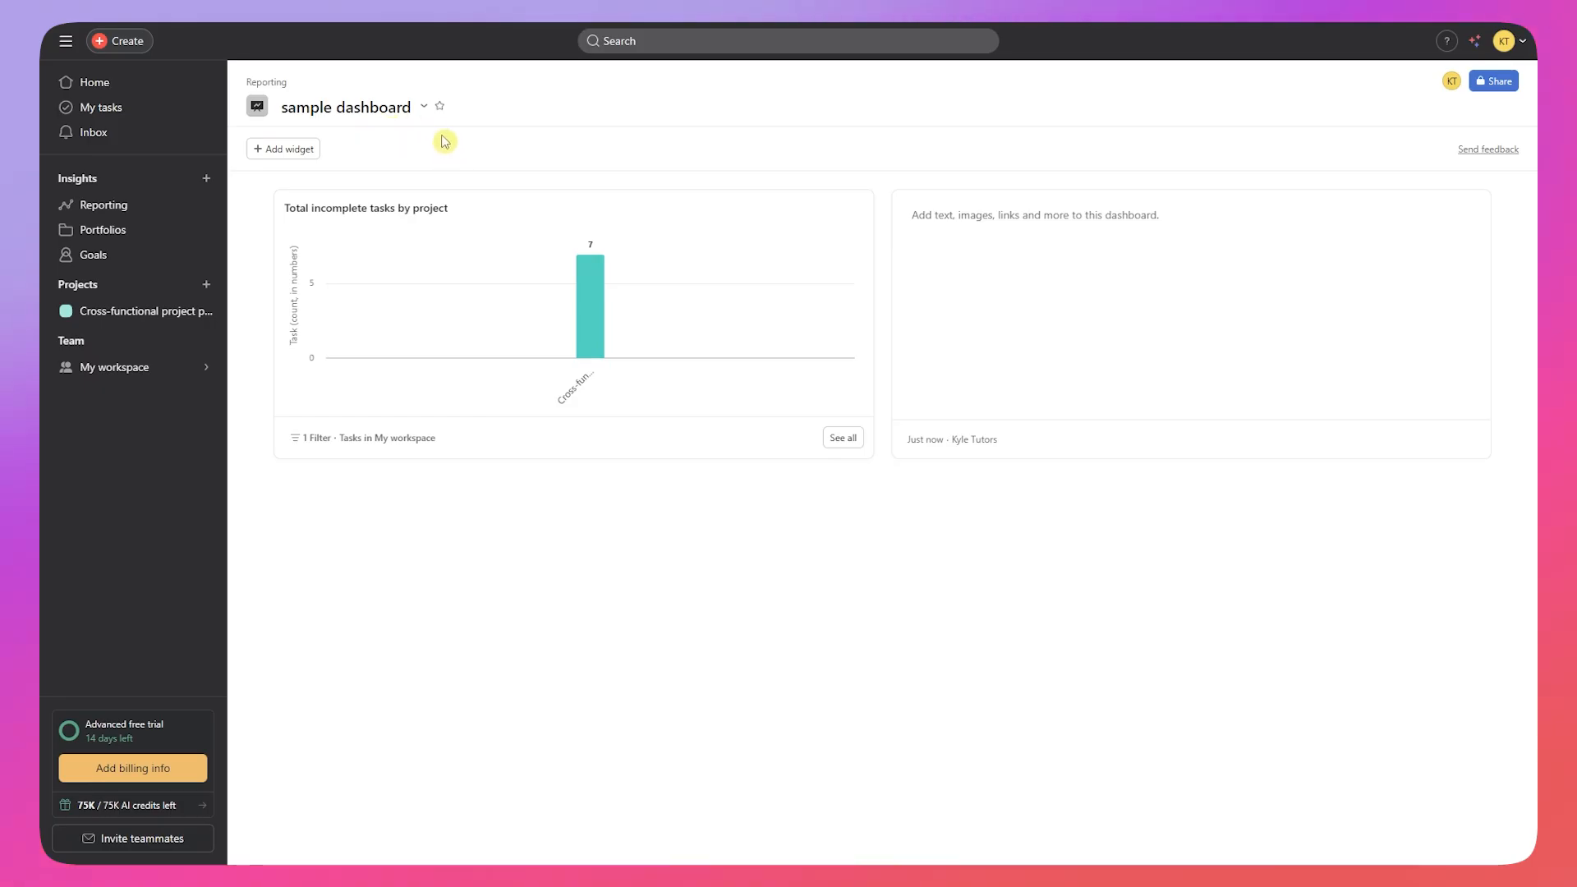
Step: Review the list of reporting dashboards and view the original dashboard containing the incomplete tasks chart and text widget
{"action": "left_click", "coordinate": [109, 219]}
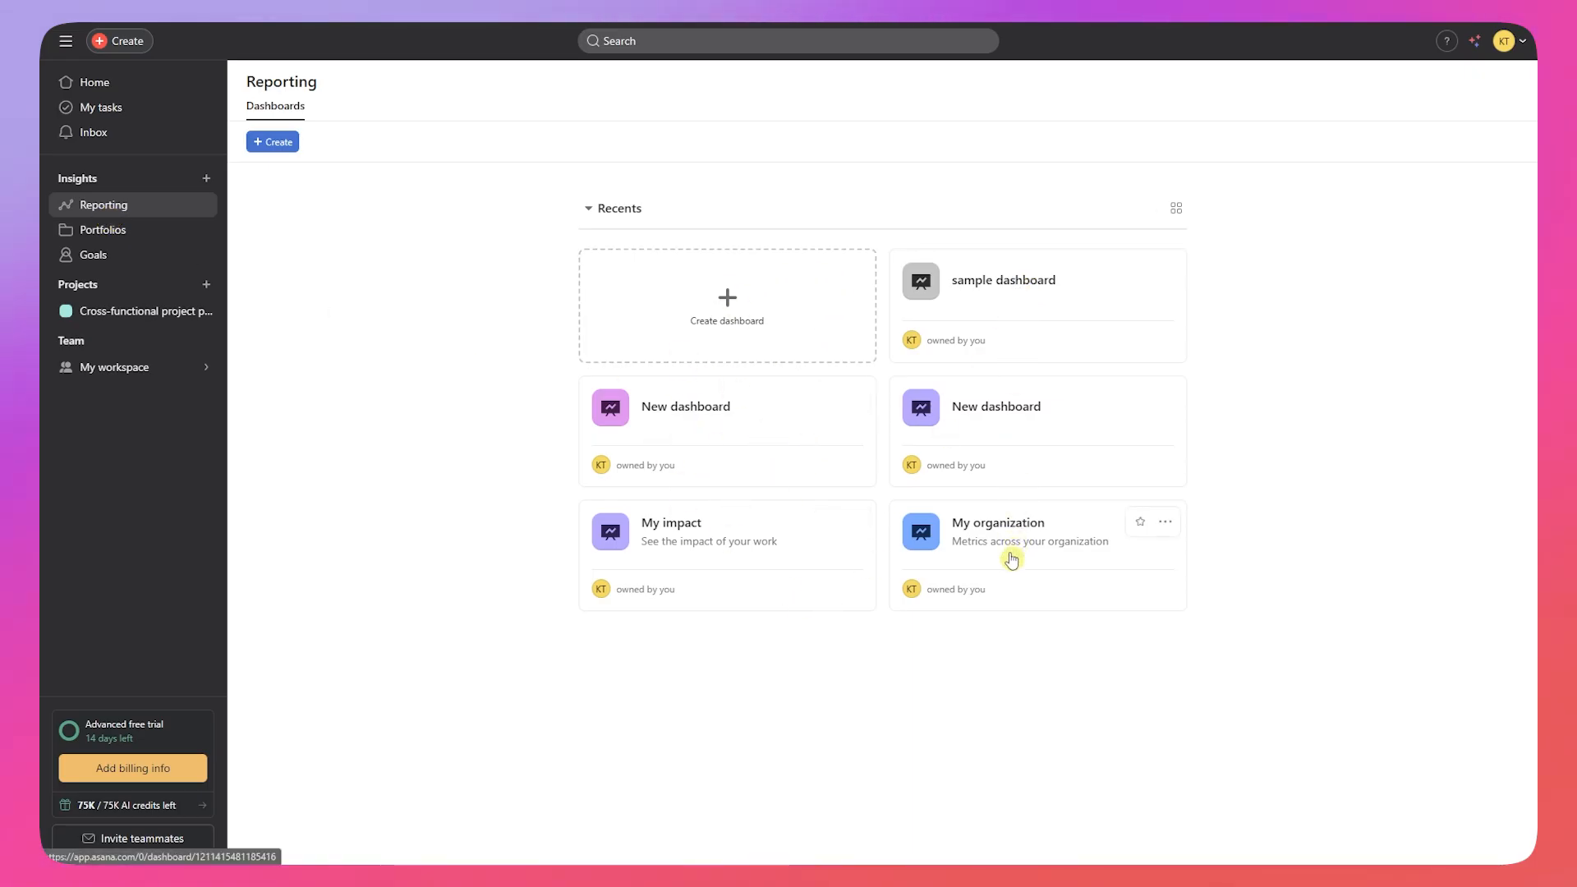
{"action": "left_click", "coordinate": [772, 432]}
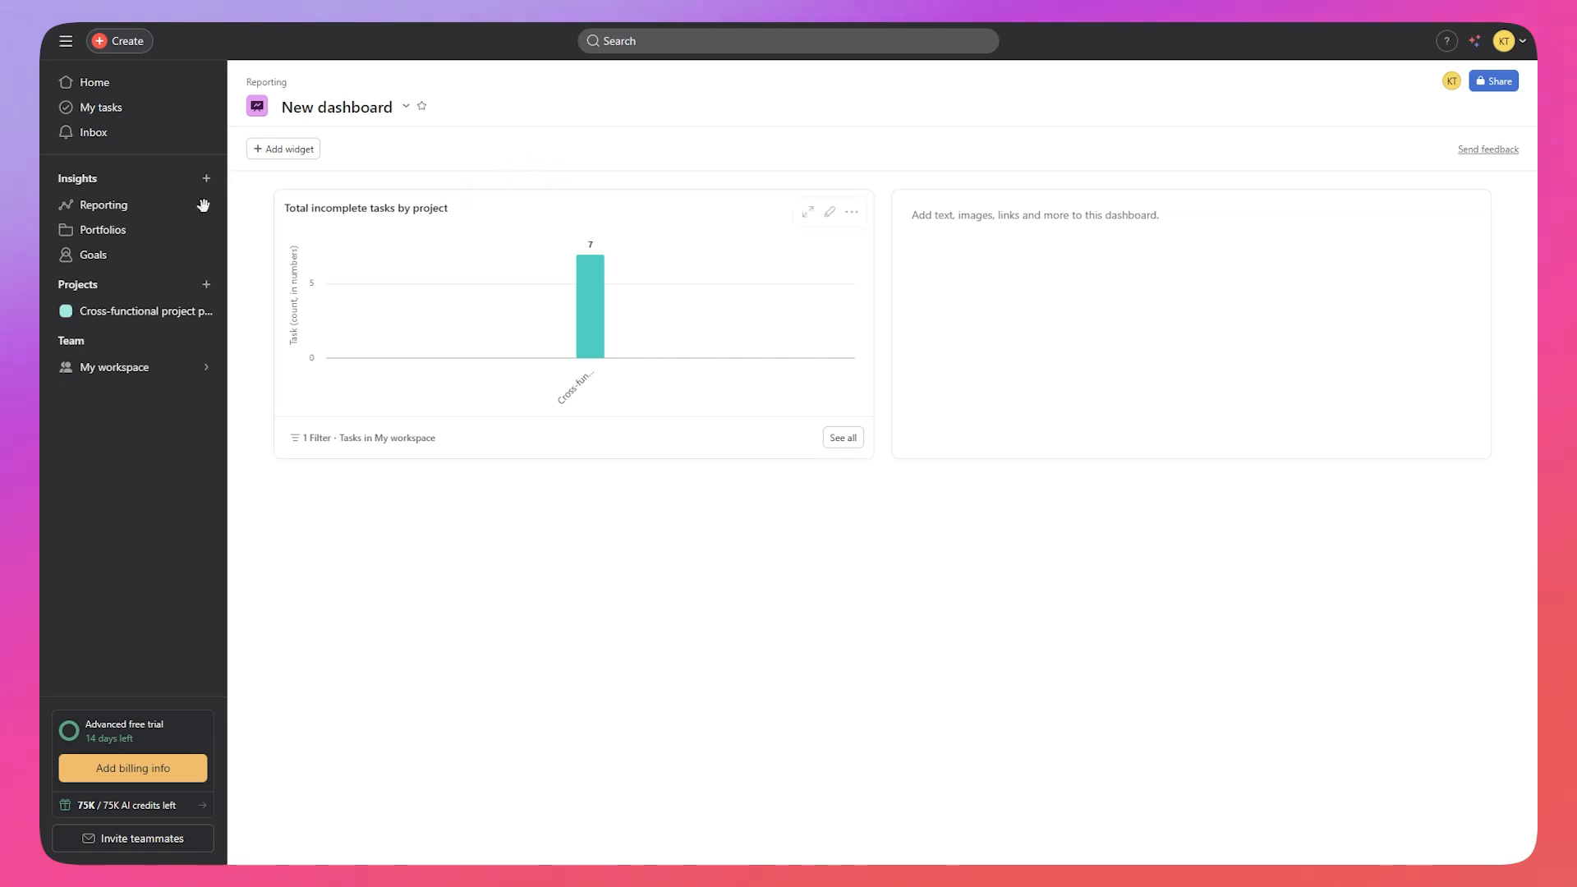
{"action": "left_click", "coordinate": [111, 208]}
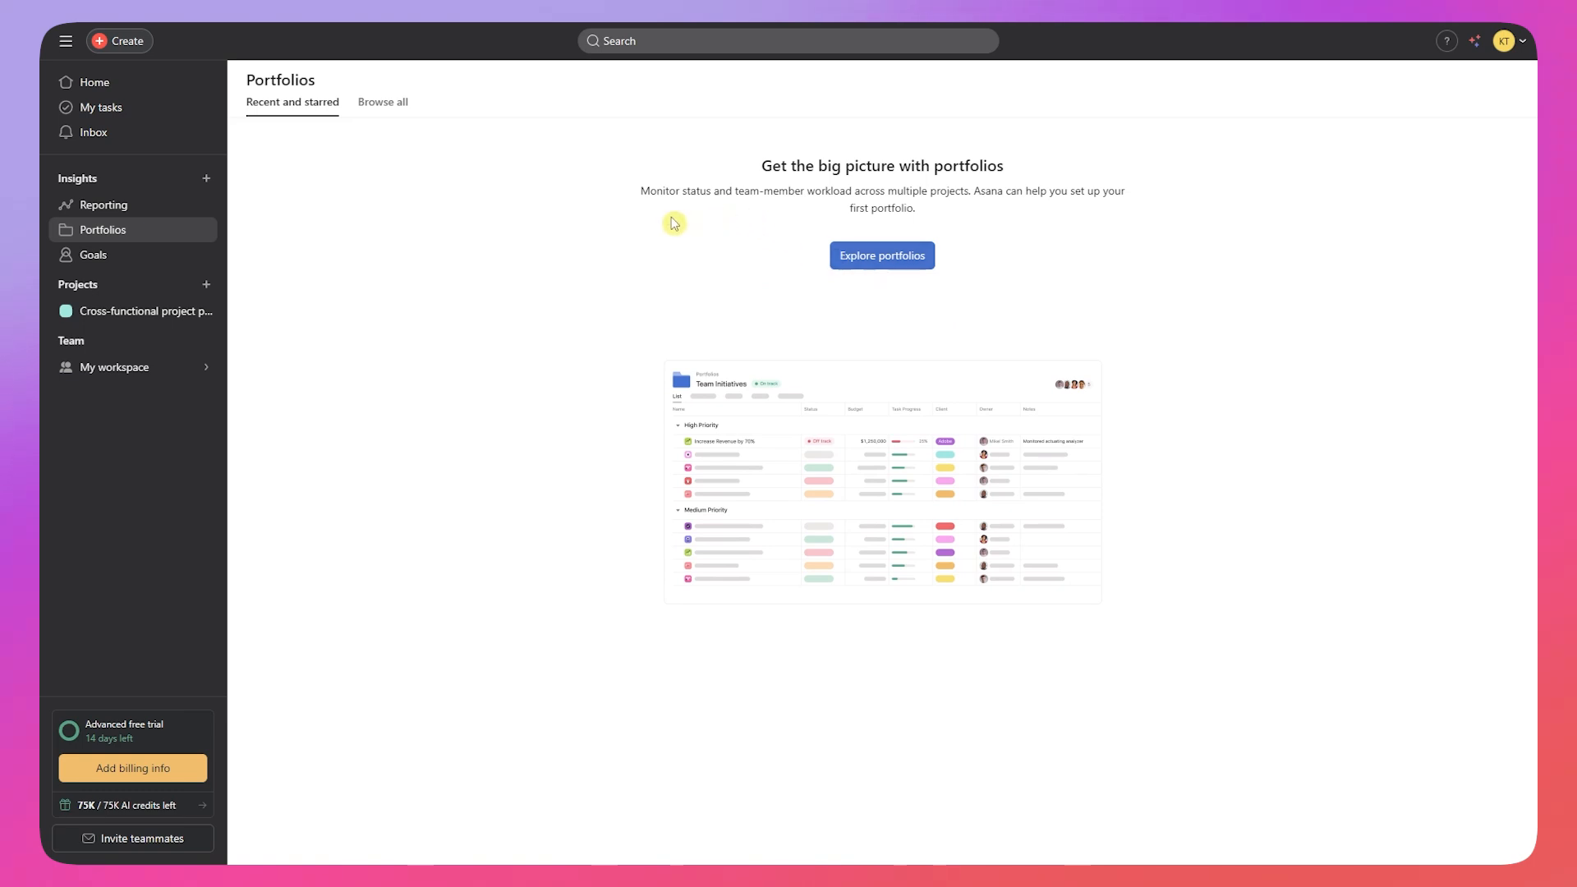
Step: Check the Browse all and Recent and starred portfolio views, and start exploring portfolios to set up the first one
{"action": "left_click", "coordinate": [381, 105]}
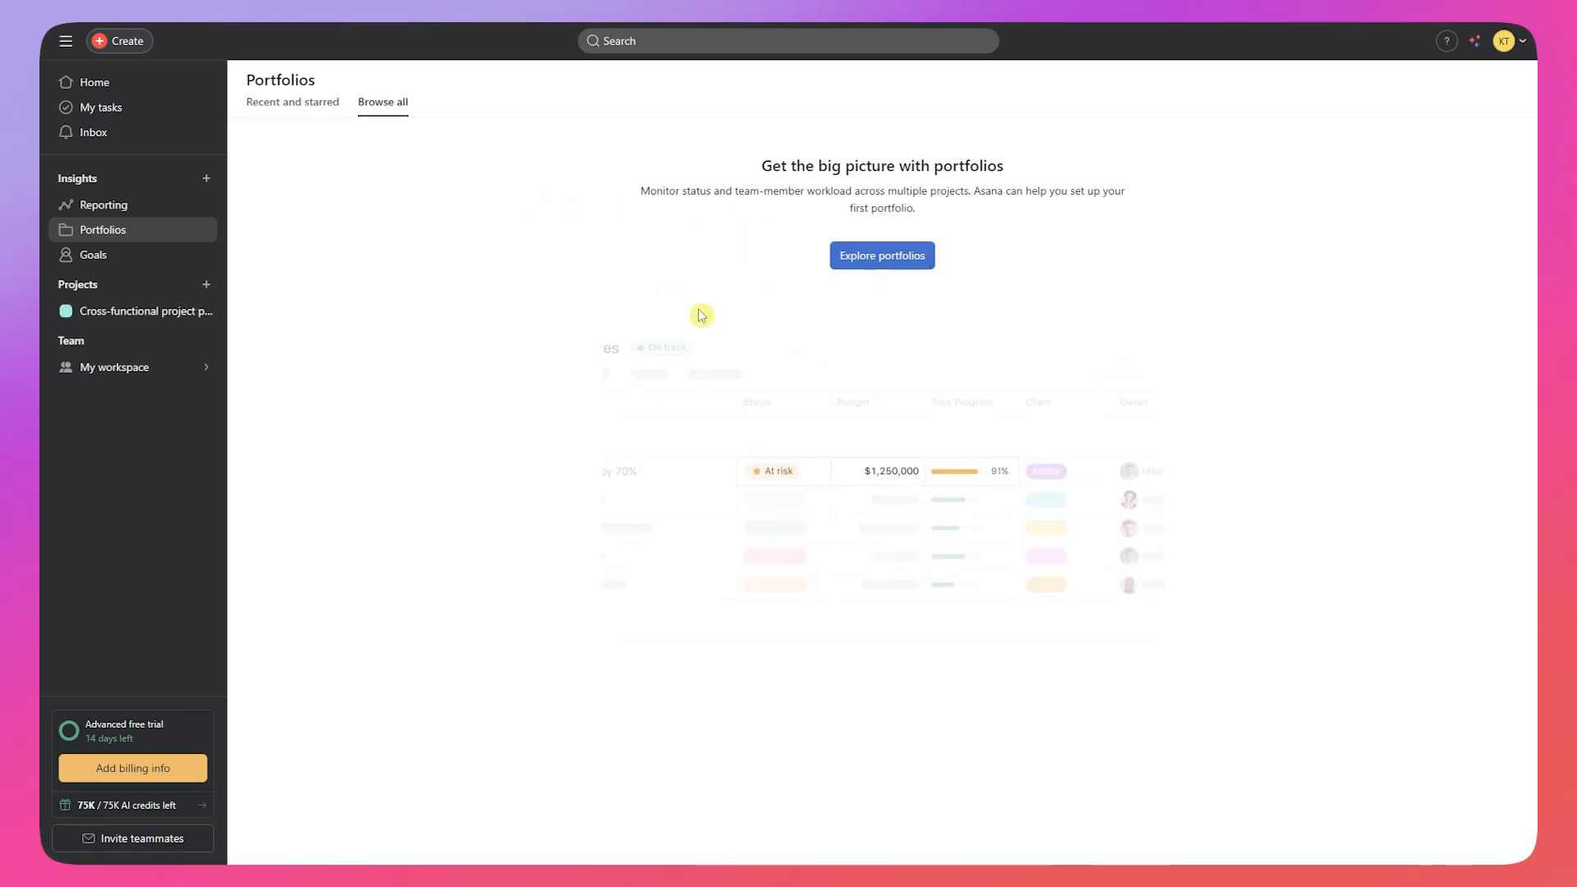
{"action": "left_click", "coordinate": [308, 107]}
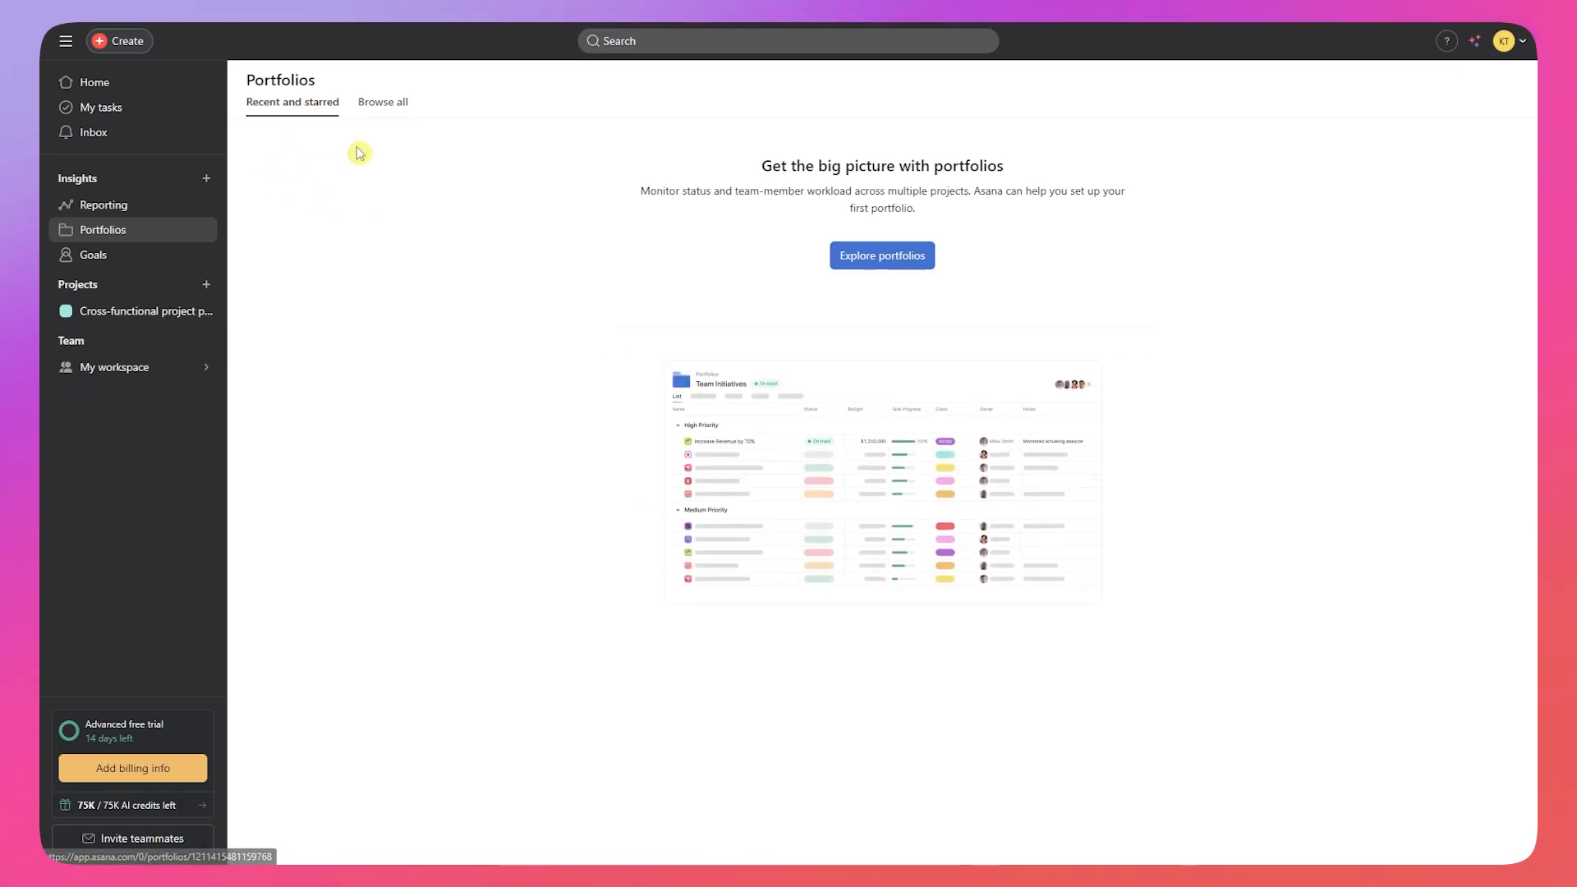
{"action": "left_click", "coordinate": [858, 263]}
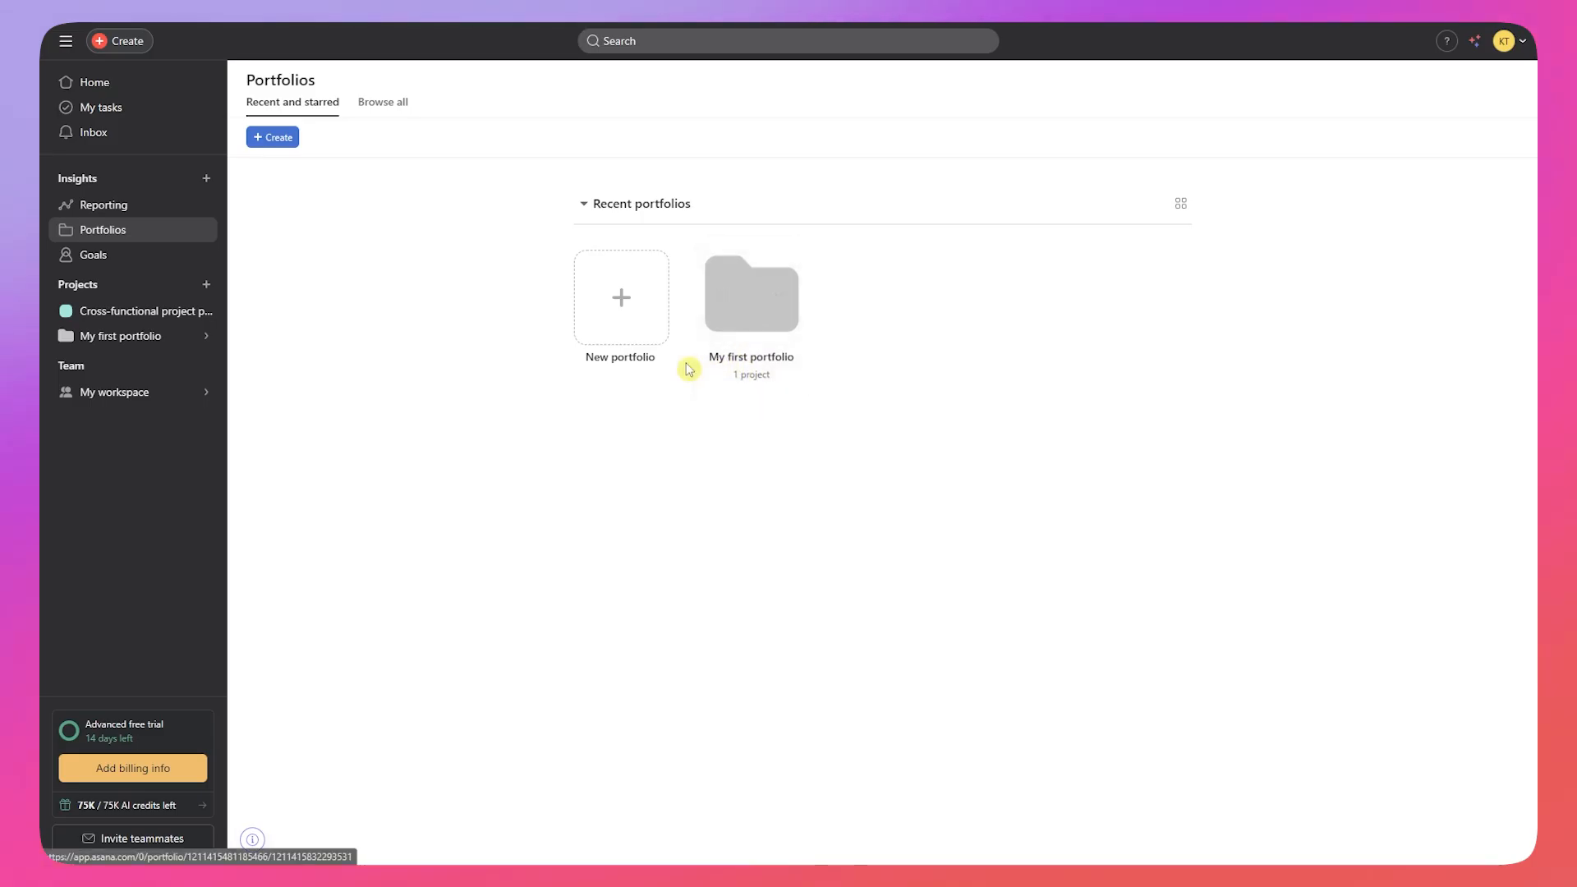
Step: Open My first portfolio and look through its Timeline, Dashboard, Progress and Workload views
{"action": "left_click", "coordinate": [736, 371]}
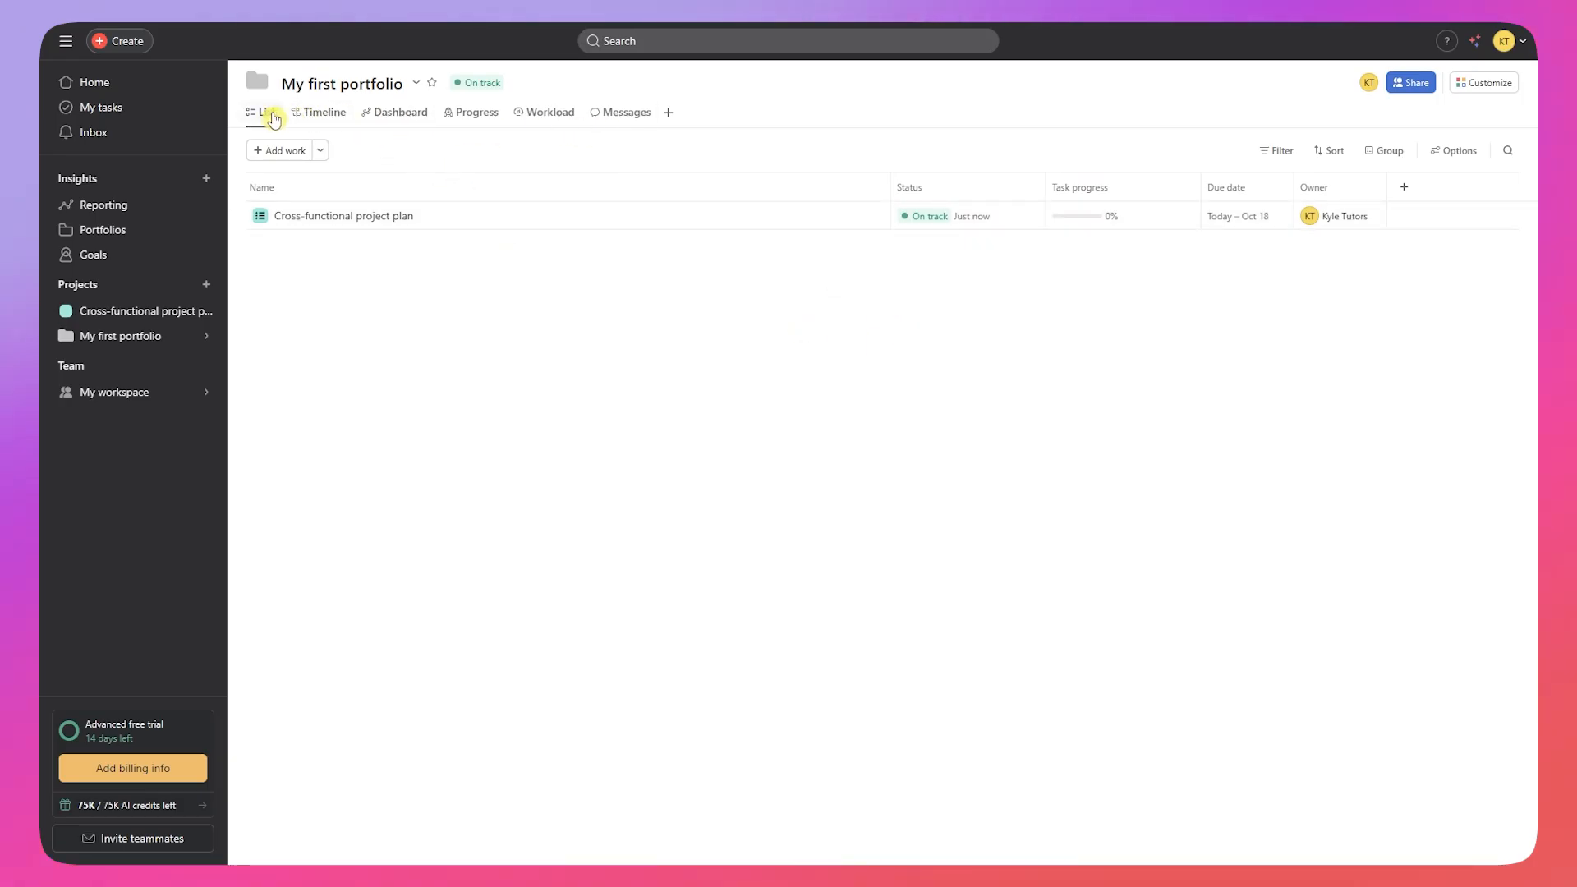
{"action": "left_click", "coordinate": [325, 115]}
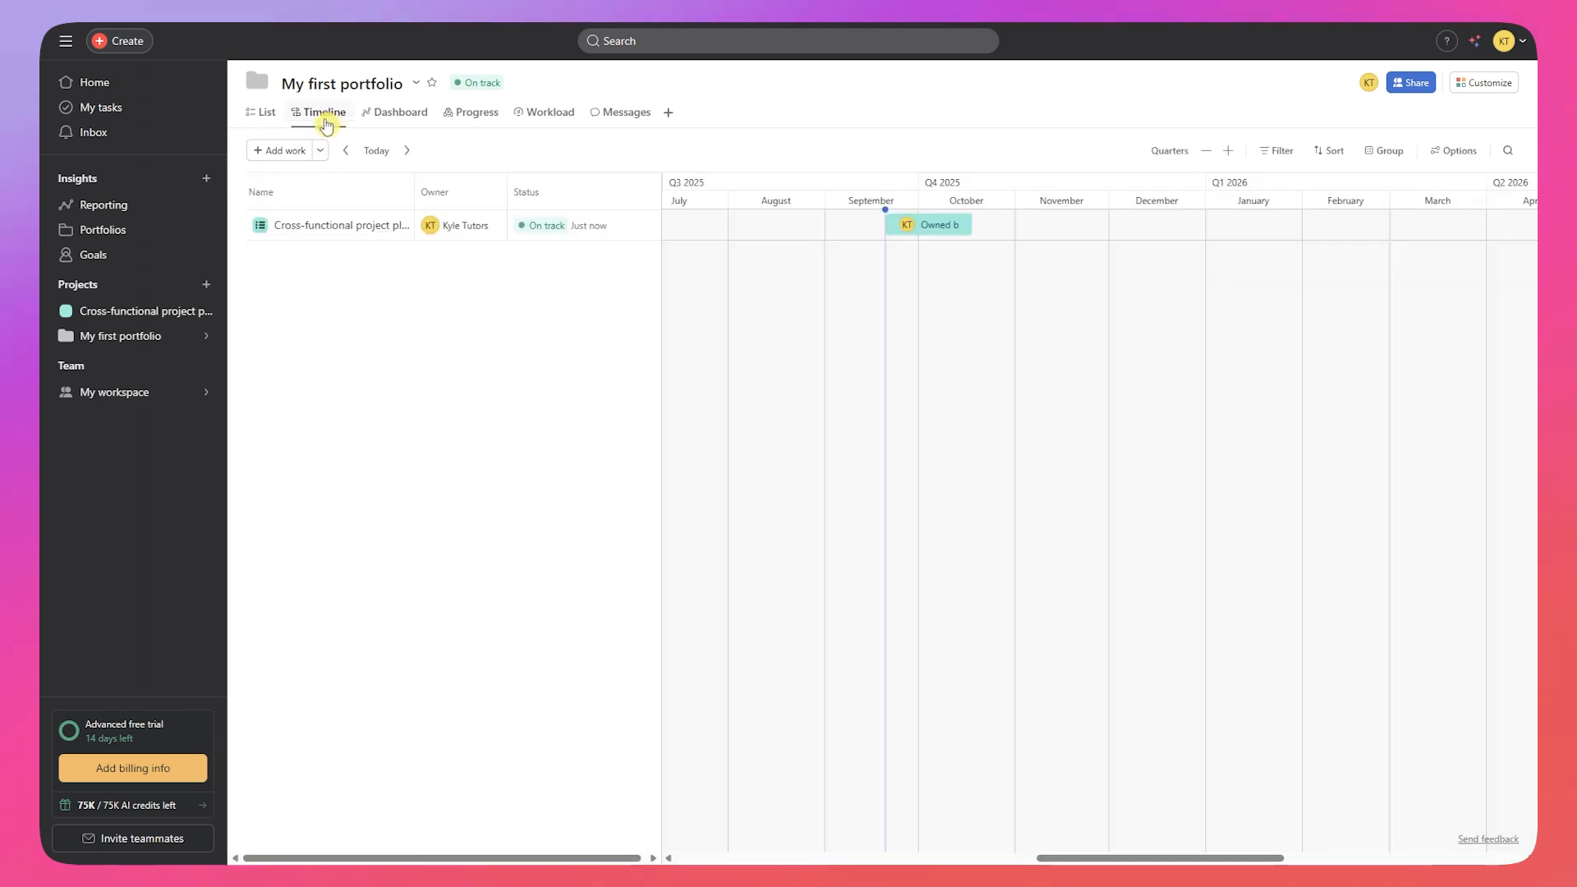
{"action": "left_click", "coordinate": [390, 128]}
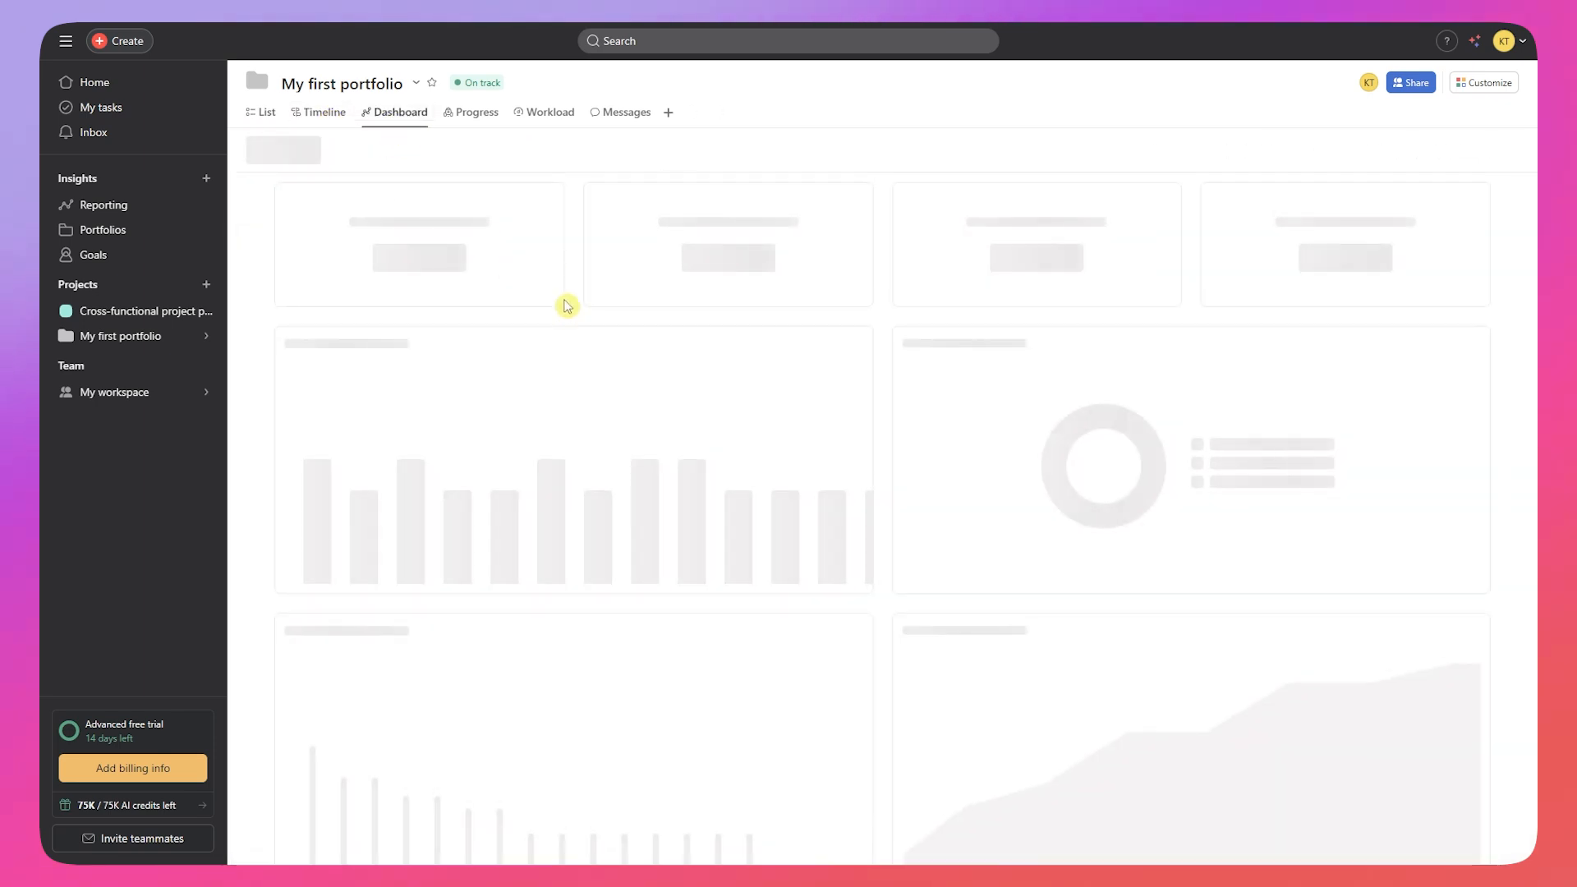
{"action": "left_click", "coordinate": [464, 122]}
{"action": "left_click", "coordinate": [550, 120]}
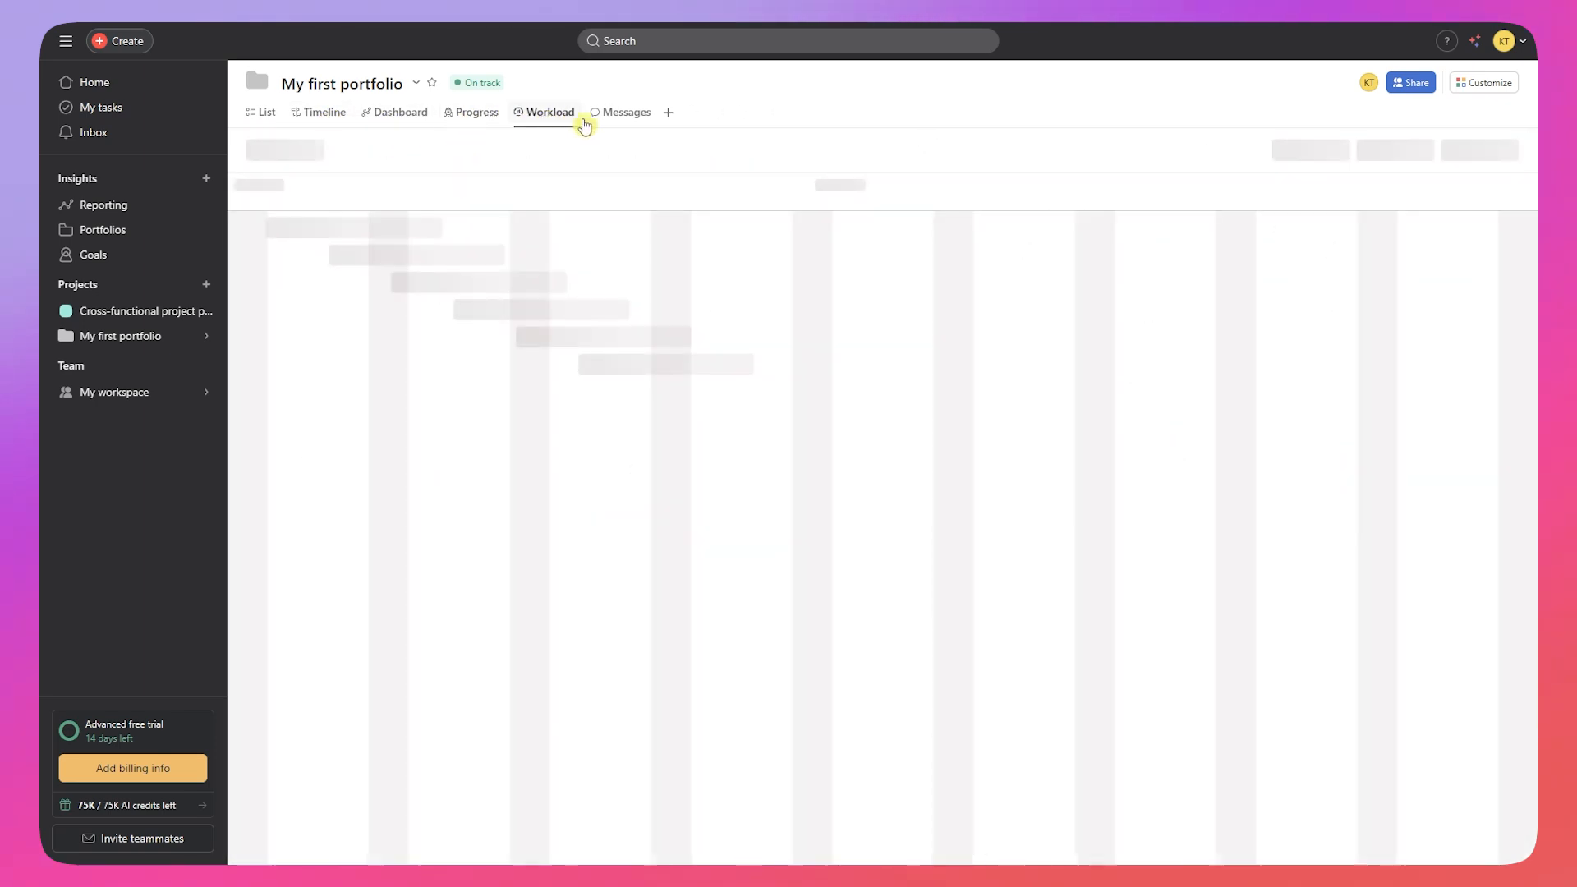
Step: View the Messages of My first portfolio and add a Note view to the portfolio
{"action": "left_click", "coordinate": [607, 116]}
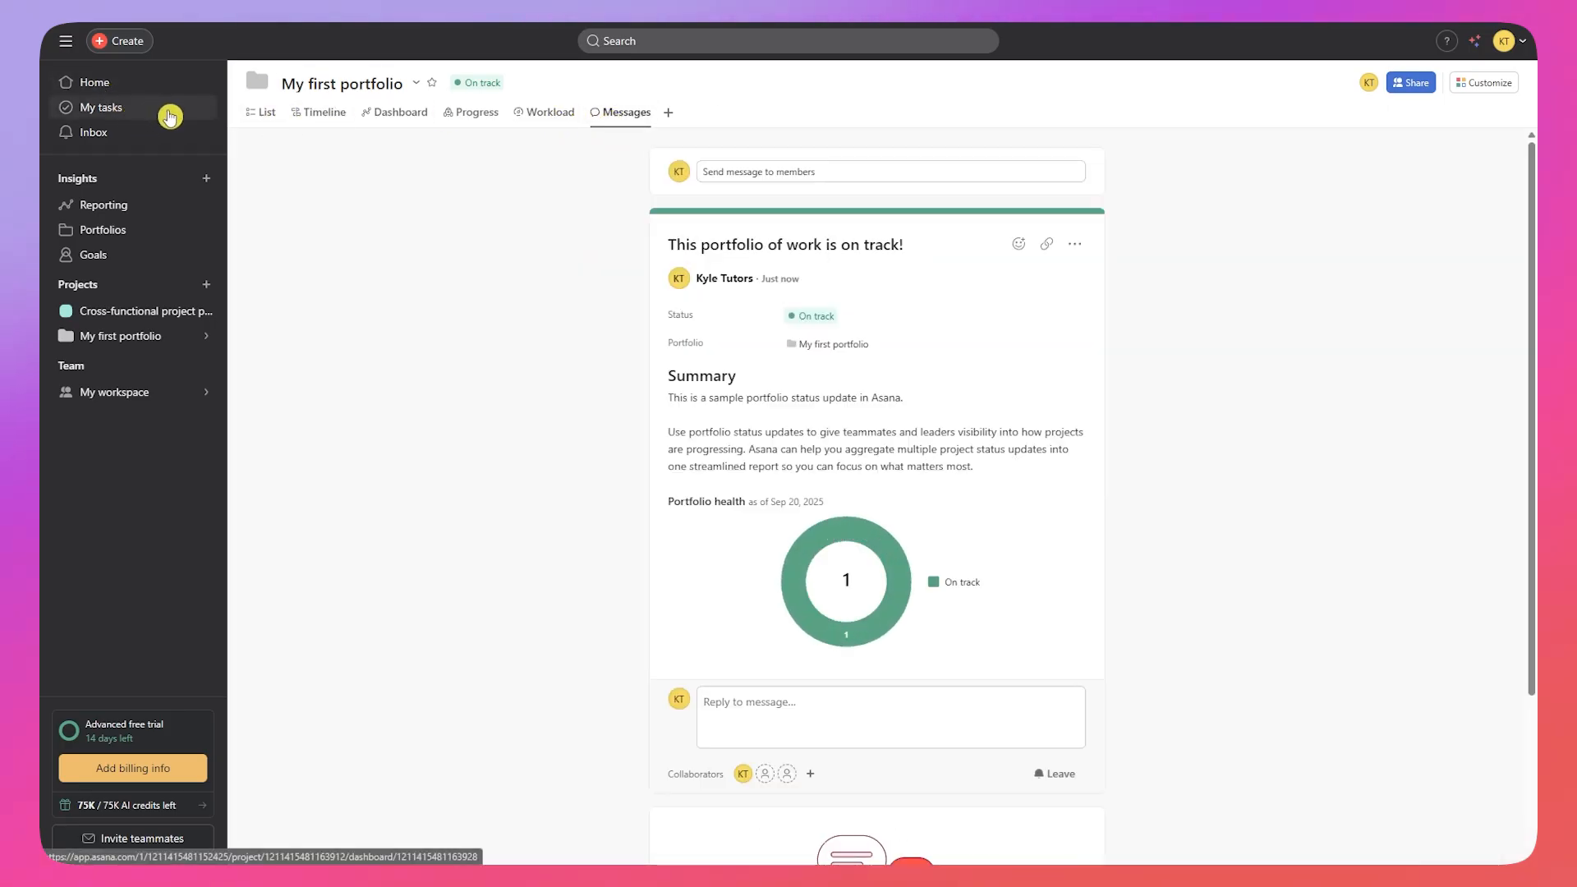
{"action": "left_click", "coordinate": [670, 116]}
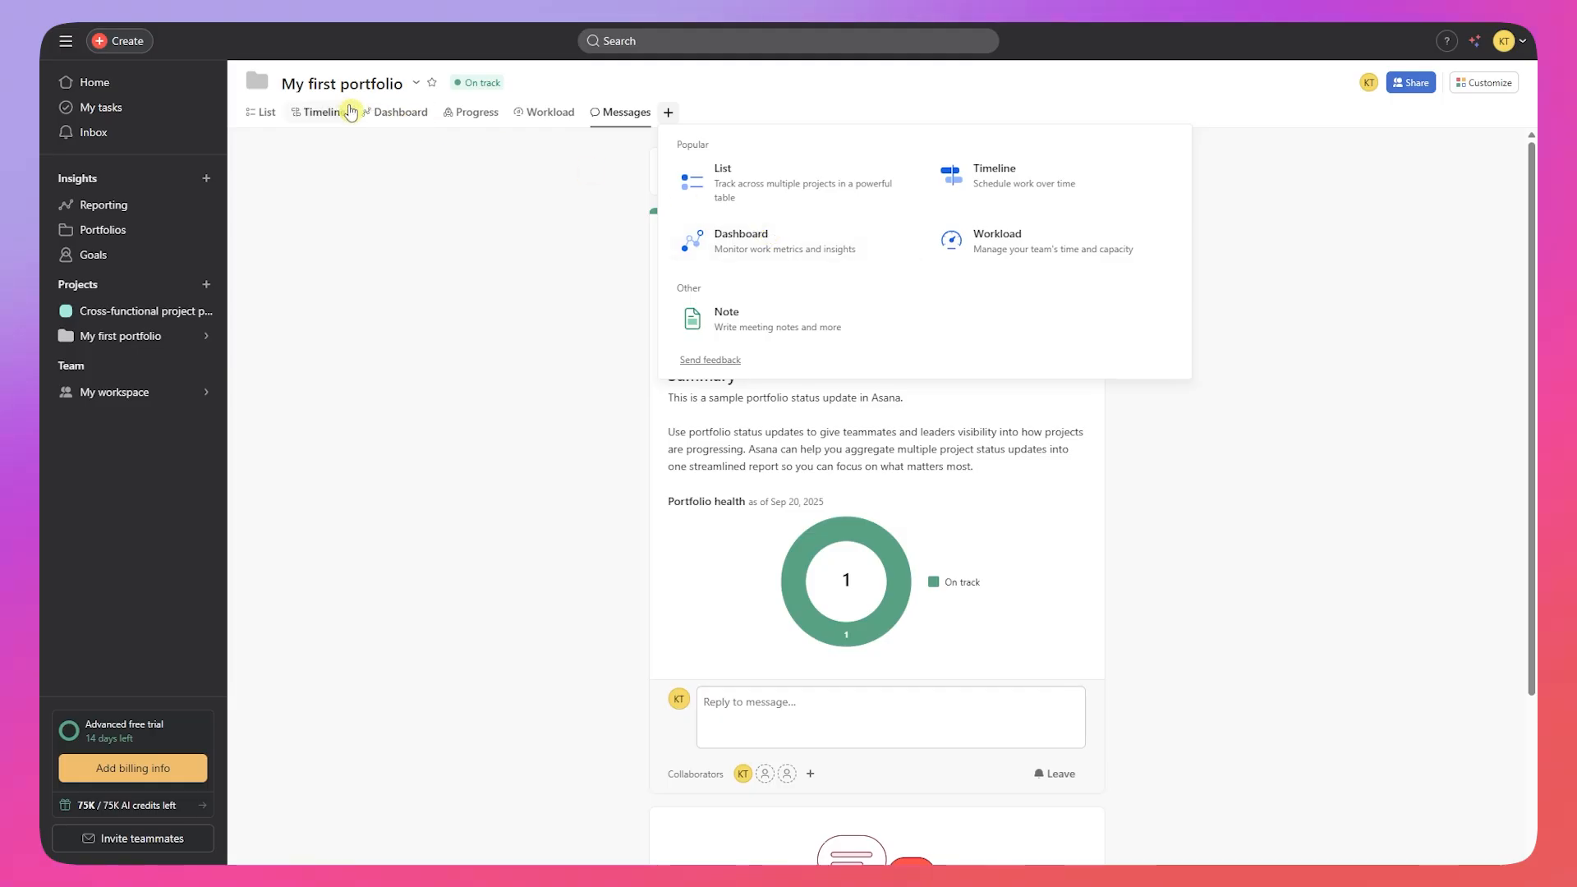
{"action": "left_click", "coordinate": [774, 315]}
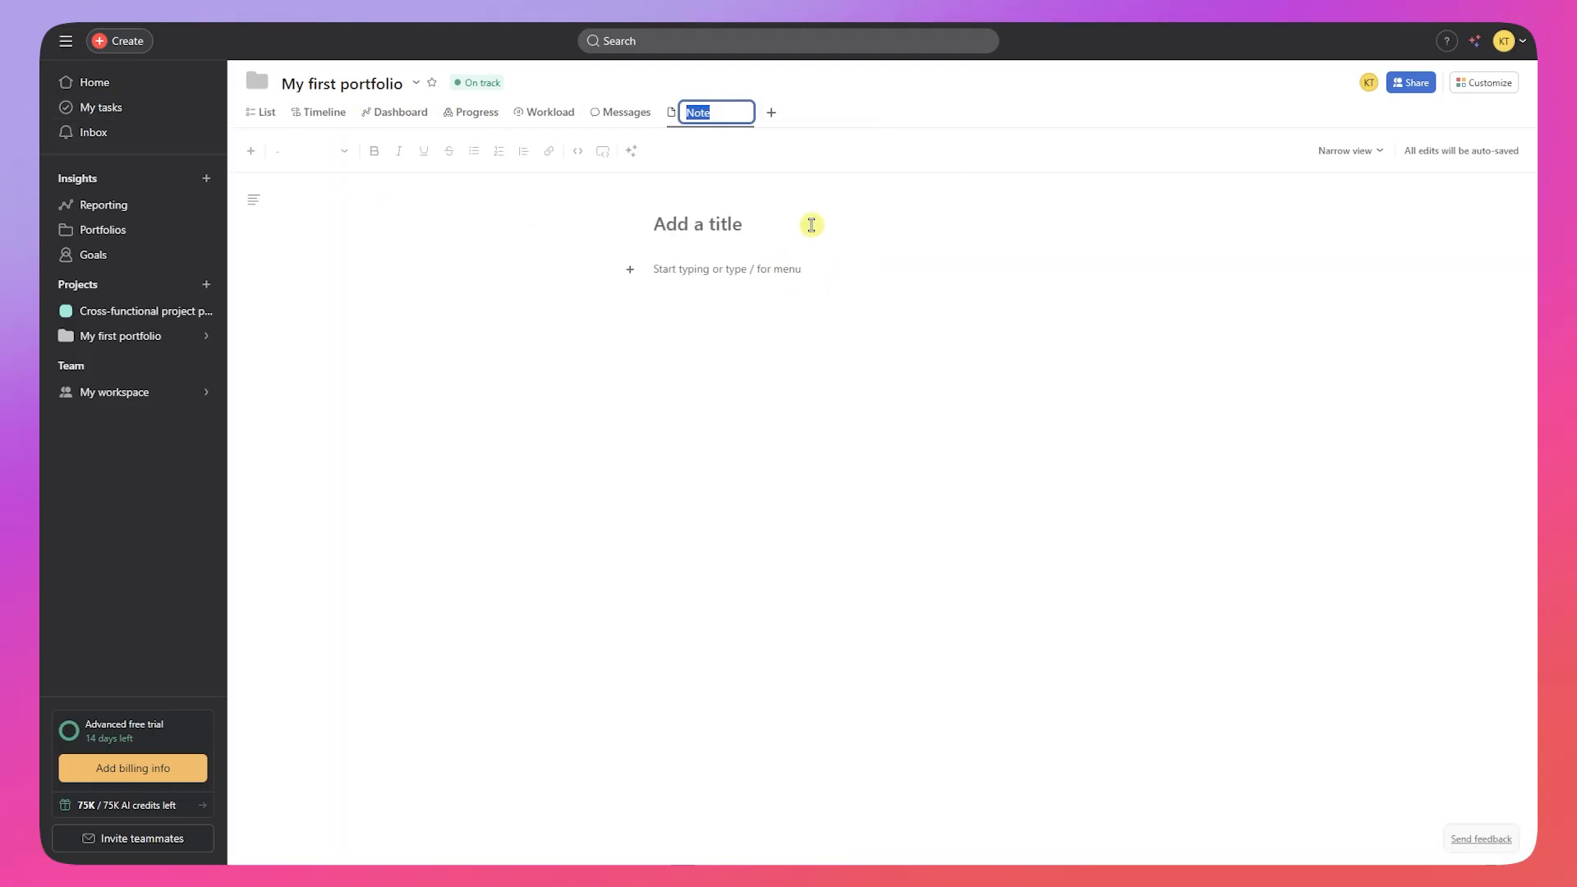
Step: Look through the List, Timeline and Dashboard views of My first portfolio
{"action": "left_click", "coordinate": [261, 113]}
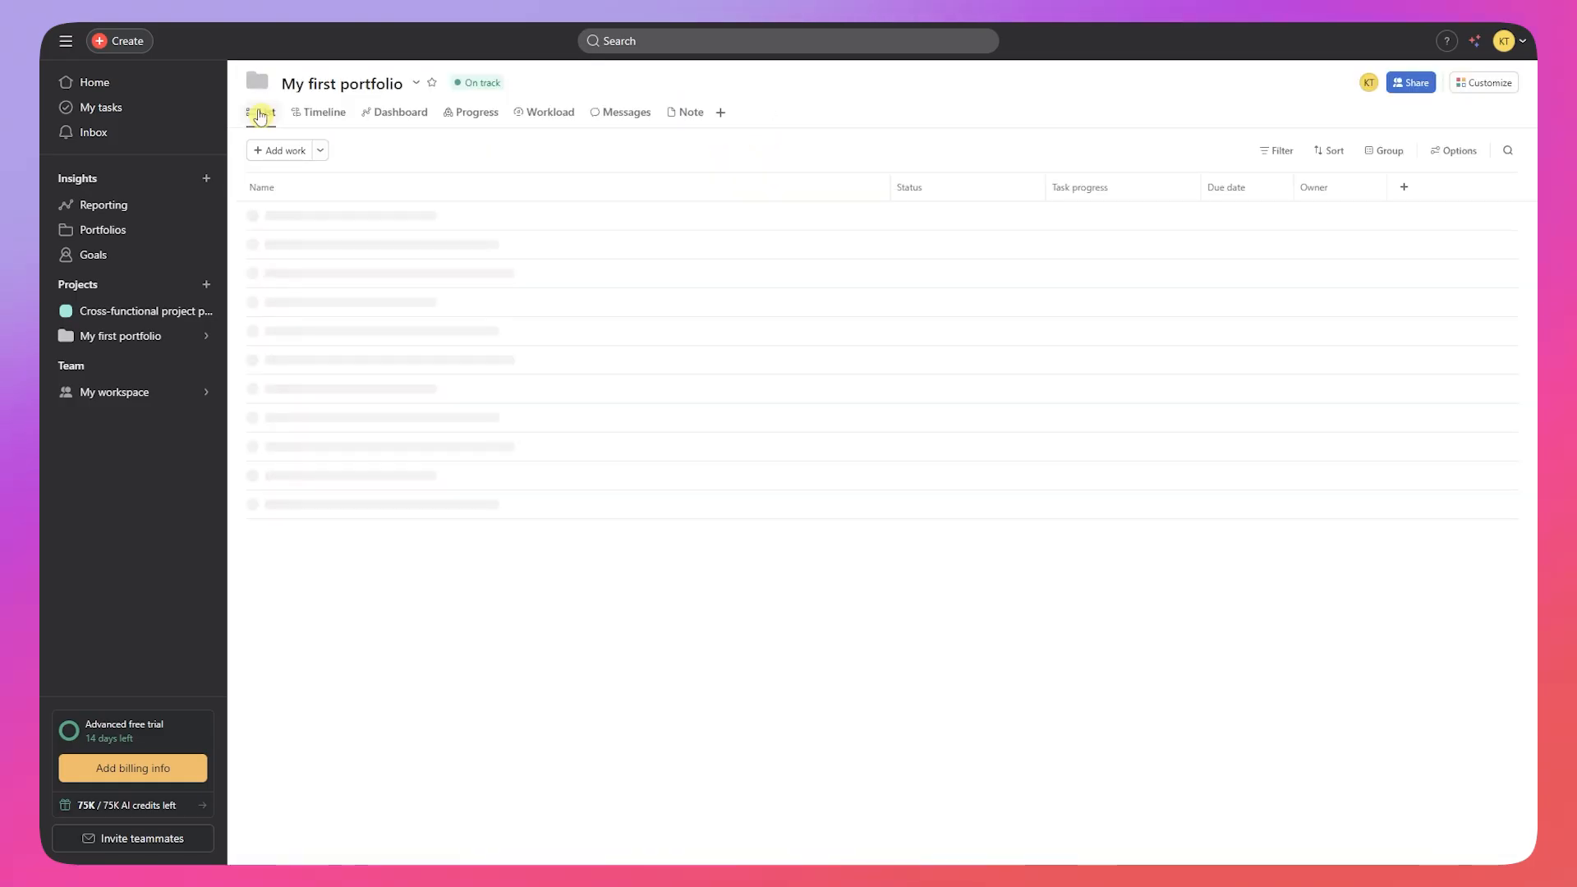
{"action": "left_click", "coordinate": [483, 118]}
{"action": "left_click", "coordinate": [545, 112]}
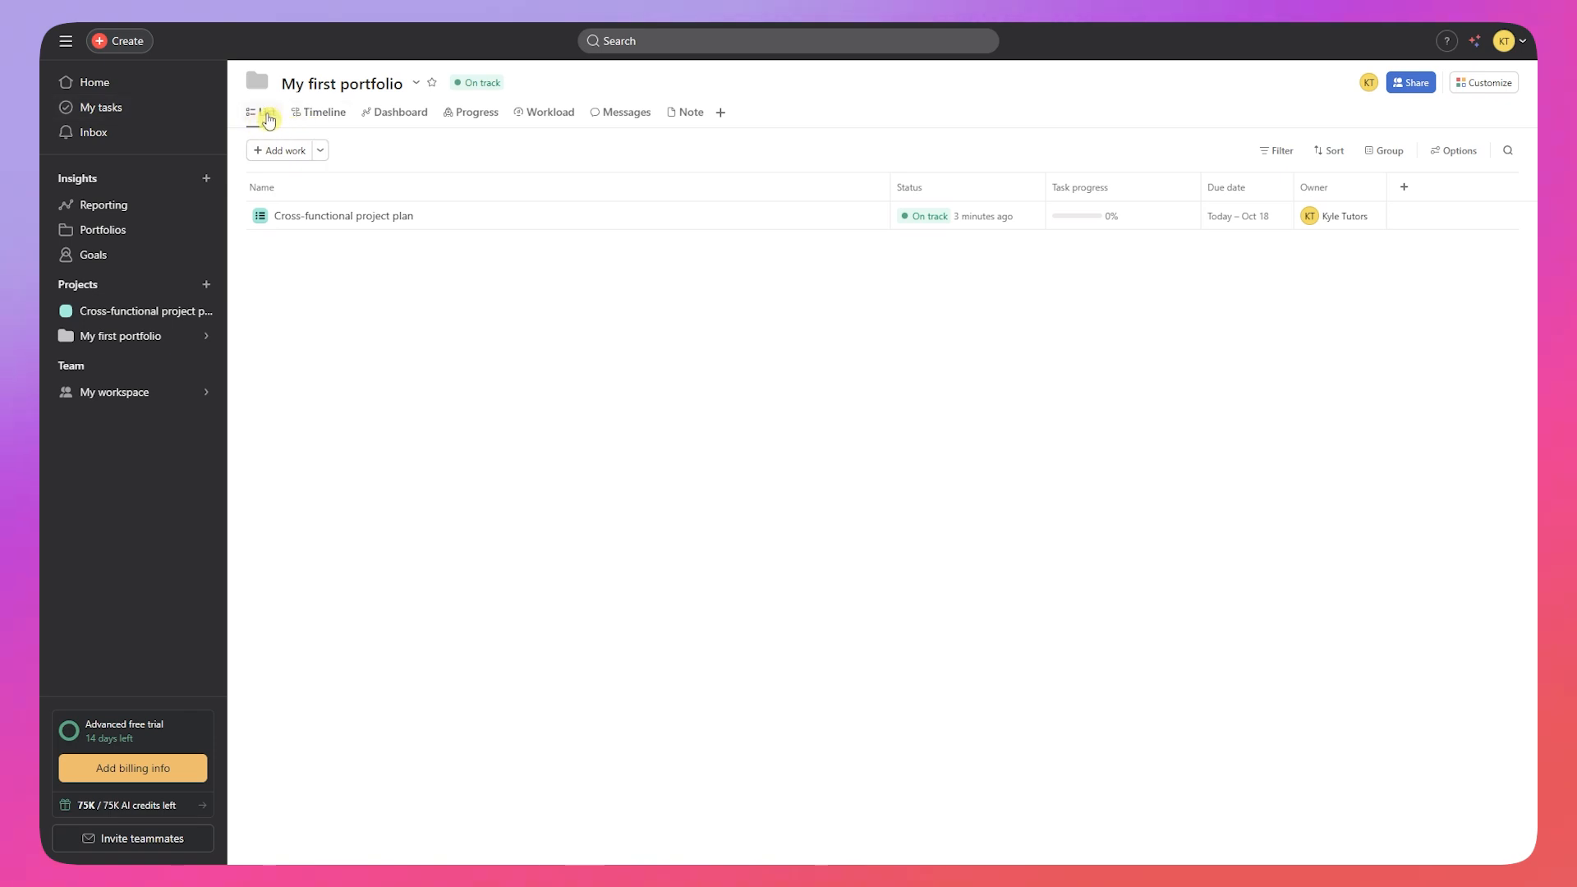
{"action": "left_click", "coordinate": [316, 117]}
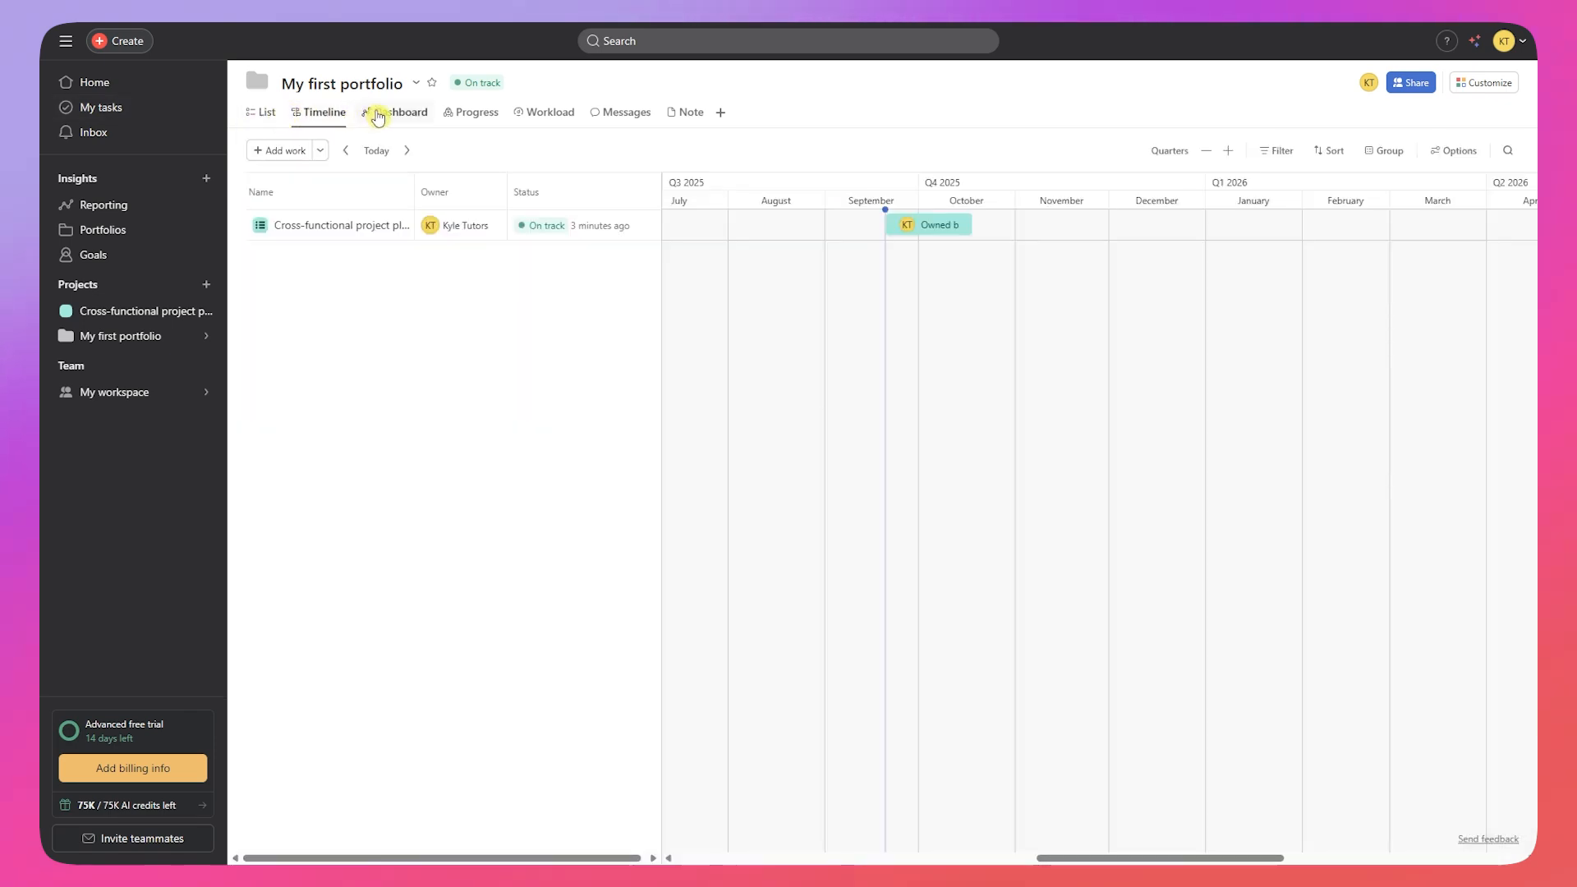
{"action": "left_click", "coordinate": [398, 115]}
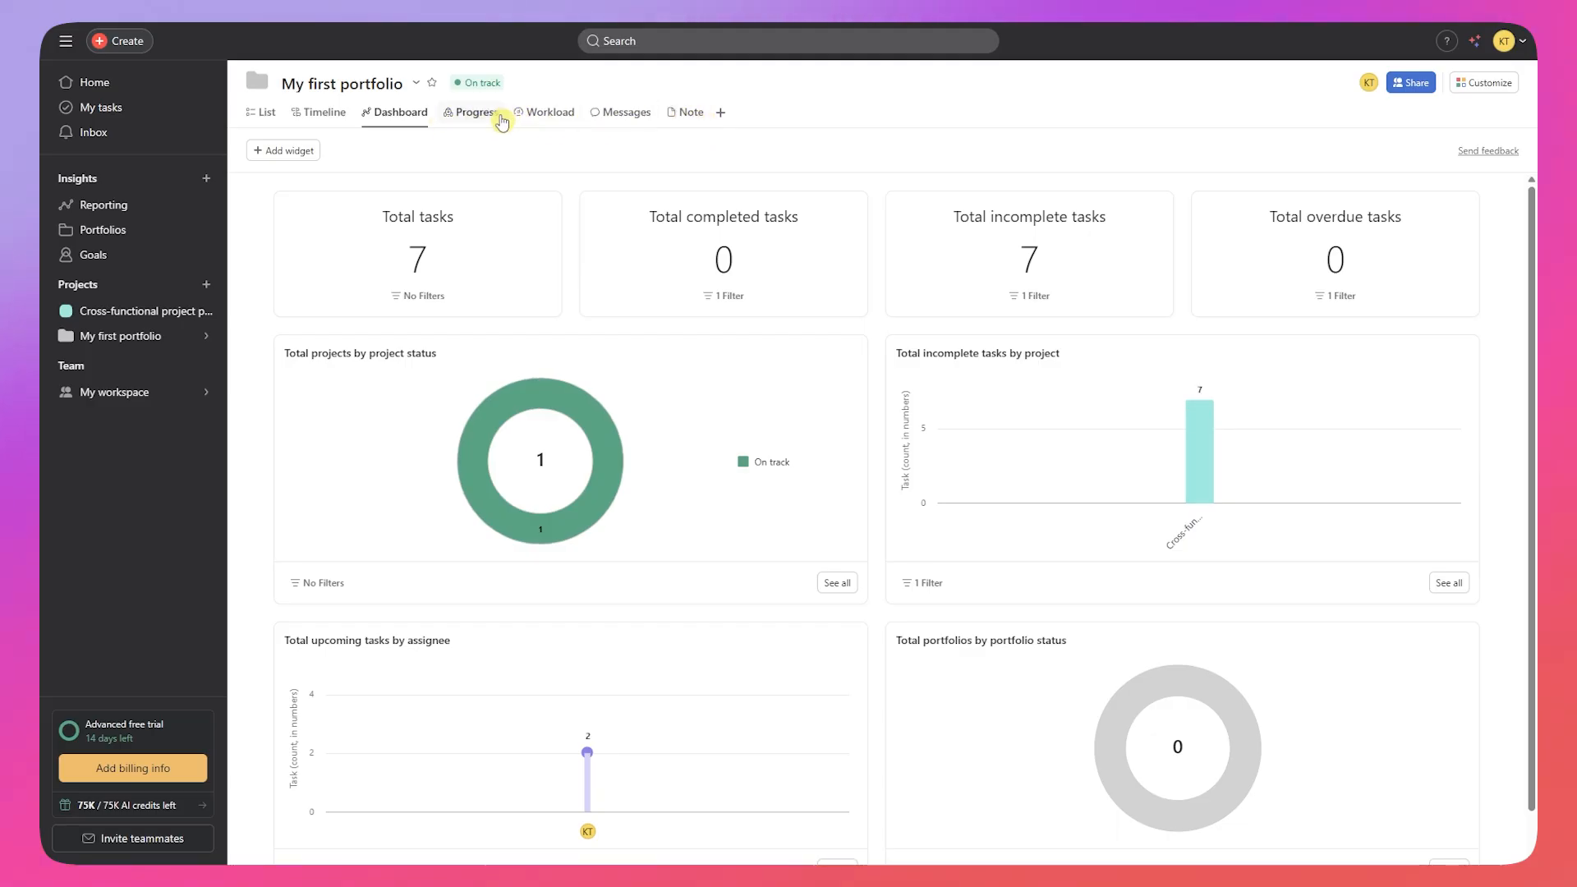
Step: Examine the portfolio's Progress view, including its project status counts, summary, latest status and recent status updates
{"action": "left_click", "coordinate": [478, 120]}
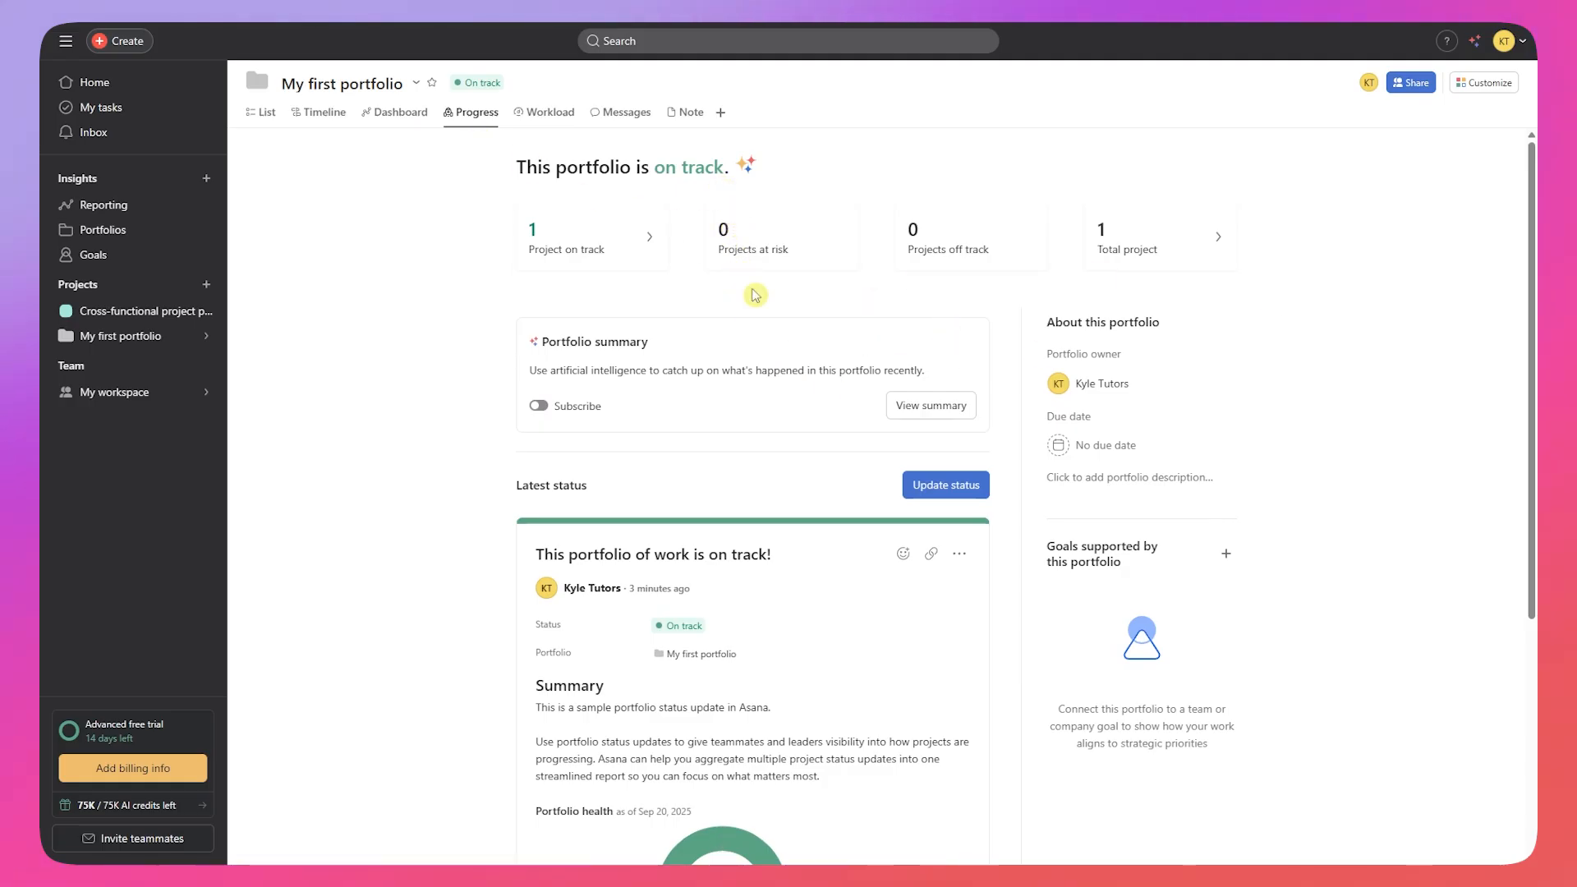
{"action": "scroll", "coordinate": [742, 378], "scroll_direction": "down", "scroll_amount": 3}
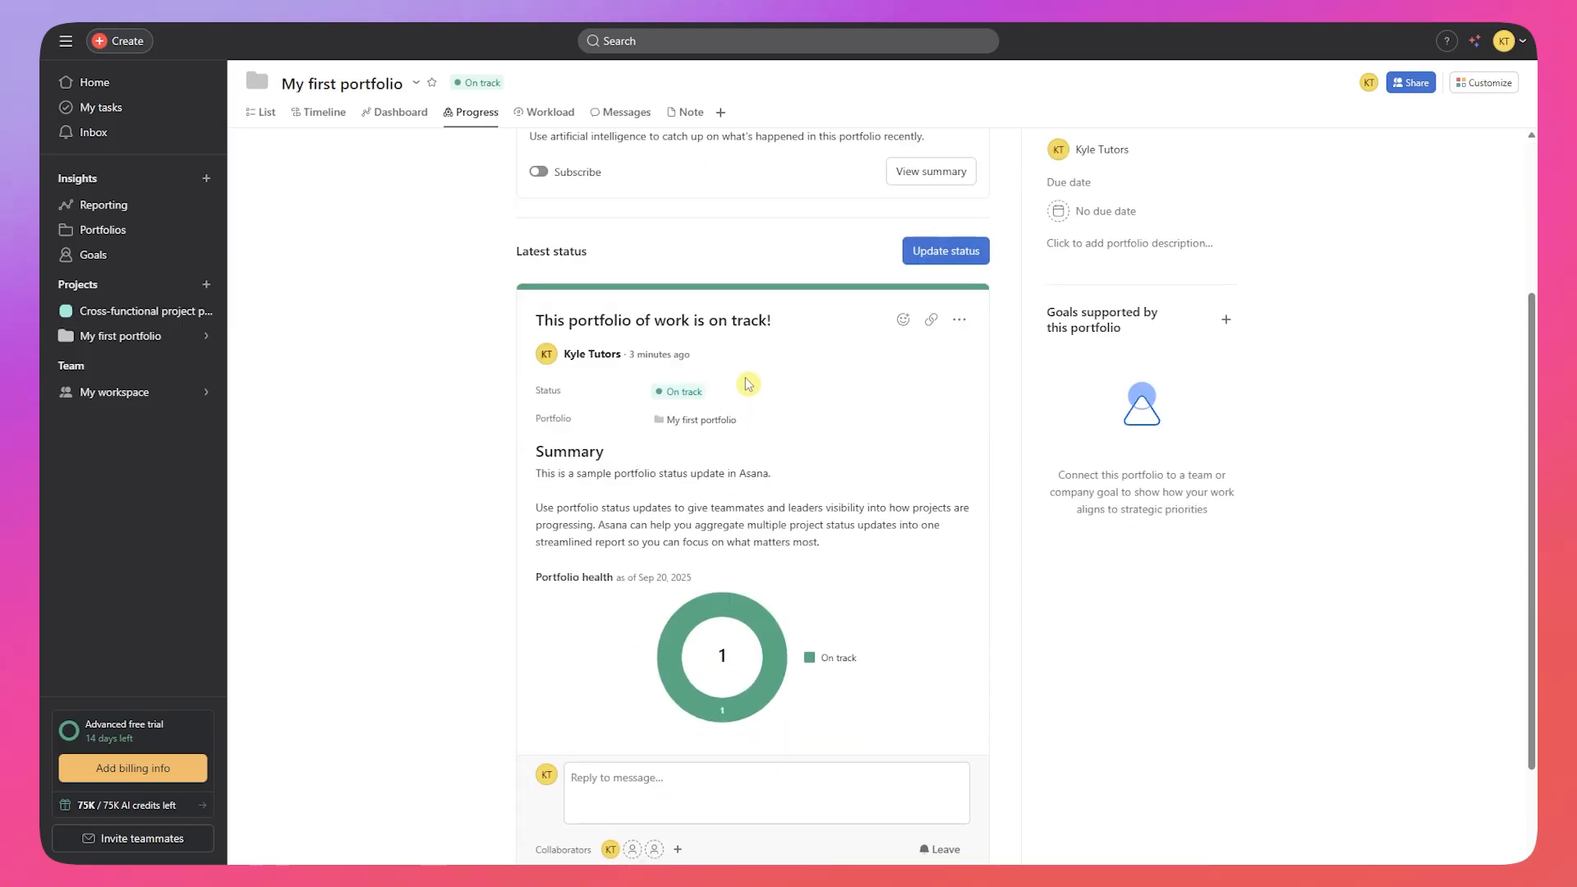
{"action": "scroll", "coordinate": [761, 343], "scroll_direction": "up", "scroll_amount": 3}
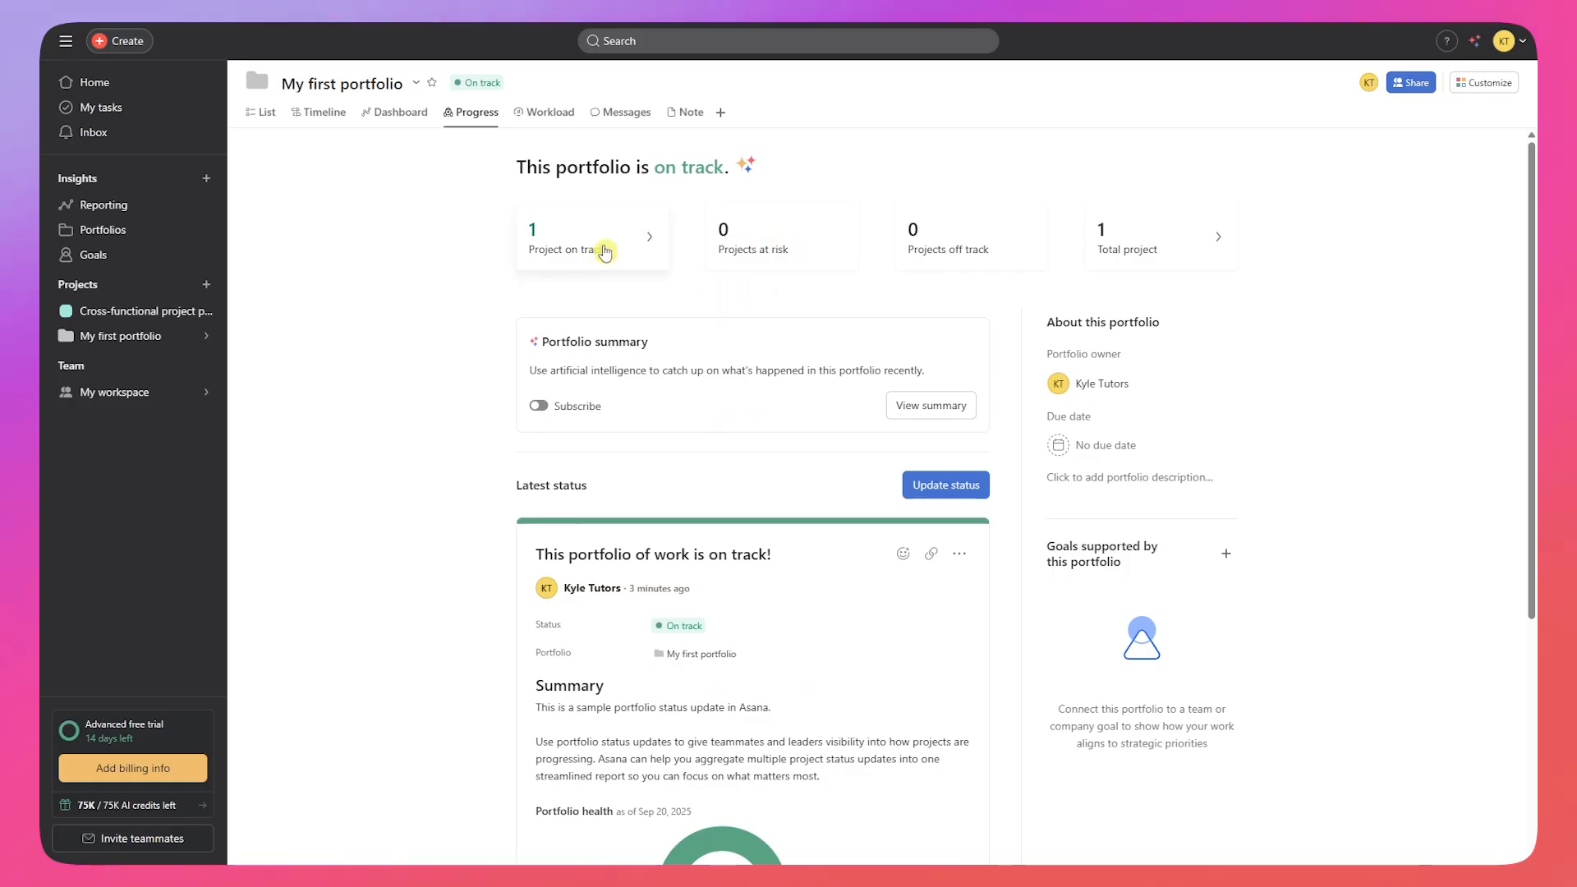
{"action": "scroll", "coordinate": [801, 407], "scroll_direction": "down", "scroll_amount": 1}
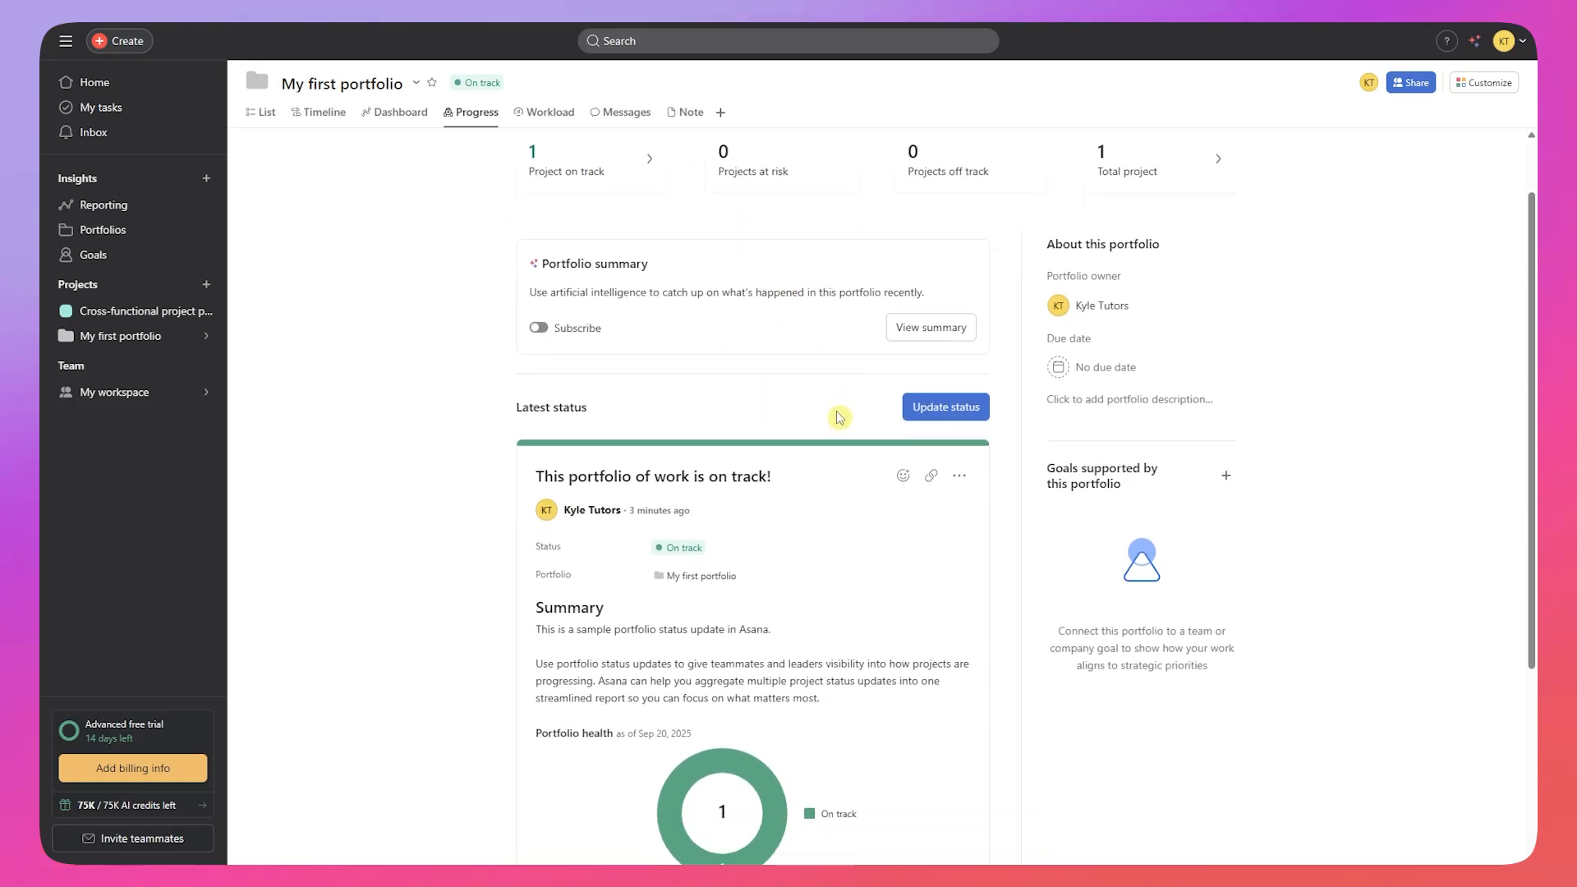
{"action": "scroll", "coordinate": [800, 407], "scroll_direction": "down", "scroll_amount": 4}
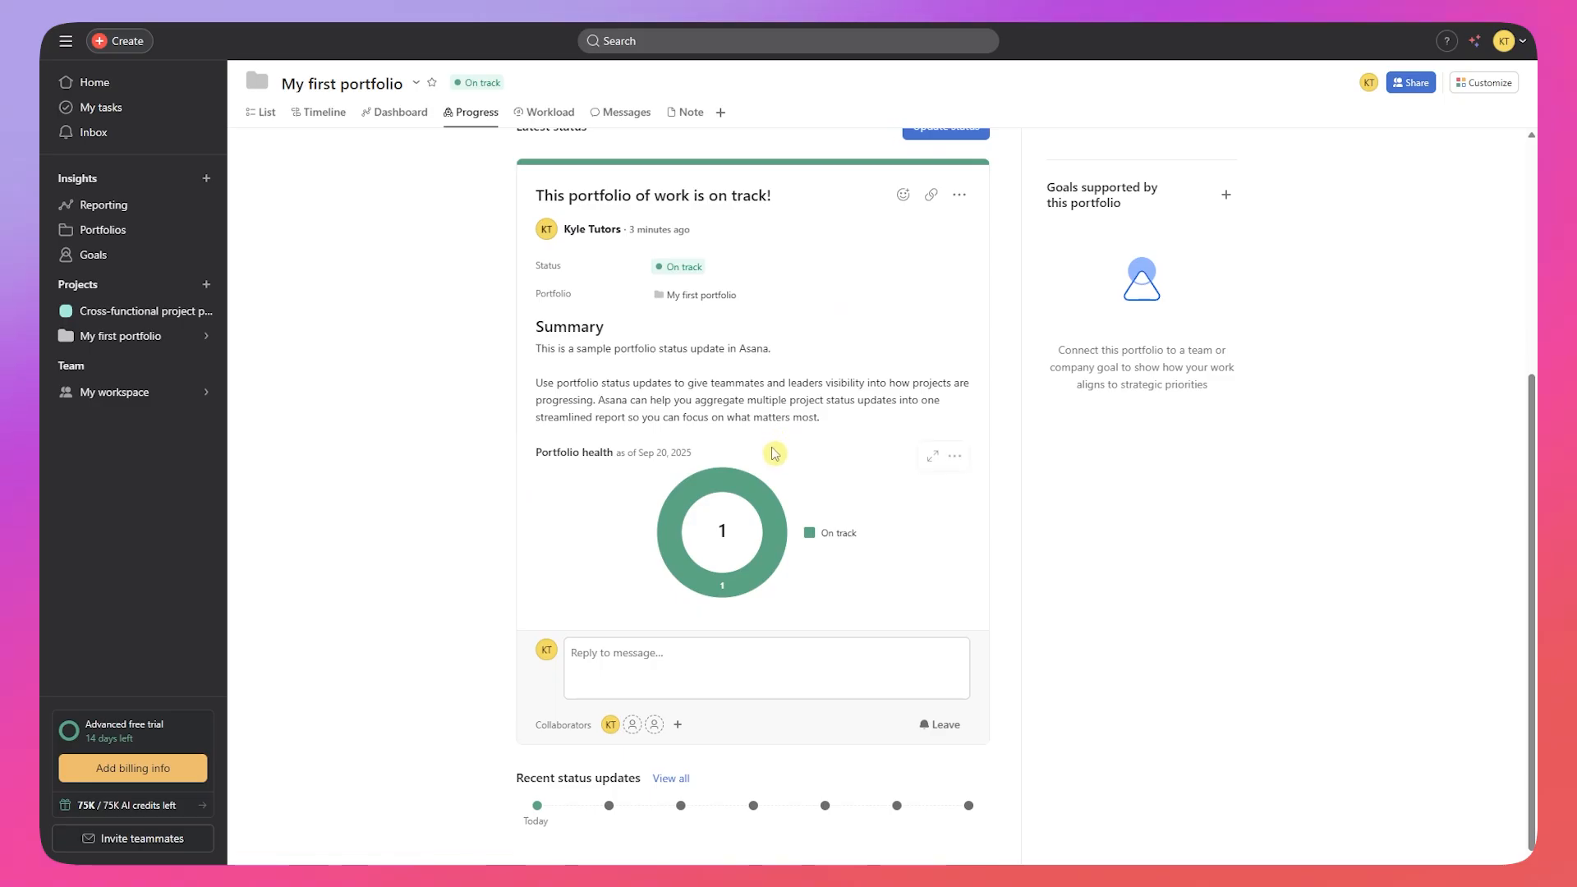
{"action": "scroll", "coordinate": [774, 443], "scroll_direction": "up", "scroll_amount": 5}
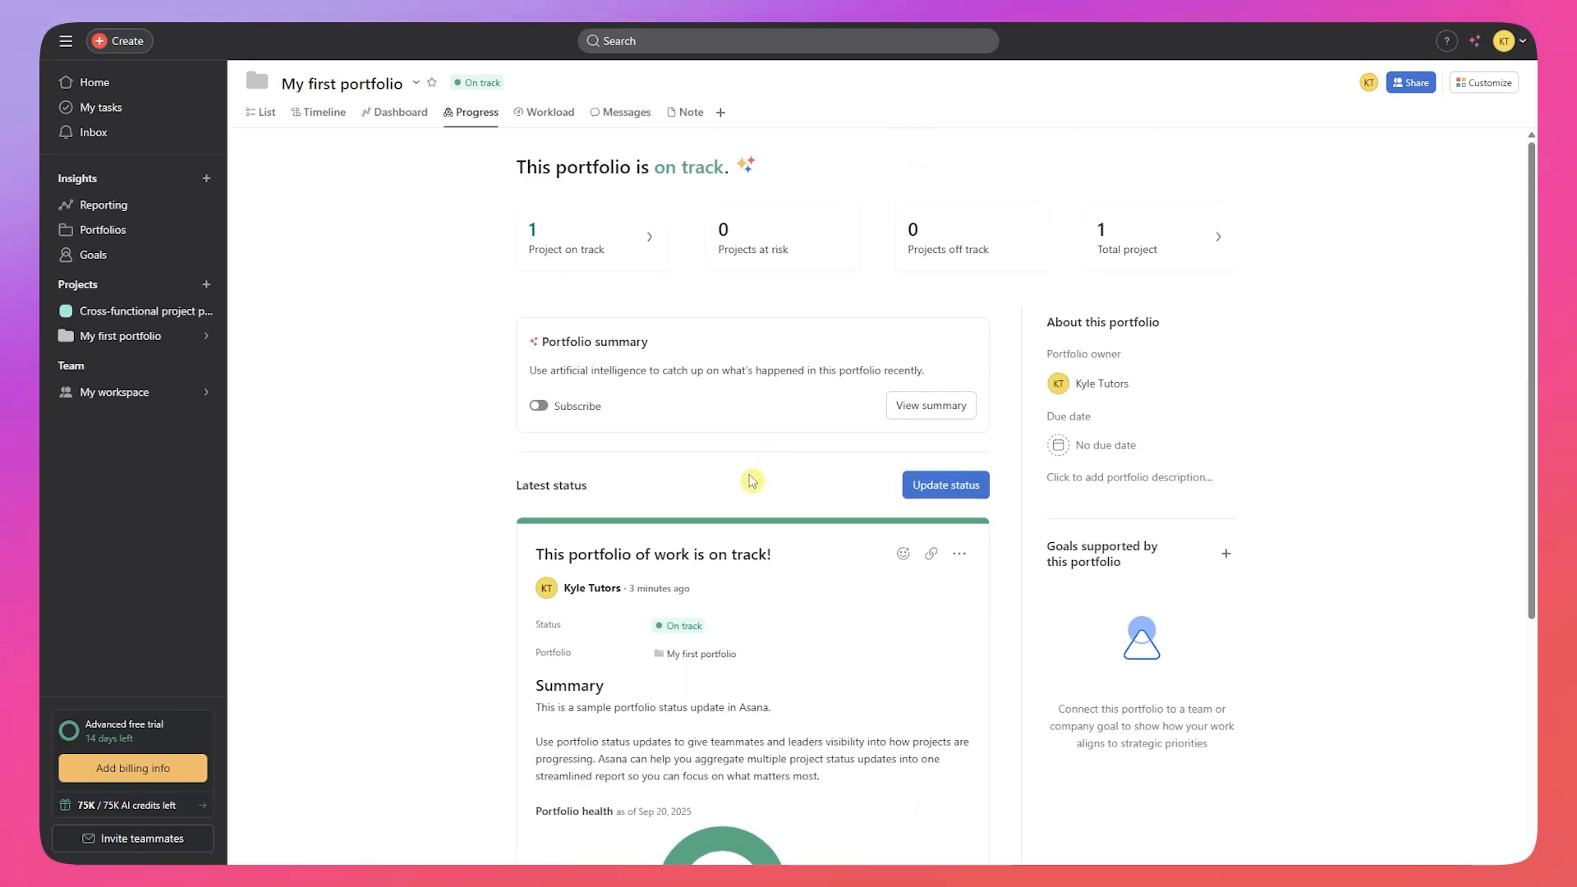
{"action": "scroll", "coordinate": [752, 479], "scroll_direction": "down", "scroll_amount": 5}
{"action": "scroll", "coordinate": [583, 774], "scroll_direction": "up", "scroll_amount": 5}
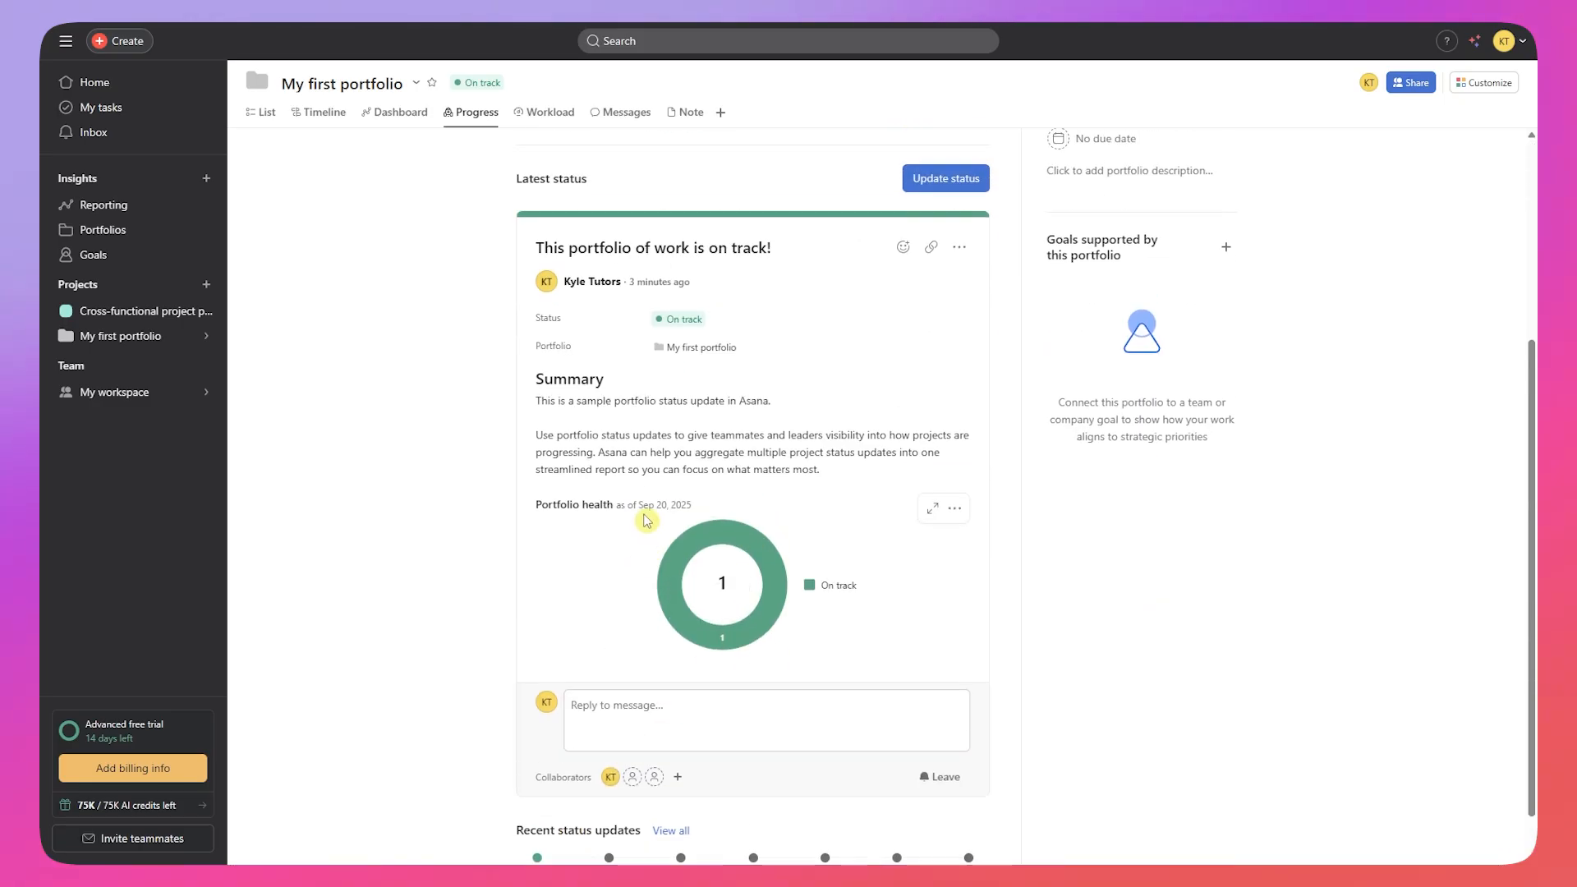
{"action": "left_click_drag", "start_coordinate": [525, 164], "coordinate": [724, 168]}
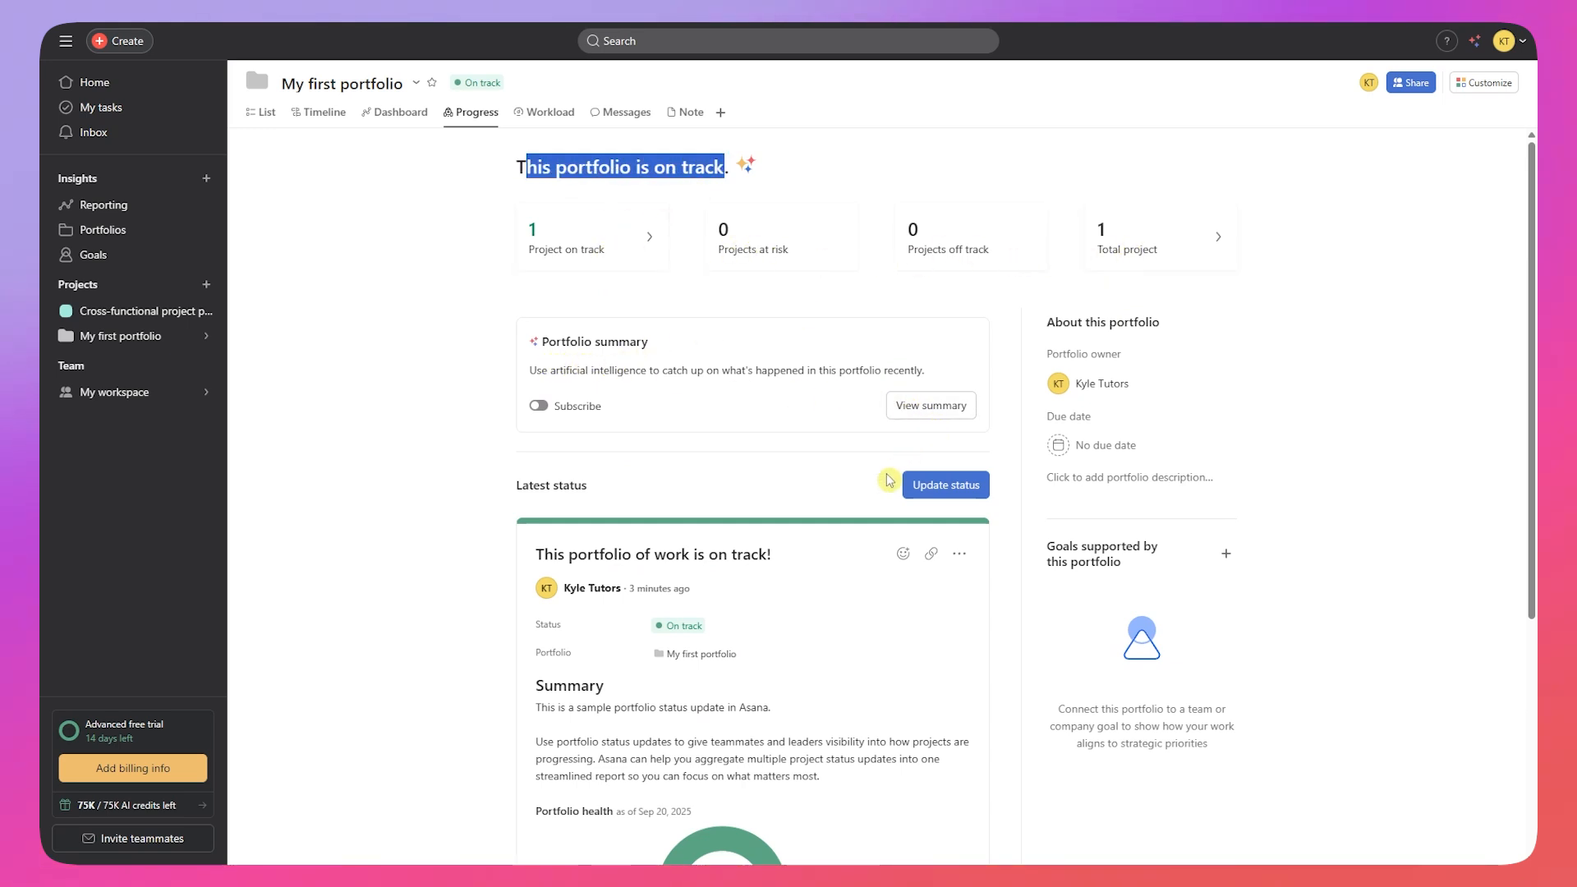
{"action": "scroll", "coordinate": [854, 519], "scroll_direction": "down", "scroll_amount": 4}
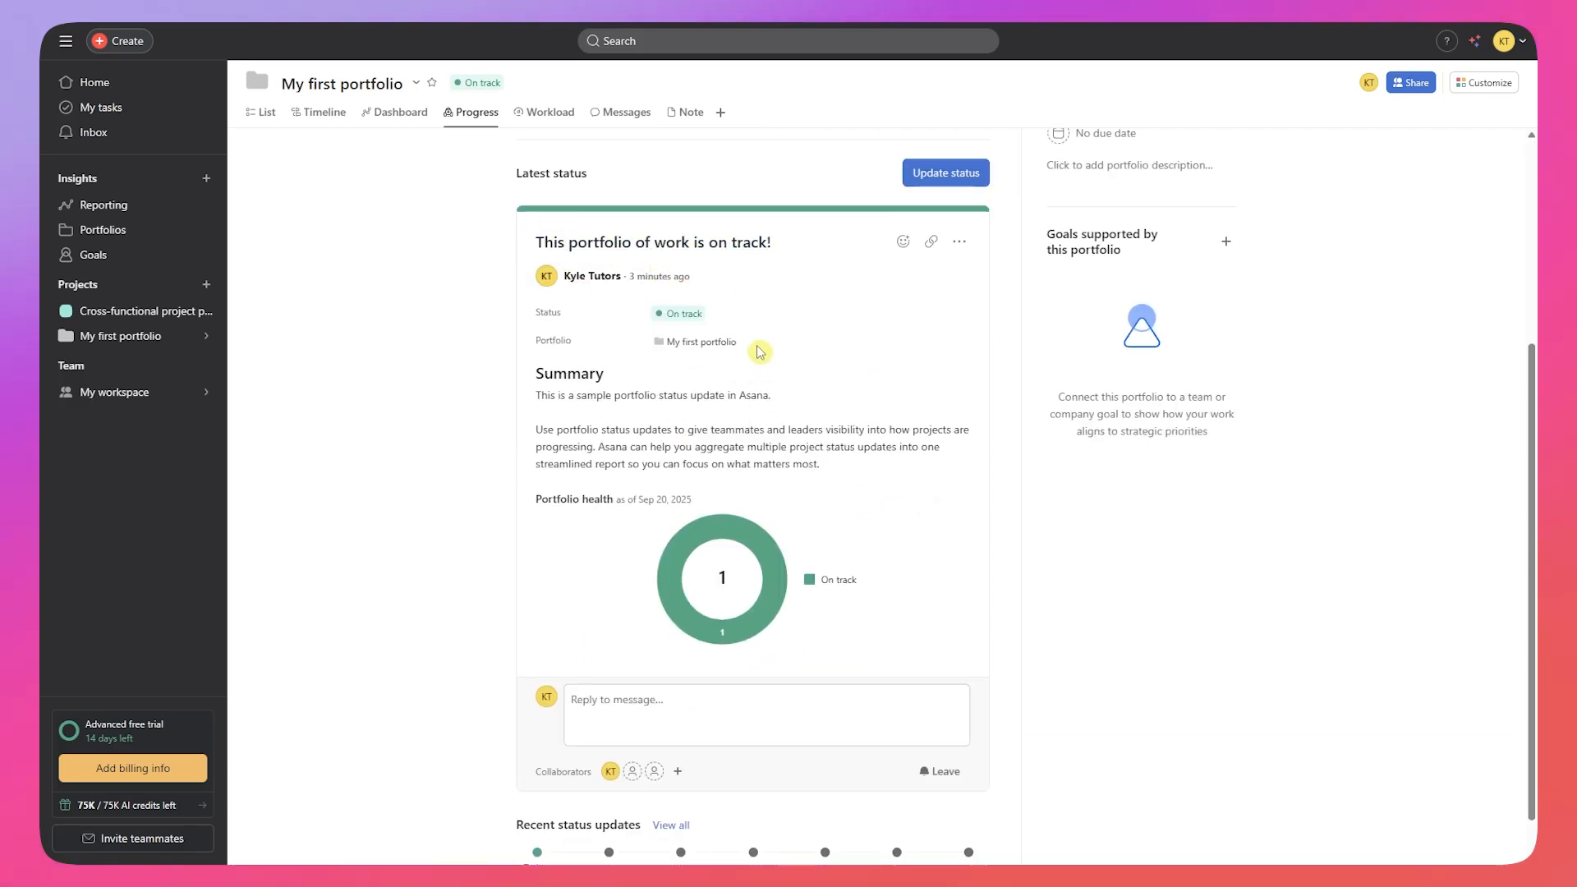
{"action": "scroll", "coordinate": [855, 368], "scroll_direction": "up", "scroll_amount": 4}
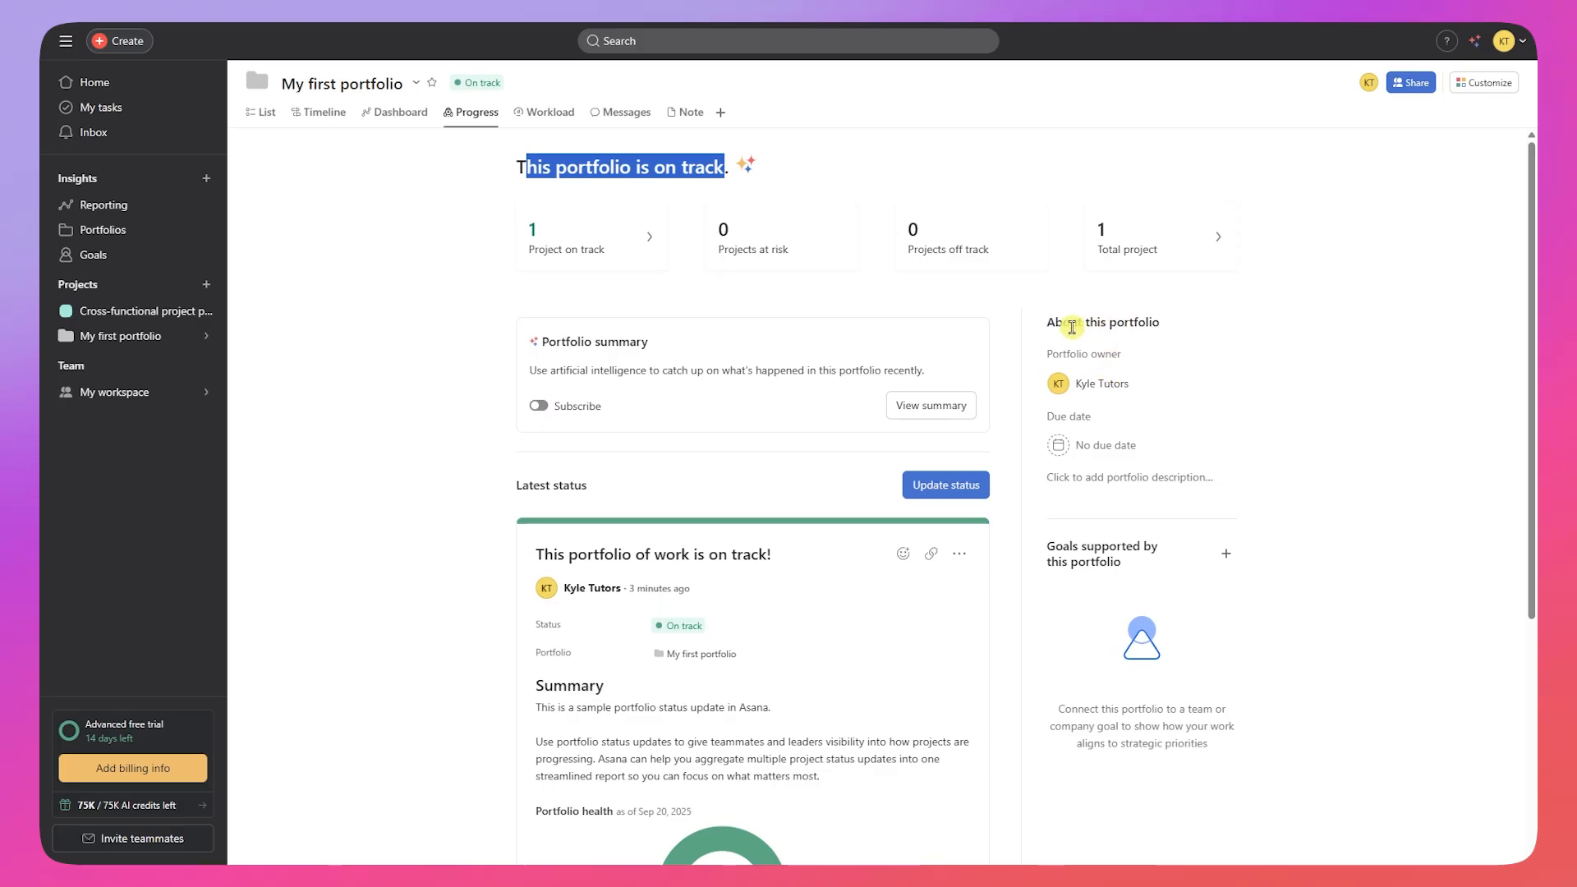
{"action": "scroll", "coordinate": [813, 655], "scroll_direction": "down", "scroll_amount": 4}
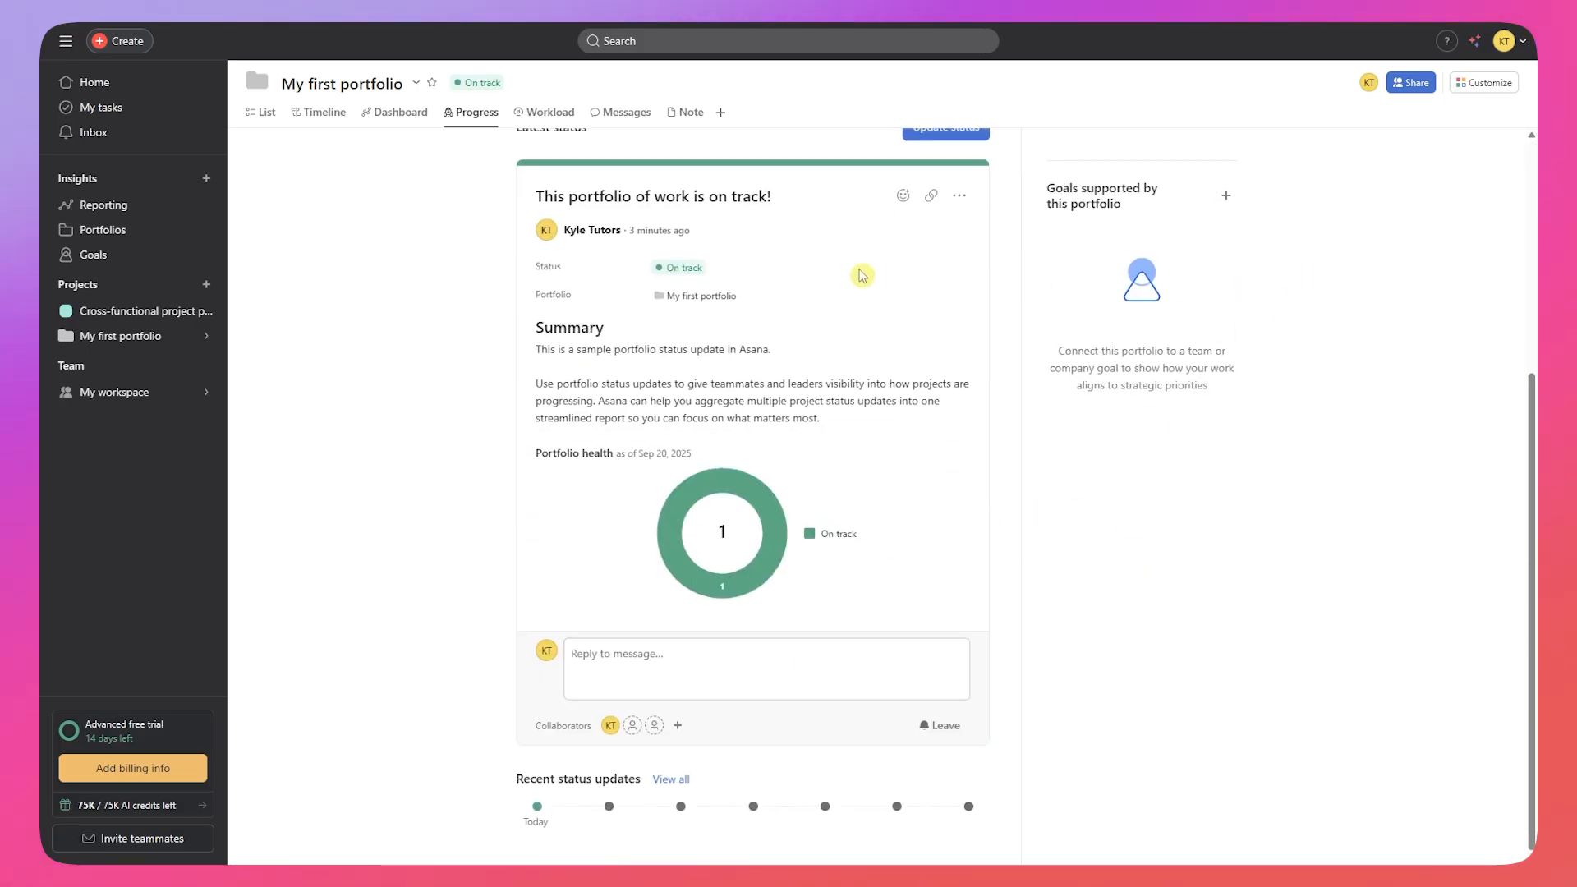
{"action": "scroll", "coordinate": [873, 274], "scroll_direction": "up", "scroll_amount": 4}
Step: Show the portfolio's Workload, dismiss the measurement tip, and expand the assignee's row to inspect the tasks behind the daily counts
{"action": "left_click", "coordinate": [545, 112]}
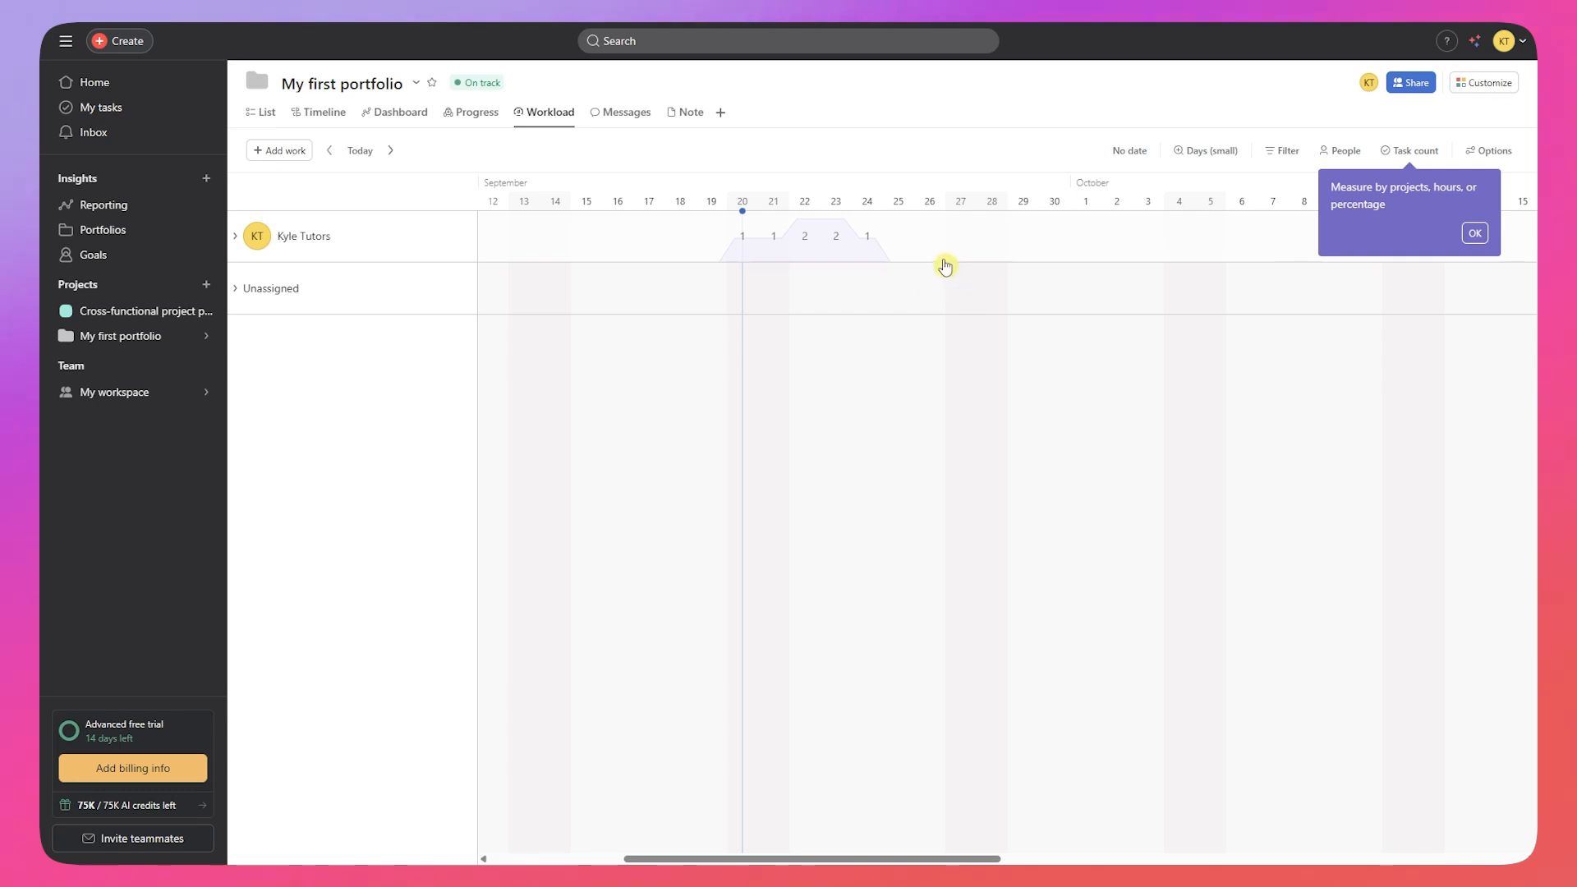
{"action": "left_click", "coordinate": [1474, 233]}
{"action": "mouse_move", "coordinate": [774, 239]}
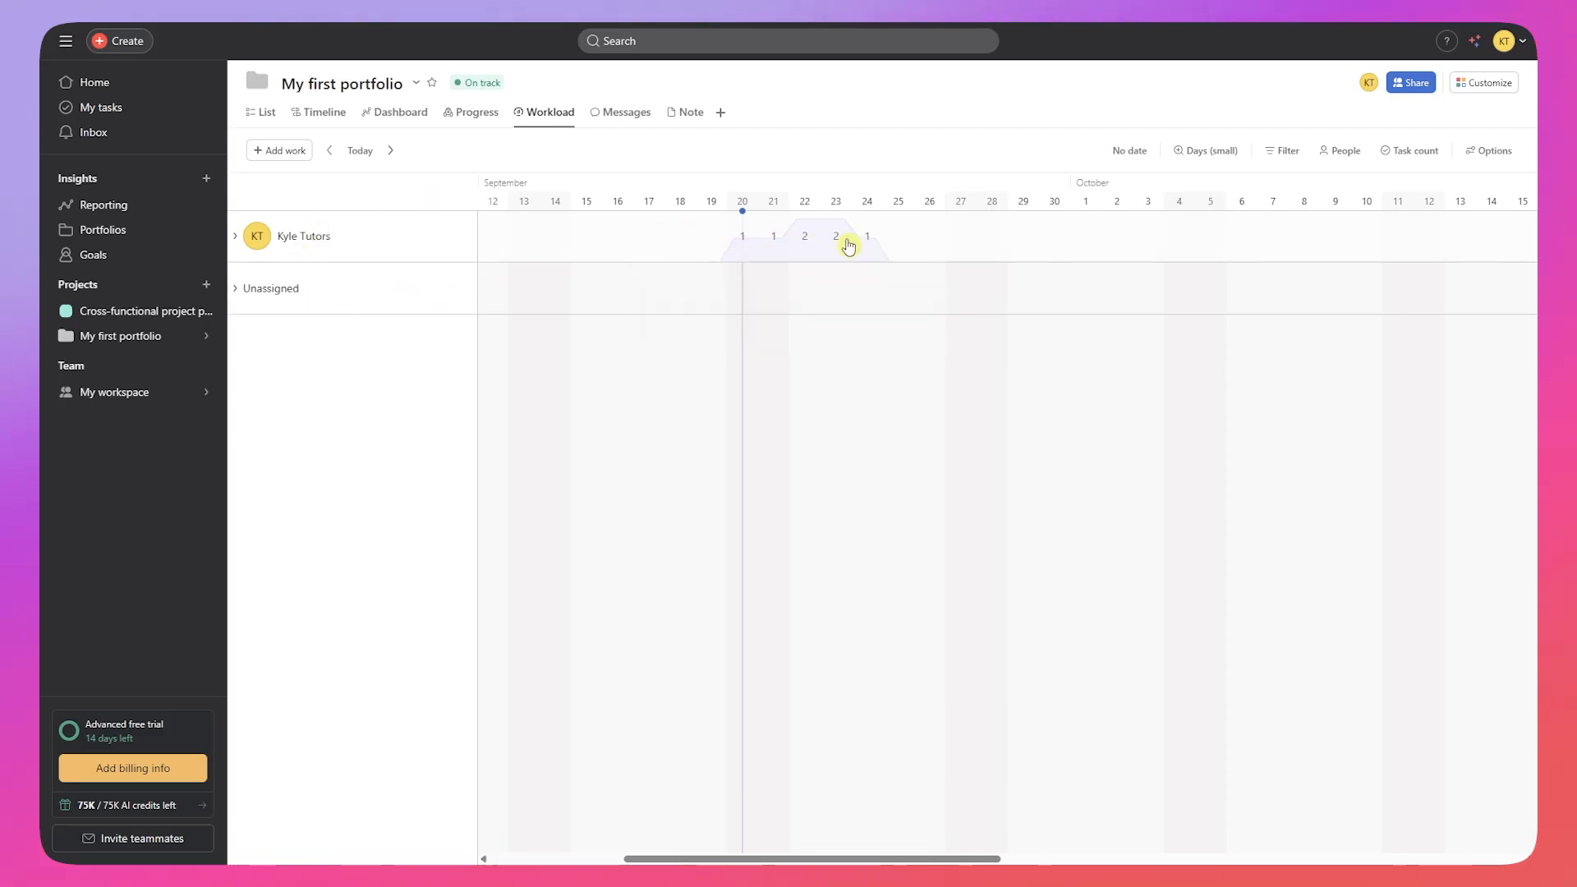
{"action": "left_click", "coordinate": [753, 241]}
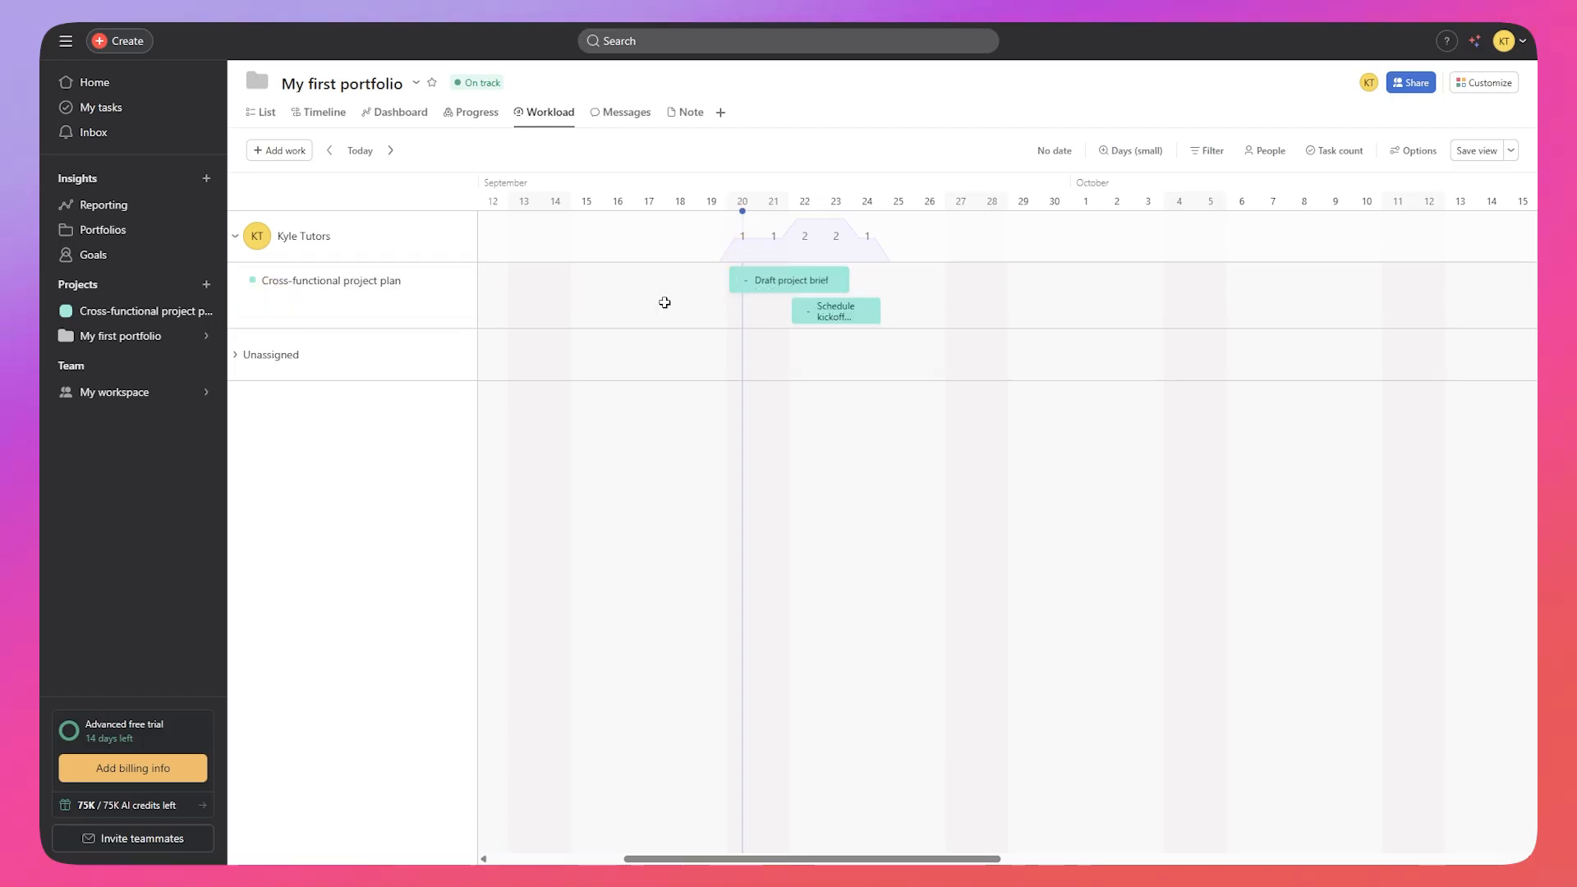
{"action": "left_click", "coordinate": [774, 243]}
{"action": "left_click", "coordinate": [775, 245]}
{"action": "left_click", "coordinate": [806, 244]}
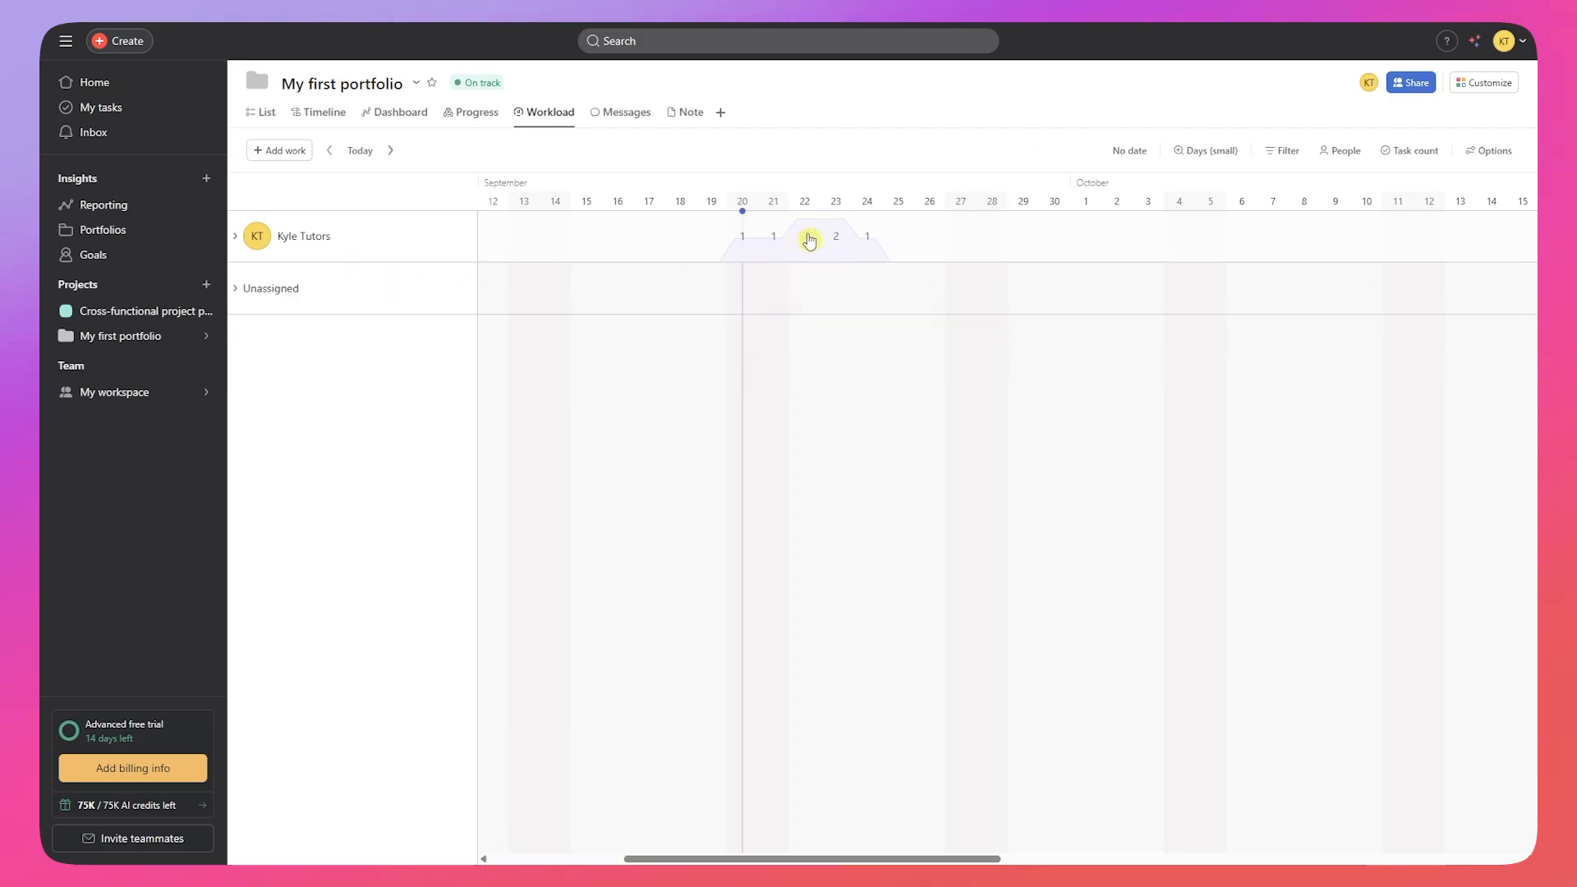
{"action": "left_click", "coordinate": [805, 243]}
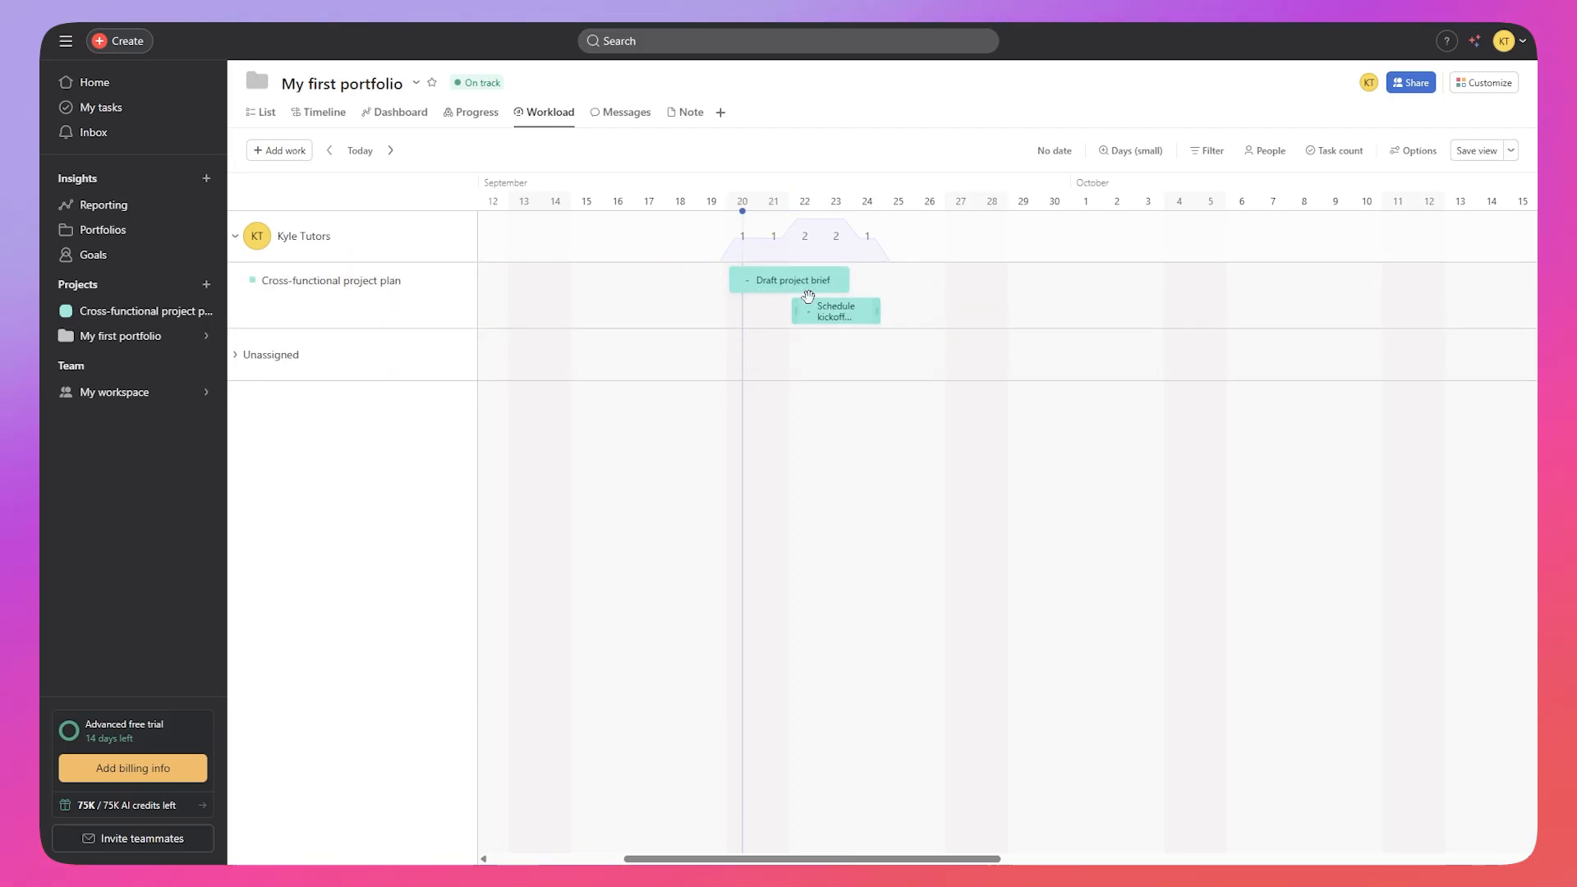
{"action": "left_click", "coordinate": [830, 239]}
{"action": "left_click", "coordinate": [837, 241]}
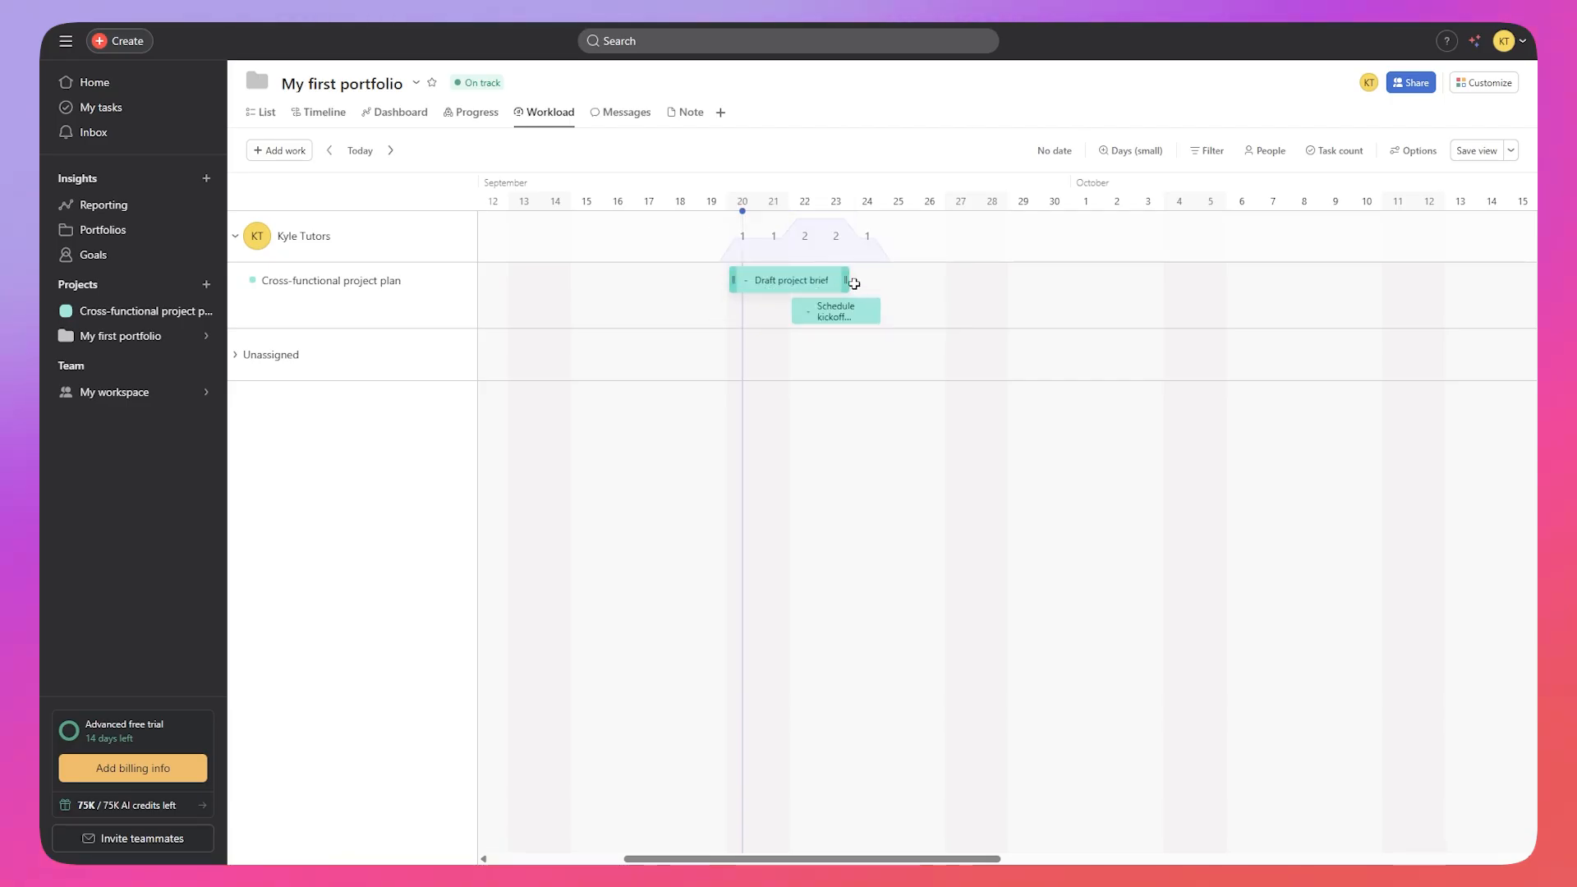
Step: Extend the Draft project brief task to Sep 25, view its details, and shorten it back to Sep 23
{"action": "left_click_drag", "start_coordinate": [846, 280], "coordinate": [913, 289]}
{"action": "left_click", "coordinate": [836, 279]}
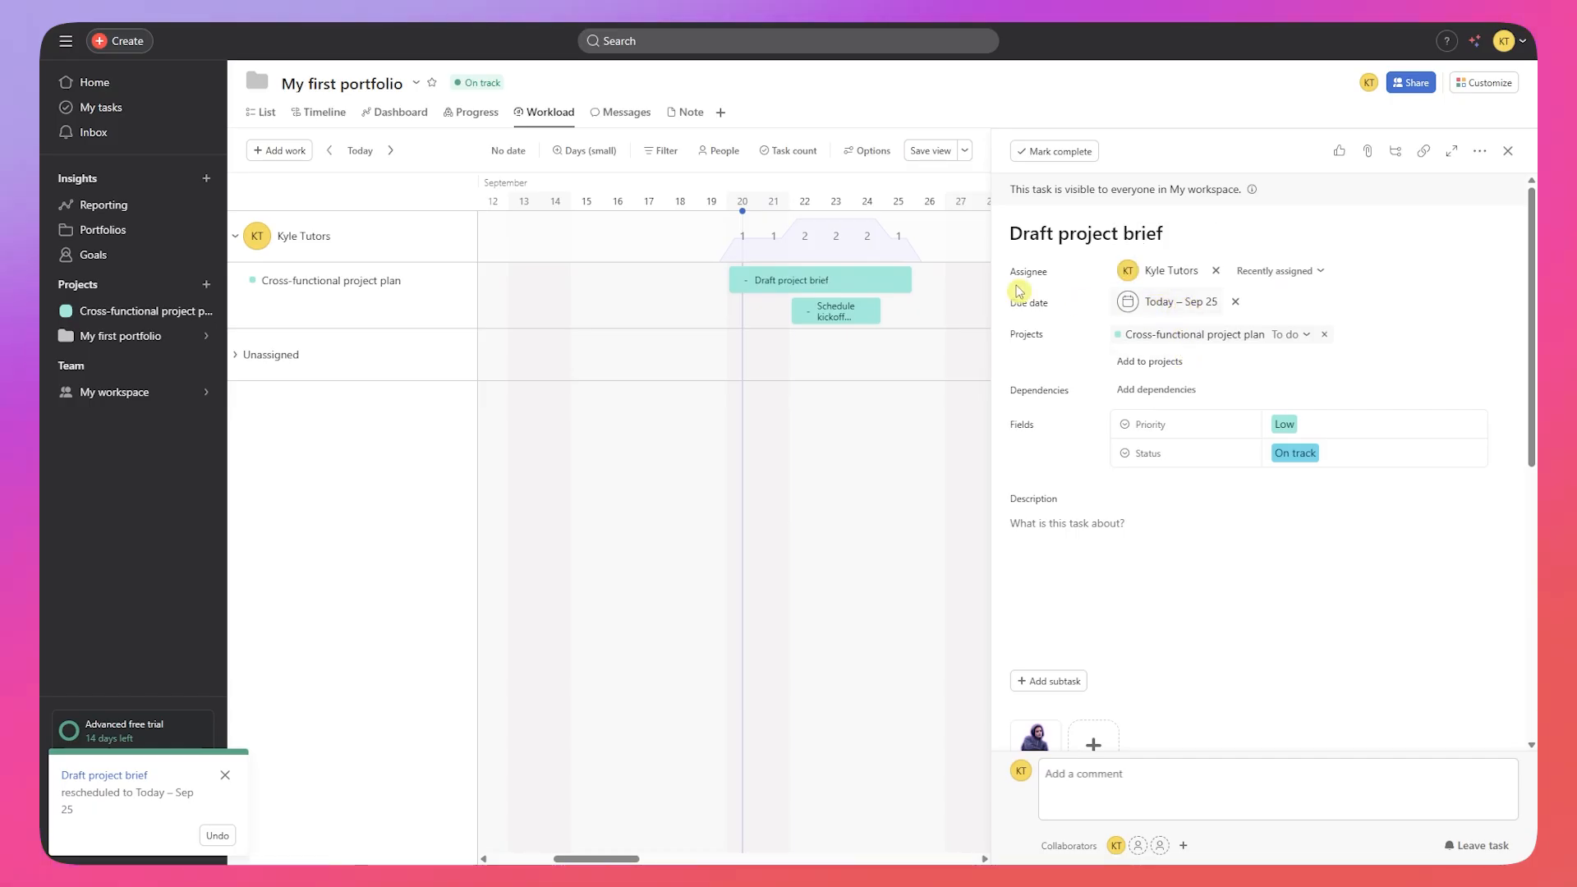
{"action": "left_click_drag", "start_coordinate": [910, 285], "coordinate": [847, 284]}
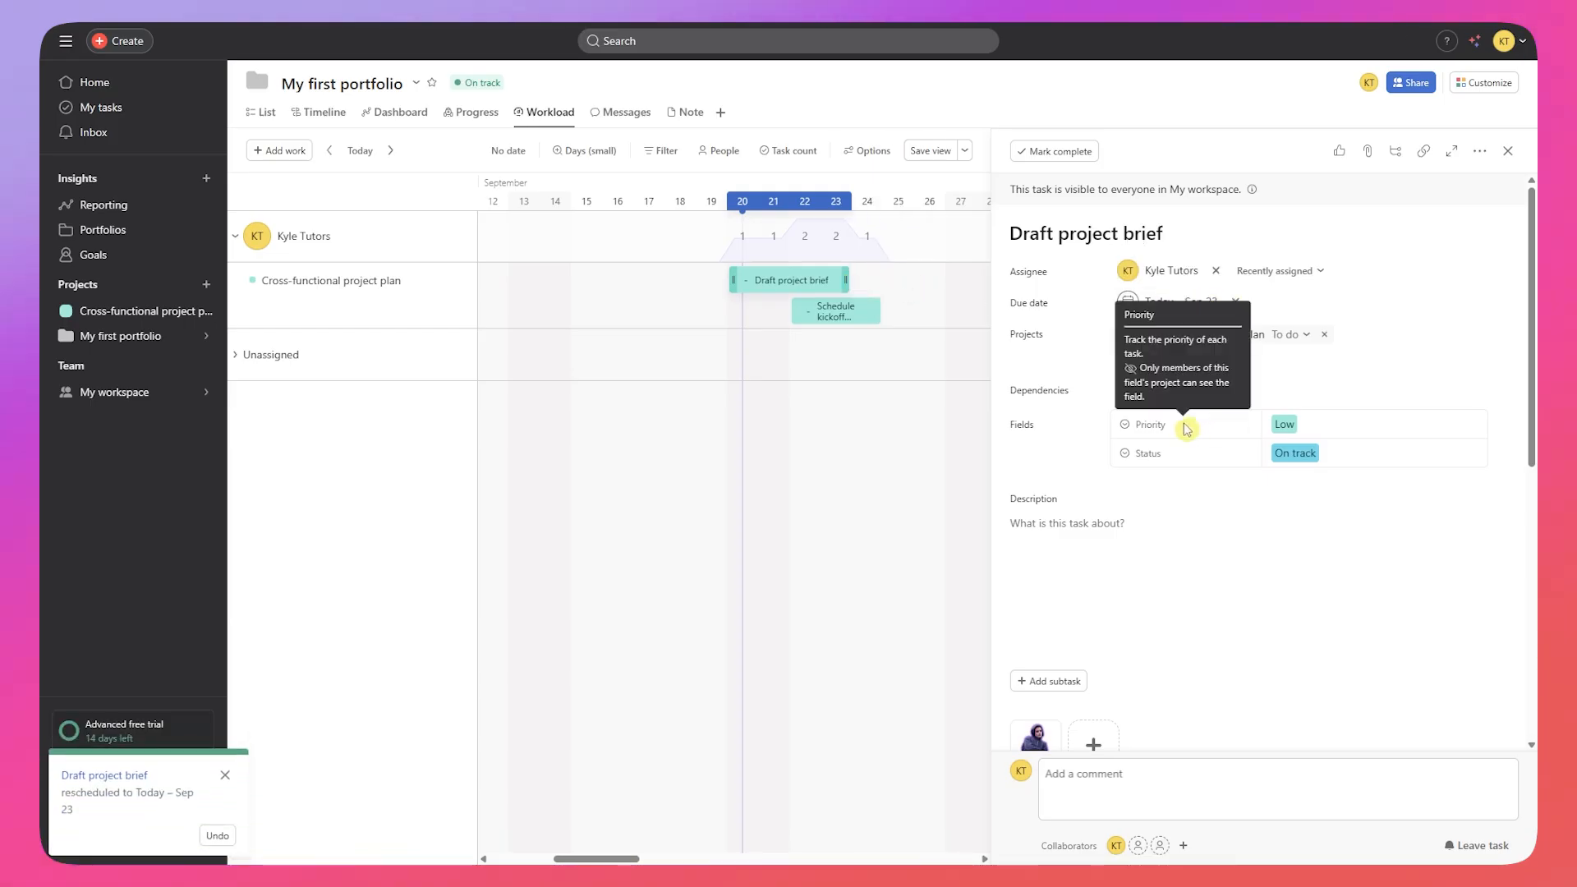
Step: Review the portfolio's Messages, including the sample status update, its health chart and the reply area
{"action": "left_click", "coordinate": [608, 115]}
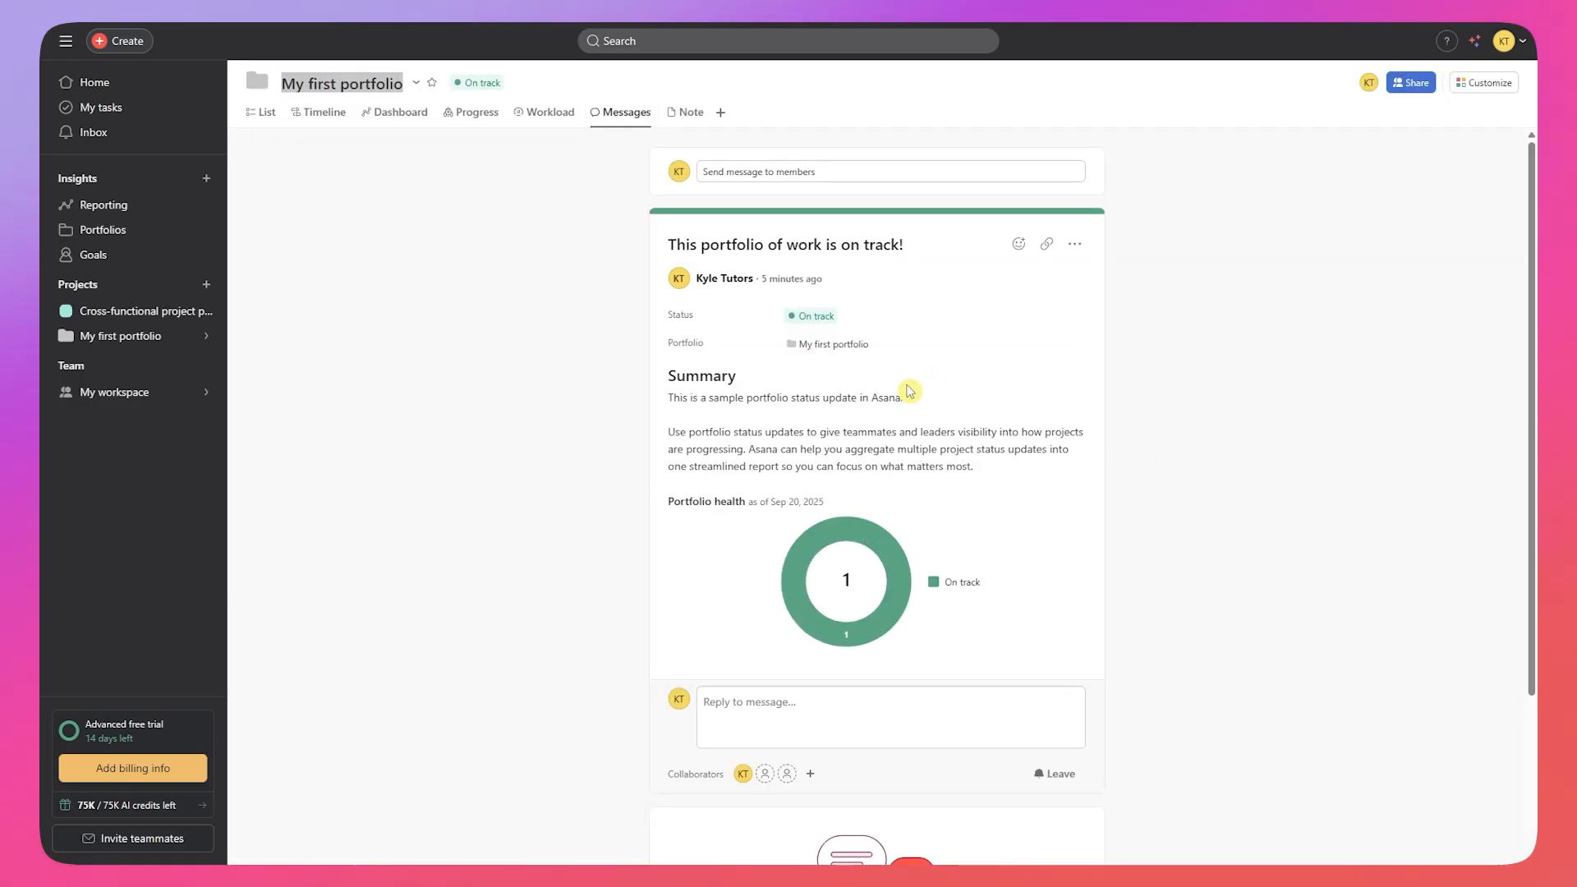
{"action": "left_click", "coordinate": [1222, 446]}
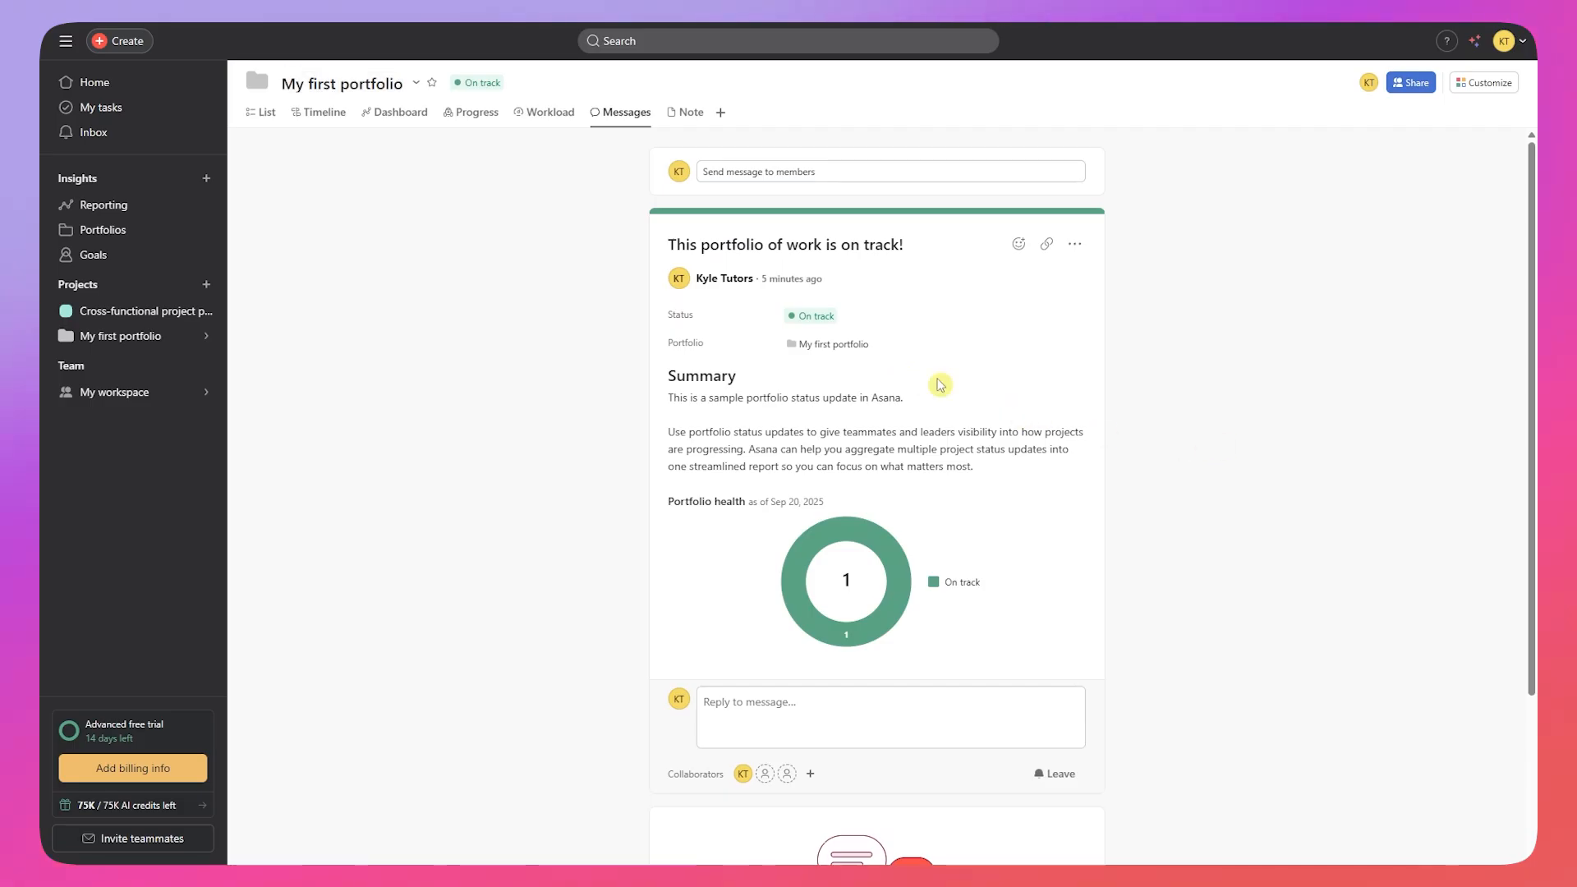
{"action": "scroll", "coordinate": [862, 398], "scroll_direction": "down", "scroll_amount": 3}
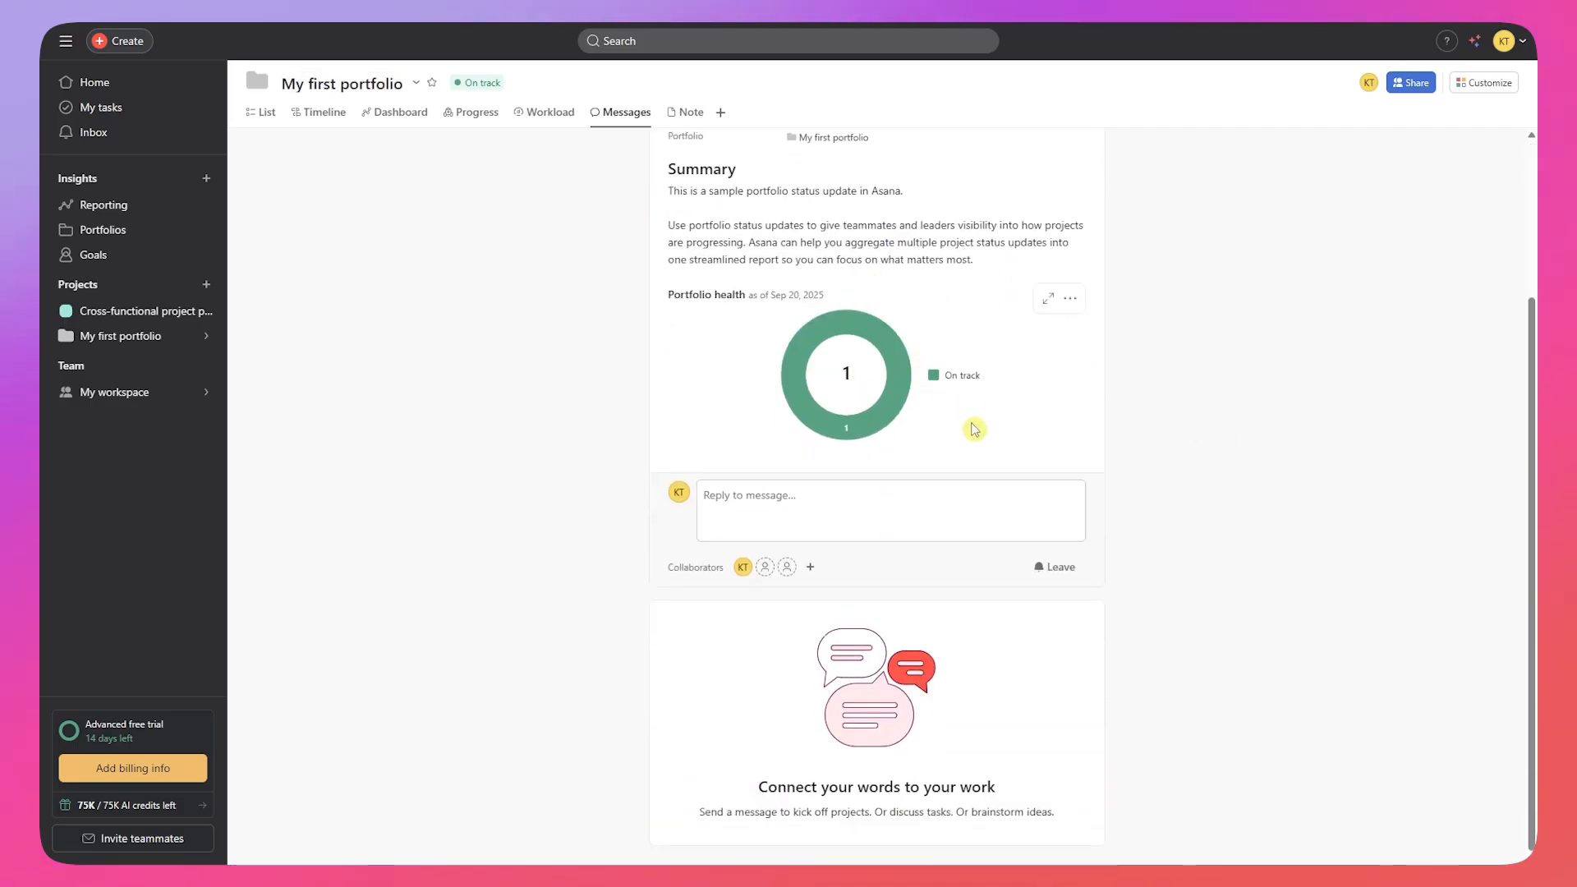
{"action": "scroll", "coordinate": [973, 429], "scroll_direction": "up", "scroll_amount": 3}
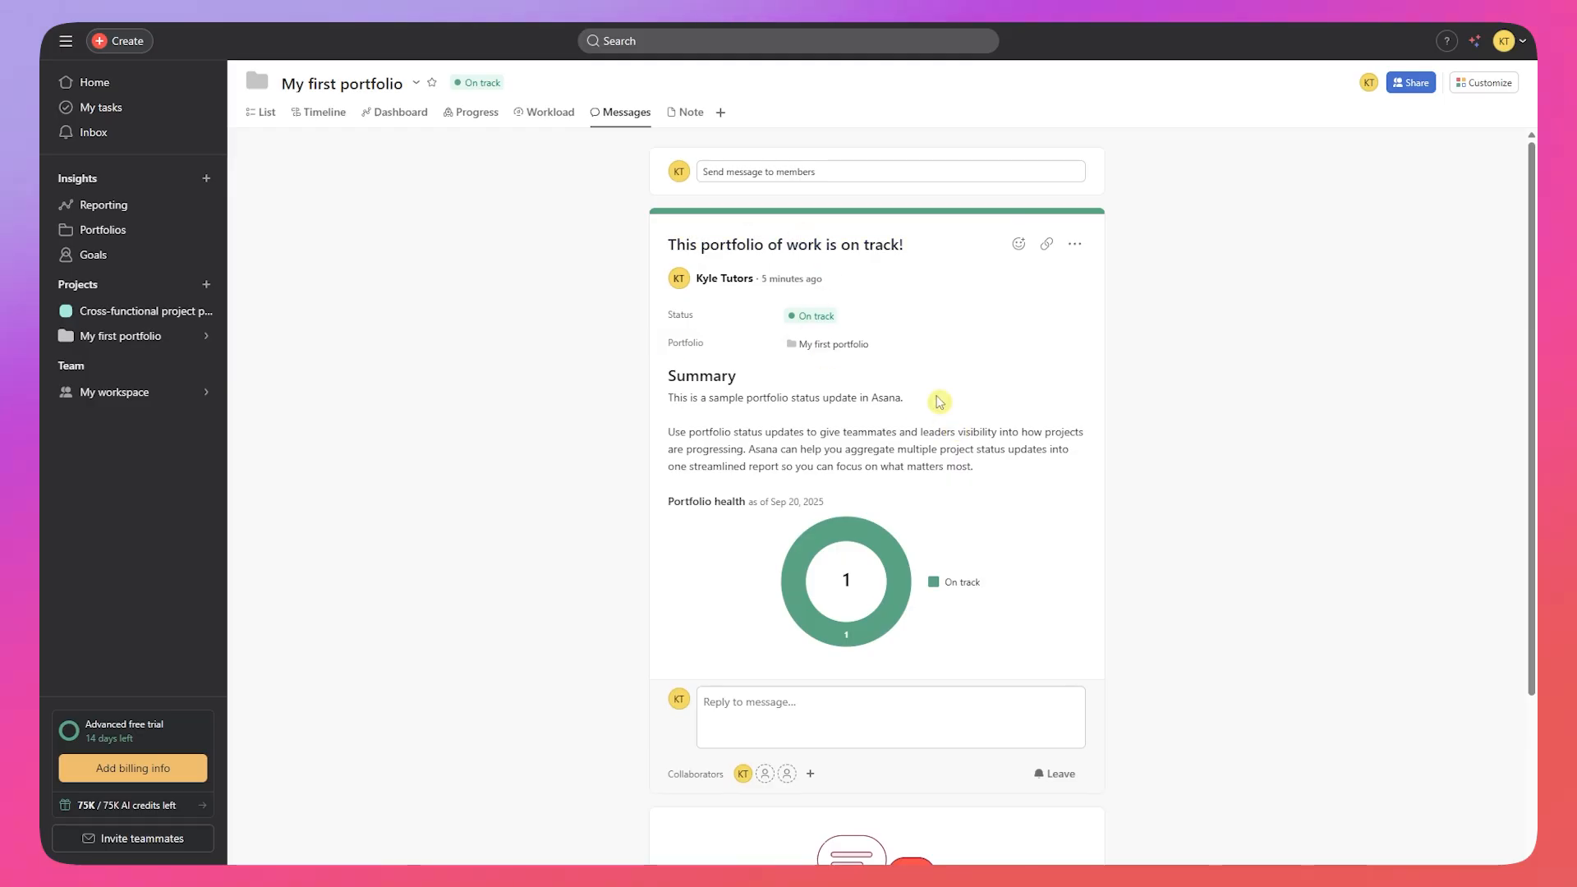
{"action": "scroll", "coordinate": [800, 439], "scroll_direction": "down", "scroll_amount": 3}
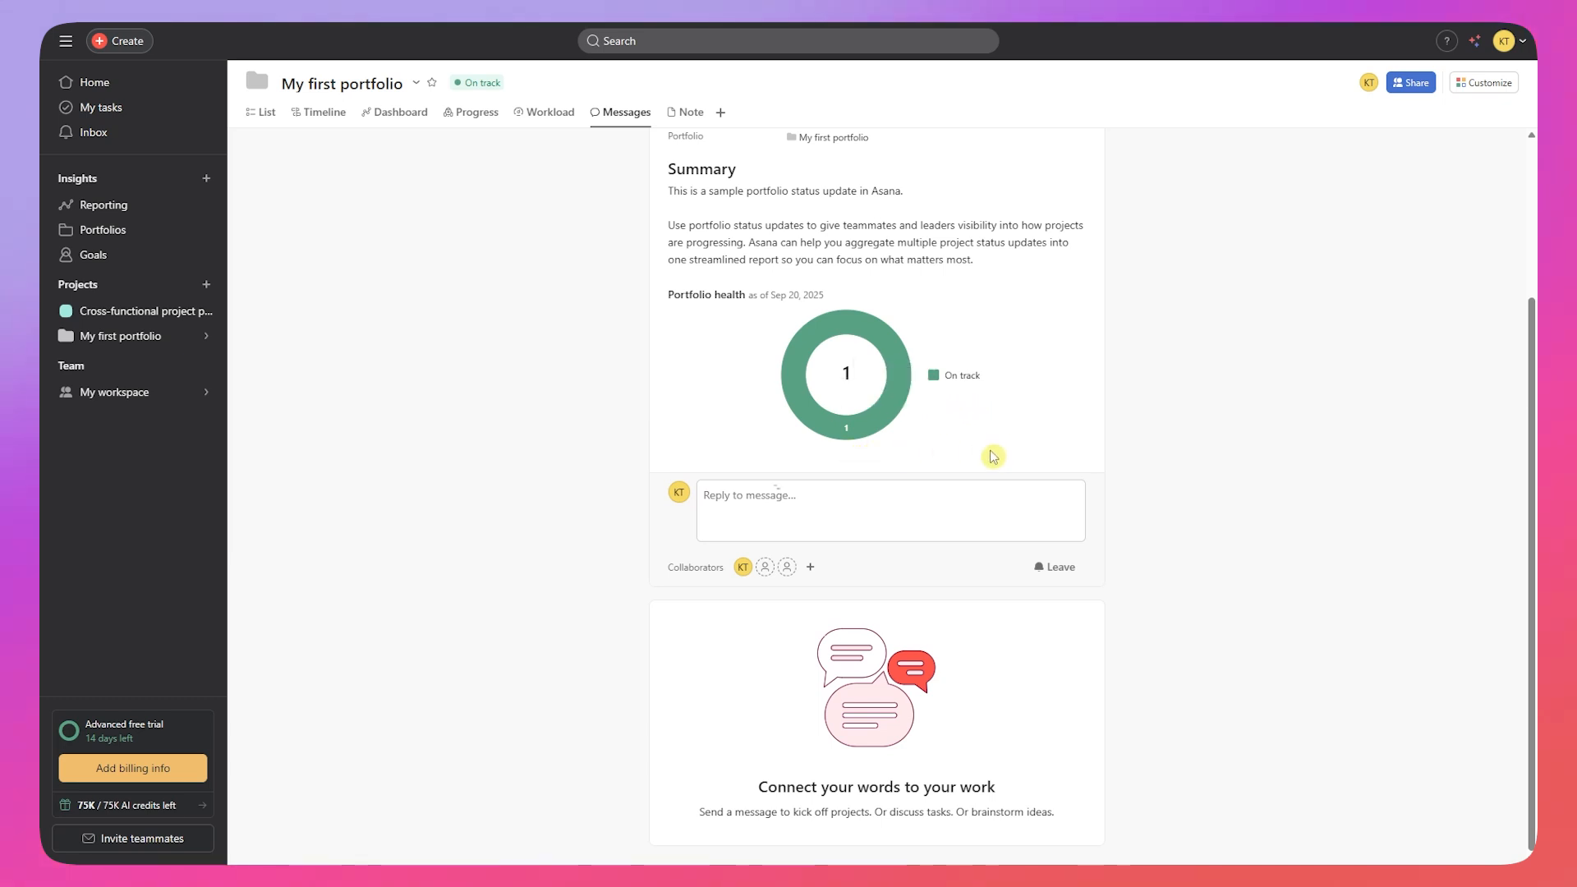
Step: Start a new company goal in the workspace's Goals area and title it "TEAM GOAL #1"
{"action": "left_click", "coordinate": [88, 255]}
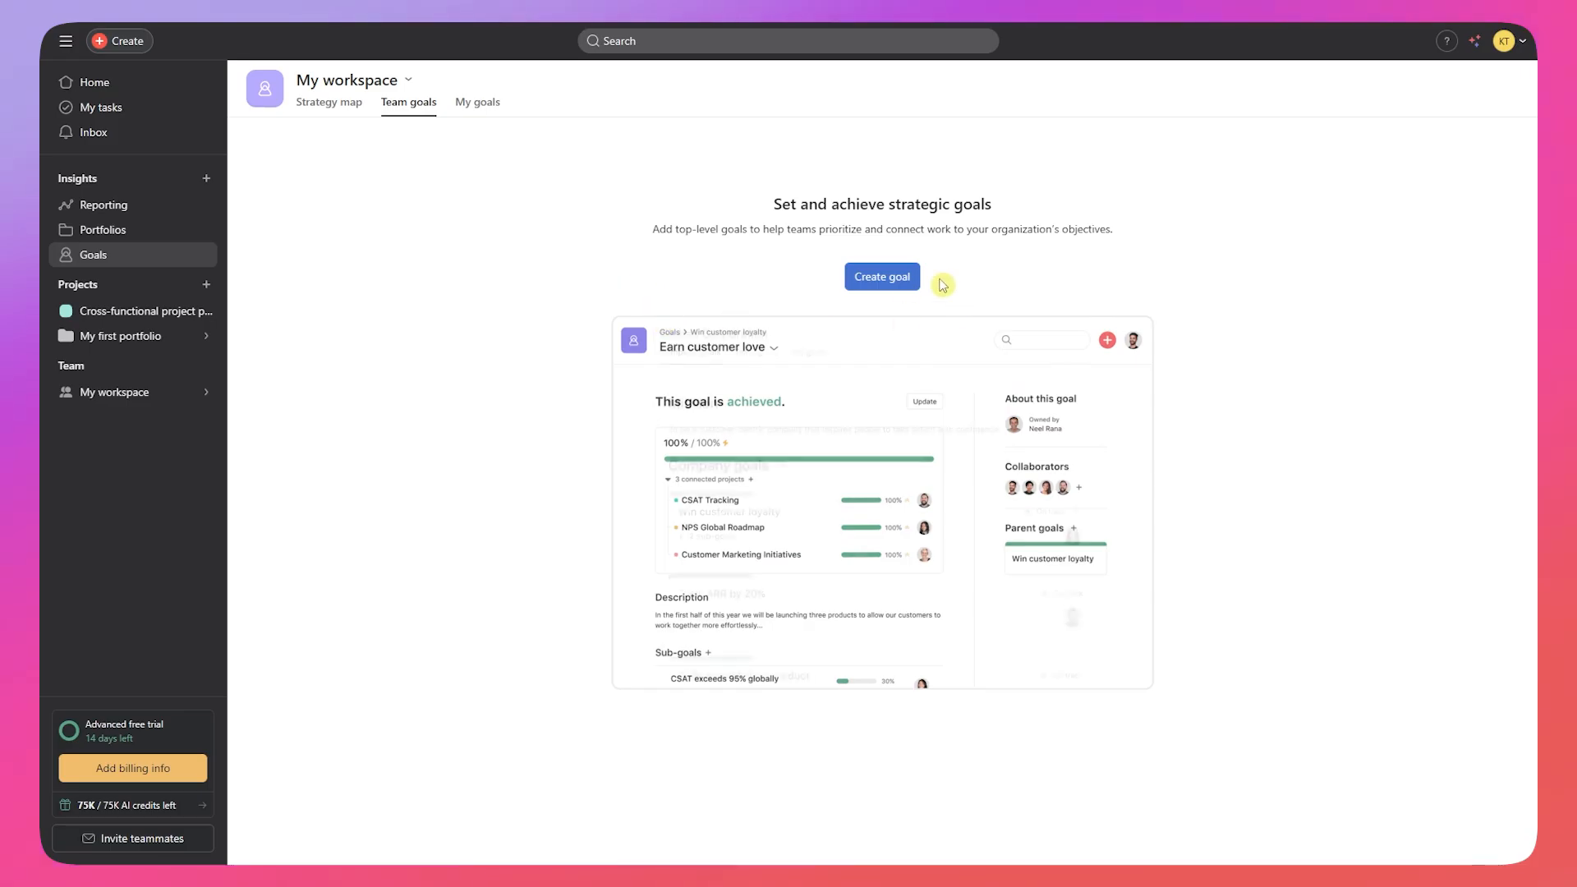
{"action": "left_click", "coordinate": [881, 282]}
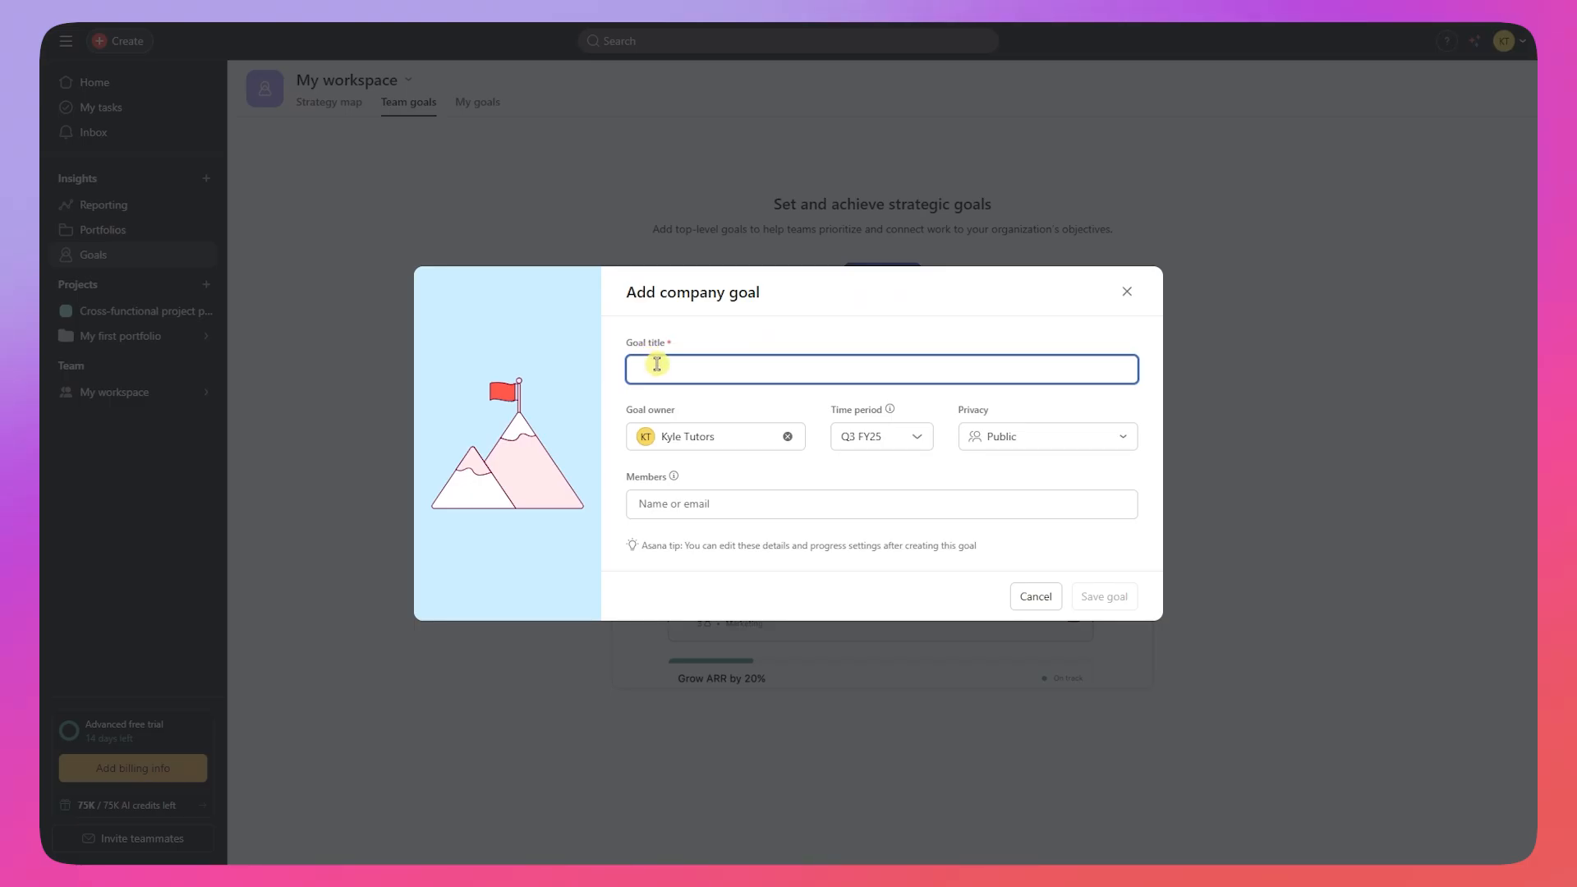
{"action": "type", "text": "t"}
{"action": "key", "text": "BackSpace"}
{"action": "type", "text": "TEAM GOAL #1"}
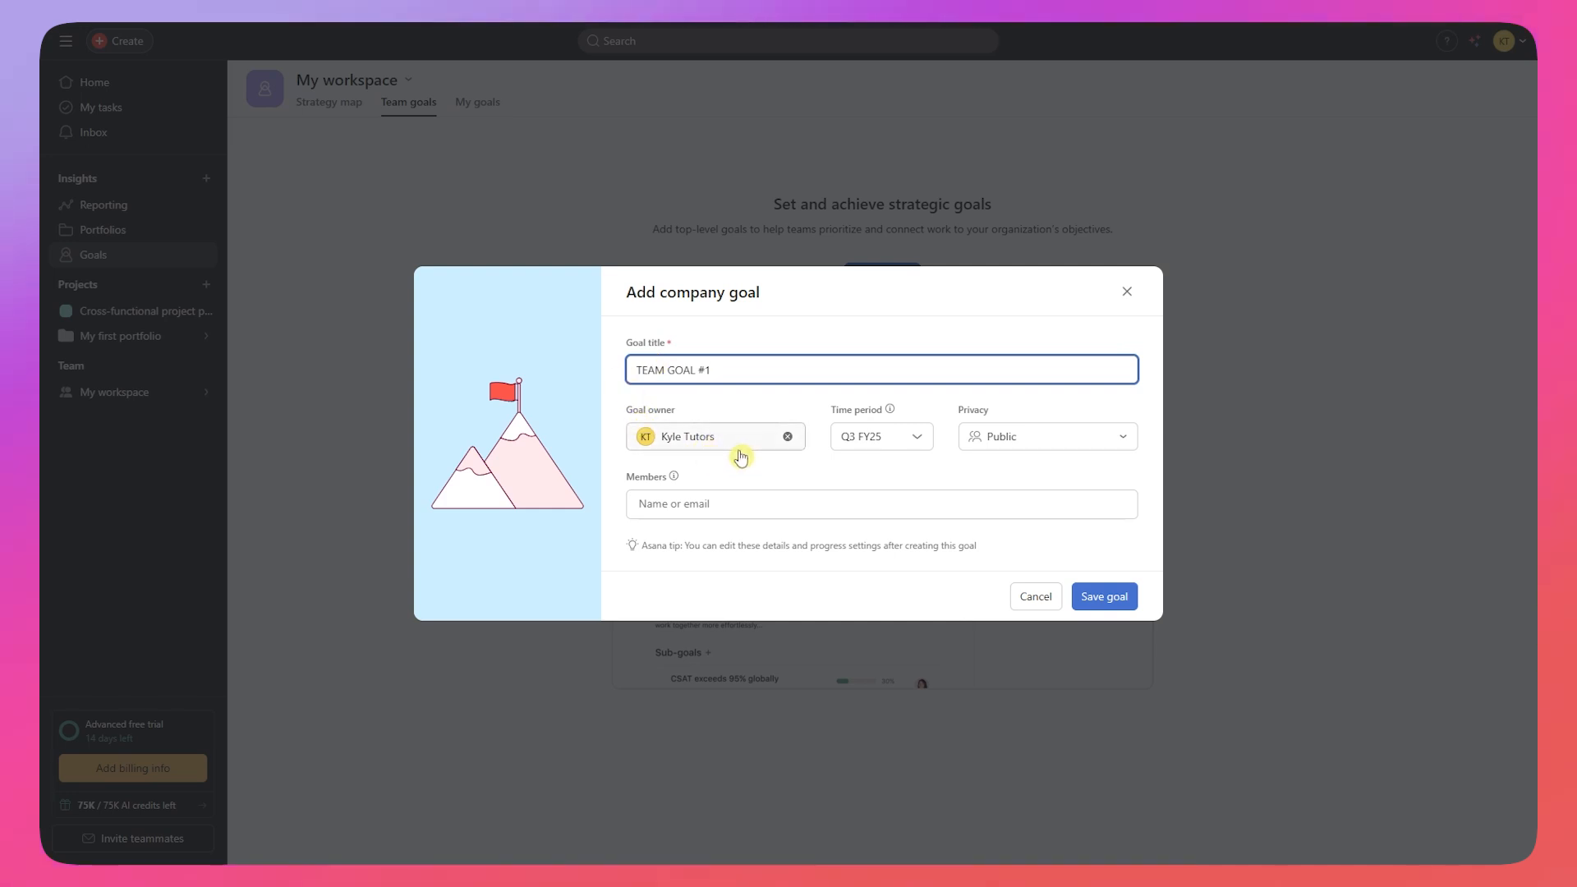
Step: Check the goal's time period, privacy and member options, and save it as a public goal for Q3 FY25
{"action": "left_click", "coordinate": [867, 441]}
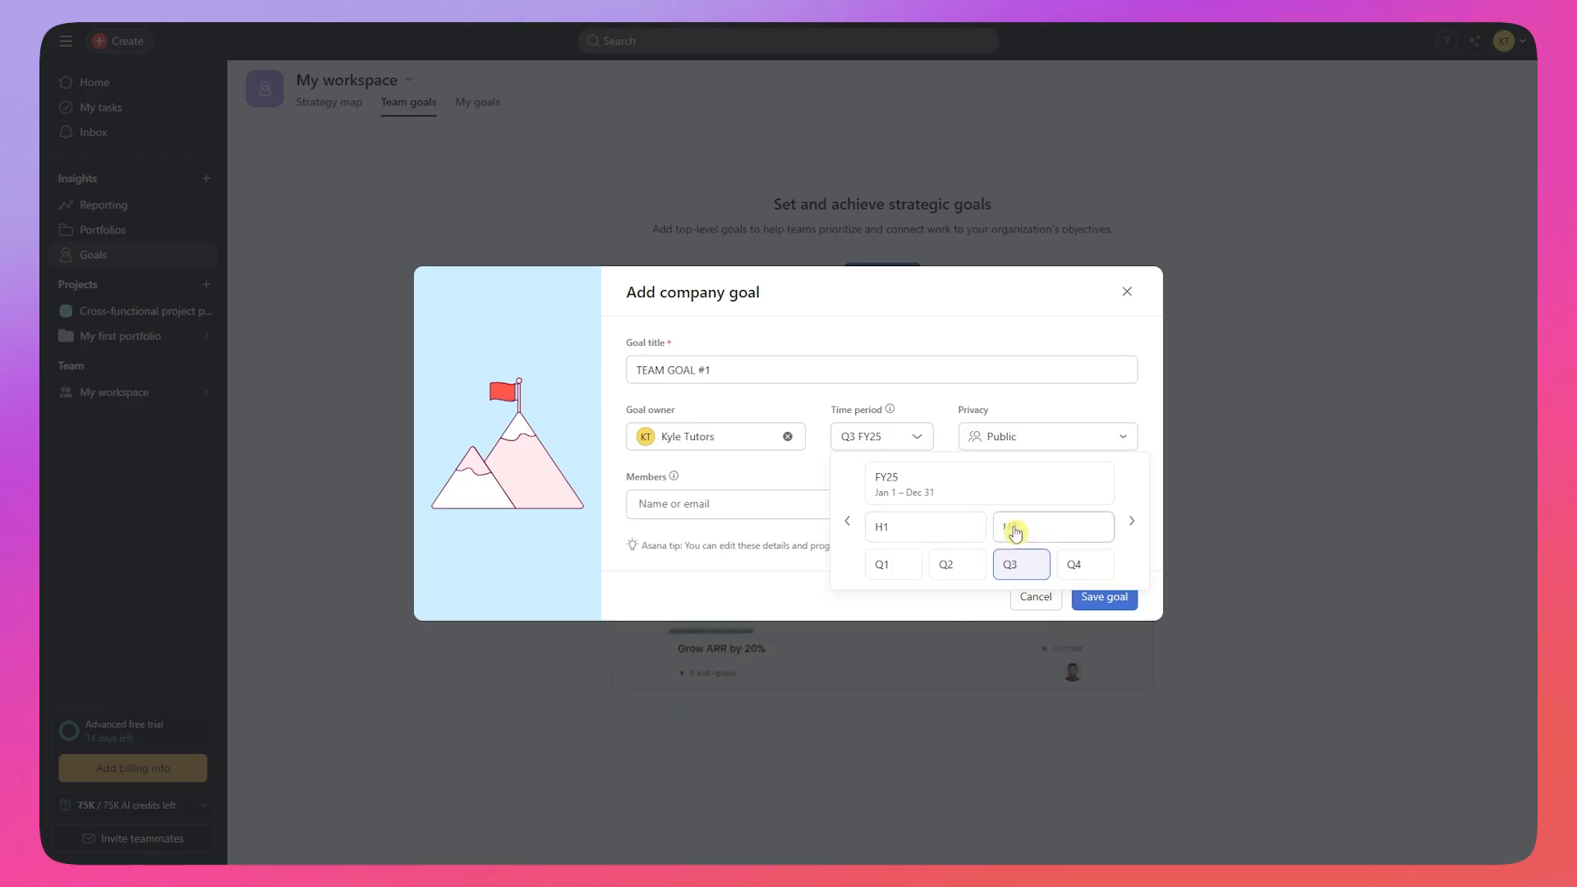
{"action": "left_click", "coordinate": [1012, 434]}
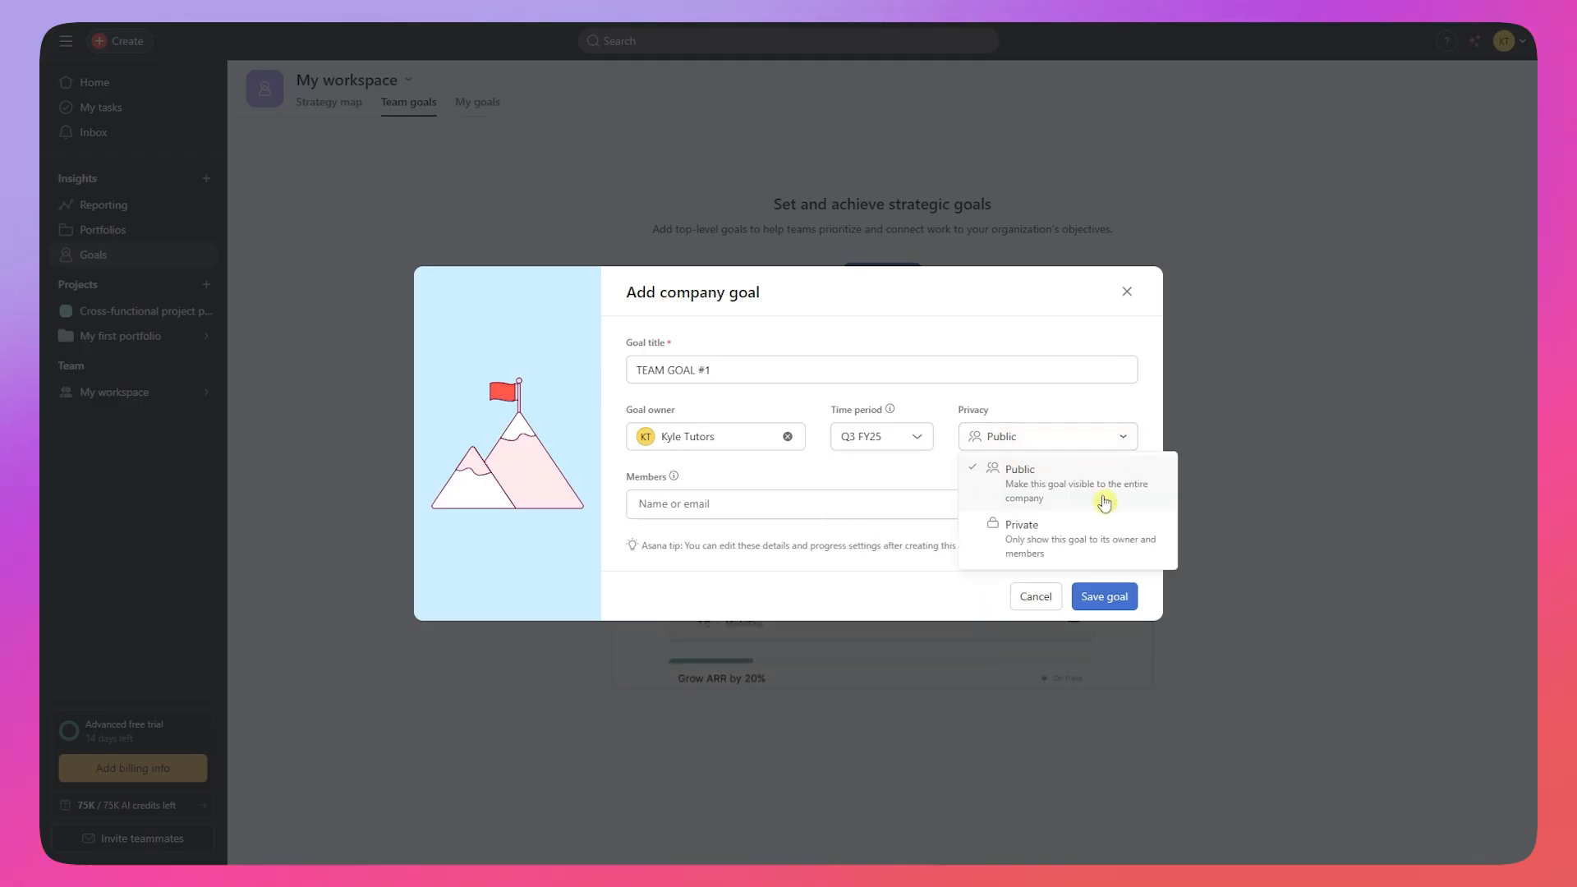
{"action": "left_click", "coordinate": [817, 497]}
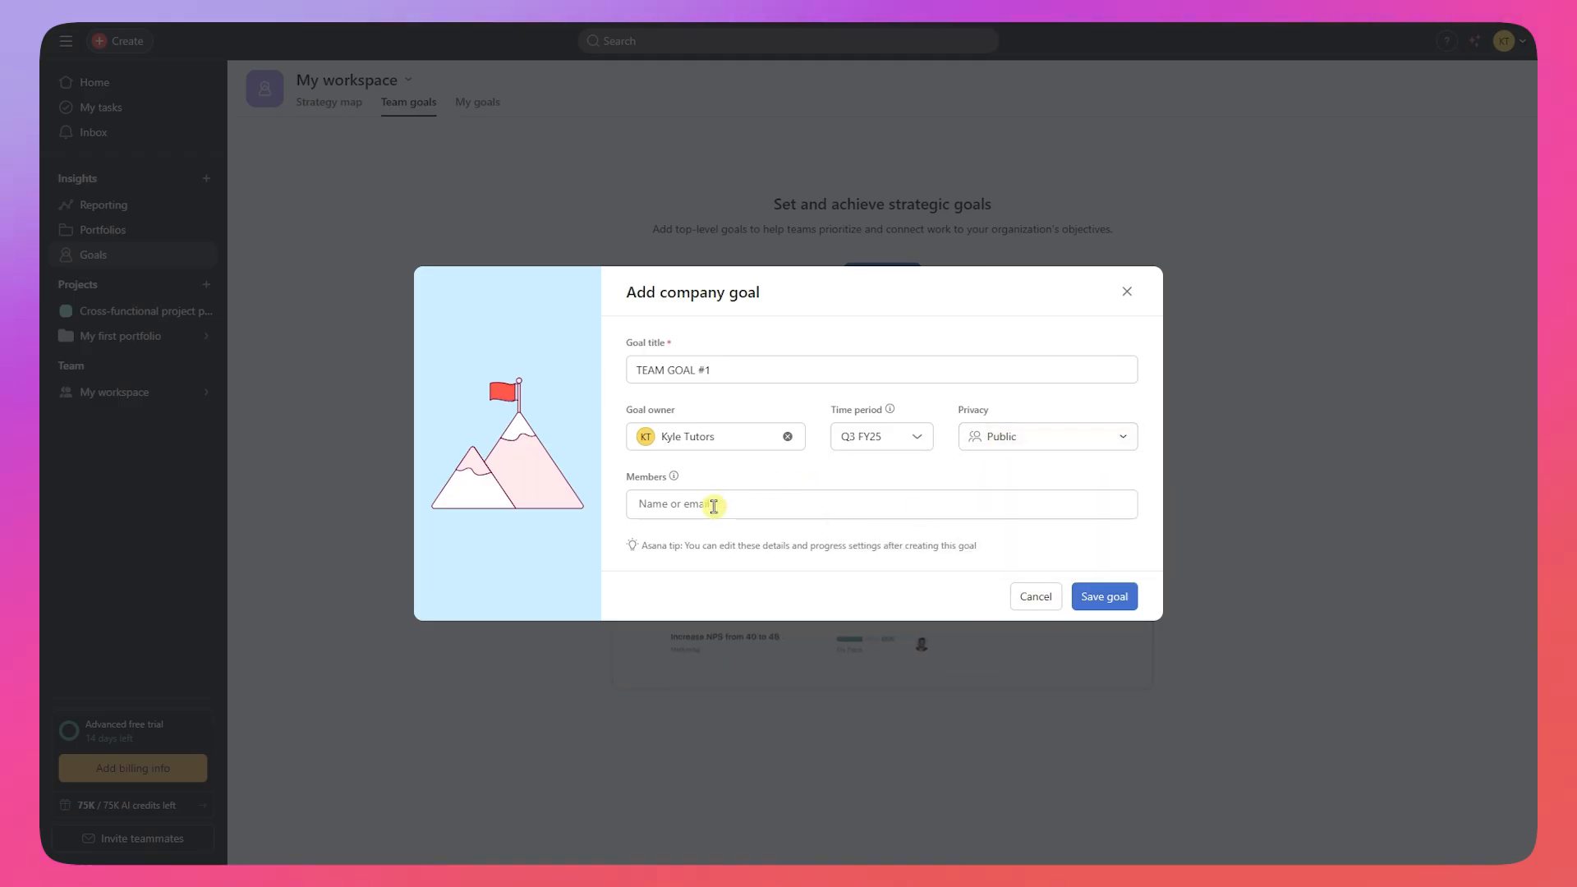
{"action": "left_click", "coordinate": [768, 484]}
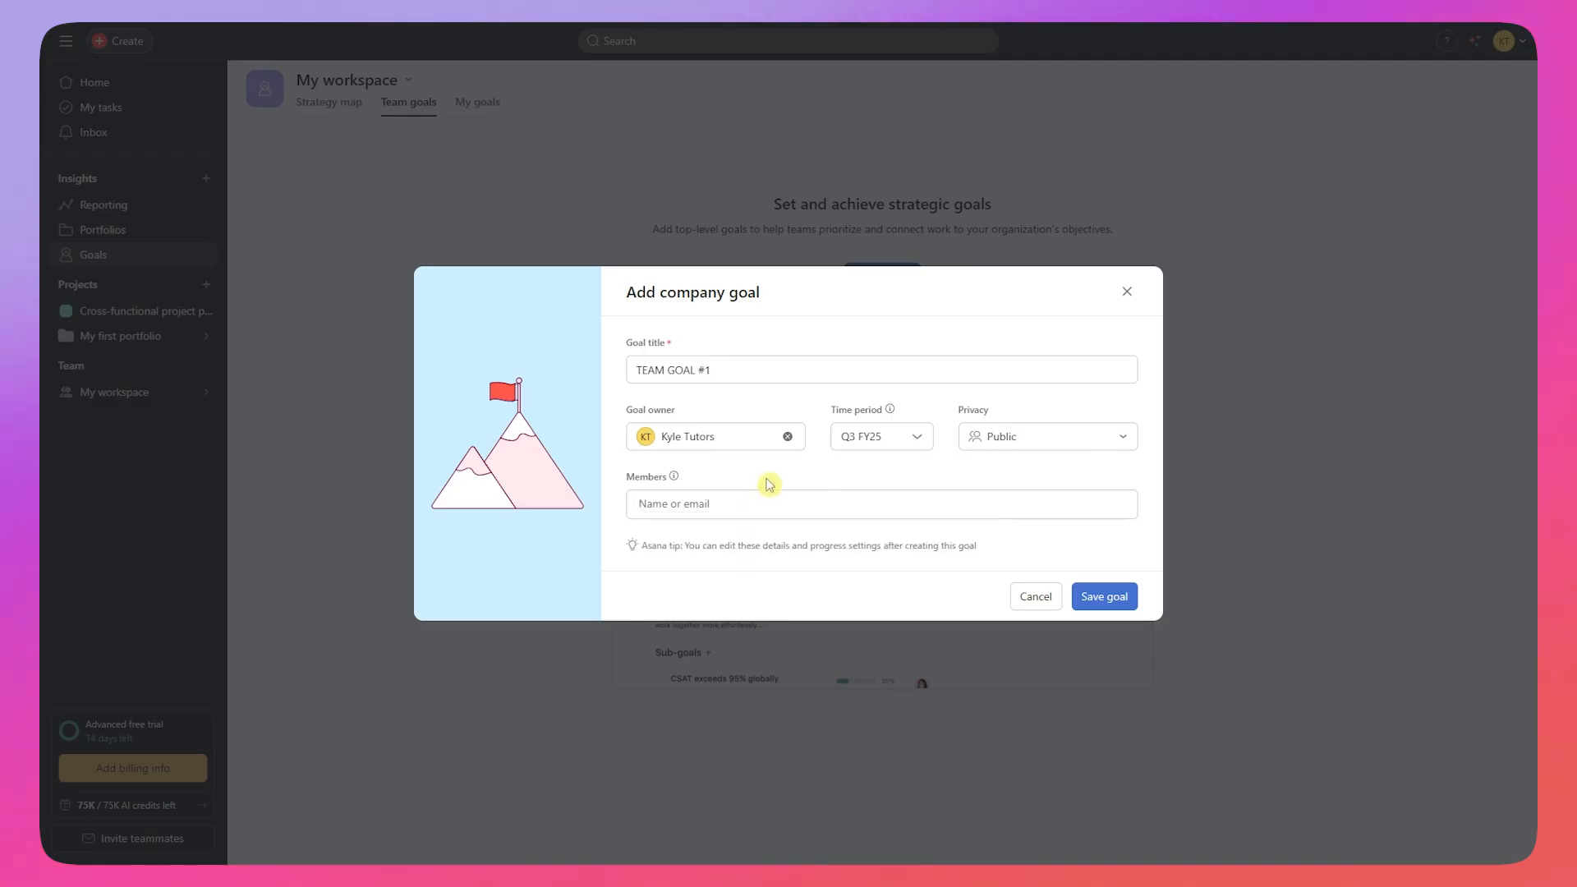
{"action": "left_click", "coordinate": [1101, 598]}
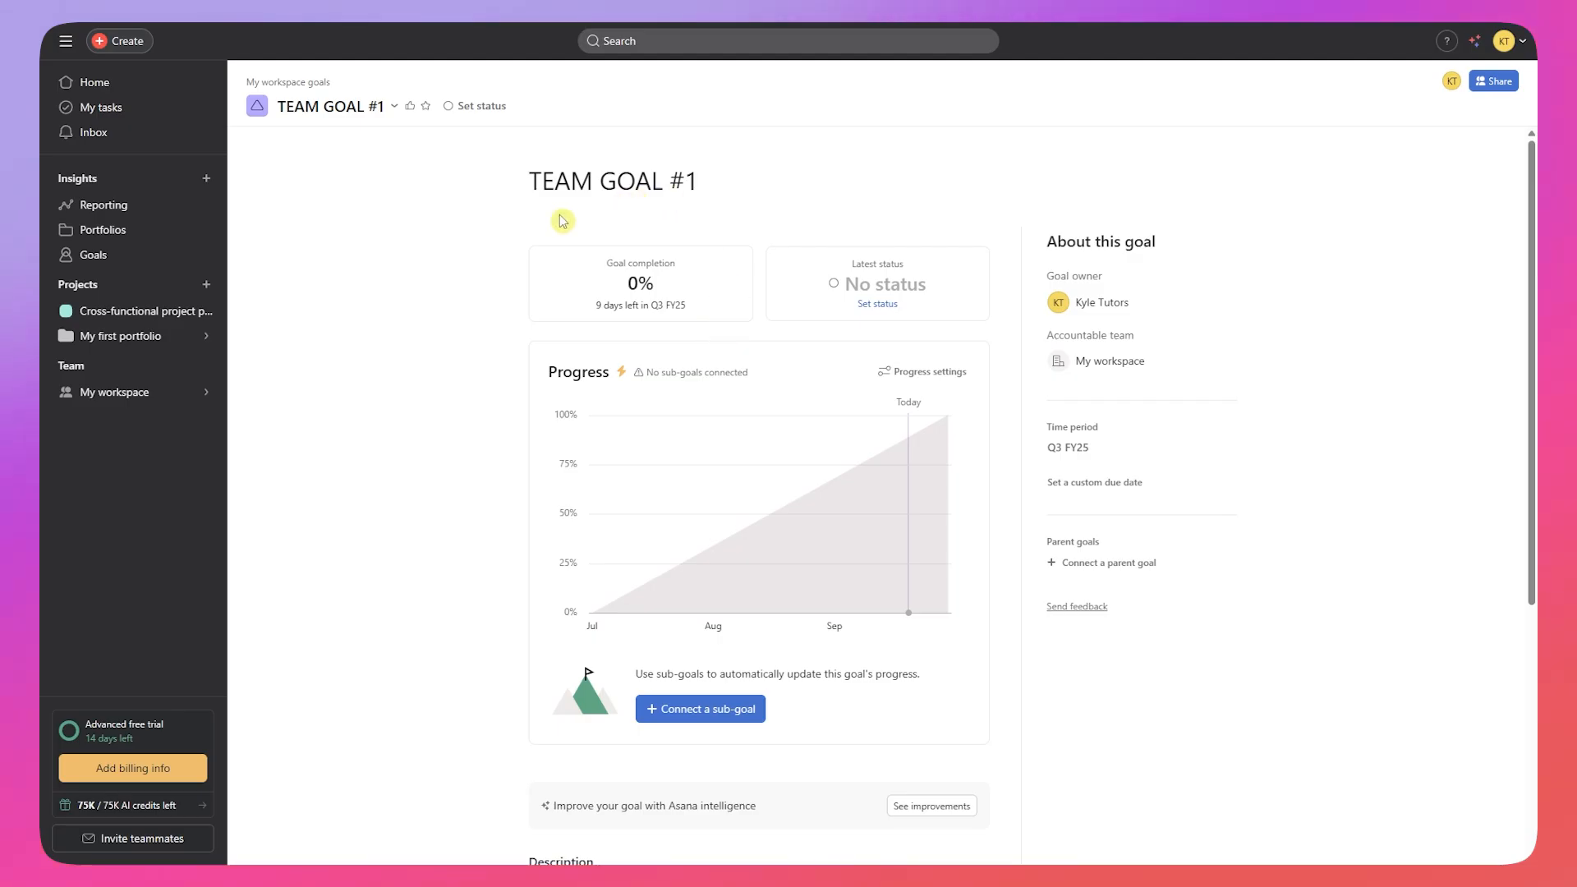
Step: Look over the new goal's page, including its goal completion, latest status, progress chart and description area
{"action": "triple_click", "coordinate": [615, 264]}
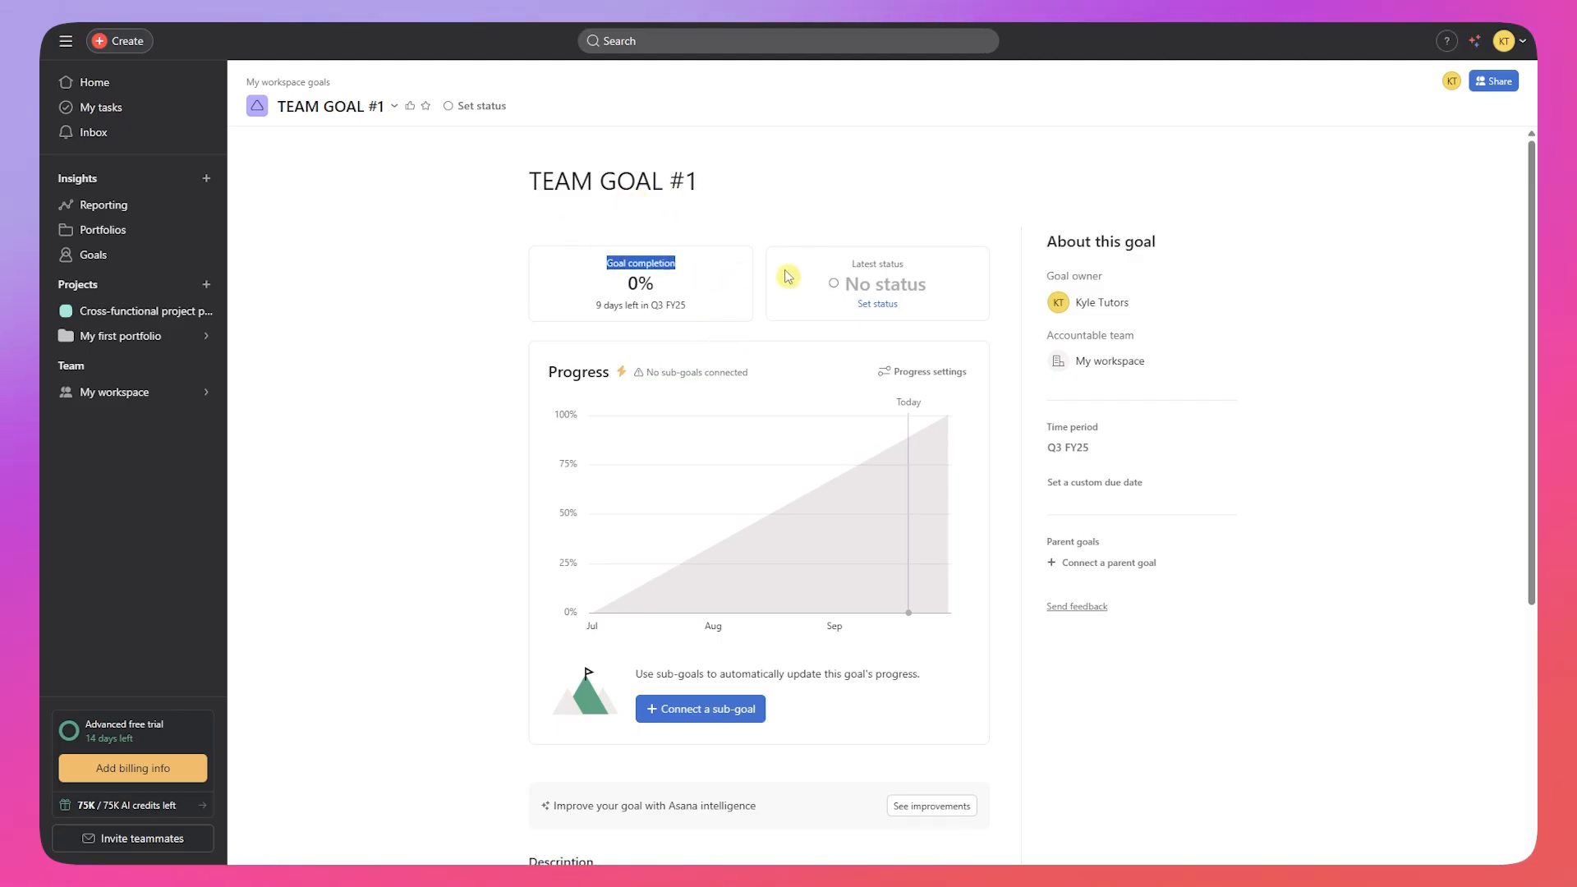
{"action": "scroll", "coordinate": [772, 669], "scroll_direction": "down", "scroll_amount": 4}
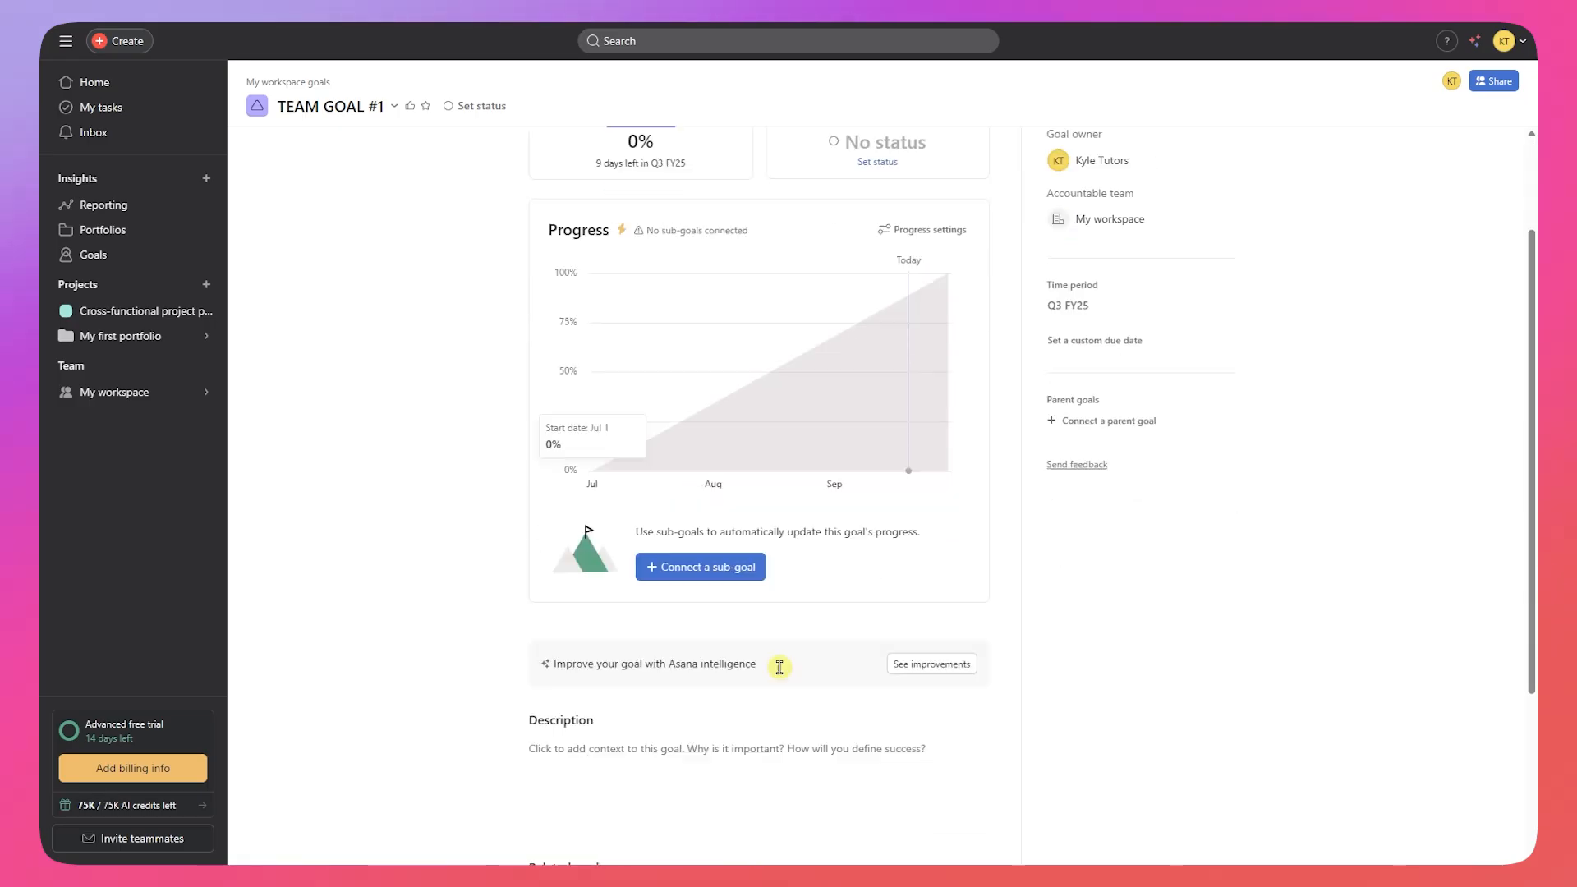
{"action": "scroll", "coordinate": [784, 657], "scroll_direction": "up", "scroll_amount": 5}
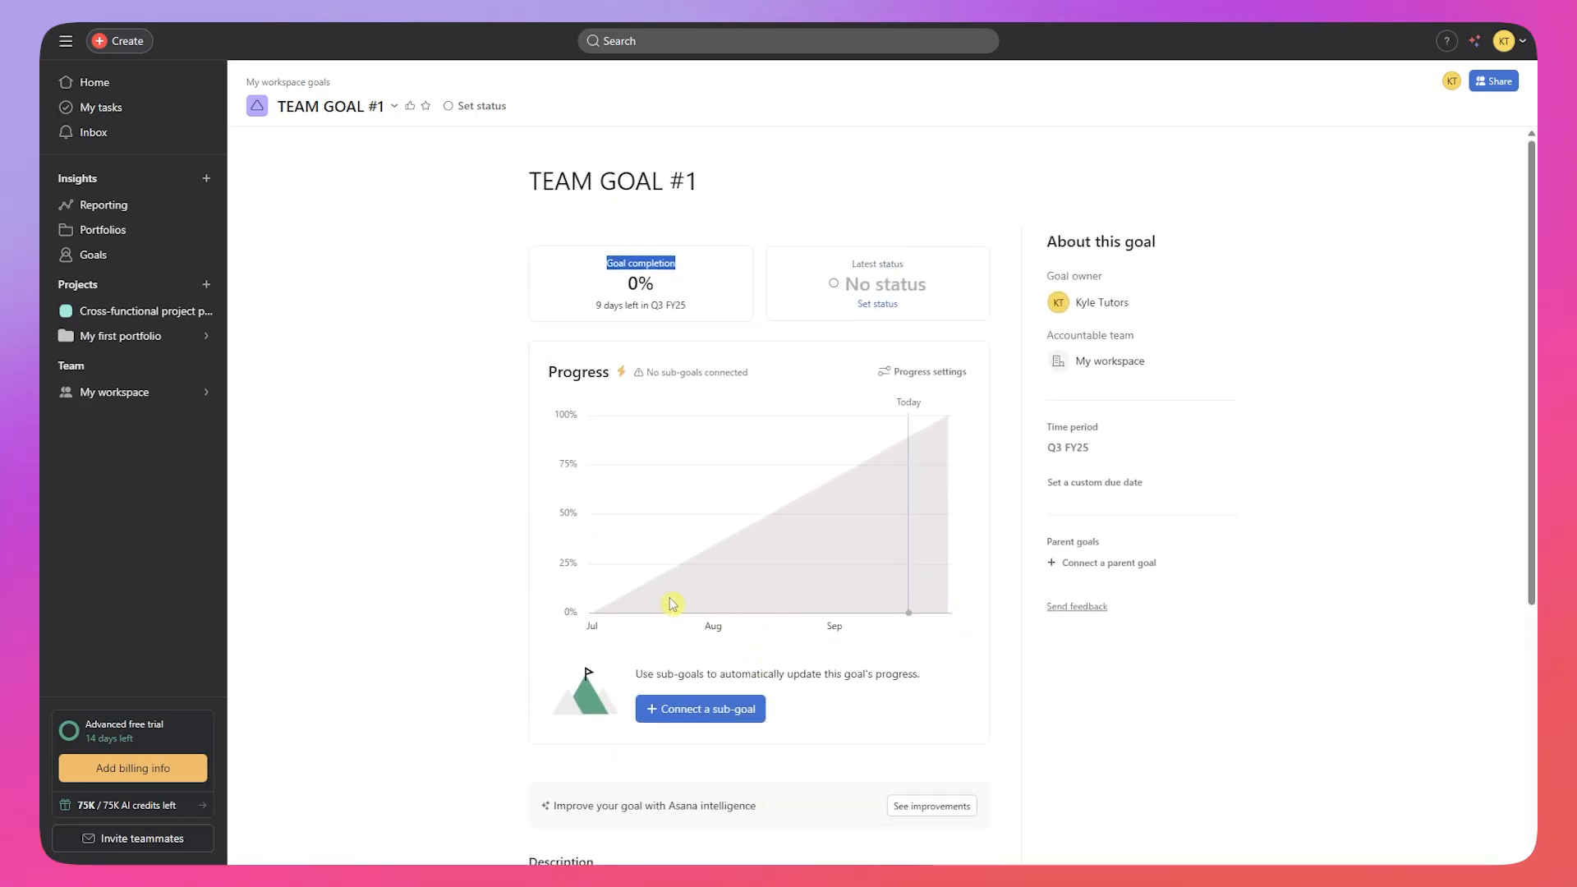
{"action": "left_click", "coordinate": [450, 305]}
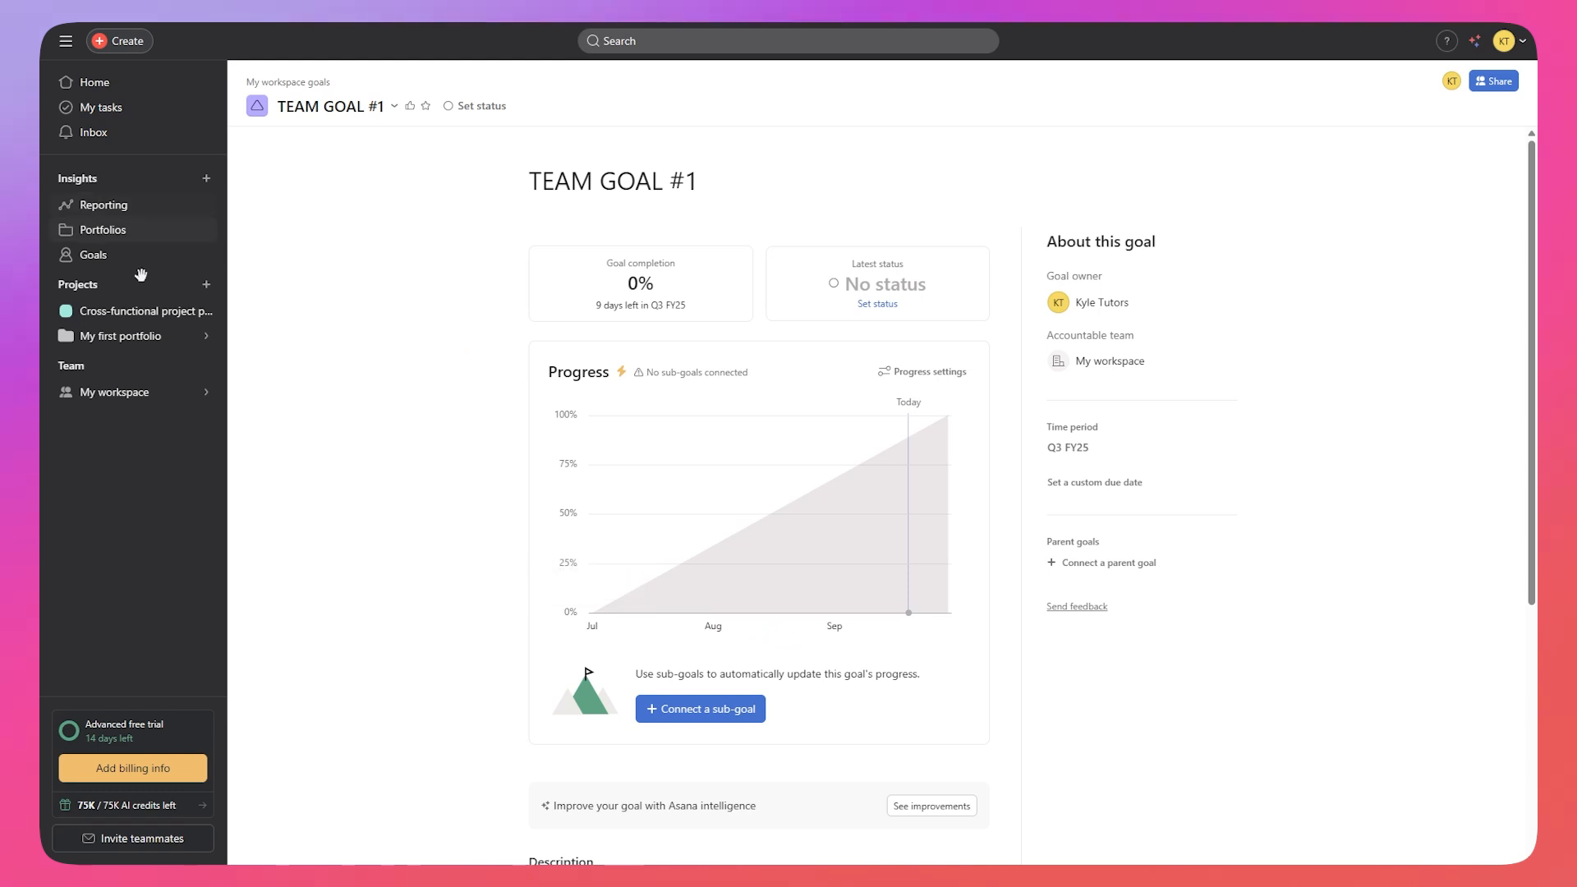
{"action": "mouse_move", "coordinate": [142, 342]}
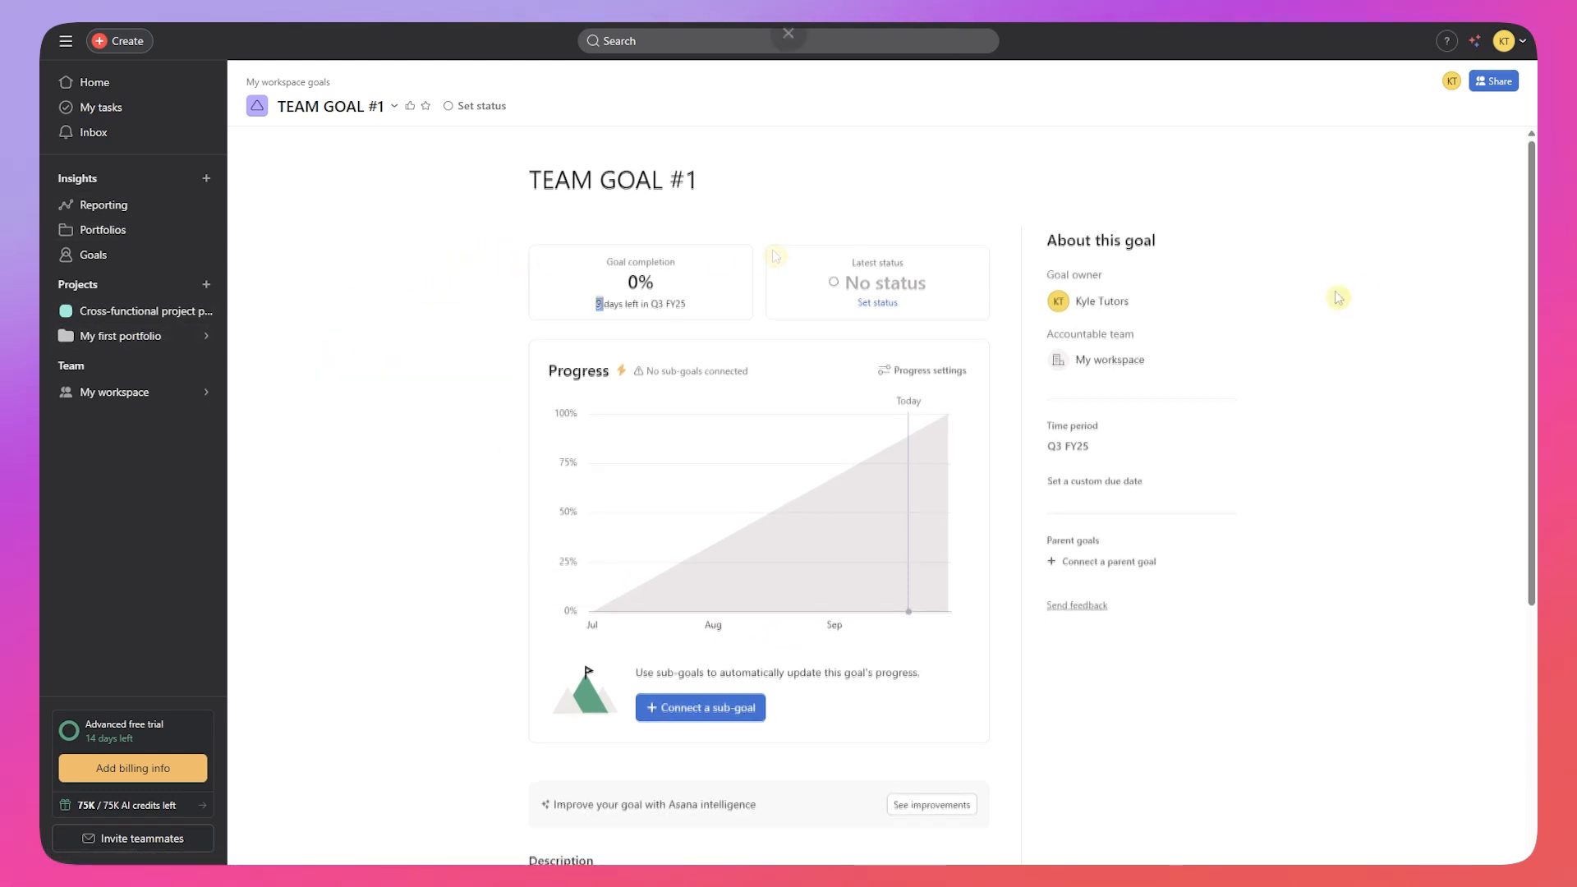
Step: Browse the projects, portfolios and tasks available as related work and connect the Cross-functional project plan to the goal
{"action": "scroll", "coordinate": [714, 485], "scroll_direction": "down", "scroll_amount": 5}
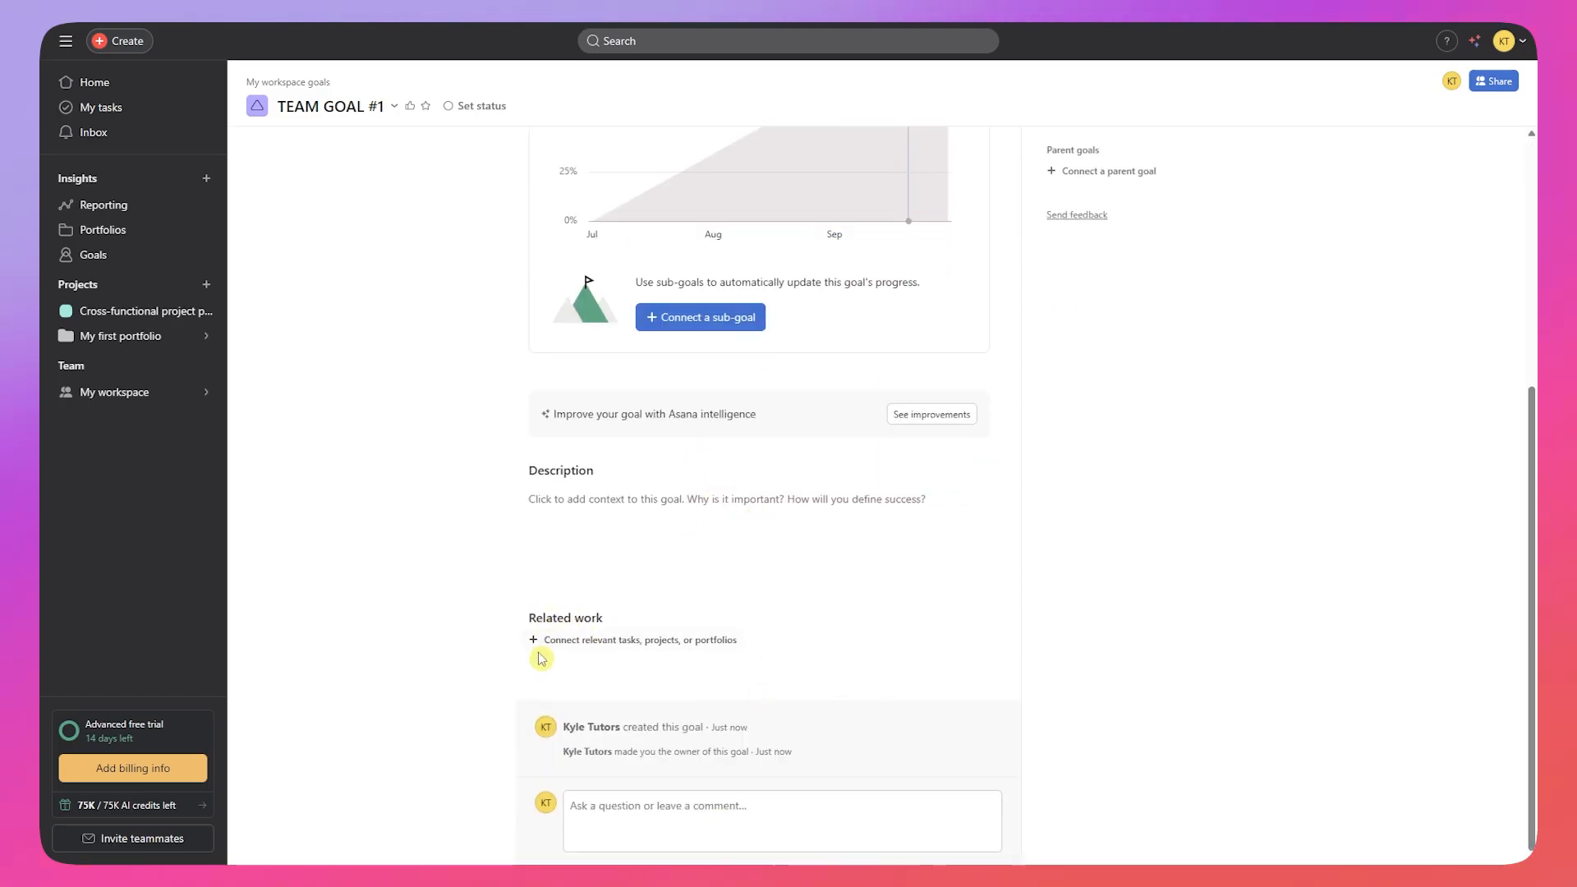
{"action": "left_click", "coordinate": [585, 645]}
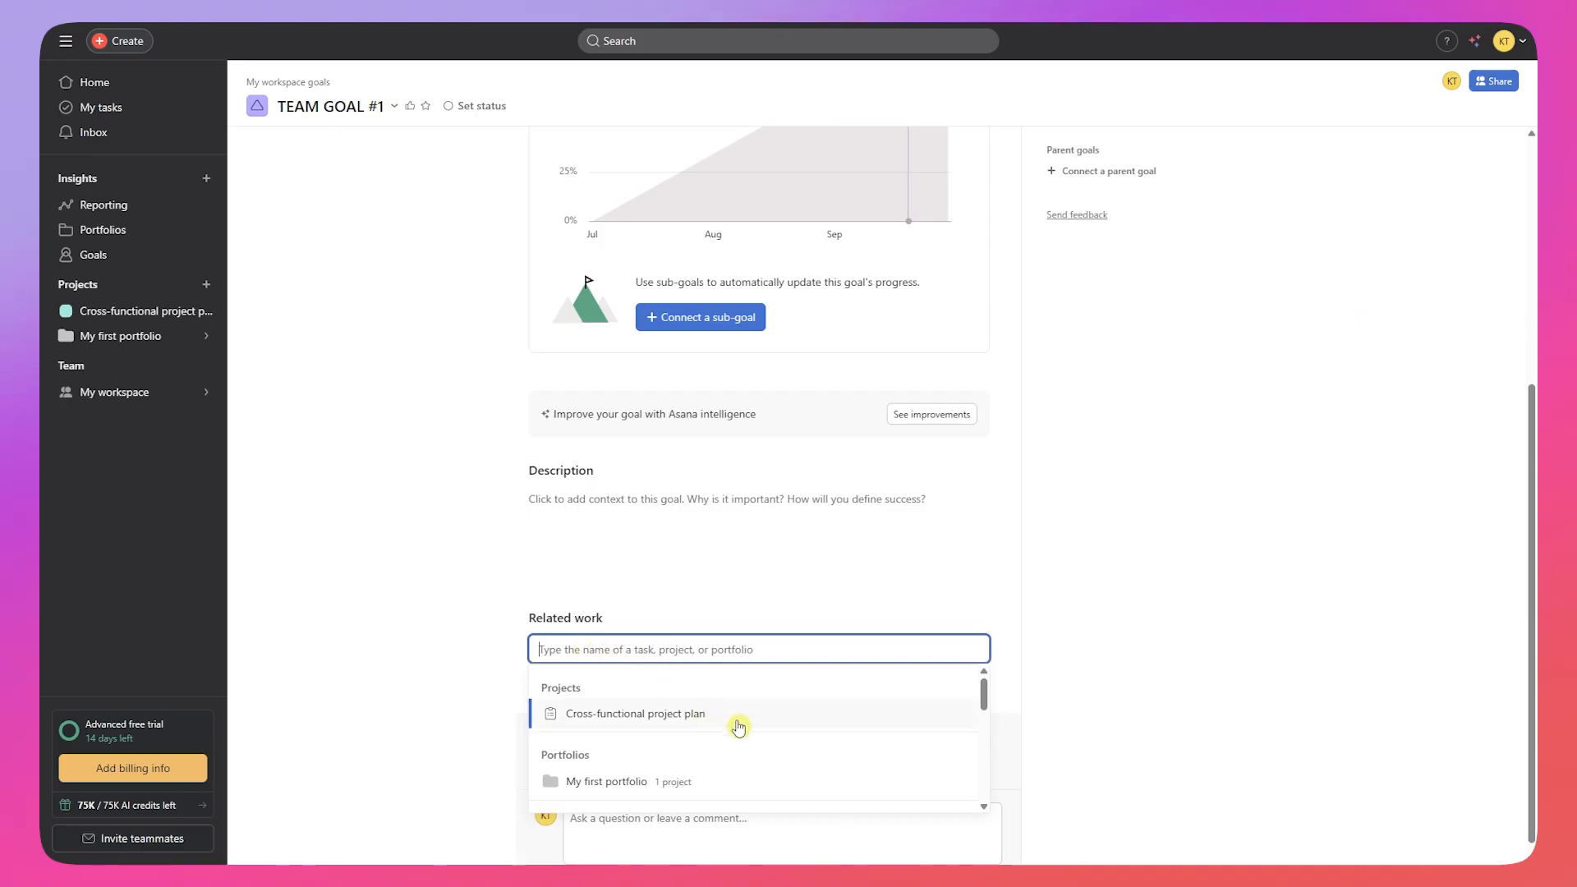
{"action": "scroll", "coordinate": [736, 723], "scroll_direction": "down", "scroll_amount": 5}
{"action": "scroll", "coordinate": [737, 734], "scroll_direction": "up", "scroll_amount": 4}
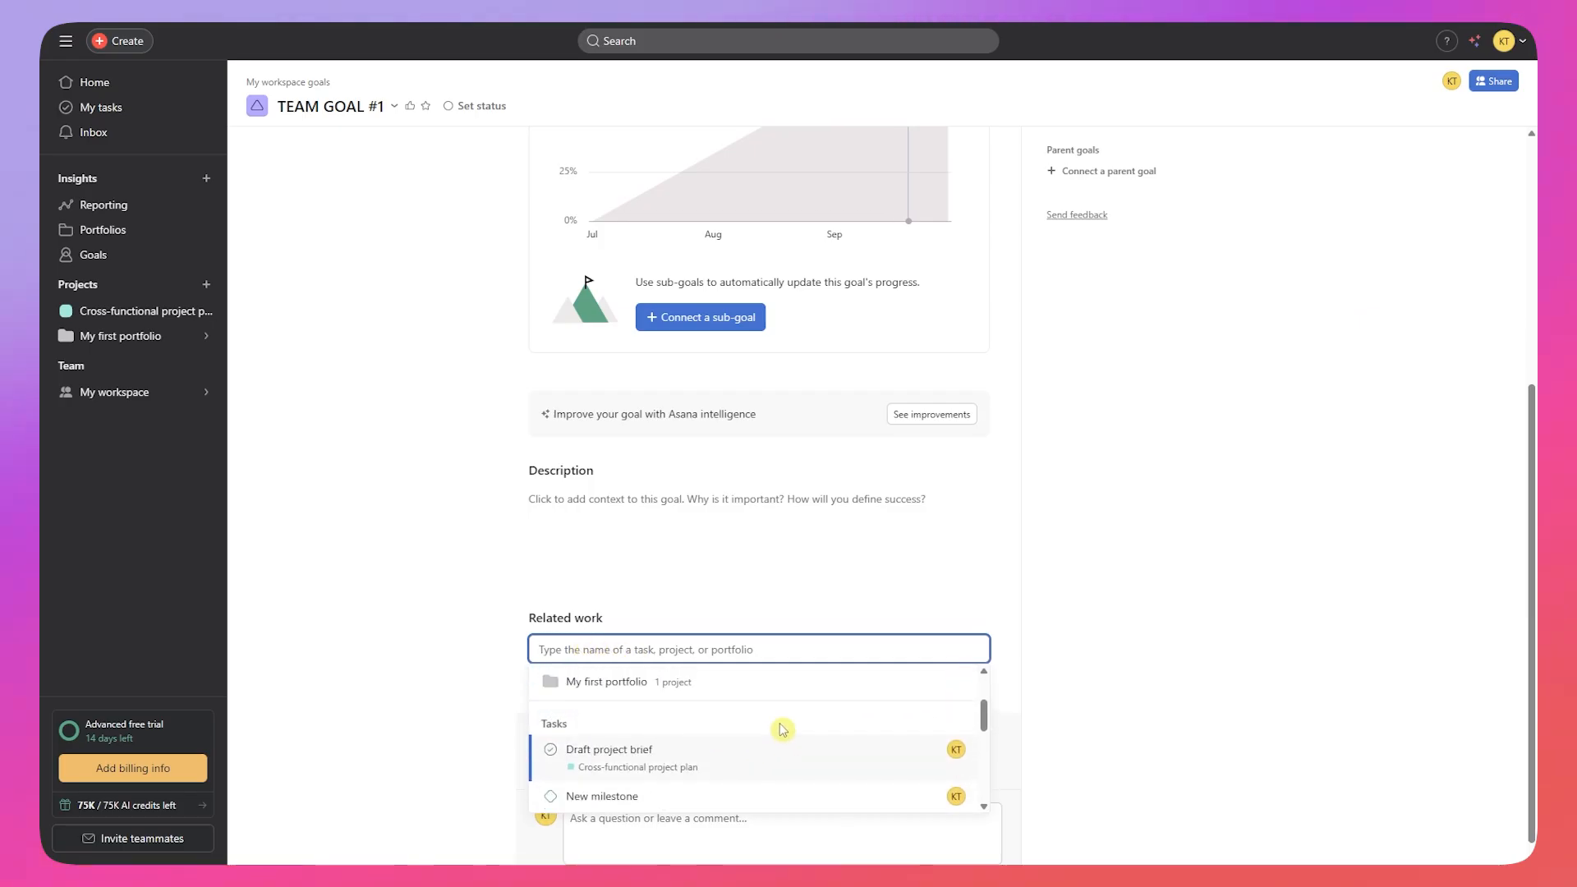
{"action": "scroll", "coordinate": [756, 764], "scroll_direction": "down", "scroll_amount": 3}
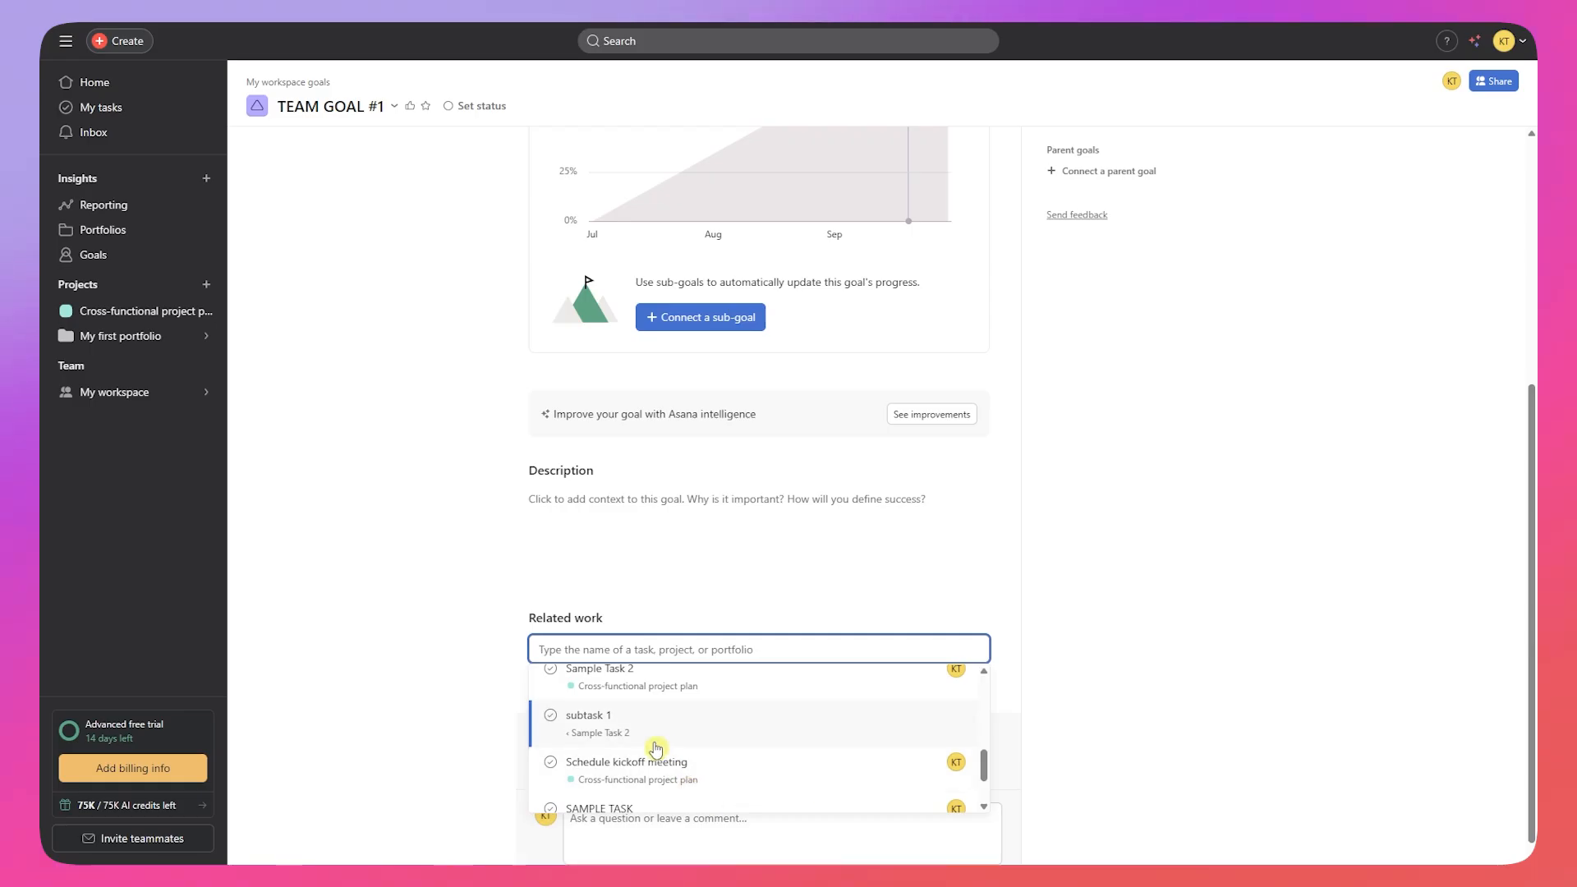
{"action": "scroll", "coordinate": [657, 750], "scroll_direction": "up", "scroll_amount": 5}
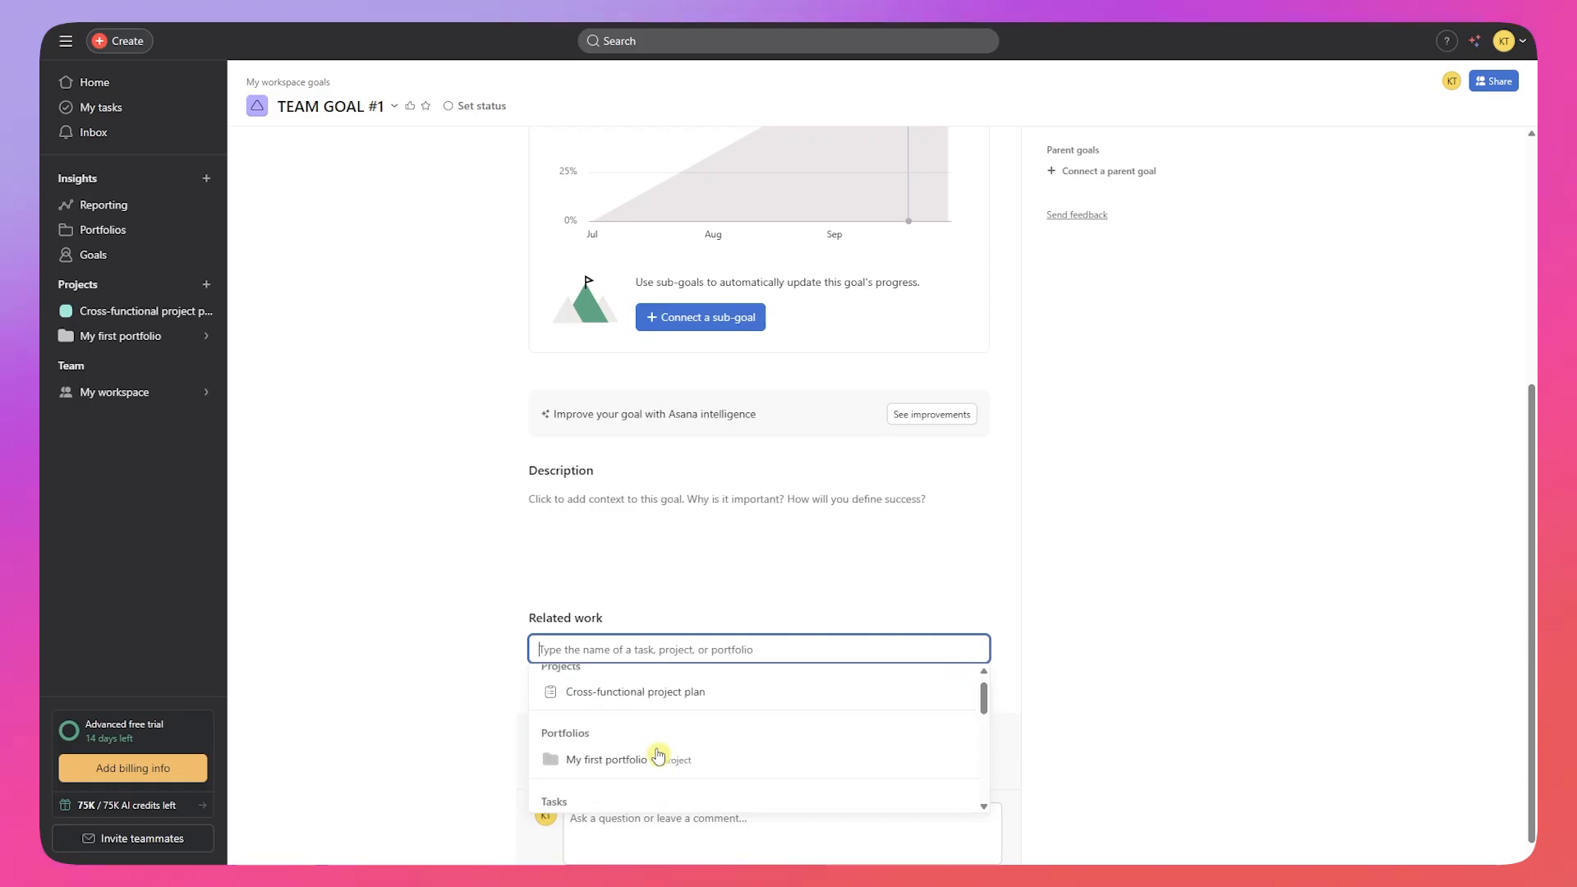
{"action": "left_click", "coordinate": [605, 697]}
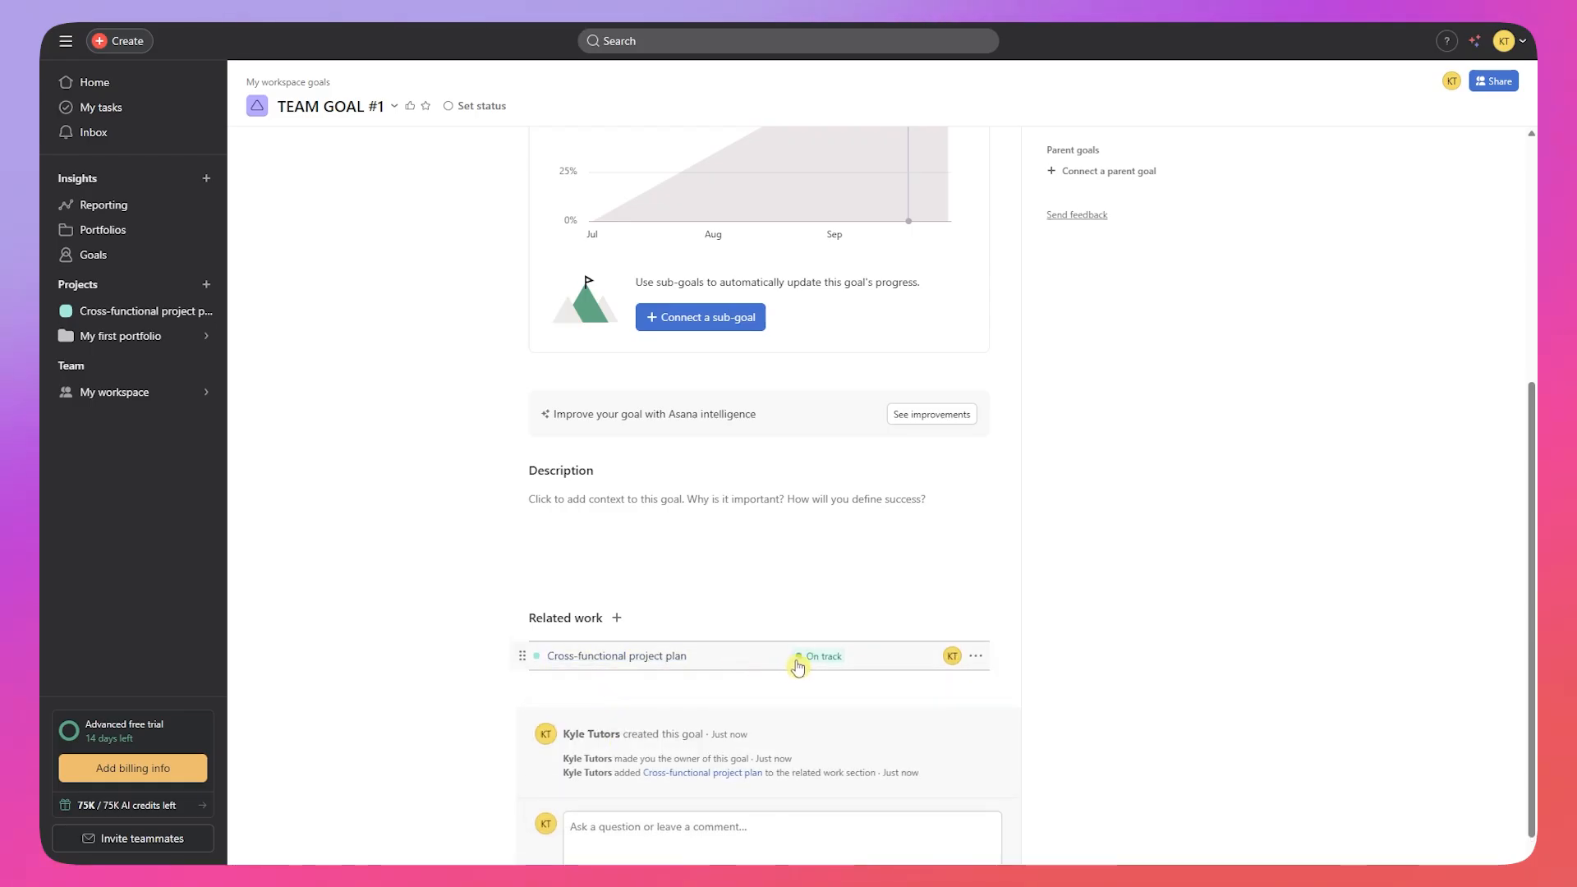
Step: Review the goal's activity log, progress chart and the note about using sub-goals to update its progress automatically
{"action": "scroll", "coordinate": [799, 667], "scroll_direction": "down", "scroll_amount": 1}
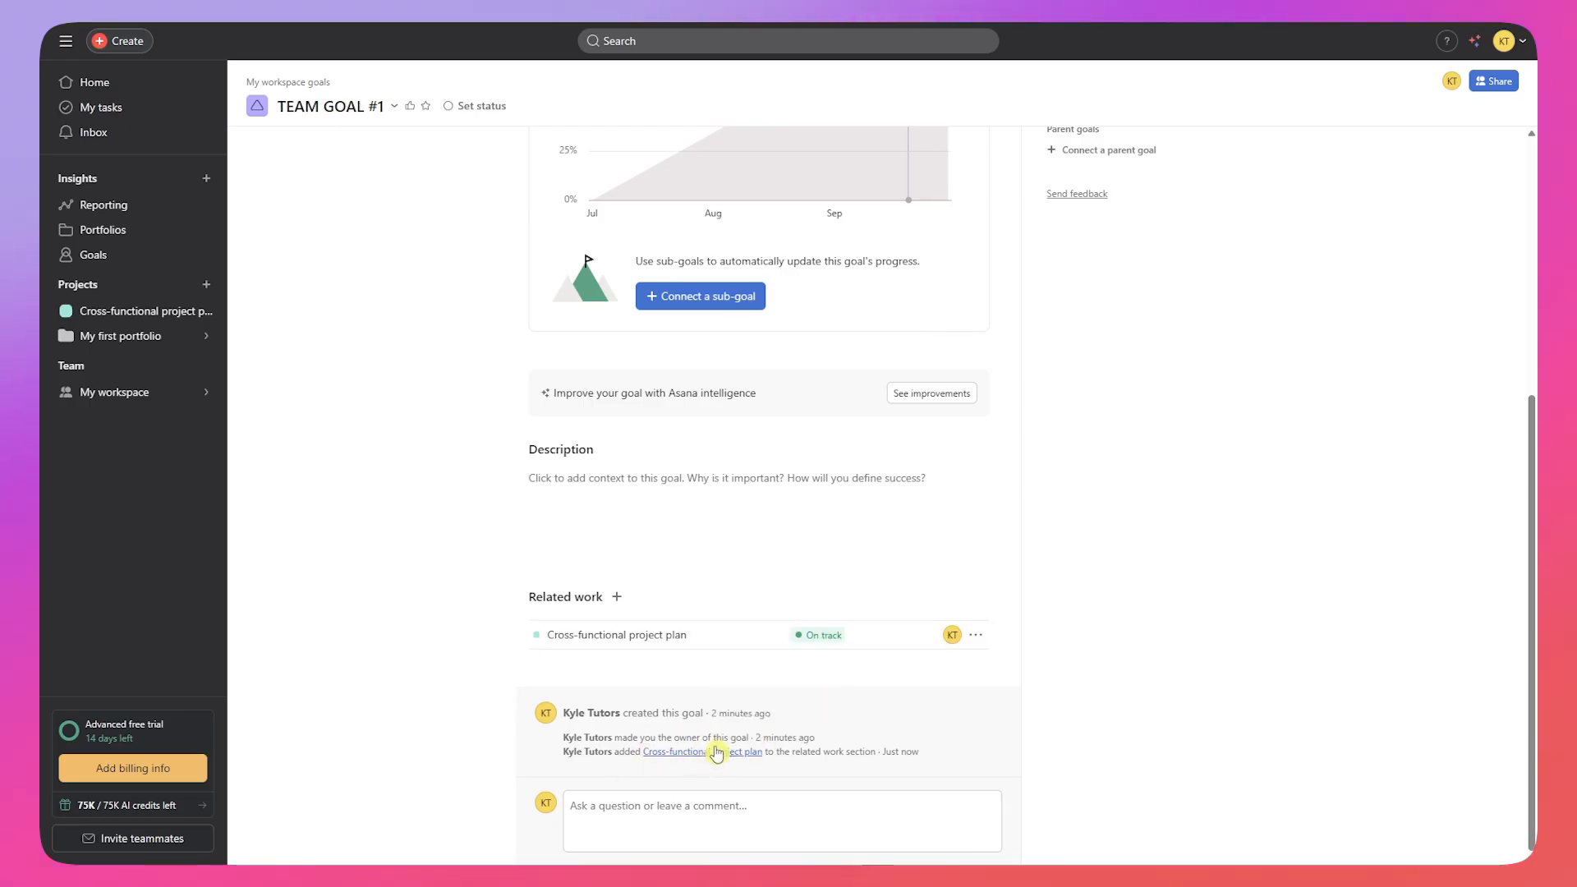
{"action": "scroll", "coordinate": [824, 516], "scroll_direction": "up", "scroll_amount": 4}
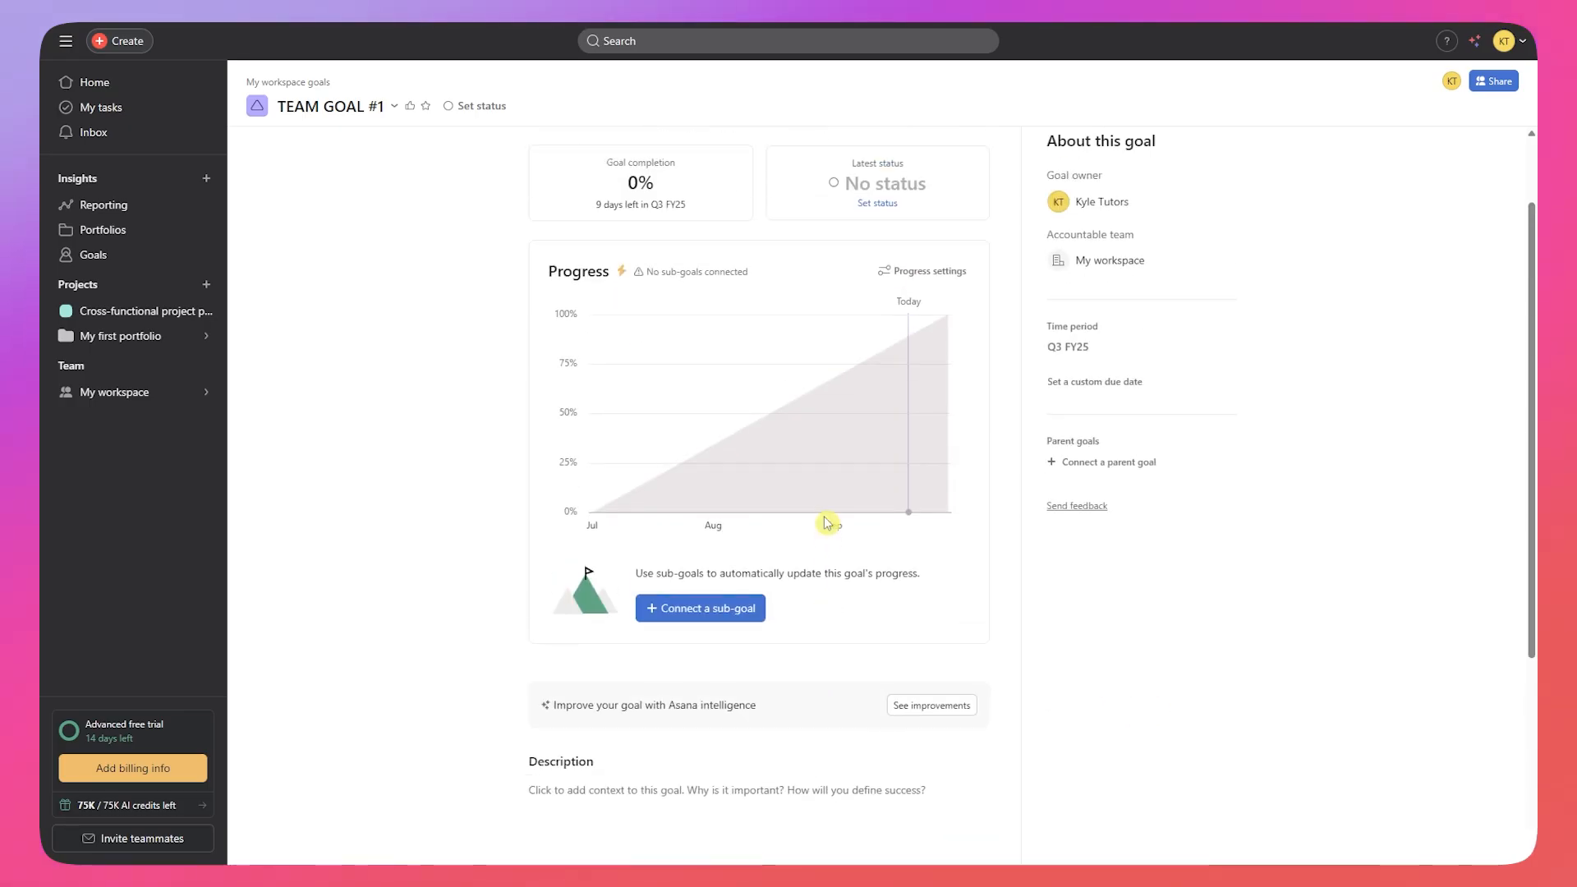
{"action": "scroll", "coordinate": [826, 522], "scroll_direction": "up", "scroll_amount": 2}
{"action": "scroll", "coordinate": [754, 515], "scroll_direction": "down", "scroll_amount": 2}
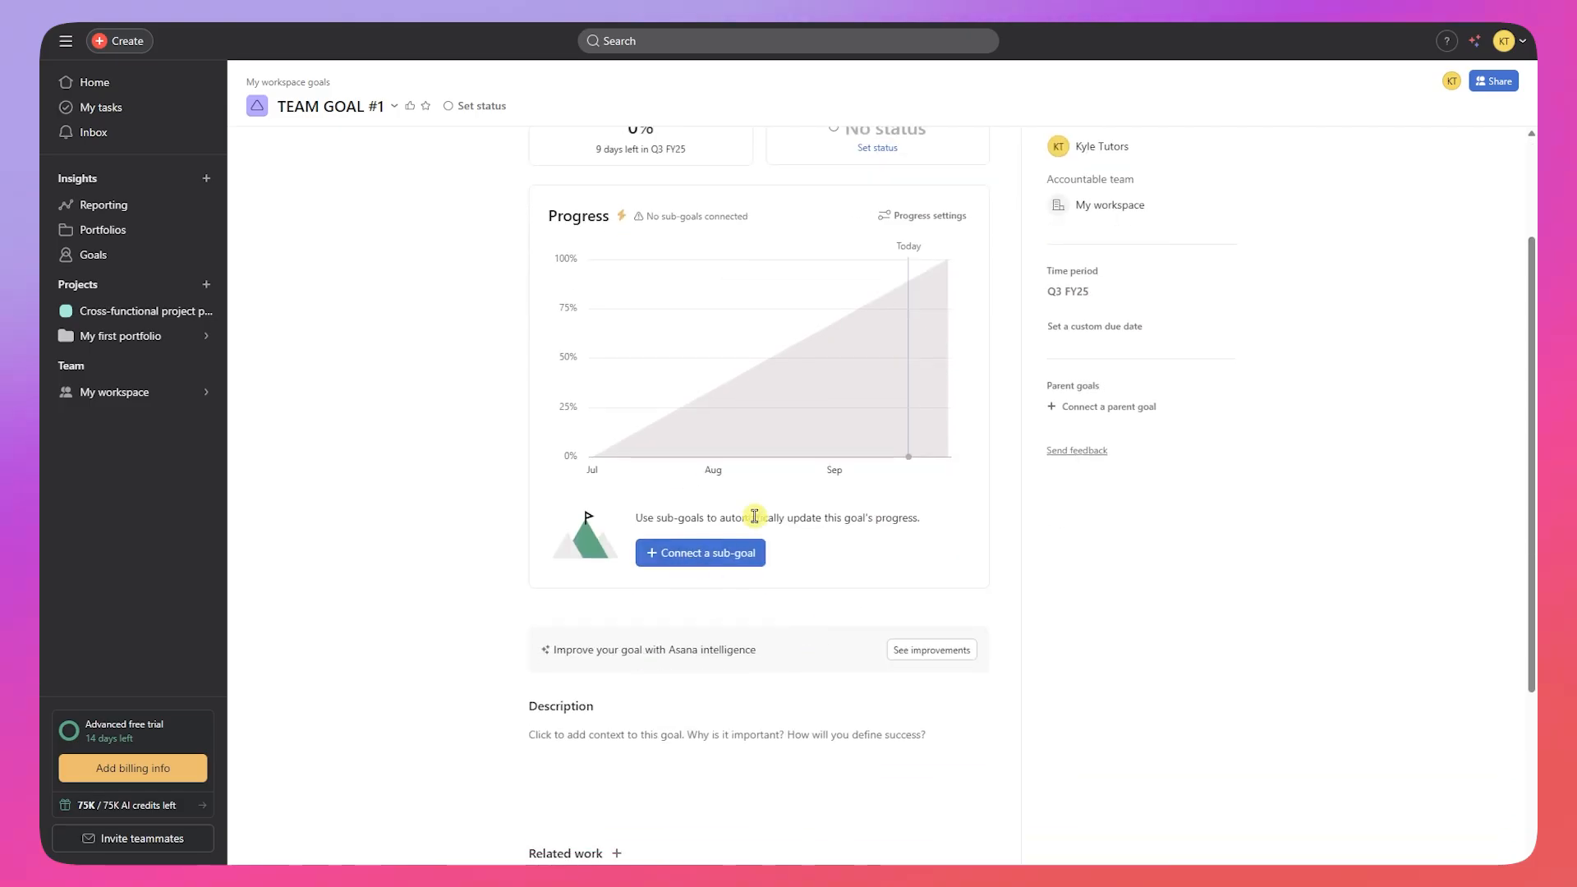
{"action": "left_click_drag", "start_coordinate": [654, 519], "coordinate": [913, 517]}
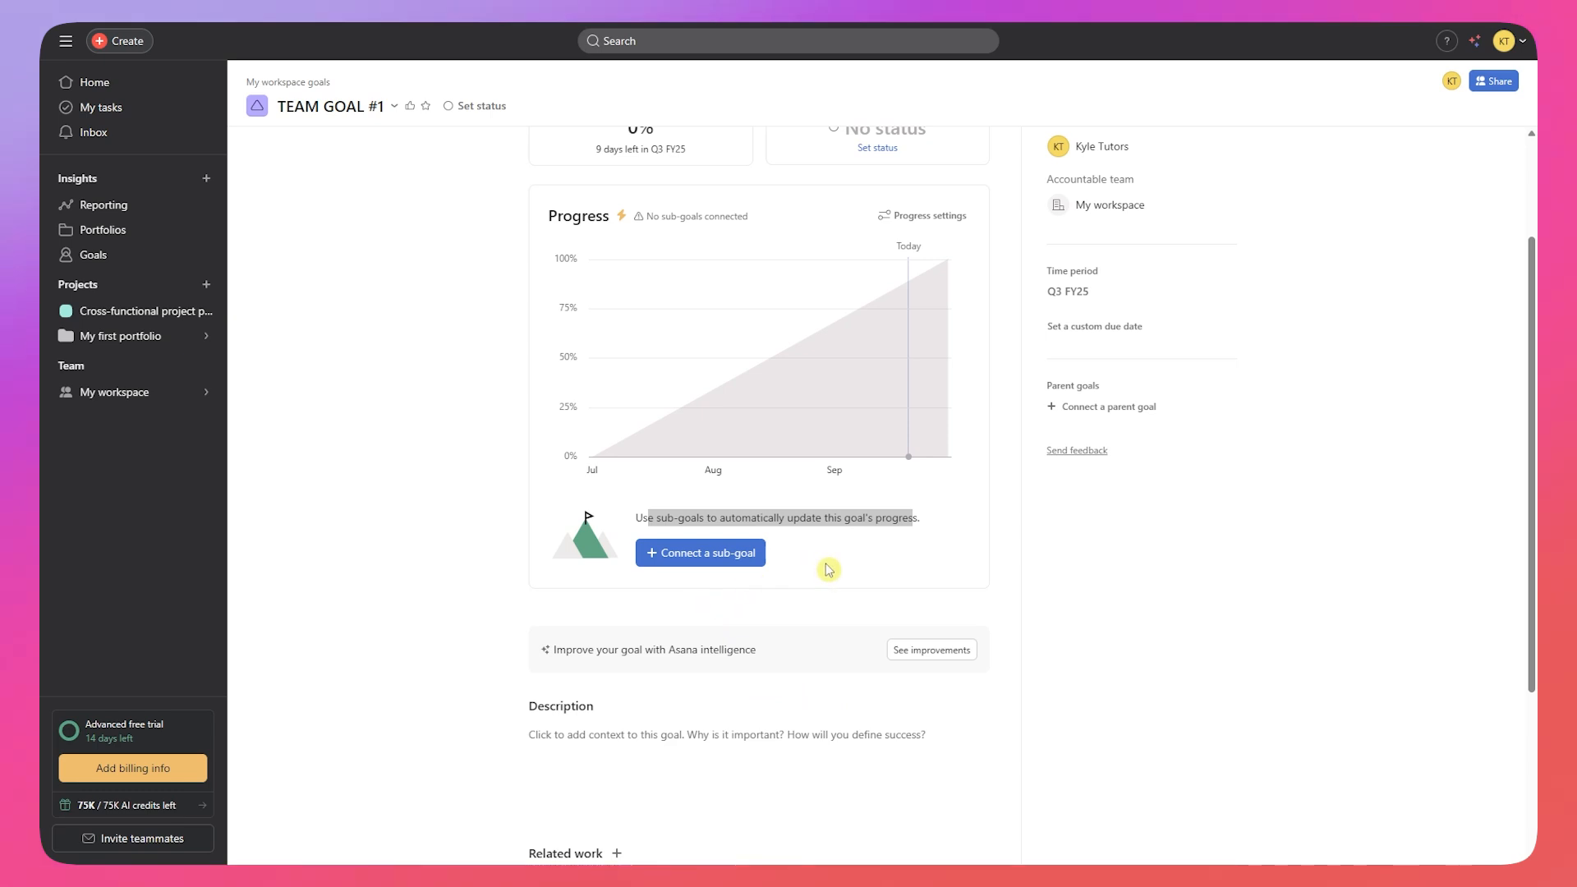
{"action": "left_click", "coordinate": [1185, 584]}
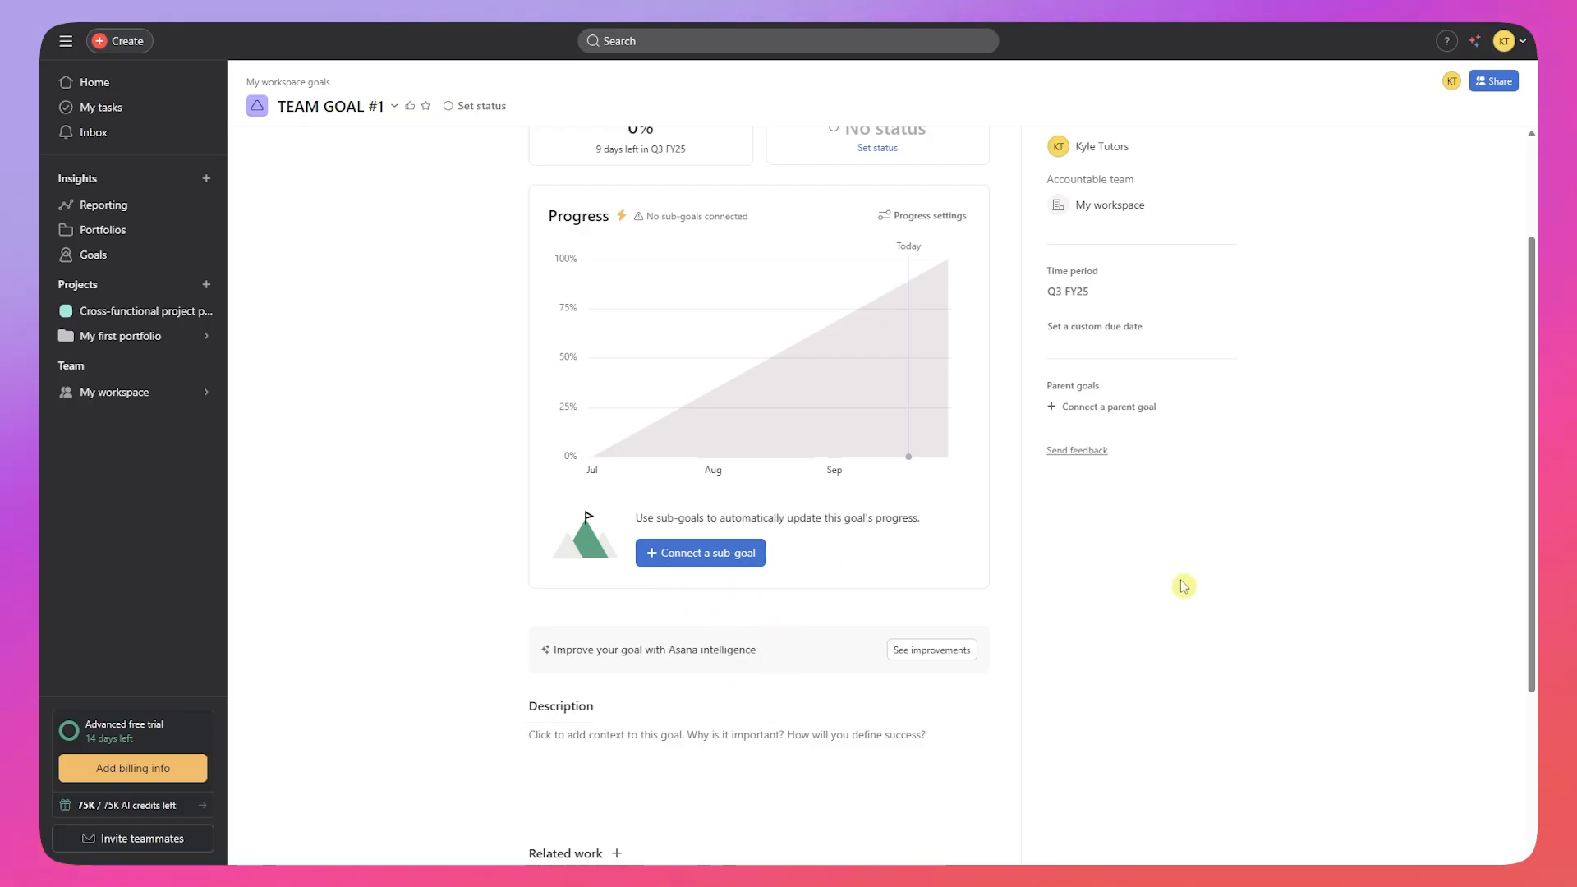
{"action": "scroll", "coordinate": [1105, 564], "scroll_direction": "up", "scroll_amount": 3}
{"action": "left_click", "coordinate": [539, 180]}
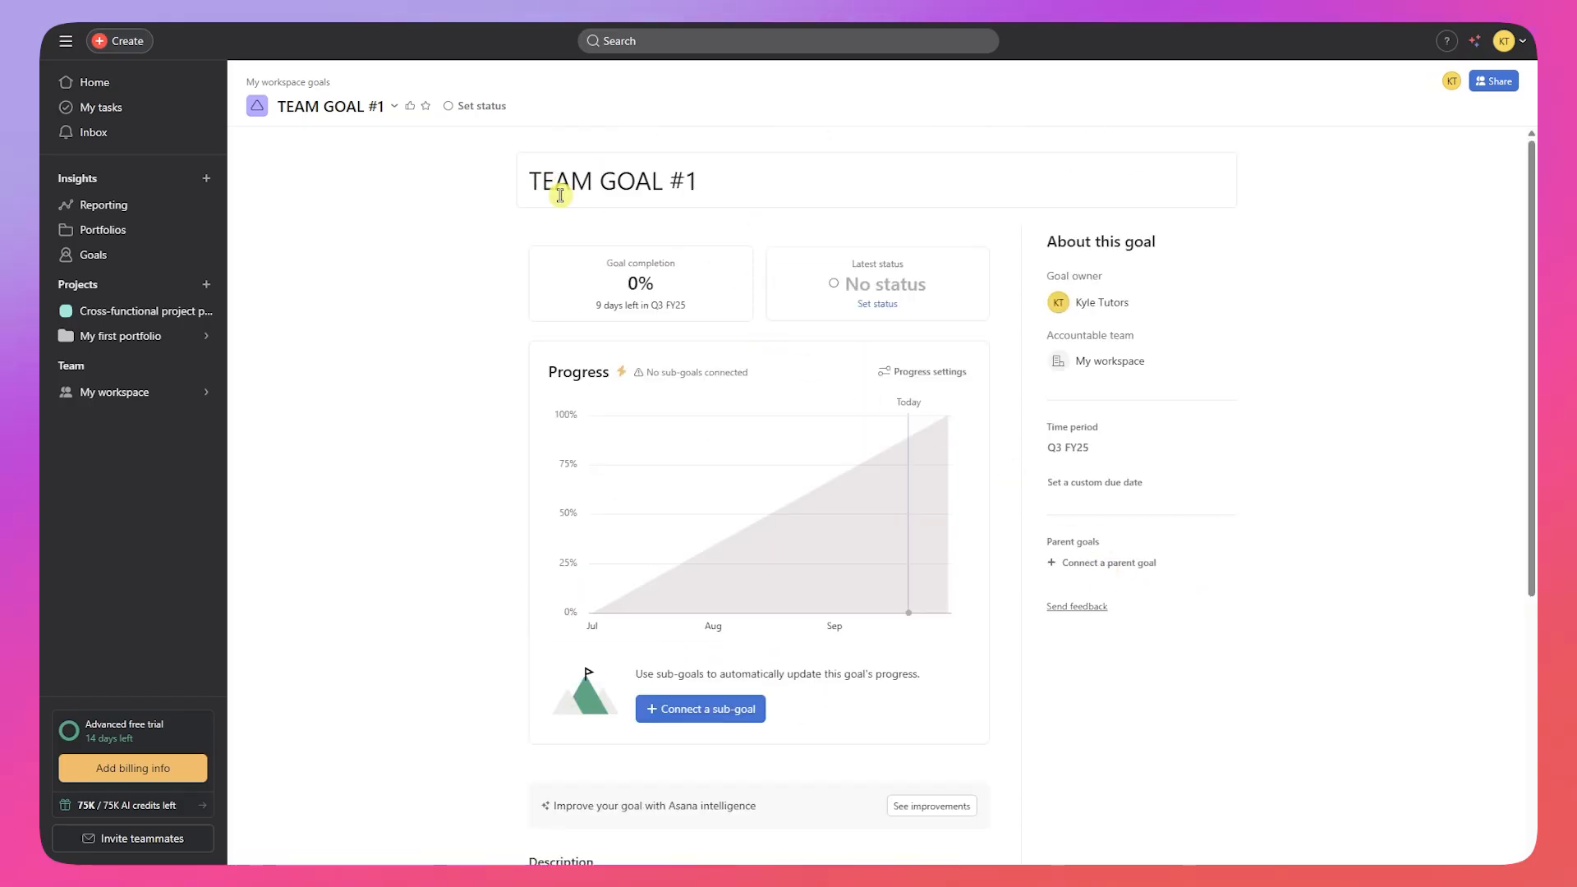
Step: Create and connect a public Q3 FY25 sub-goal titled "GET 1000 SUBSCRIBERS" under TEAM GOAL #1
{"action": "scroll", "coordinate": [443, 625], "scroll_direction": "down", "scroll_amount": 3}
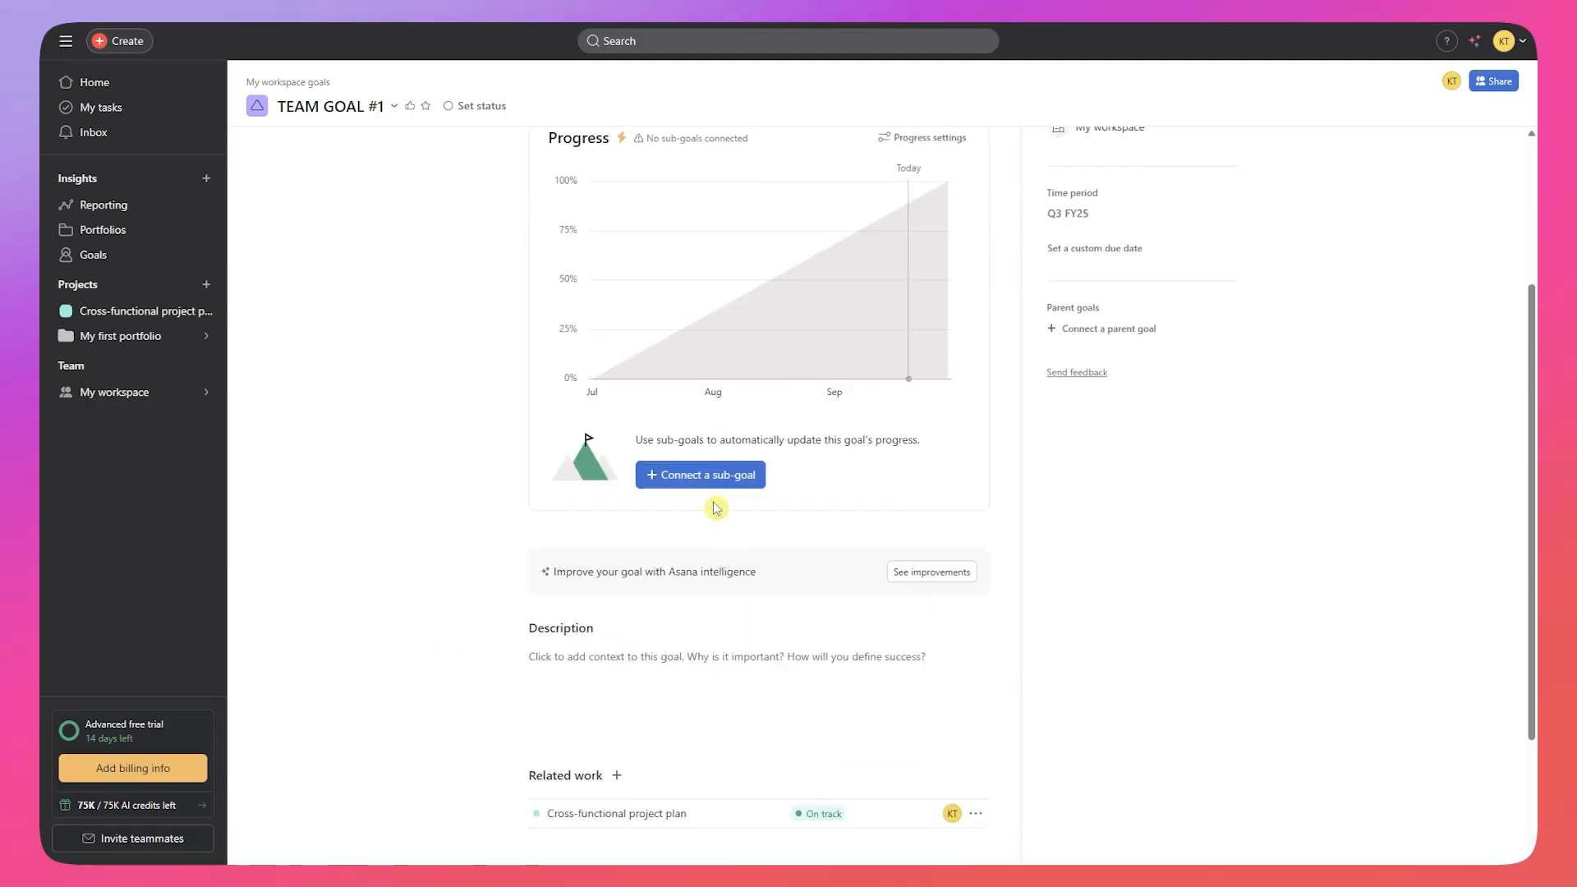
{"action": "left_click", "coordinate": [715, 474]}
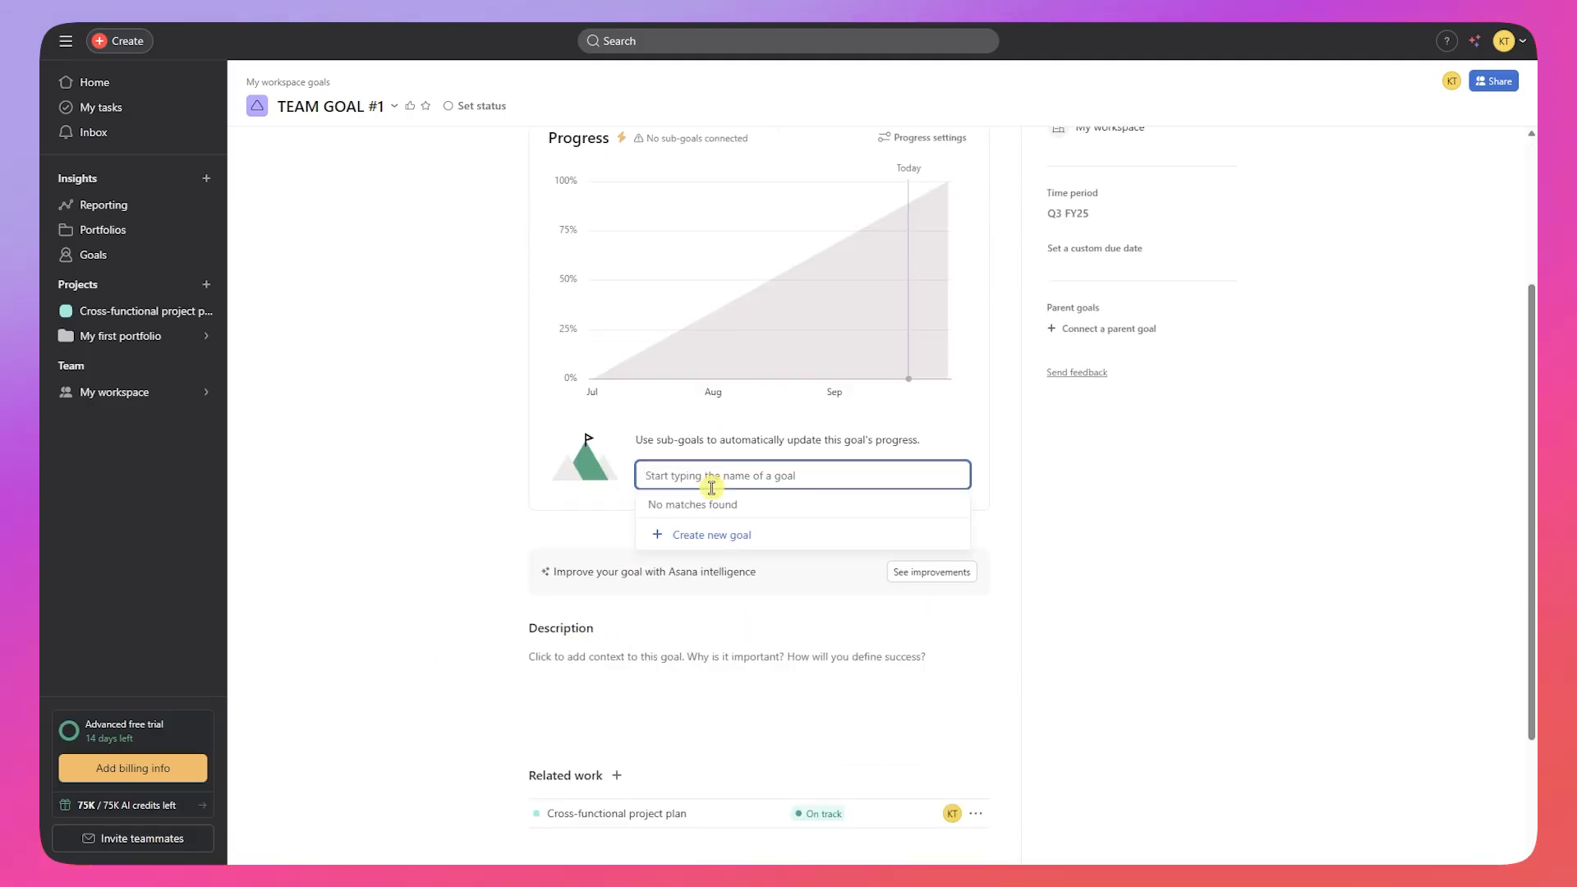
{"action": "left_click", "coordinate": [703, 540]}
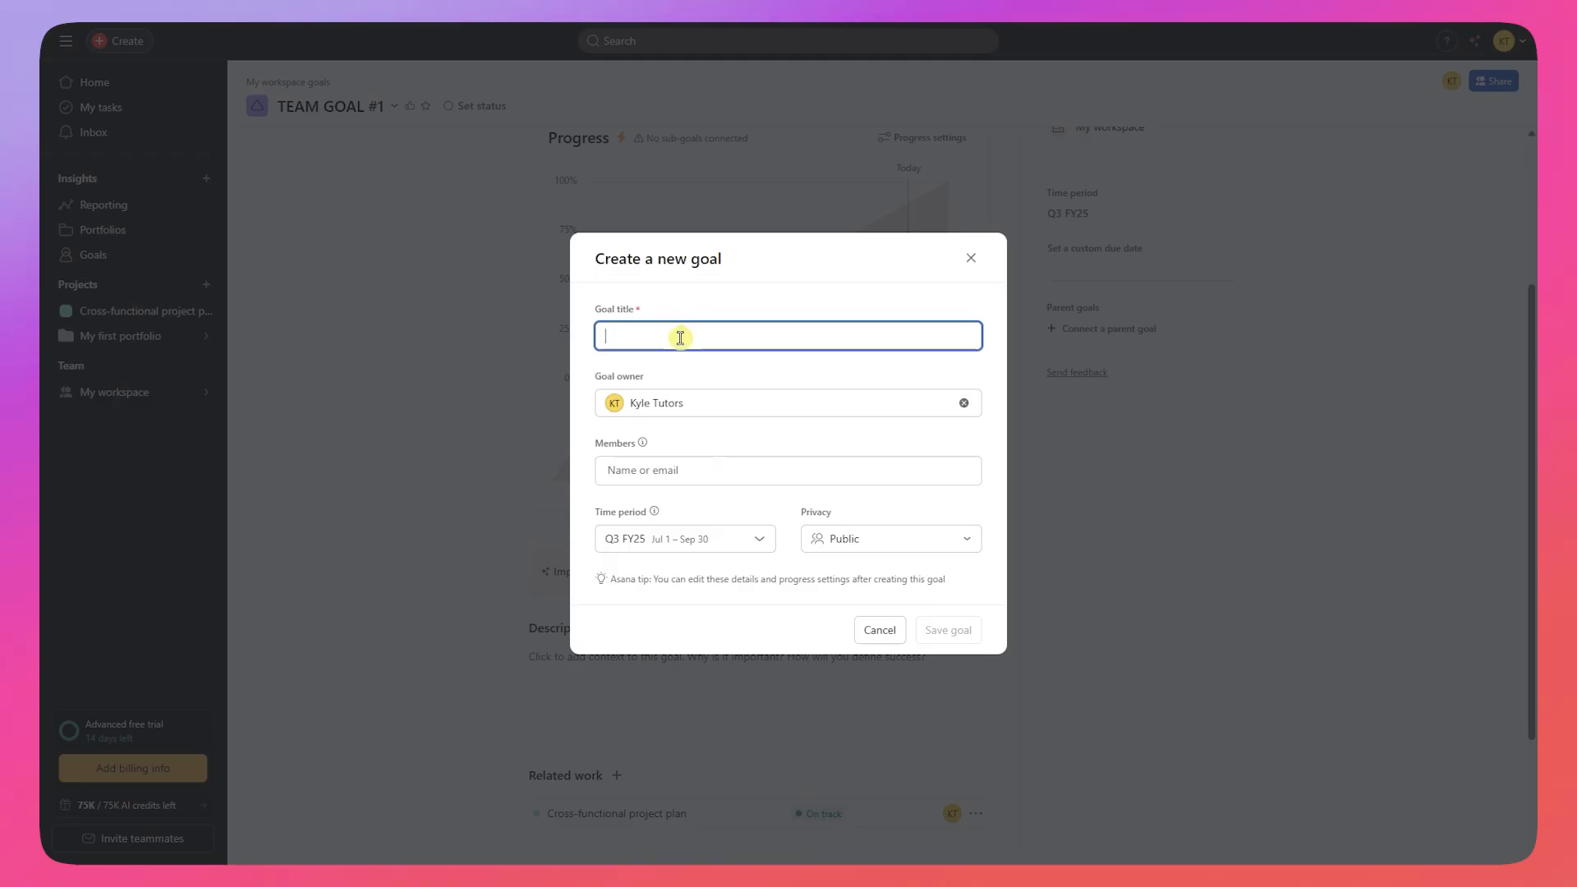
{"action": "type", "text": "AC"}
{"action": "key", "text": "BackSpace"}
{"action": "key", "text": "BackSpace"}
{"action": "type", "text": "AC"}
{"action": "key", "text": "BackSpace"}
{"action": "type", "text": "GET 1000"}
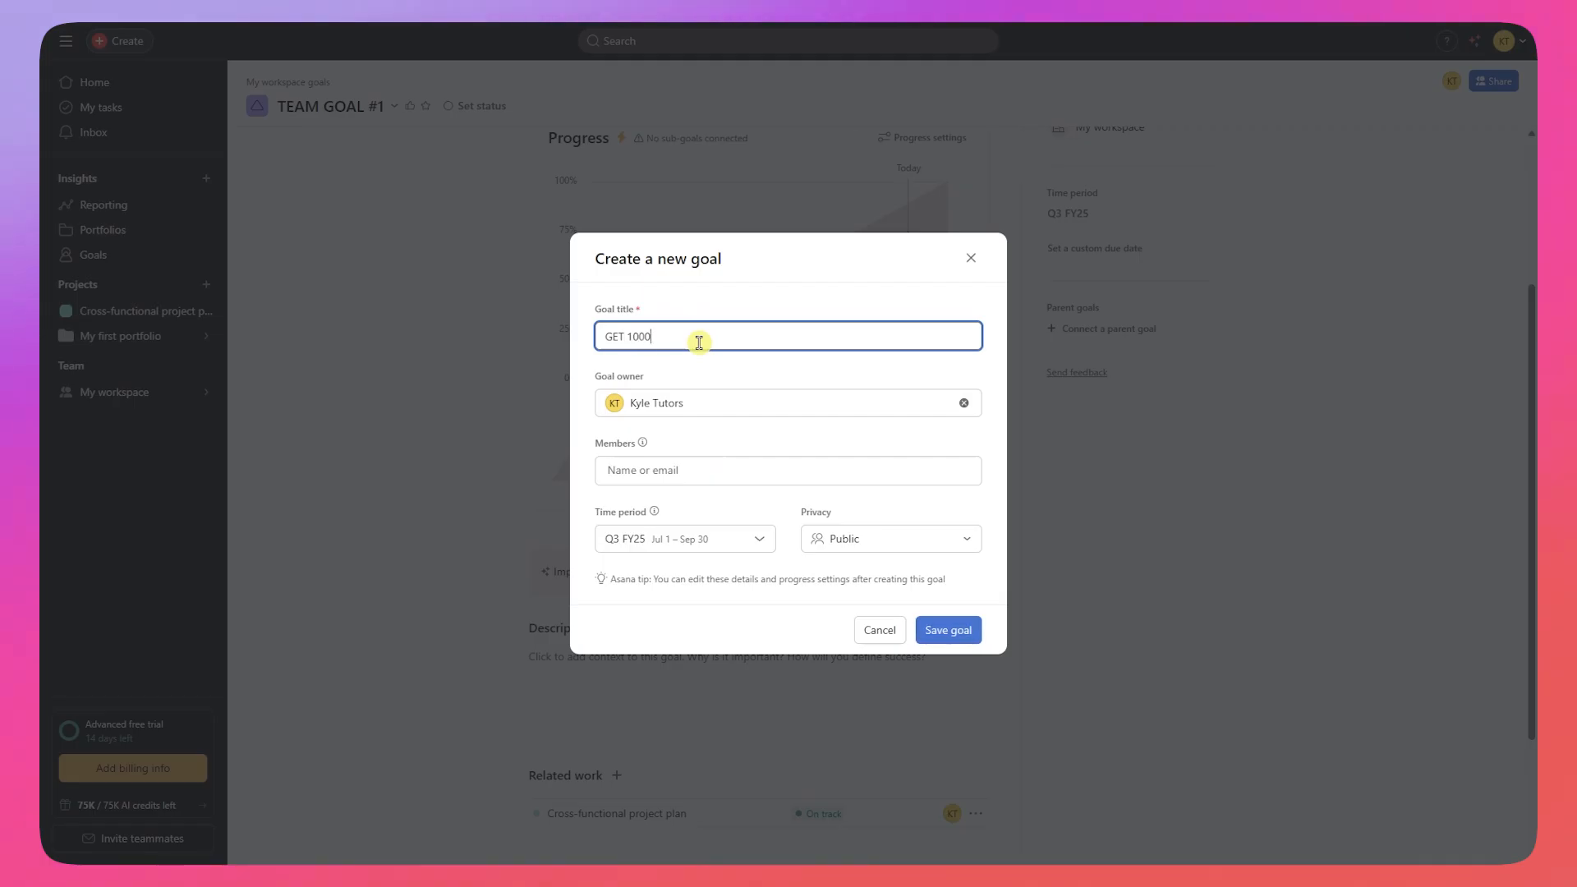
{"action": "type", "text": " SUBSCRIBERS"}
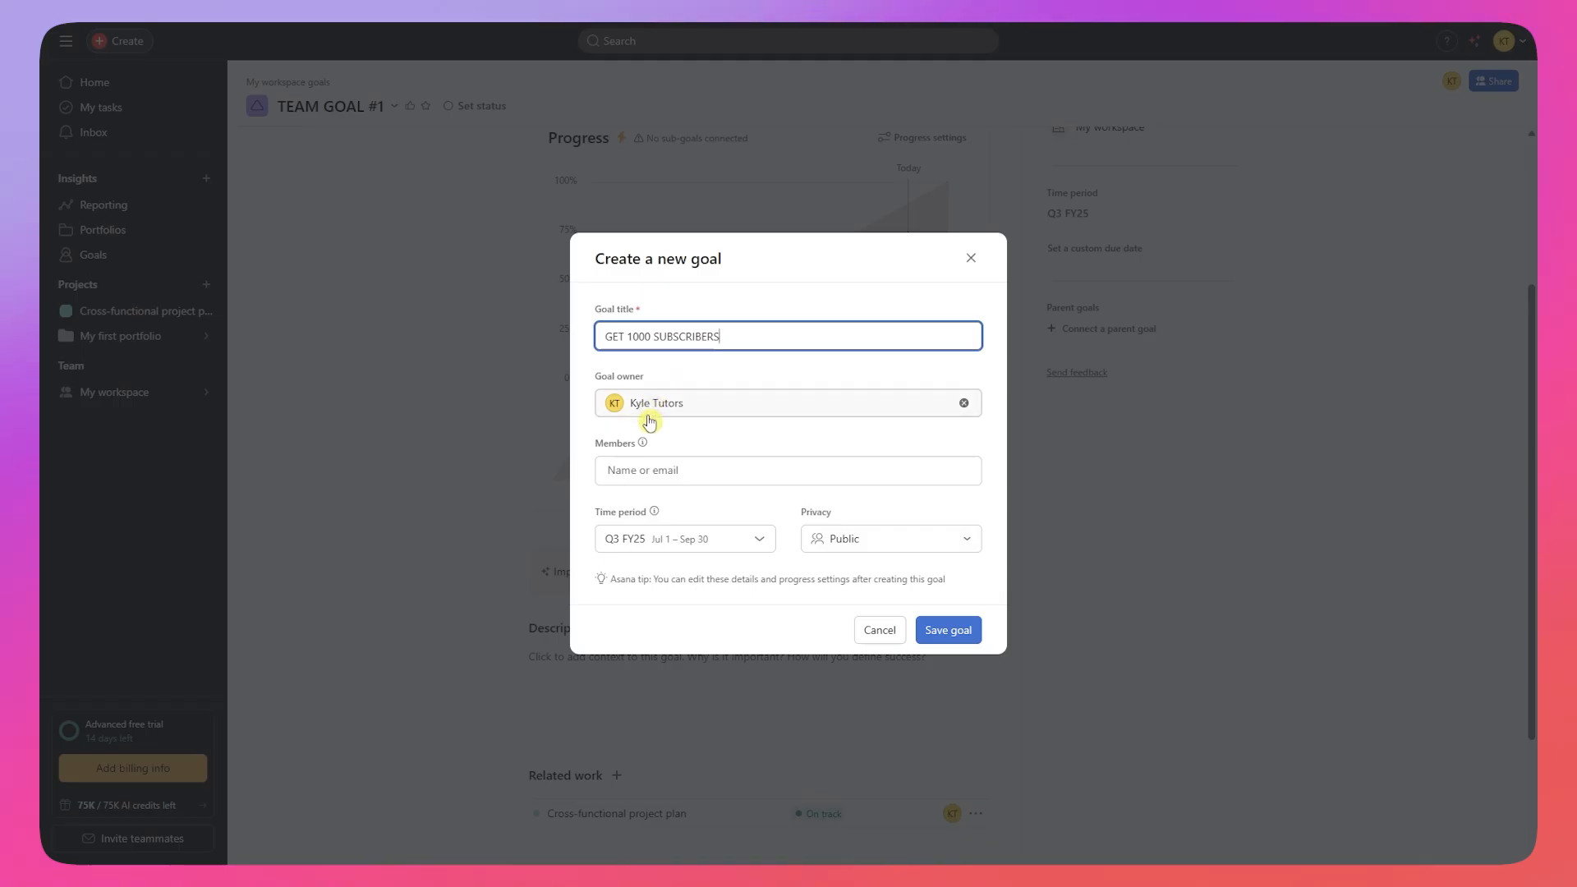
{"action": "left_click", "coordinate": [961, 635]}
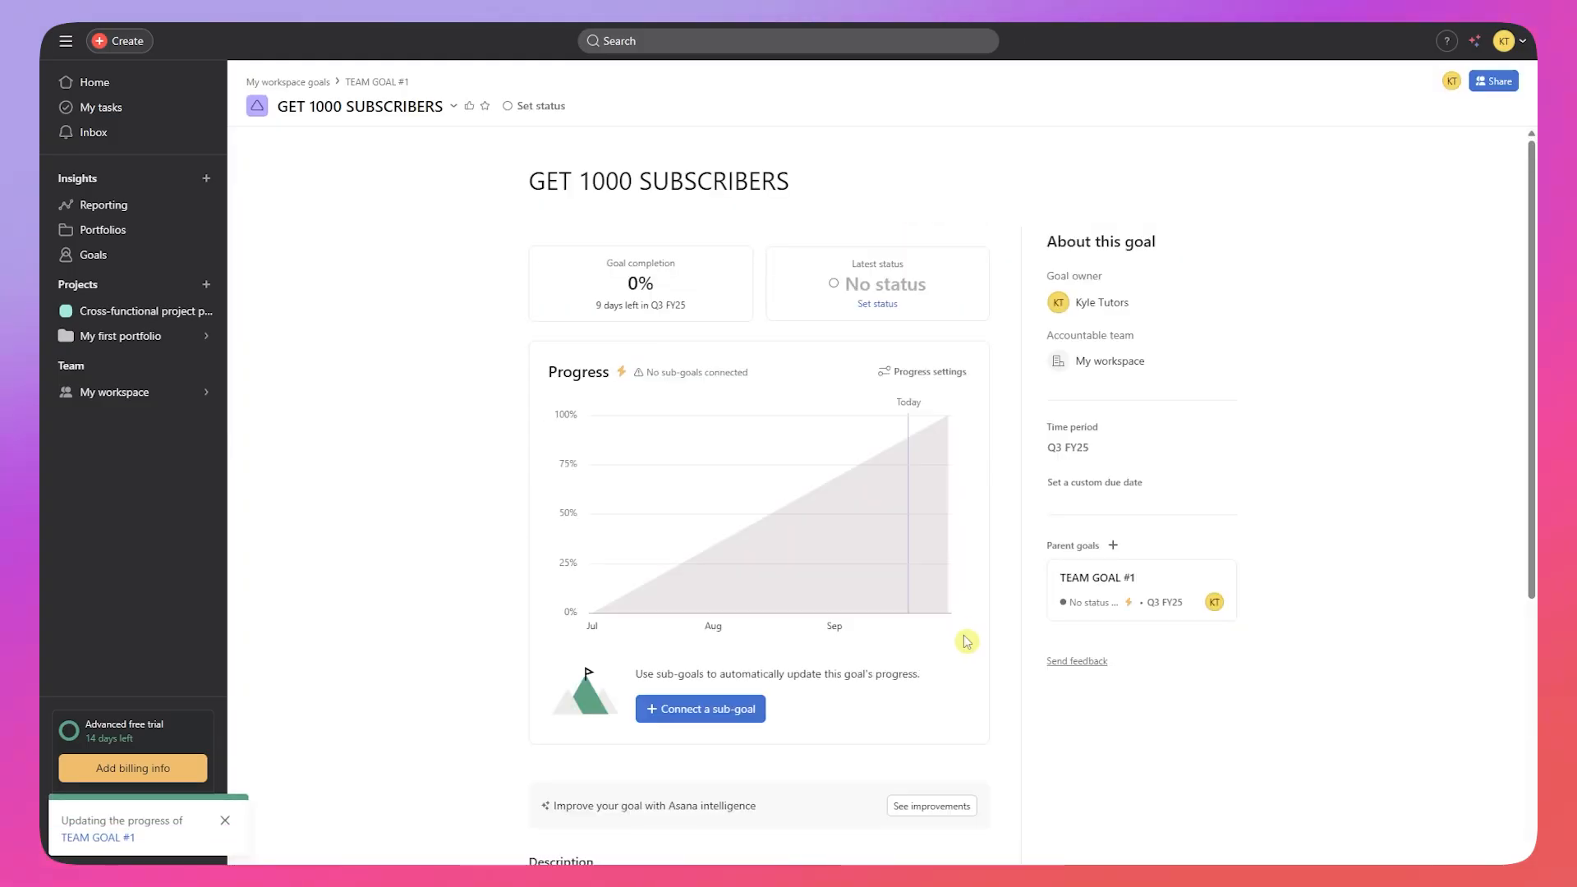
Step: Look over the sub-goal's page, and return to the workspace's team goals to view the Goals list
{"action": "scroll", "coordinate": [946, 531], "scroll_direction": "down", "scroll_amount": 5}
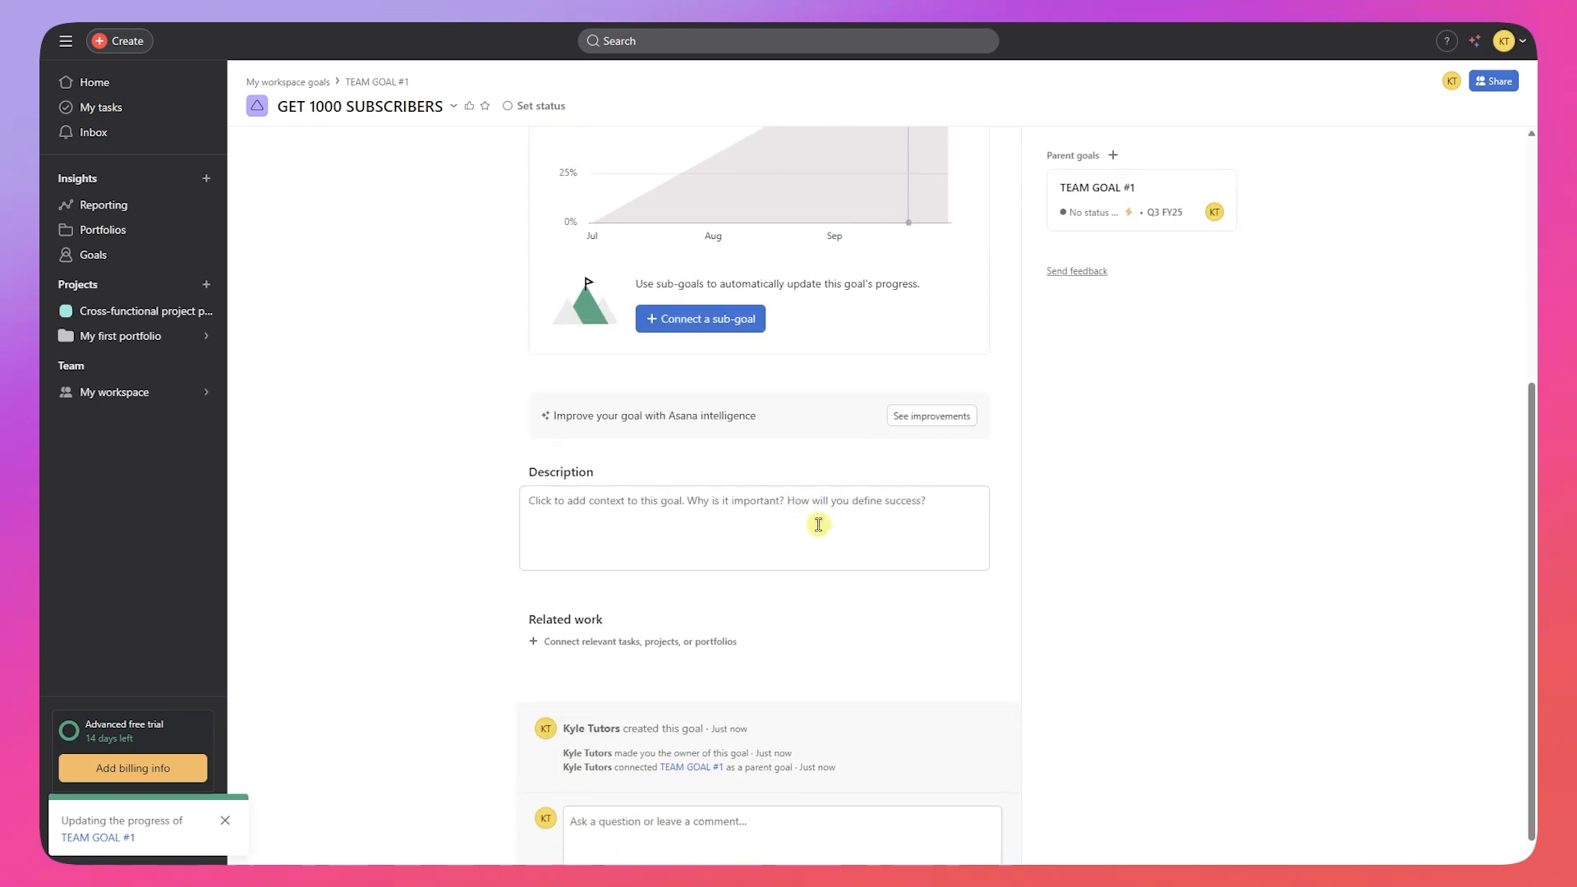
{"action": "scroll", "coordinate": [789, 524], "scroll_direction": "up", "scroll_amount": 5}
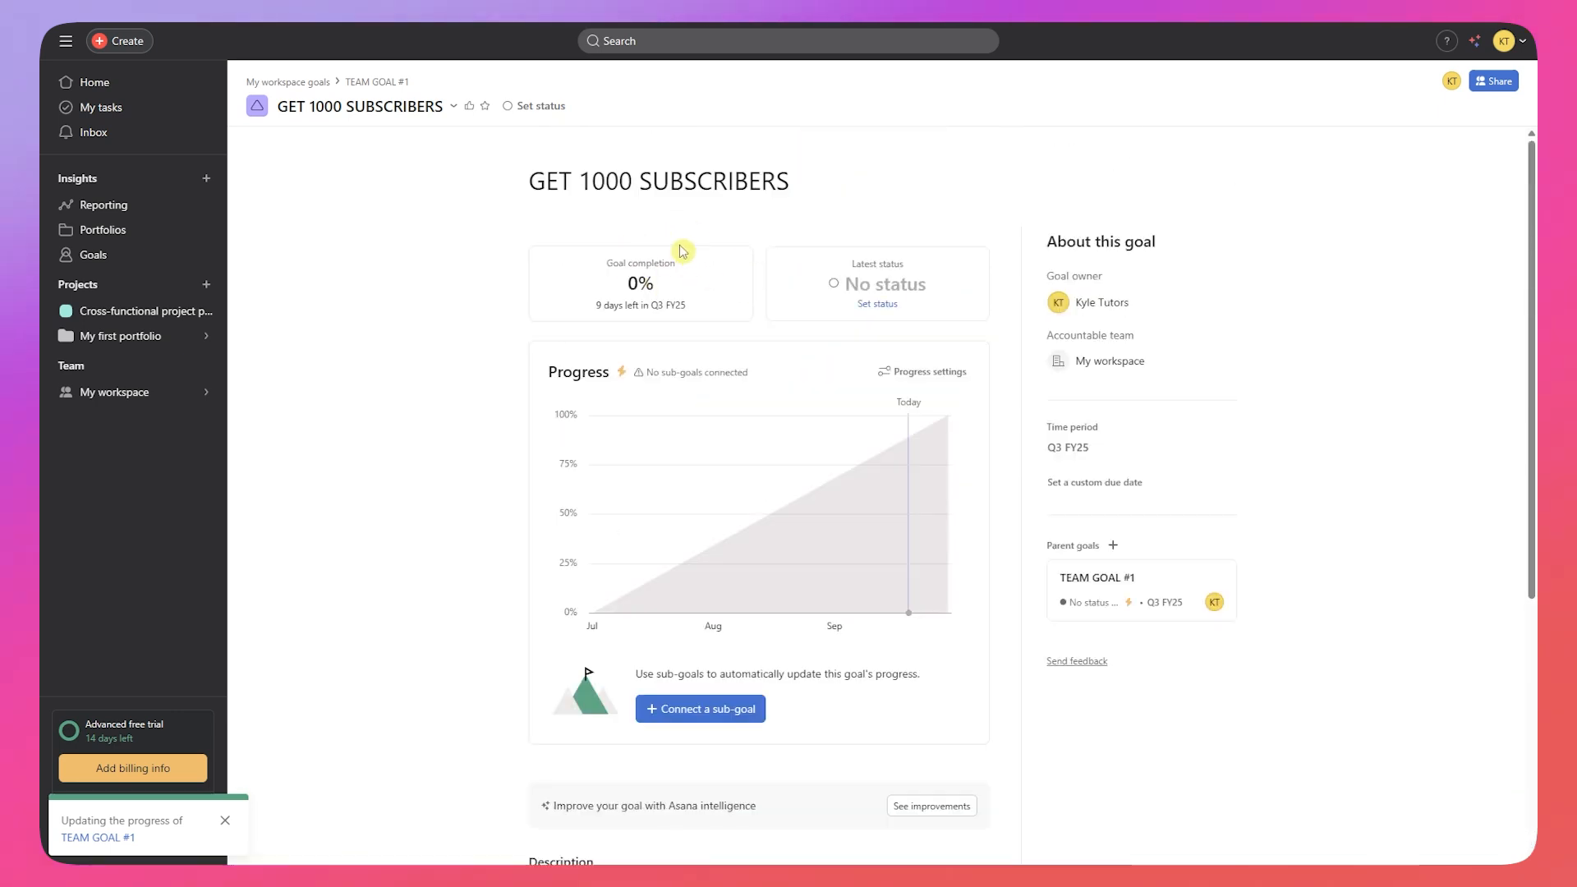
{"action": "left_click", "coordinate": [294, 86]}
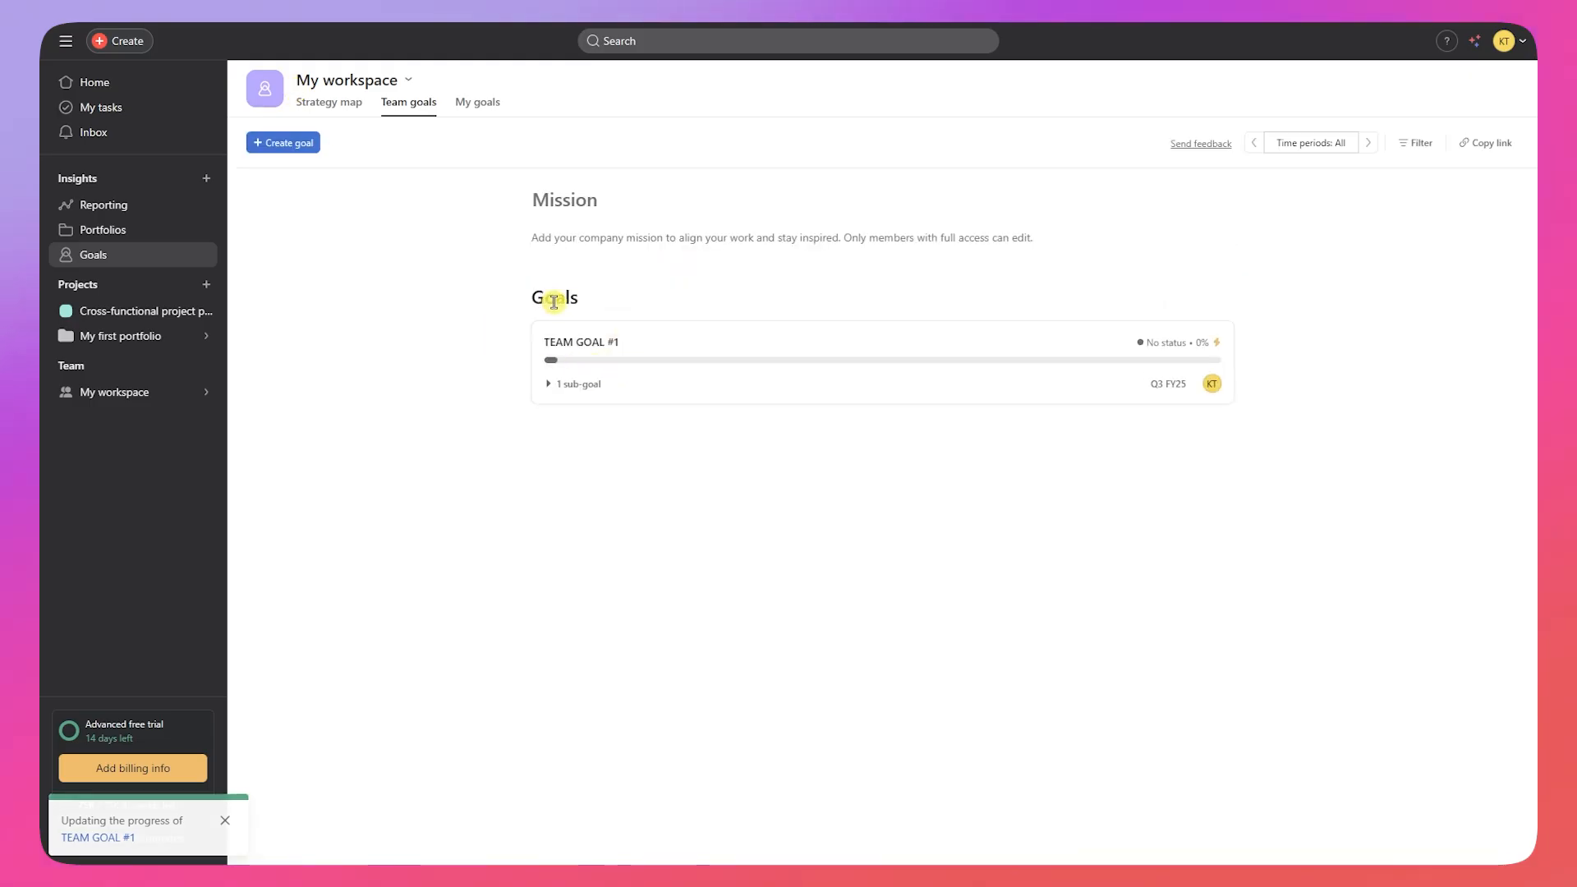
{"action": "left_click_drag", "start_coordinate": [552, 300], "coordinate": [637, 352]}
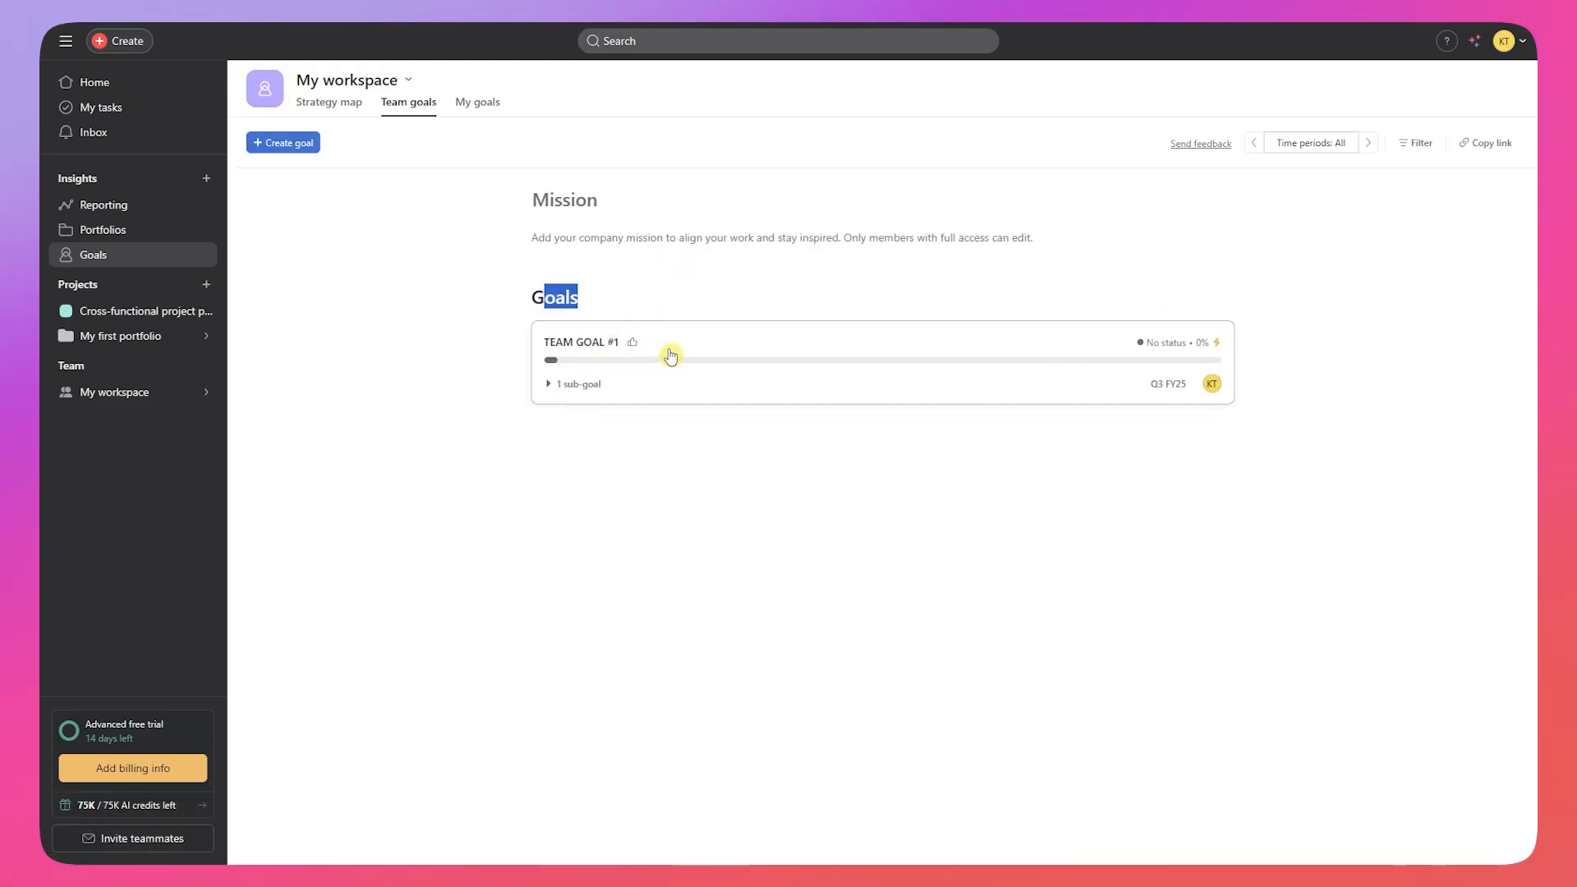
Step: Expand TEAM GOAL #1's sub-goals and look over the GET 1000 SUBSCRIBERS sub-goal page
{"action": "left_click", "coordinate": [549, 386]}
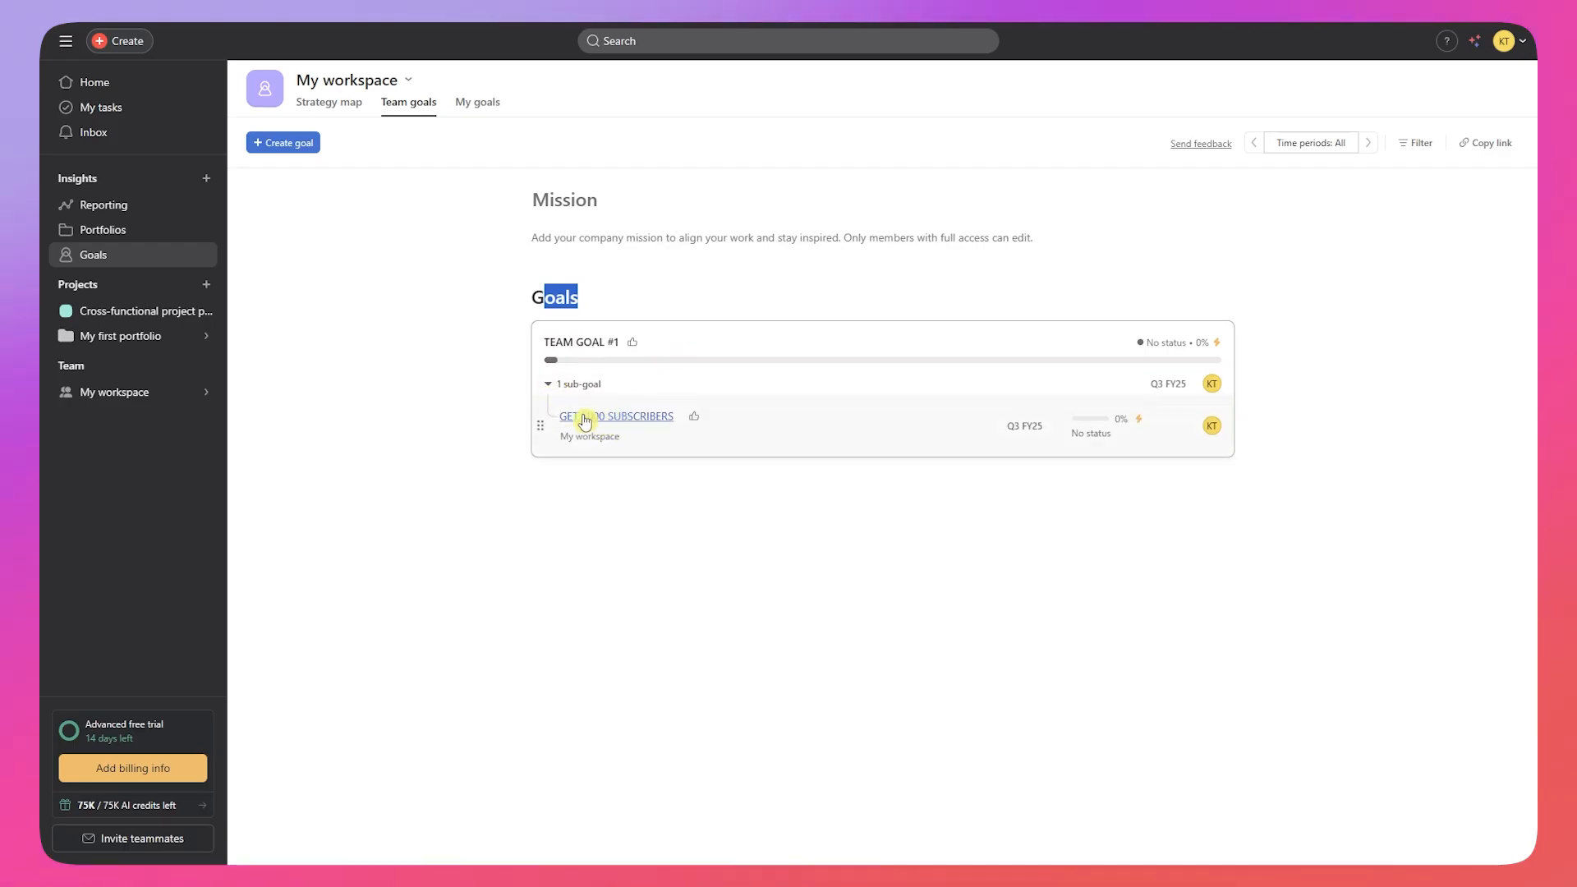
{"action": "left_click", "coordinate": [625, 425]}
{"action": "scroll", "coordinate": [821, 575], "scroll_direction": "down", "scroll_amount": 3}
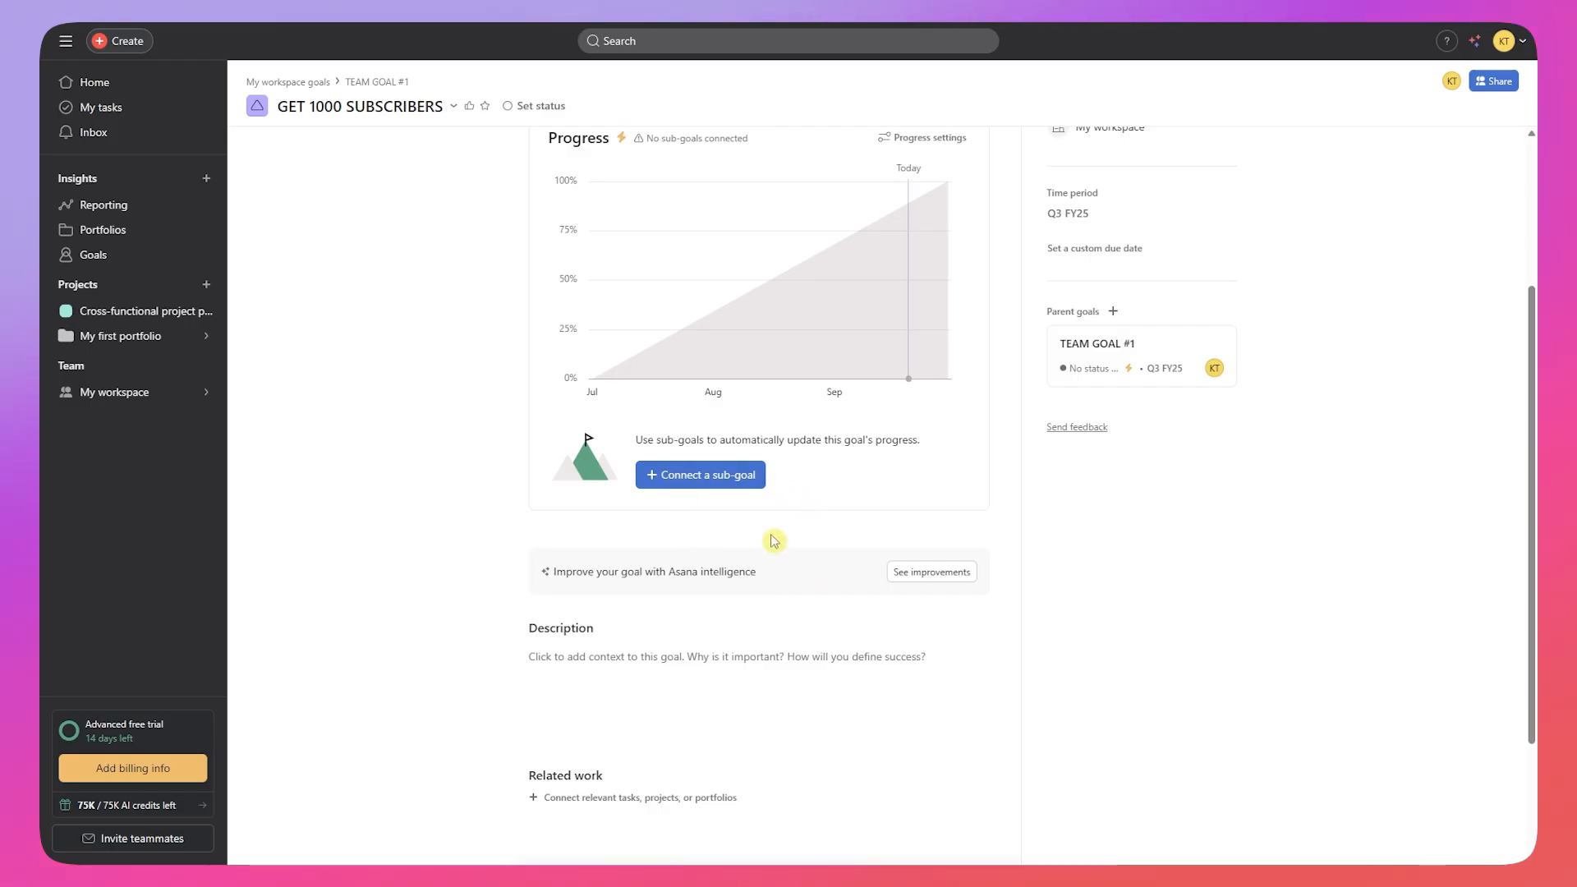
{"action": "scroll", "coordinate": [773, 554], "scroll_direction": "up", "scroll_amount": 3}
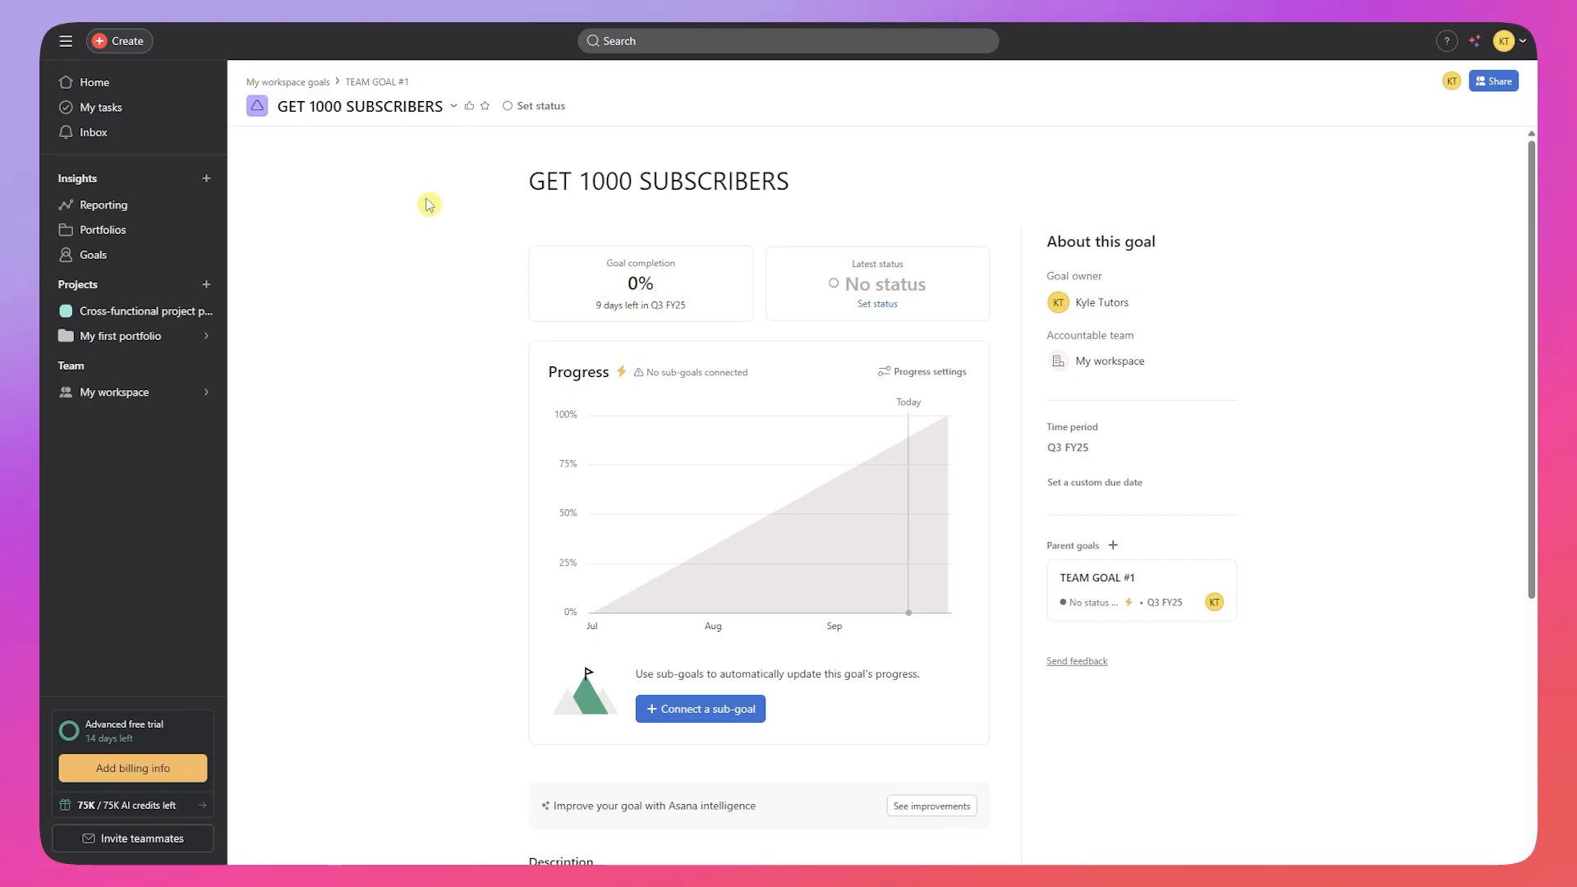
Step: Open TEAM GOAL #1 and examine its progress chart, sub-goal, description, related work and activity log
{"action": "left_click", "coordinate": [278, 84]}
{"action": "left_click", "coordinate": [694, 352]}
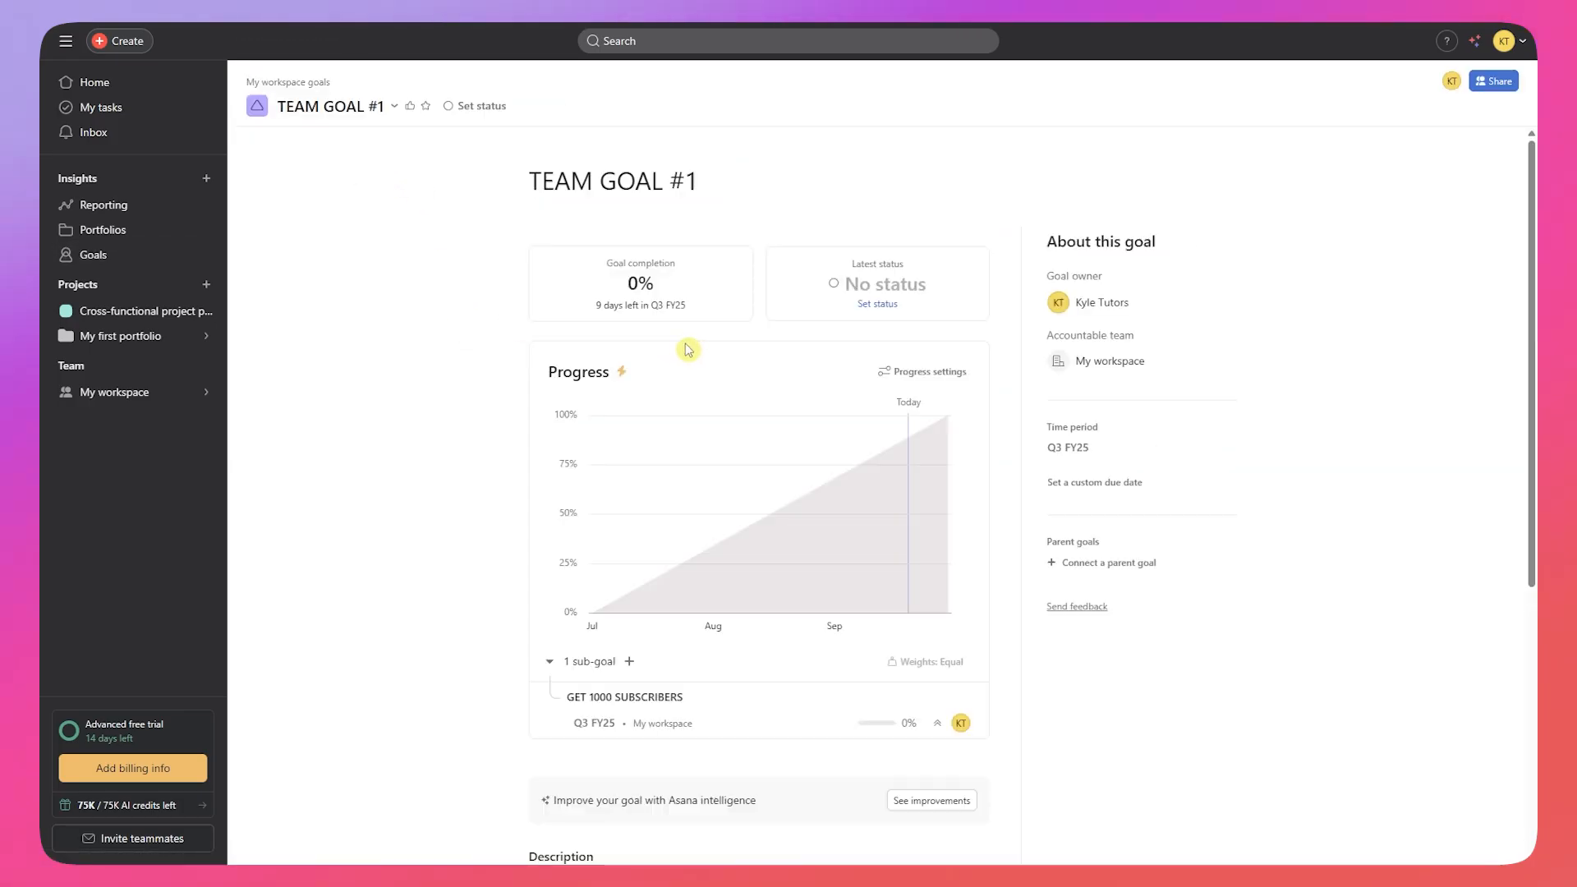
{"action": "scroll", "coordinate": [858, 425], "scroll_direction": "down", "scroll_amount": 5}
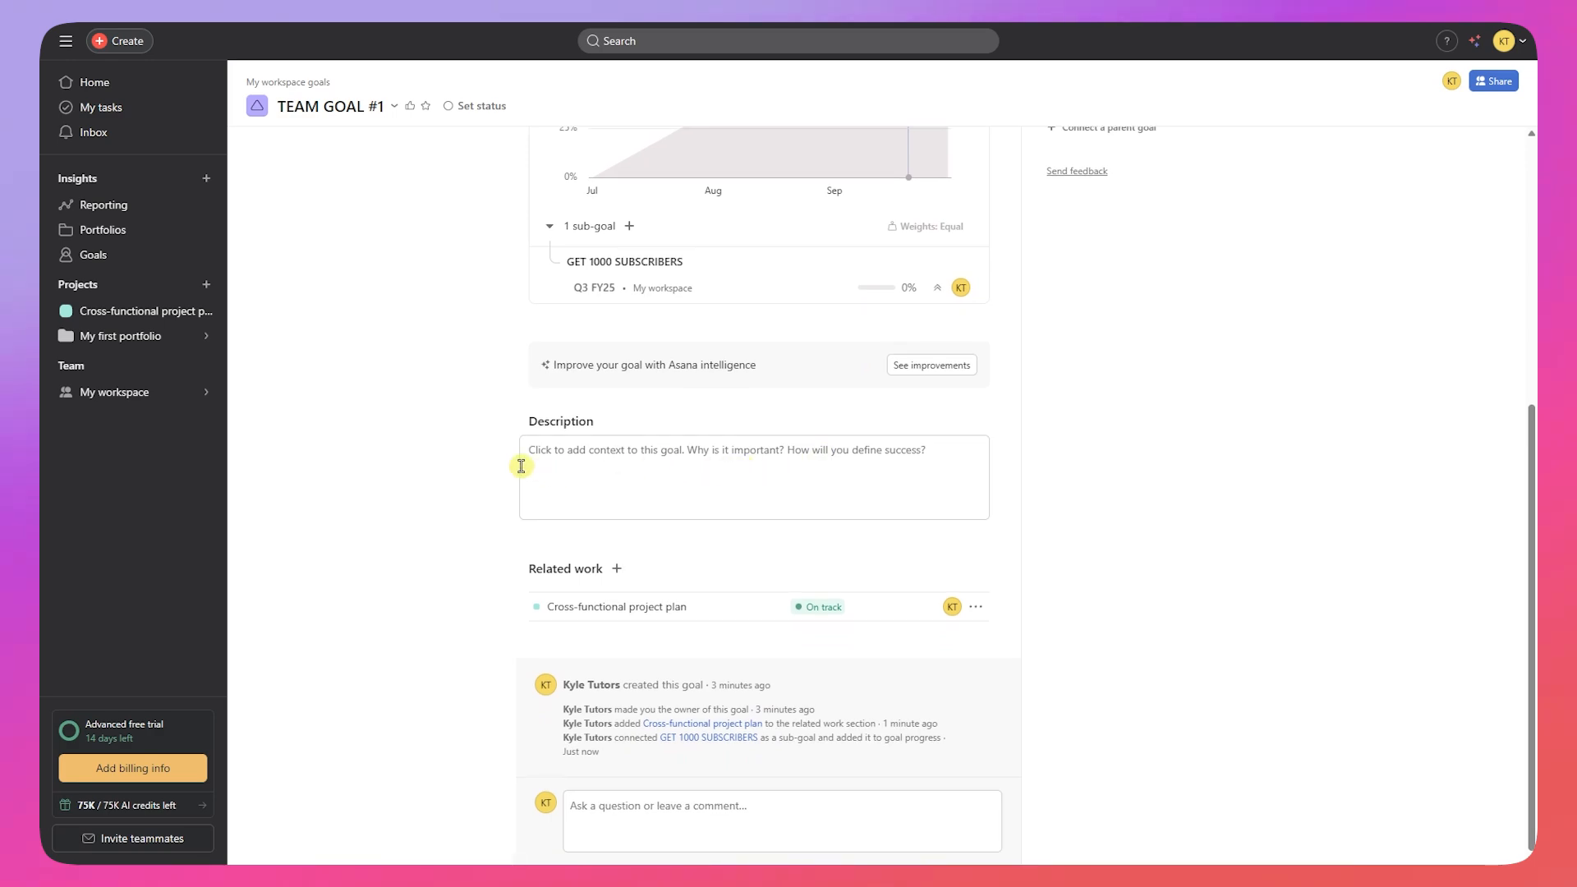
{"action": "scroll", "coordinate": [452, 440], "scroll_direction": "up", "scroll_amount": 4}
{"action": "scroll", "coordinate": [452, 493], "scroll_direction": "down", "scroll_amount": 4}
{"action": "scroll", "coordinate": [453, 488], "scroll_direction": "up", "scroll_amount": 5}
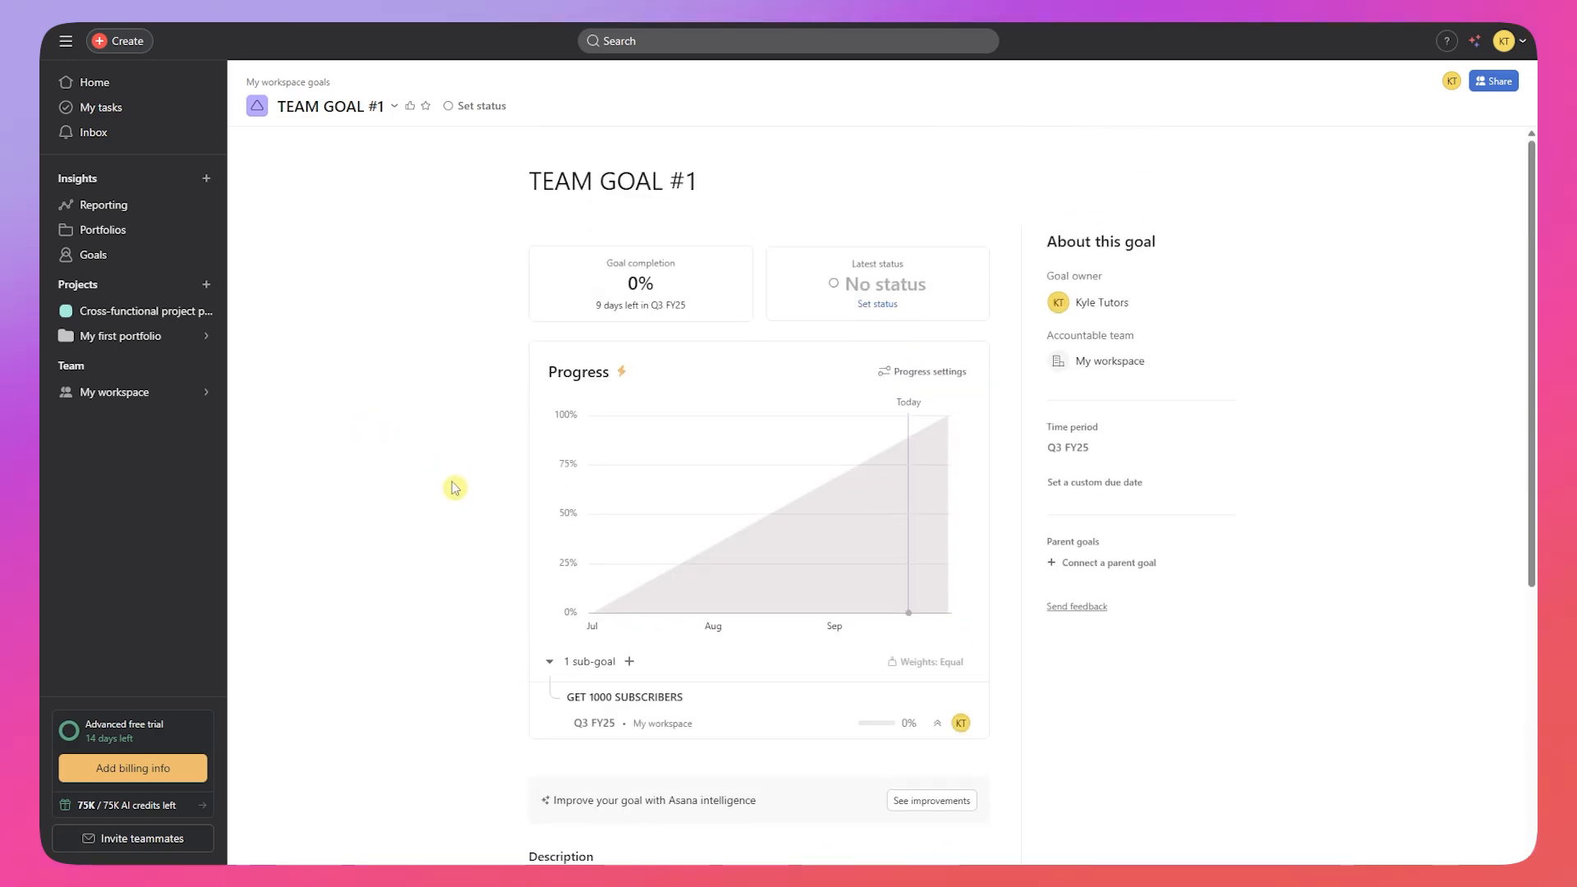
{"action": "scroll", "coordinate": [456, 498], "scroll_direction": "down", "scroll_amount": 5}
{"action": "scroll", "coordinate": [637, 422], "scroll_direction": "up", "scroll_amount": 5}
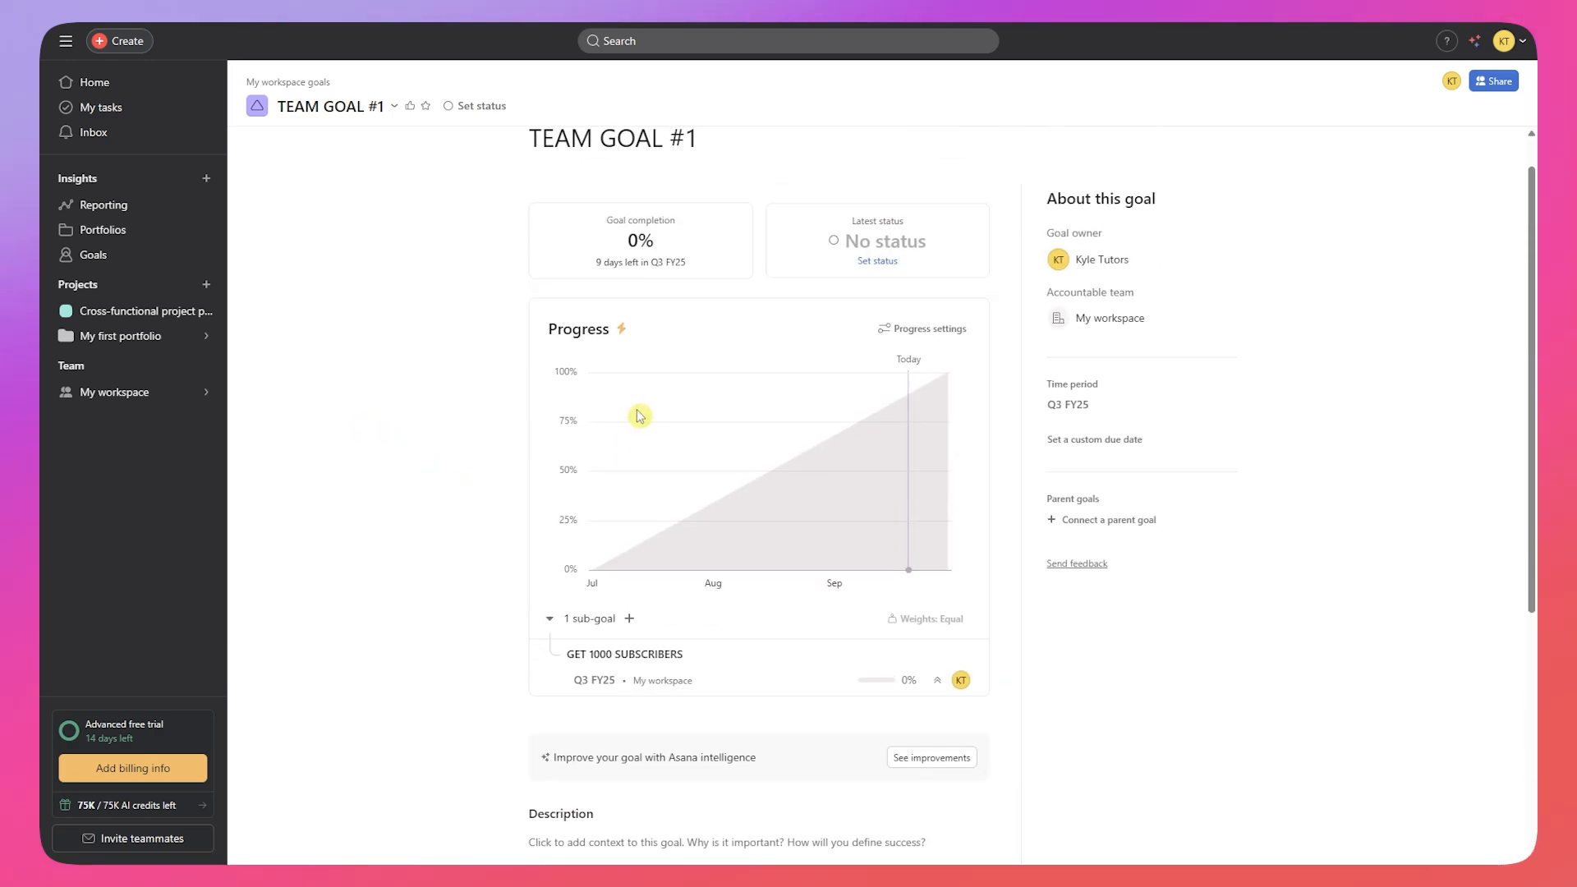
Step: Return to the workspace's team goals, collapse the sub-goals of TEAM GOAL #1, and view My goals with time period, progress and owner
{"action": "left_click", "coordinate": [267, 83]}
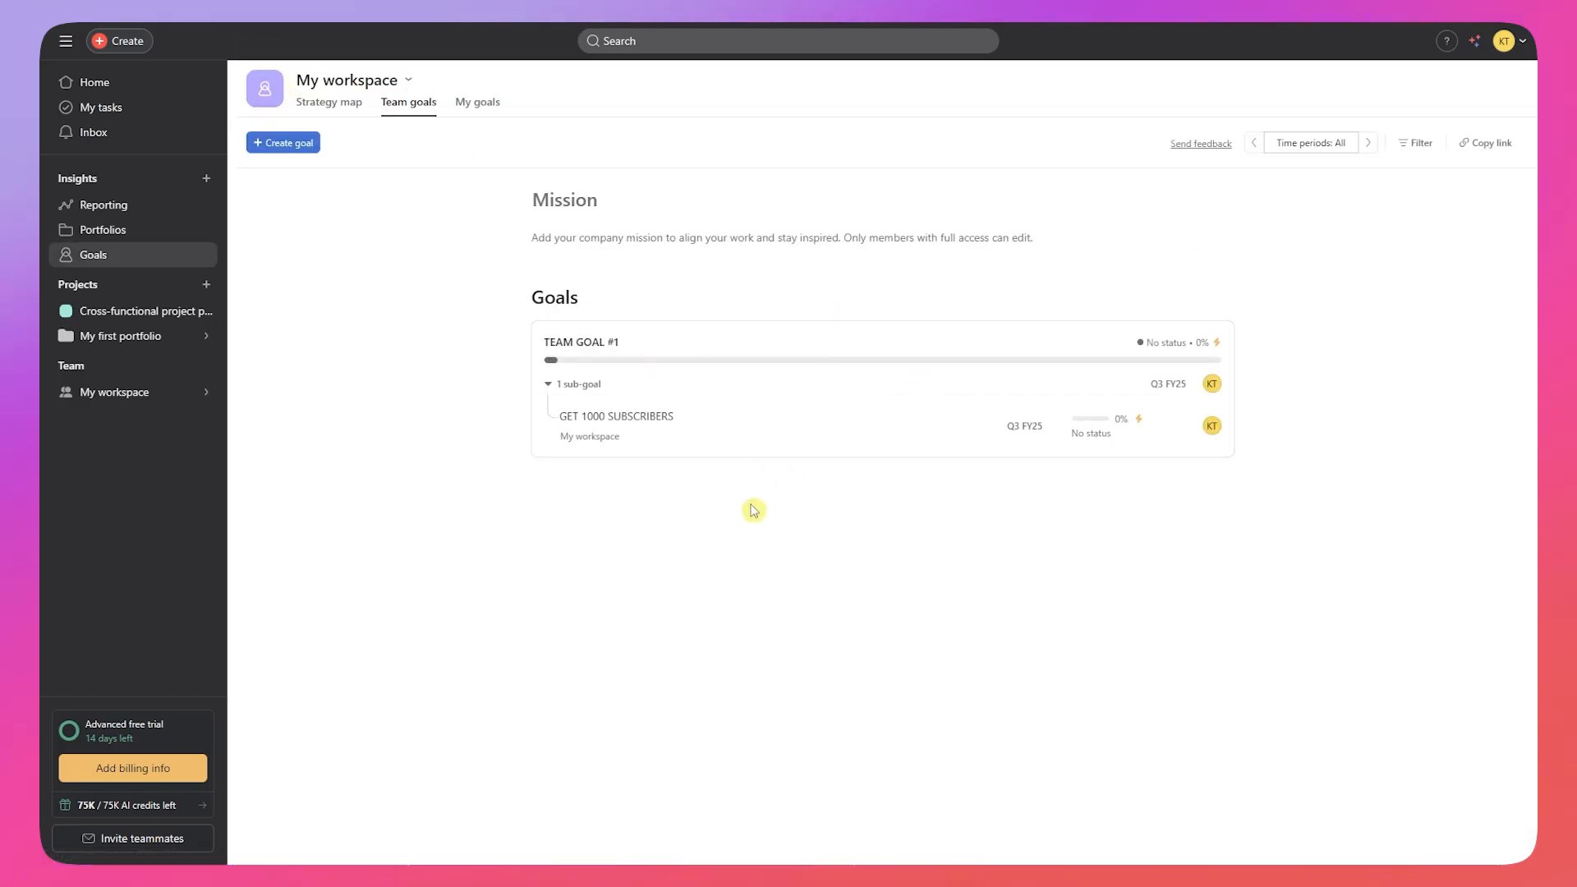
{"action": "left_click", "coordinate": [549, 383]}
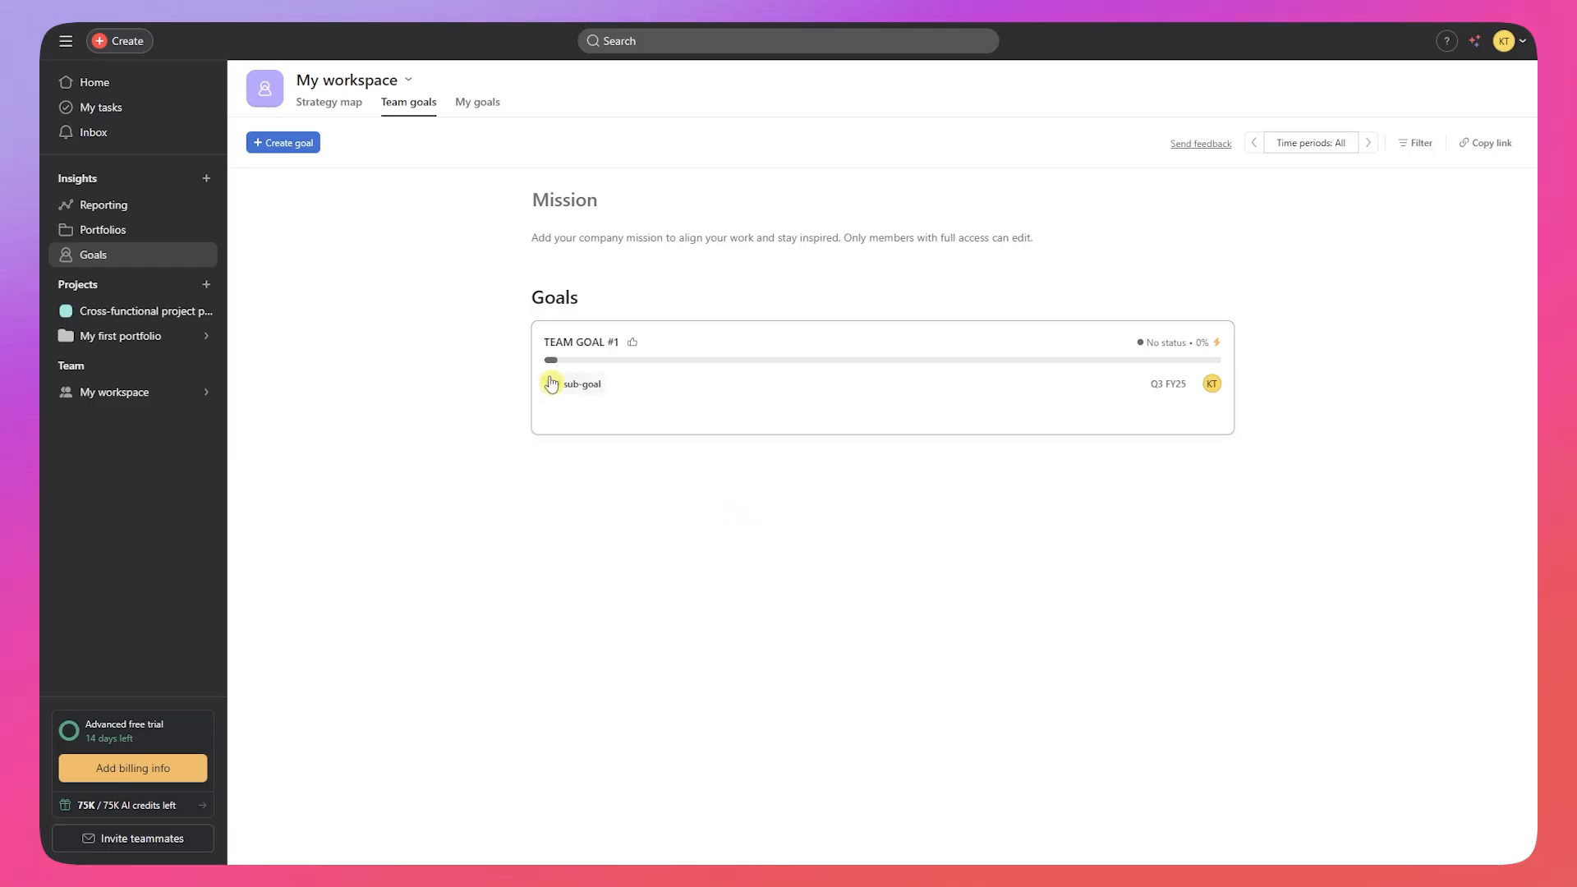
{"action": "left_click", "coordinate": [493, 106]}
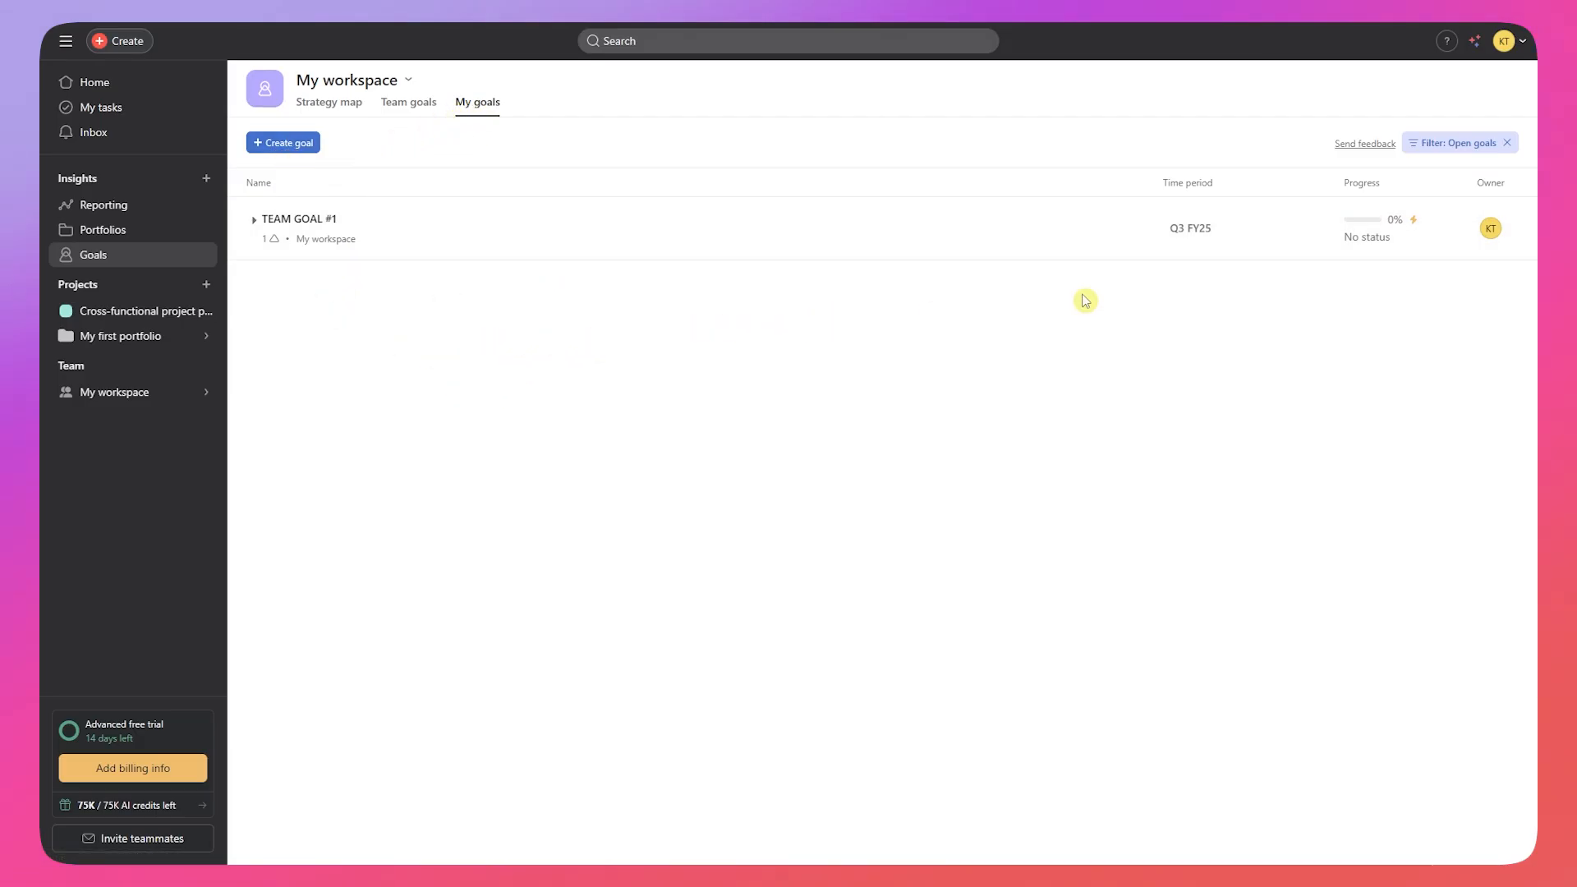
{"action": "mouse_move", "coordinate": [1489, 236]}
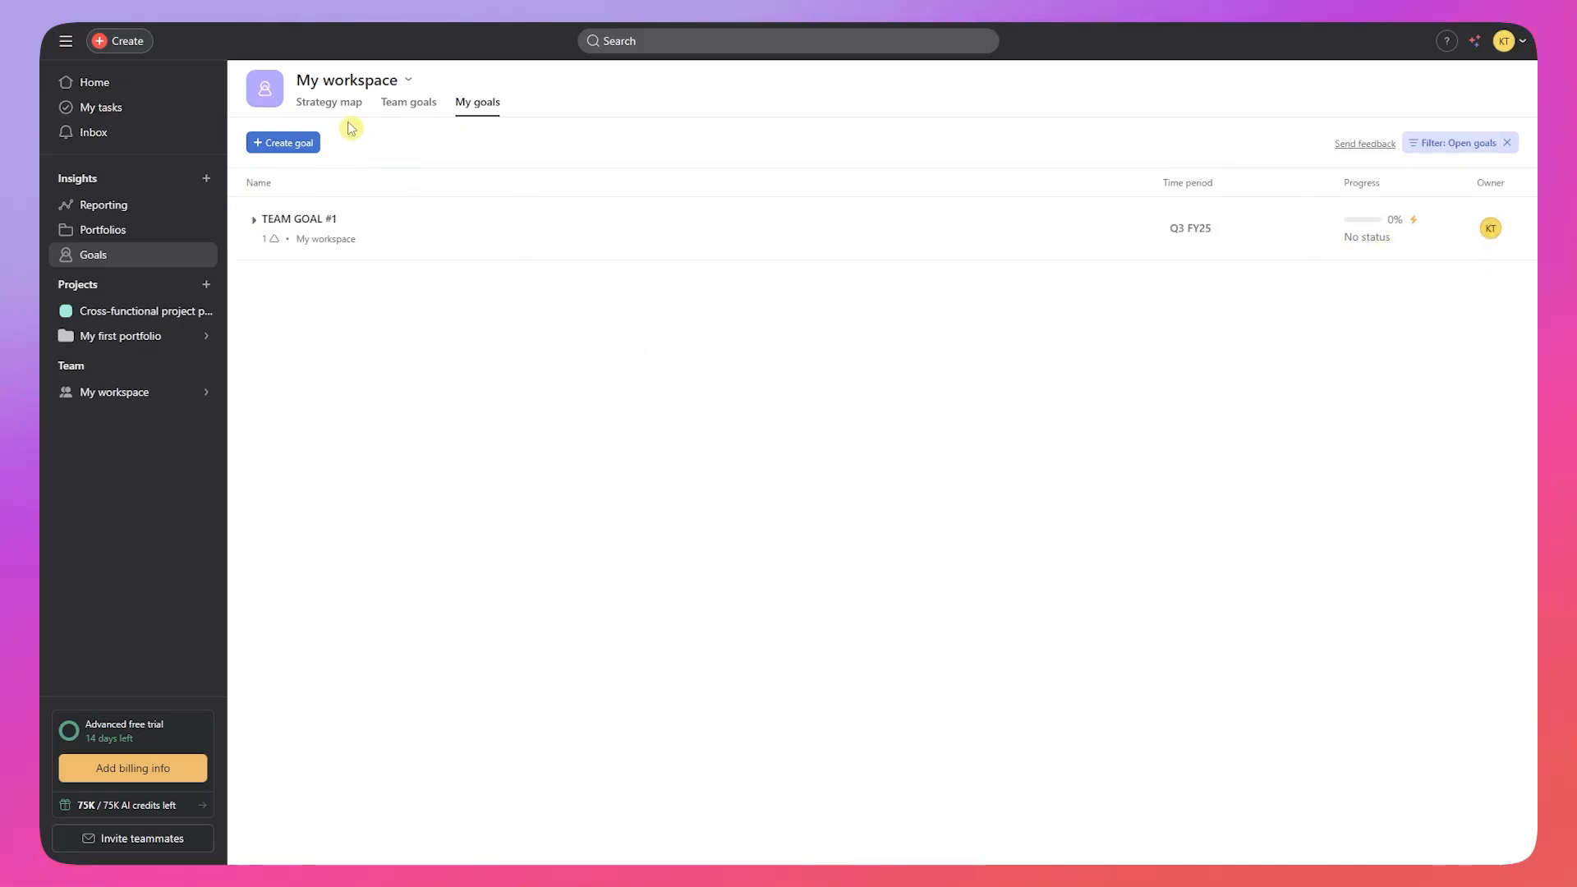
Step: Create a goal titled "SAMPLE GOAL" through the strategy map's welcome setup, leaving both subgoals empty
{"action": "left_click", "coordinate": [330, 104]}
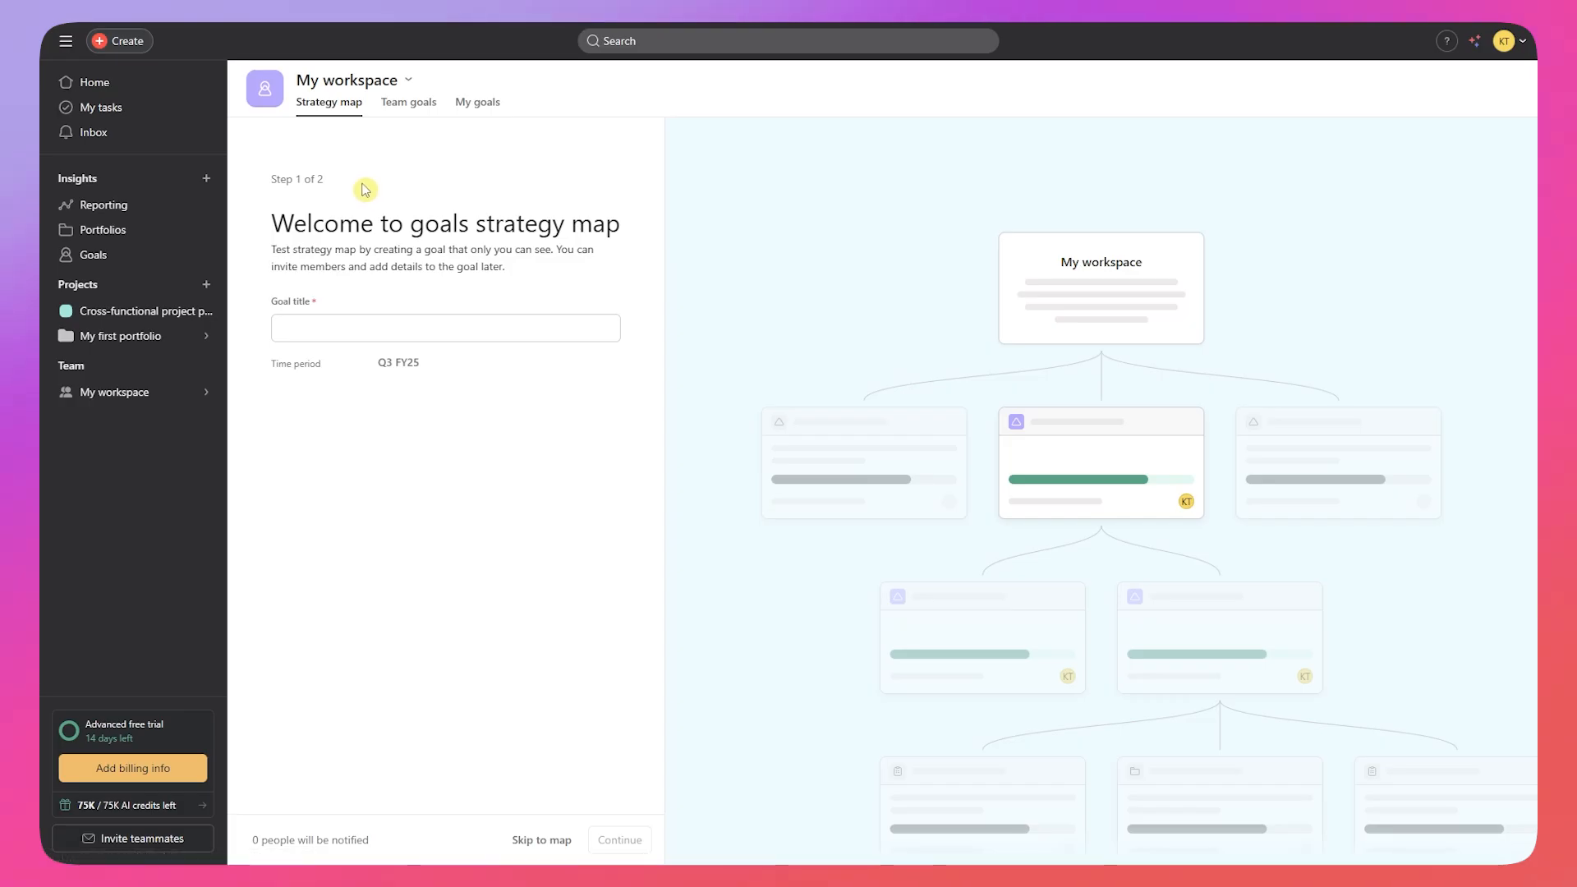
{"action": "left_click_drag", "start_coordinate": [271, 225], "coordinate": [637, 233]}
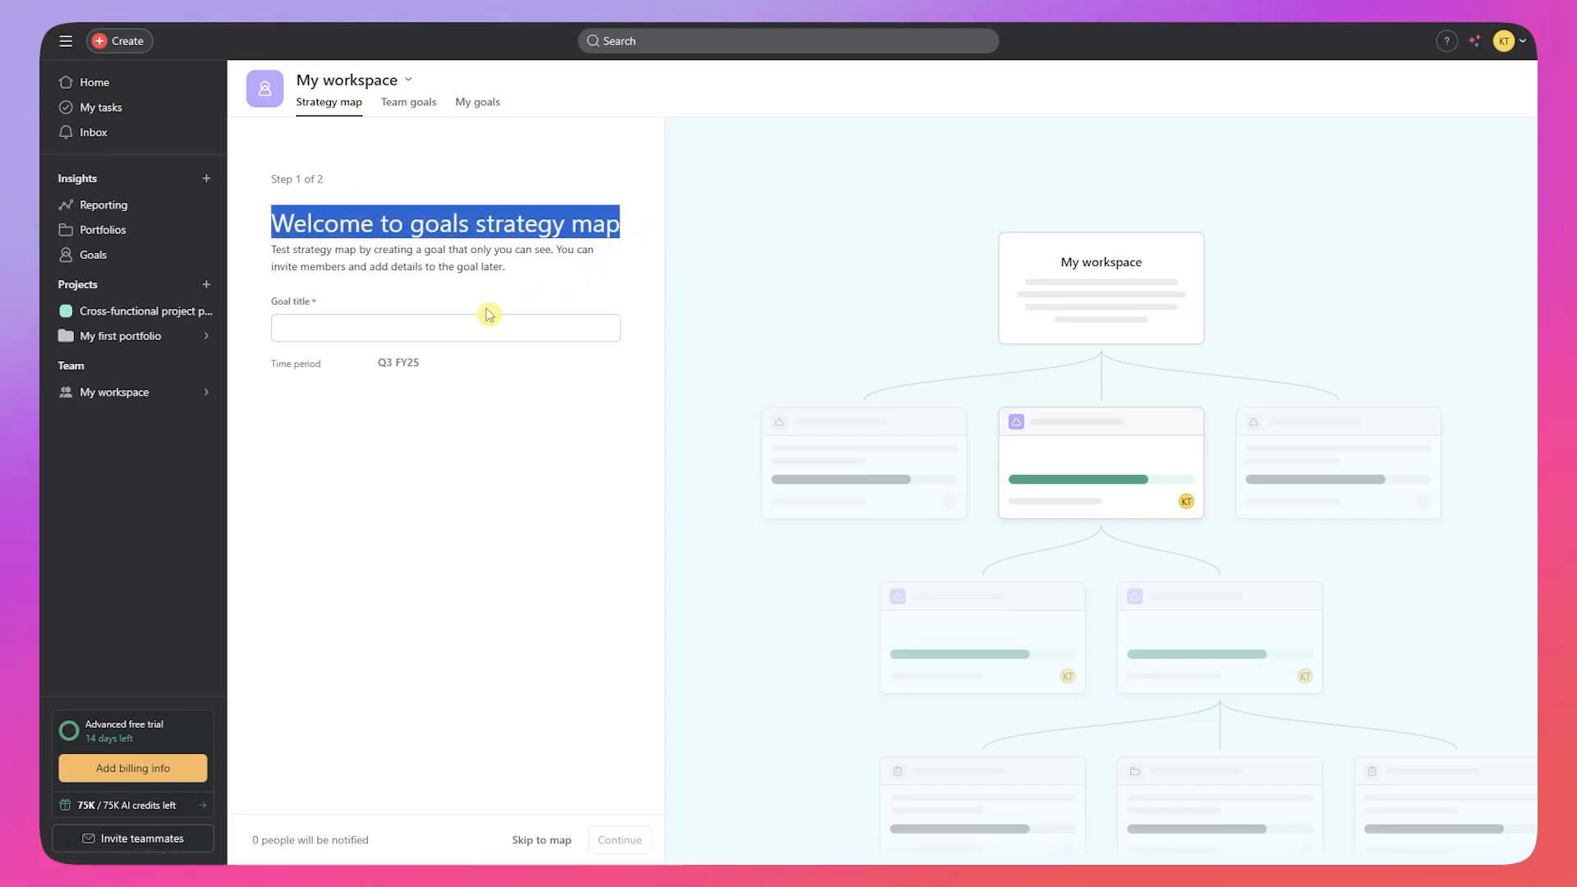
{"action": "left_click", "coordinate": [468, 329]}
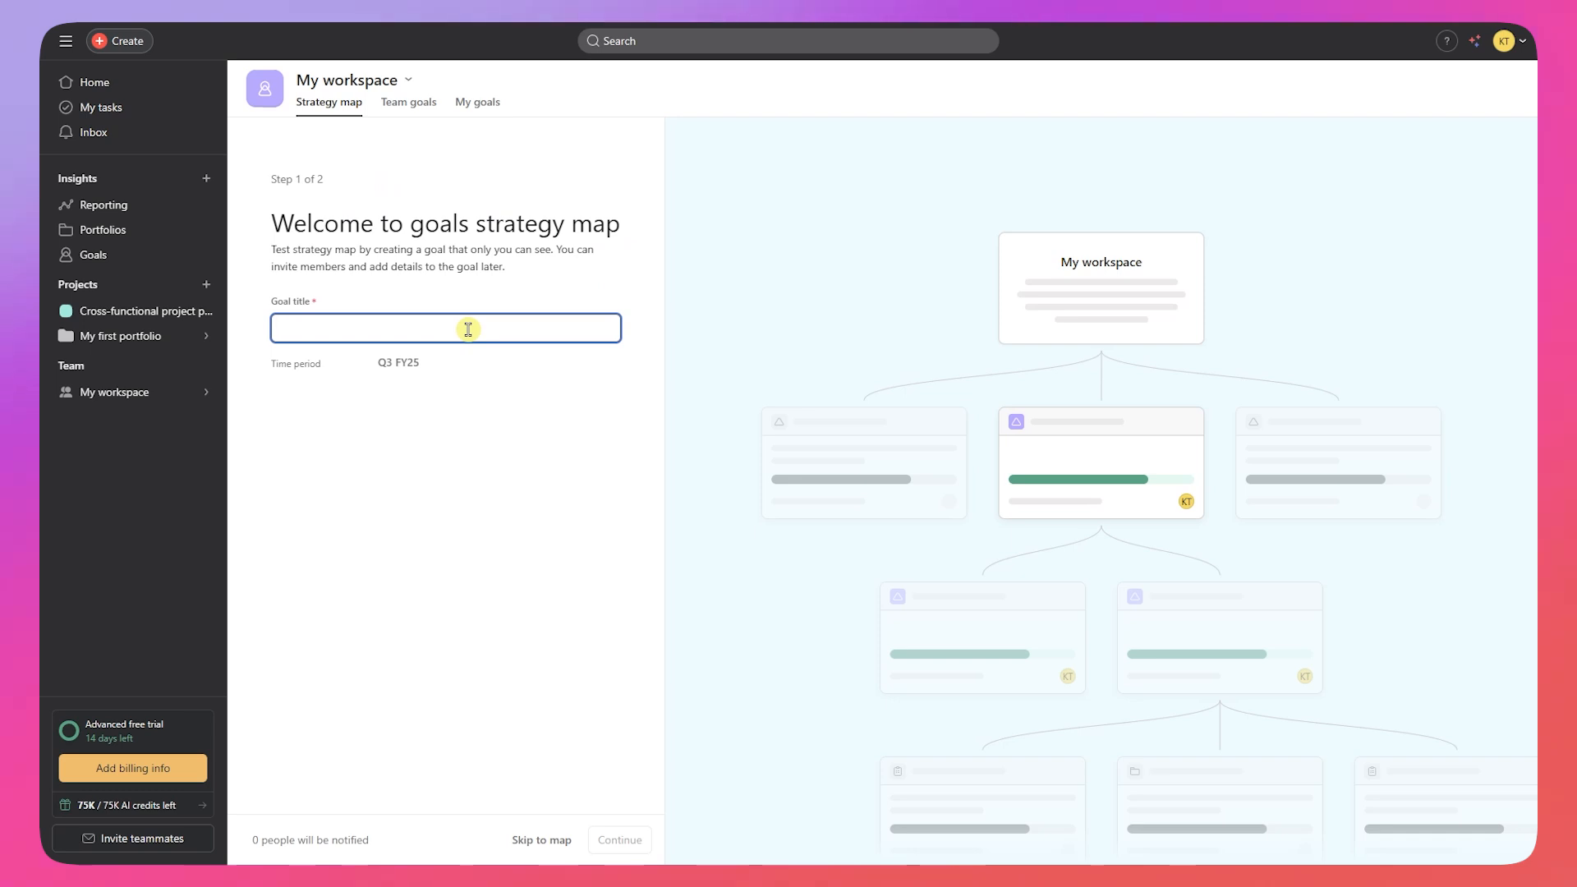
{"action": "type", "text": "SAMPLE GOAL"}
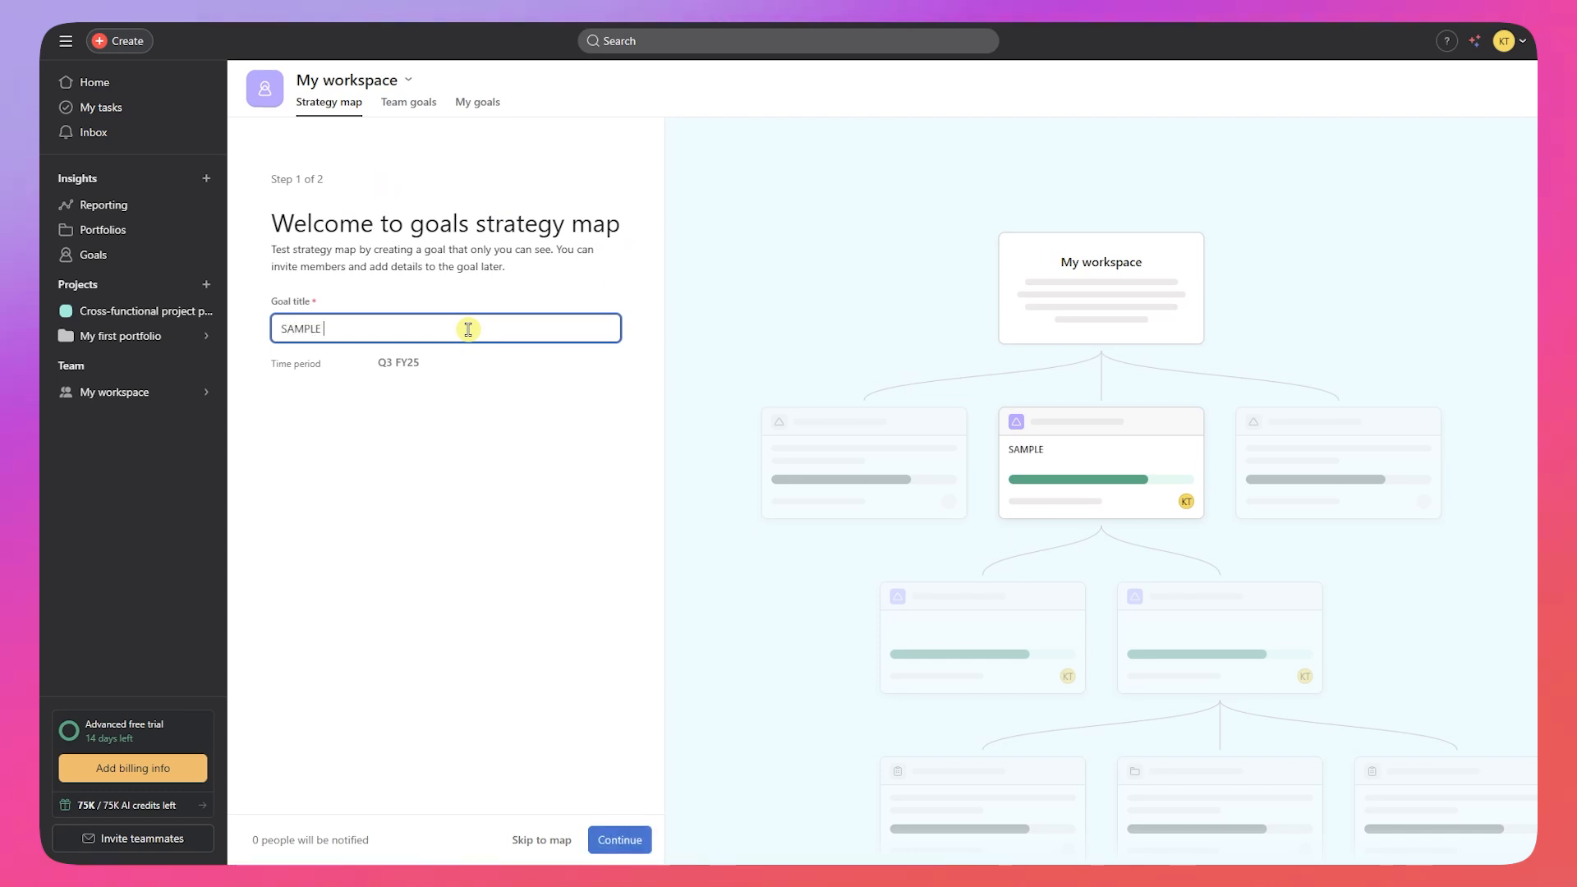
{"action": "left_click", "coordinate": [622, 840]}
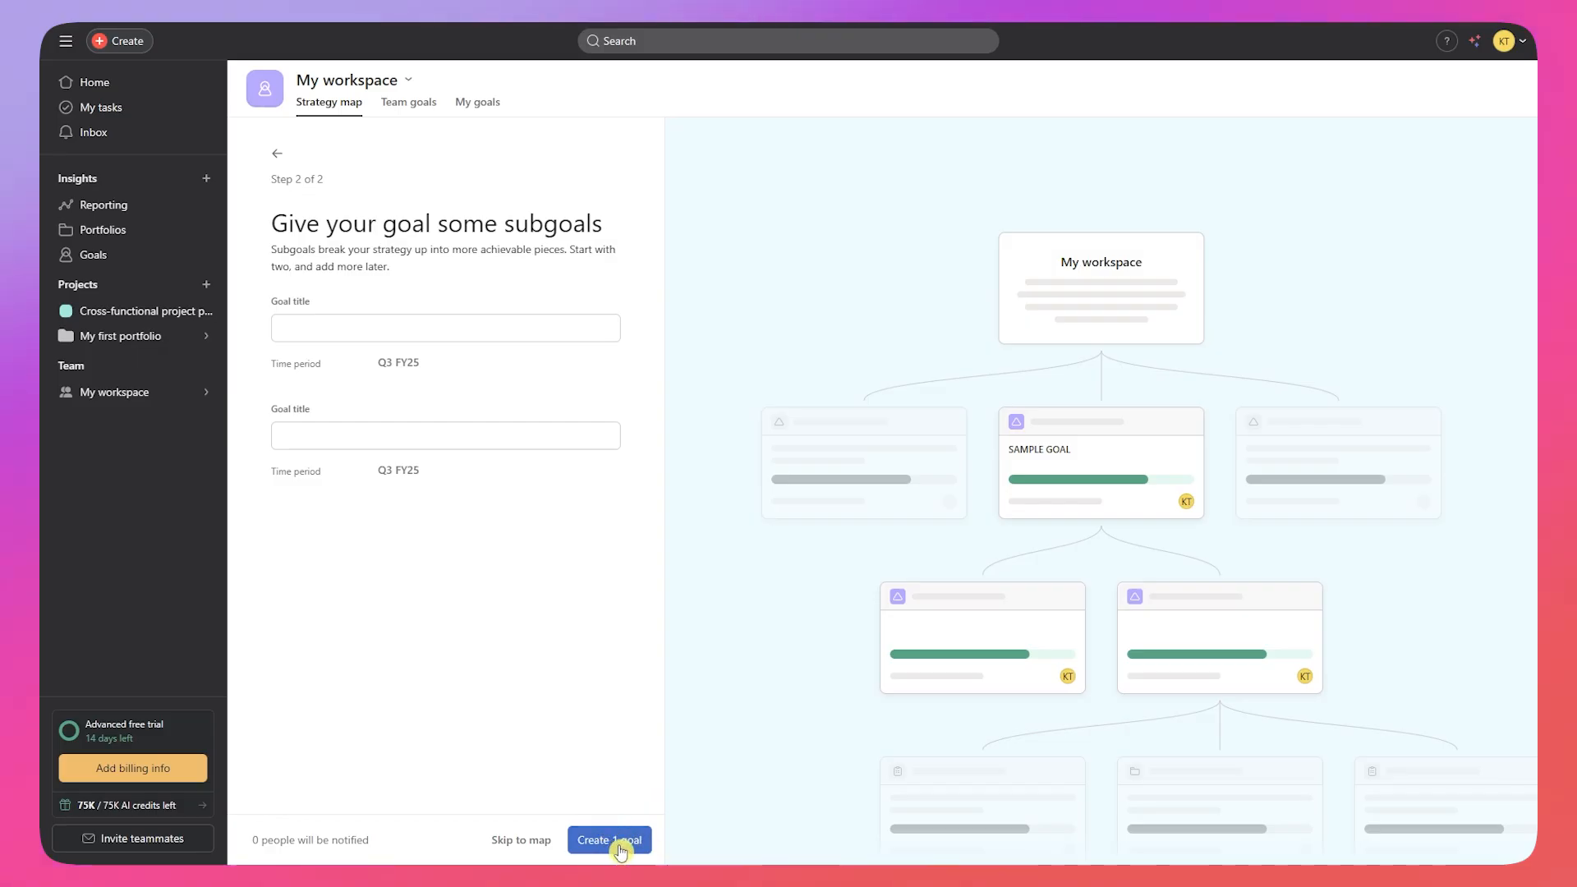
{"action": "left_click", "coordinate": [623, 848]}
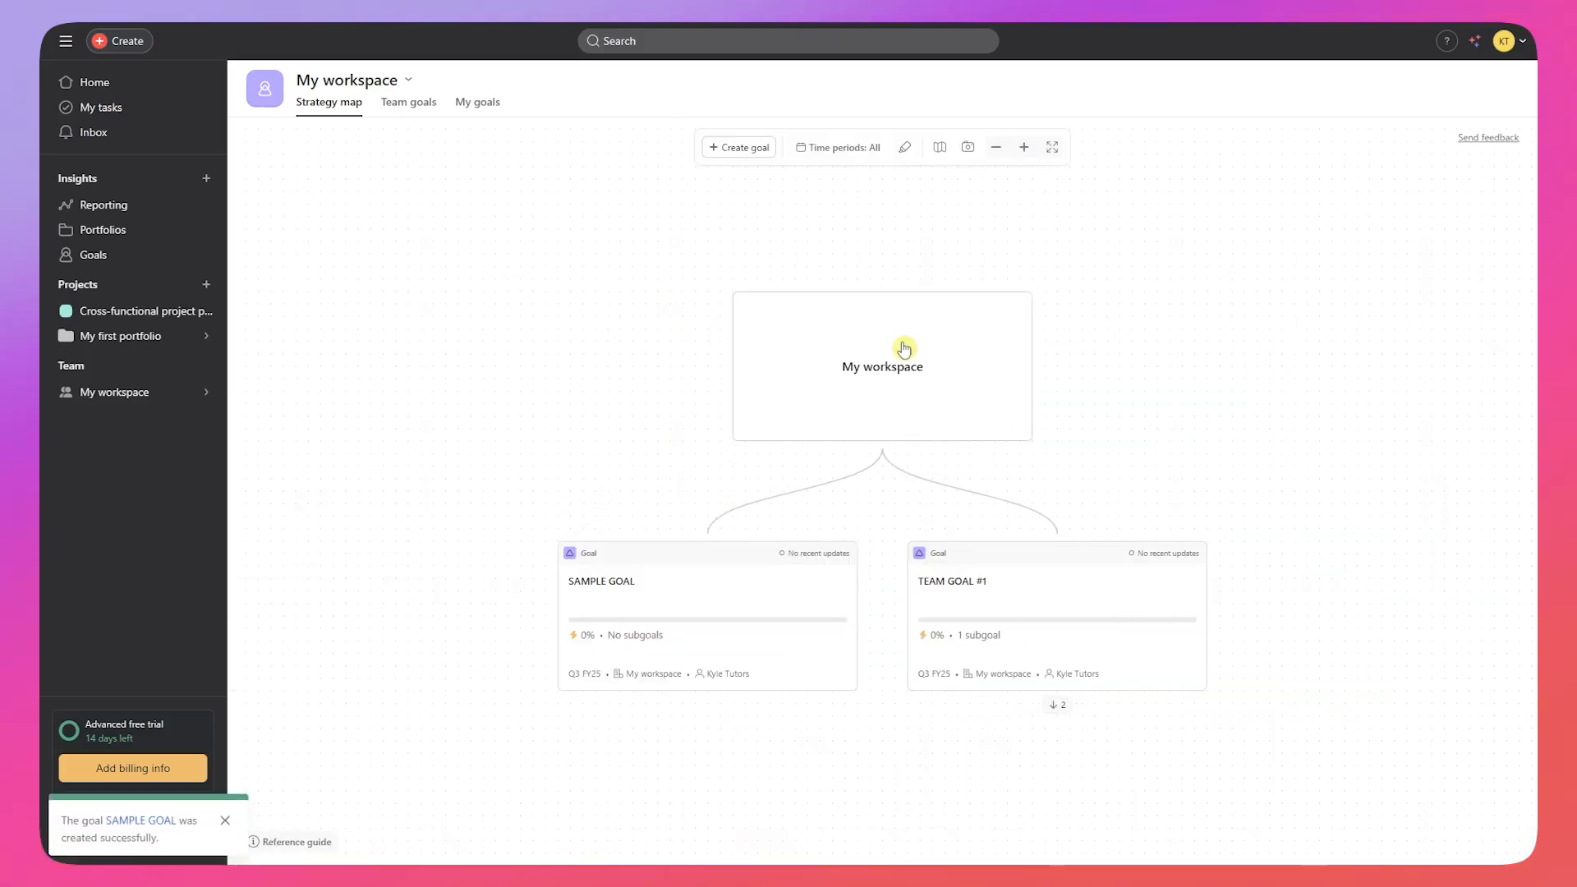
Step: Examine the goals on the strategy map and expand TEAM GOAL #1 to show its connected sub-goal and project
{"action": "scroll", "coordinate": [820, 534], "scroll_direction": "down", "scroll_amount": 8}
{"action": "scroll", "coordinate": [834, 584], "scroll_direction": "up", "scroll_amount": 4}
{"action": "scroll", "coordinate": [834, 584], "scroll_direction": "up", "scroll_amount": 2}
{"action": "scroll", "coordinate": [833, 582], "scroll_direction": "down", "scroll_amount": 2}
{"action": "scroll", "coordinate": [832, 582], "scroll_direction": "up", "scroll_amount": 5}
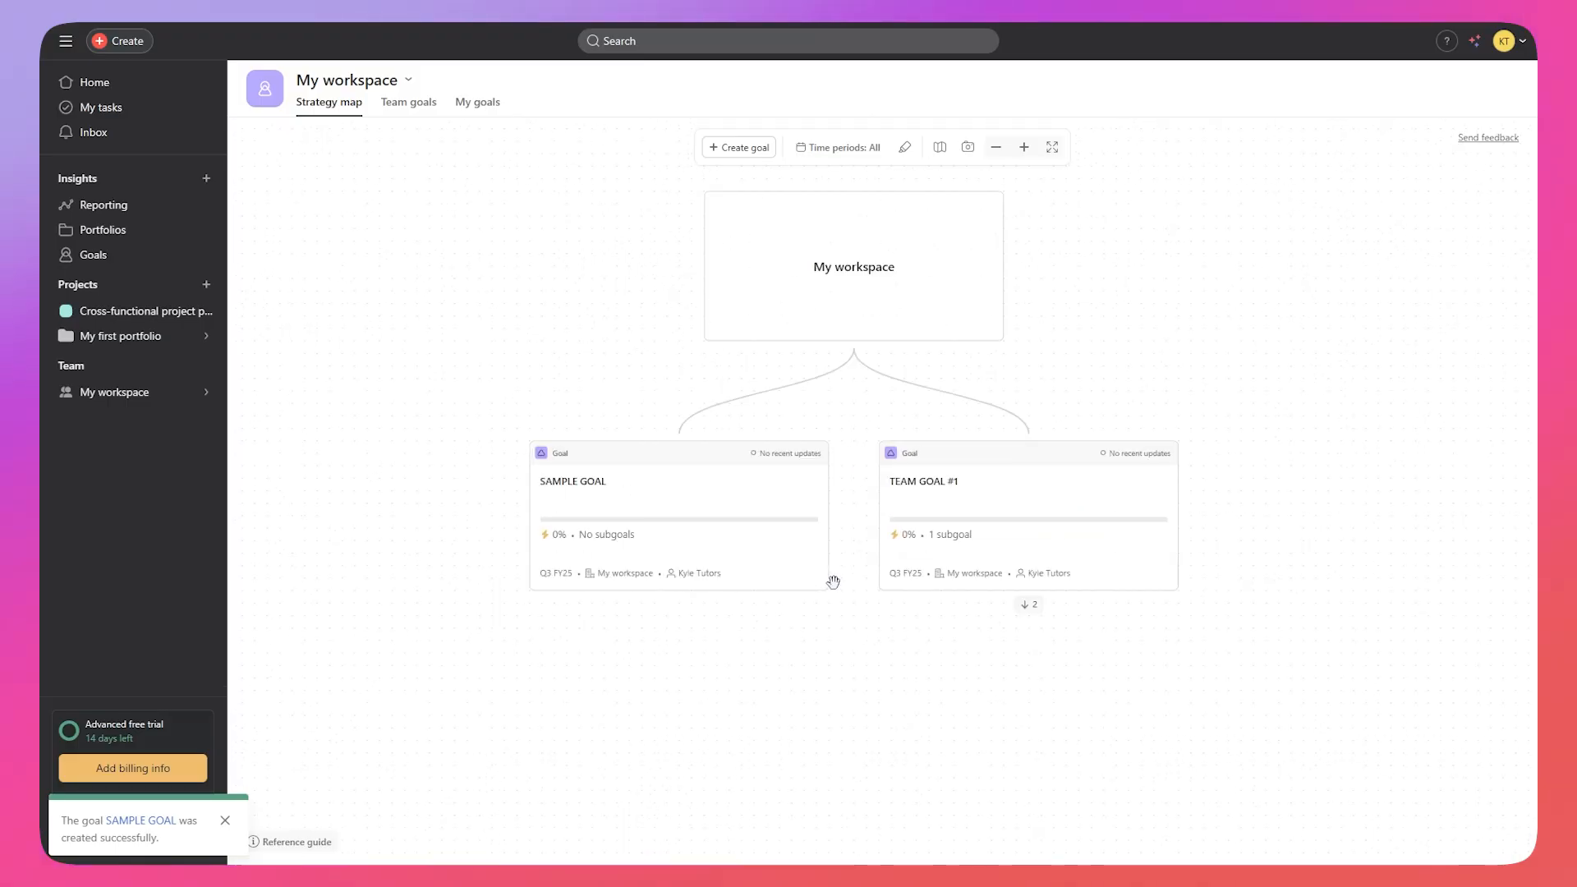
{"action": "scroll", "coordinate": [833, 582], "scroll_direction": "down", "scroll_amount": 3}
{"action": "scroll", "coordinate": [829, 575], "scroll_direction": "down", "scroll_amount": 3}
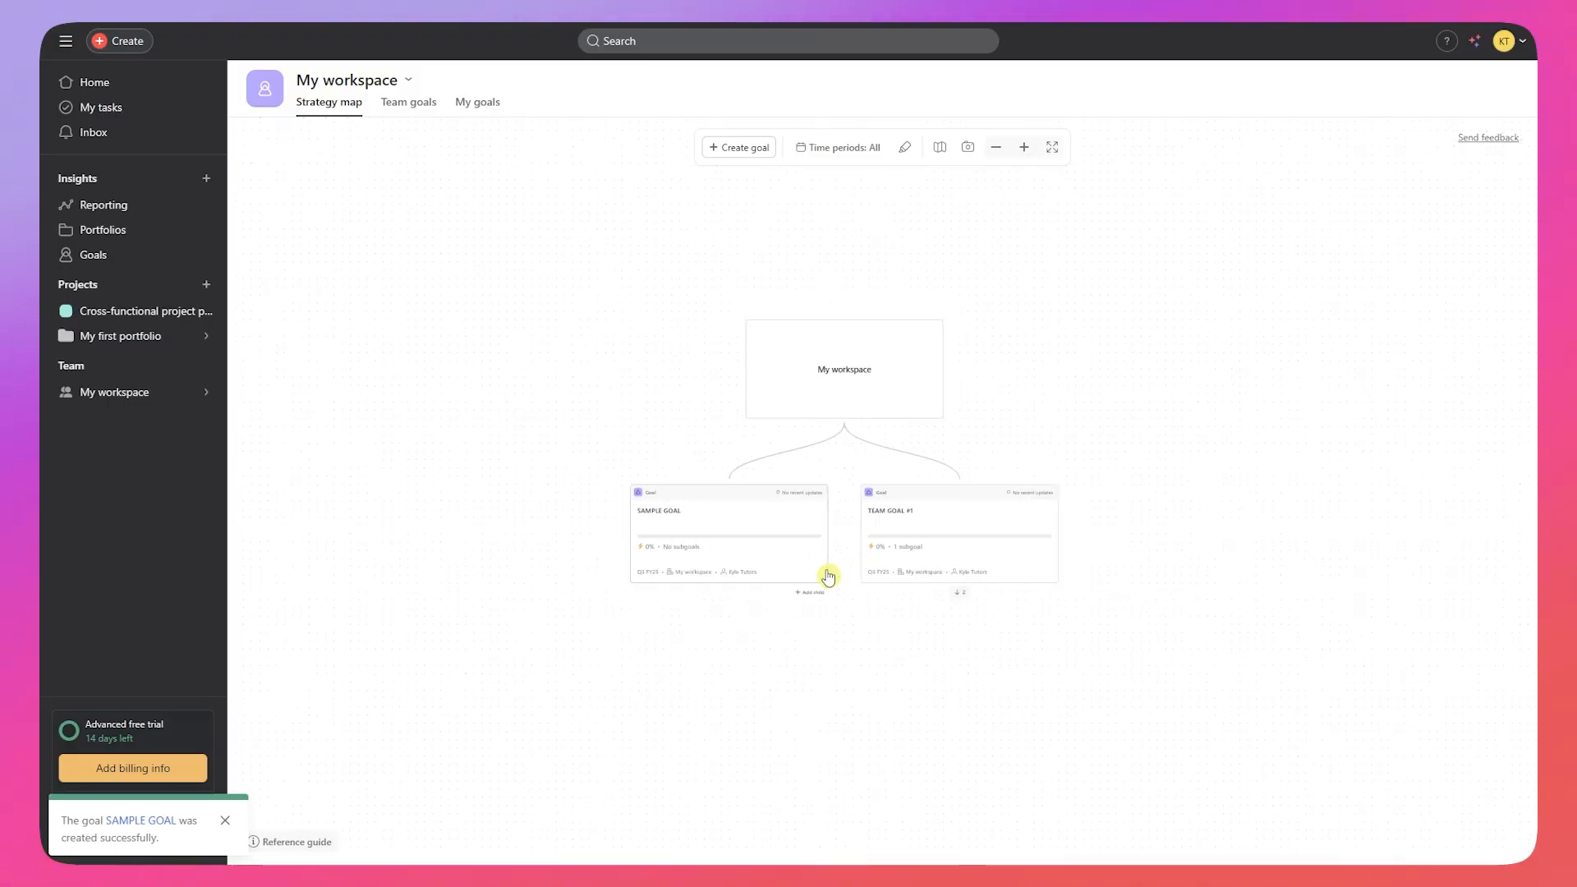
{"action": "scroll", "coordinate": [830, 556], "scroll_direction": "up", "scroll_amount": 5}
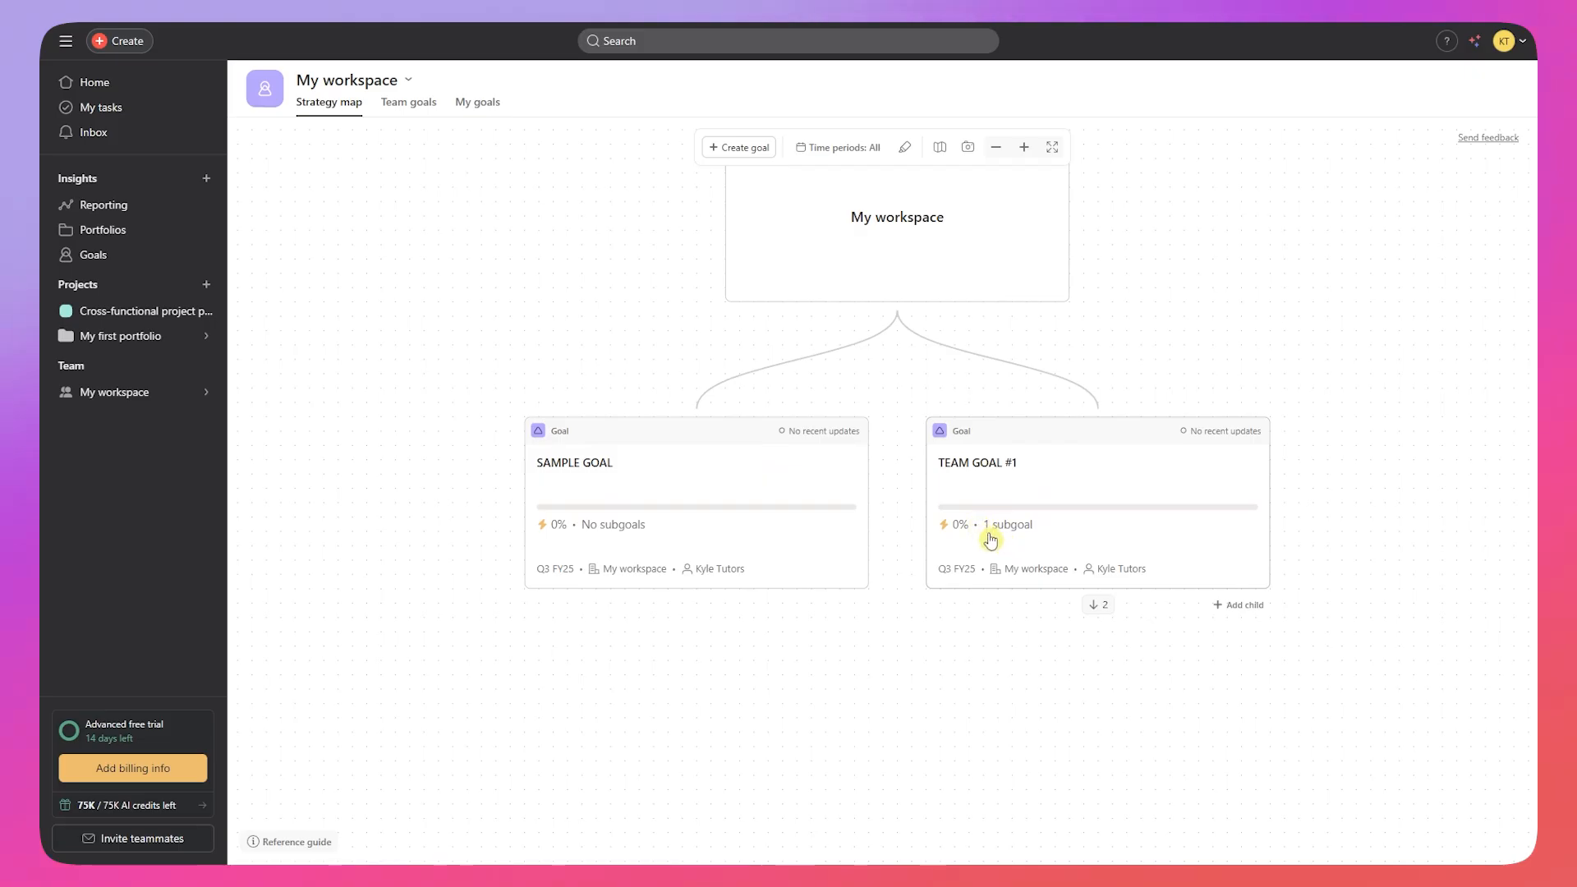
{"action": "left_click", "coordinate": [1097, 604]}
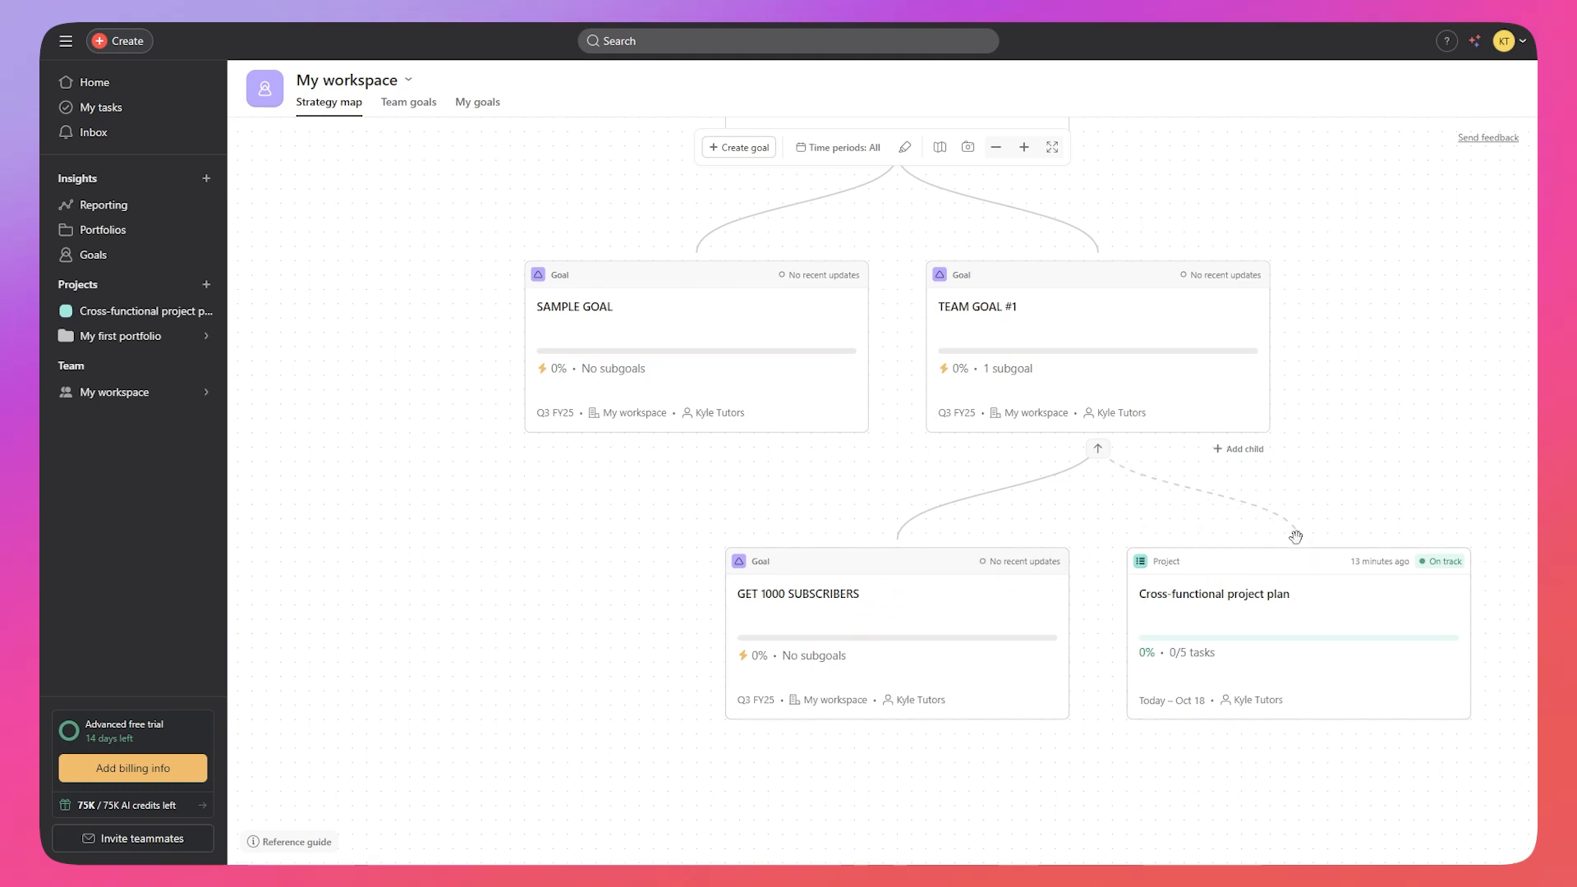
{"action": "left_click", "coordinate": [1043, 353]}
{"action": "left_click", "coordinate": [886, 611]}
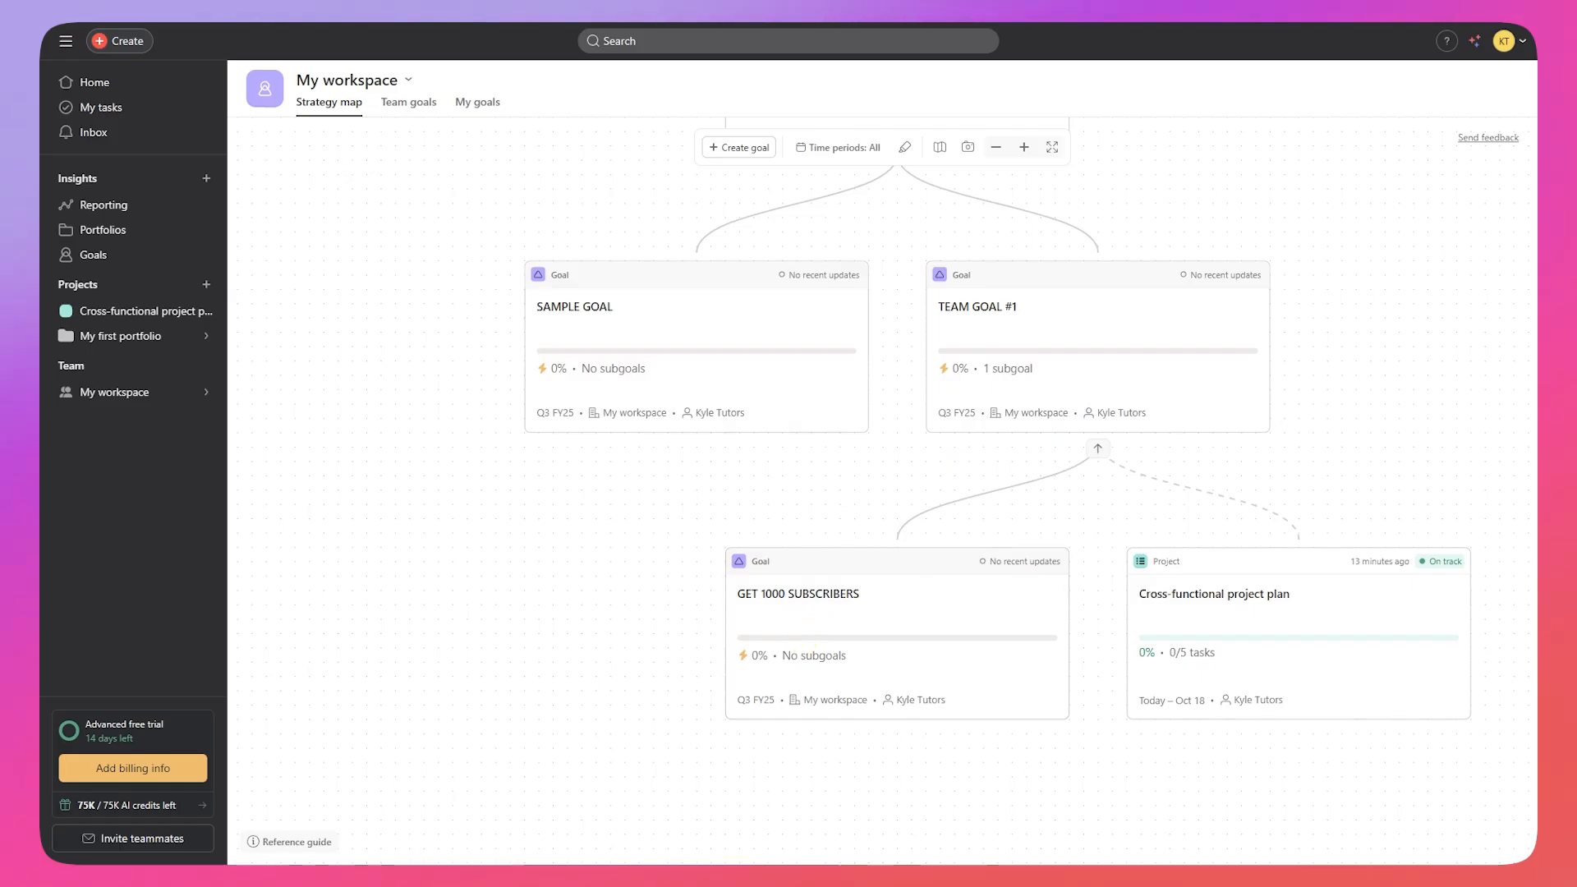
Step: Open My first portfolio and view the project it contains
{"action": "left_click", "coordinate": [115, 335]}
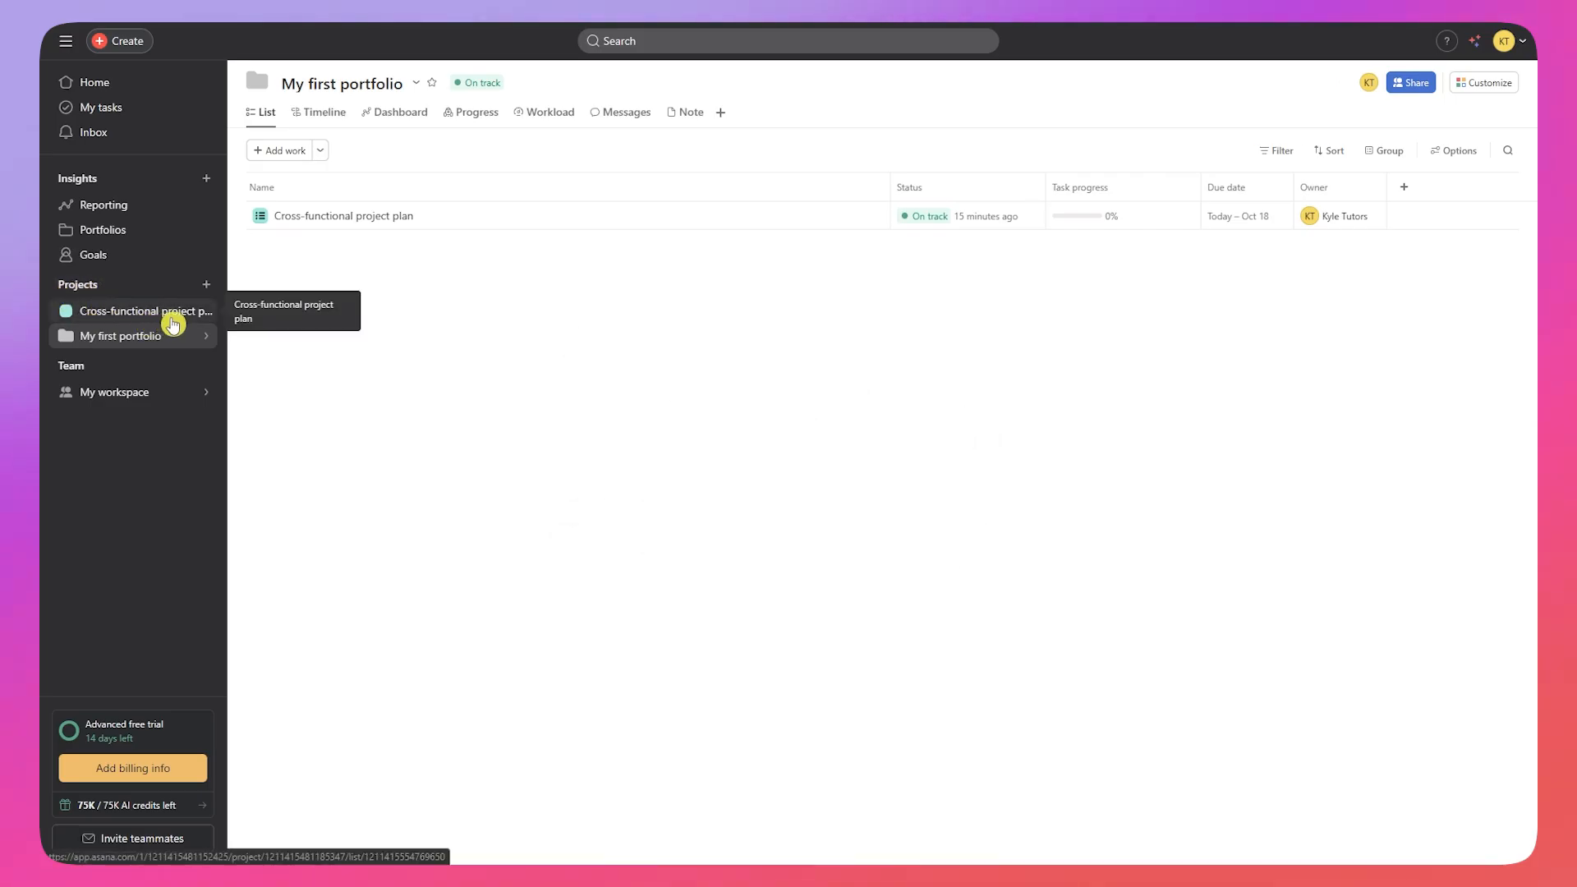
{"action": "mouse_move", "coordinate": [143, 344]}
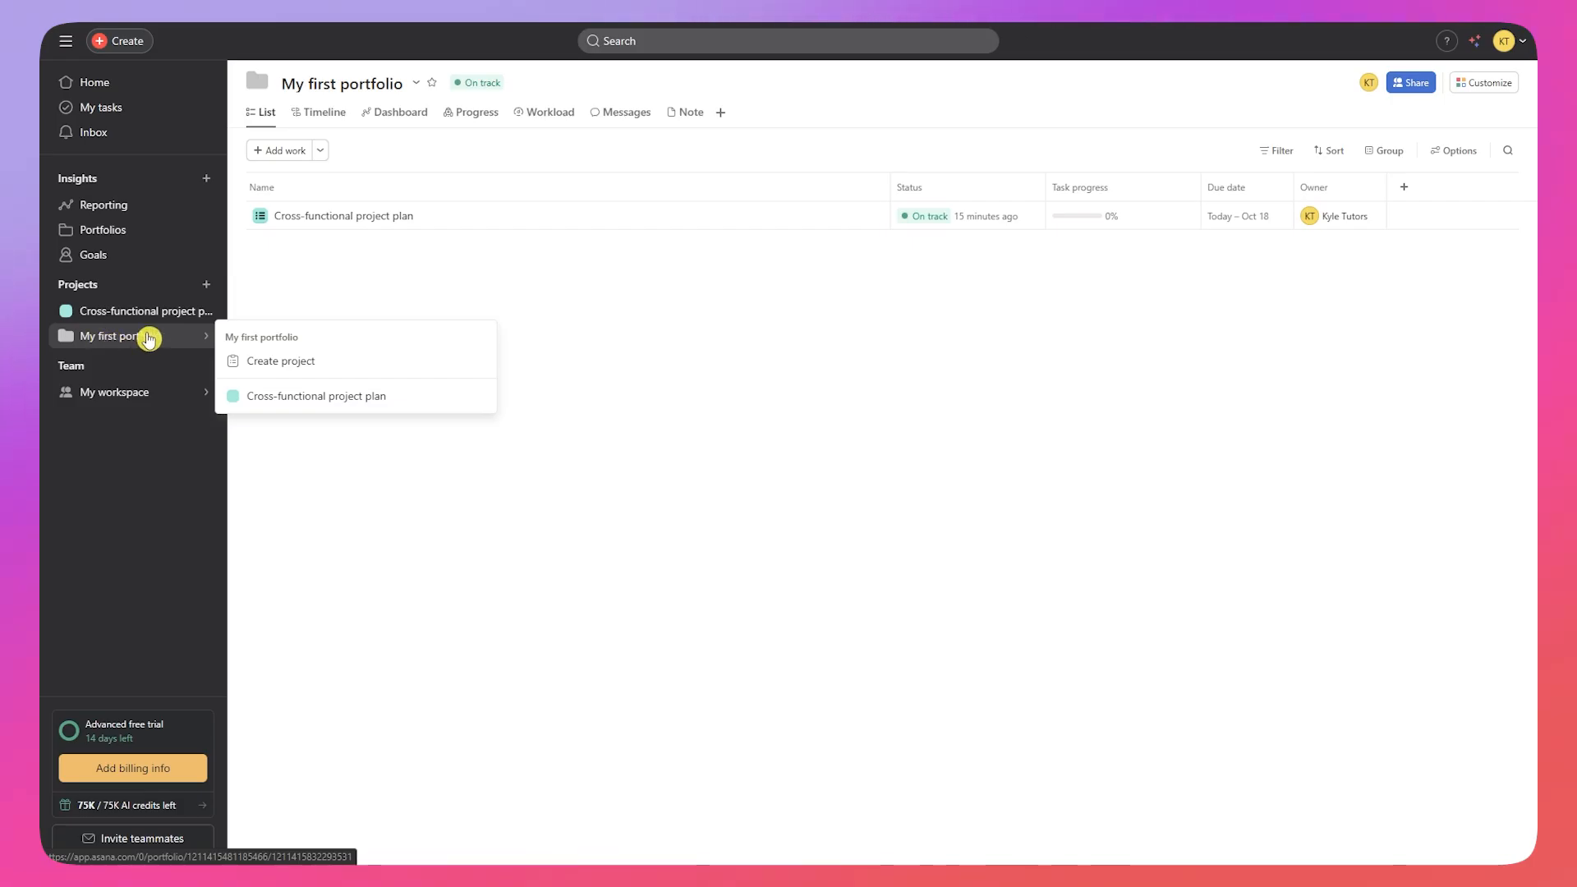
Step: Create a project from the Project timeline template with My workspace privacy, a 09/20/25 start date and weekend scheduling off
{"action": "left_click", "coordinate": [209, 287]}
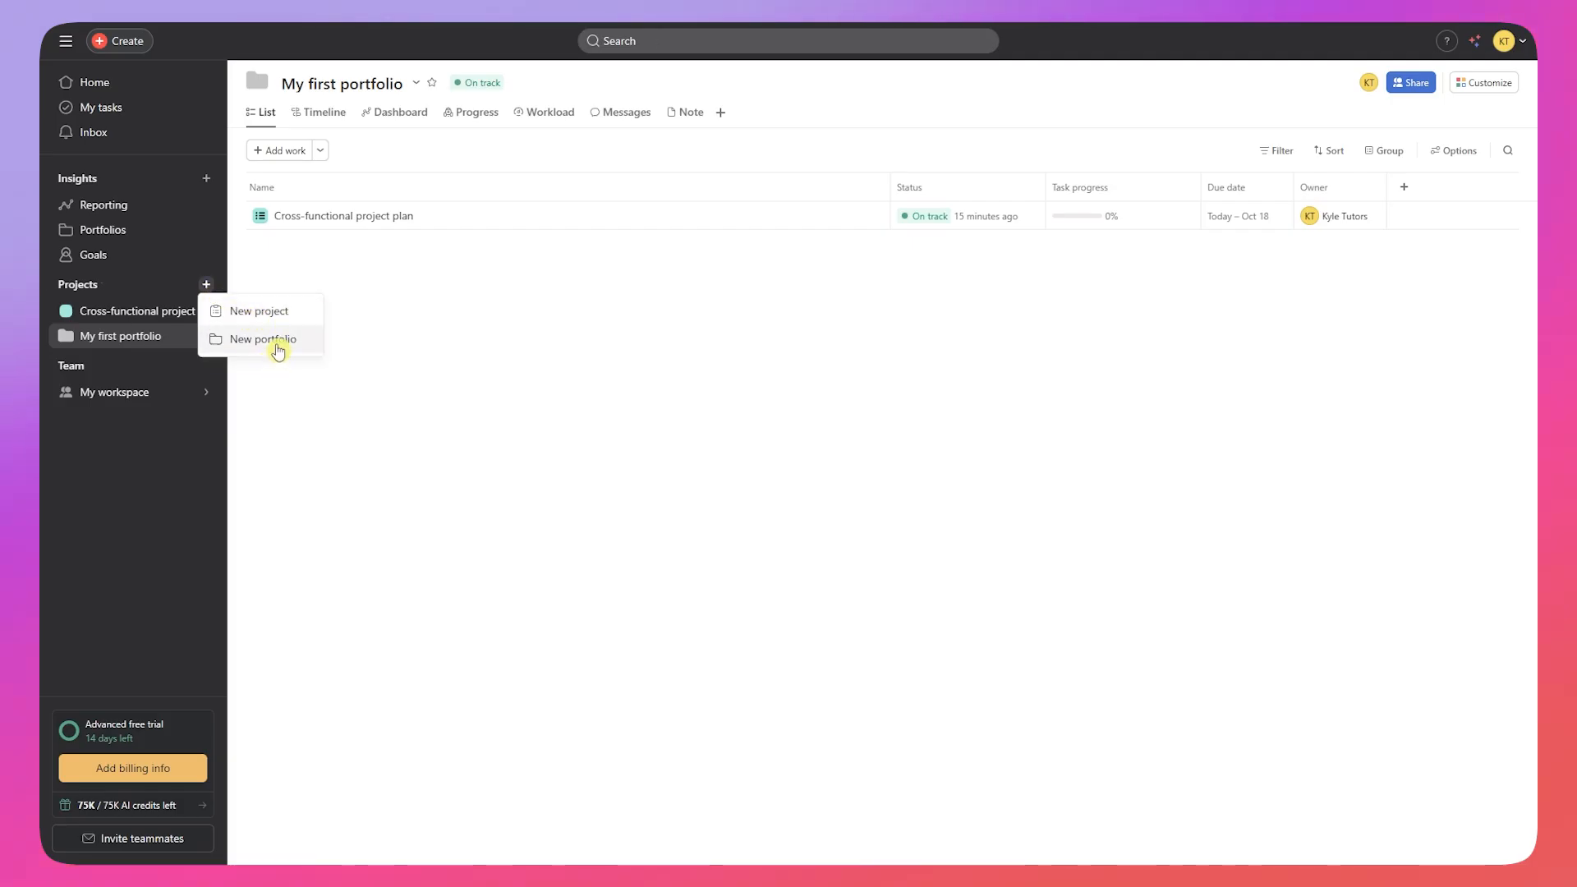
{"action": "left_click", "coordinate": [261, 311]}
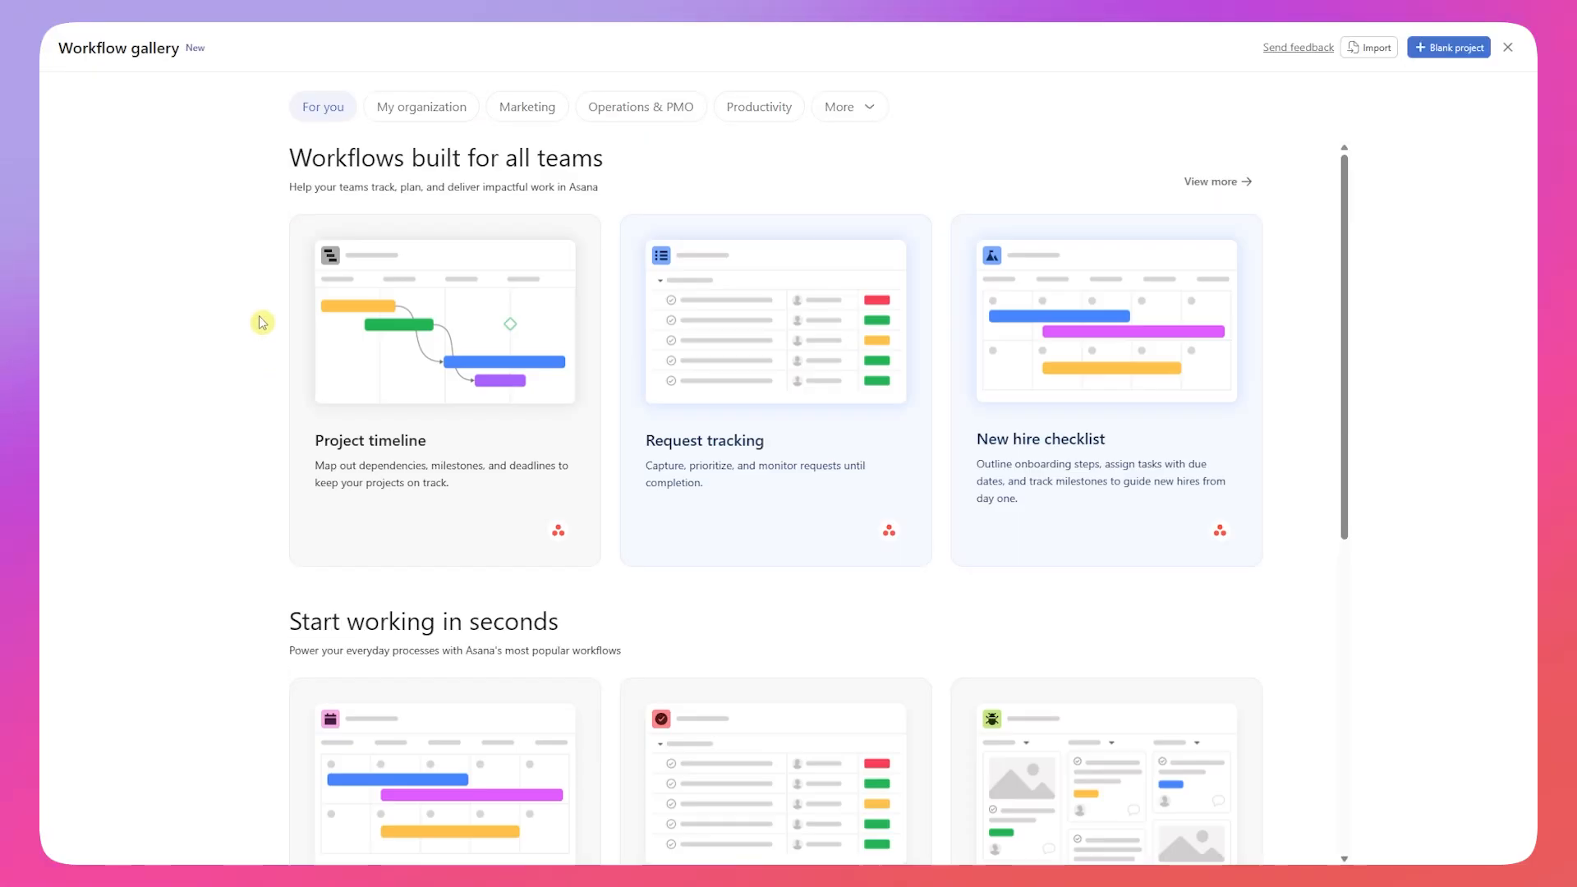
{"action": "left_click", "coordinate": [369, 400]}
{"action": "left_click", "coordinate": [405, 271]}
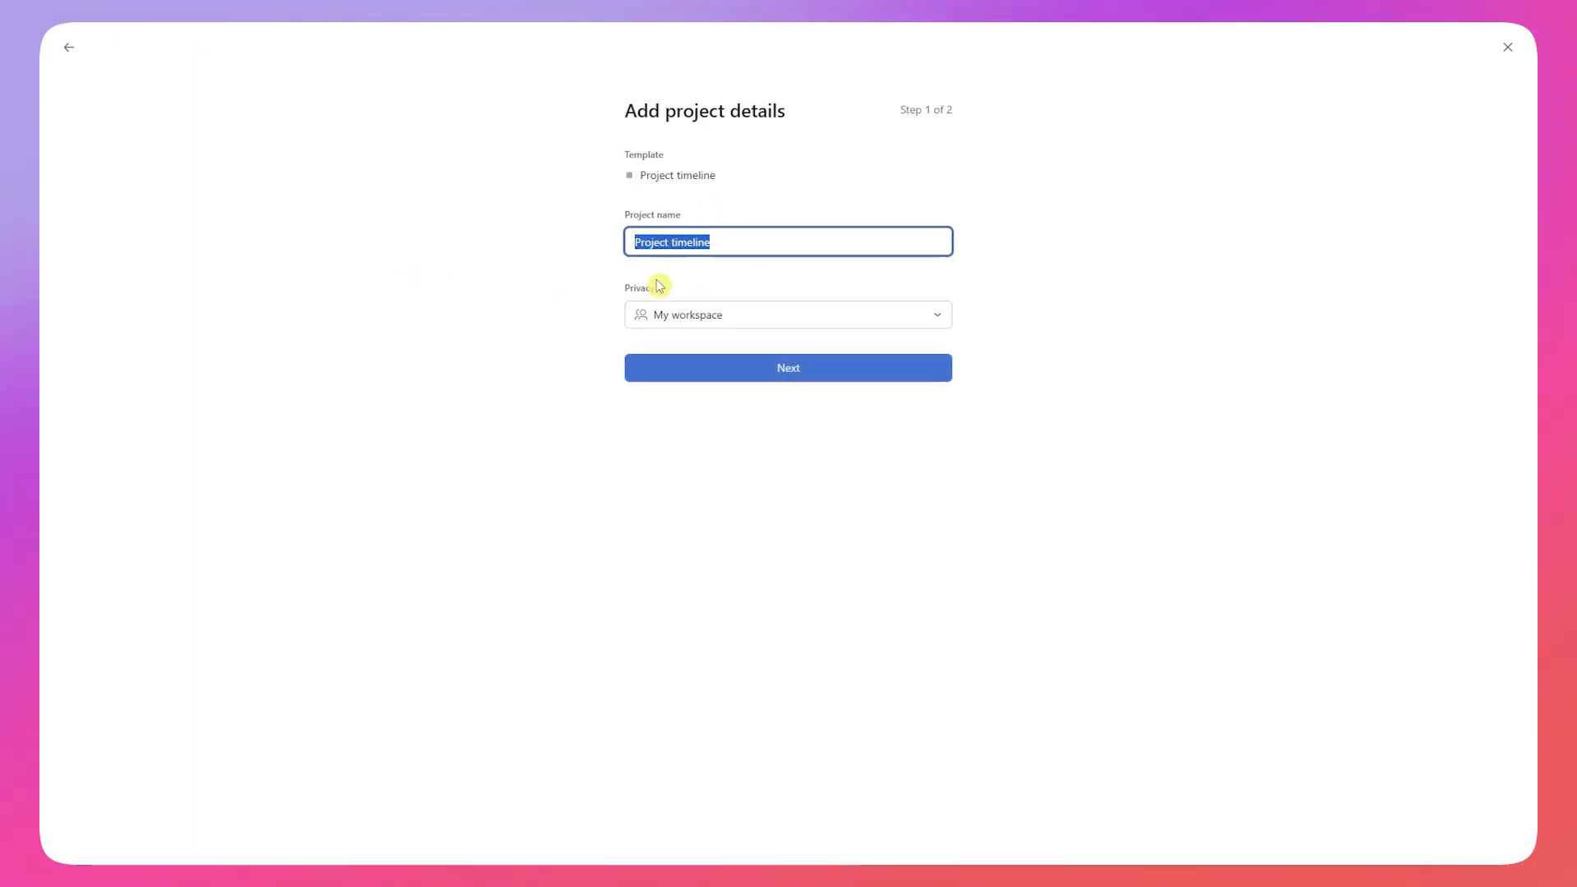
{"action": "left_click", "coordinate": [711, 371]}
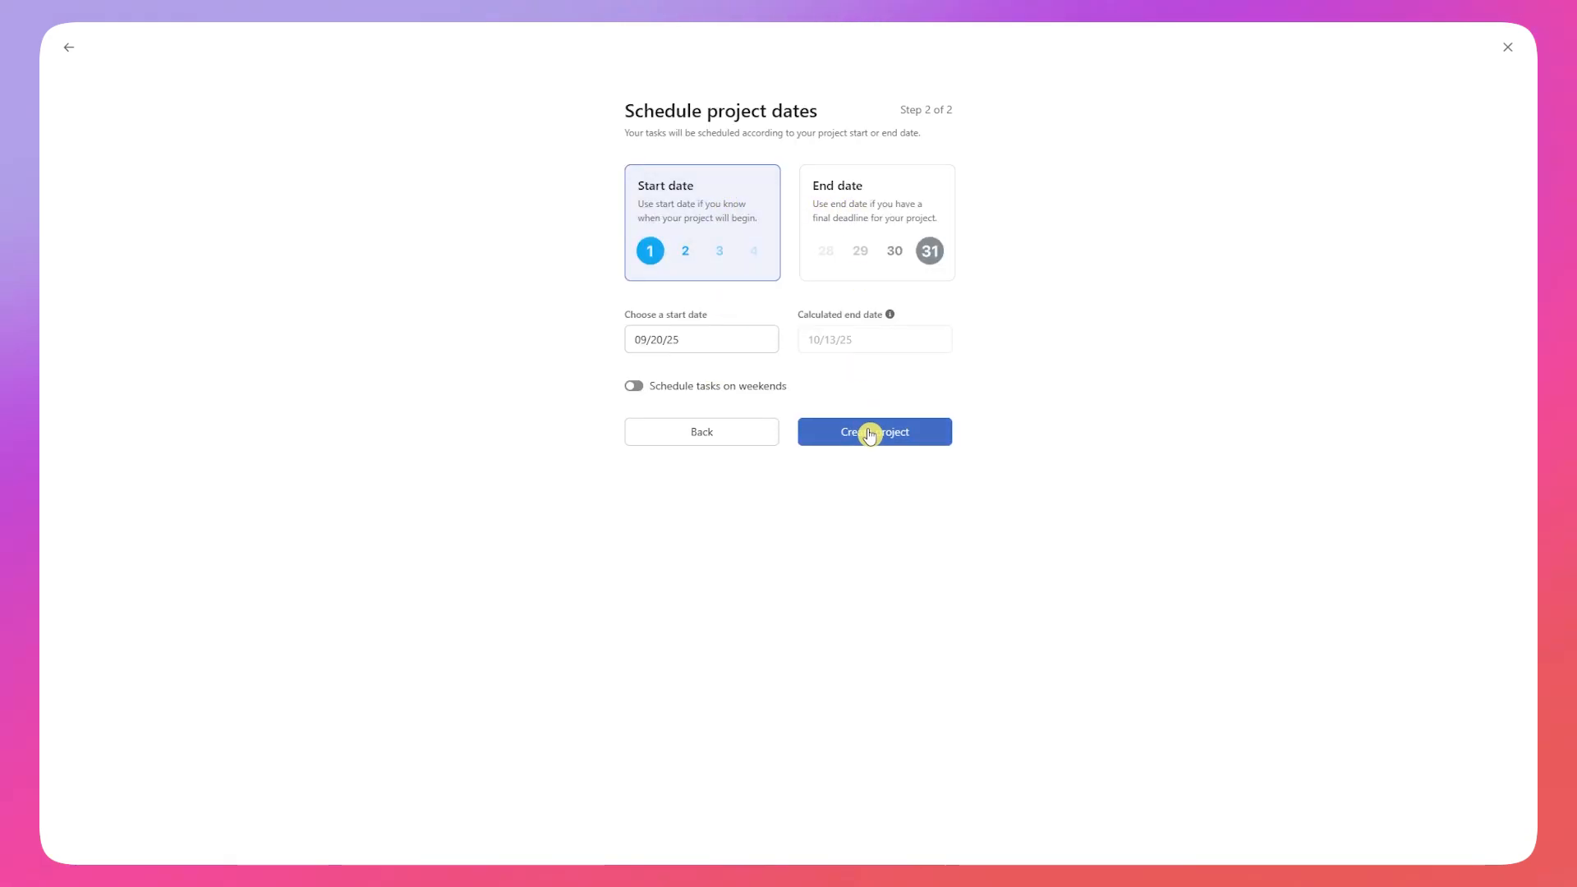
{"action": "left_click", "coordinate": [634, 387]}
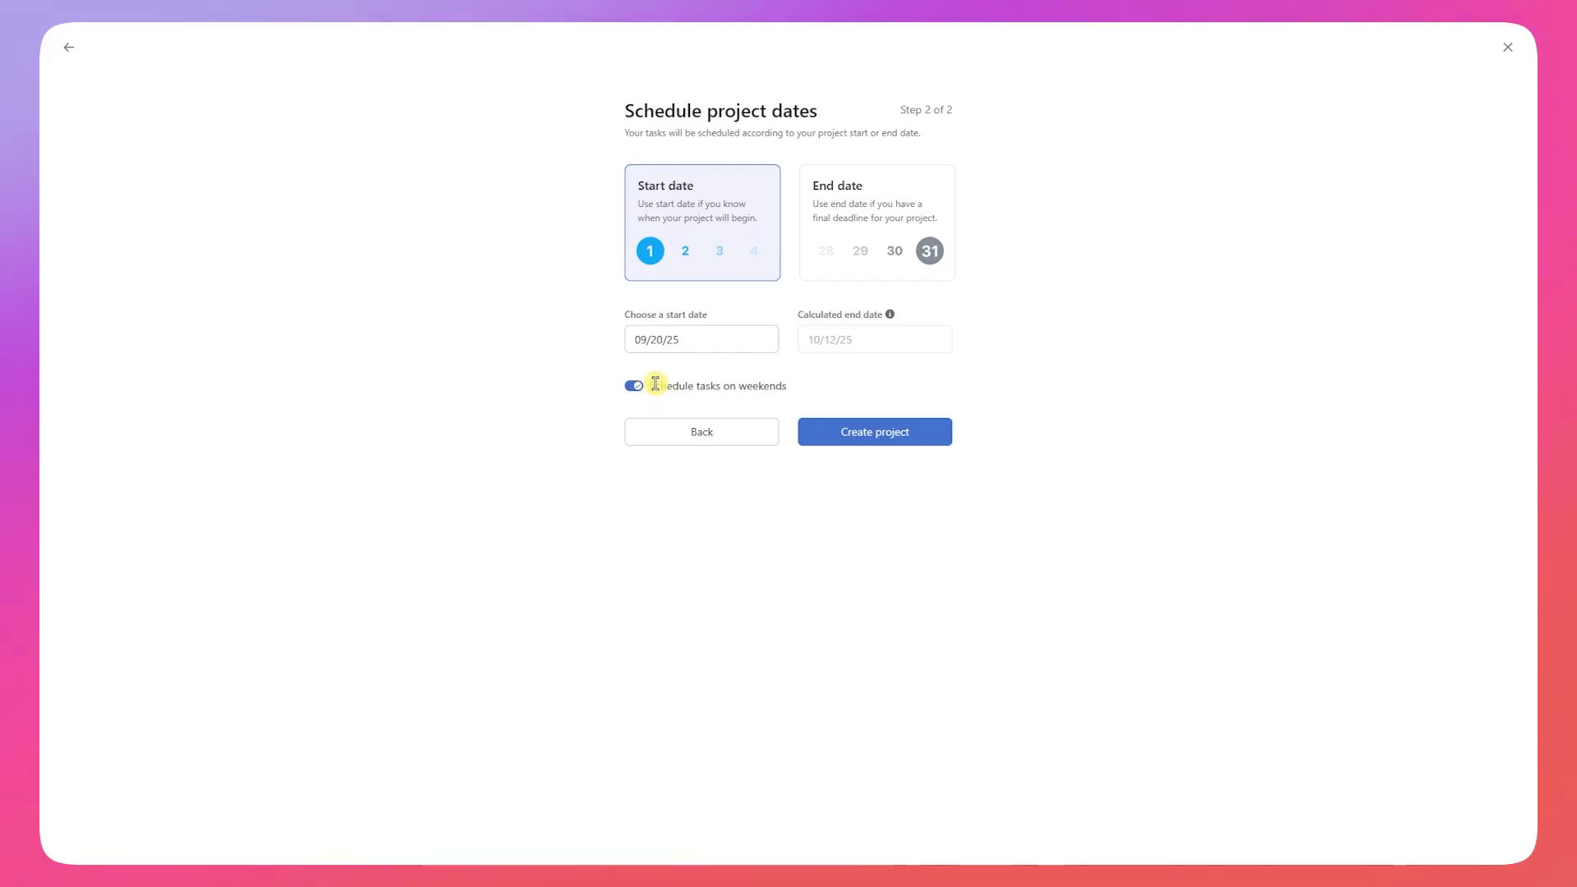
{"action": "left_click", "coordinate": [640, 388]}
{"action": "left_click", "coordinate": [884, 433]}
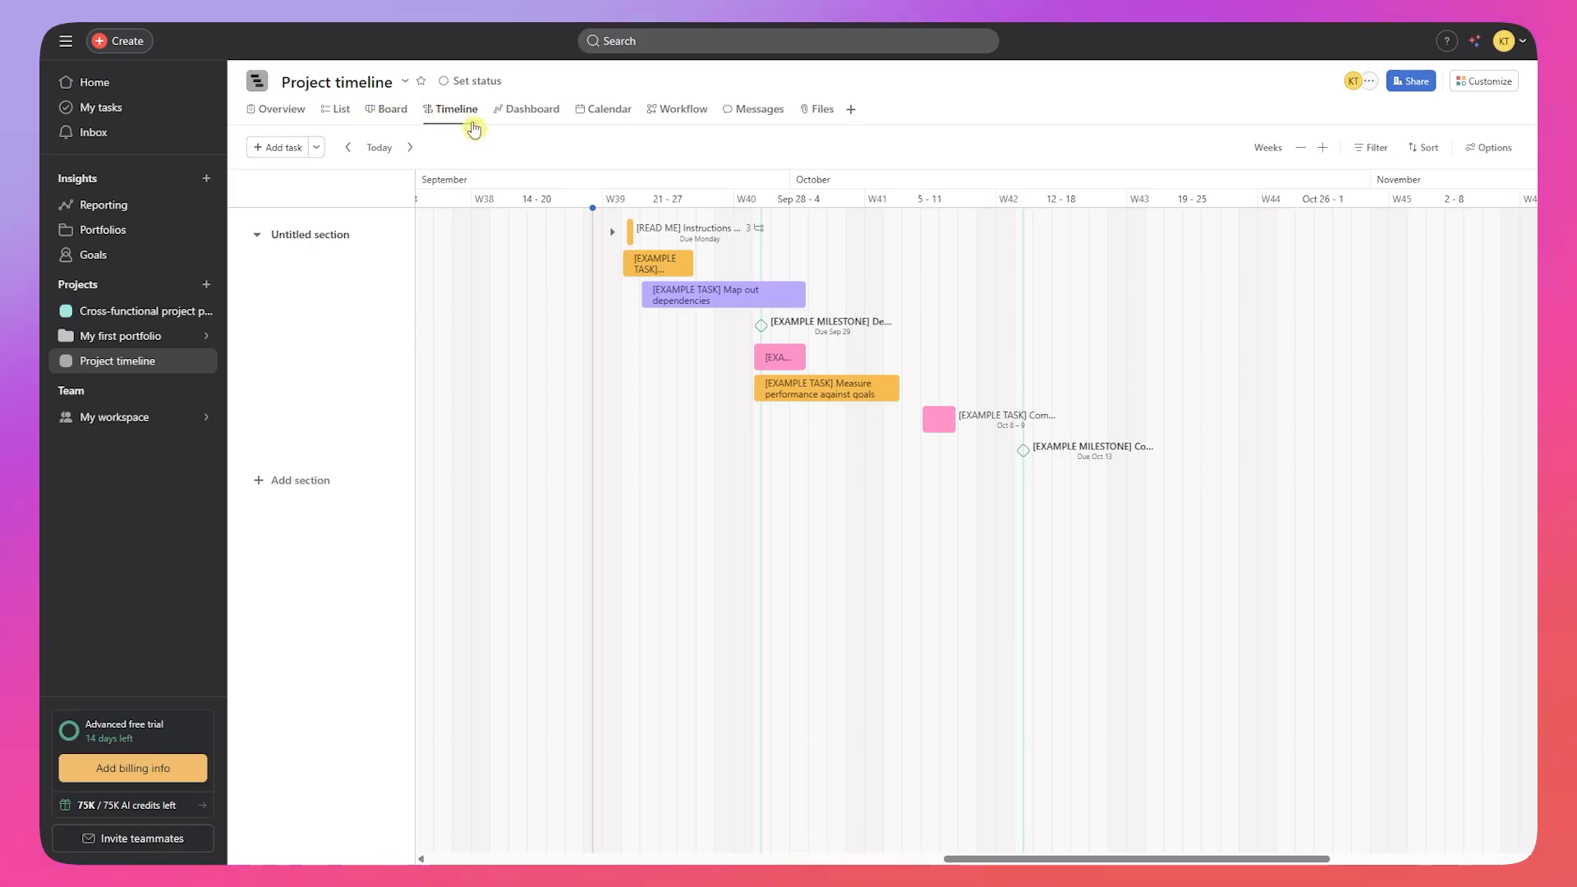
Step: In the project's workflow, explore the task template's Milestone and Approval types and the new task type form, and close the editor
{"action": "left_click", "coordinate": [685, 115]}
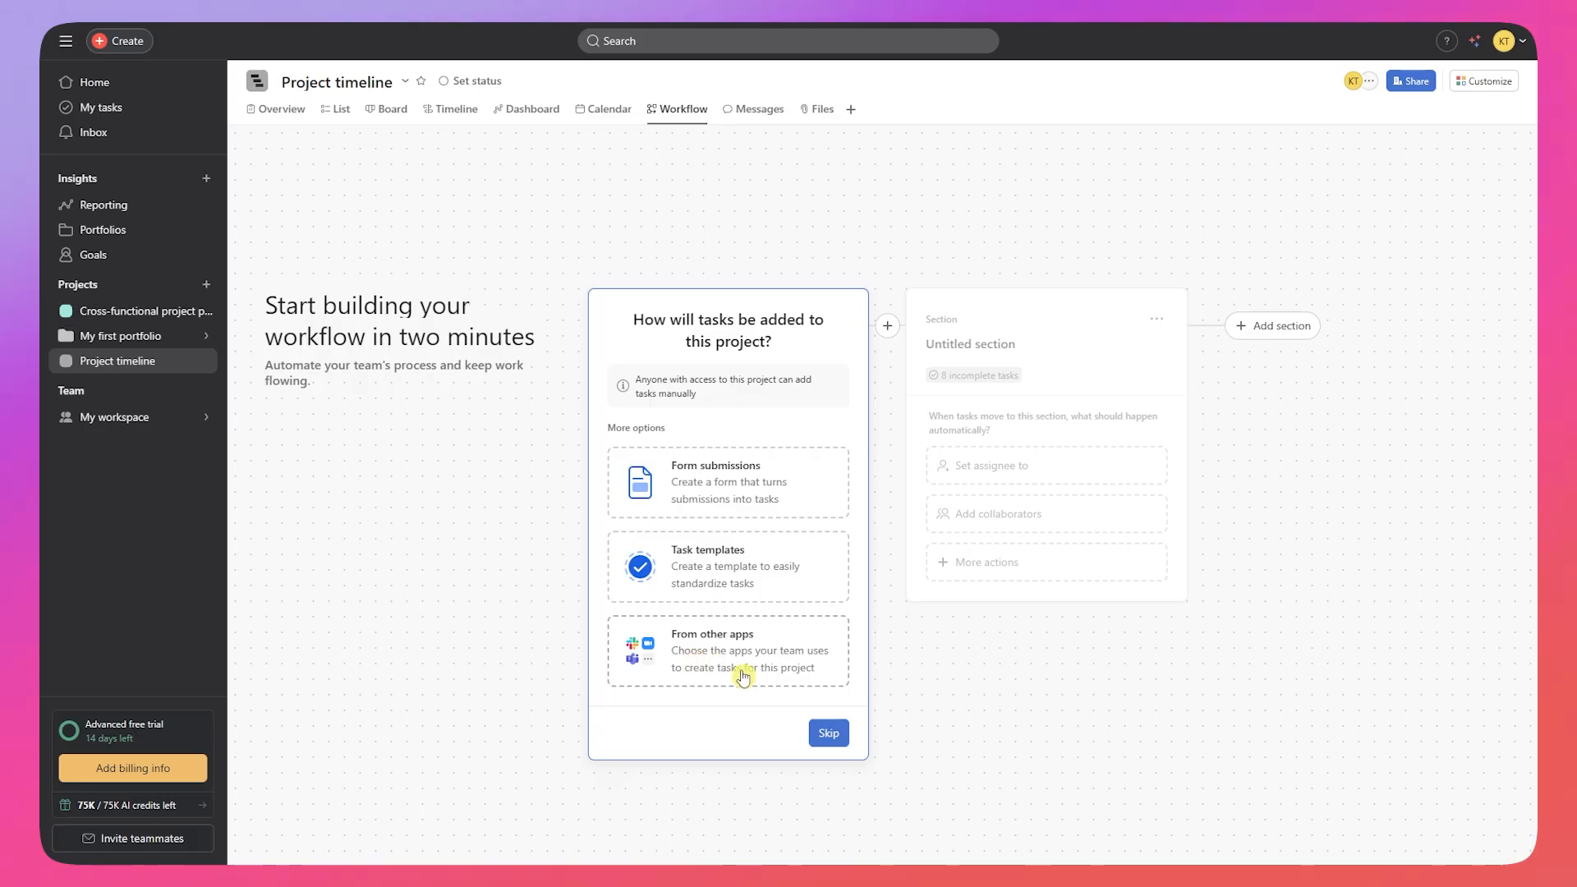
{"action": "left_click", "coordinate": [745, 568]}
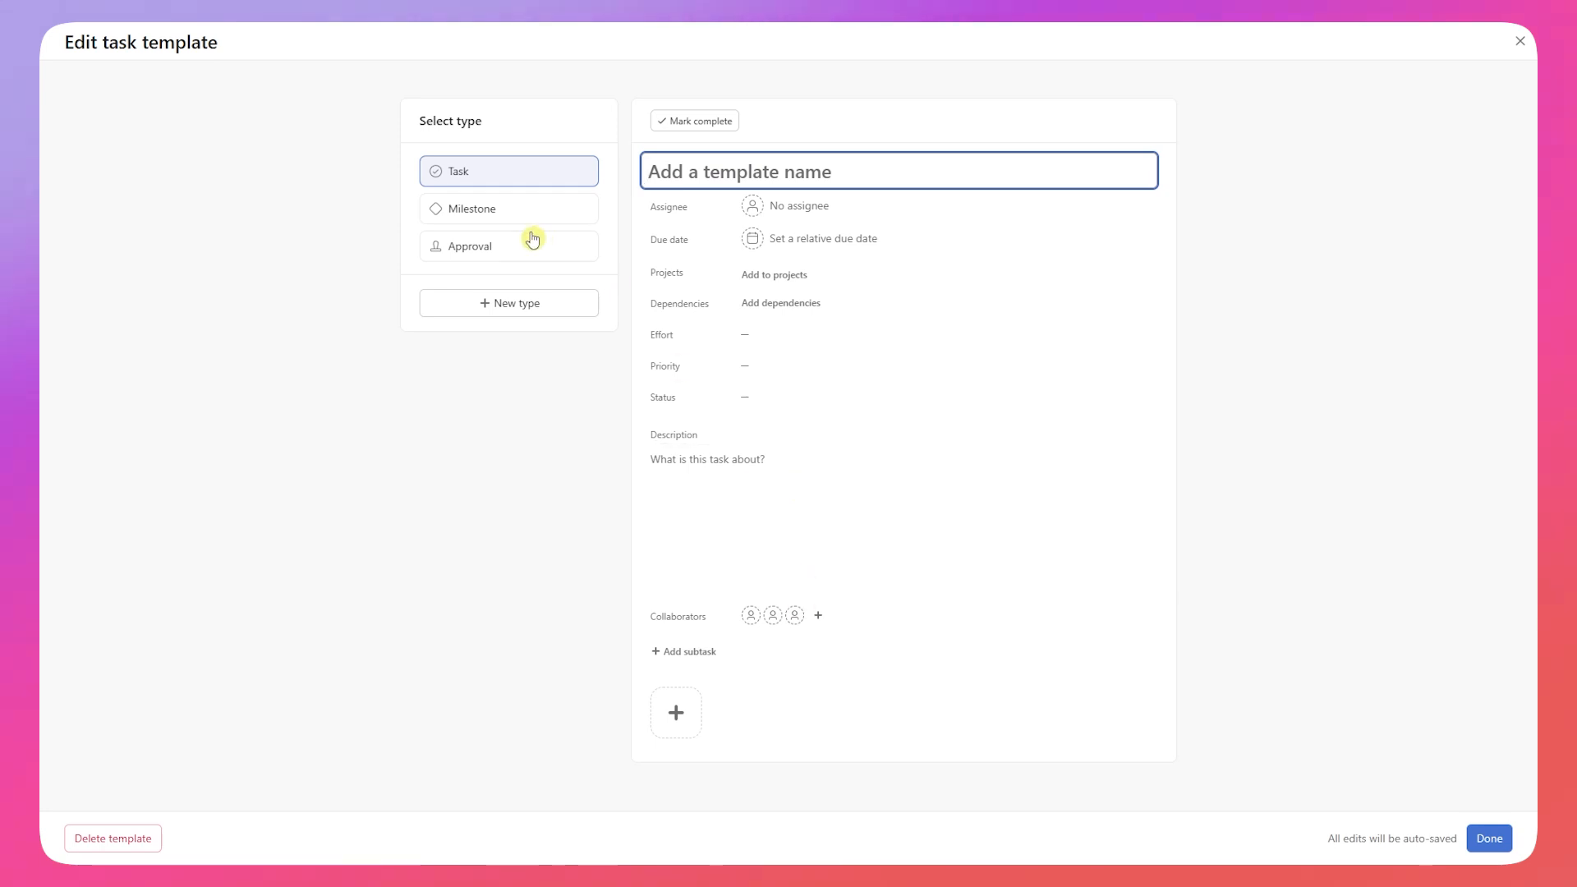
{"action": "left_click", "coordinate": [491, 208]}
{"action": "left_click", "coordinate": [498, 246]}
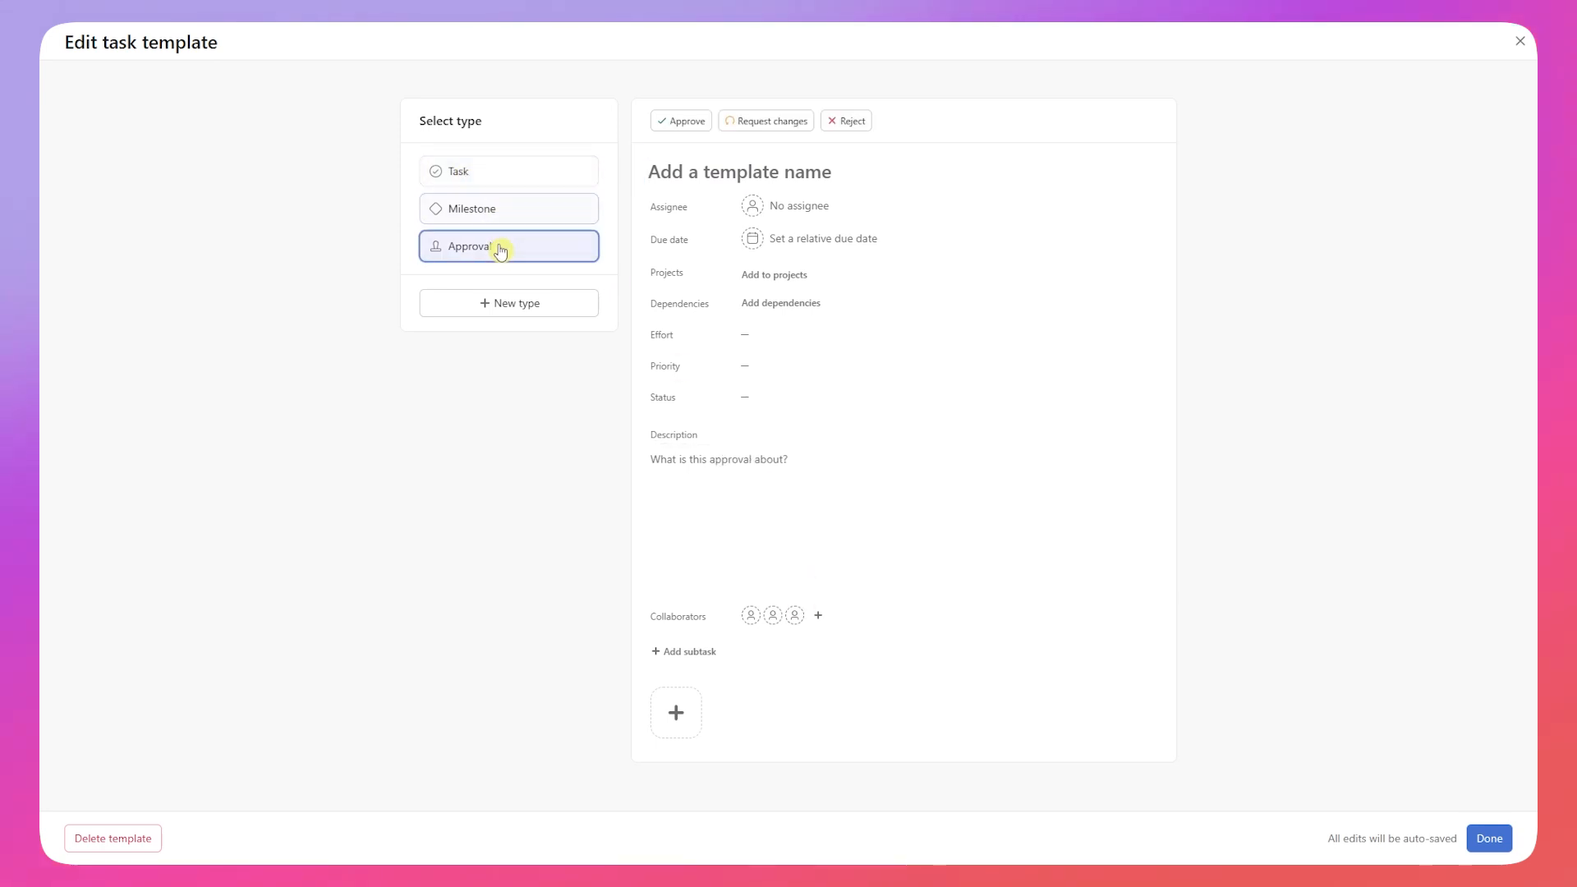
{"action": "left_click", "coordinate": [546, 308]}
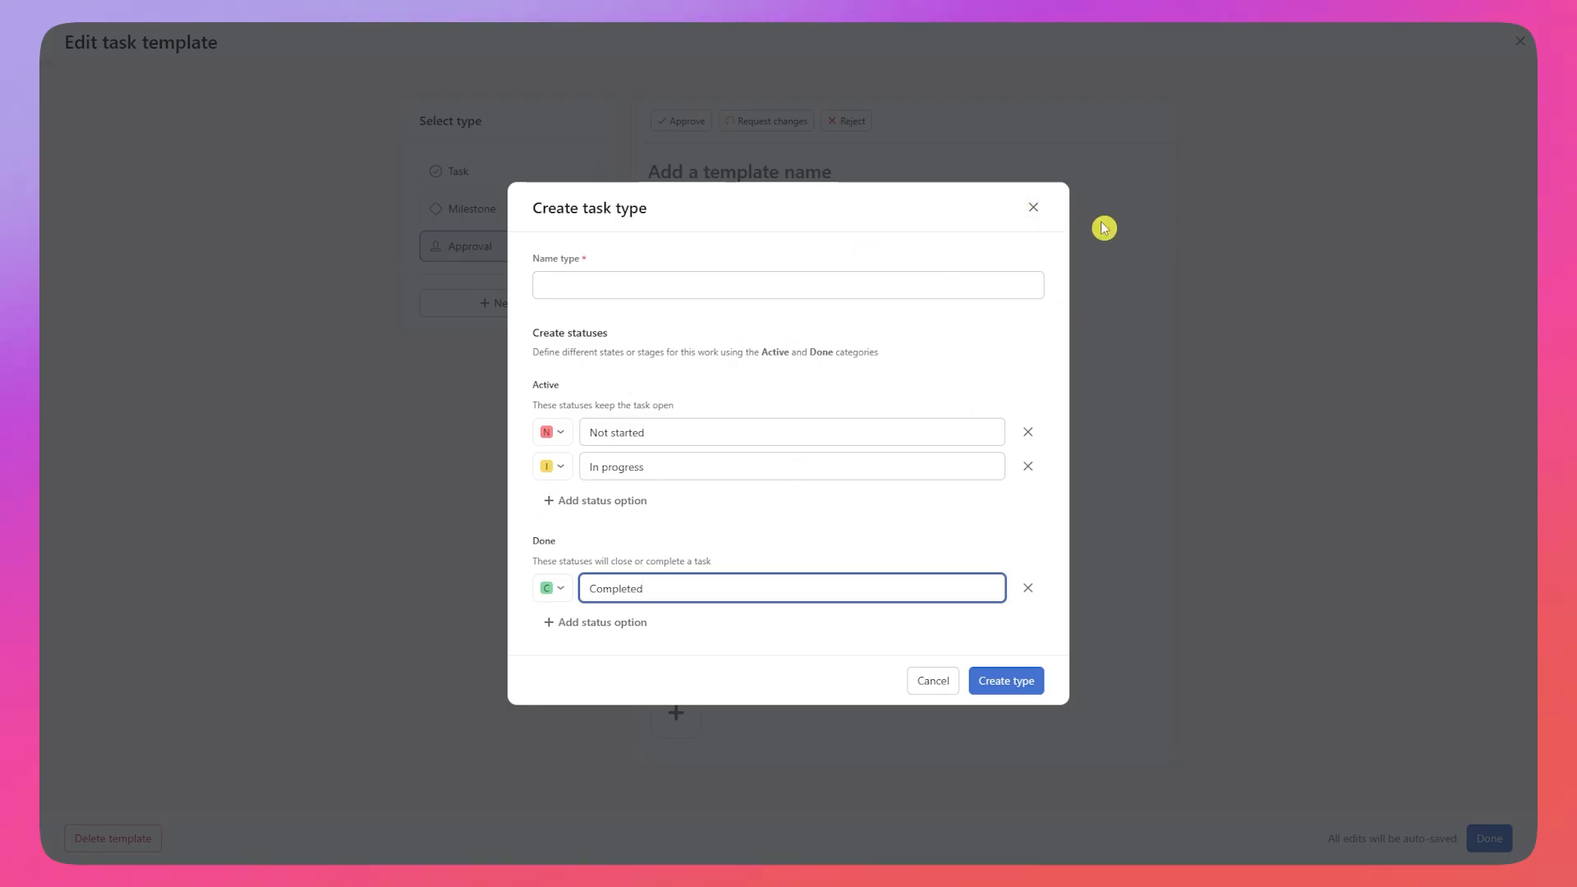
{"action": "left_click", "coordinate": [1033, 210]}
{"action": "left_click", "coordinate": [1519, 41]}
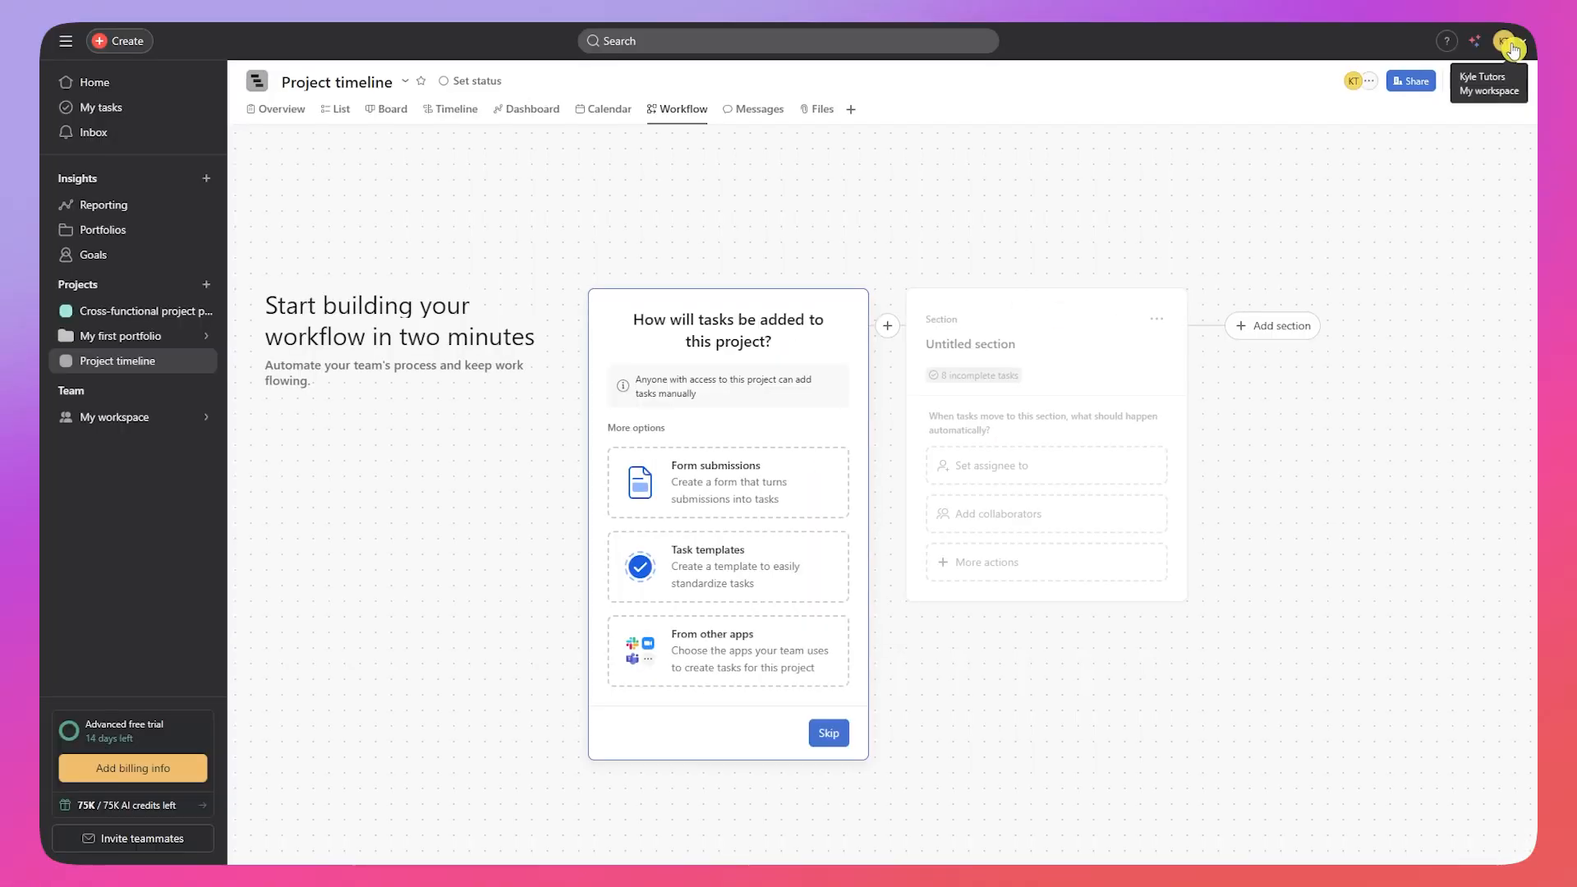
Step: Add a Set assignee rule to the workflow's Untitled section and assign the moved tasks to the account owner
{"action": "left_click", "coordinate": [997, 369]}
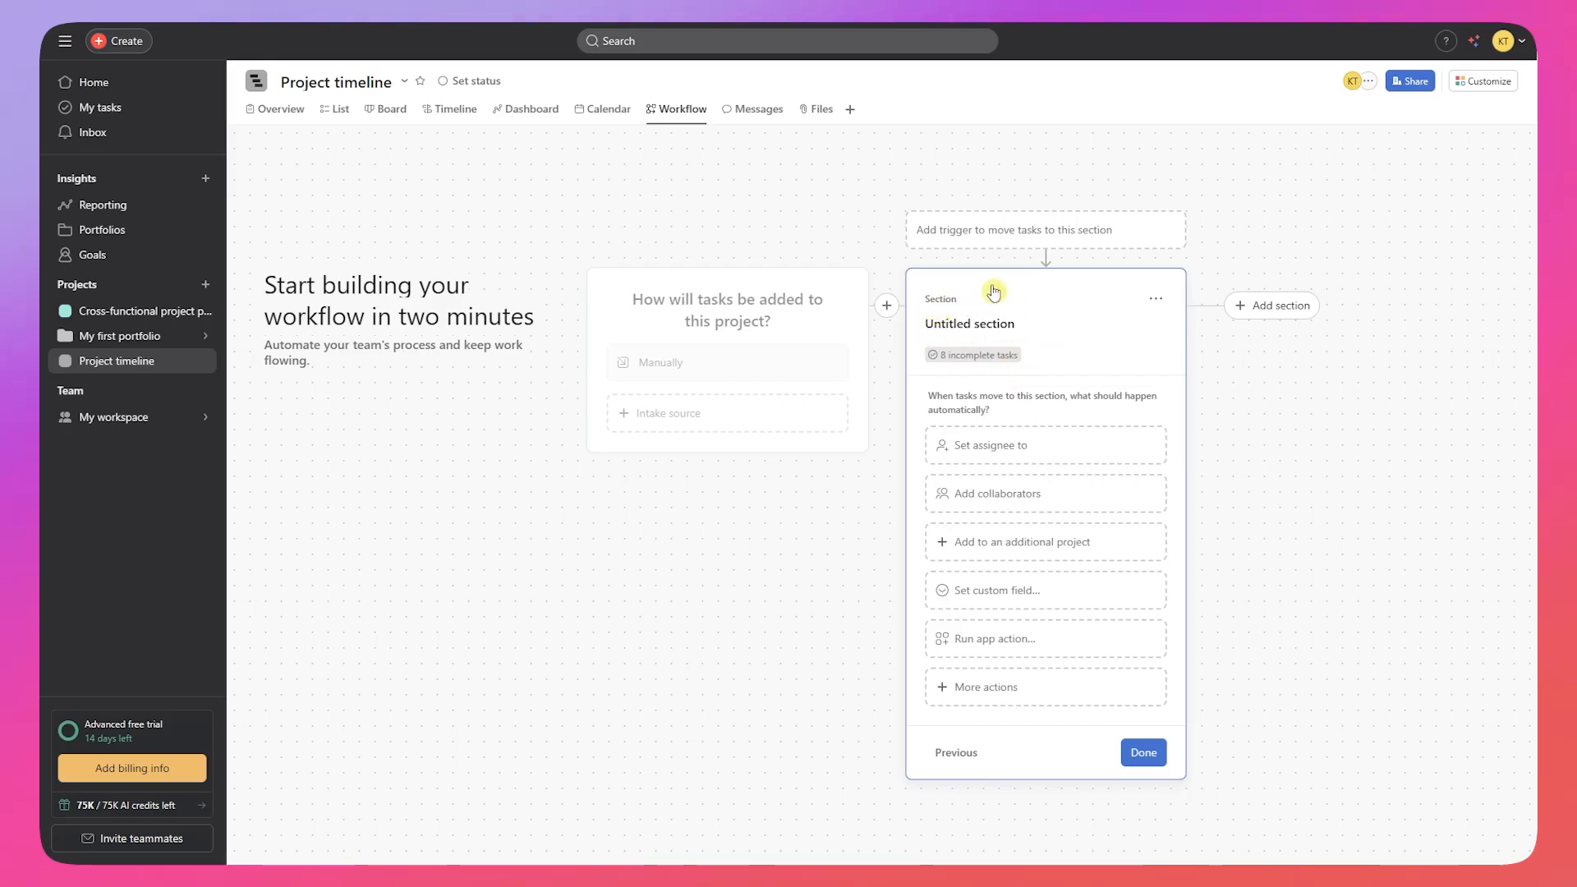
{"action": "left_click", "coordinate": [768, 302]}
{"action": "left_click", "coordinate": [1014, 313]}
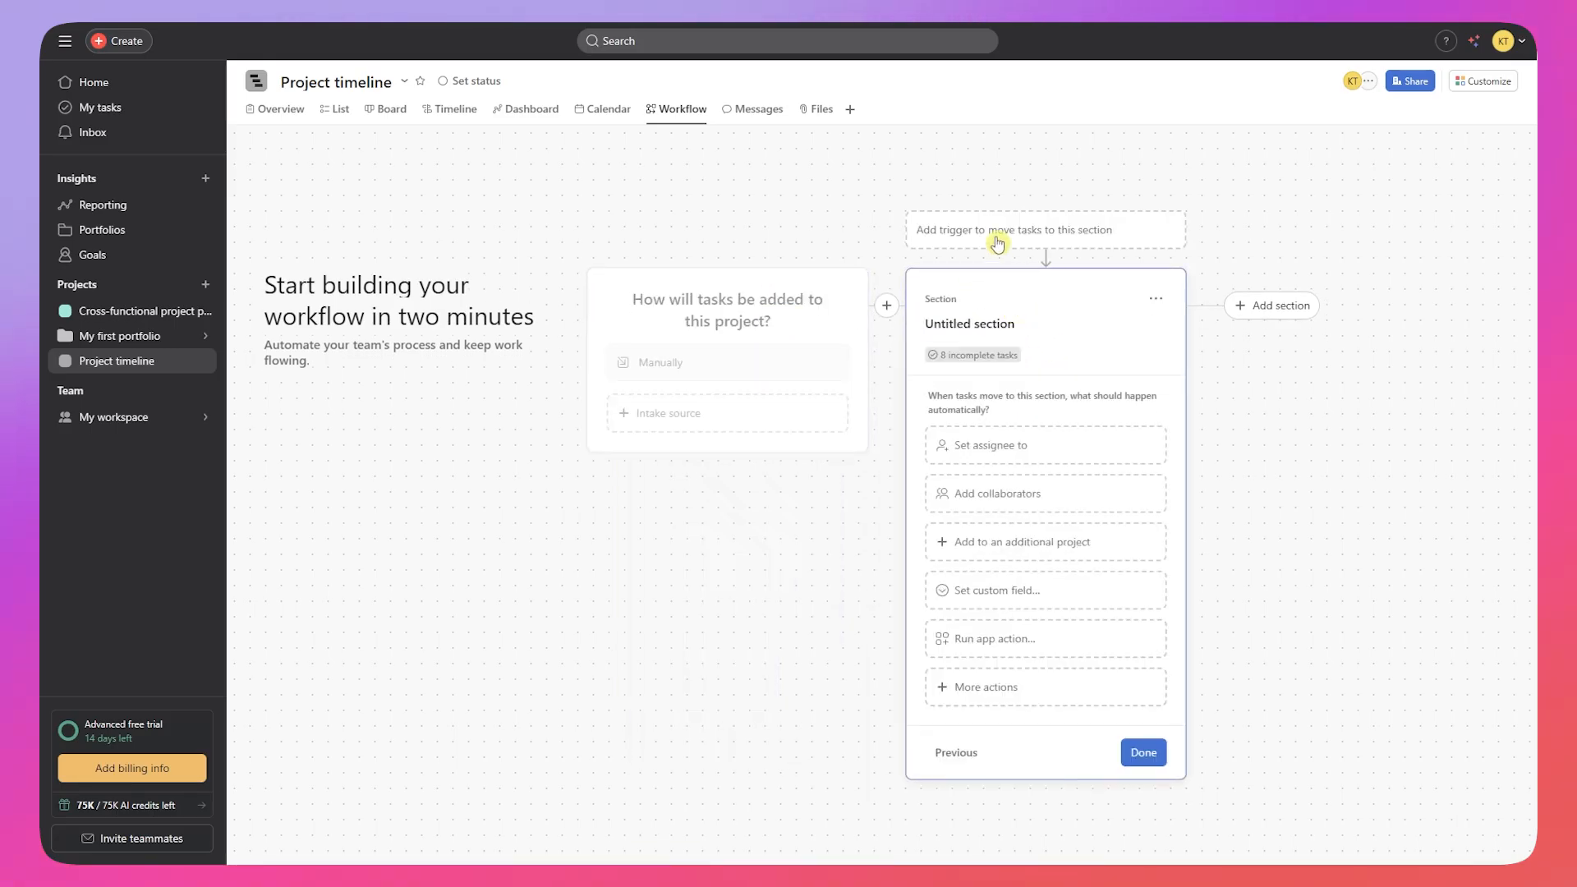
{"action": "left_click", "coordinate": [1063, 323]}
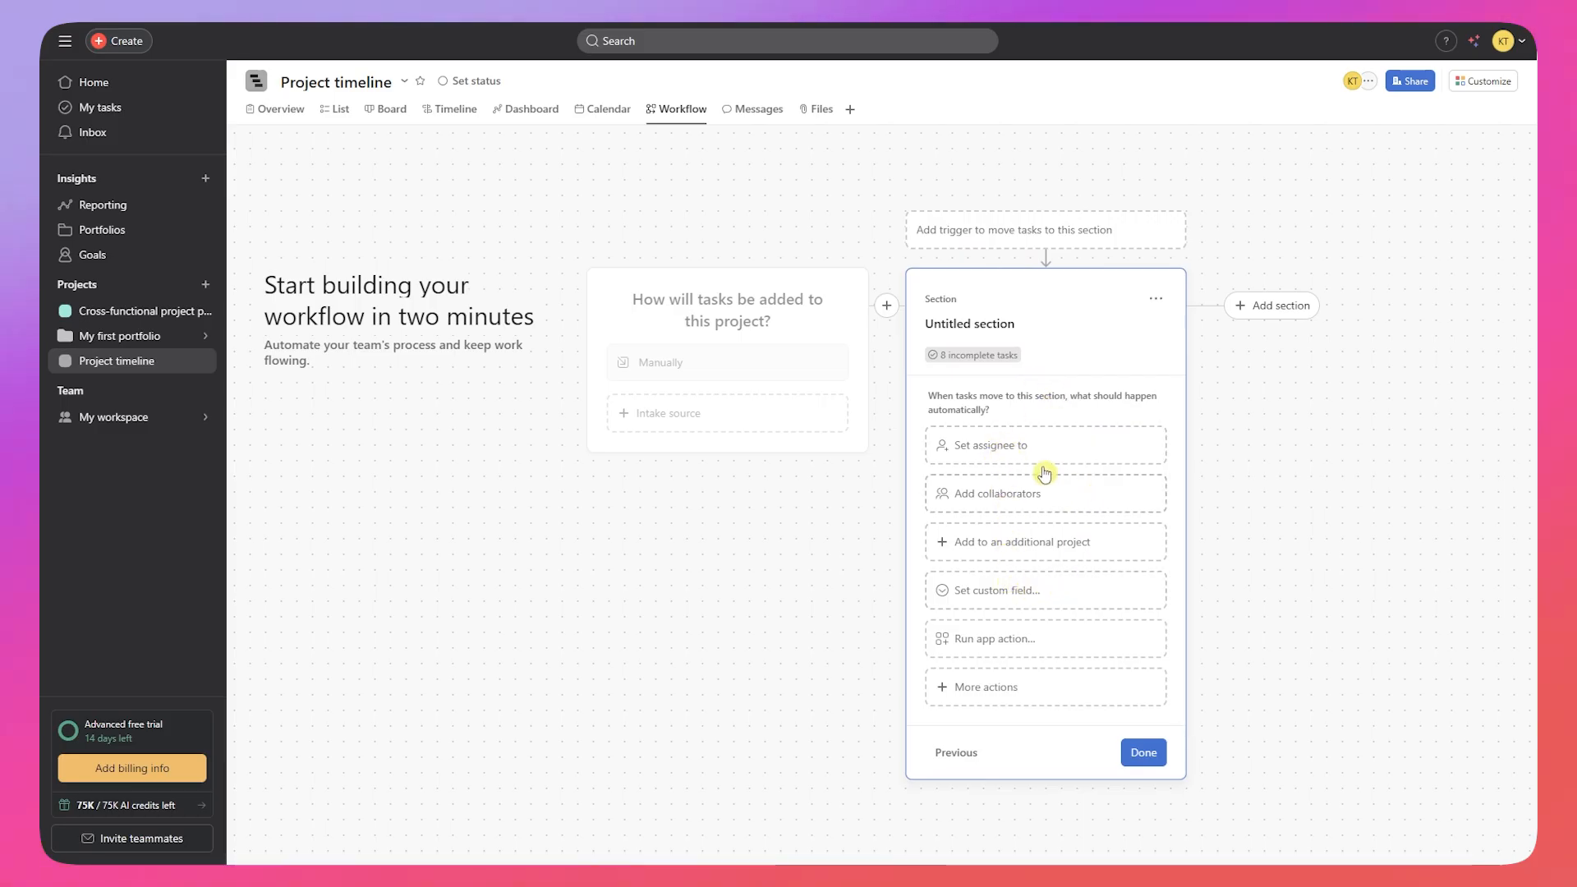
{"action": "left_click", "coordinate": [1013, 450]}
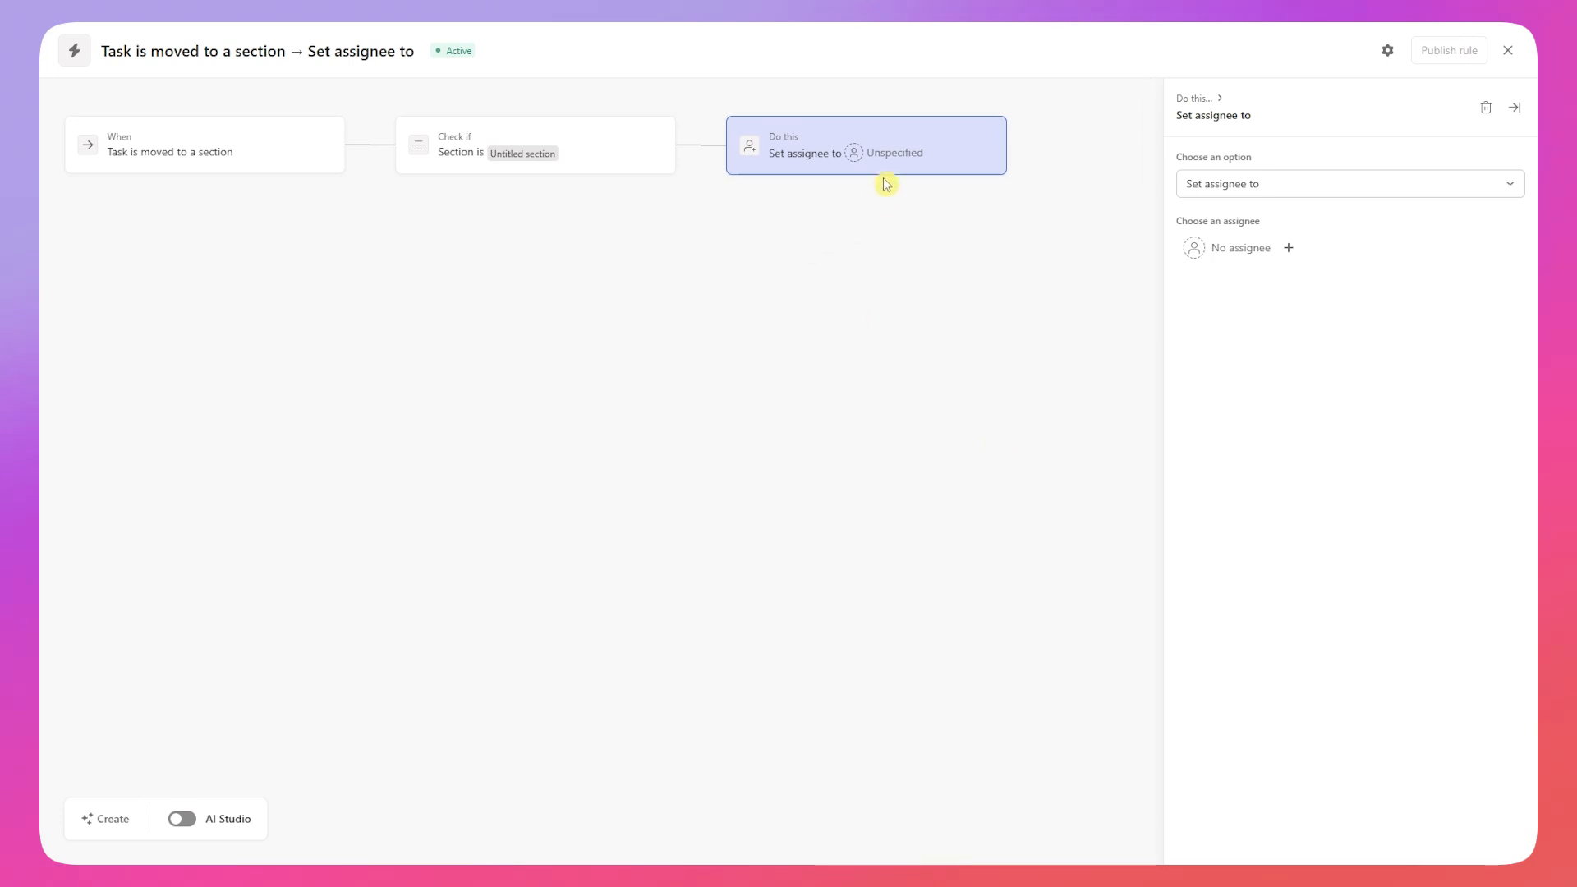
{"action": "left_click", "coordinate": [1225, 247]}
{"action": "left_click", "coordinate": [1238, 280]}
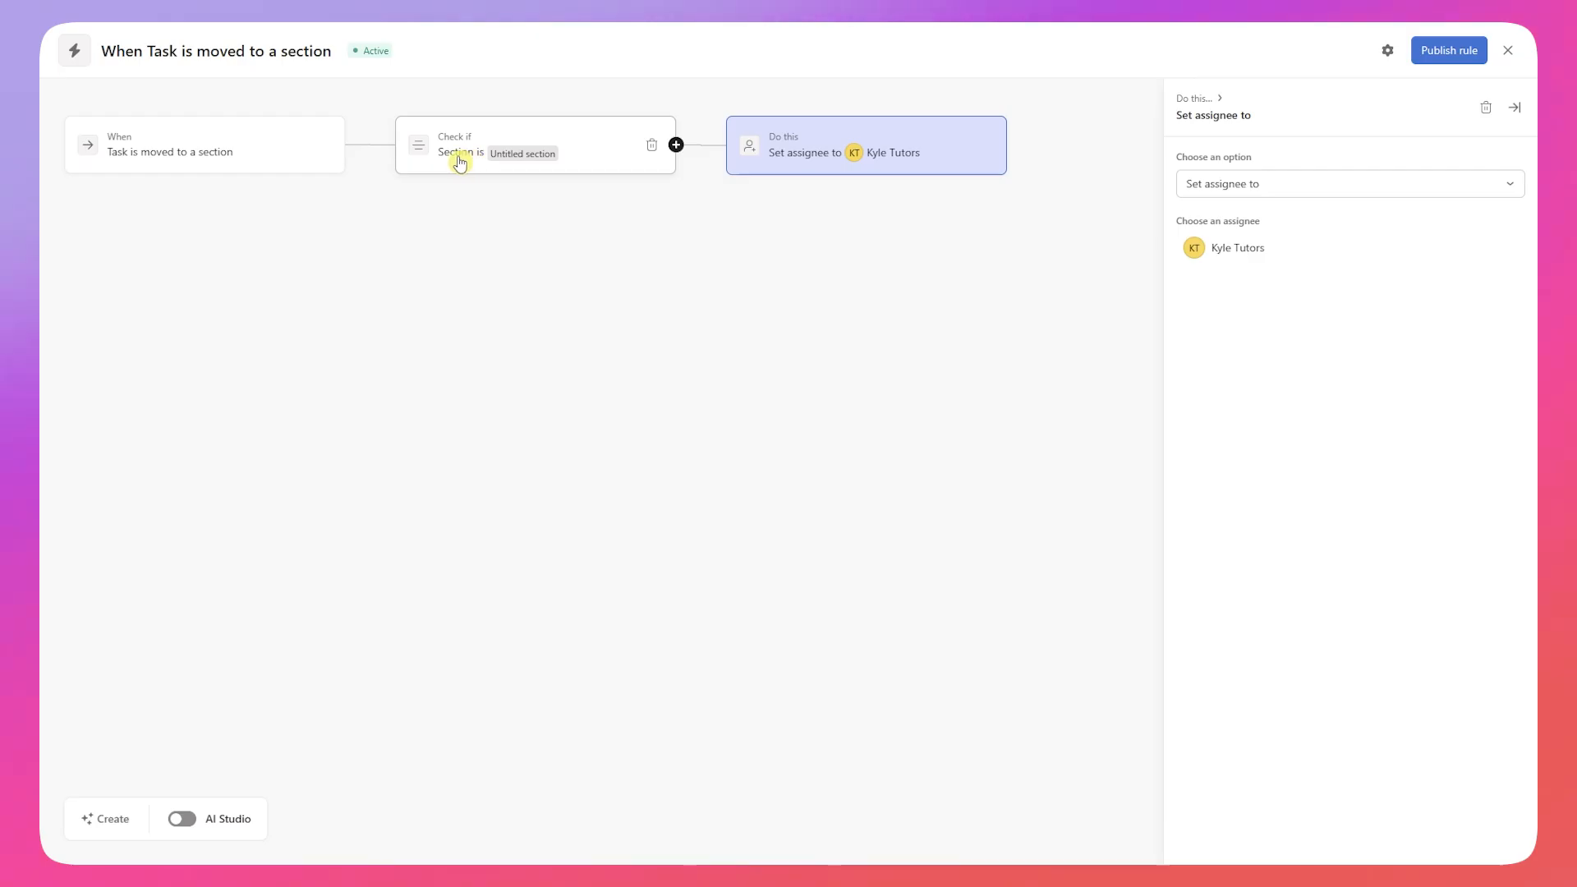
Step: Review the section condition options of the assignee rule, choose its section, and publish the rule
{"action": "left_click", "coordinate": [543, 161]}
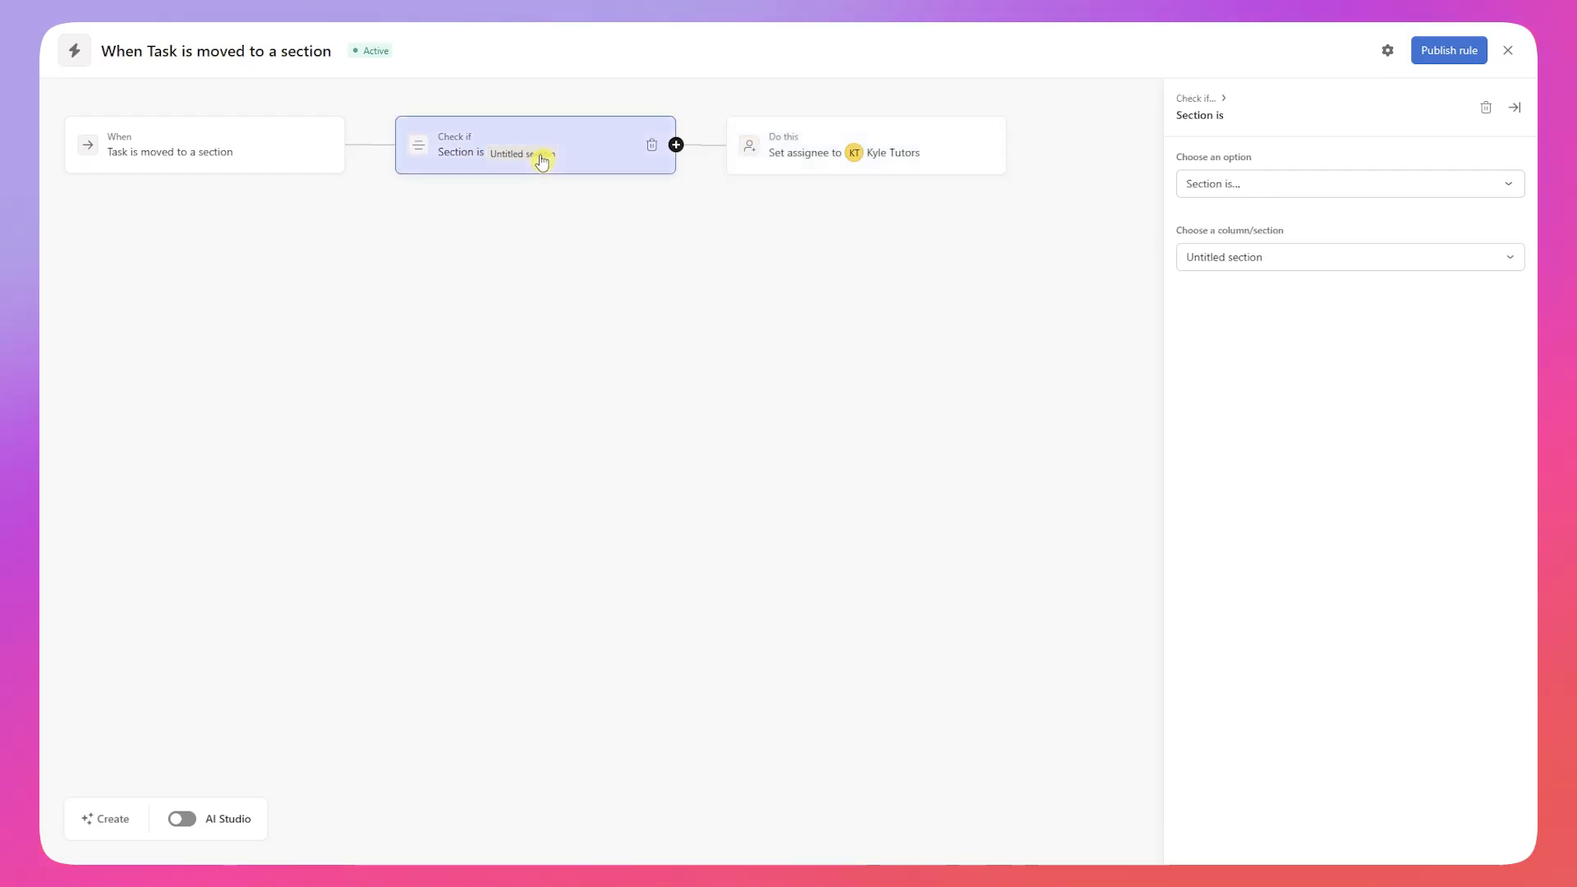
{"action": "left_click", "coordinate": [1300, 262]}
{"action": "left_click", "coordinate": [1316, 260]}
{"action": "left_click", "coordinate": [1289, 261]}
{"action": "left_click", "coordinate": [1262, 187]}
{"action": "left_click", "coordinate": [1262, 187]}
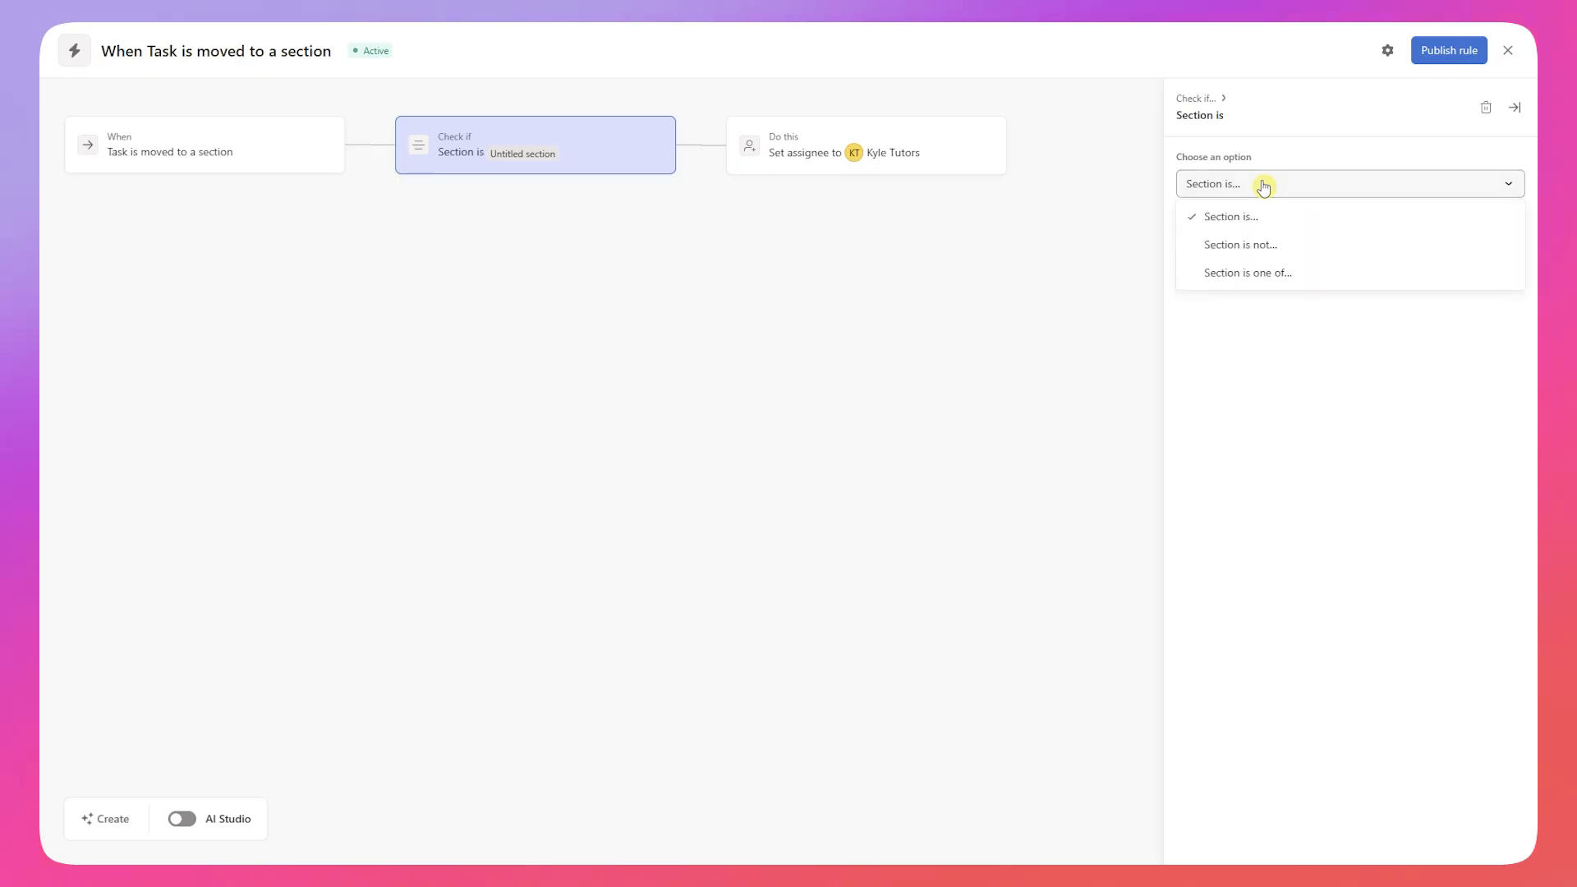
{"action": "left_click", "coordinate": [1275, 246]}
{"action": "left_click", "coordinate": [1312, 260]}
{"action": "left_click", "coordinate": [1236, 293]}
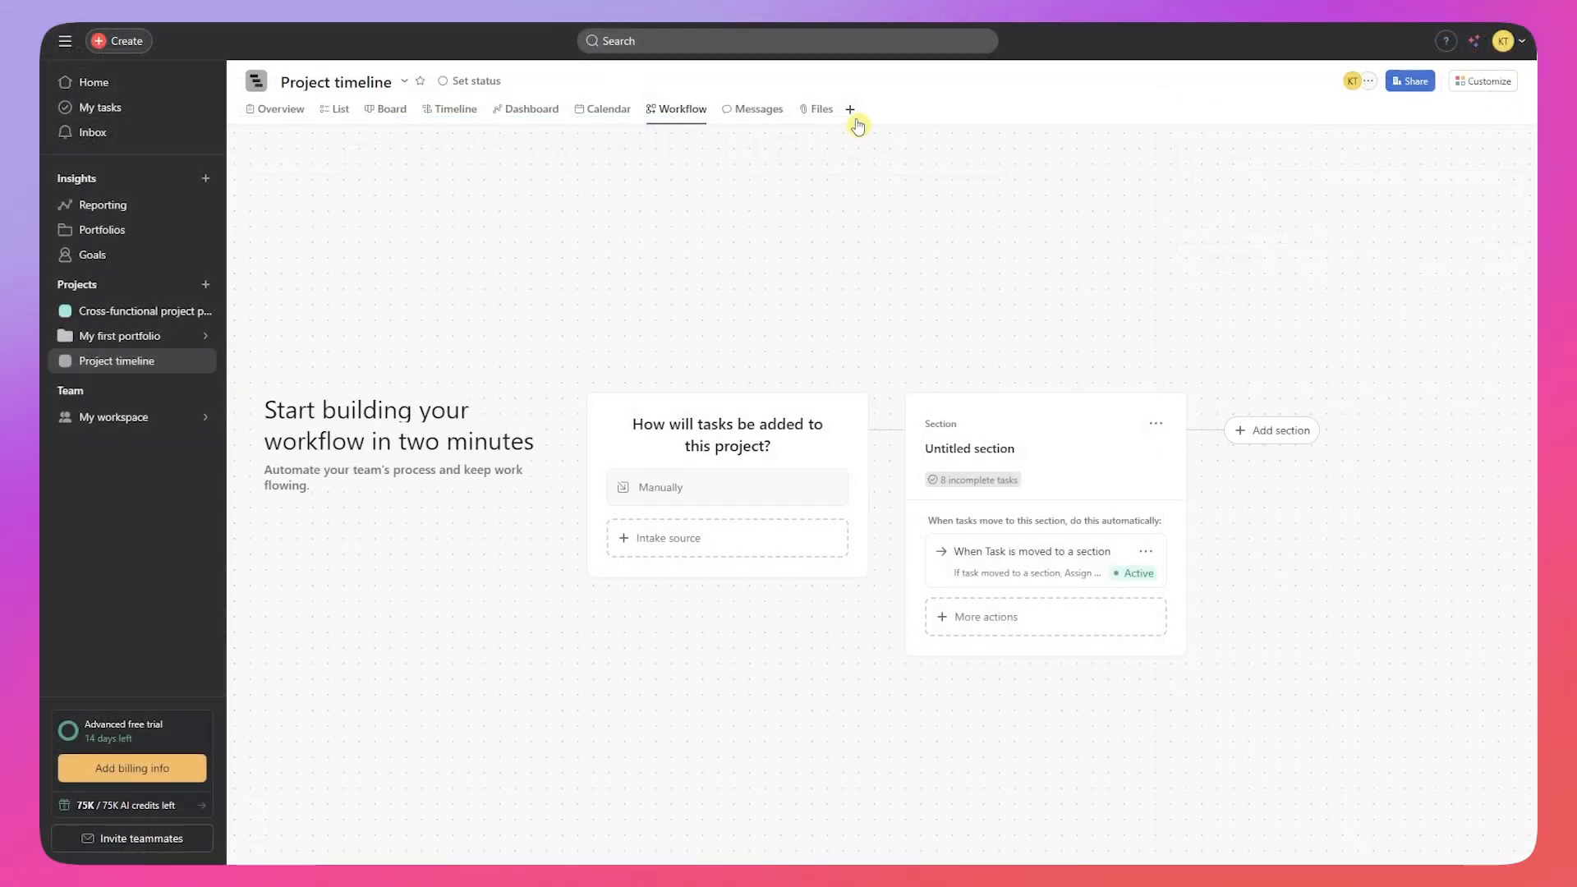
Step: Add a Gantt view to the project with dependency date shifting set to Maintain buffer for downstream dependent tasks only
{"action": "left_click", "coordinate": [853, 114]}
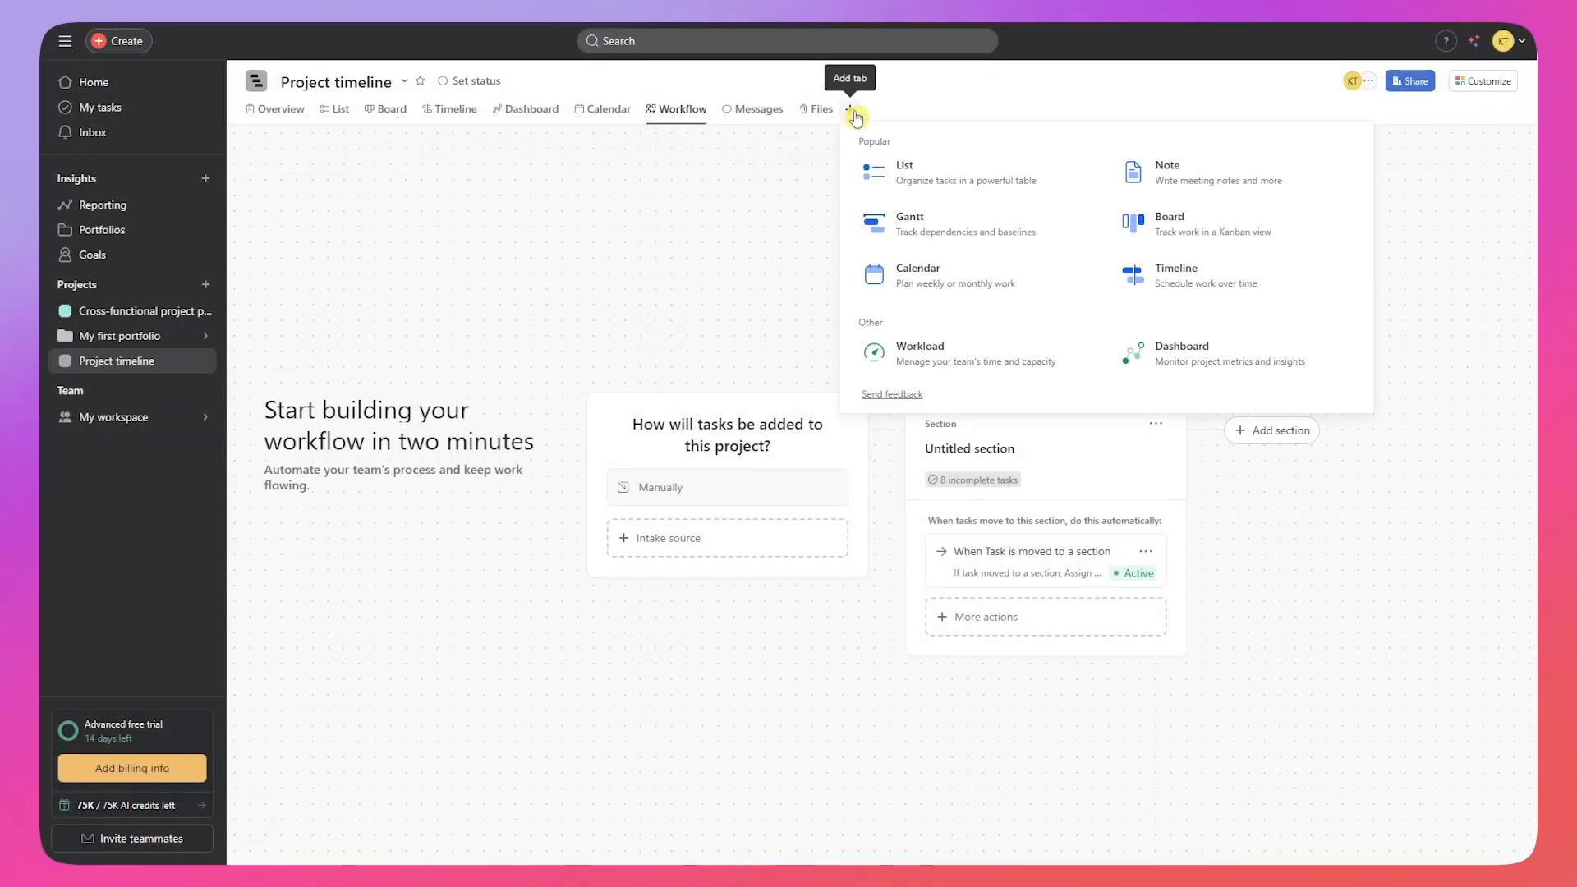
{"action": "left_click", "coordinate": [918, 226]}
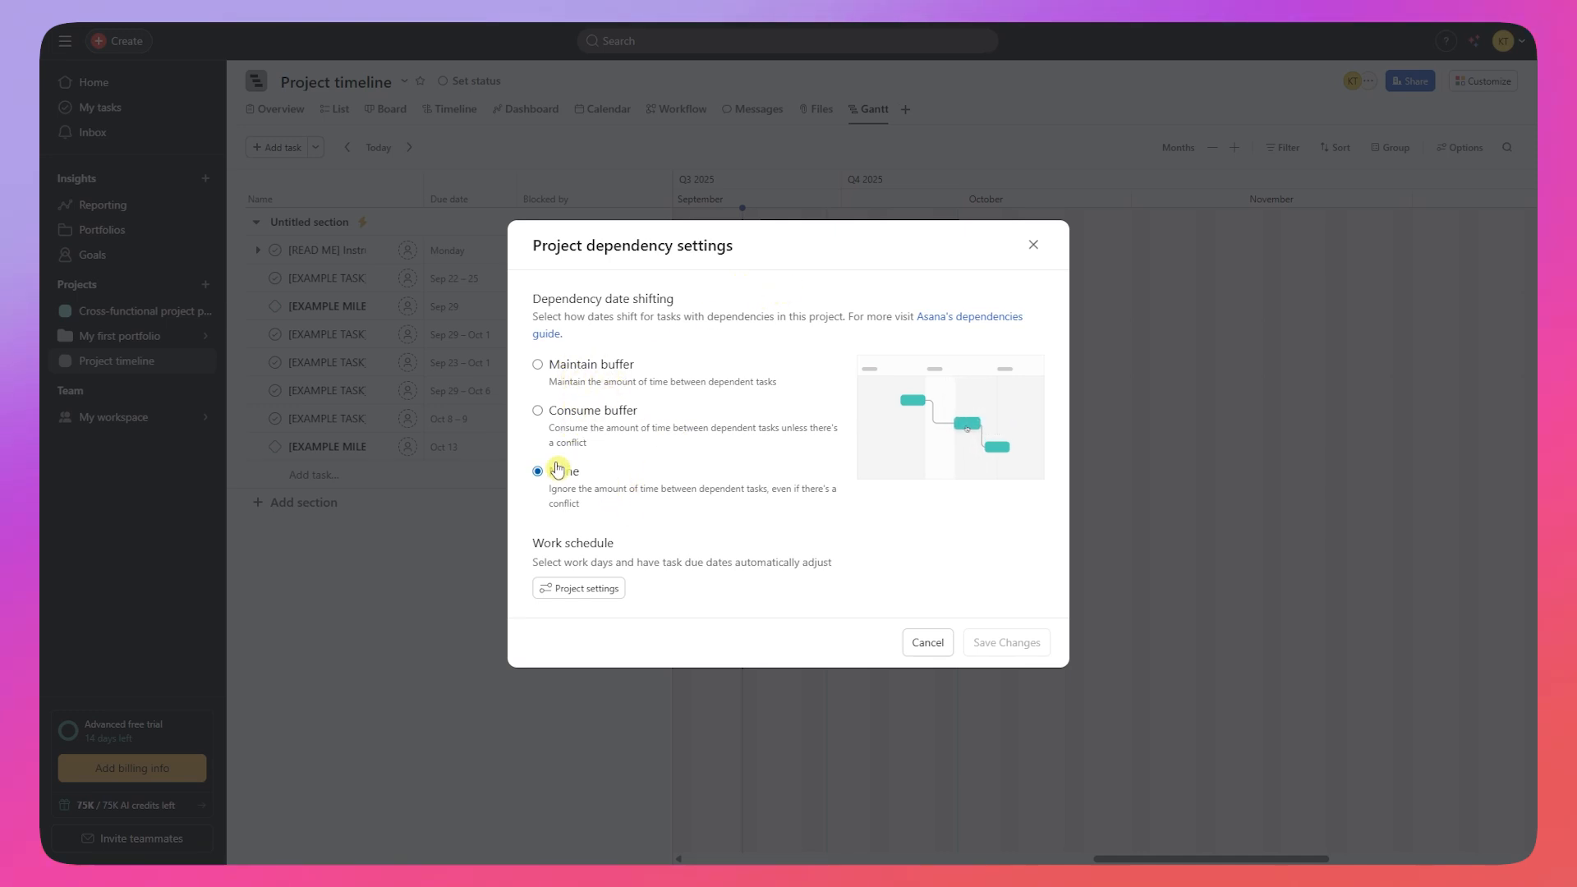
{"action": "left_click", "coordinate": [569, 377]}
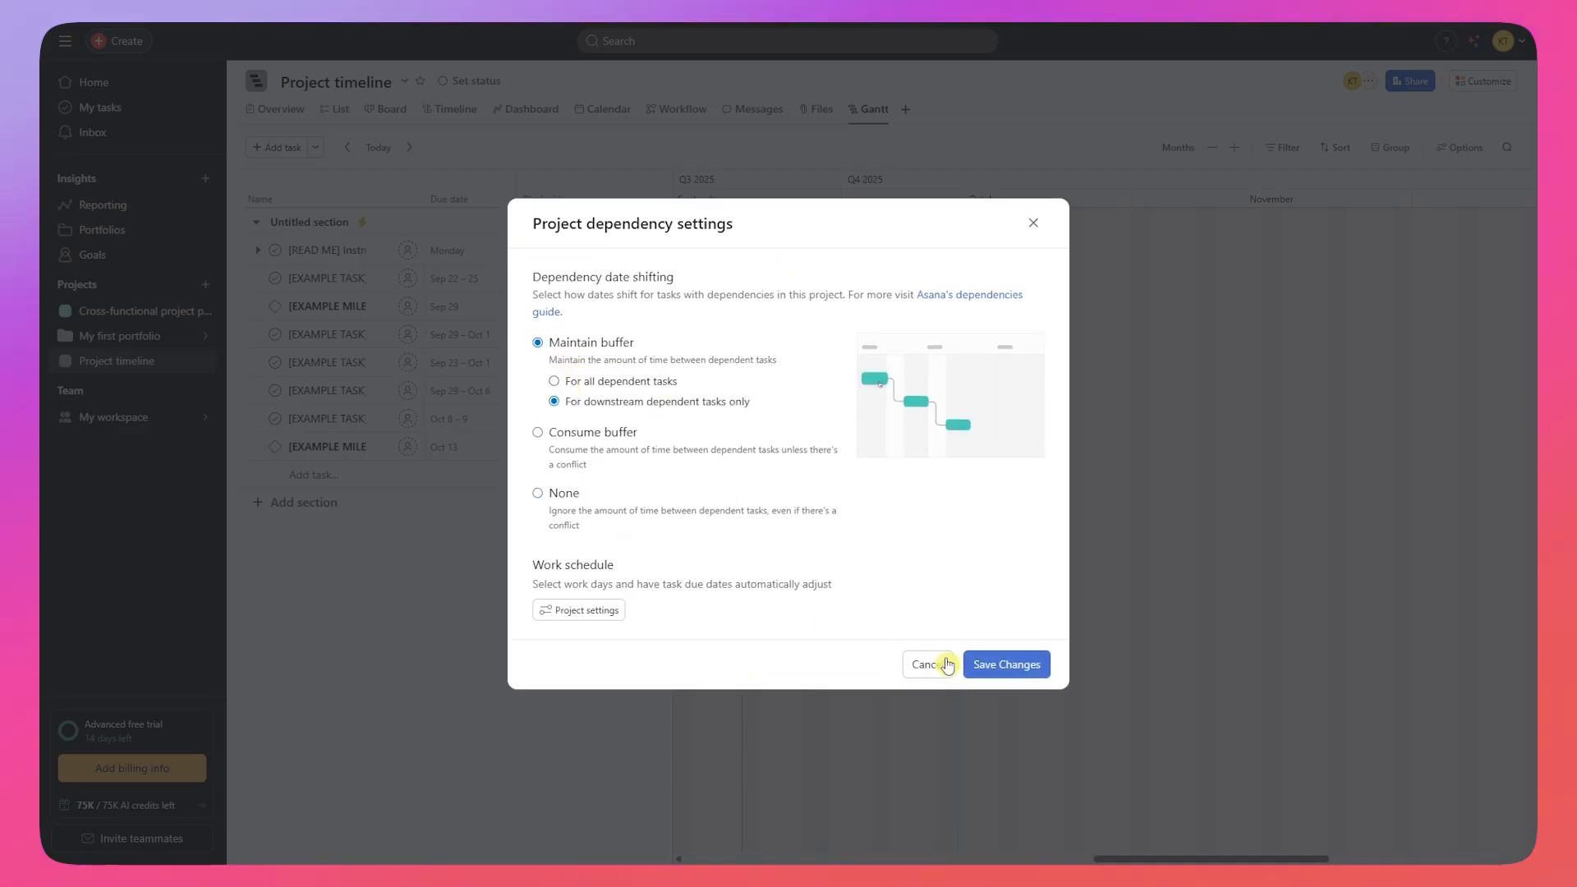
{"action": "left_click", "coordinate": [1001, 665]}
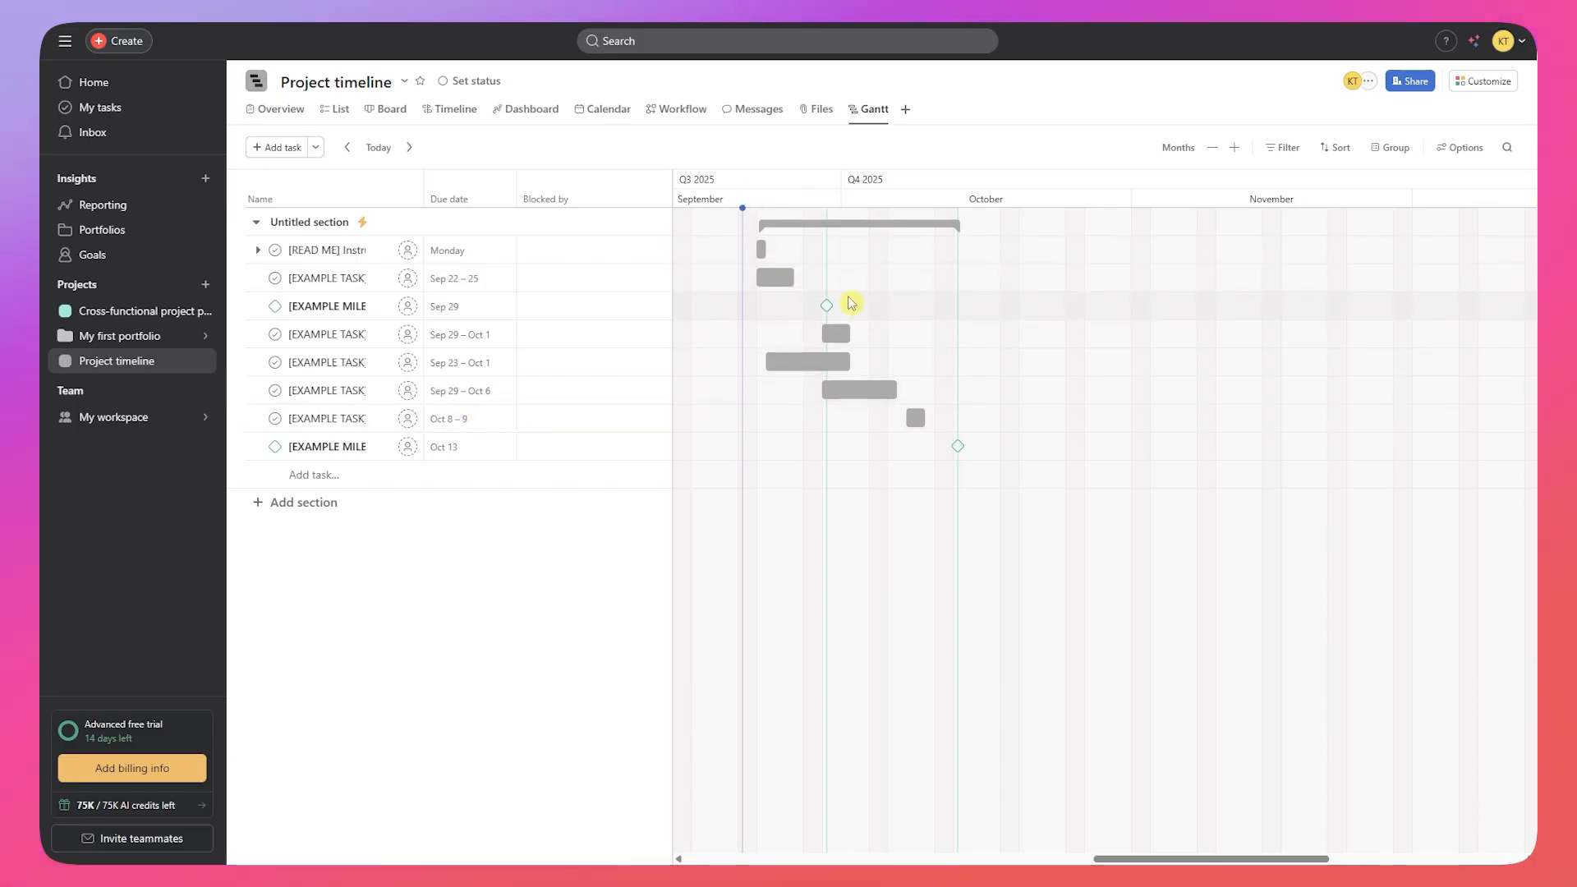
Step: Extend the first example task in the Gantt chart to Sep 22 – 27 and compare it with the Timeline view
{"action": "left_click_drag", "start_coordinate": [796, 281], "coordinate": [821, 284]}
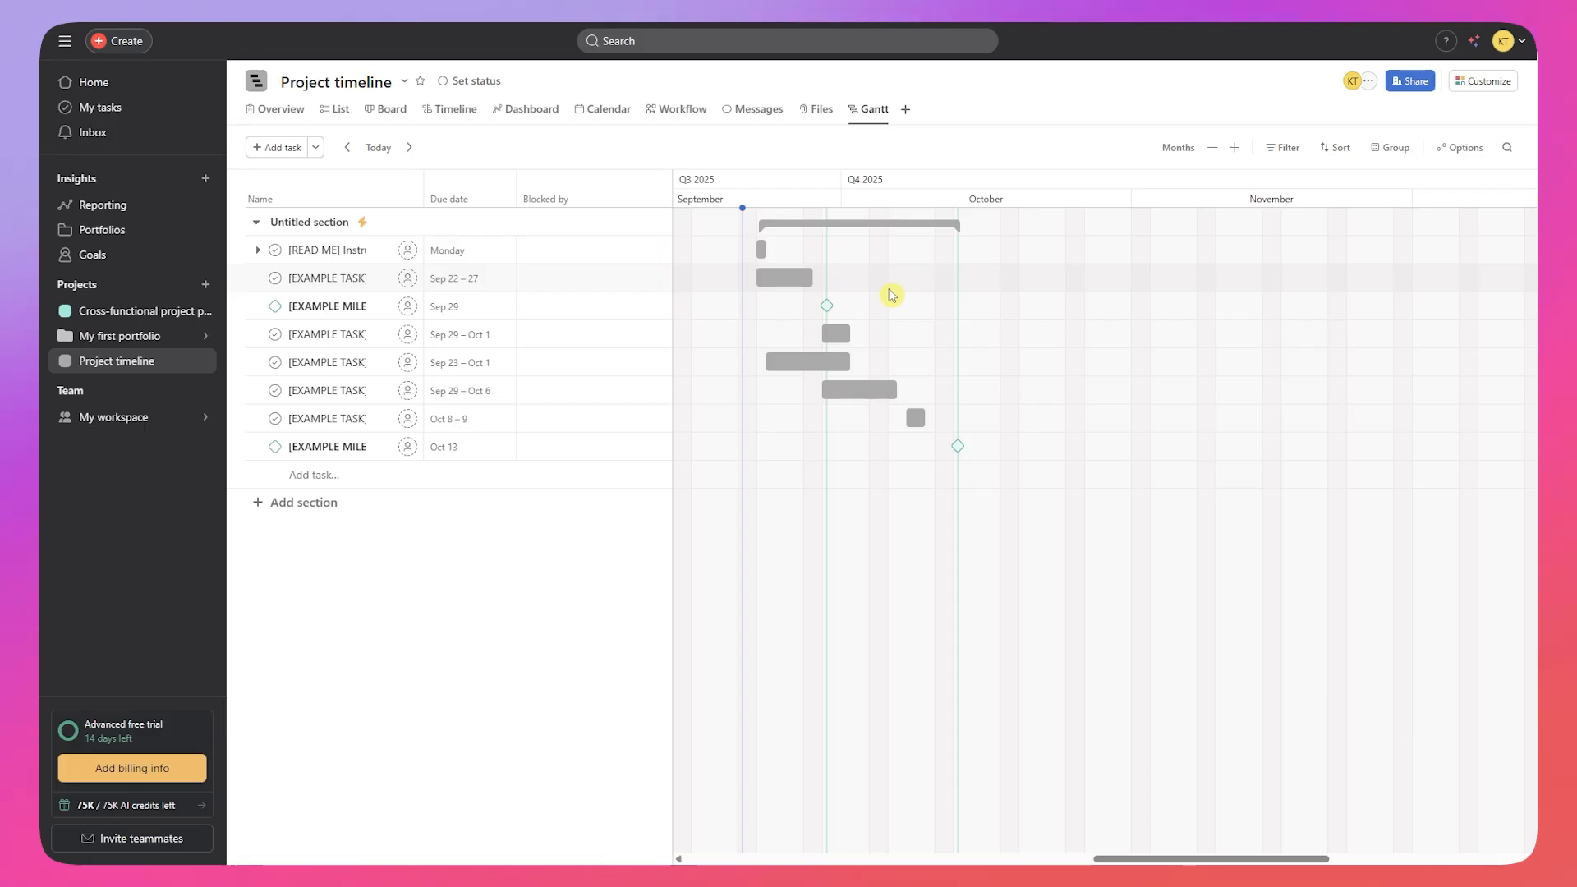
{"action": "left_click", "coordinate": [453, 124]}
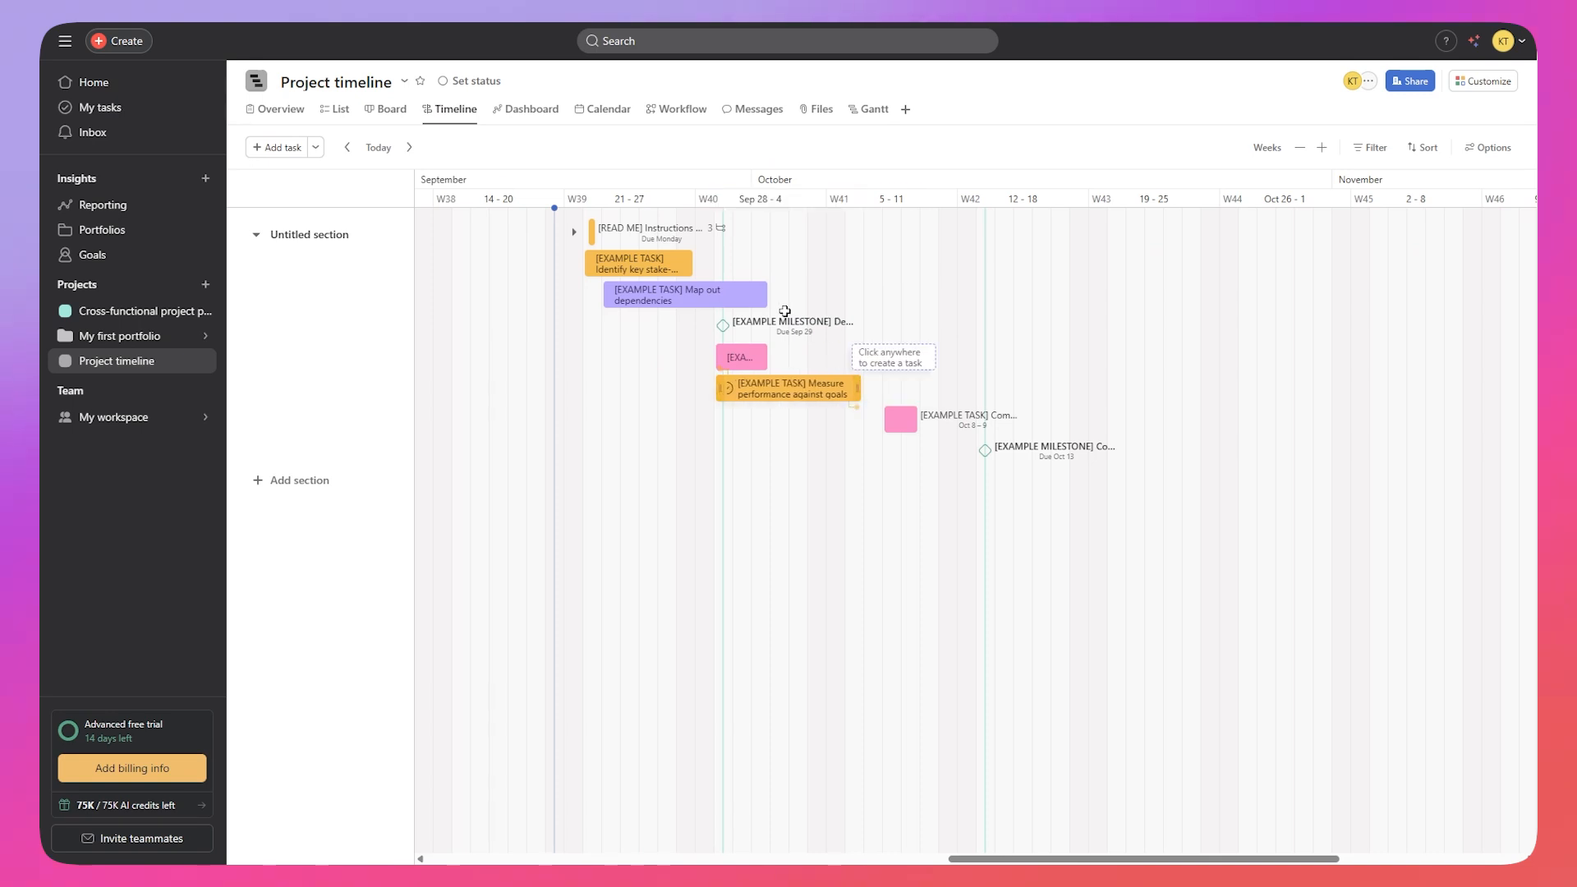
{"action": "left_click", "coordinate": [874, 112]}
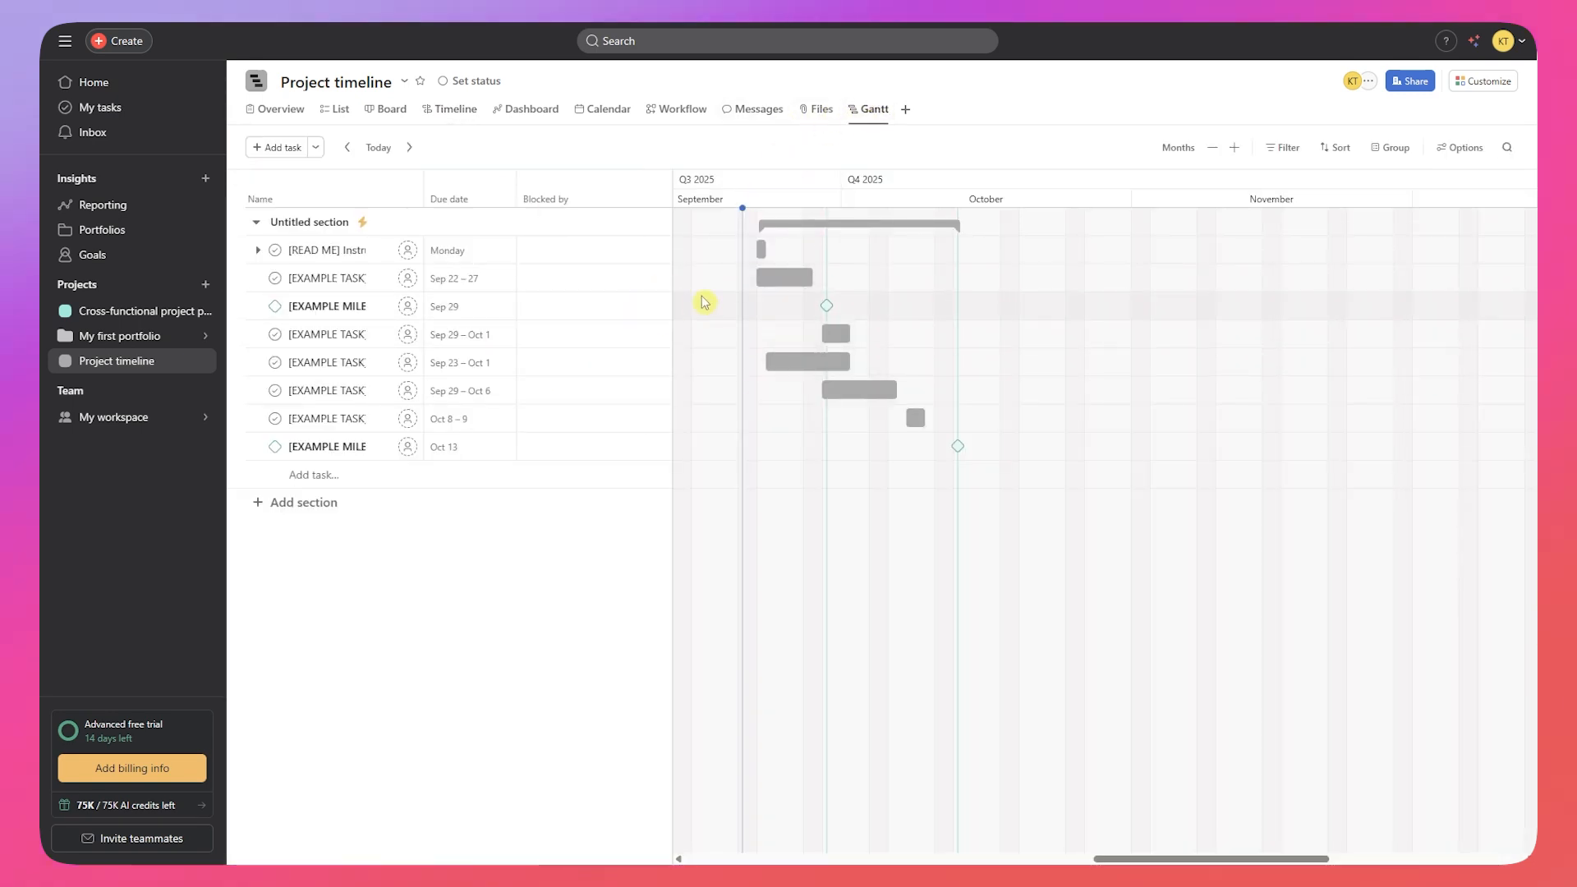
Step: Expand the READ ME task's subtasks in the Gantt chart and add a new section without a custom name
{"action": "left_click", "coordinate": [258, 250]}
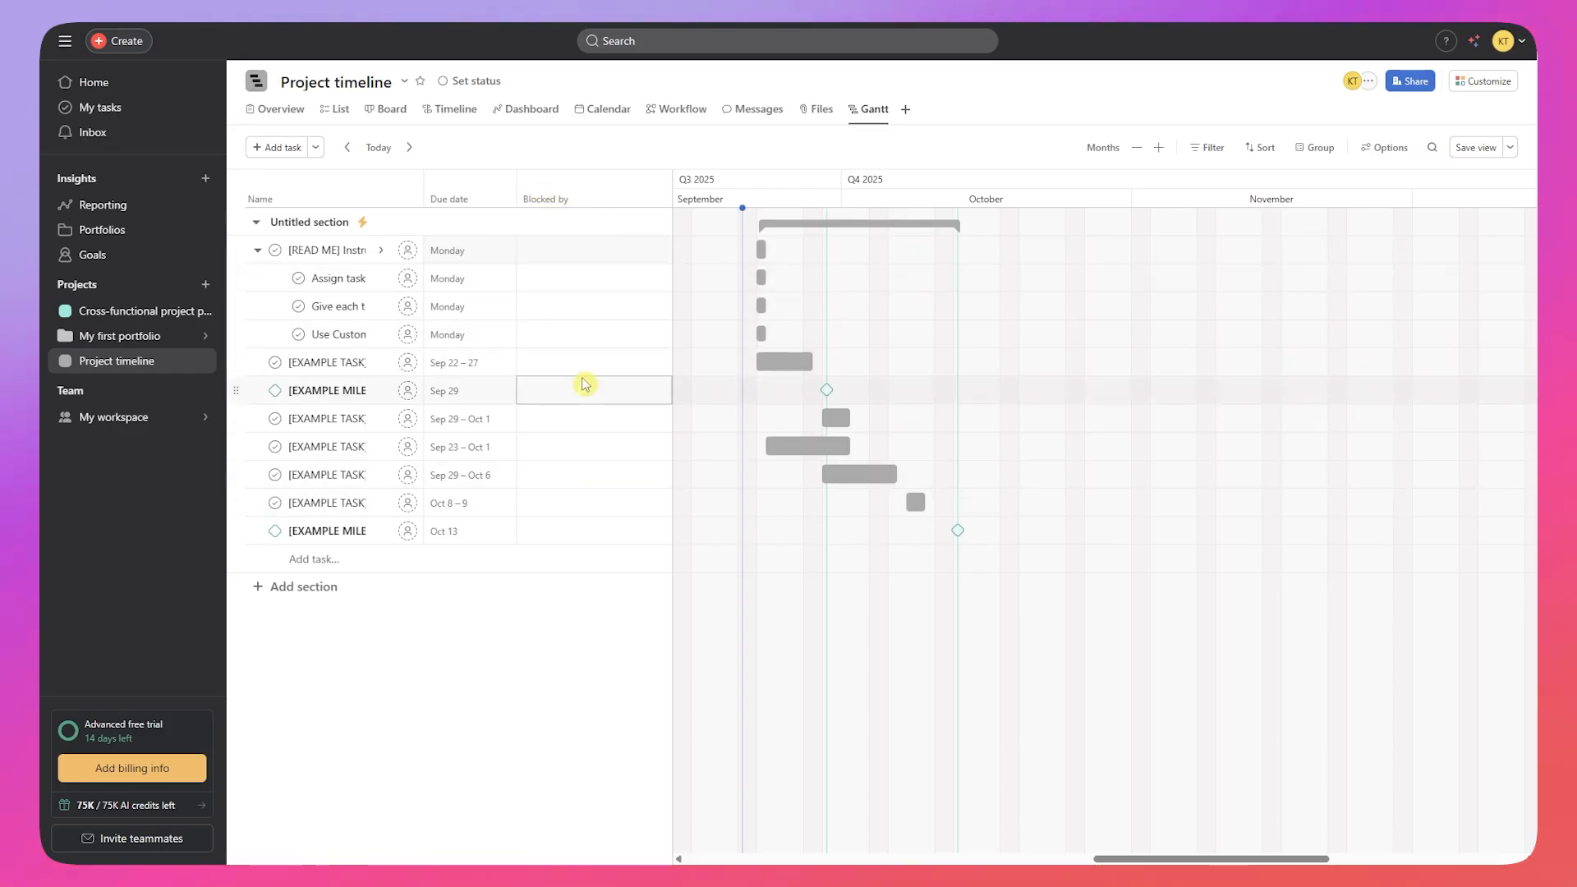
{"action": "left_click", "coordinate": [283, 586]}
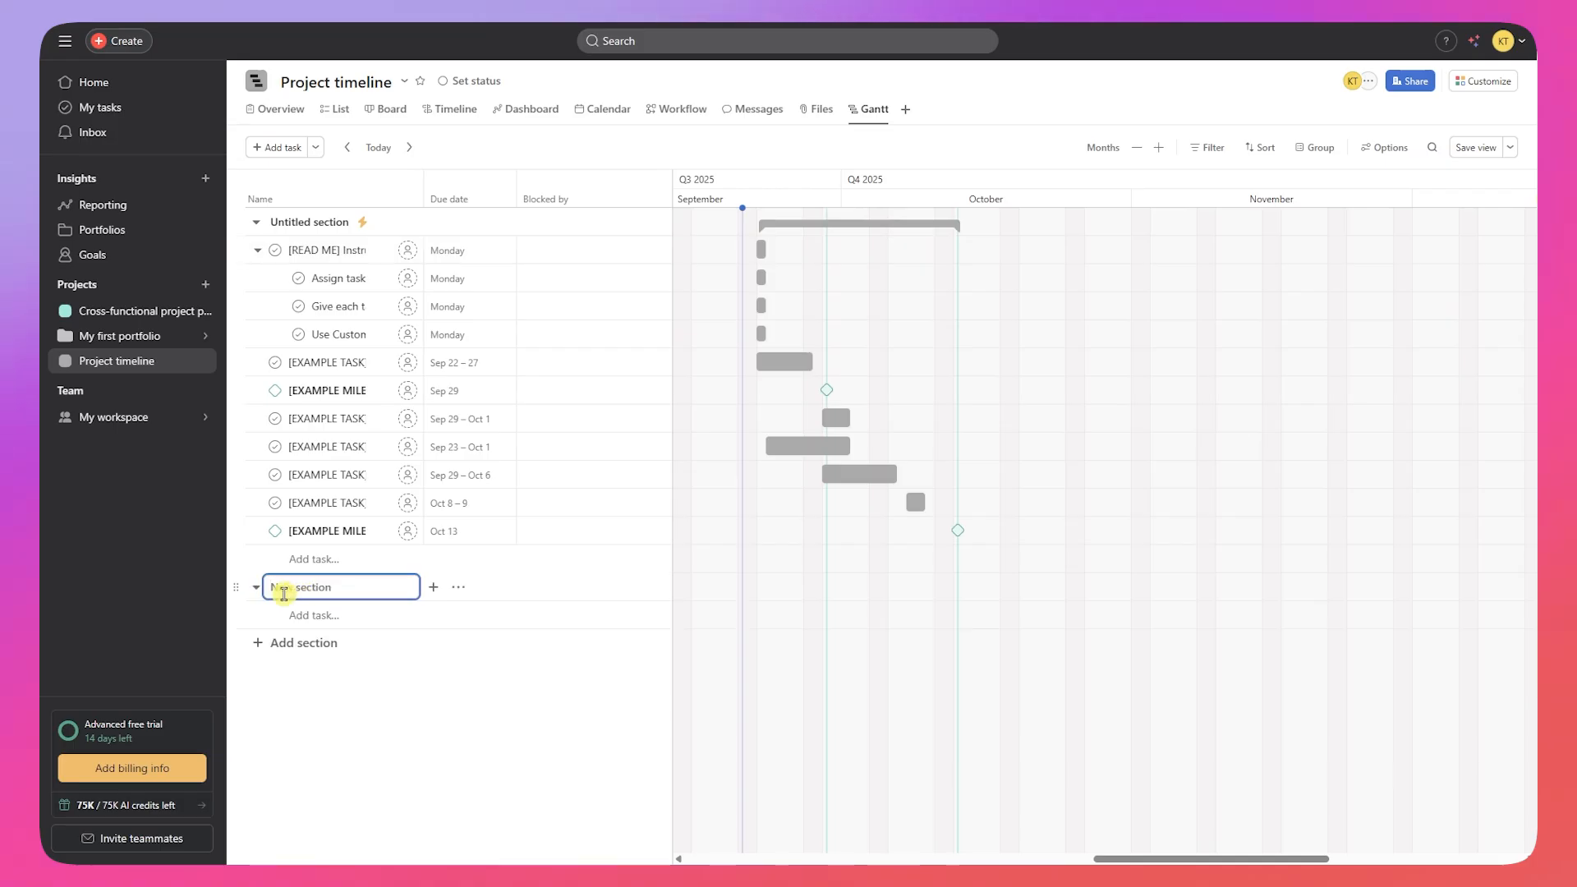
{"action": "left_click", "coordinate": [314, 560]}
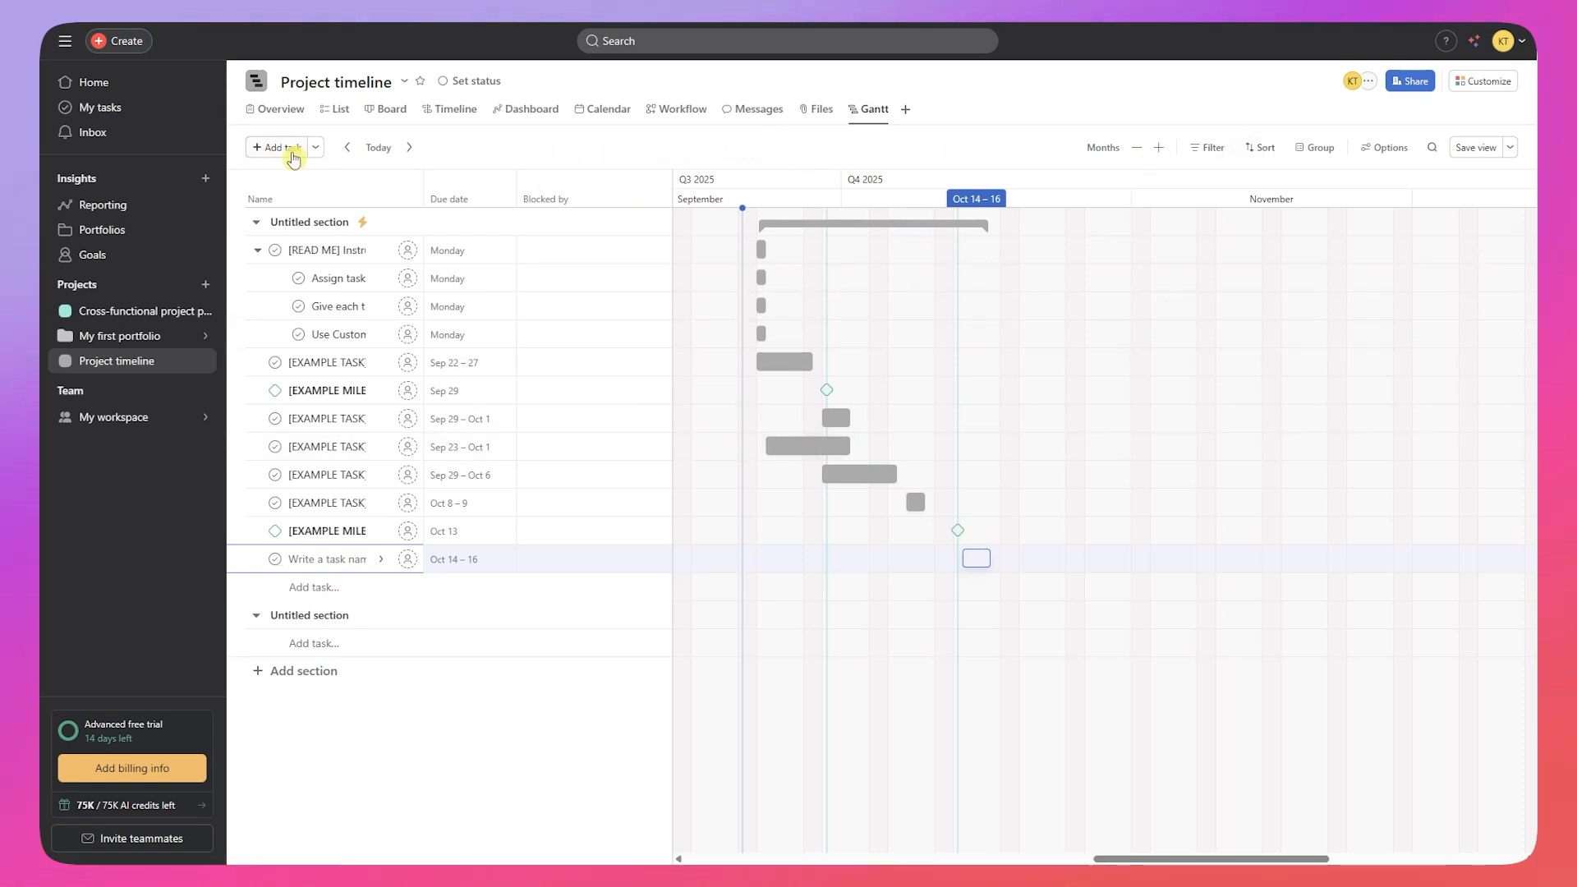
Step: Browse earlier and later periods of the Gantt chart and check the project's Timeline view
{"action": "left_click", "coordinate": [378, 149]}
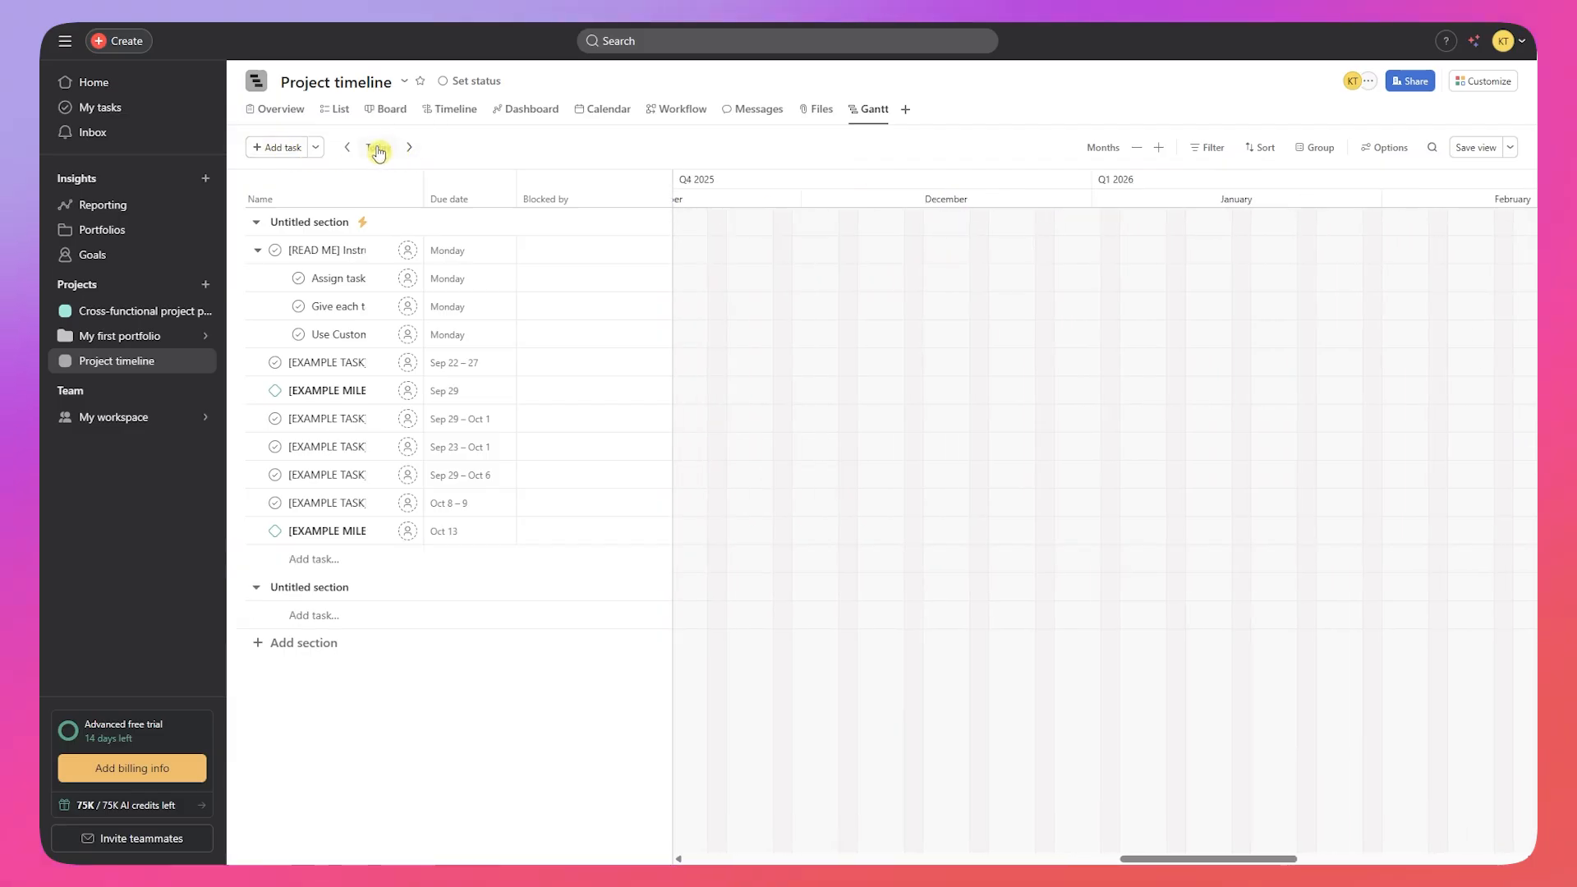
{"action": "left_click", "coordinate": [346, 147]}
{"action": "left_click", "coordinate": [346, 147]}
{"action": "left_click", "coordinate": [346, 147]}
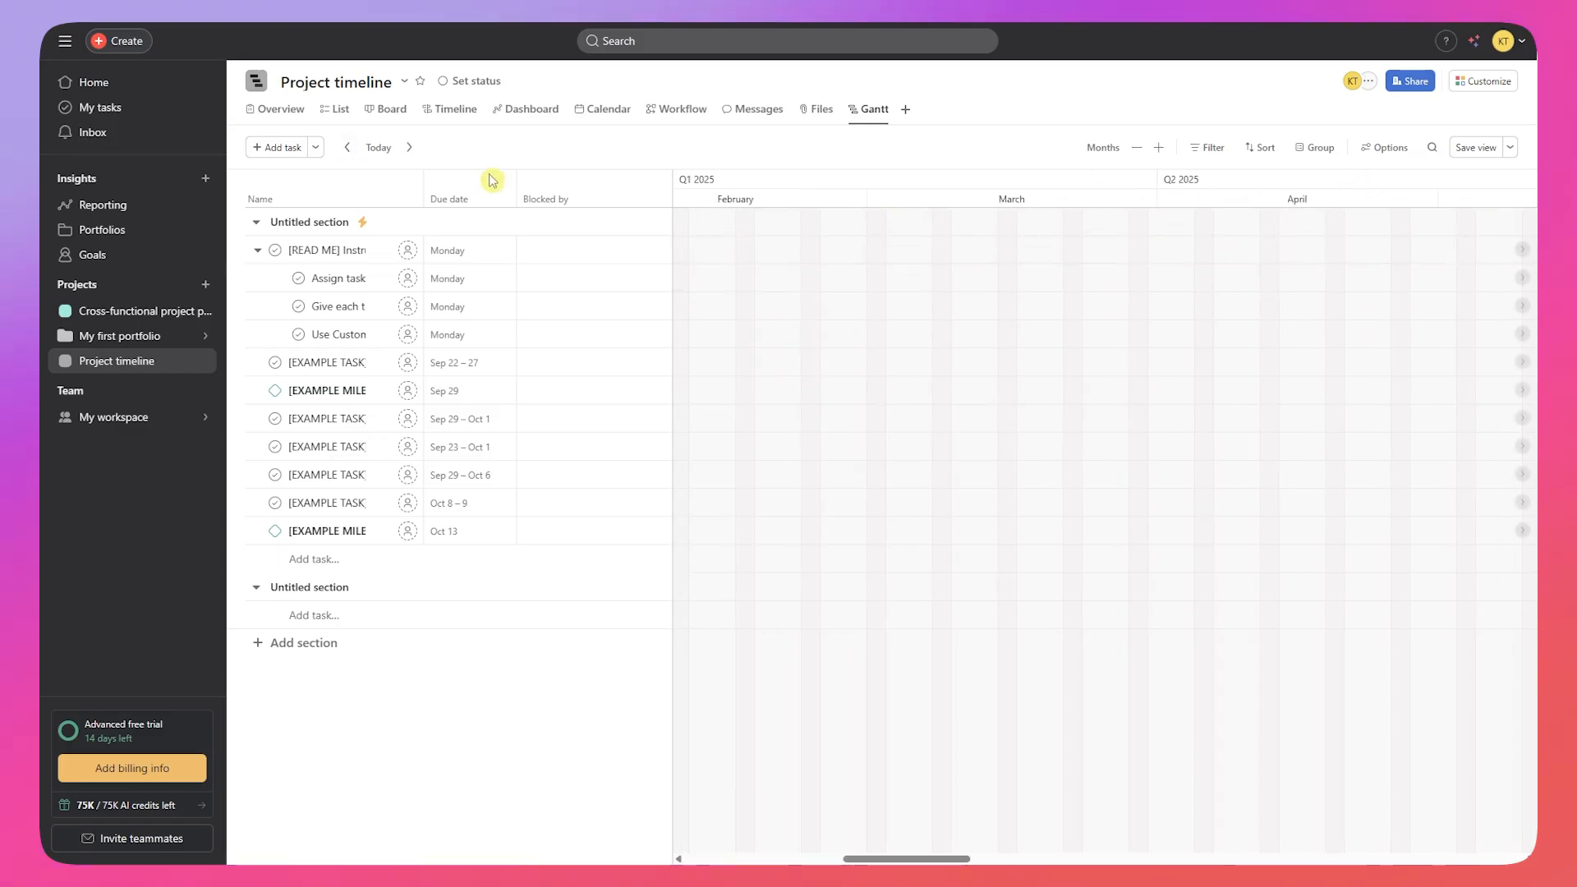
{"action": "left_click", "coordinate": [408, 148]}
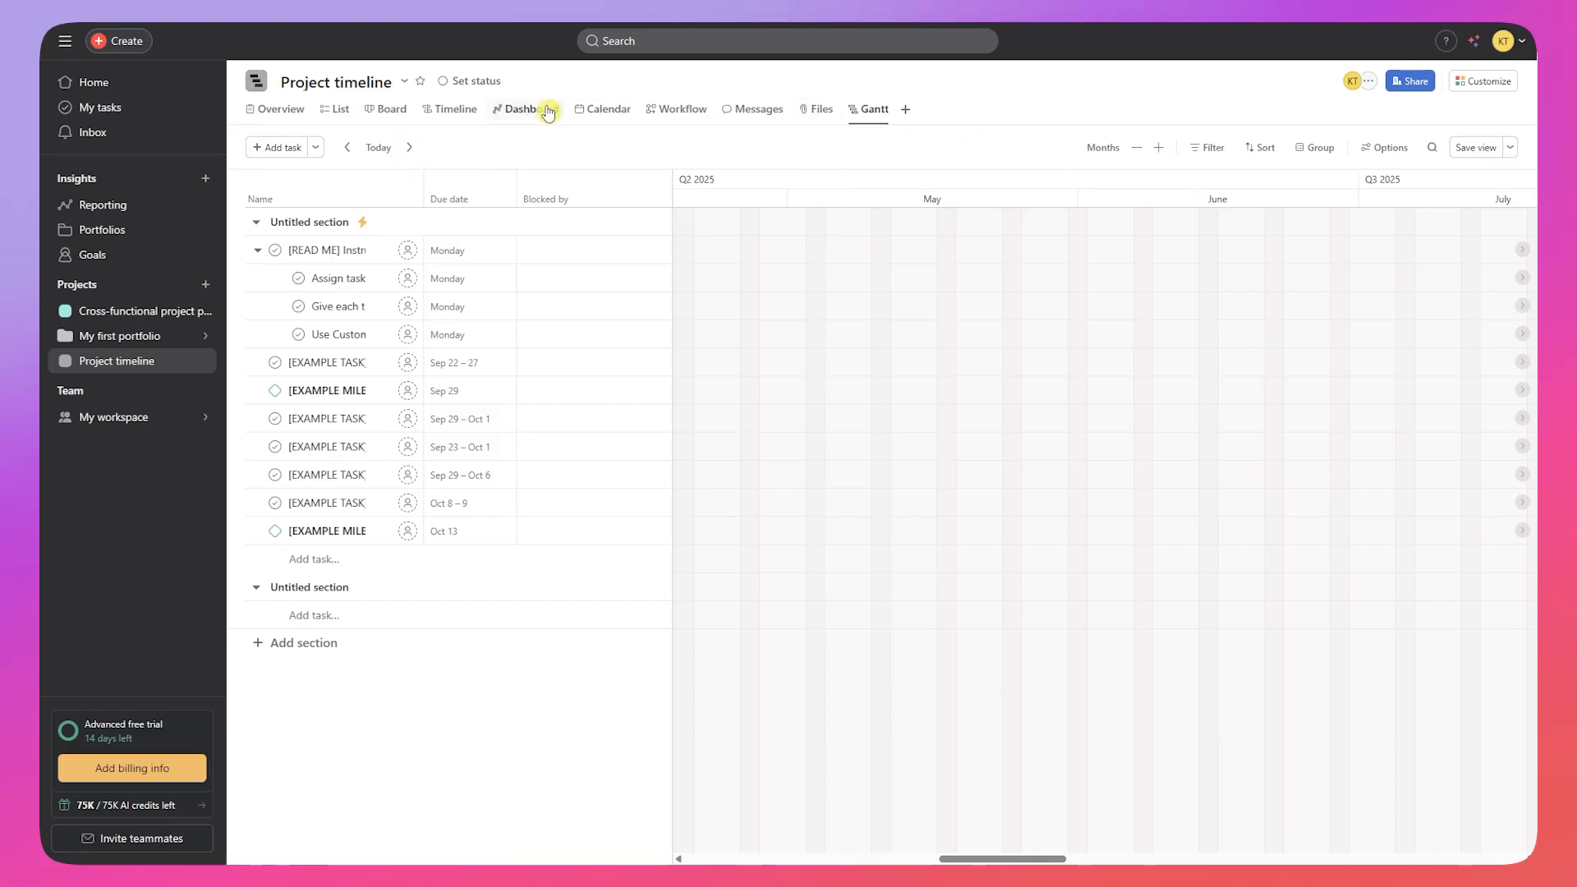
{"action": "left_click", "coordinate": [450, 111]}
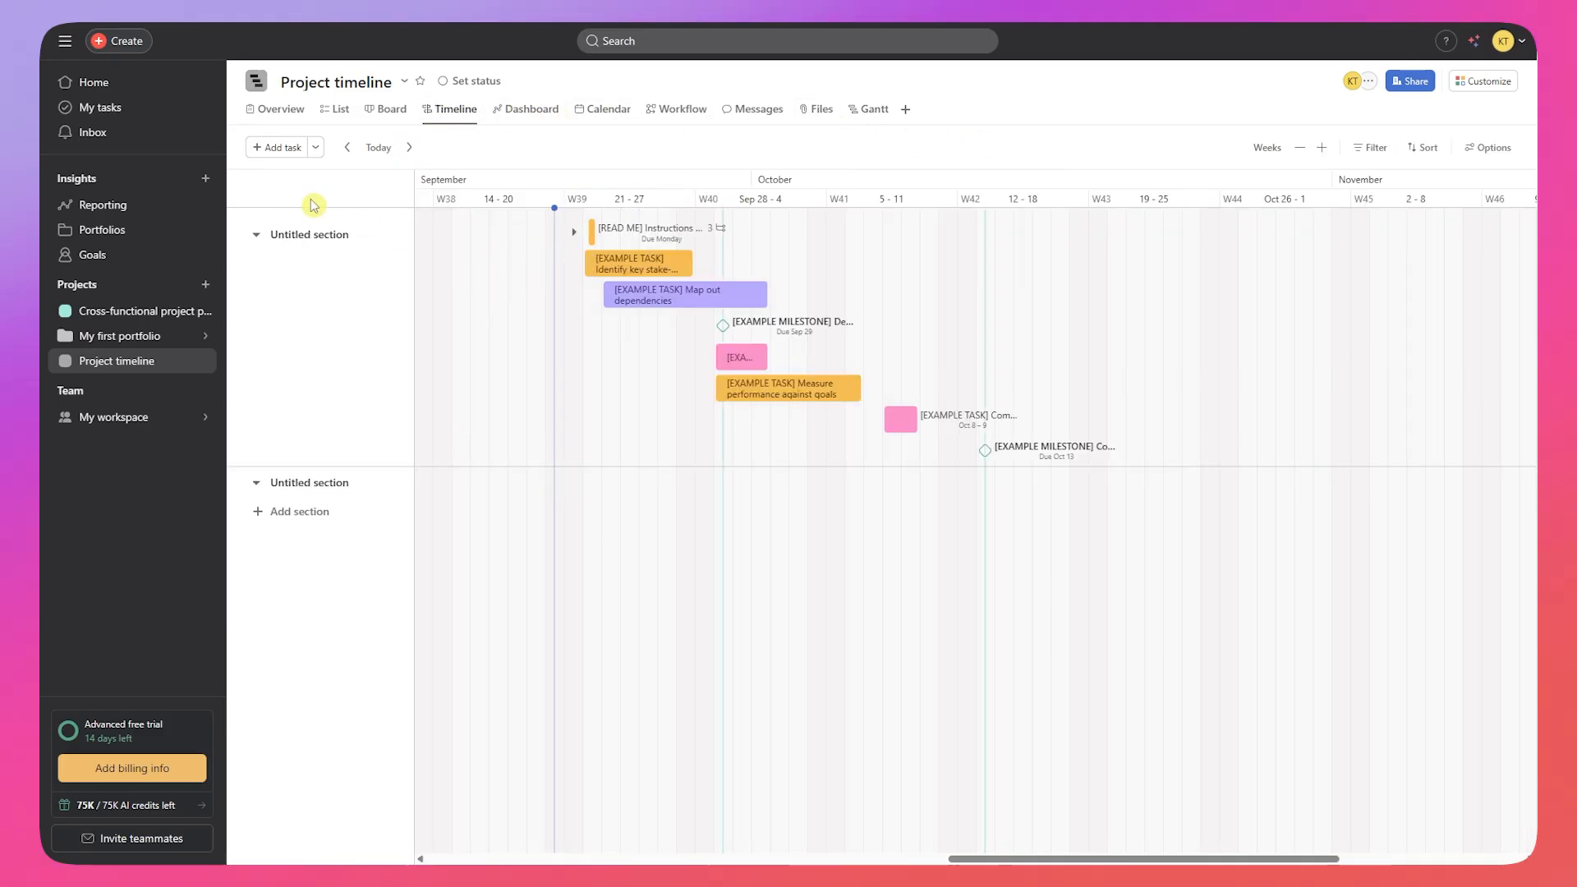
Step: Review the project overview's description, roles, connected goals and portfolios, key resources and milestones
{"action": "left_click", "coordinate": [279, 111]}
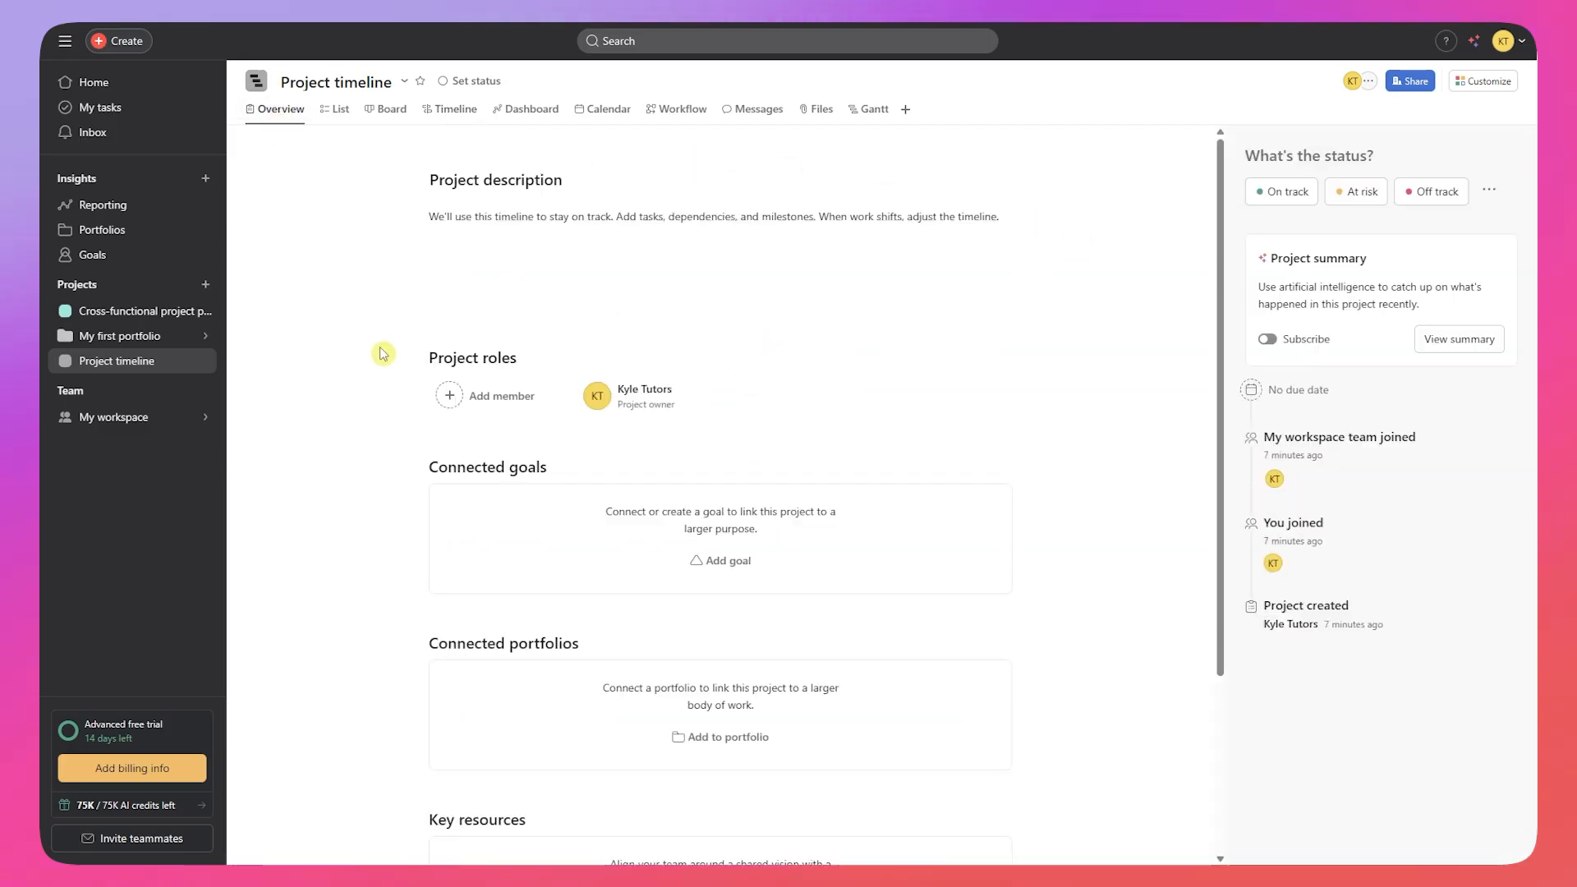
{"action": "scroll", "coordinate": [357, 665], "scroll_direction": "down", "scroll_amount": 1}
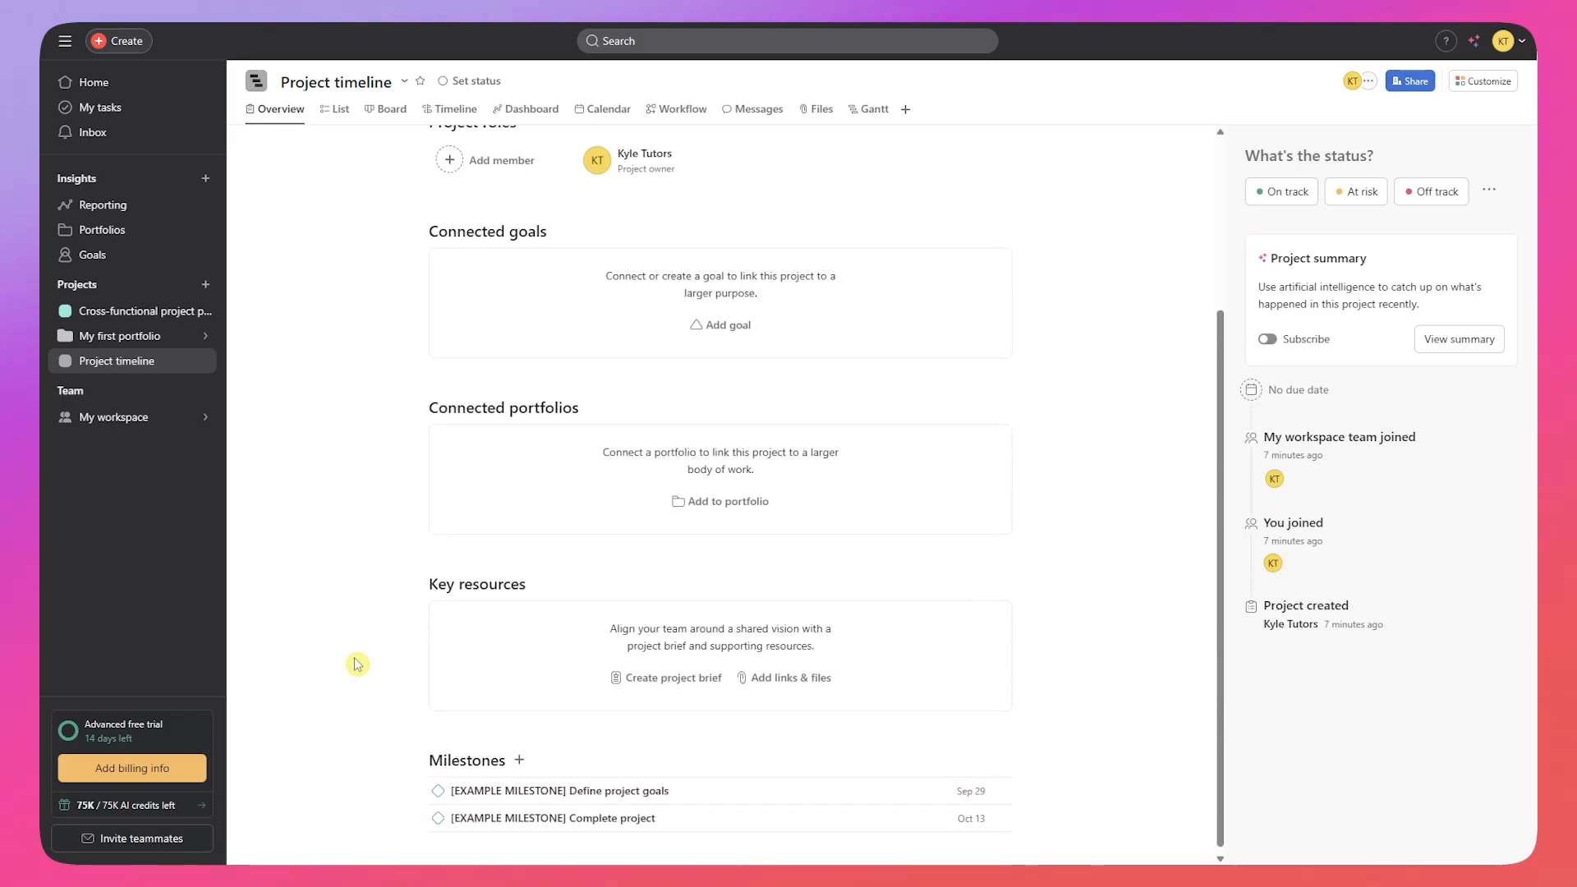
{"action": "scroll", "coordinate": [644, 341], "scroll_direction": "up", "scroll_amount": 4}
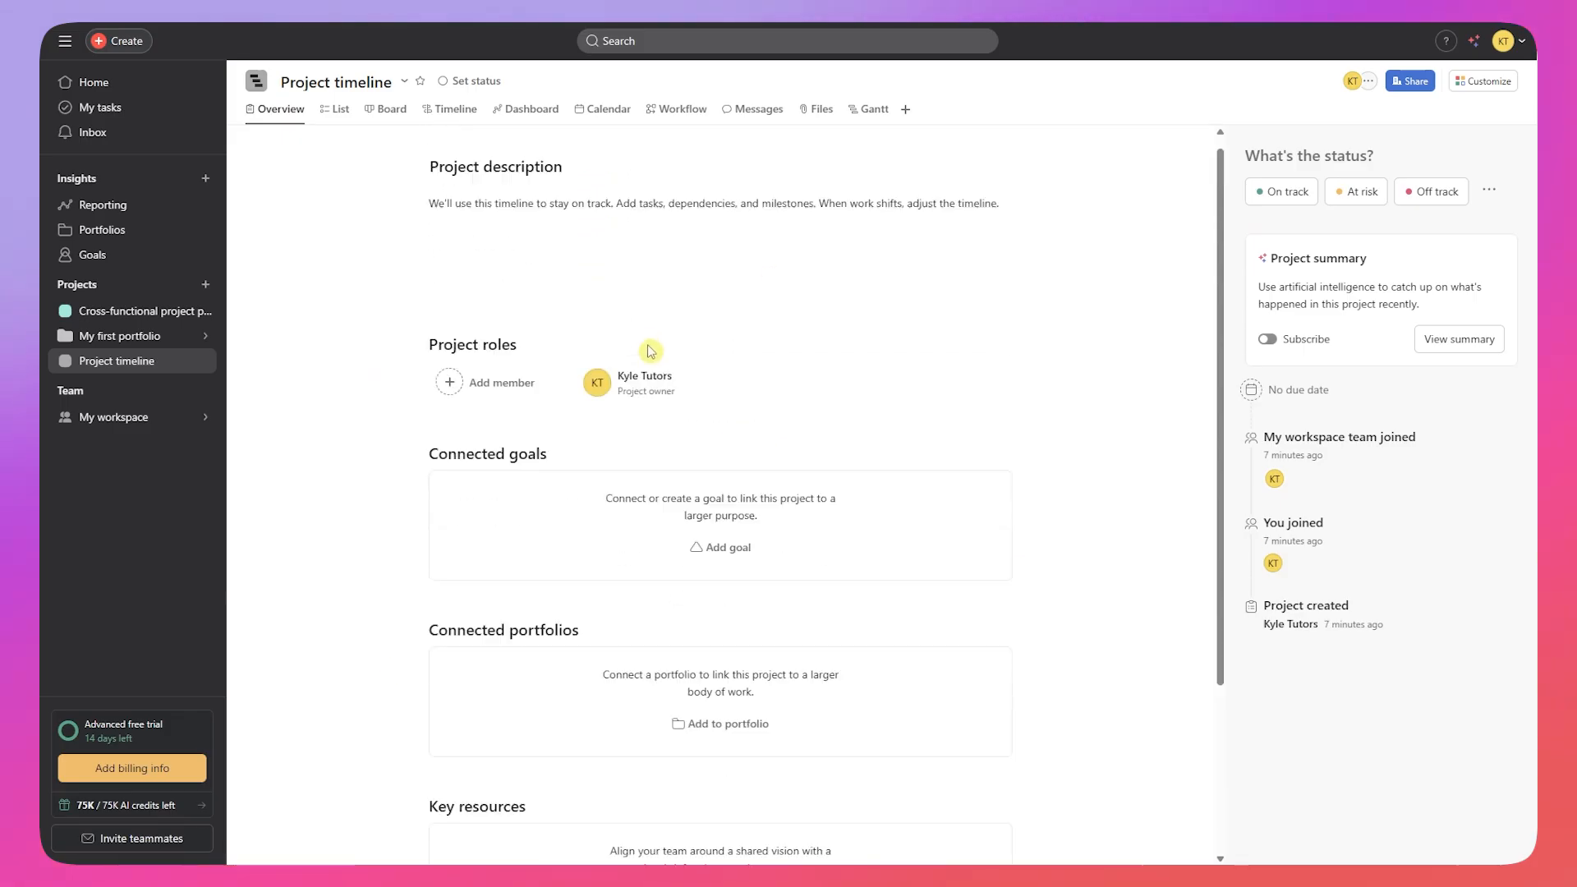
{"action": "scroll", "coordinate": [1010, 435], "scroll_direction": "down", "scroll_amount": 4}
{"action": "scroll", "coordinate": [1022, 434], "scroll_direction": "down", "scroll_amount": 1}
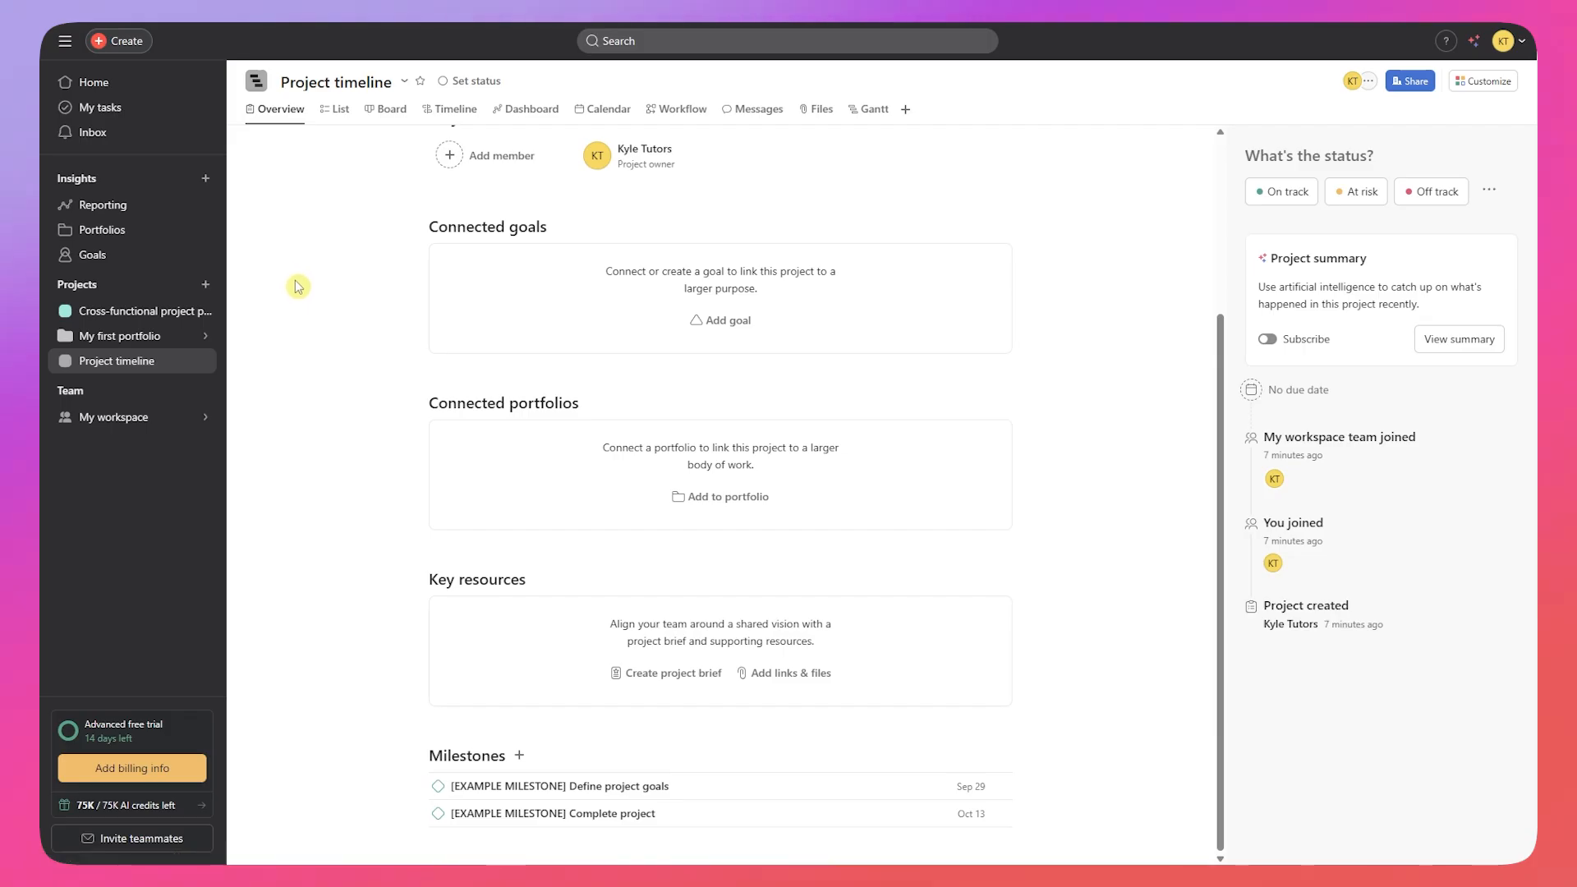
Step: Open the My workspace team, view its members, and look at the invite form without sending an invitation
{"action": "left_click", "coordinate": [84, 392]}
{"action": "left_click", "coordinate": [96, 542]}
{"action": "left_click", "coordinate": [166, 428]}
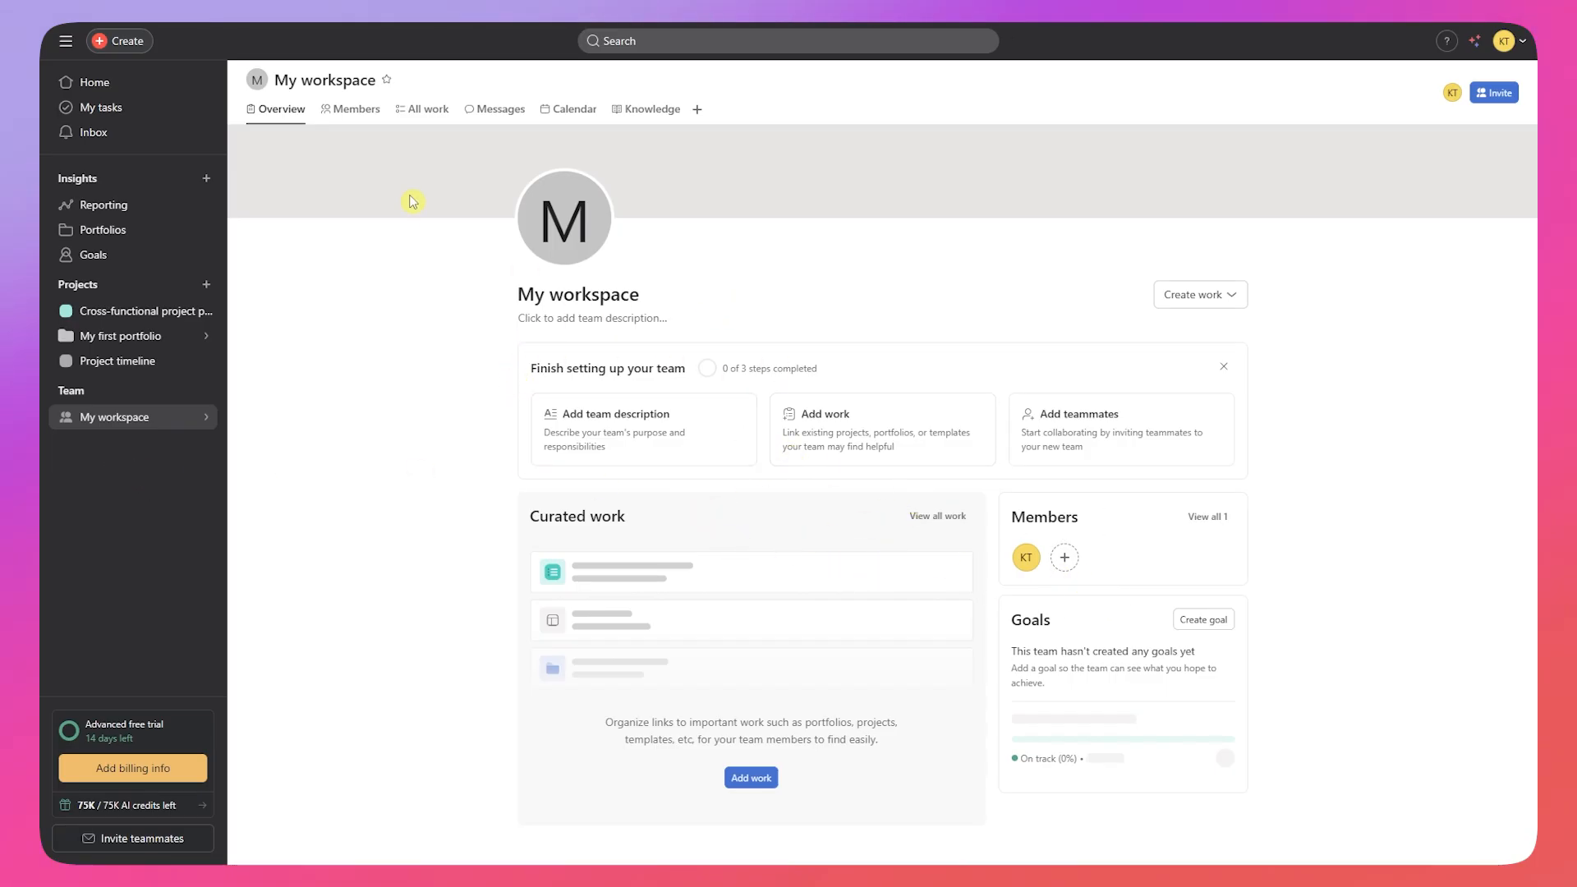
{"action": "left_click", "coordinate": [343, 114]}
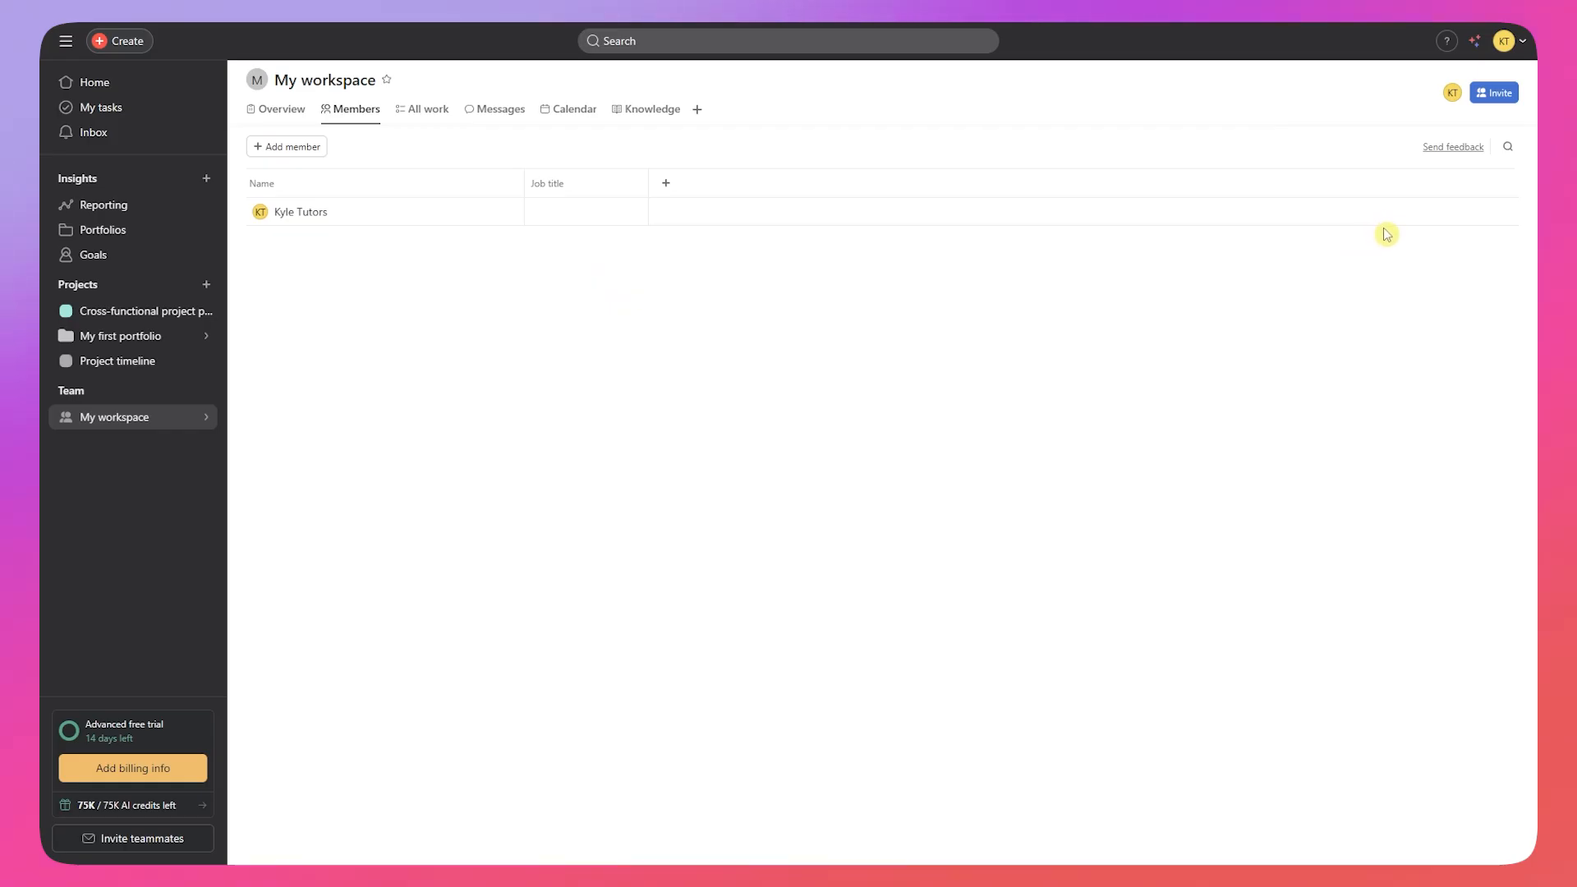
{"action": "left_click", "coordinate": [305, 146]}
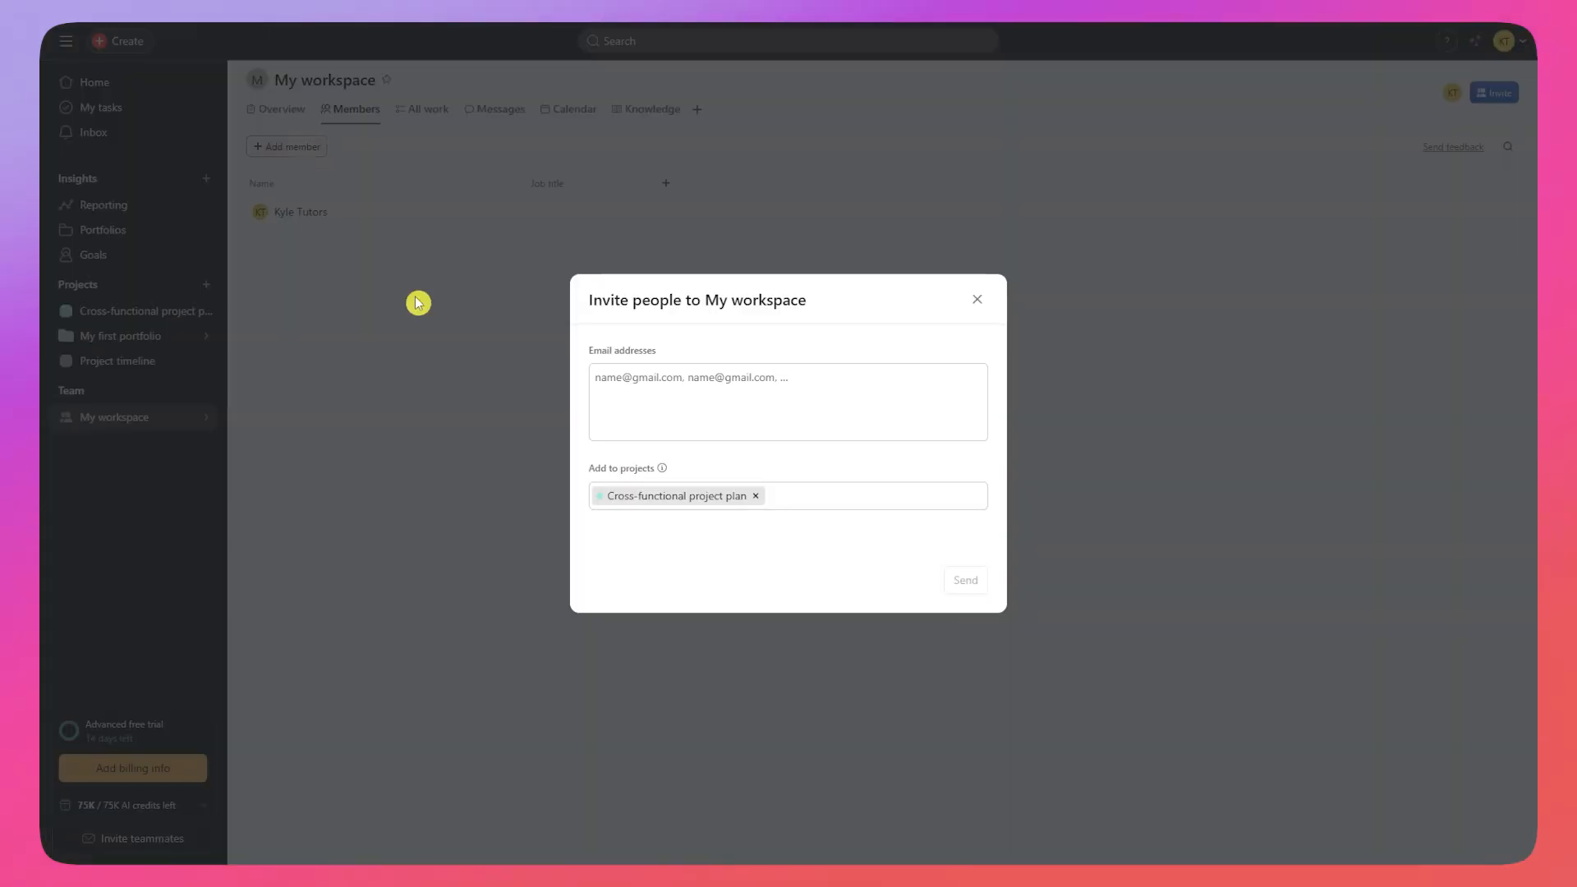
{"action": "left_click", "coordinate": [979, 307]}
Step: Look through the team's All work, Messages, Calendar and Knowledge pages and the available types of additional views
{"action": "left_click", "coordinate": [421, 110]}
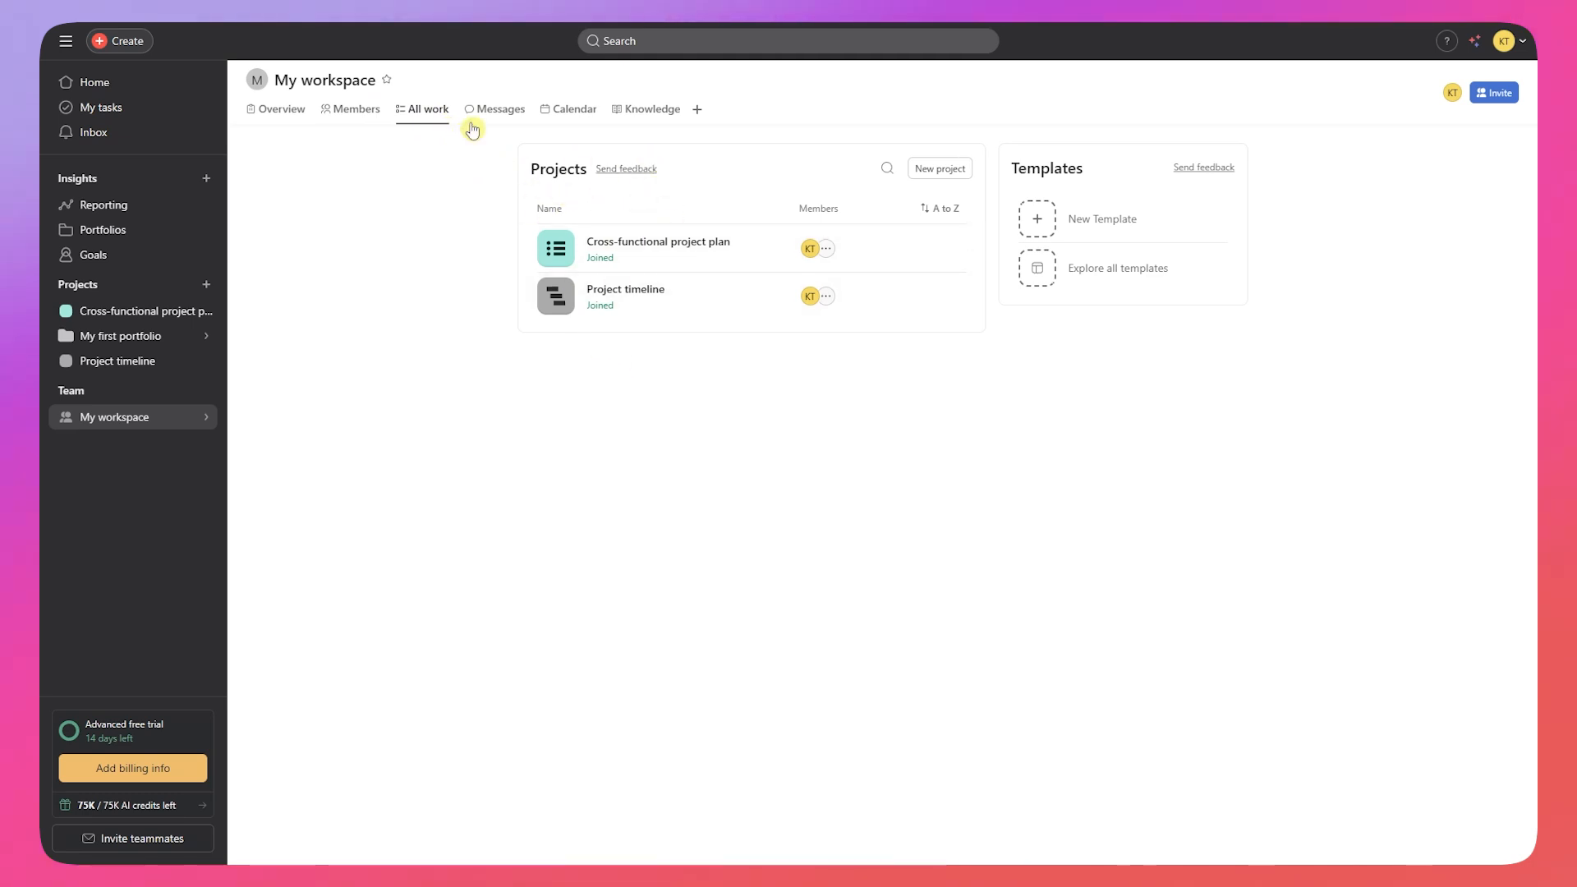
{"action": "left_click", "coordinate": [496, 112]}
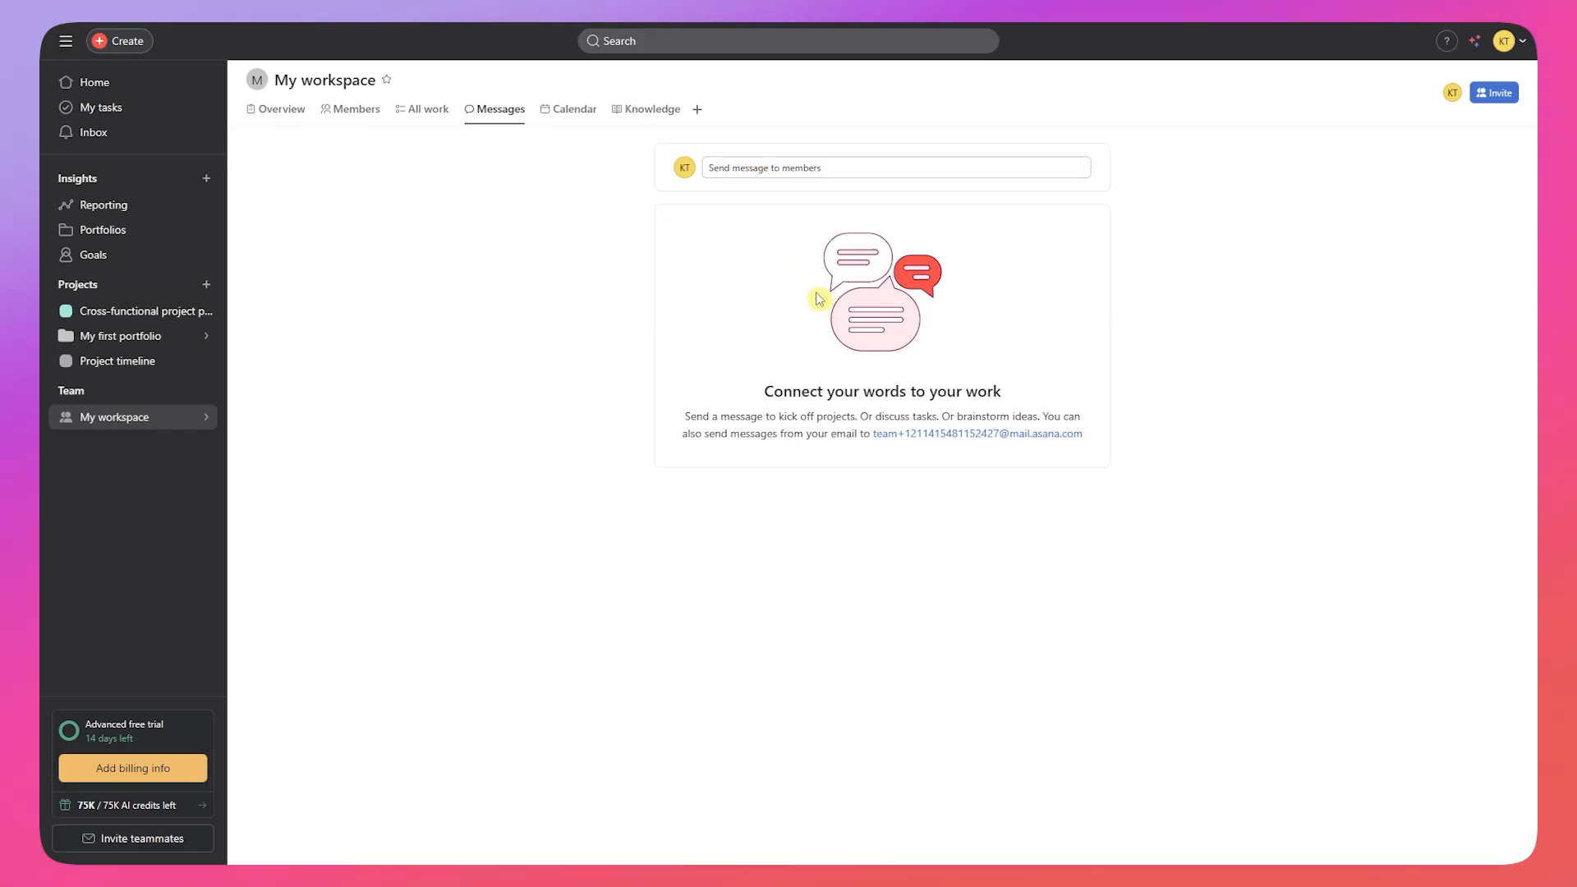
{"action": "left_click", "coordinate": [566, 112]}
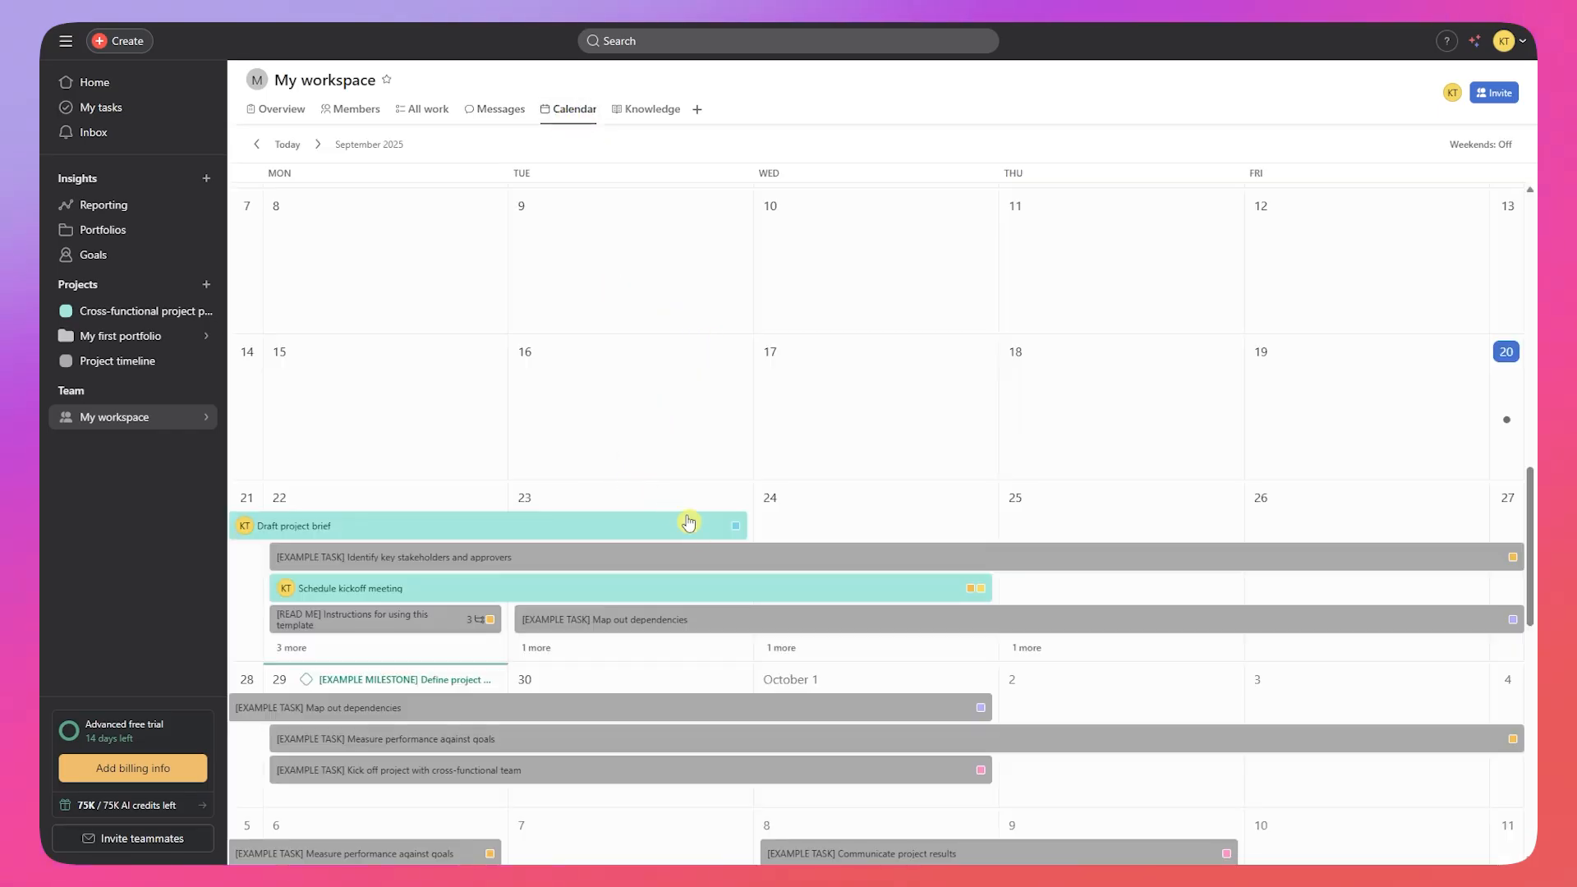
{"action": "key", "text": "ctrl+minus"}
{"action": "key", "text": "ctrl+minus"}
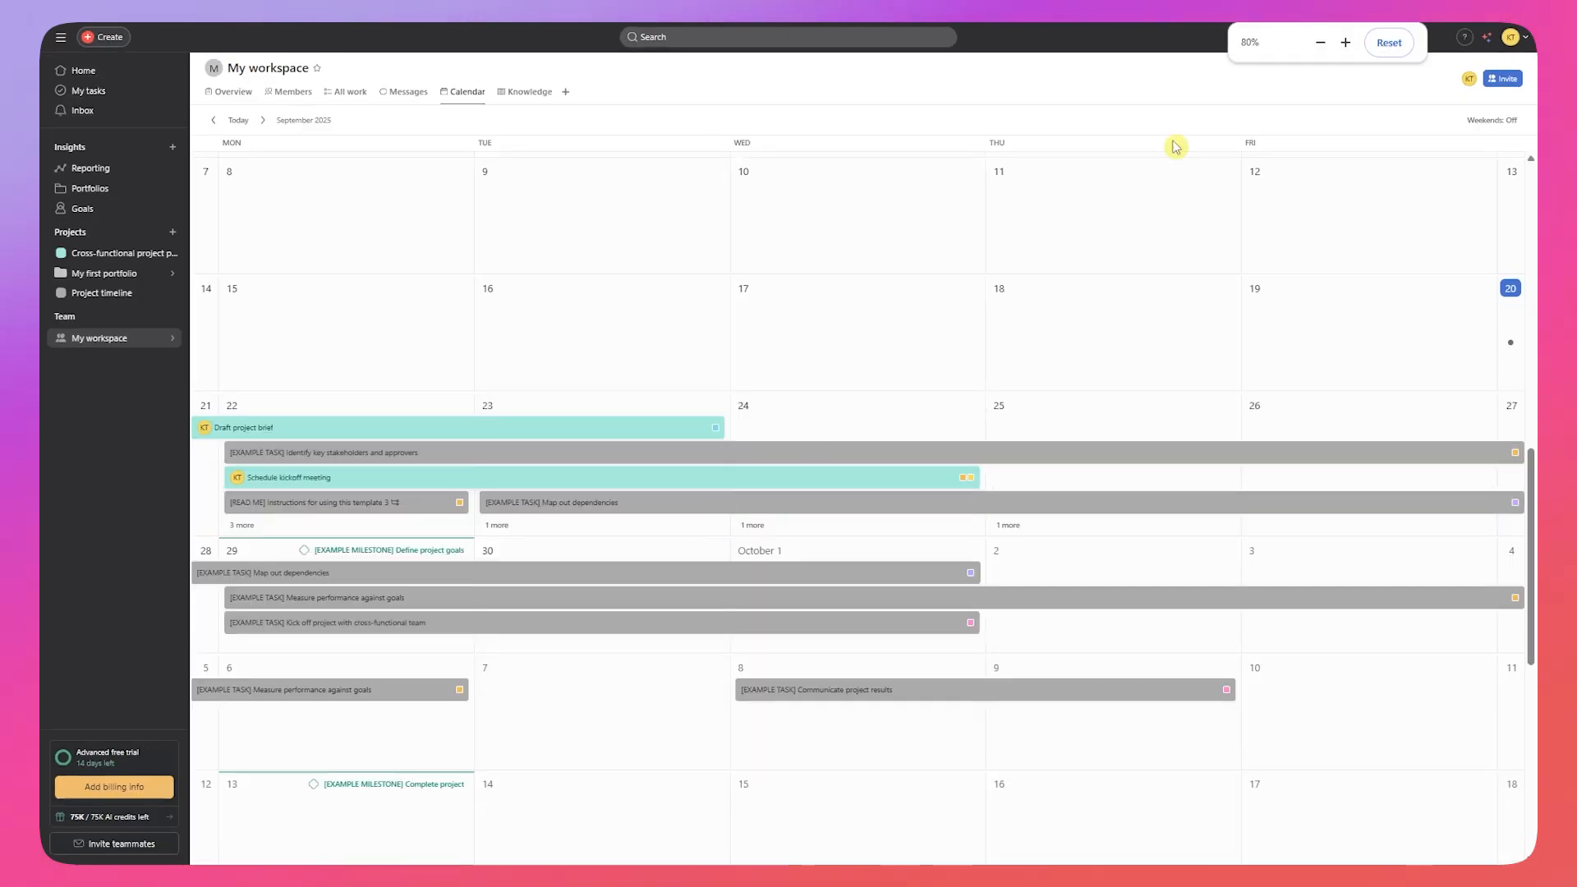
{"action": "left_click", "coordinate": [1383, 45]}
{"action": "left_click", "coordinate": [640, 109]}
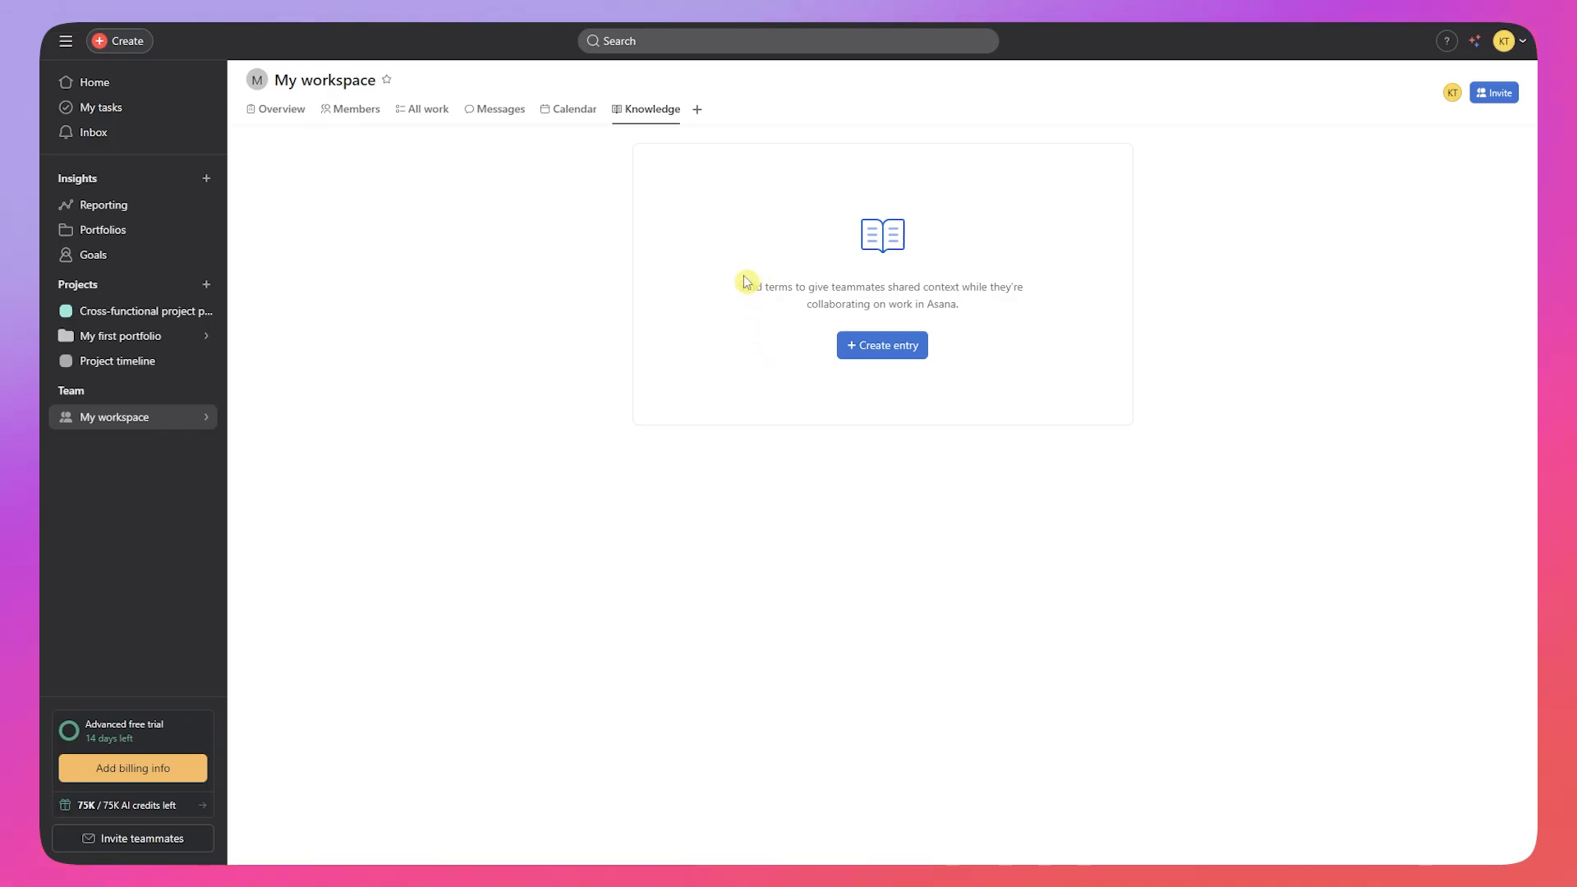
{"action": "left_click", "coordinate": [697, 109]}
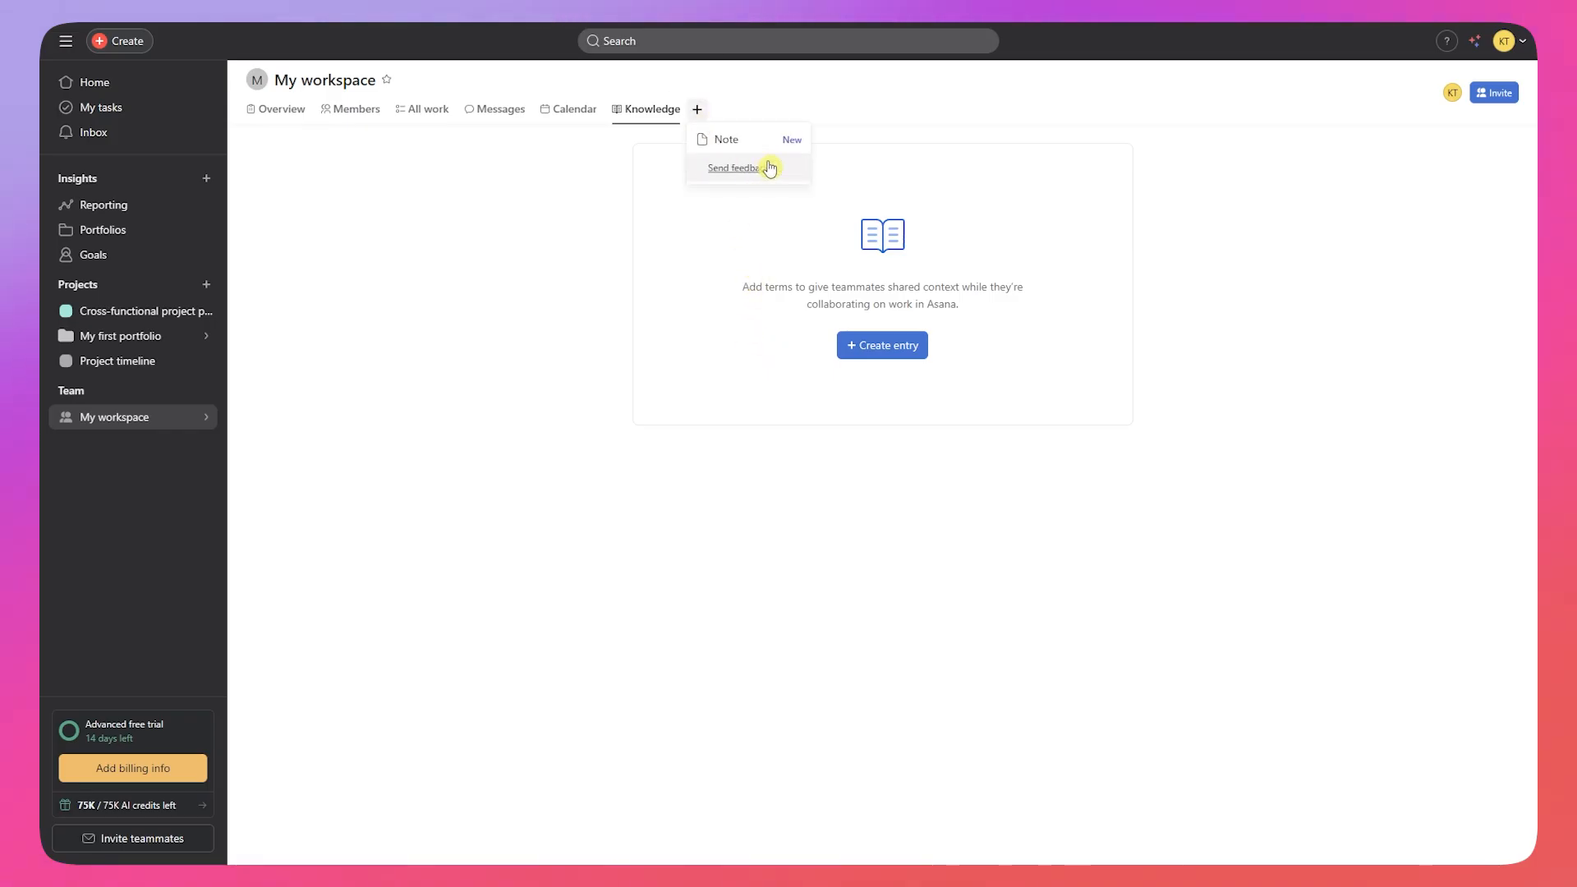
Step: Dismiss the list of additional team views and return to the Home page
{"action": "left_click", "coordinate": [1112, 207]}
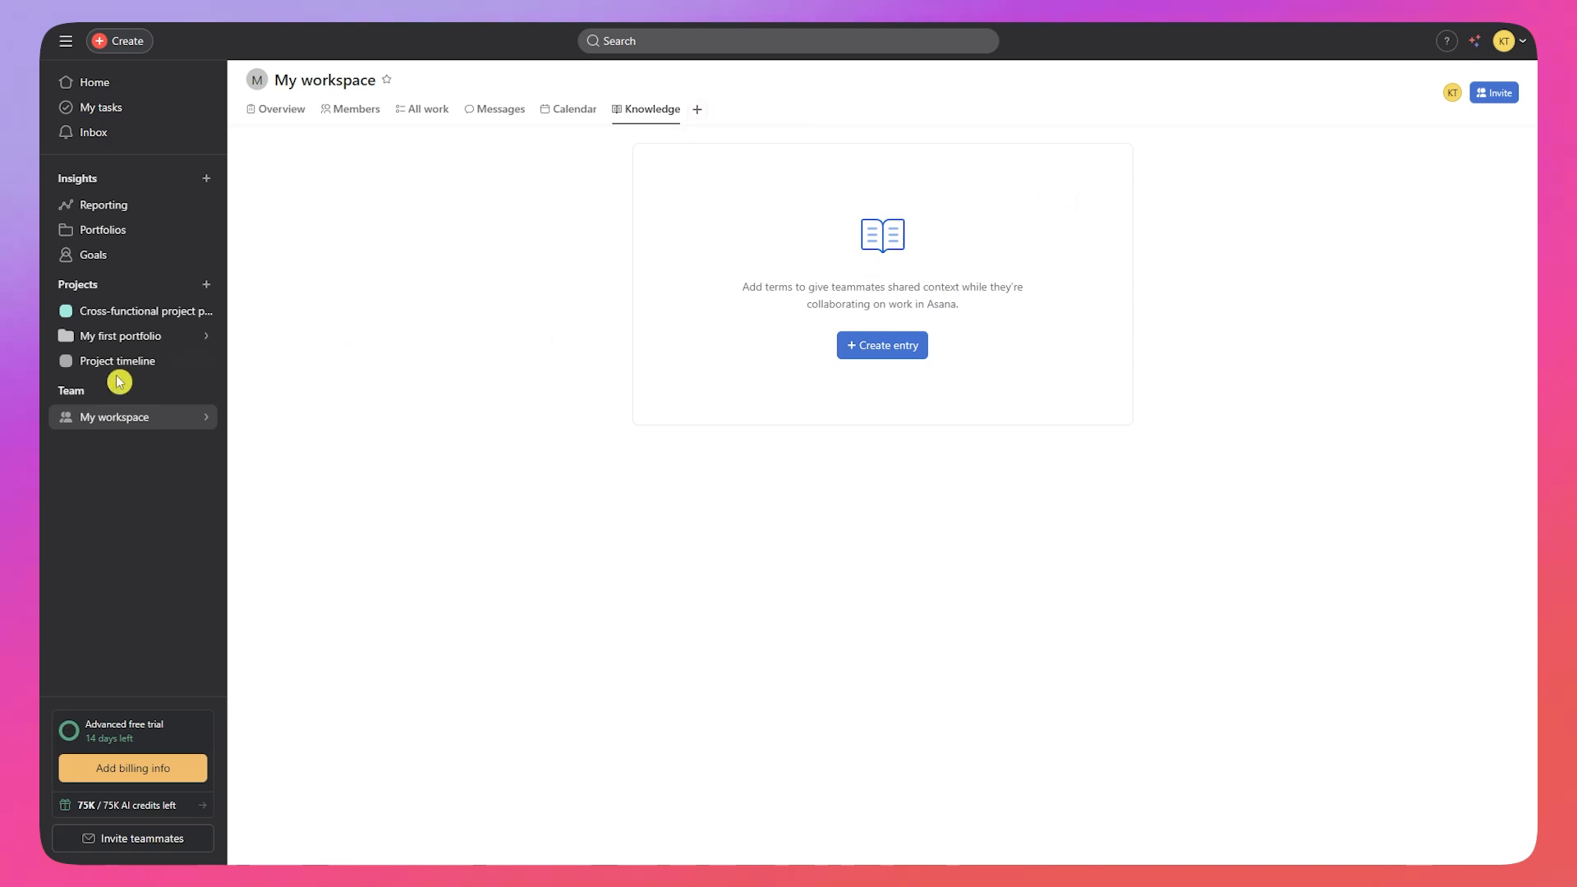
{"action": "left_click", "coordinate": [104, 84]}
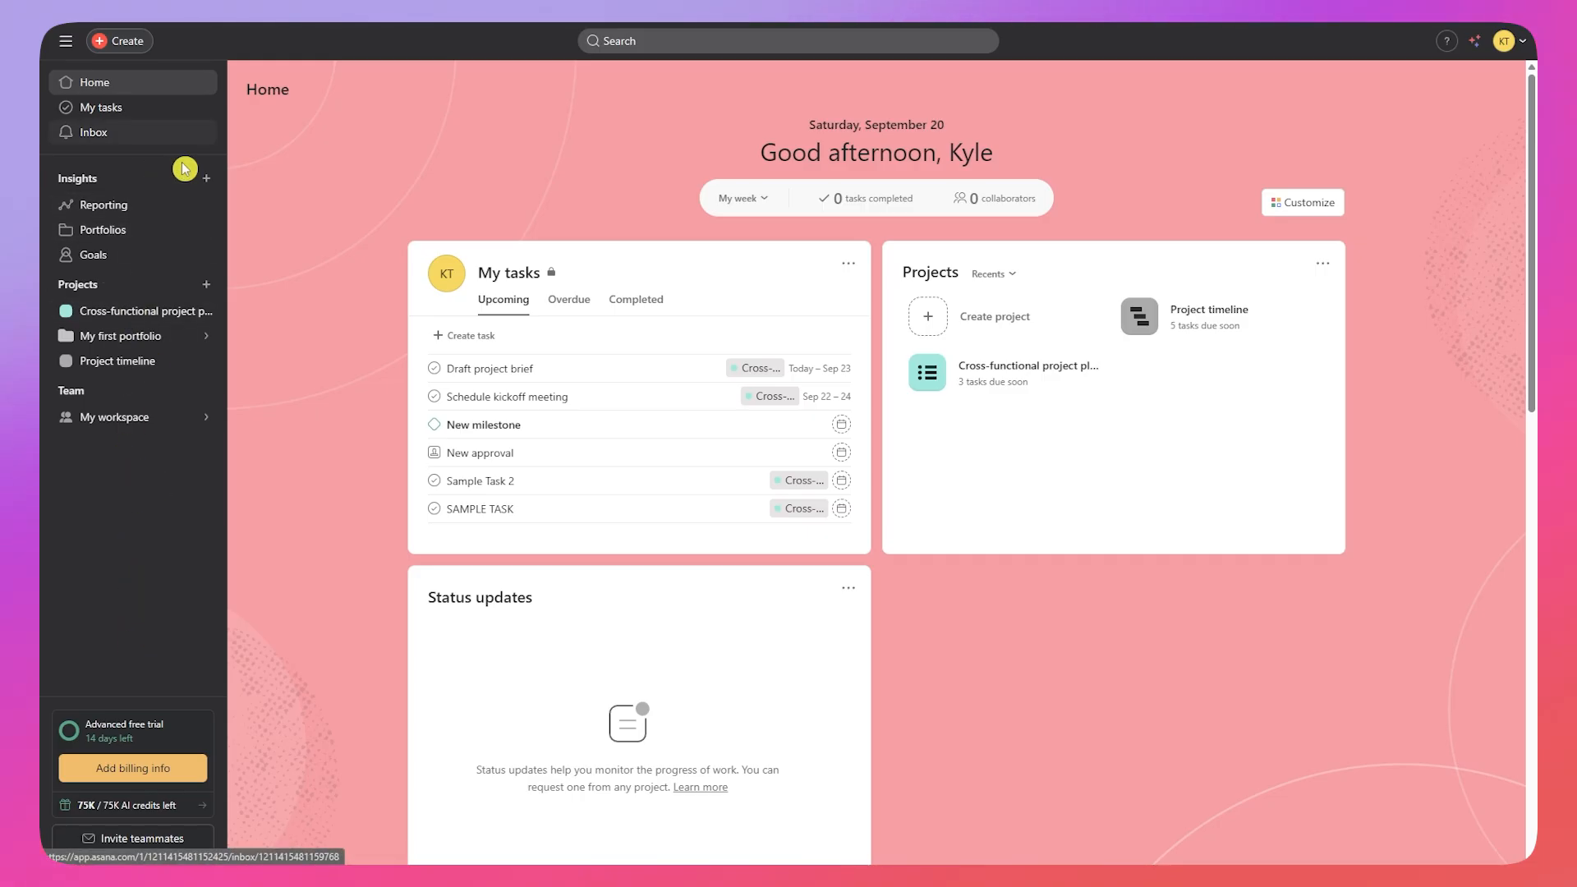
Step: Open the billing plan options and compare the prices and included features of the Starter, Advanced and Enterprise plans
{"action": "left_click", "coordinate": [136, 772]}
{"action": "scroll", "coordinate": [902, 210], "scroll_direction": "down", "scroll_amount": 2}
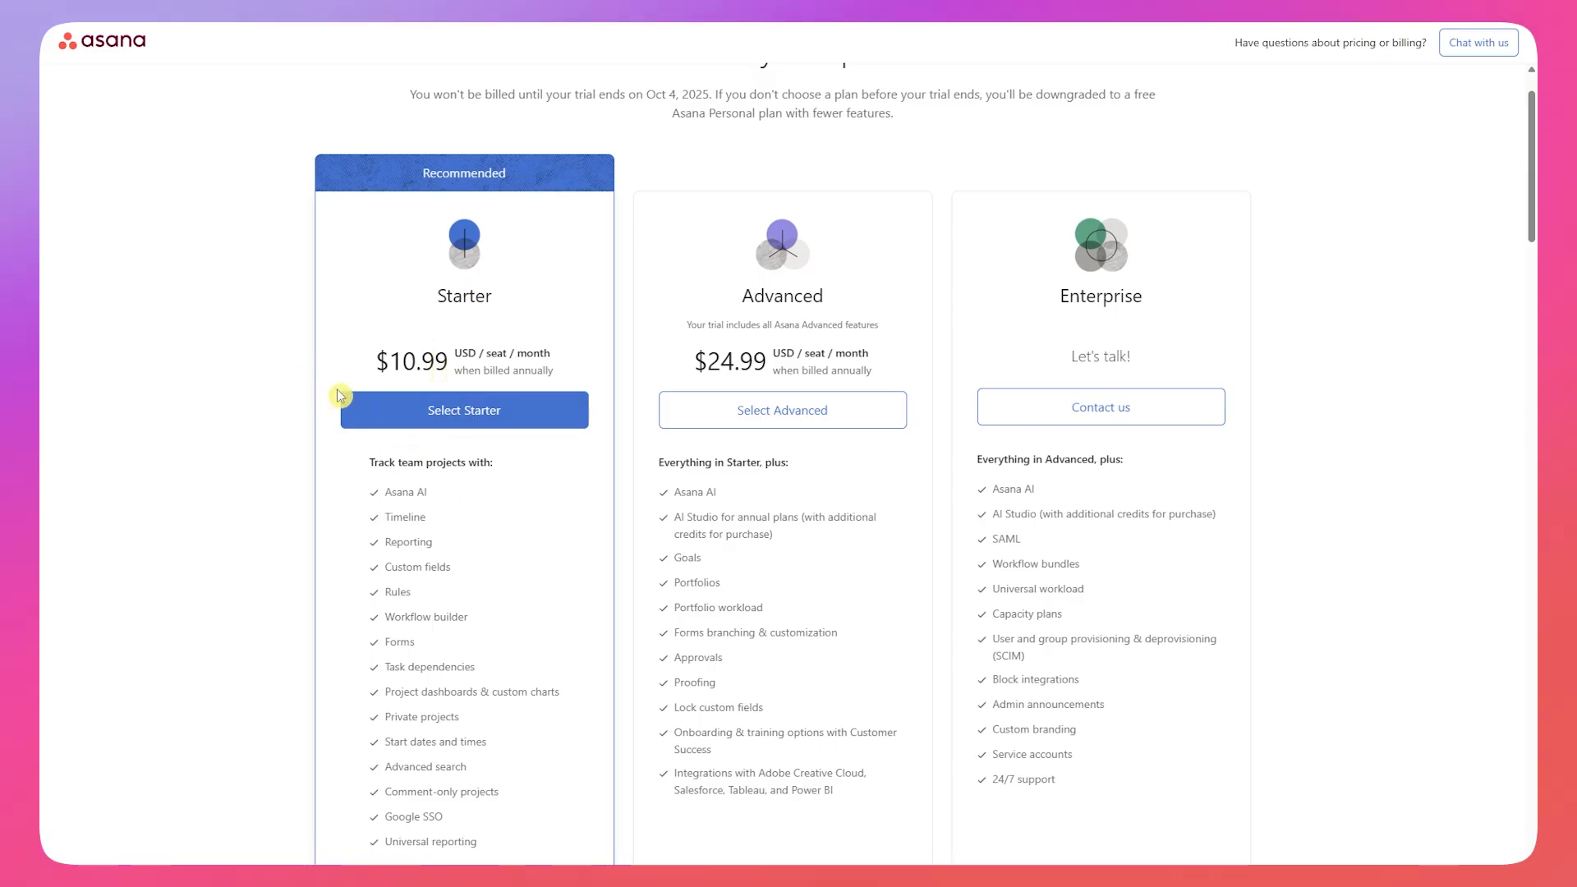
{"action": "scroll", "coordinate": [419, 411], "scroll_direction": "down", "scroll_amount": 3}
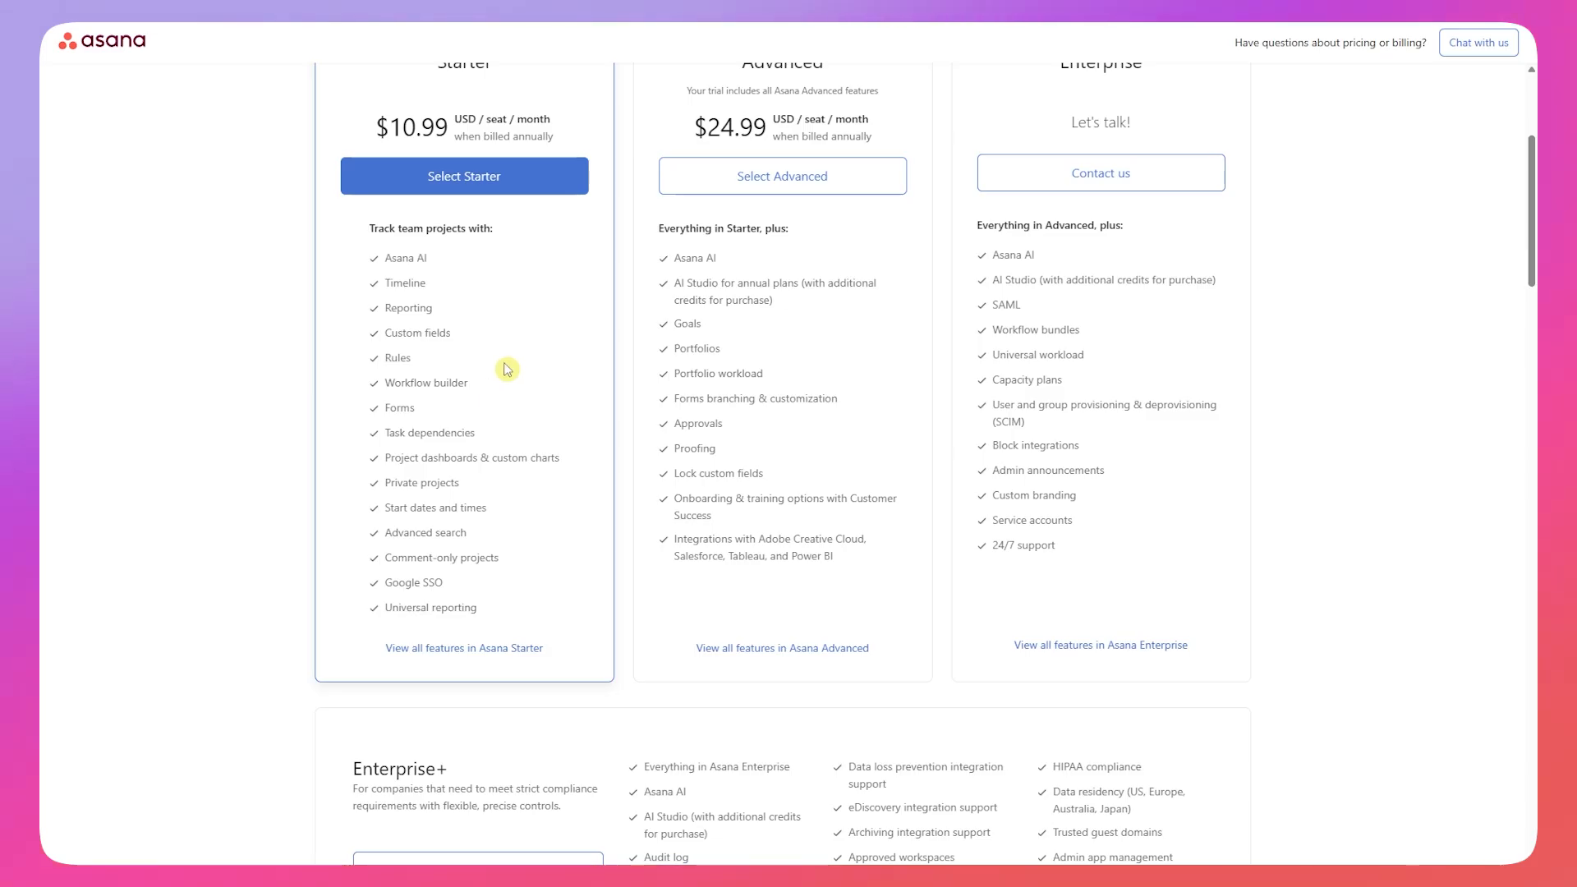
{"action": "scroll", "coordinate": [507, 368], "scroll_direction": "down", "scroll_amount": 1}
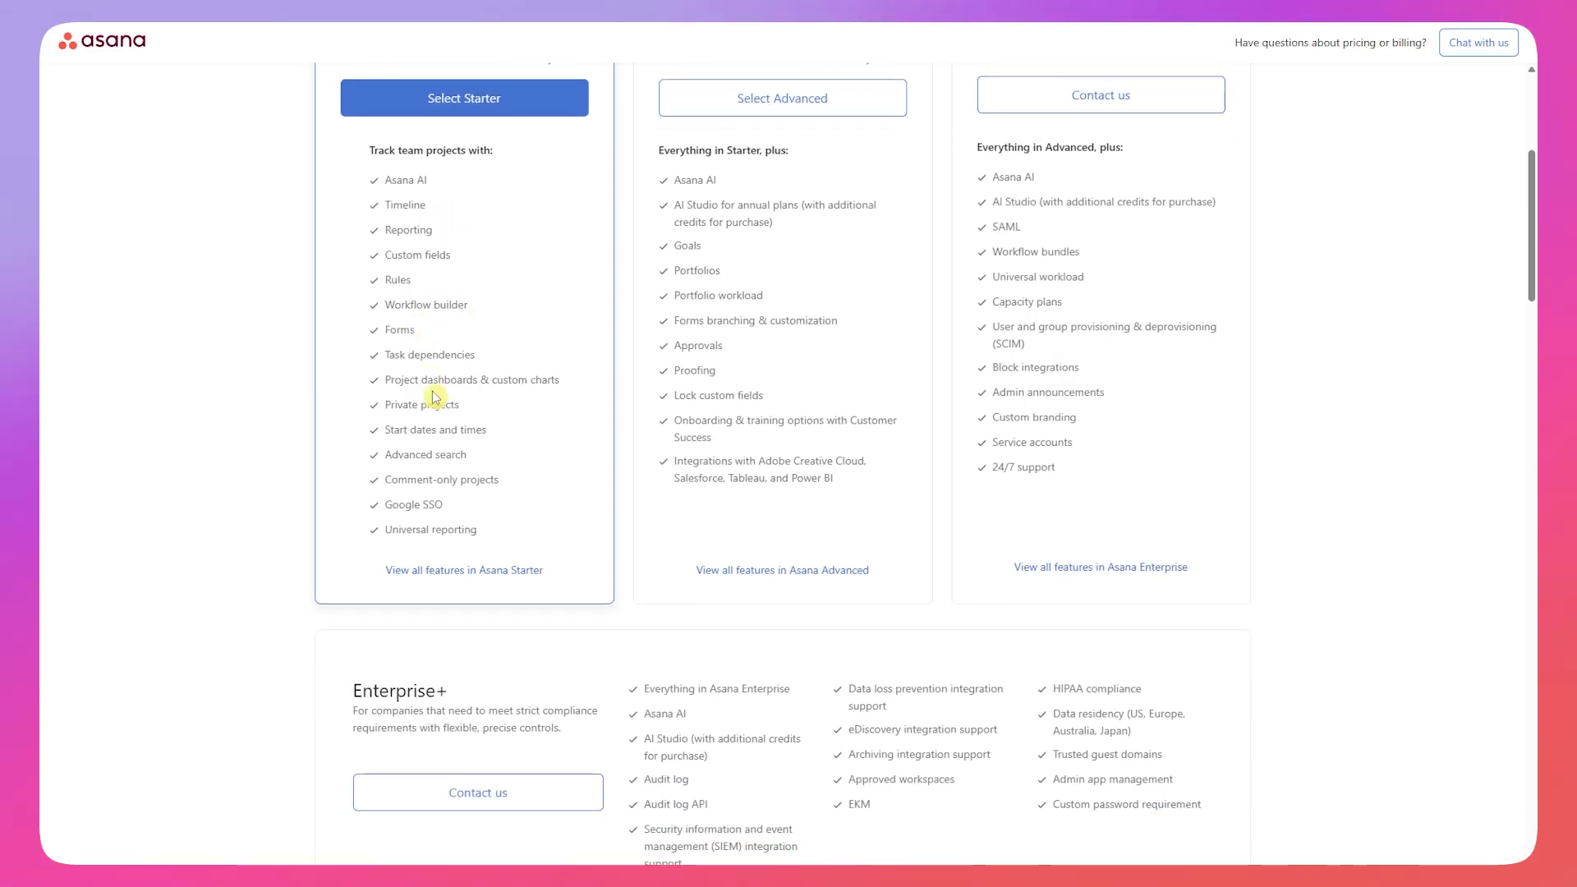
{"action": "scroll", "coordinate": [478, 394], "scroll_direction": "up", "scroll_amount": 2}
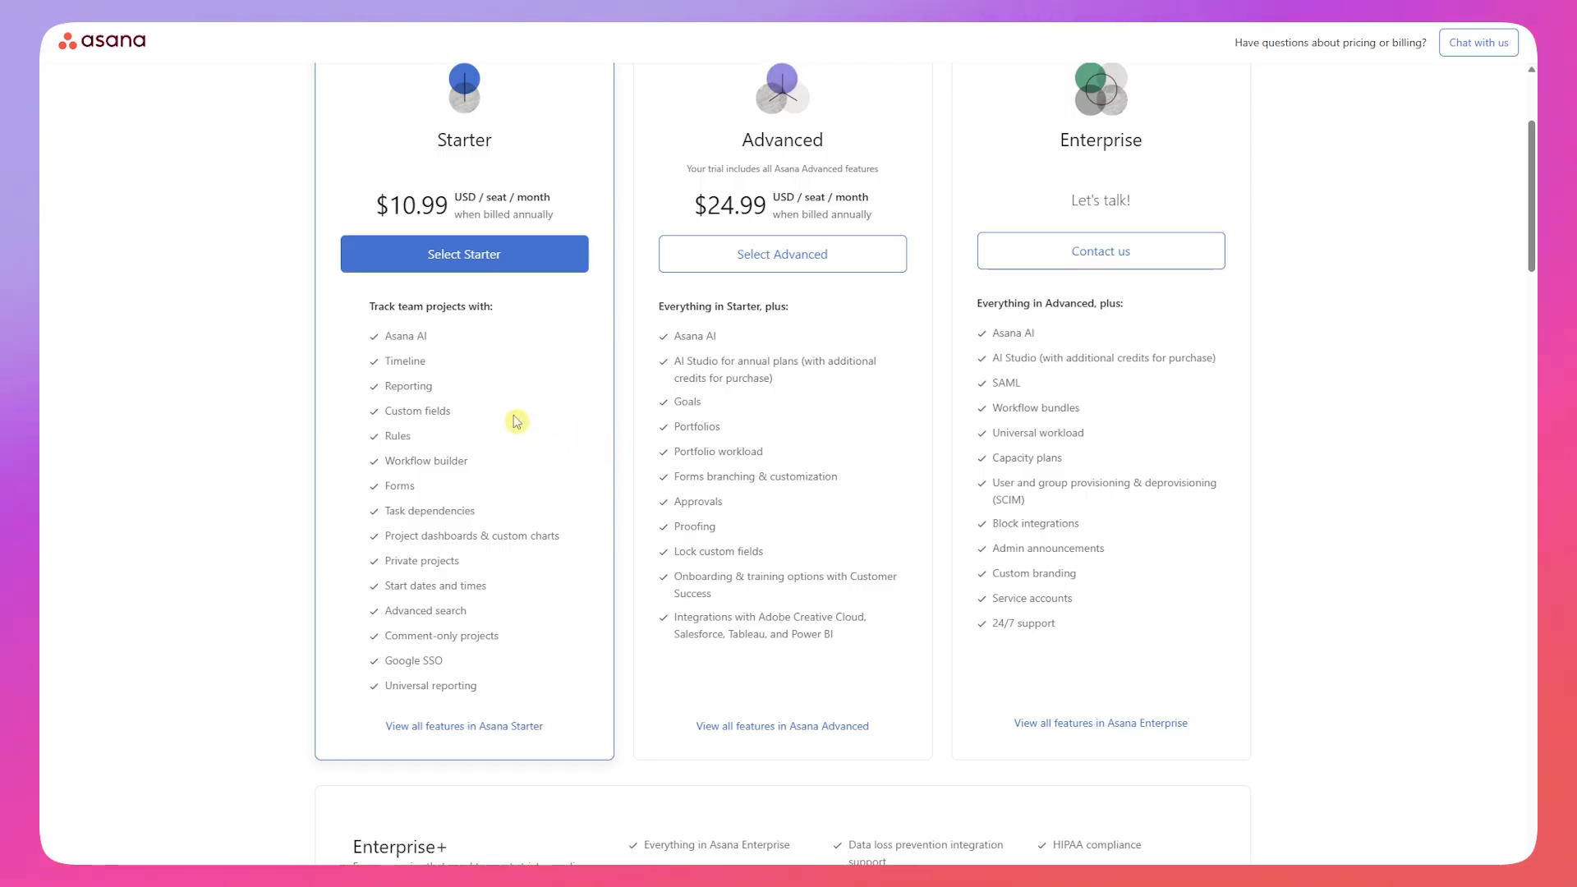
{"action": "scroll", "coordinate": [449, 411], "scroll_direction": "down", "scroll_amount": 2}
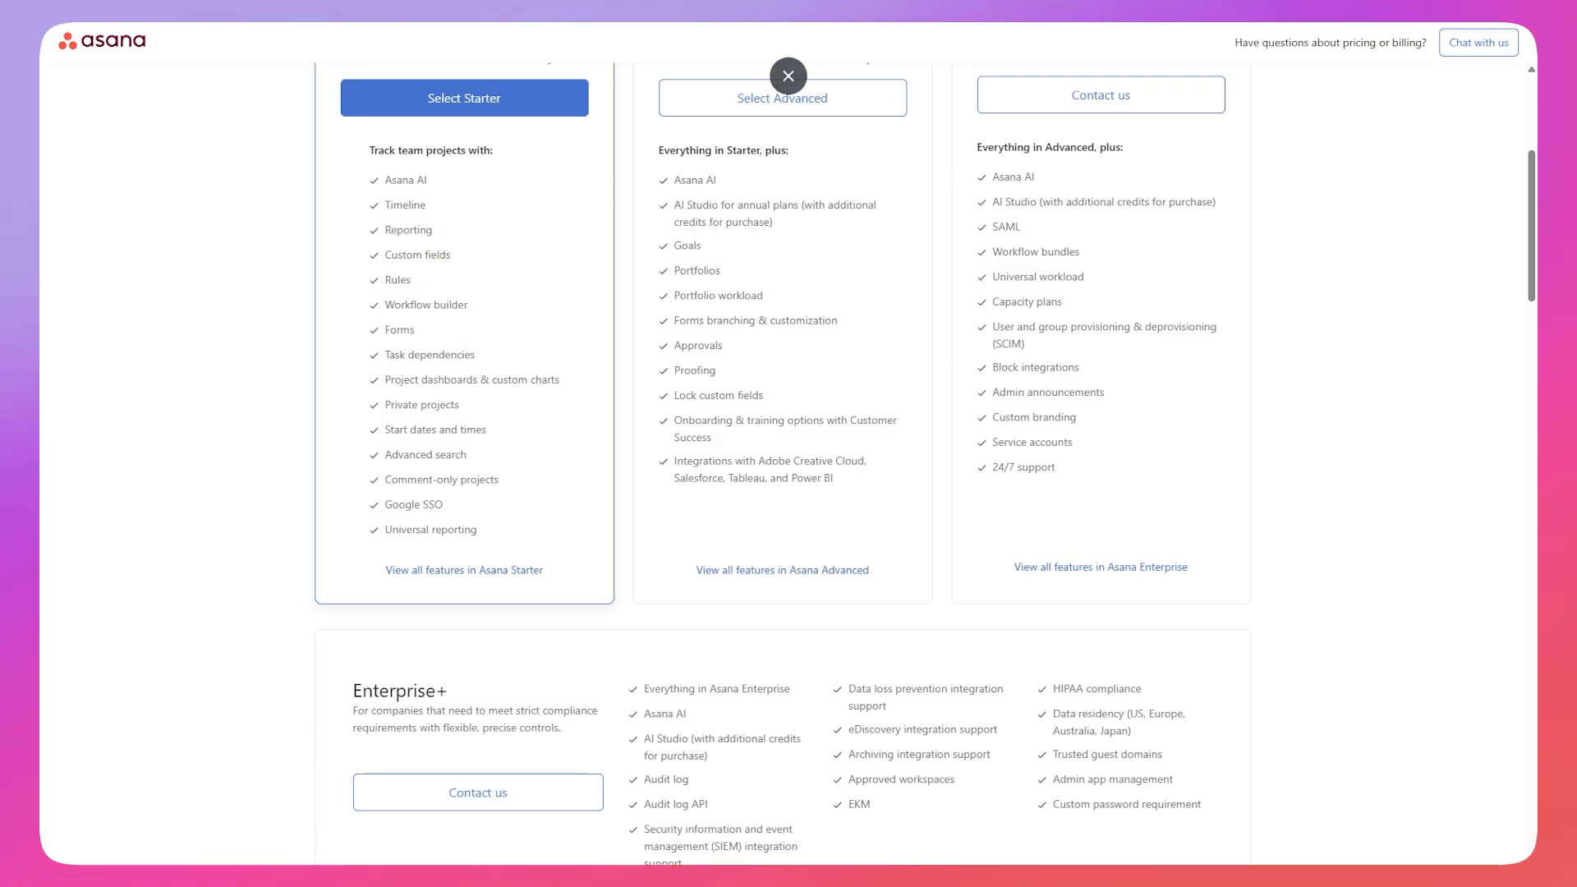
{"action": "scroll", "coordinate": [816, 310], "scroll_direction": "up", "scroll_amount": 3}
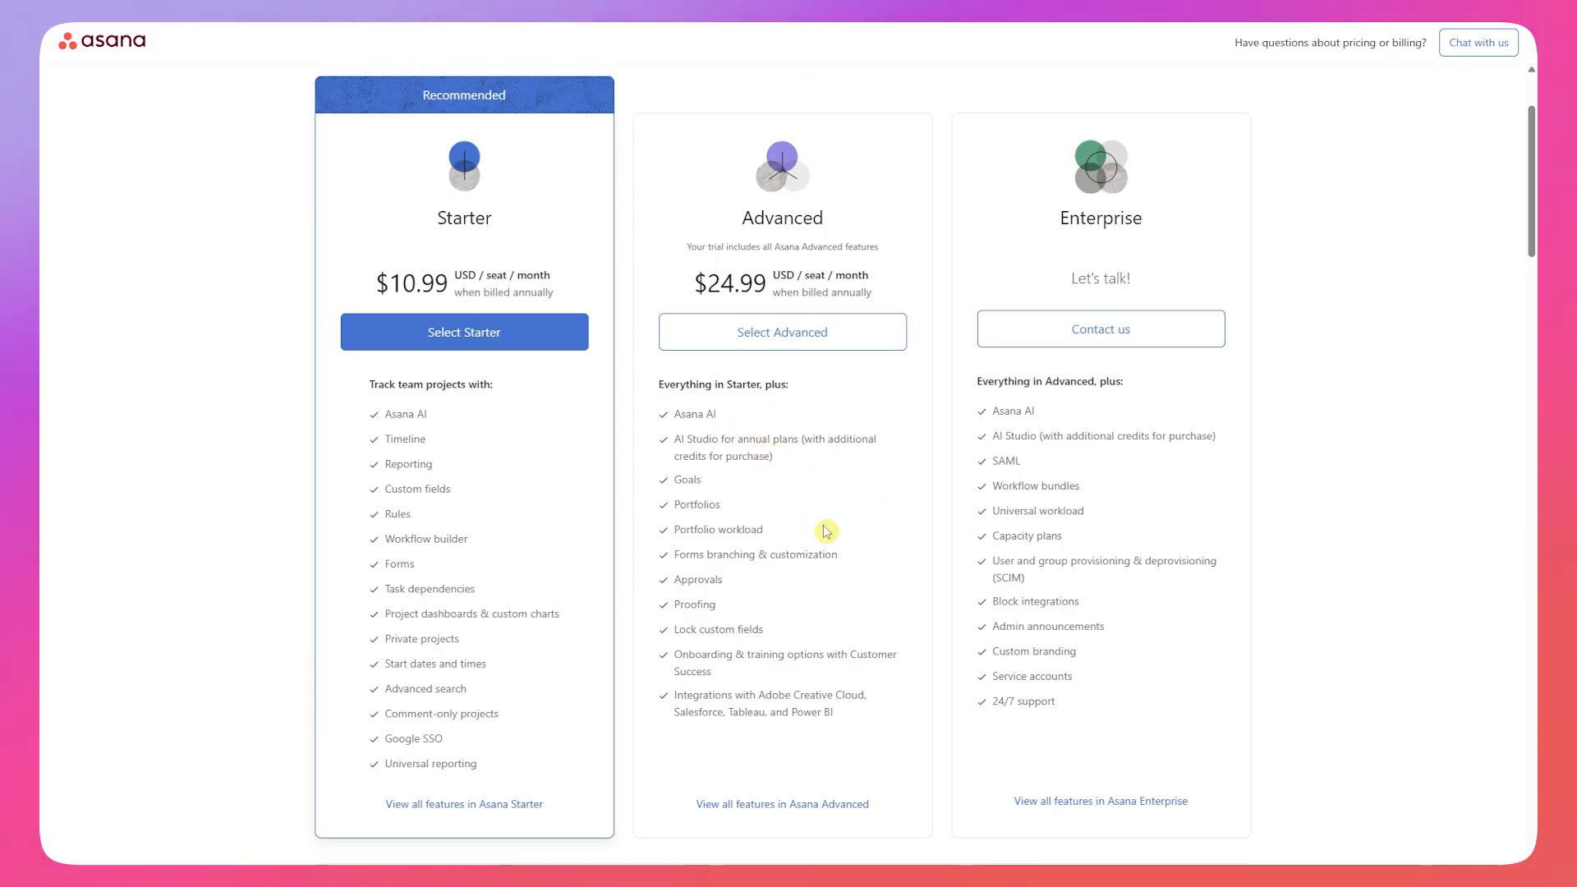
{"action": "scroll", "coordinate": [814, 507], "scroll_direction": "down", "scroll_amount": 4}
{"action": "scroll", "coordinate": [813, 508], "scroll_direction": "up", "scroll_amount": 2}
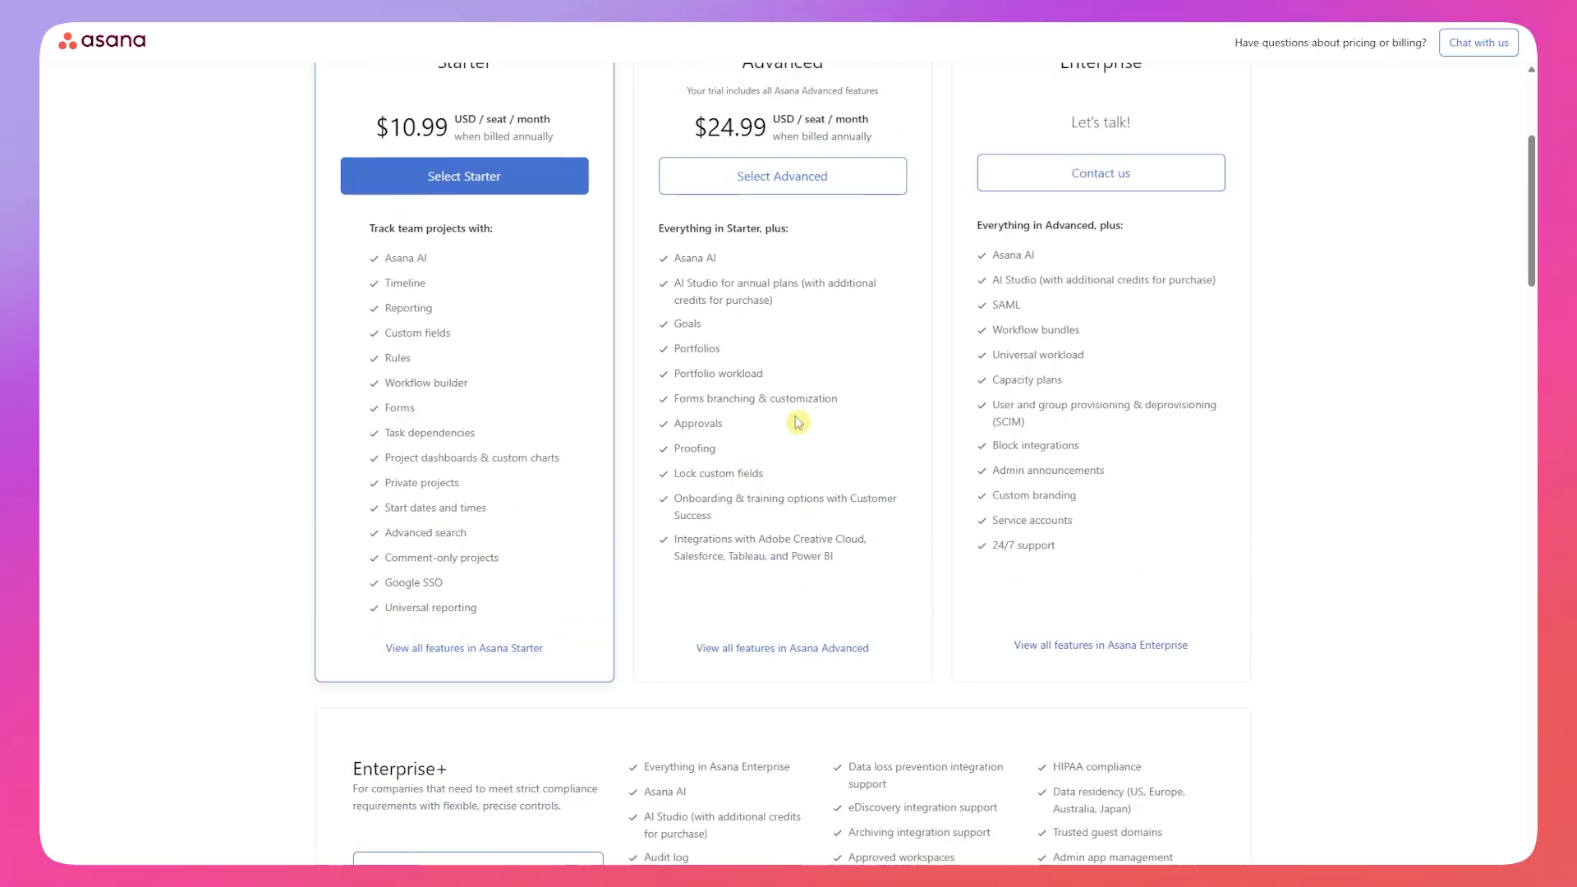
{"action": "scroll", "coordinate": [798, 422], "scroll_direction": "up", "scroll_amount": 2}
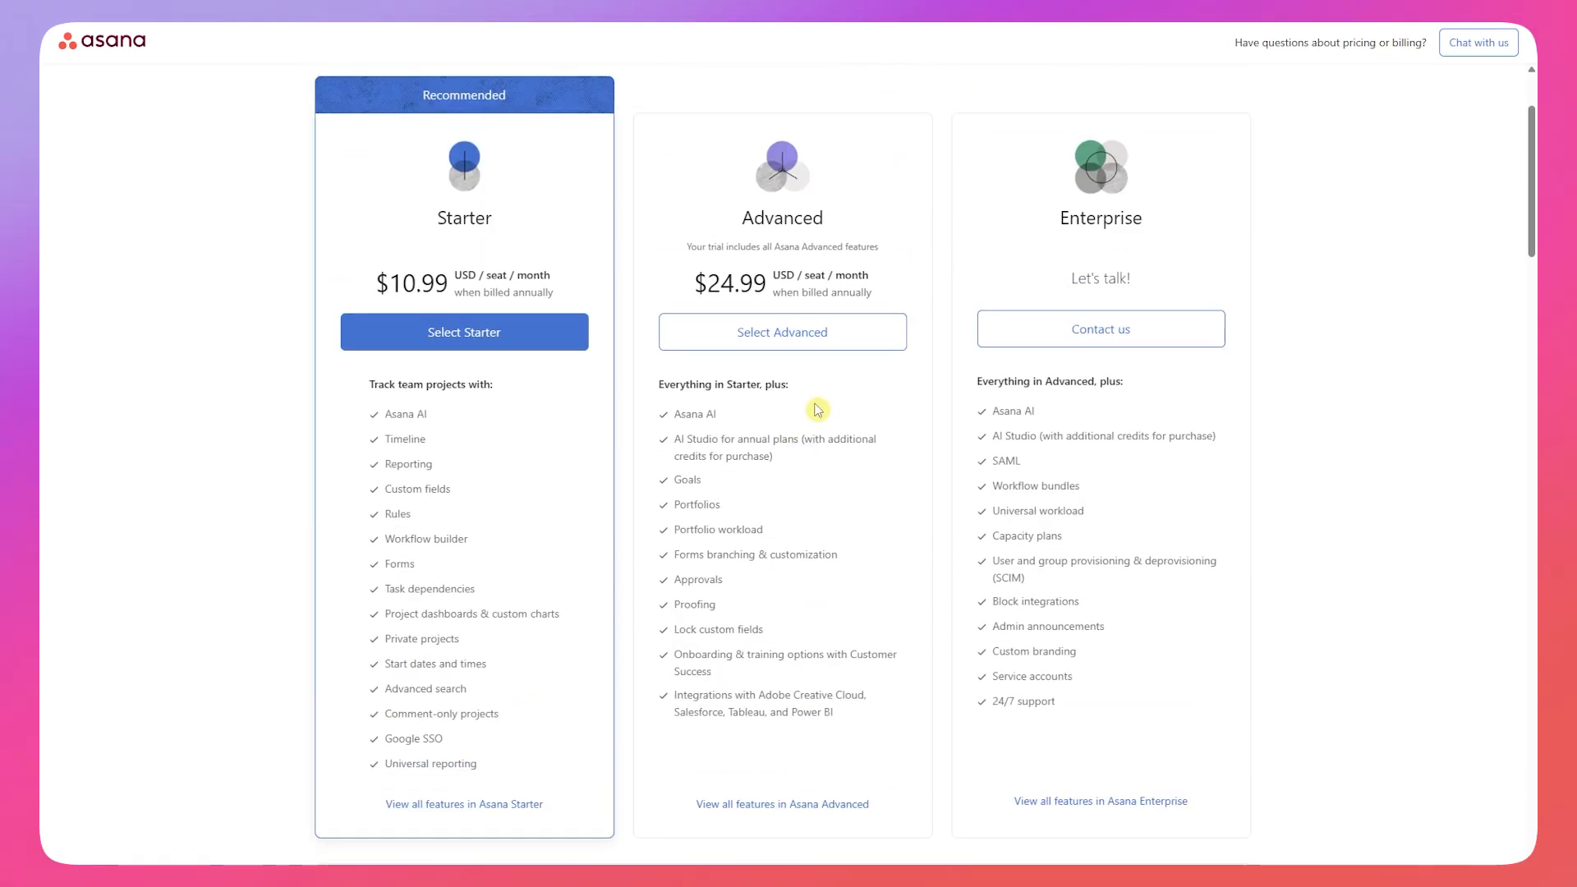